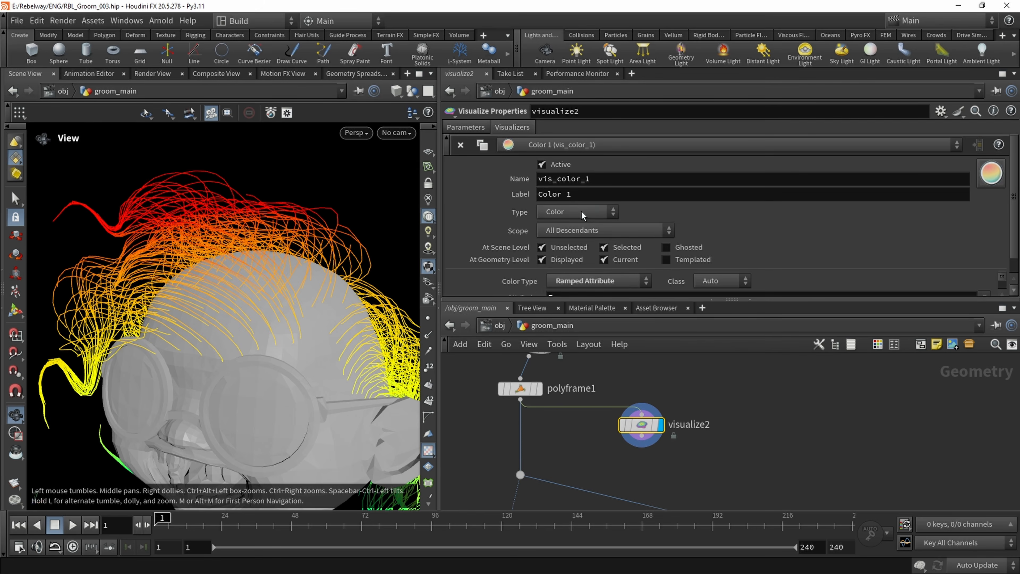
# Set the type of the vis_color_1 visualizer on visualize2 to Marker
pyautogui.click(583, 276)
pyautogui.click(578, 341)
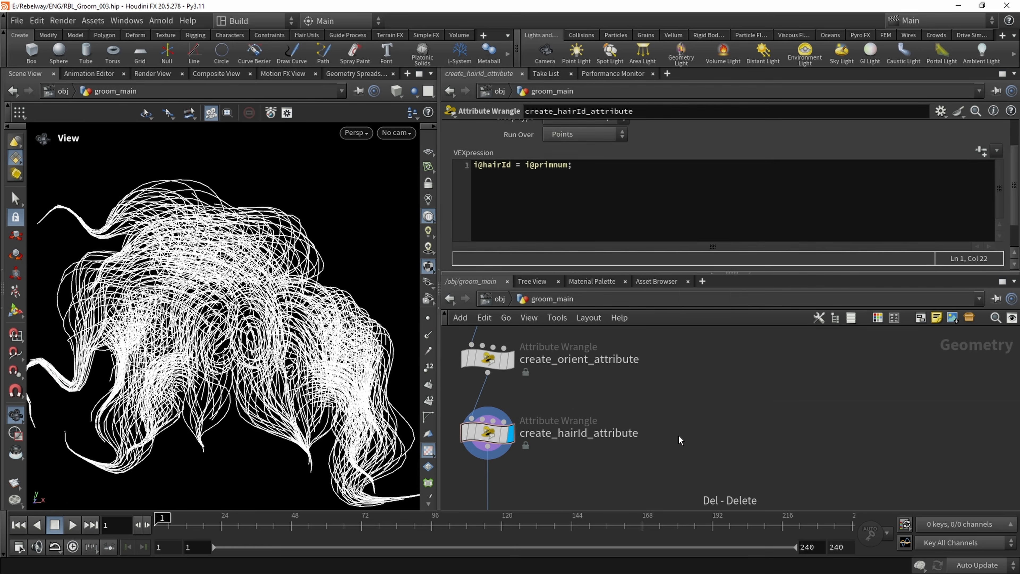
# Add a Visualize node, wire it to the output of create_hairid_attribute and display its result
pyautogui.press('Tab')
pyautogui.write('vis')
pyautogui.press('Return')
pyautogui.click(678, 435)
pyautogui.moveTo(488, 446); pyautogui.dragTo(633, 446)
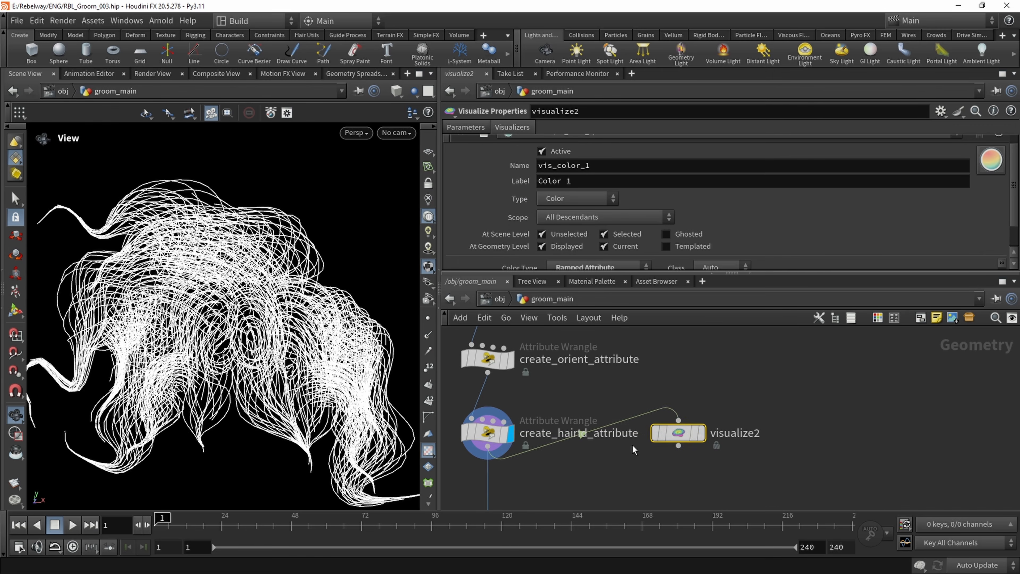
pyautogui.click(701, 432)
pyautogui.scroll(-2, 576, 182)
pyautogui.click(984, 251)
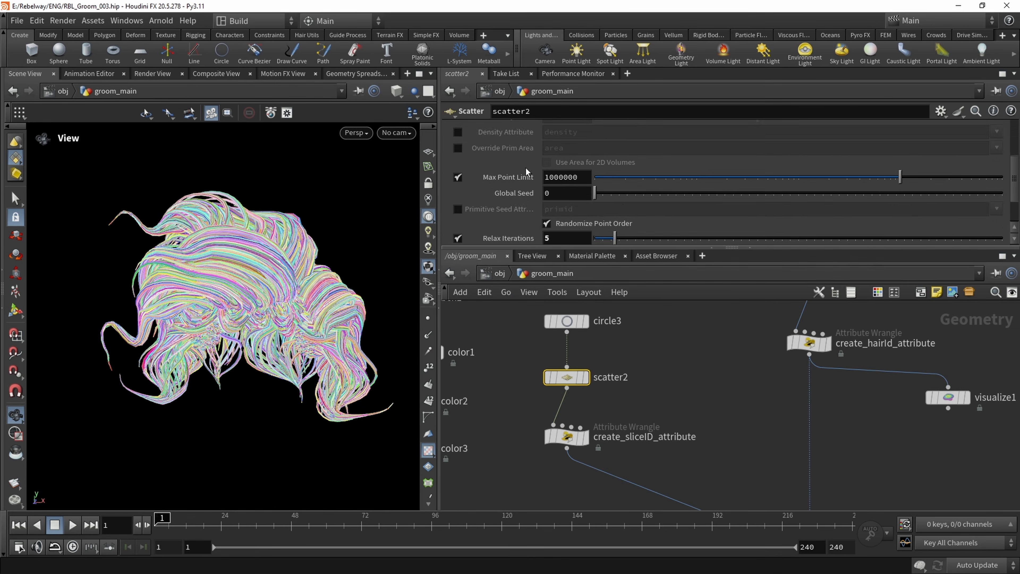
pyautogui.scroll(3, 525, 167)
pyautogui.moveTo(662, 194)
pyautogui.mouseDown()
pyautogui.moveTo(672, 195)
pyautogui.moveTo(638, 195)
pyautogui.moveTo(668, 197)
pyautogui.mouseUp()
pyautogui.moveTo(566, 282); pyautogui.dragTo(626, 281, button='middle')
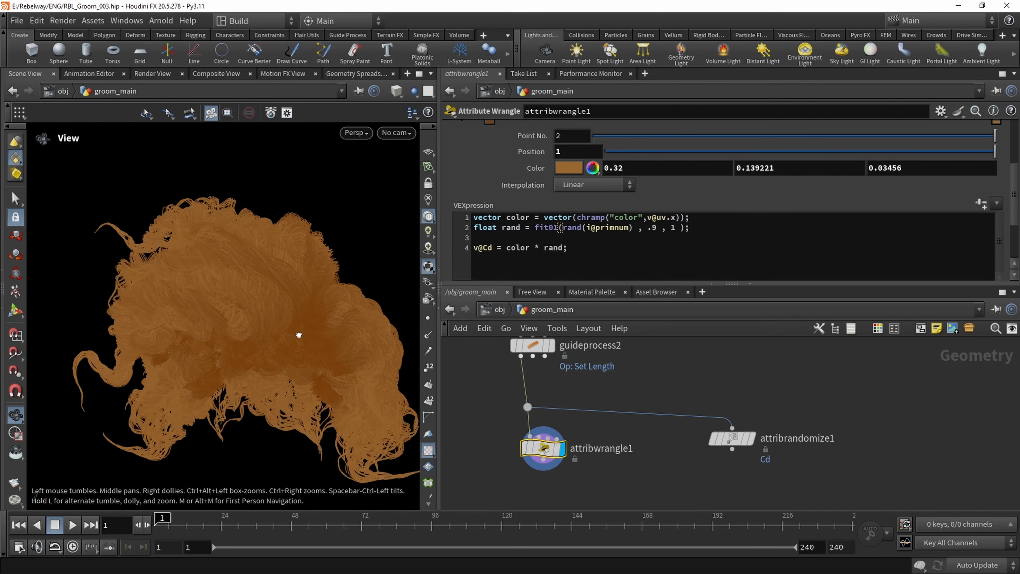
pyautogui.moveTo(298, 335); pyautogui.dragTo(228, 284)
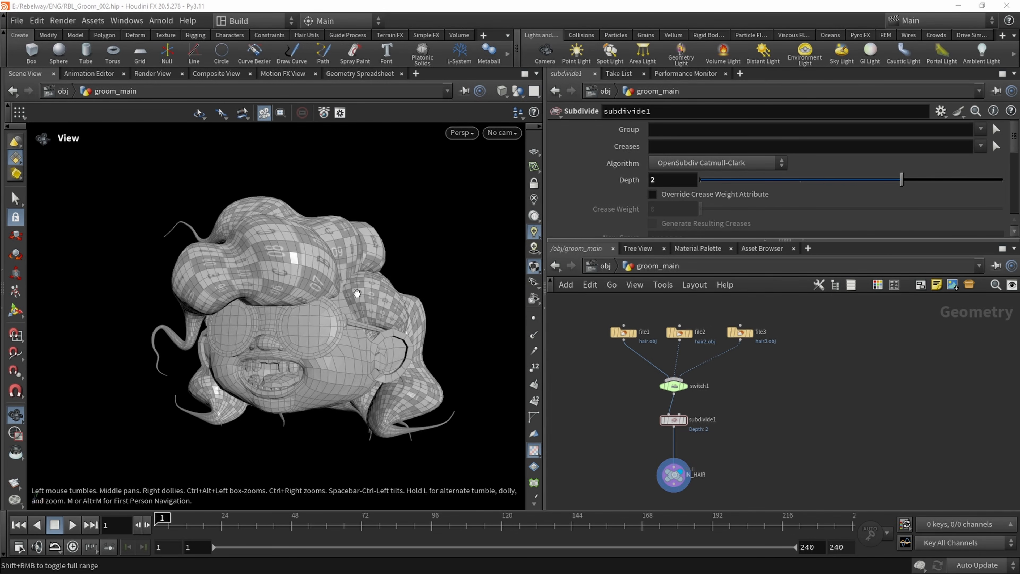
# Hide the other objects so that only the hair geometry is displayed, and inspect it up close
pyautogui.moveTo(357, 293); pyautogui.dragTo(334, 254)
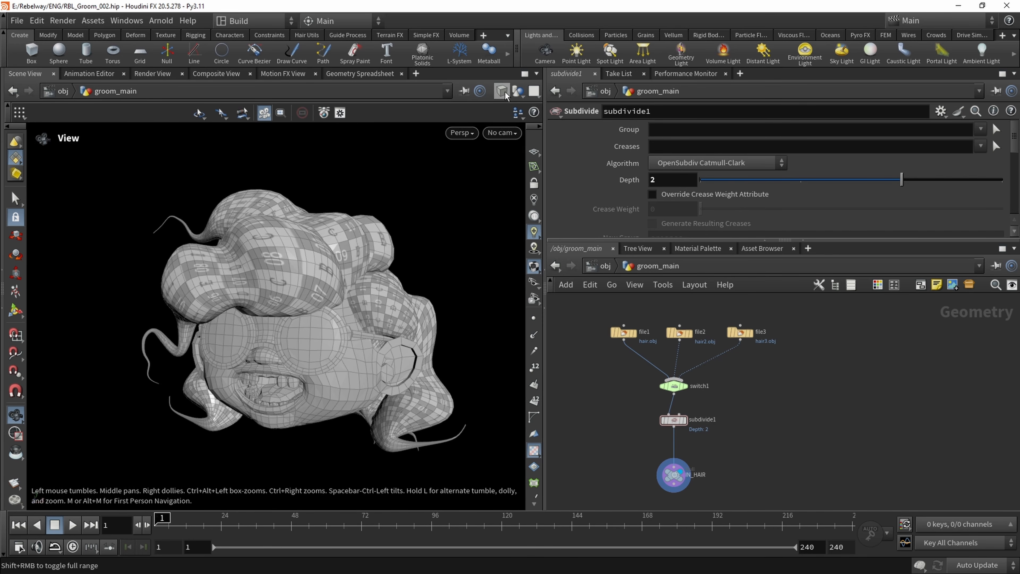
pyautogui.click(517, 93)
pyautogui.click(534, 131)
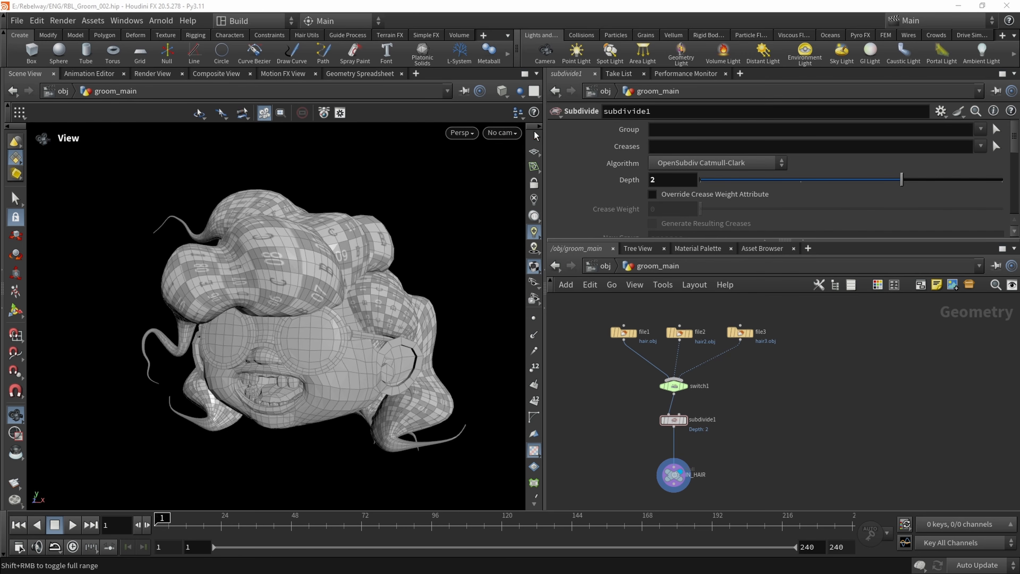
pyautogui.moveTo(382, 253); pyautogui.dragTo(279, 285)
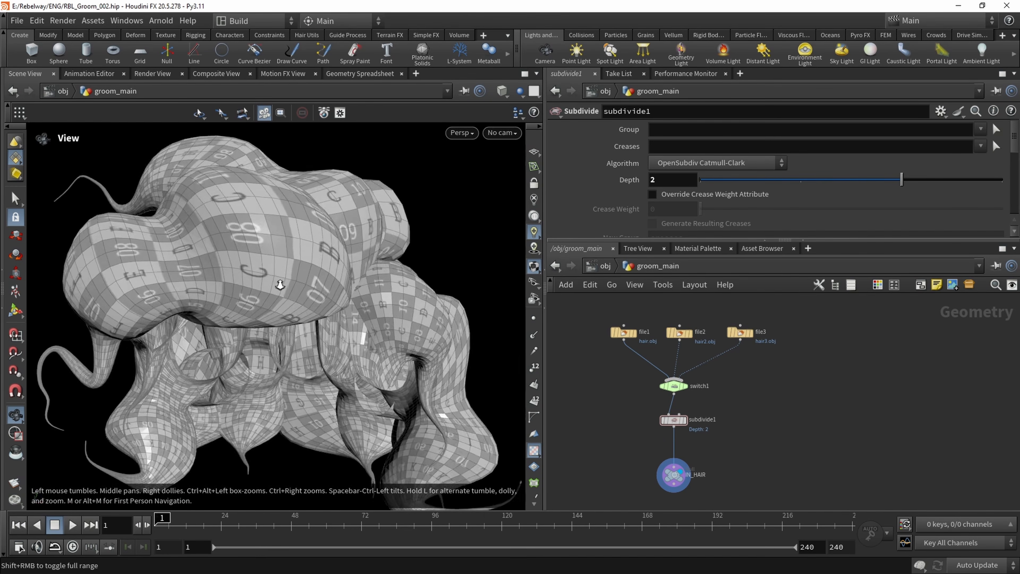
pyautogui.moveTo(280, 284); pyautogui.dragTo(283, 273, button='right')
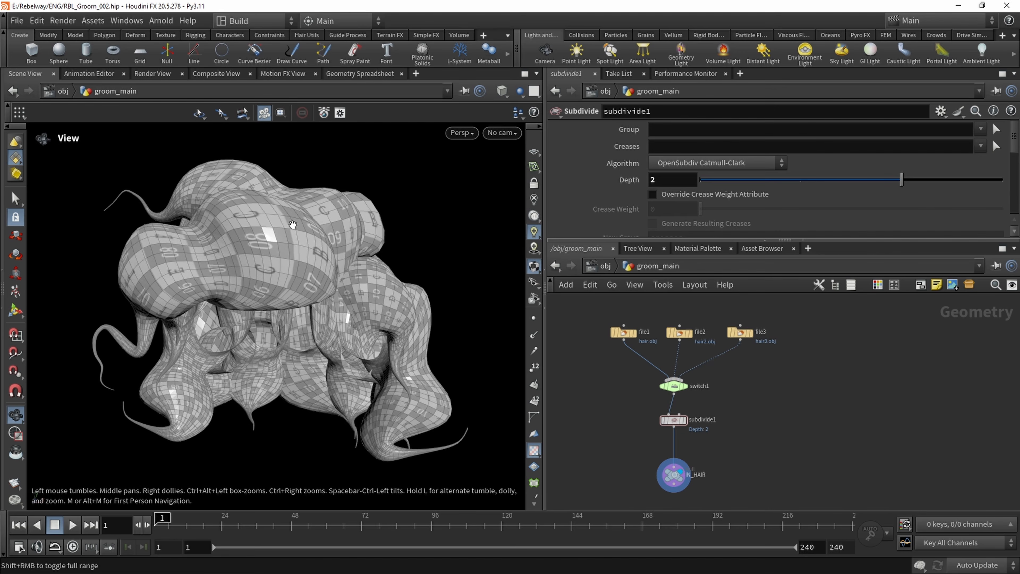
# Switch the viewport to the UV view with points displayed and examine the hair geometry's UV layout
pyautogui.click(461, 132)
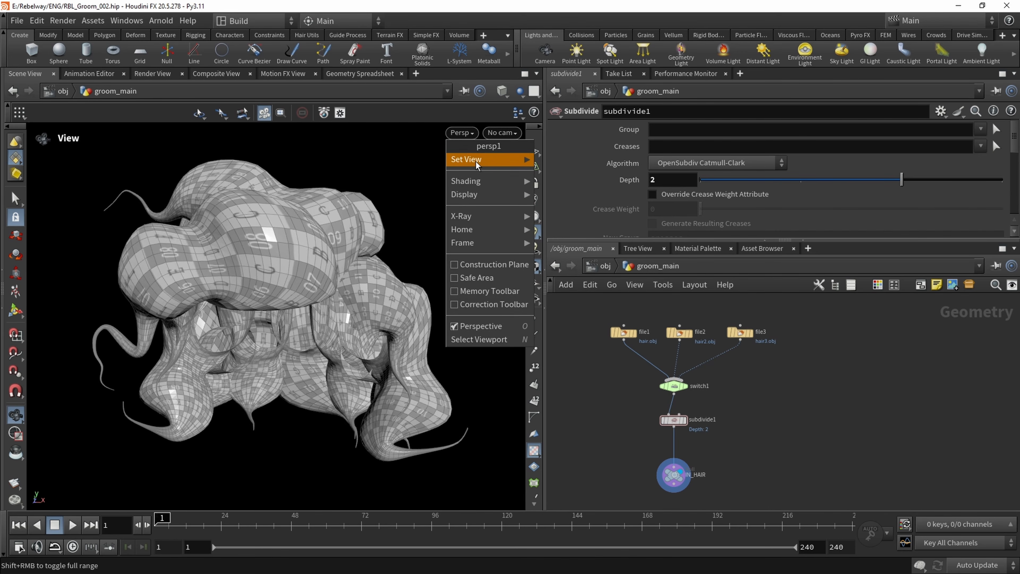
pyautogui.moveTo(475, 161)
pyautogui.click(578, 213)
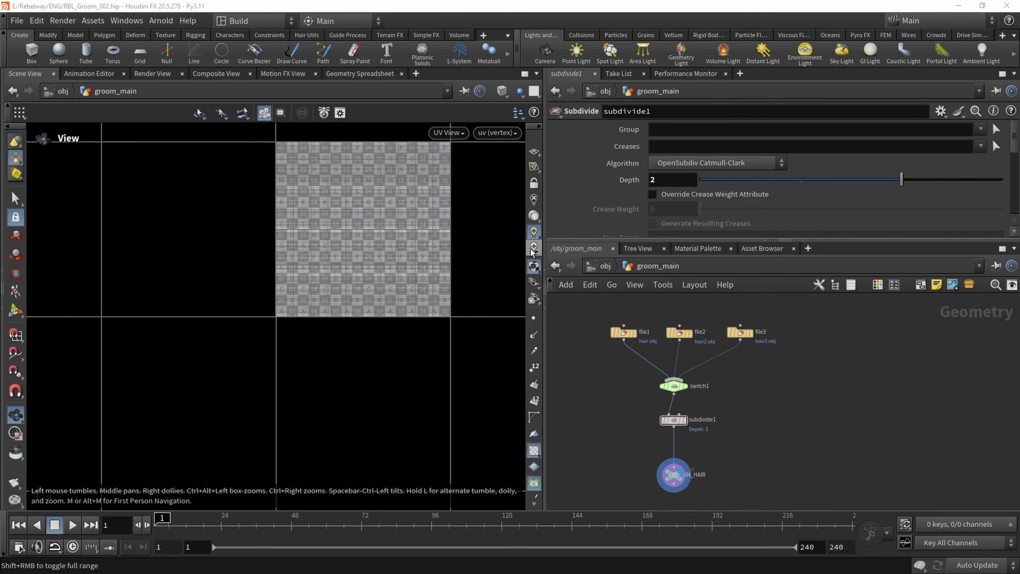
pyautogui.click(534, 320)
pyautogui.moveTo(319, 195); pyautogui.dragTo(261, 287, button='middle')
pyautogui.moveTo(261, 288); pyautogui.dragTo(377, 274, button='right')
pyautogui.moveTo(376, 274); pyautogui.dragTo(317, 263, button='middle')
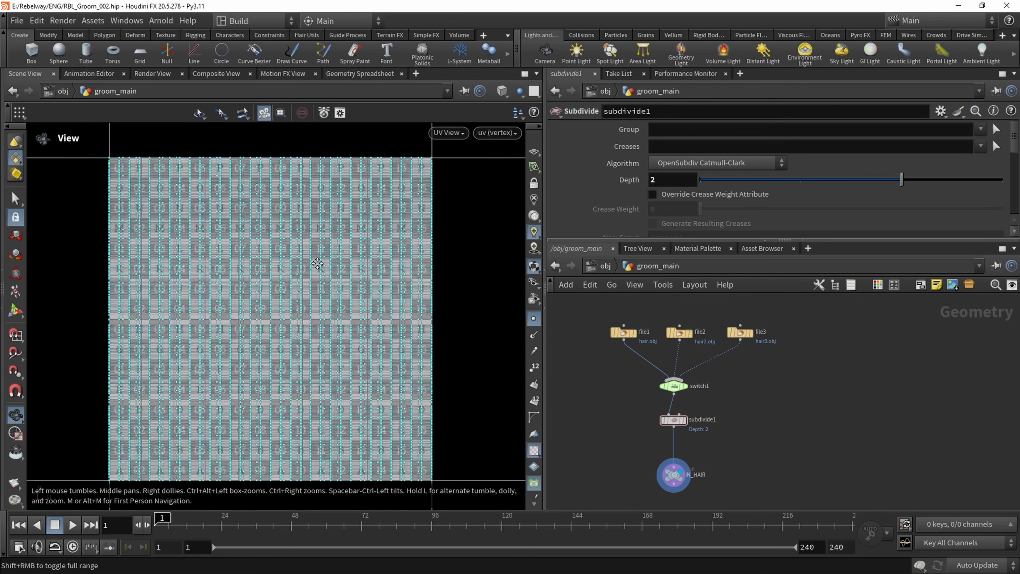
pyautogui.moveTo(317, 263); pyautogui.dragTo(155, 199, button='right')
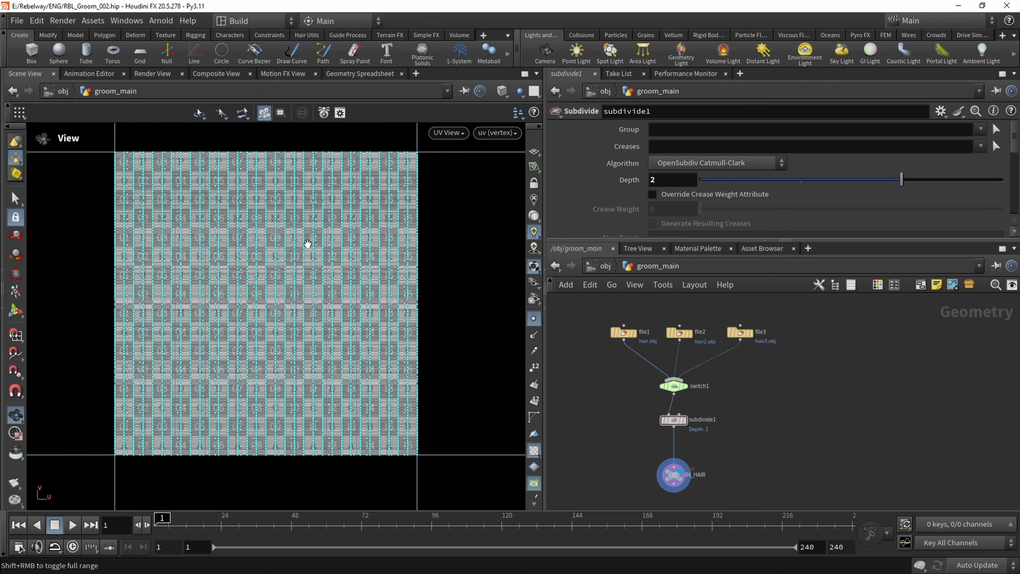
# Return the viewport to the perspective view and inspect the UV pattern on the hair tubes
pyautogui.click(443, 134)
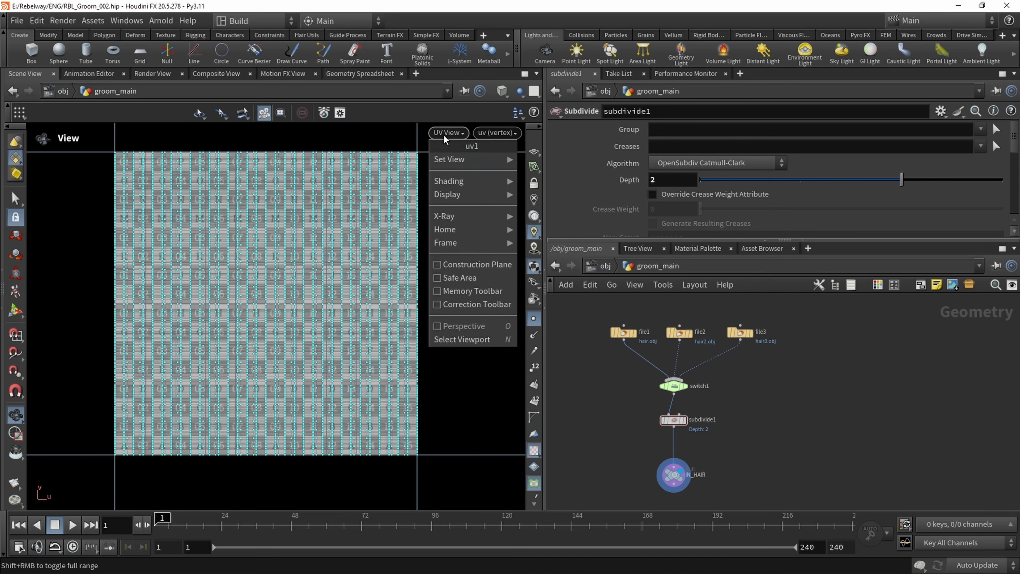
pyautogui.moveTo(459, 159)
pyautogui.click(518, 160)
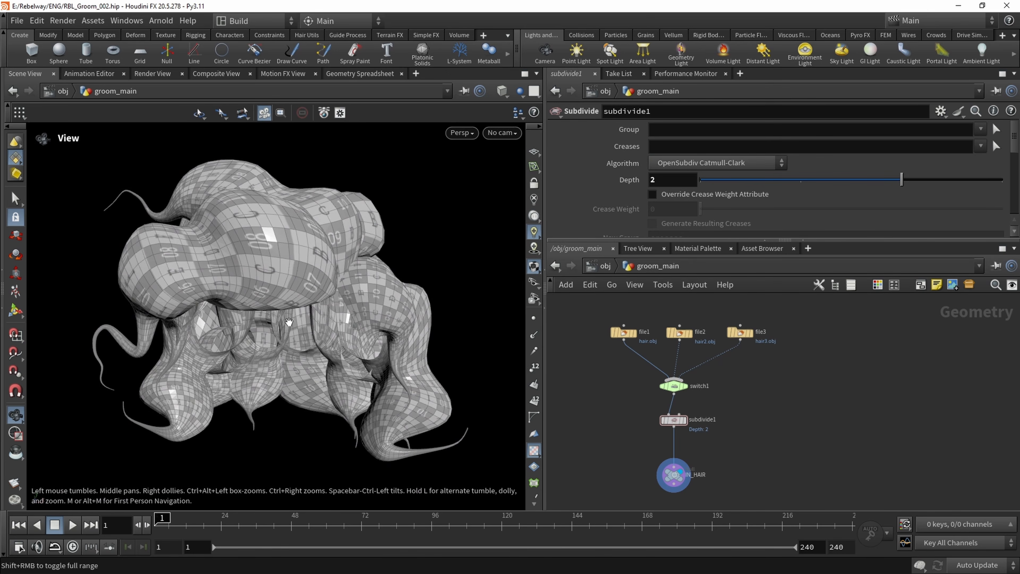
pyautogui.moveTo(312, 272)
pyautogui.mouseDown()
pyautogui.moveTo(234, 200)
pyautogui.moveTo(307, 279)
pyautogui.mouseUp()
pyautogui.moveTo(180, 331); pyautogui.dragTo(250, 286)
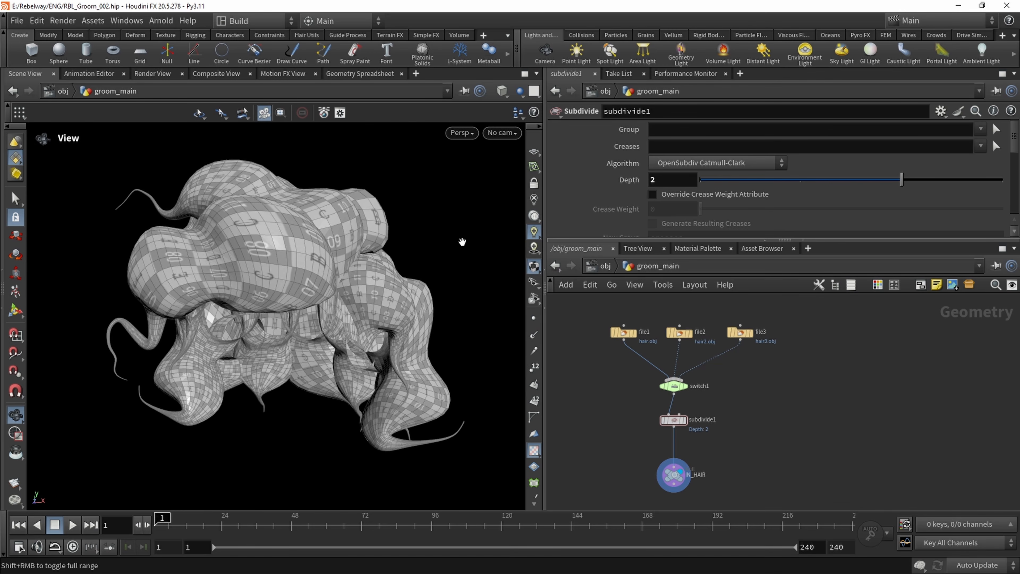
pyautogui.moveTo(353, 277); pyautogui.dragTo(385, 293)
# Show all objects and preview the other hairstyles on the head by setting switch1's Select Input to 1 and 2
pyautogui.scroll(-3, 673, 429)
pyautogui.scroll(5, 676, 391)
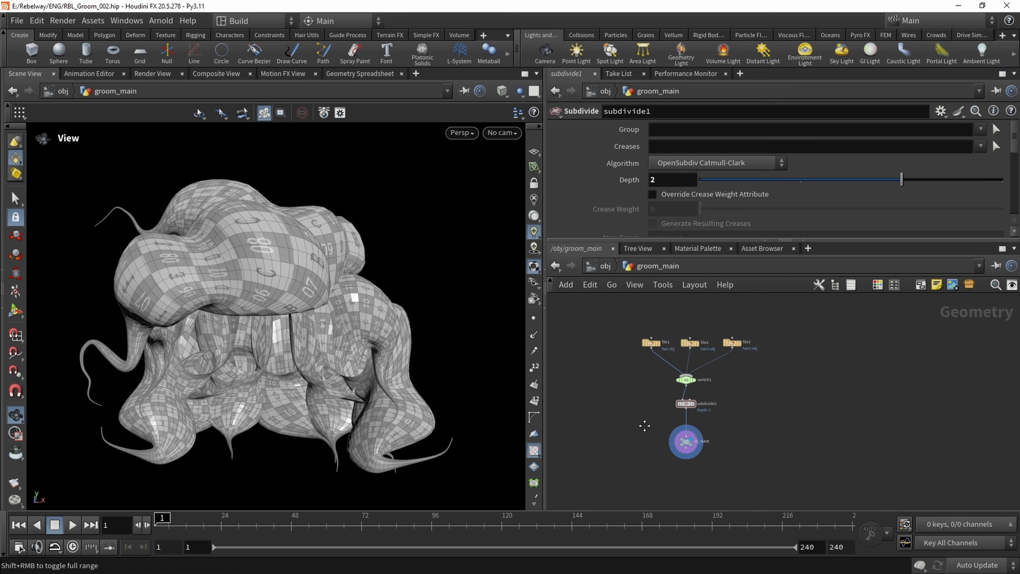
pyautogui.click(699, 396)
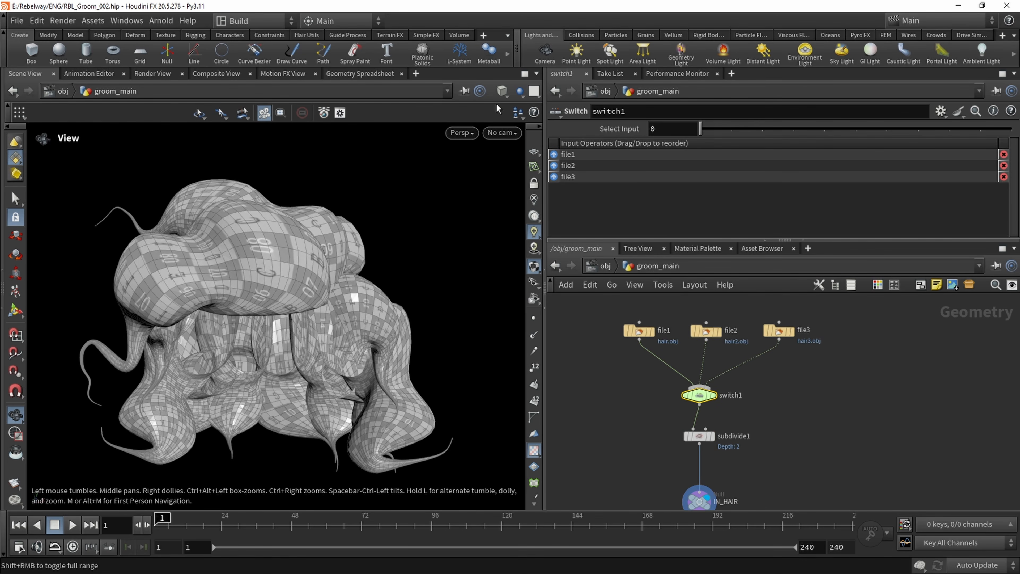
pyautogui.click(519, 93)
pyautogui.click(535, 107)
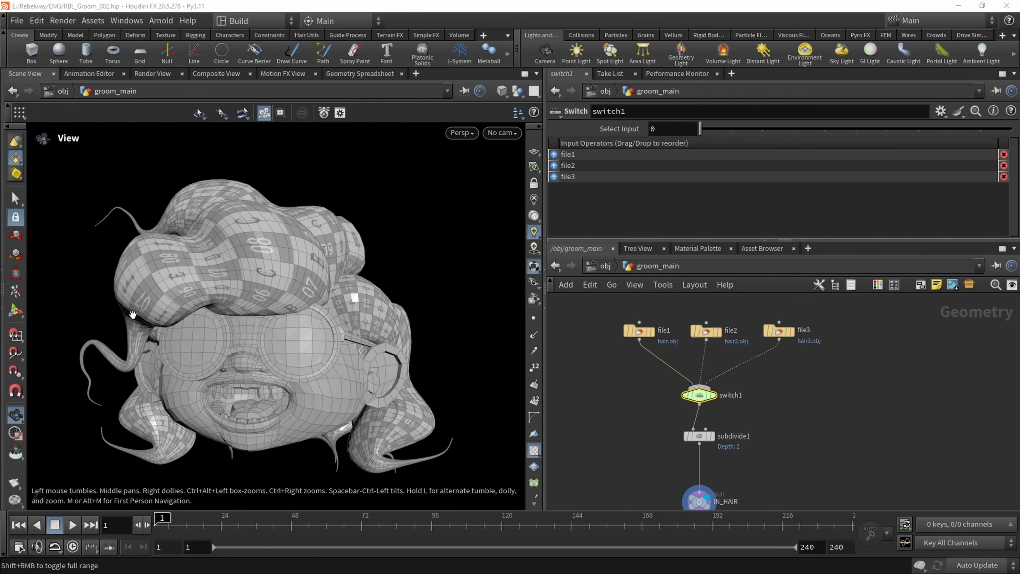
pyautogui.click(731, 130)
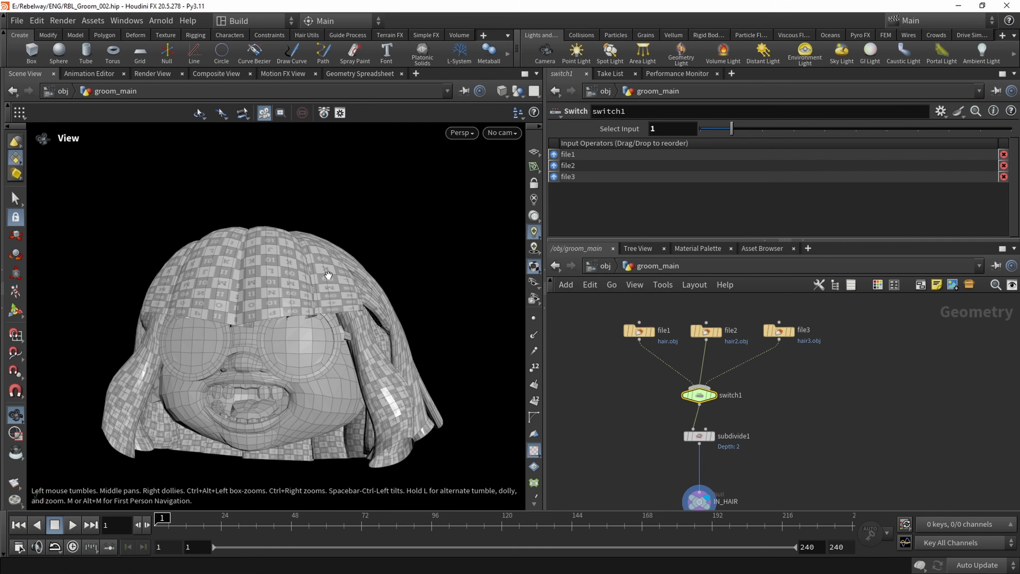
pyautogui.moveTo(311, 286); pyautogui.dragTo(335, 251)
pyautogui.click(762, 129)
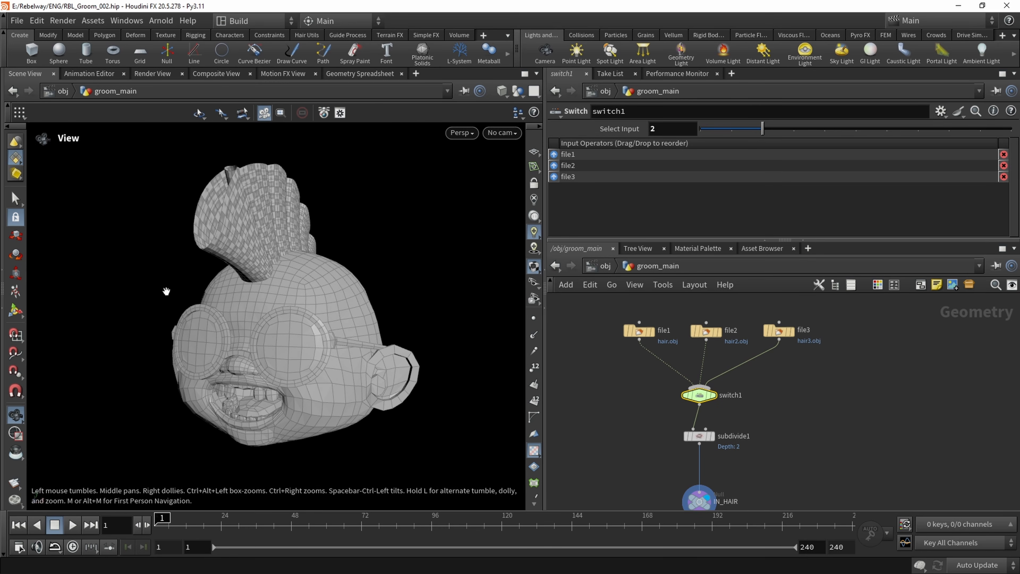
# Hide the other objects again and set switch1's Select Input to 0
pyautogui.click(517, 91)
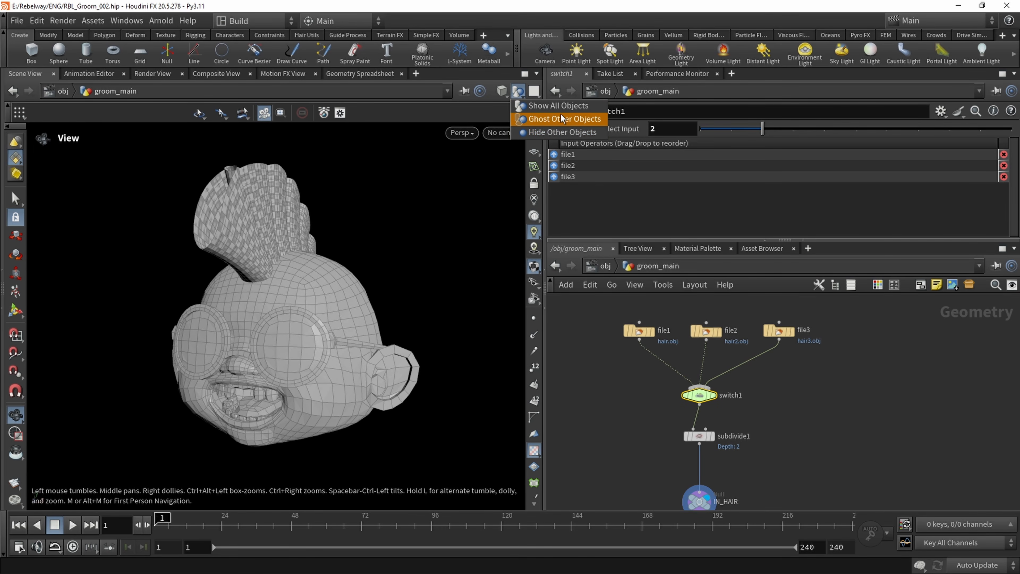
pyautogui.click(551, 132)
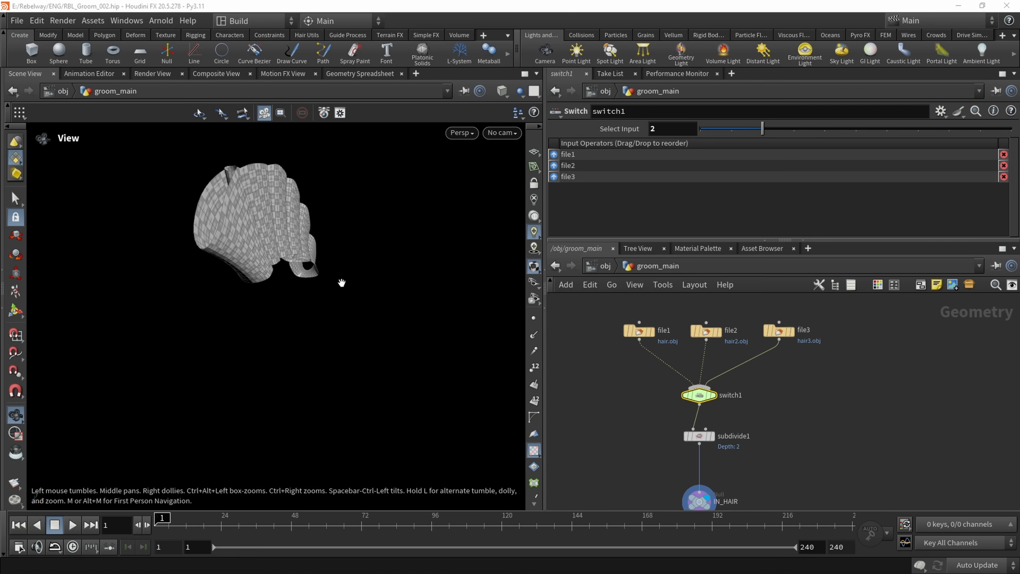
pyautogui.moveTo(745, 128); pyautogui.dragTo(713, 129)
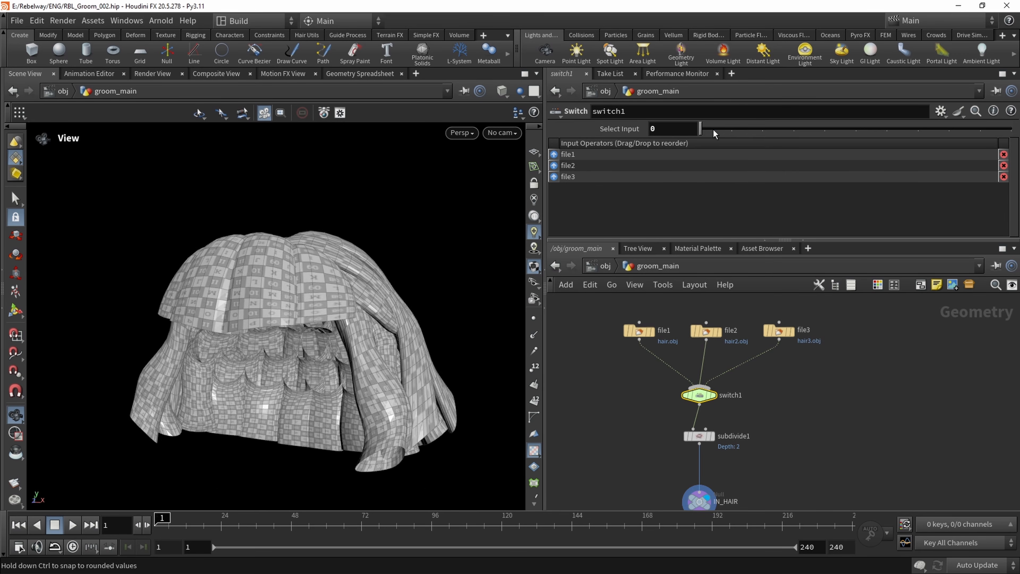
pyautogui.moveTo(251, 294)
pyautogui.mouseDown()
pyautogui.moveTo(240, 294)
pyautogui.moveTo(259, 266)
pyautogui.moveTo(244, 287)
pyautogui.mouseUp()
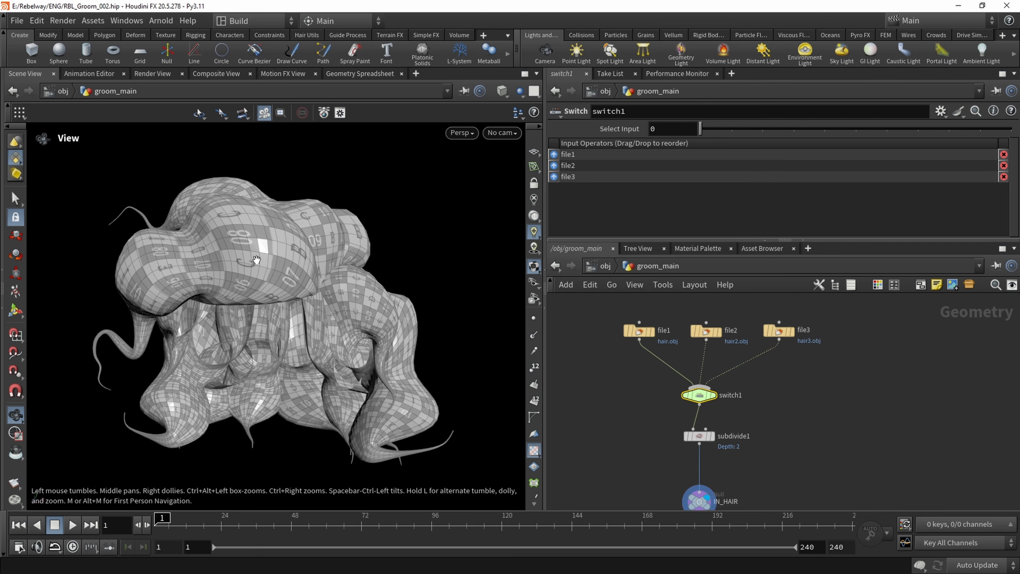
# Add a Circle node beside IN_HAIR, display it and frame it in the viewport
pyautogui.moveTo(625, 430); pyautogui.dragTo(683, 368, button='middle')
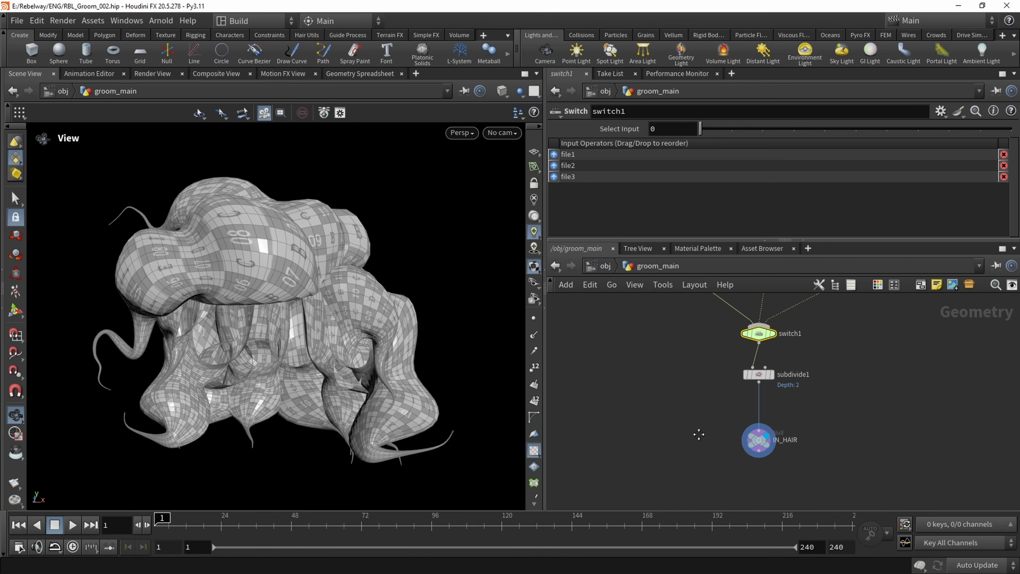
pyautogui.moveTo(699, 432); pyautogui.dragTo(682, 405, button='middle')
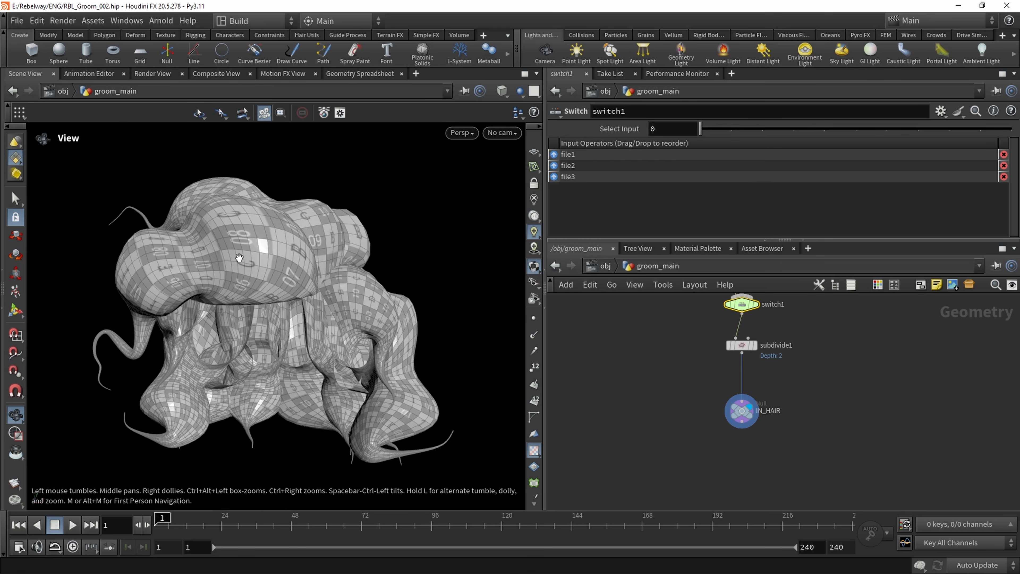
pyautogui.moveTo(702, 416); pyautogui.dragTo(721, 376, button='middle')
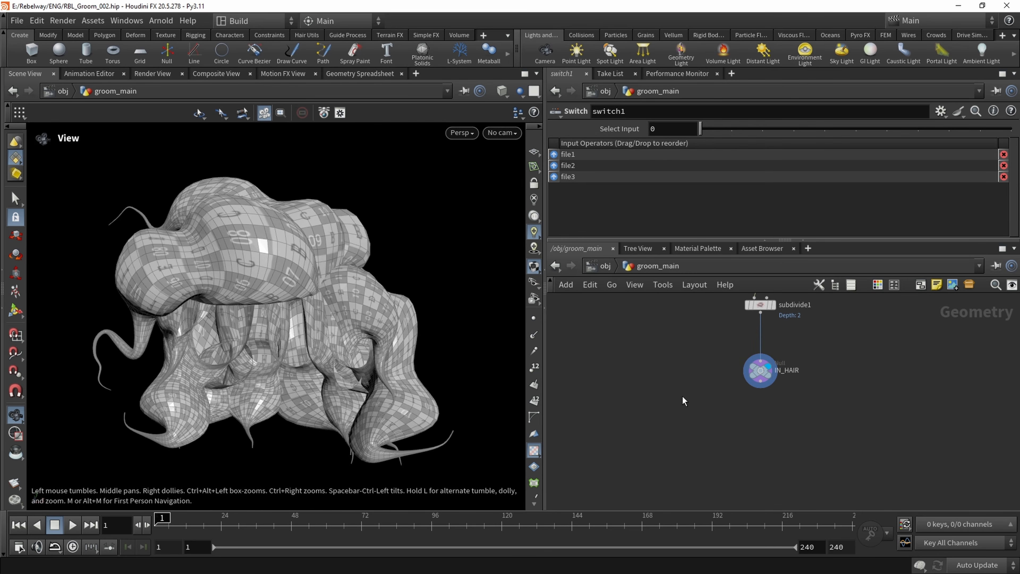
pyautogui.press('Tab')
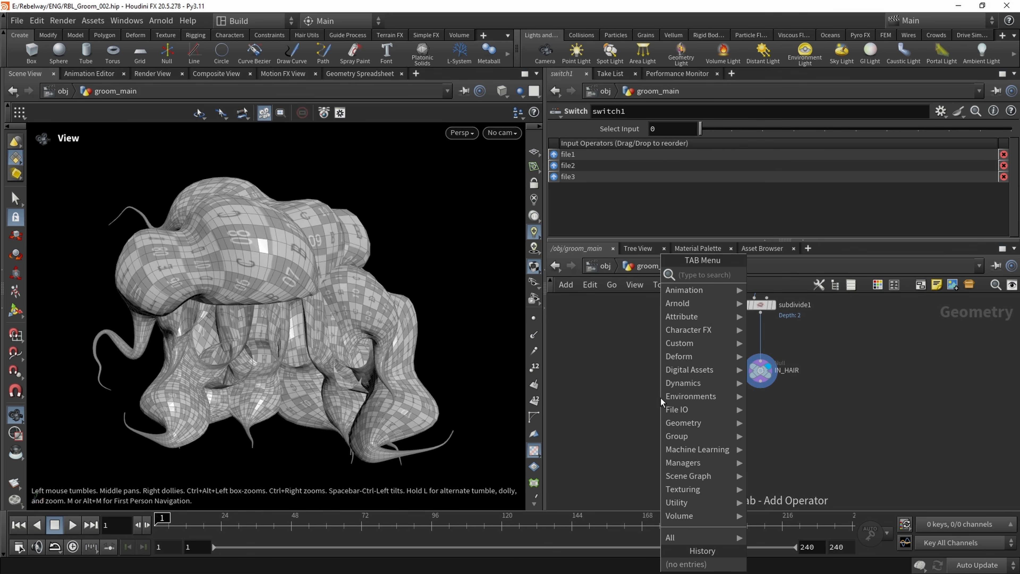
pyautogui.write('circ')
pyautogui.press('Return')
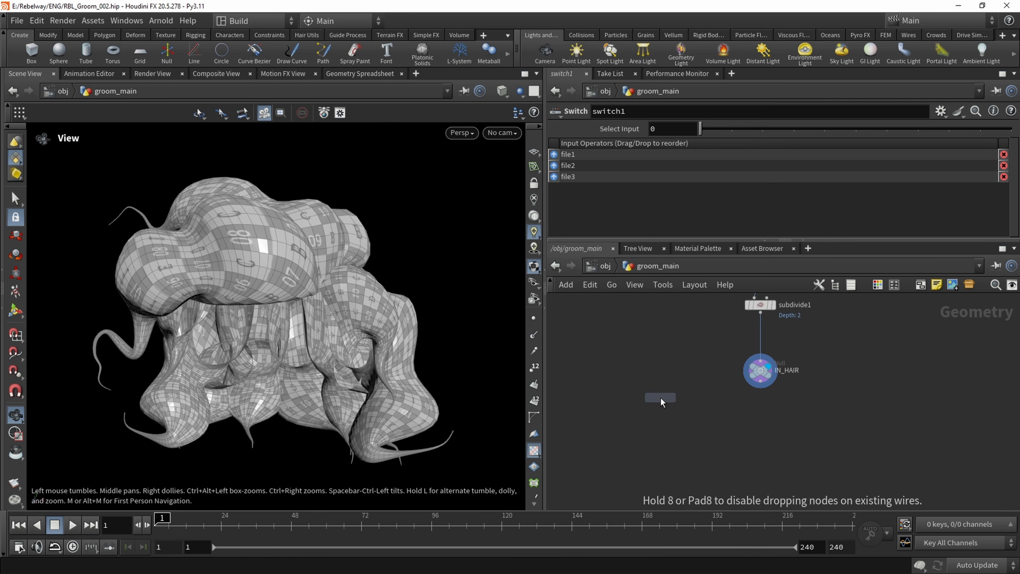
pyautogui.click(638, 386)
pyautogui.click(651, 386)
pyautogui.press('f')
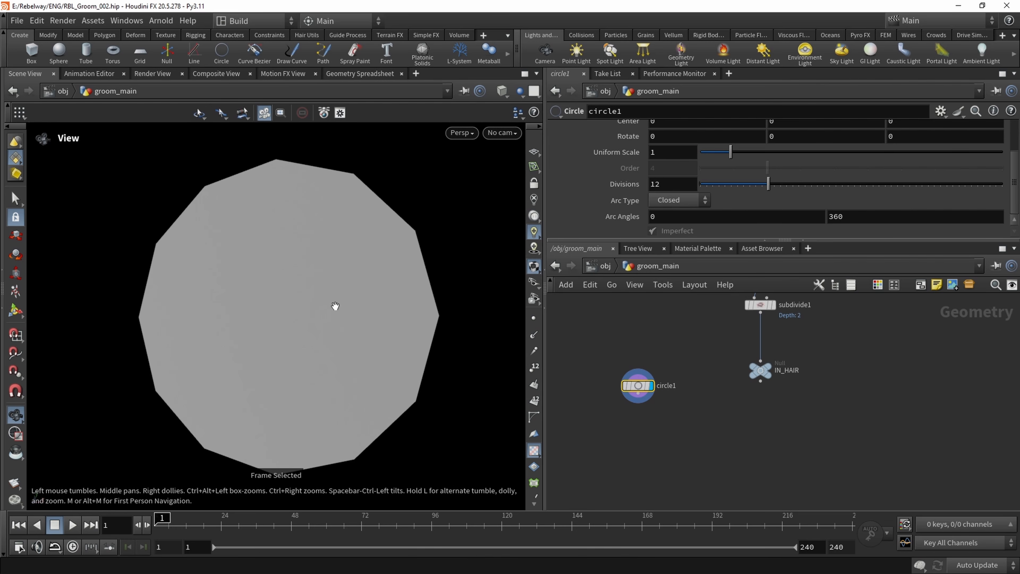
pyautogui.moveTo(335, 306); pyautogui.dragTo(275, 275, button='right')
pyautogui.moveTo(275, 274); pyautogui.dragTo(300, 297)
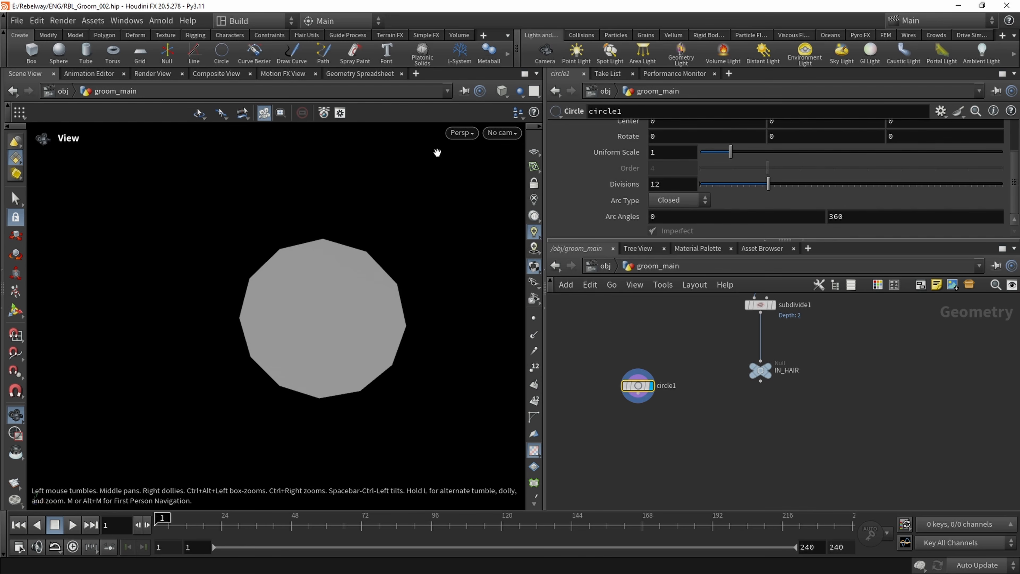
# Switch the viewport to the UV view to check whether the circle has UVs
pyautogui.click(460, 133)
pyautogui.moveTo(482, 160)
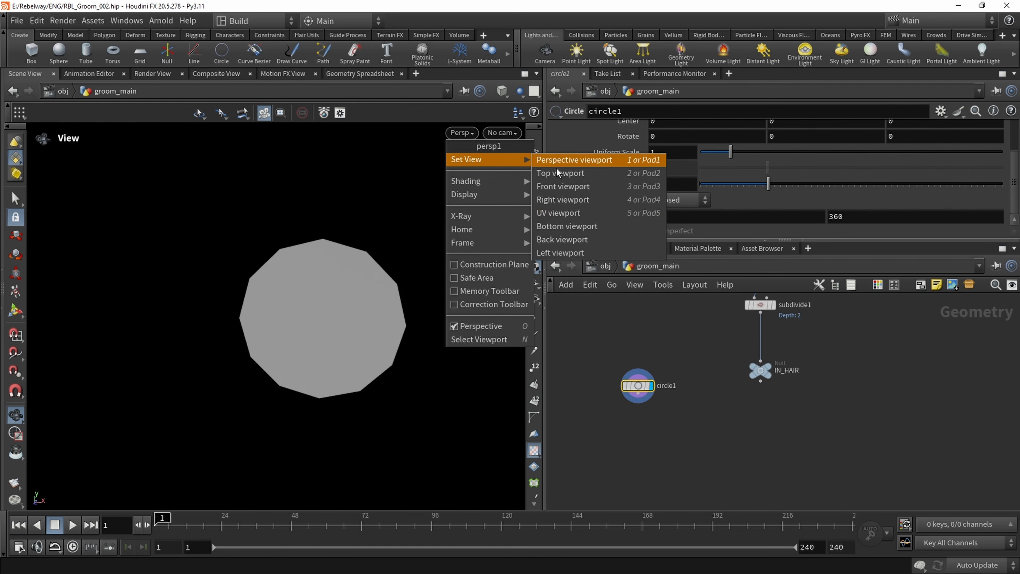
pyautogui.click(602, 213)
pyautogui.click(534, 318)
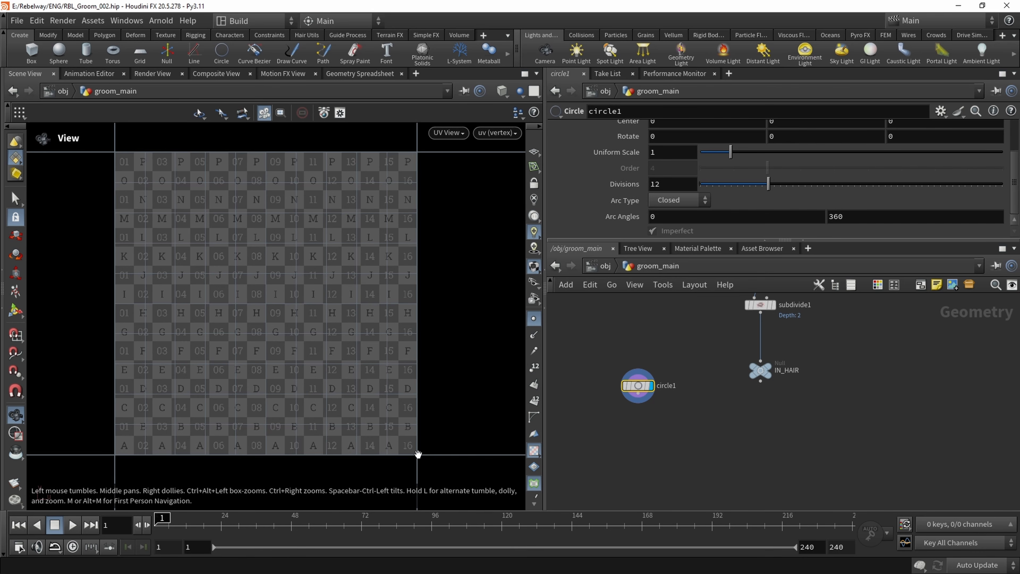
# Switch the viewport back to the perspective view
pyautogui.click(448, 133)
pyautogui.moveTo(465, 158)
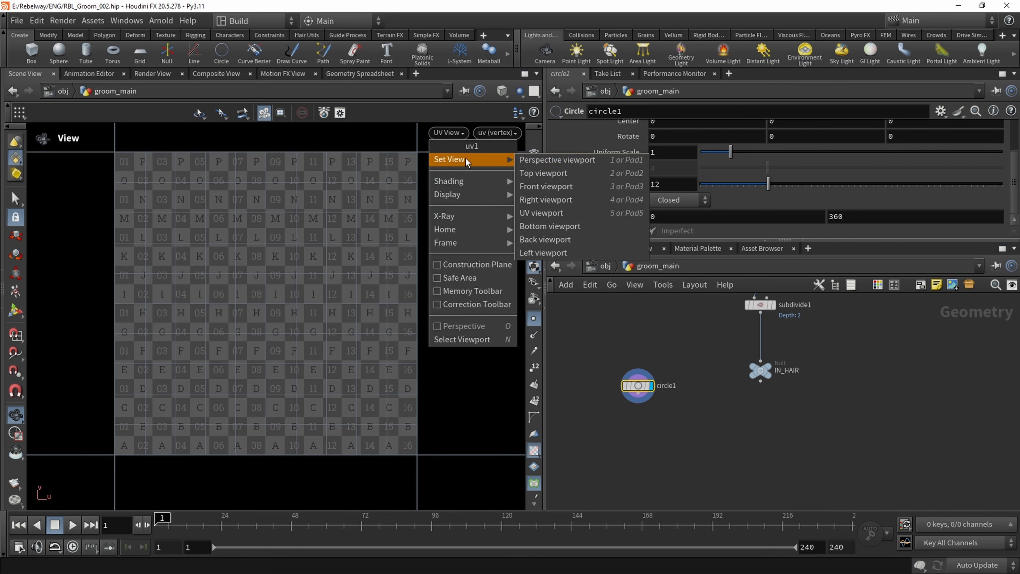
pyautogui.click(588, 160)
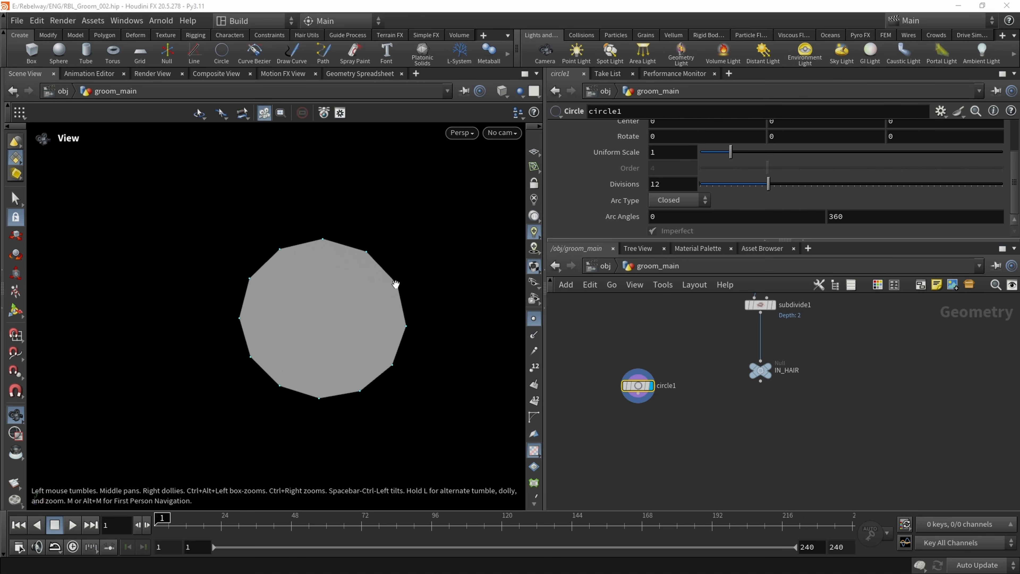
# Set circle1's Arc Type to Open Arc and display point numbers in the viewport
pyautogui.scroll(3, 603, 198)
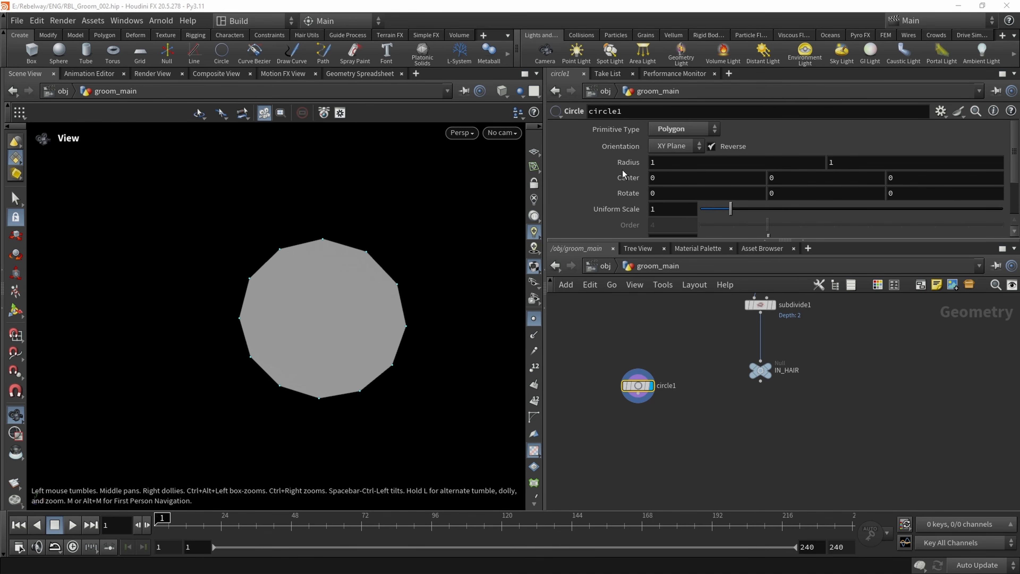
pyautogui.click(686, 130)
pyautogui.click(685, 130)
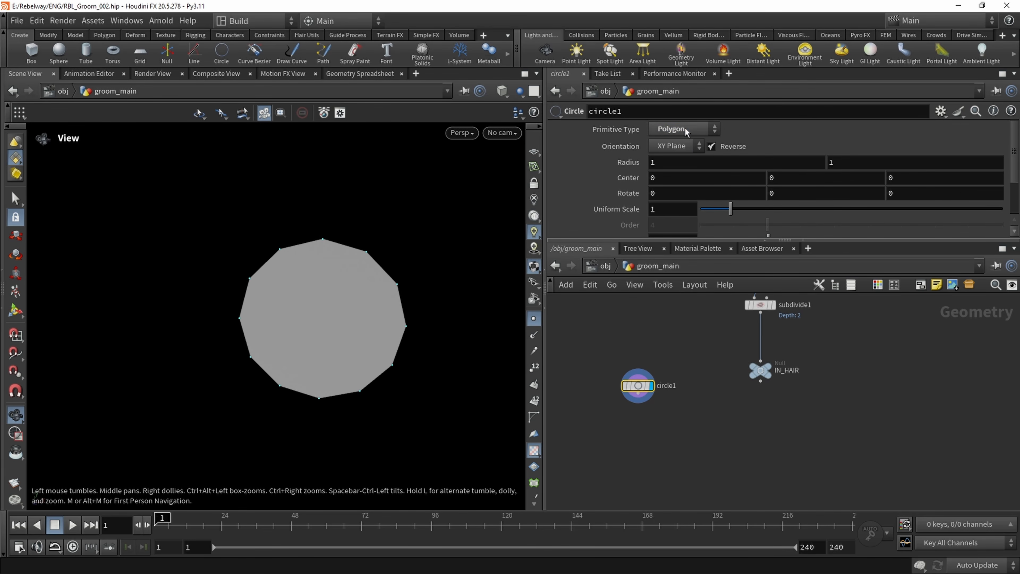
pyautogui.scroll(-3, 617, 194)
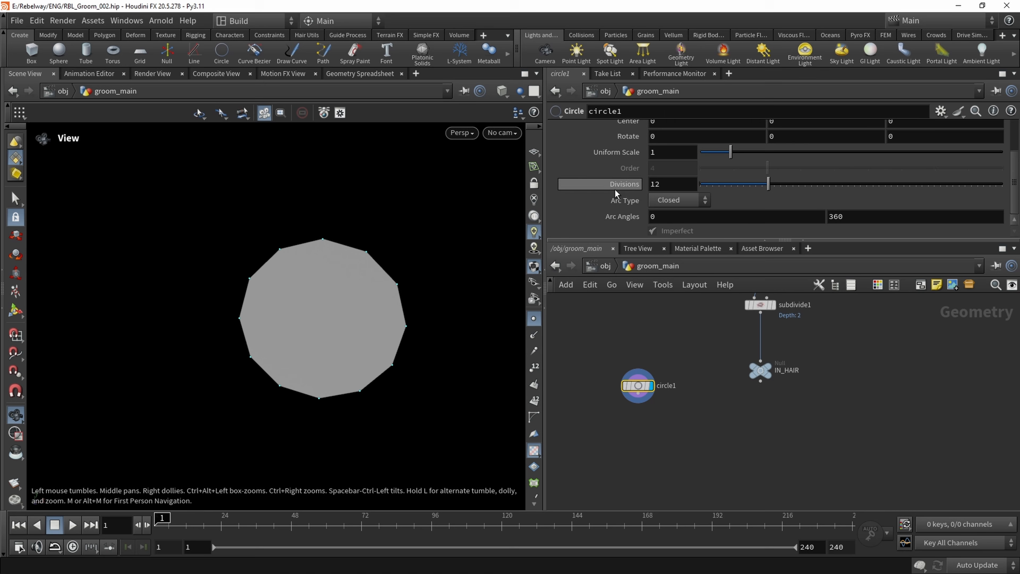
pyautogui.click(670, 200)
pyautogui.click(677, 229)
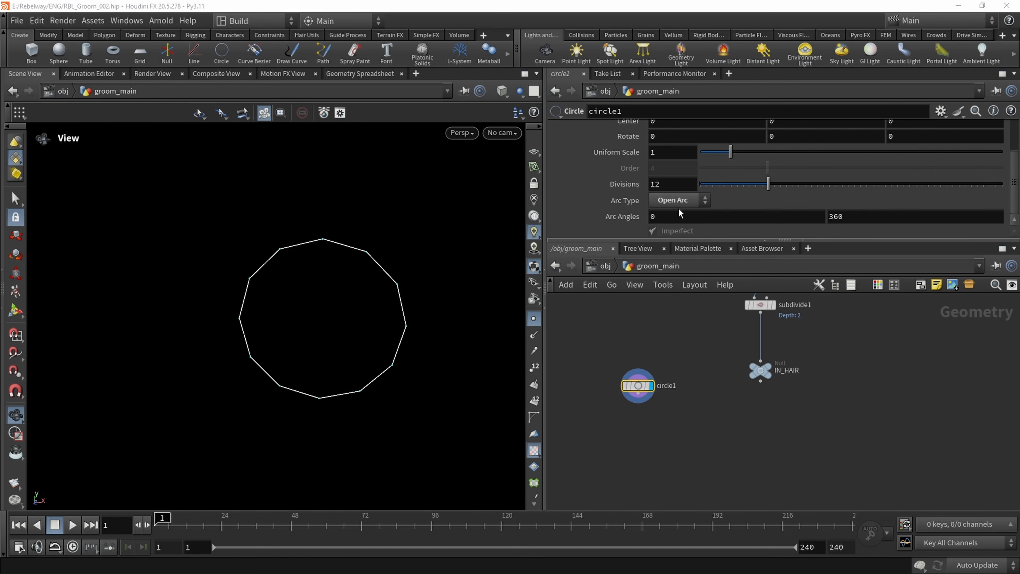
pyautogui.click(534, 366)
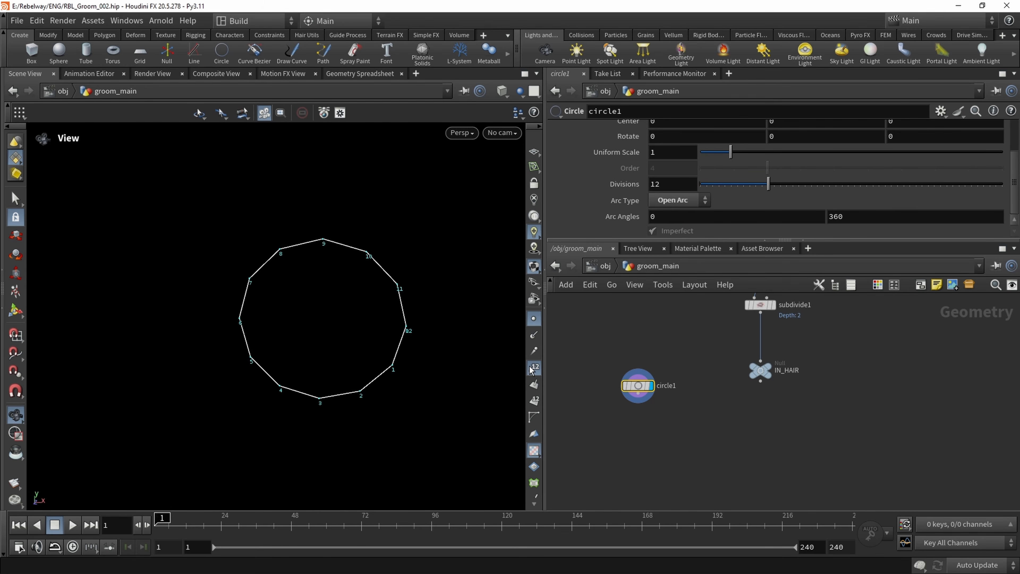
pyautogui.scroll(2, 401, 309)
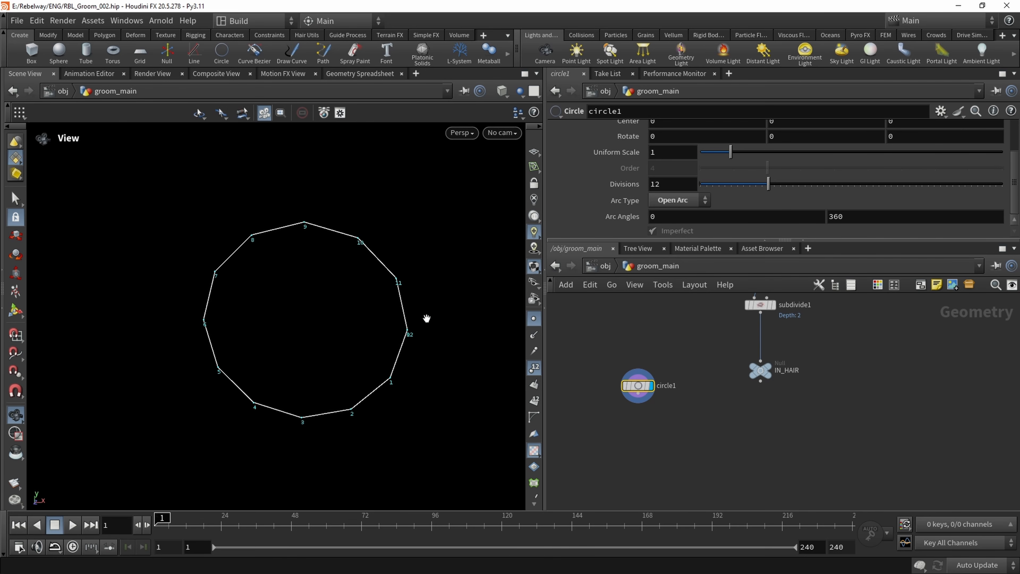
# Add a UV Texture node below circle1, wire circle1 into it and display it
pyautogui.moveTo(643, 387); pyautogui.dragTo(606, 338)
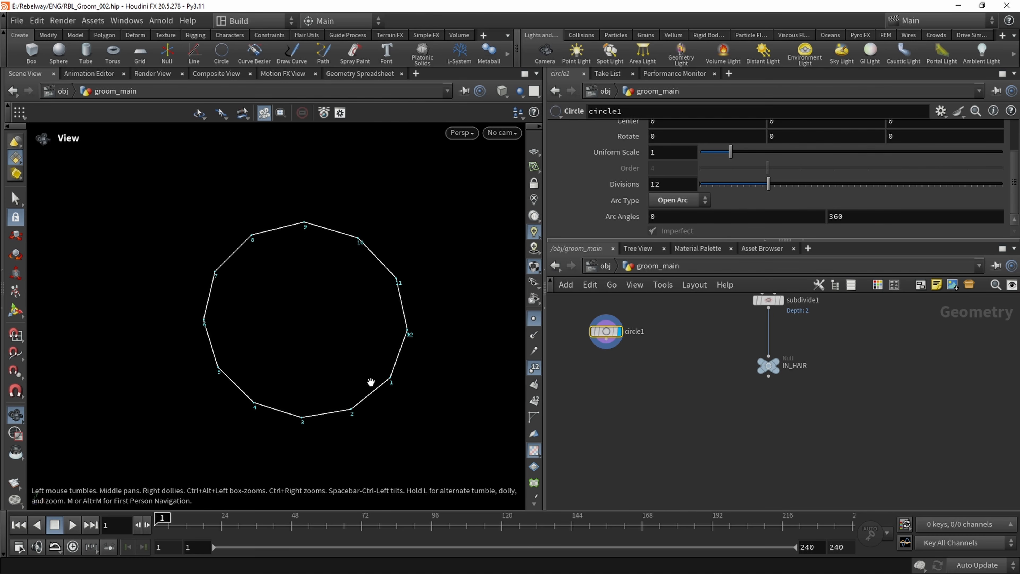
pyautogui.click(603, 362)
pyautogui.press('Tab')
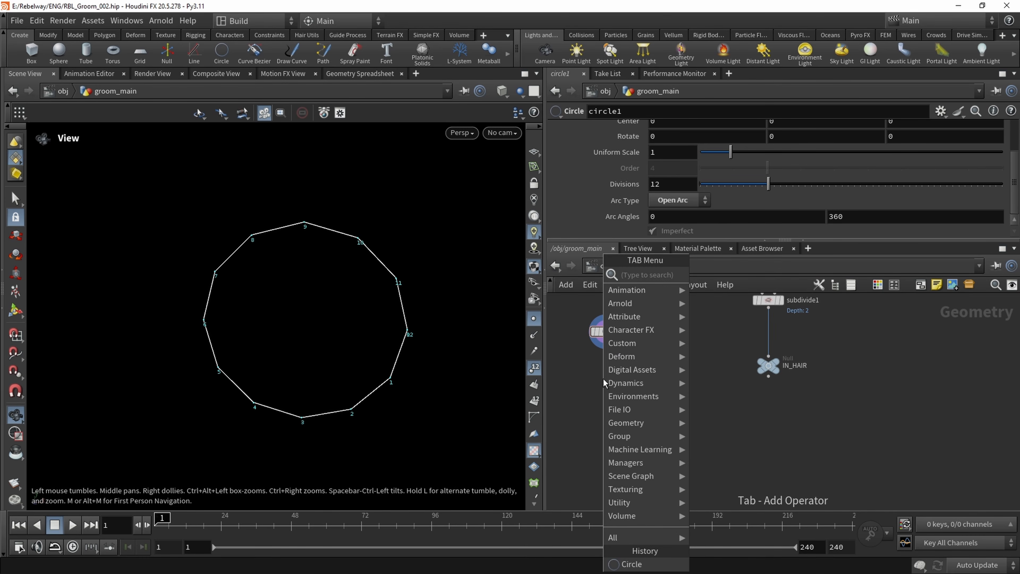
pyautogui.write('uvt')
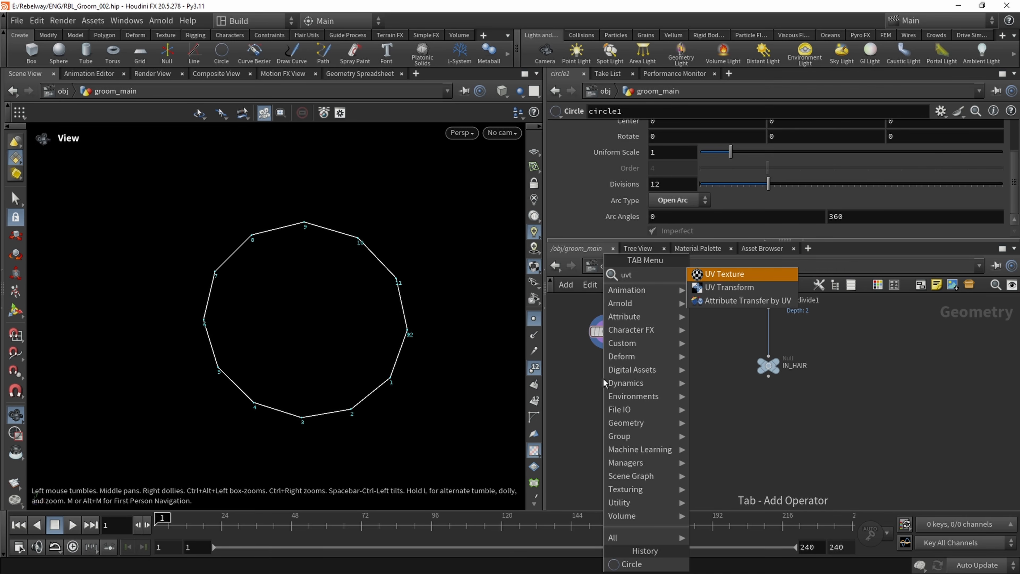
pyautogui.press('Return')
pyautogui.click(603, 378)
pyautogui.click(603, 370)
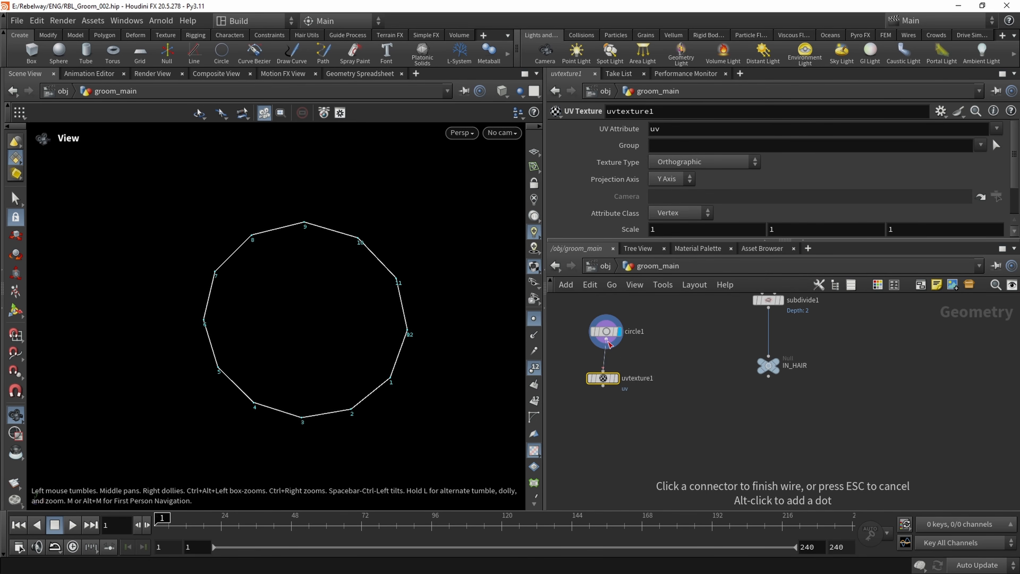
pyautogui.click(607, 339)
# Set the UV Texture node's Texture Type to Uniform Spline and show the circle's UVs in the UV view
pyautogui.click(663, 161)
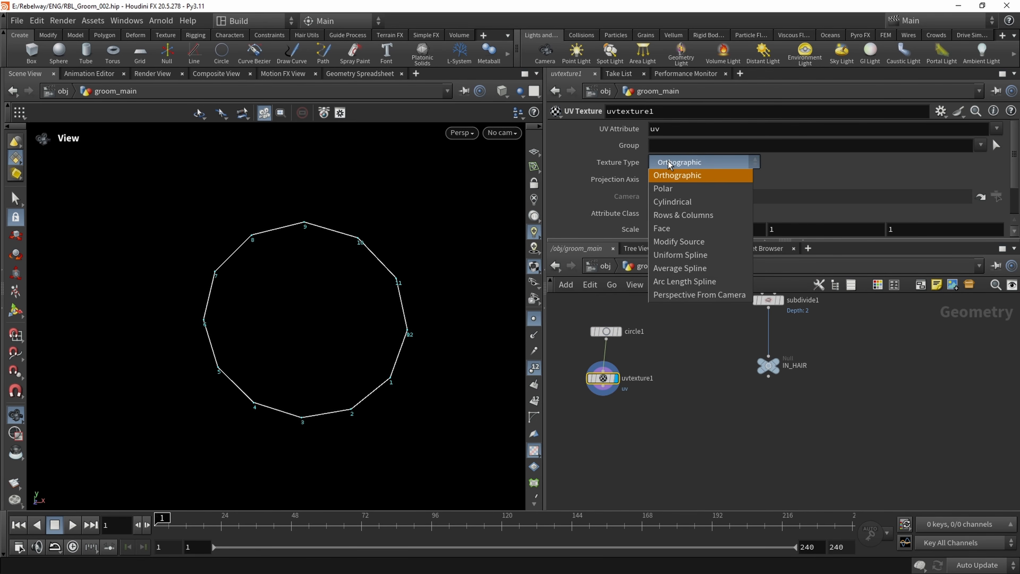
pyautogui.click(678, 254)
pyautogui.click(461, 134)
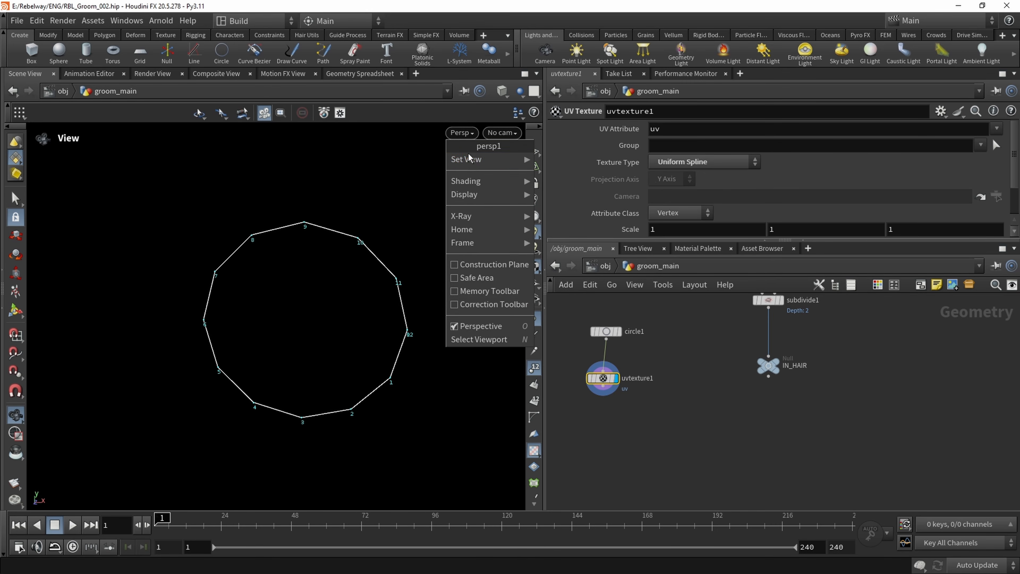
pyautogui.moveTo(469, 159)
pyautogui.click(557, 213)
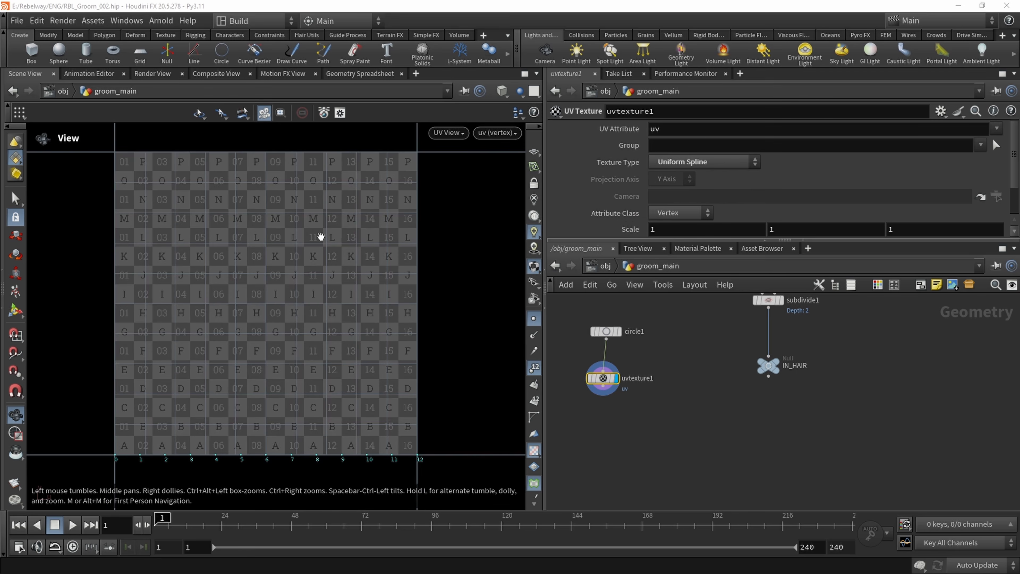
pyautogui.moveTo(302, 374); pyautogui.dragTo(318, 335, button='middle')
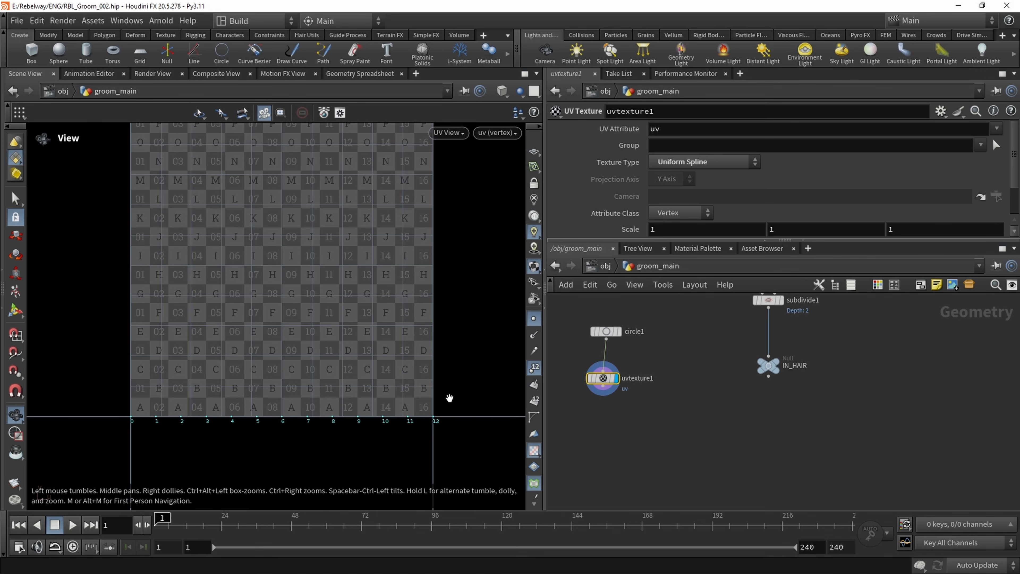
# Set circle1's Divisions to 13 and return the viewport to the perspective view
pyautogui.click(607, 333)
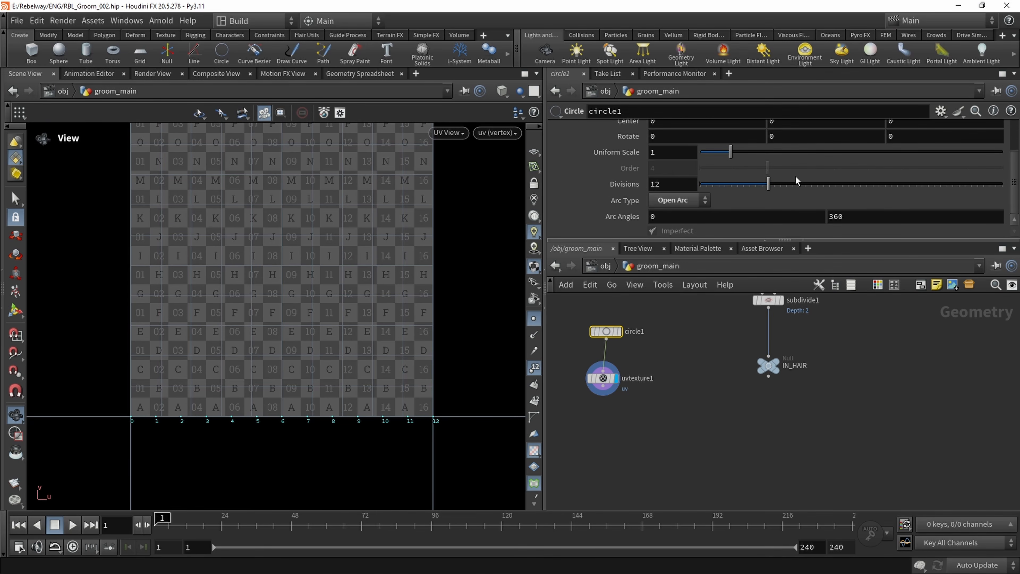
pyautogui.moveTo(768, 184)
pyautogui.mouseDown()
pyautogui.moveTo(725, 188)
pyautogui.moveTo(817, 193)
pyautogui.moveTo(725, 189)
pyautogui.moveTo(808, 189)
pyautogui.moveTo(744, 187)
pyautogui.moveTo(773, 187)
pyautogui.mouseUp()
pyautogui.click(446, 133)
pyautogui.moveTo(460, 160)
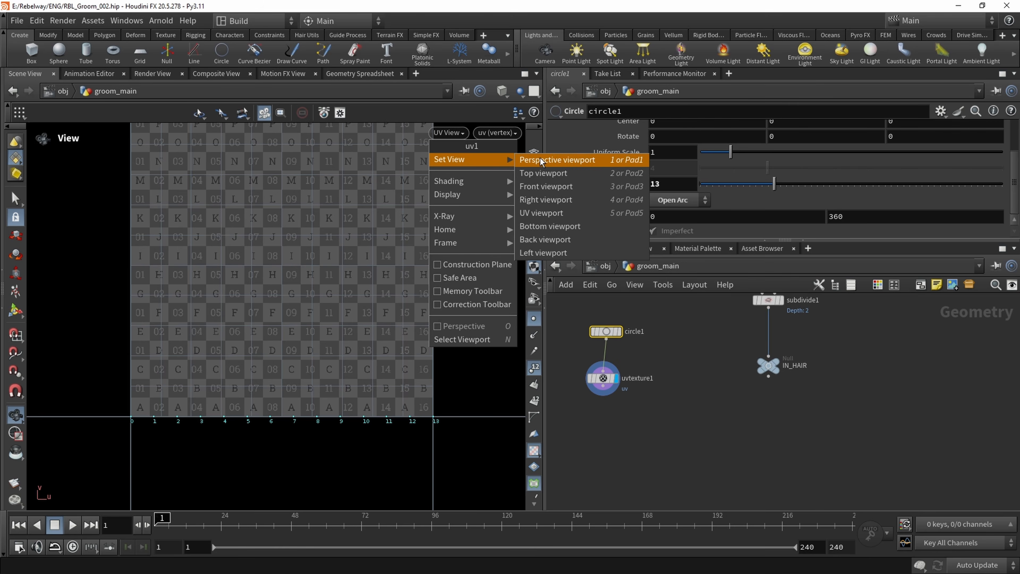
pyautogui.click(557, 160)
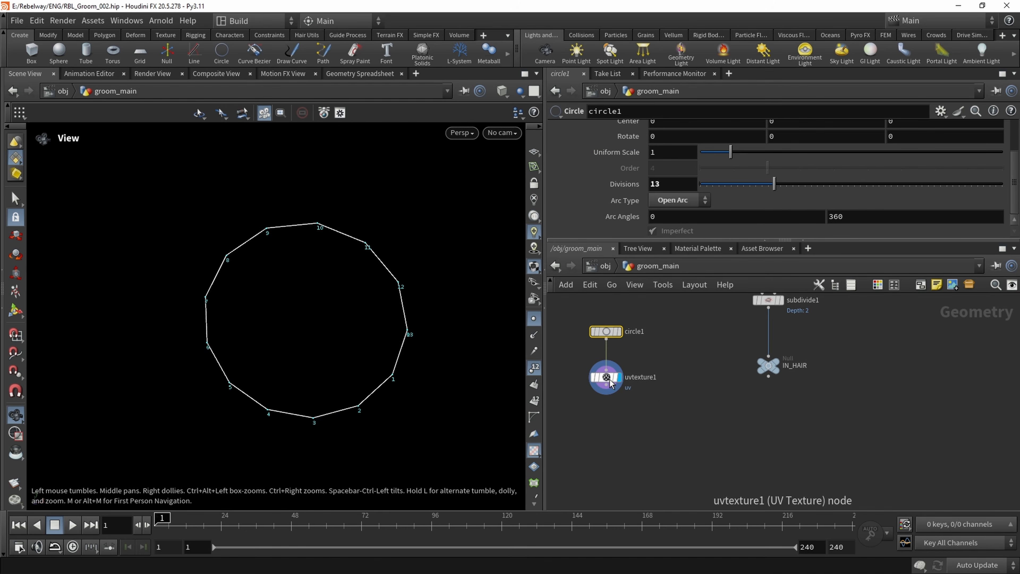
pyautogui.scroll(2, 415, 338)
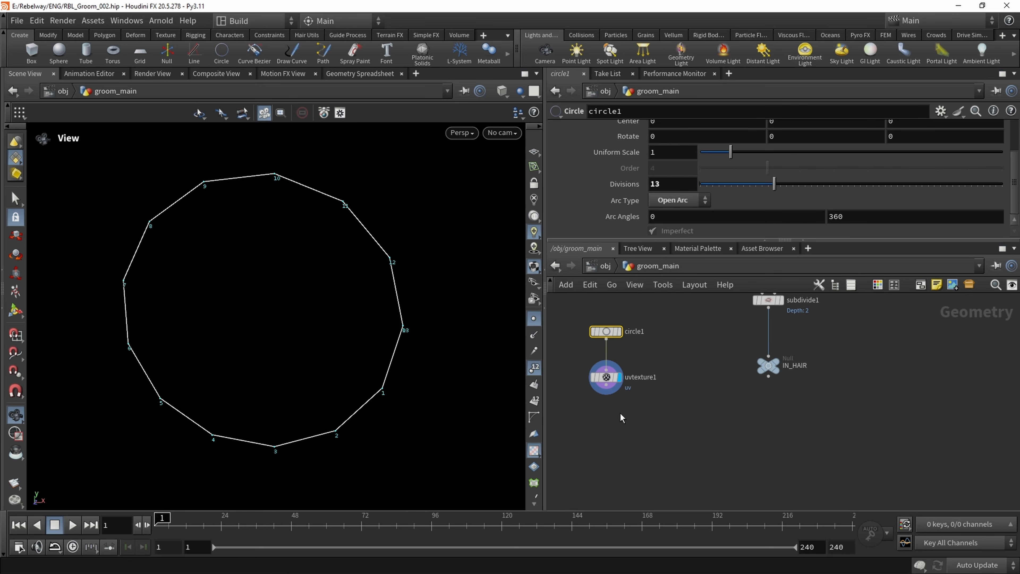
# Add a second Circle node beside circle1 and display it
pyautogui.moveTo(620, 413); pyautogui.dragTo(619, 441, button='middle')
pyautogui.click(629, 433)
pyautogui.moveTo(594, 442); pyautogui.dragTo(688, 339)
pyautogui.moveTo(635, 366); pyautogui.dragTo(589, 335)
pyautogui.click(680, 346)
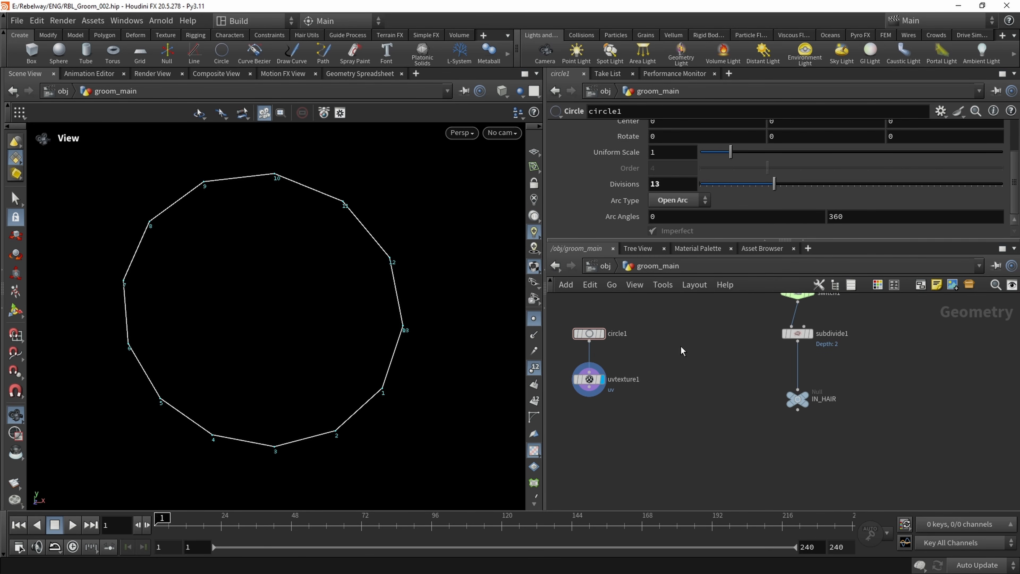
pyautogui.press('Tab')
pyautogui.write('circ')
pyautogui.press('Return')
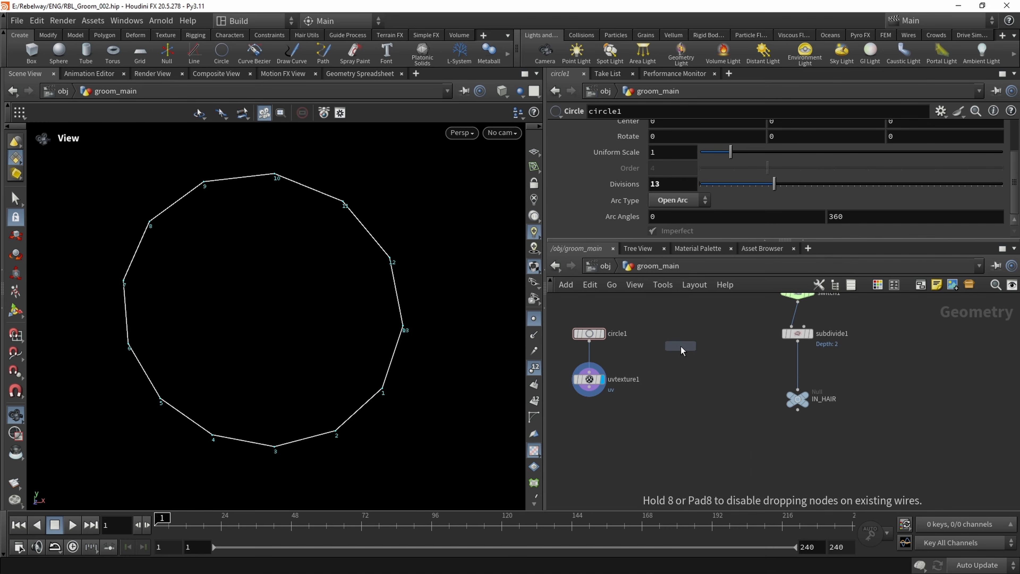
pyautogui.click(681, 345)
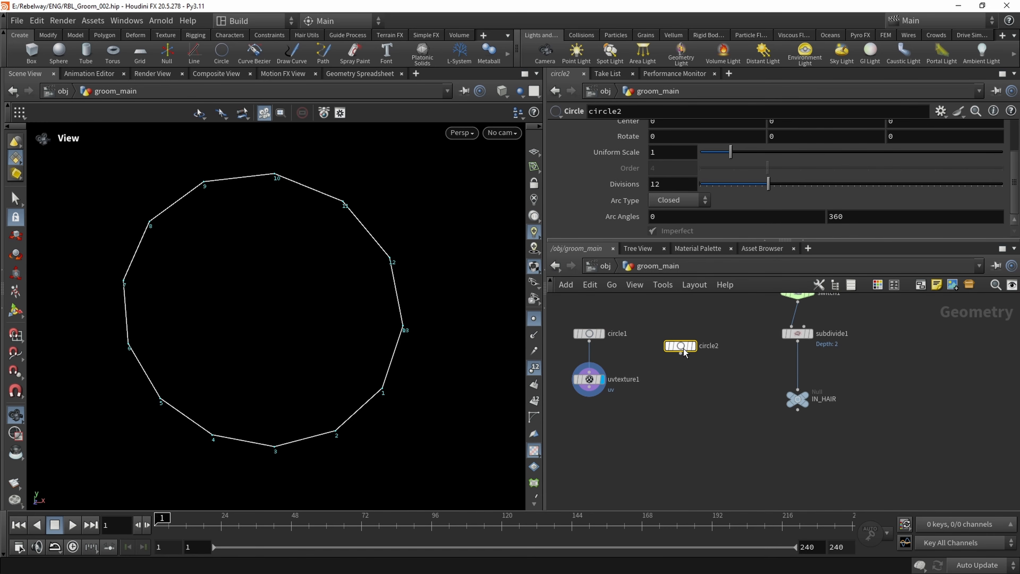
pyautogui.click(692, 345)
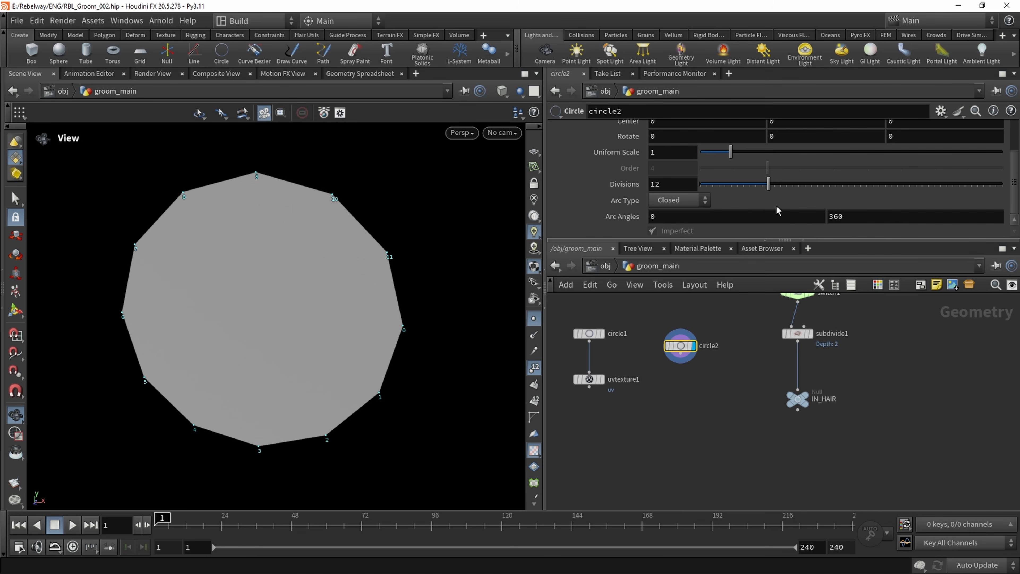
# Set circle2's Divisions to 13 to match circle1
pyautogui.moveTo(767, 183); pyautogui.dragTo(773, 184)
pyautogui.click(601, 339)
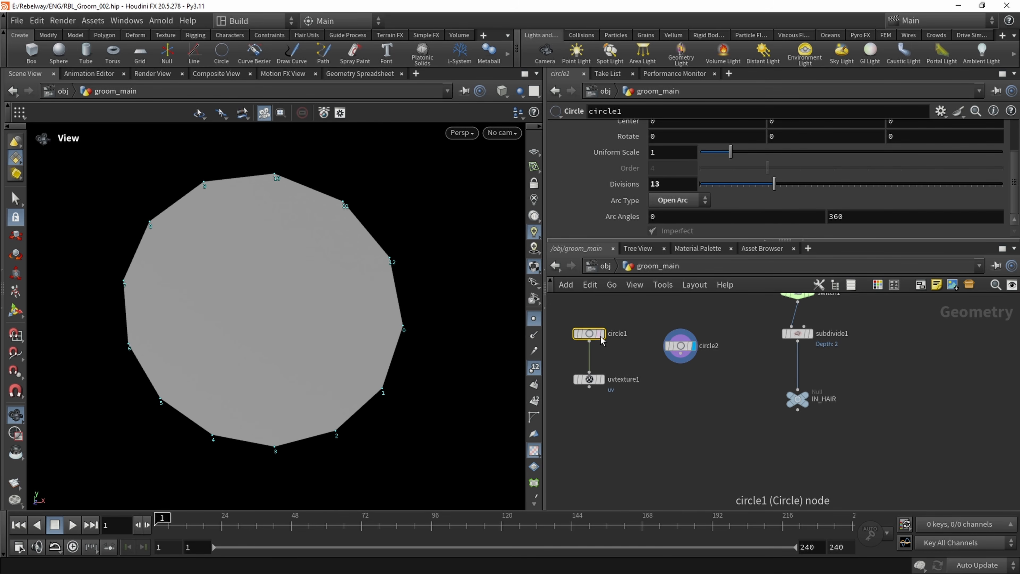
pyautogui.click(679, 345)
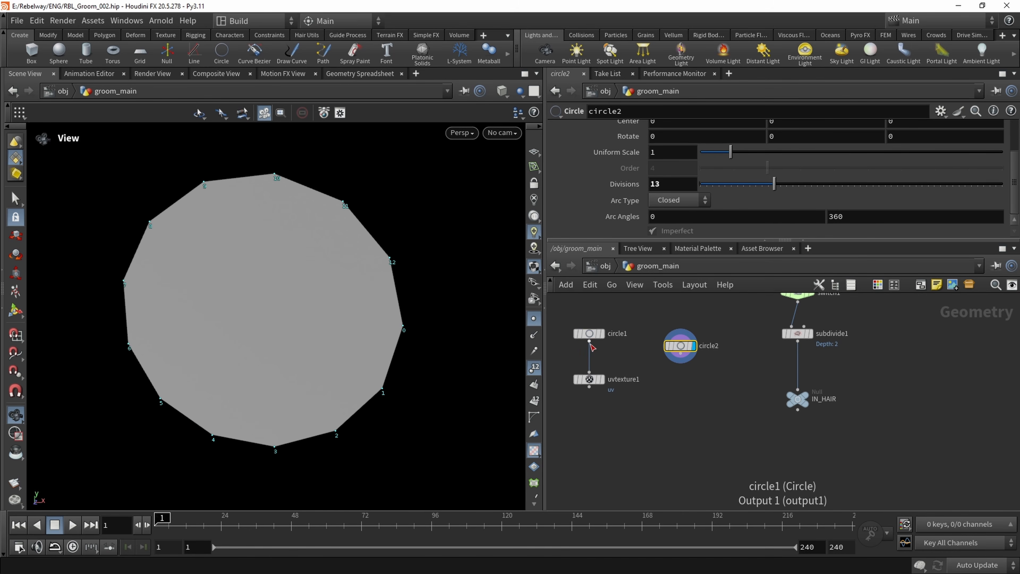
# Alternate the display between circle1, circle2 and uvtexture1 to compare the point numbering of the open and closed circles
pyautogui.click(598, 335)
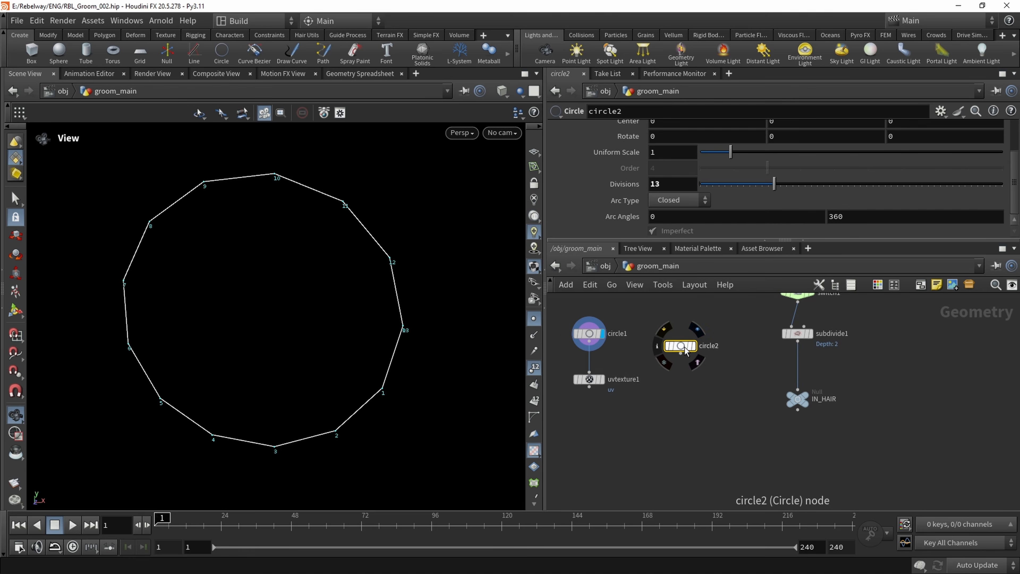
pyautogui.click(694, 345)
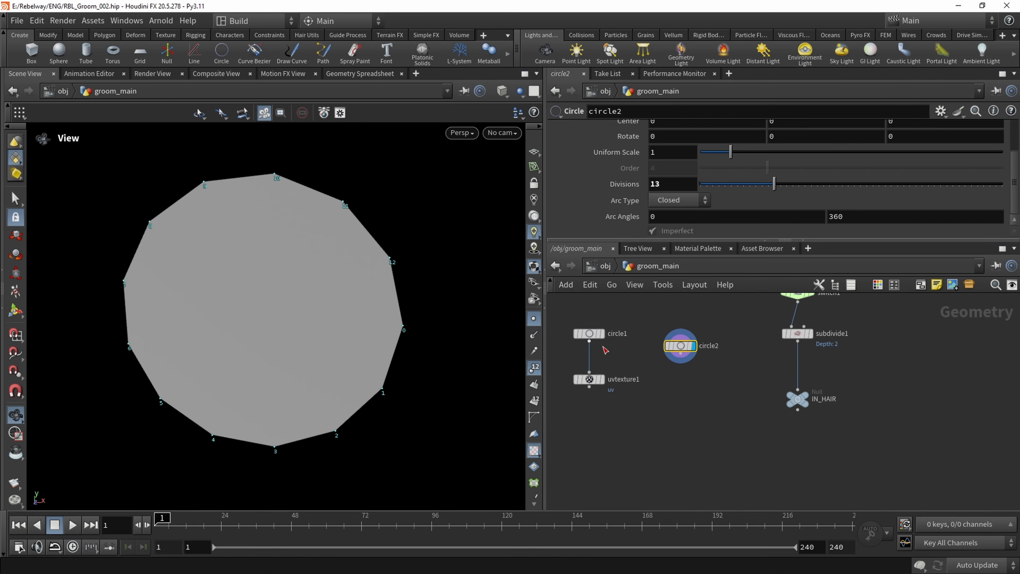
pyautogui.click(601, 378)
pyautogui.moveTo(594, 379); pyautogui.dragTo(594, 366)
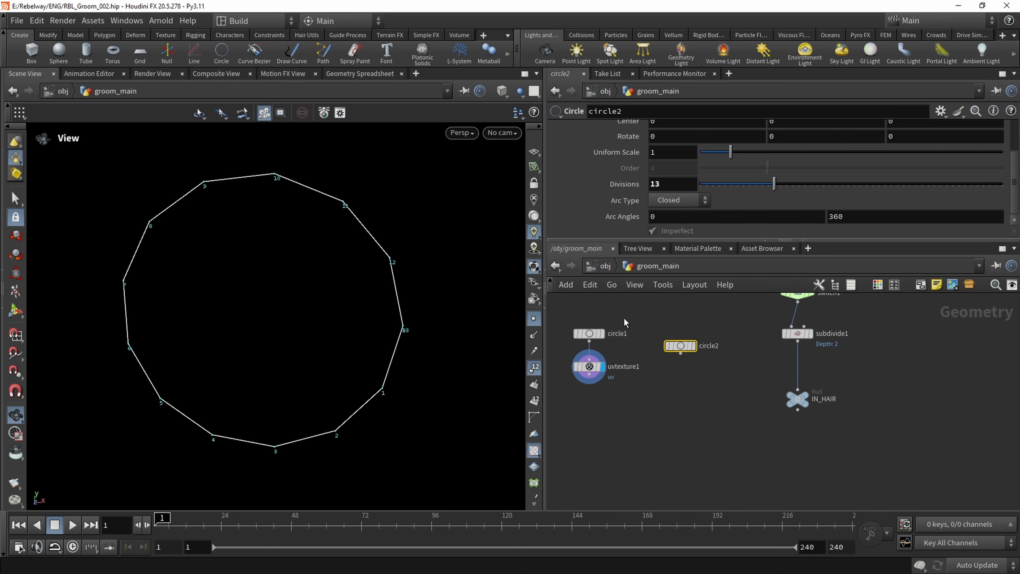
pyautogui.moveTo(563, 312); pyautogui.dragTo(609, 364)
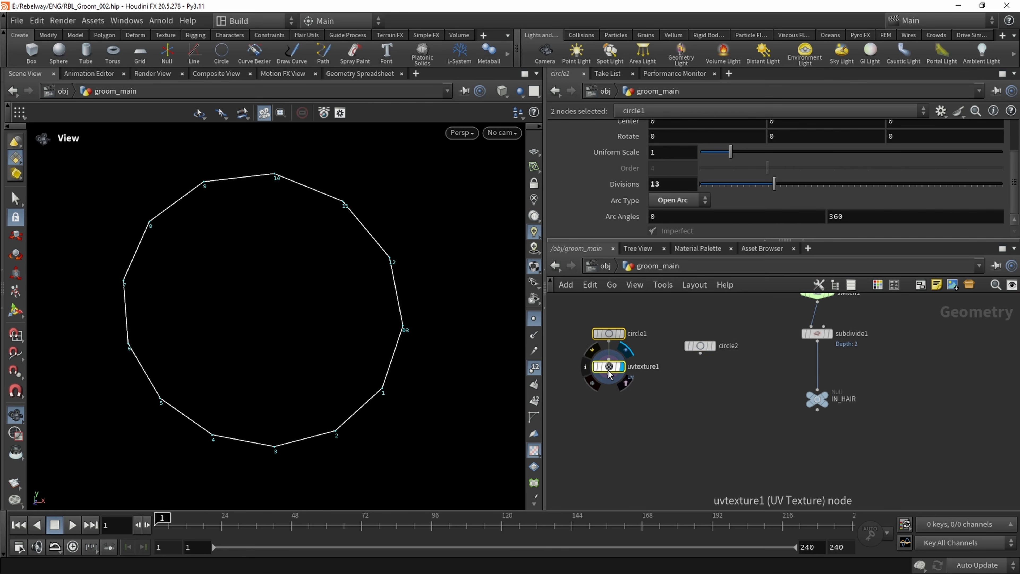
pyautogui.click(713, 337)
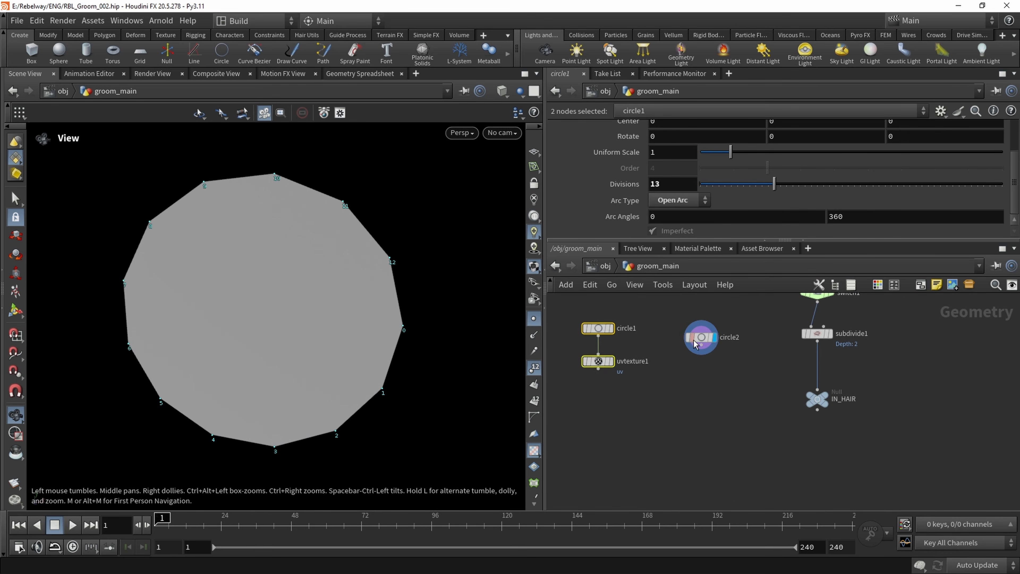
pyautogui.click(610, 361)
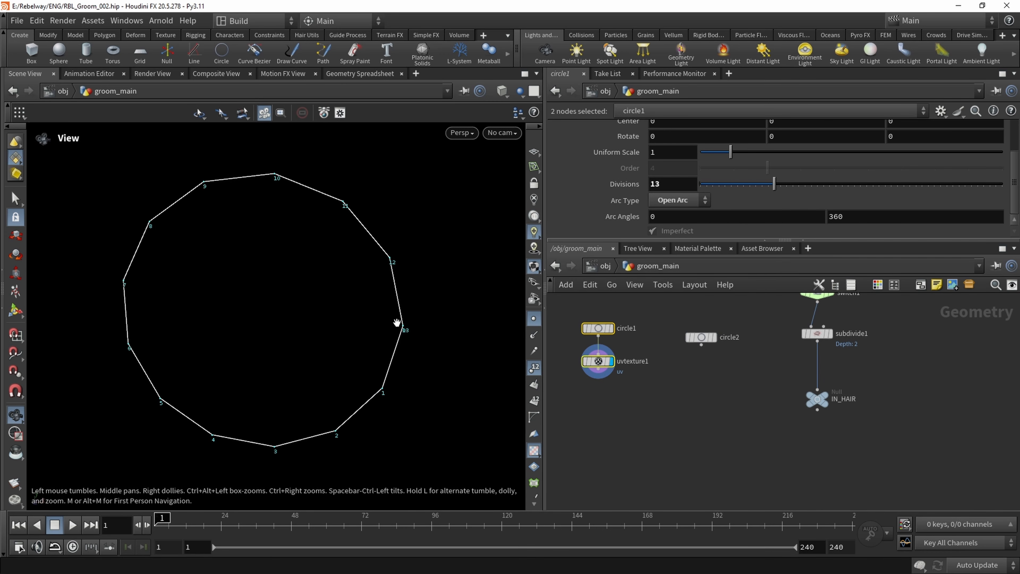
# Add a Fuse node after uvtexture1 and display it
pyautogui.click(594, 395)
pyautogui.press('Tab')
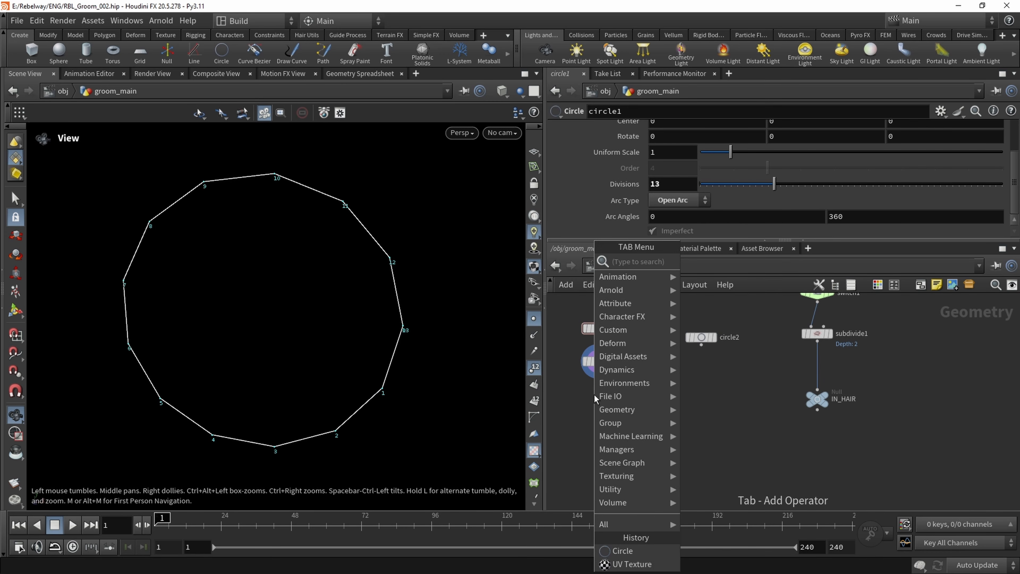
pyautogui.write('fuse')
pyautogui.press('Return')
pyautogui.click(593, 395)
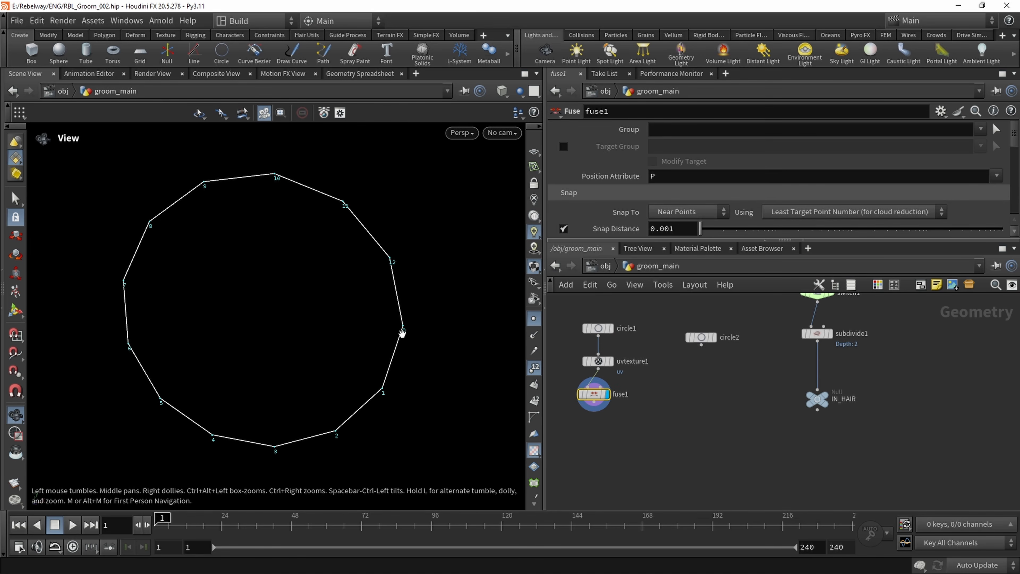
# View fuse1's points in the UV viewport, turn off the point numbers, and return to the perspective viewport
pyautogui.click(462, 133)
pyautogui.moveTo(466, 160)
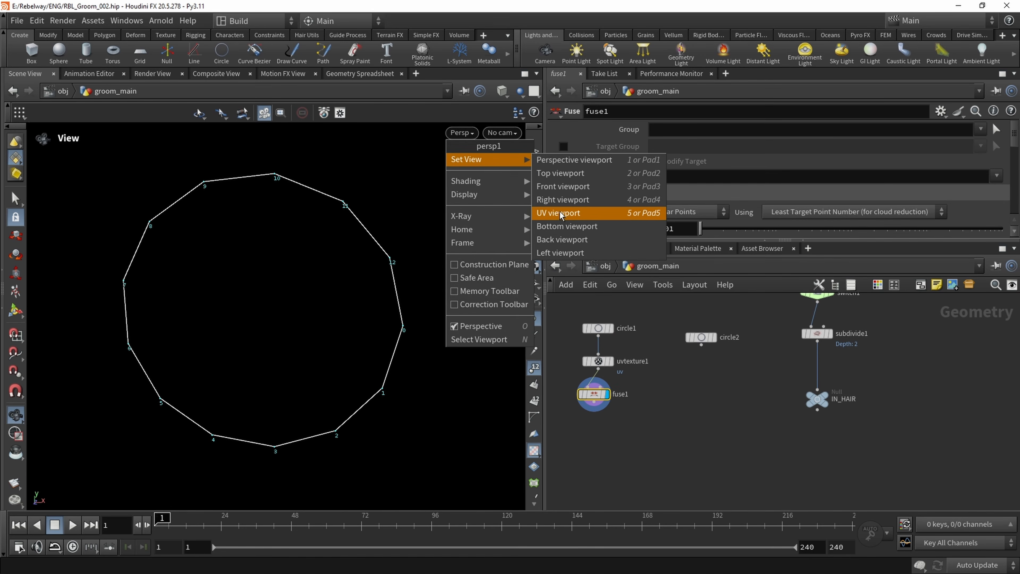
pyautogui.click(578, 215)
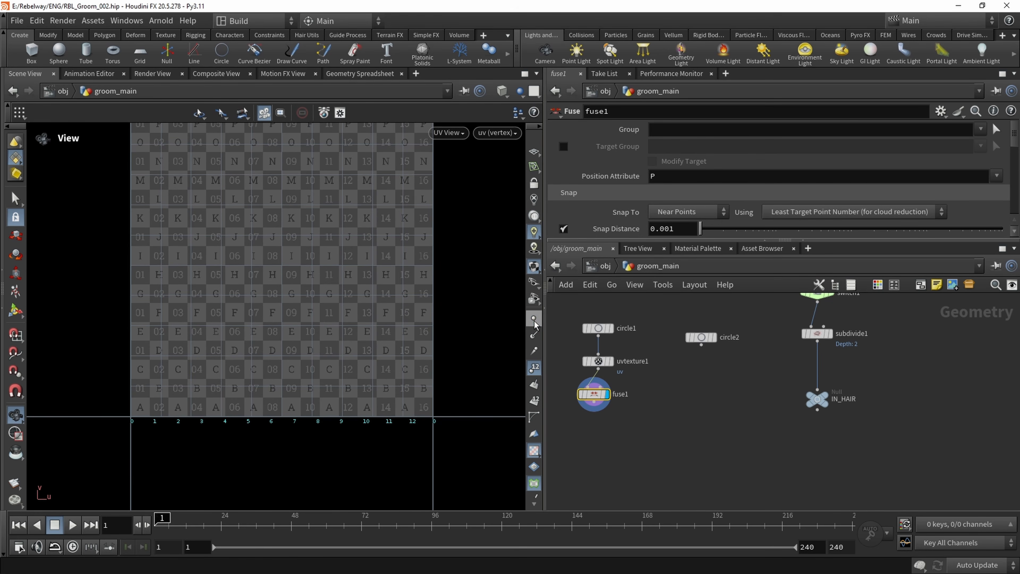
pyautogui.click(534, 366)
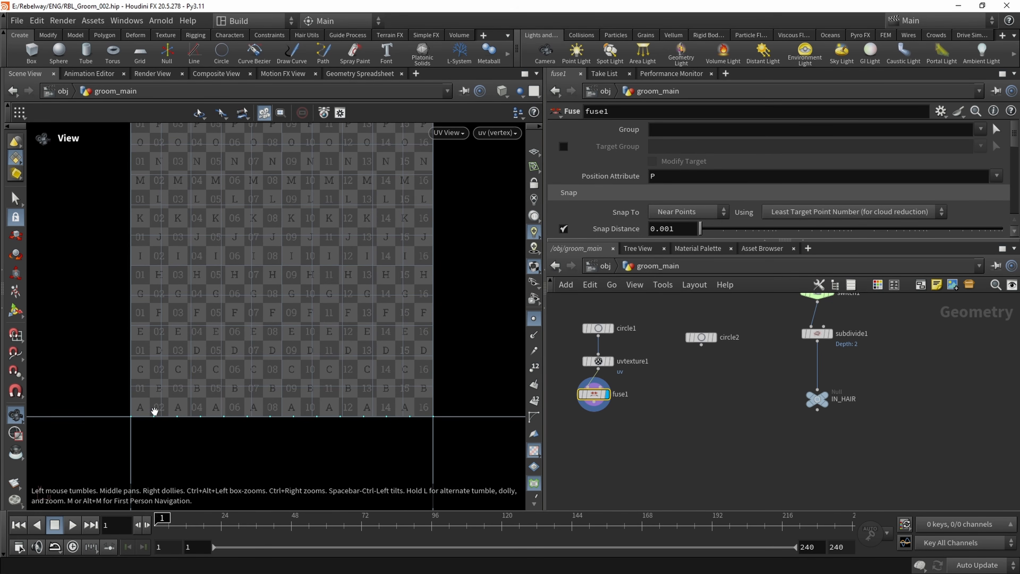
pyautogui.click(458, 133)
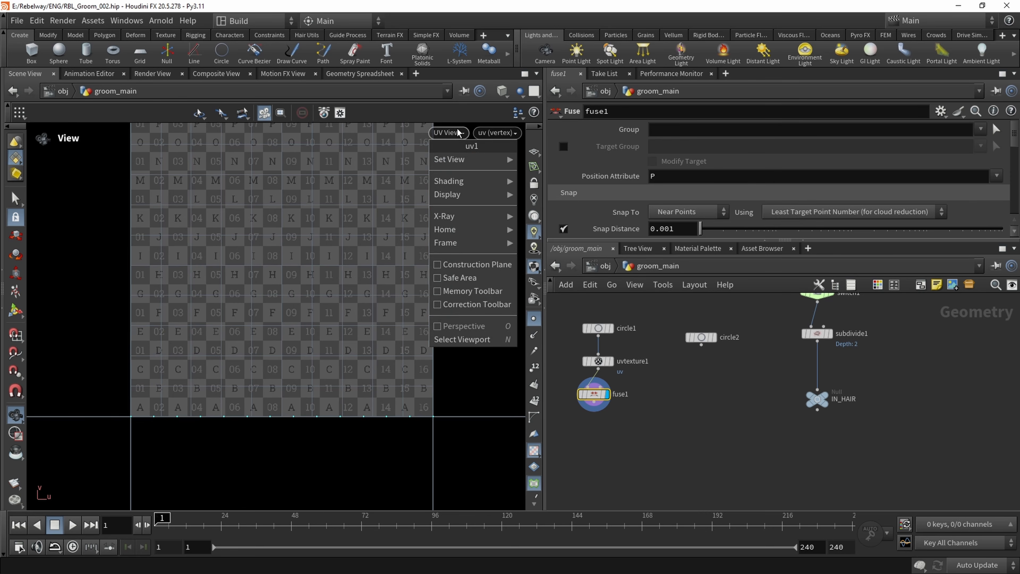
pyautogui.click(517, 157)
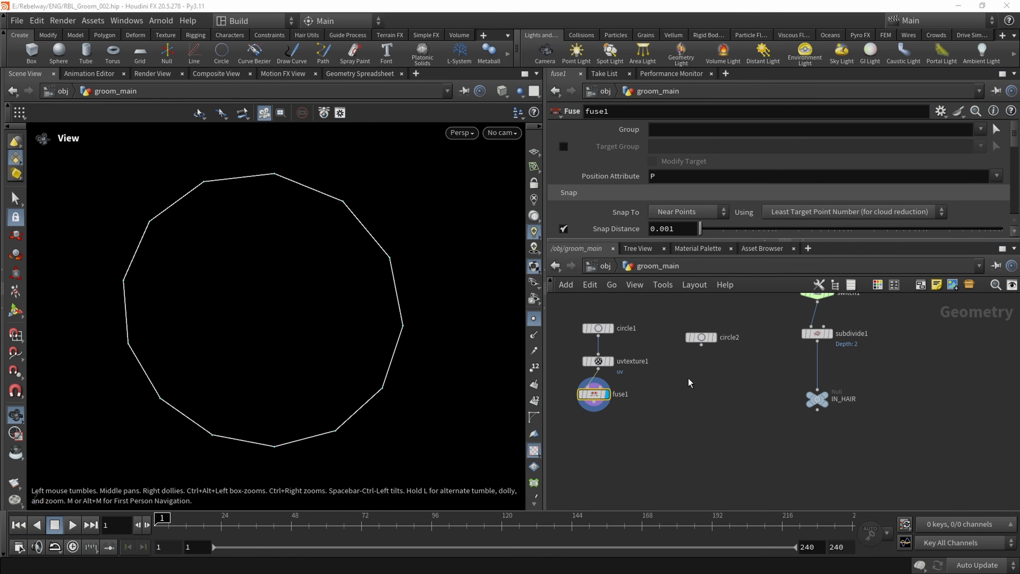
# Display circle2 with point numbers on and add an Attribute Copy node below it
pyautogui.click(702, 338)
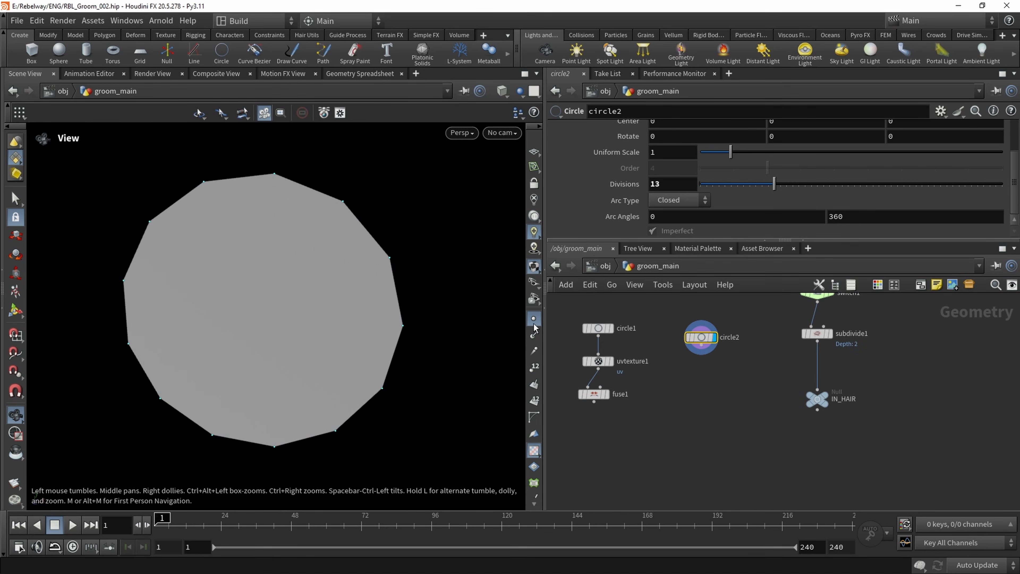
pyautogui.click(534, 366)
pyautogui.press('Tab')
pyautogui.write('at')
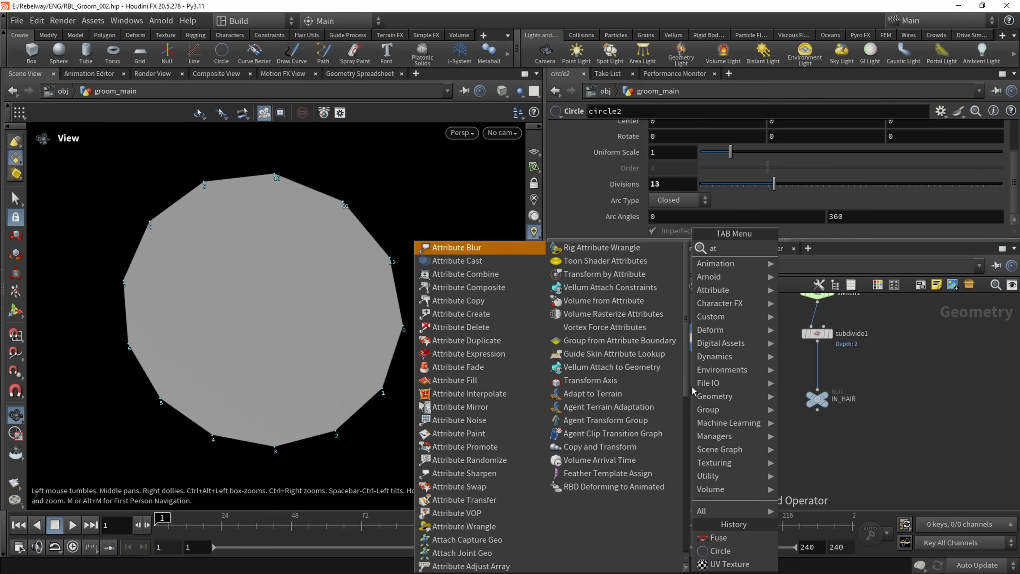
pyautogui.press('BackSpace')
pyautogui.write('cop')
pyautogui.press('Return')
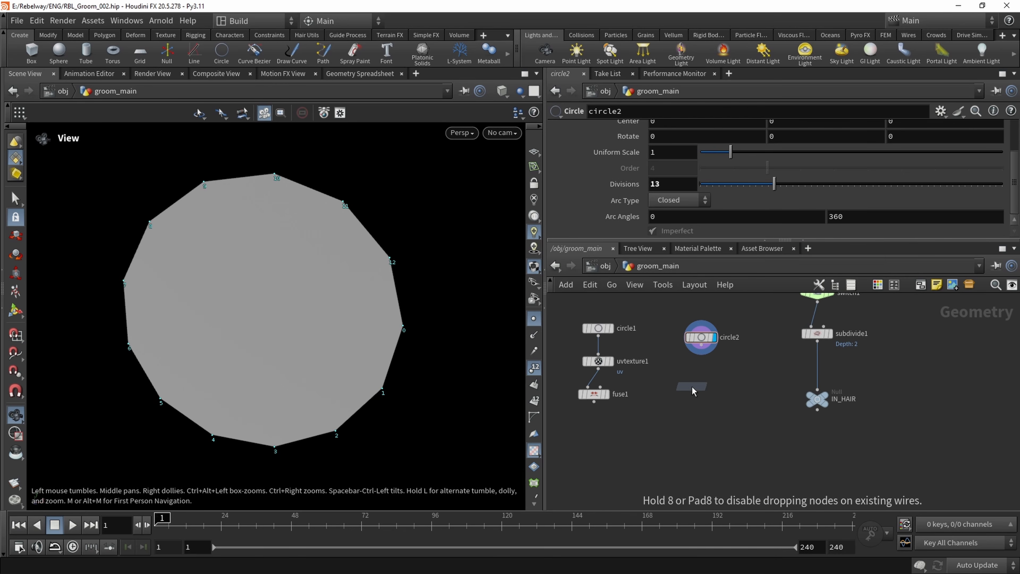
pyautogui.click(692, 387)
# Connect circle2 to the Attribute Copy node's first input and fuse1 to its second, and display the node
pyautogui.moveTo(685, 379); pyautogui.dragTo(718, 399)
pyautogui.moveTo(708, 415); pyautogui.dragTo(748, 439, button='middle')
pyautogui.scroll(-1, 747, 439)
pyautogui.moveTo(733, 412); pyautogui.dragTo(665, 426)
pyautogui.click(606, 436)
pyautogui.scroll(1, 595, 432)
pyautogui.moveTo(679, 464); pyautogui.dragTo(676, 426, button='middle')
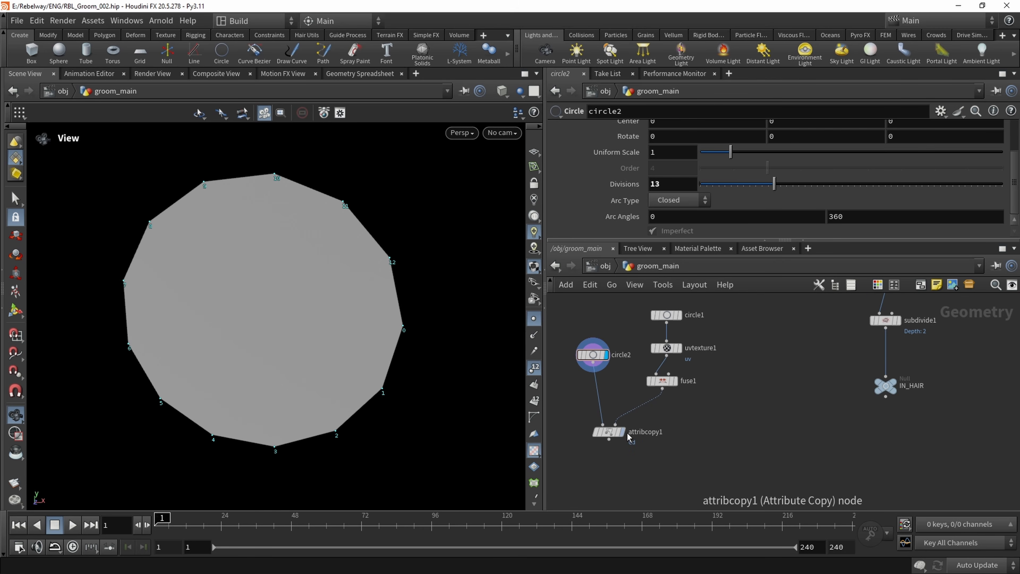
pyautogui.click(623, 432)
pyautogui.moveTo(609, 433); pyautogui.dragTo(626, 442)
# Set attribcopy1's source and destination group types to Vertices and its Attribute Name to uv
pyautogui.click(678, 146)
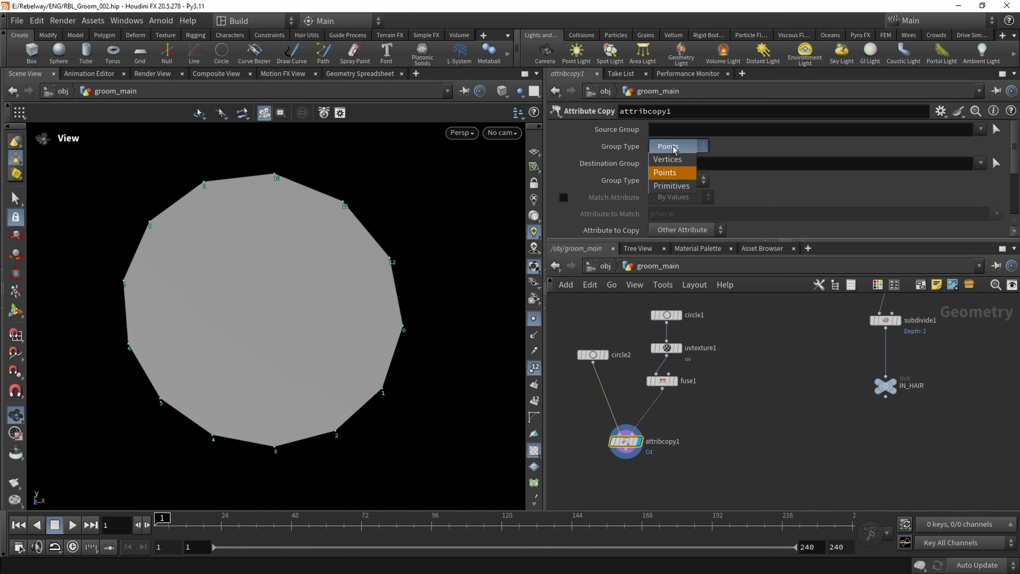
pyautogui.click(671, 158)
pyautogui.click(679, 181)
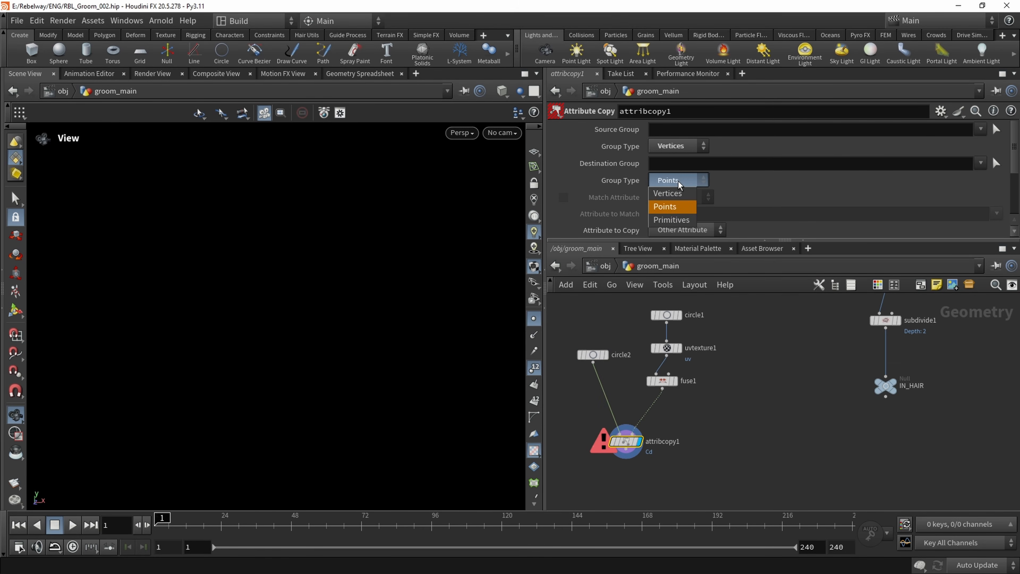
pyautogui.click(682, 197)
pyautogui.click(679, 164)
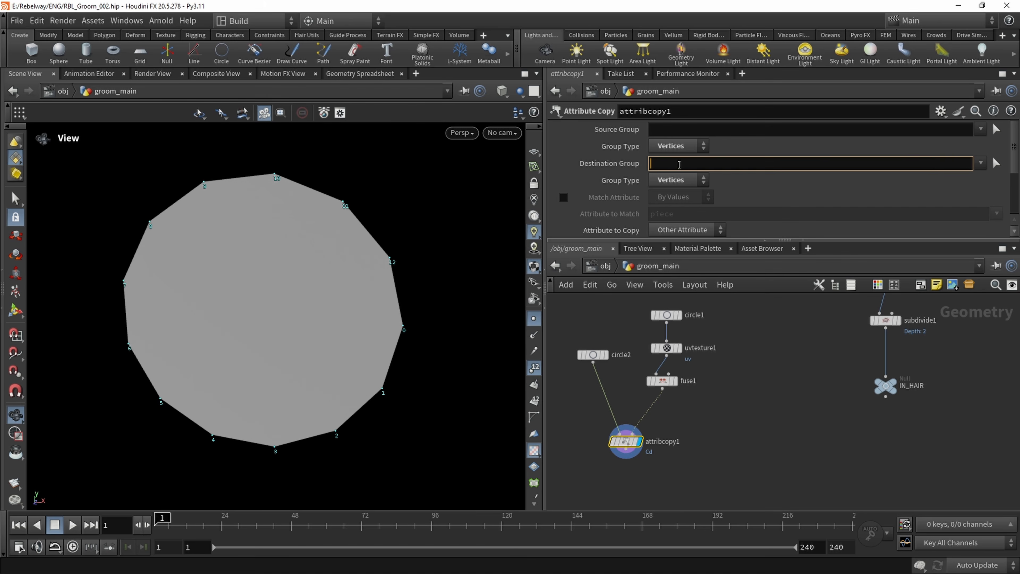
pyautogui.scroll(-1, 743, 186)
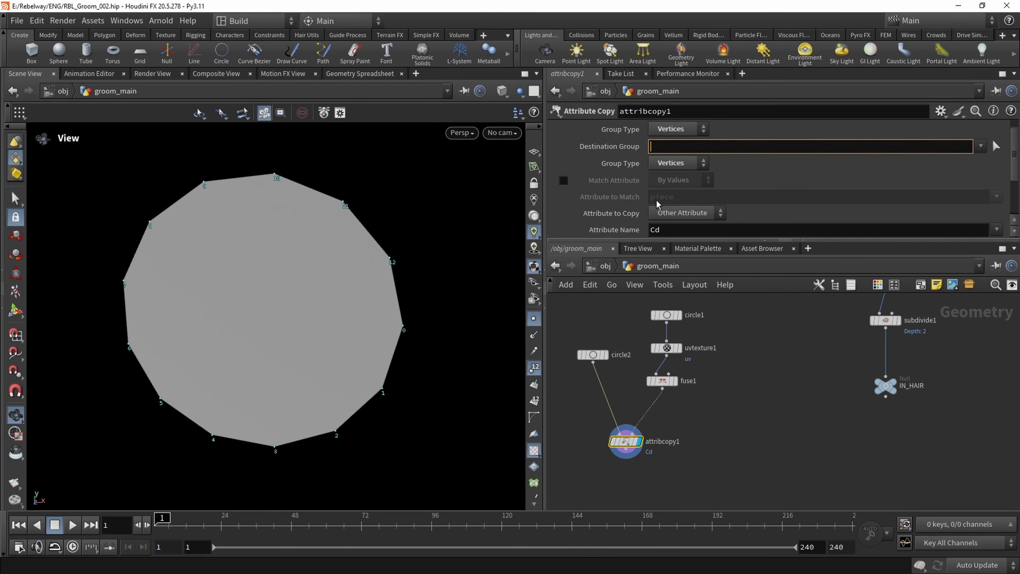
pyautogui.scroll(-1, 657, 202)
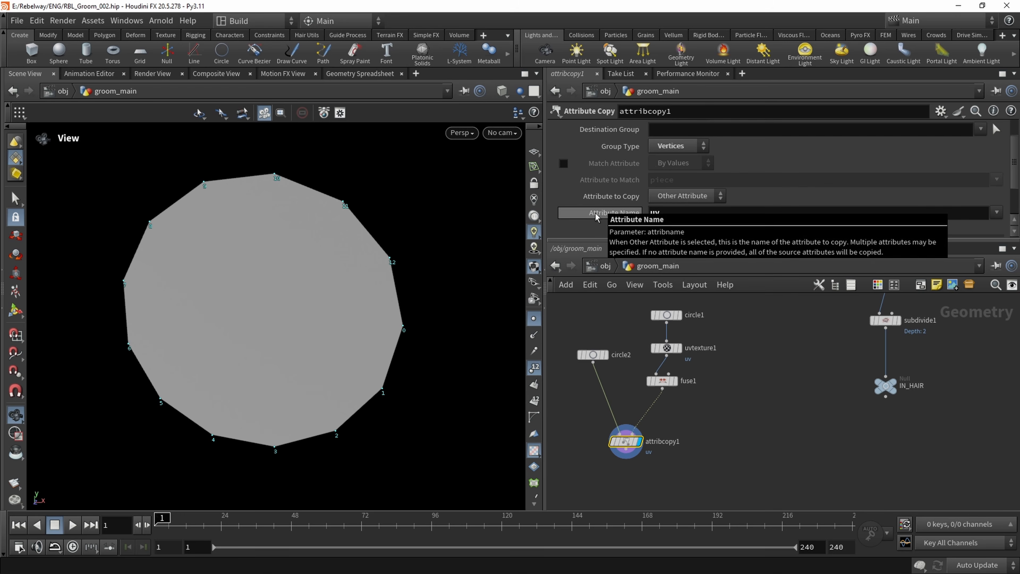
pyautogui.write('uv')
pyautogui.press('Return')
# Examine the copied UVs of attribcopy1 in the UV viewport and return to the perspective viewport
pyautogui.click(462, 132)
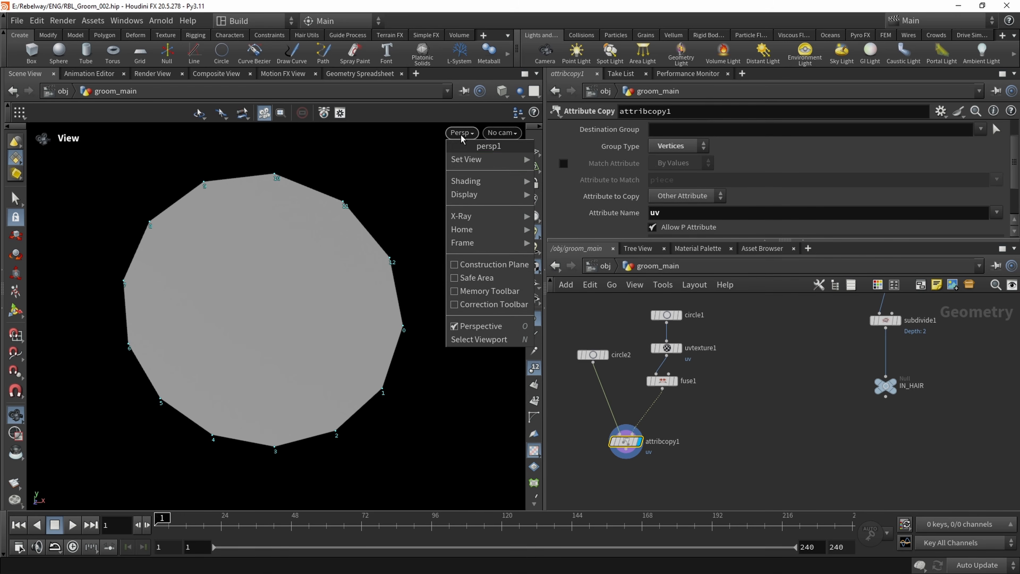
pyautogui.moveTo(468, 161)
pyautogui.click(551, 217)
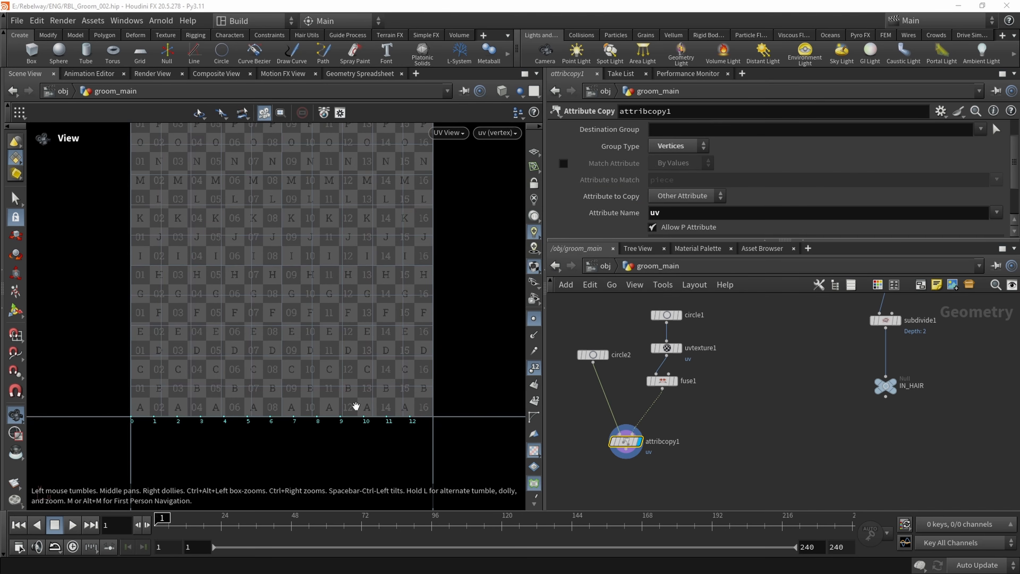
pyautogui.click(448, 132)
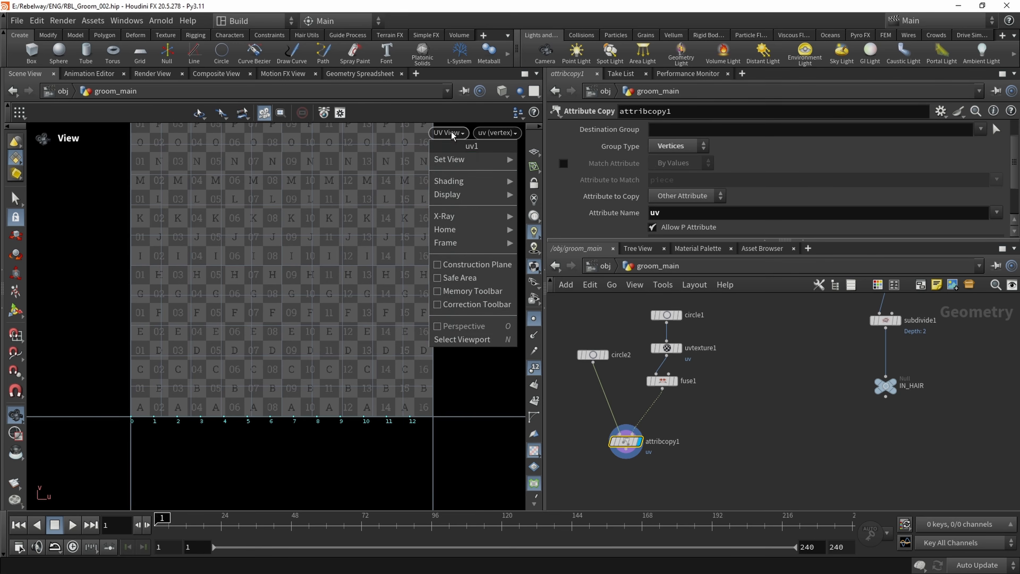
pyautogui.moveTo(466, 160)
pyautogui.click(587, 161)
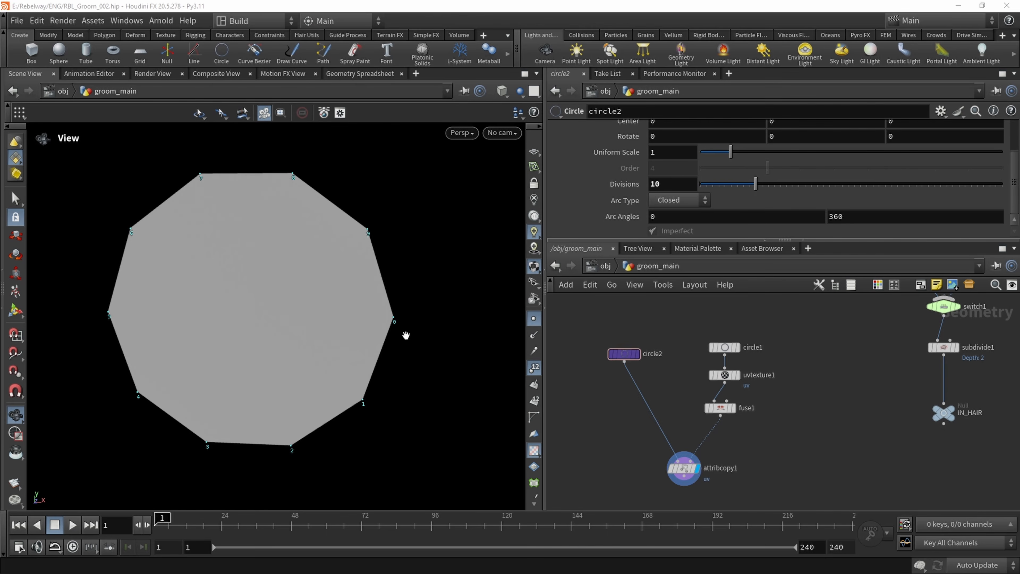
# Add a UV Texture node after attribcopy1, align it underneath and display it
pyautogui.scroll(2, 604, 409)
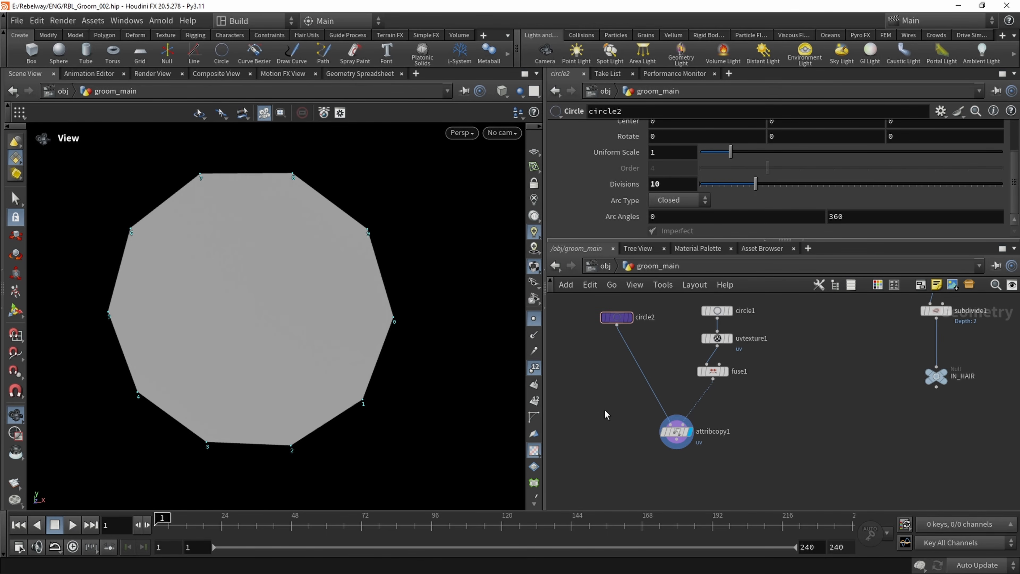
pyautogui.scroll(2, 644, 449)
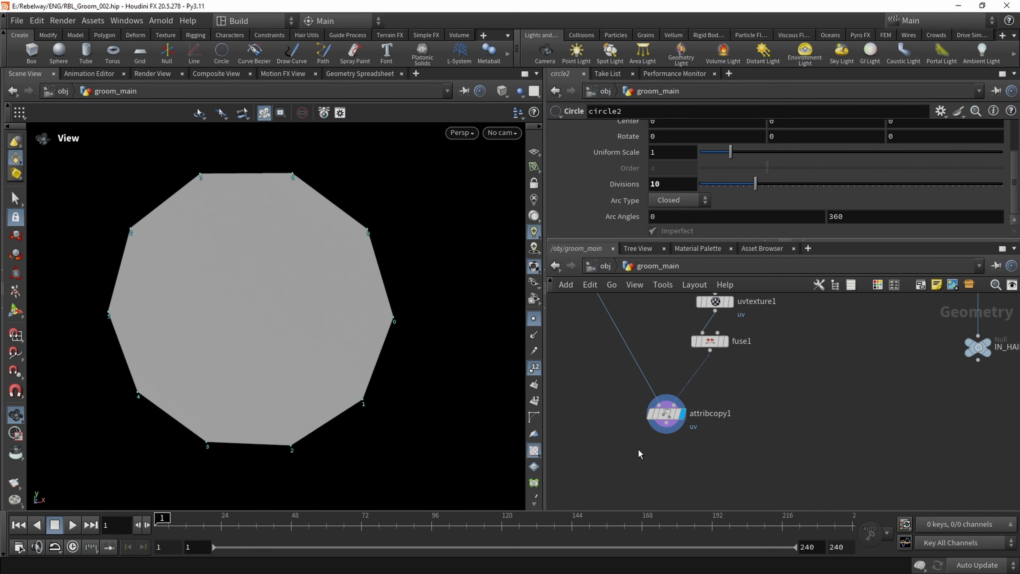
pyautogui.press('Tab')
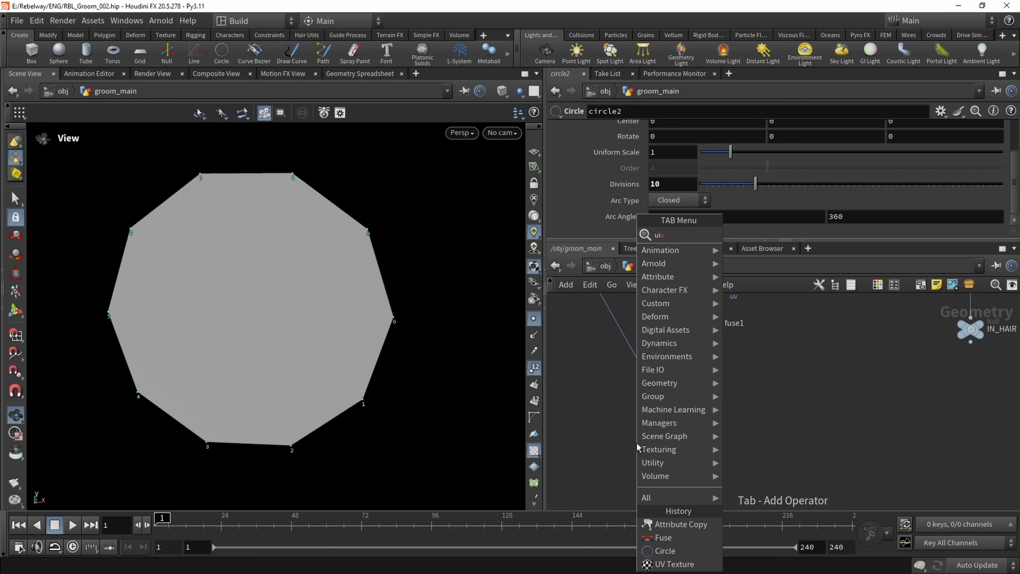
pyautogui.write('uvtex')
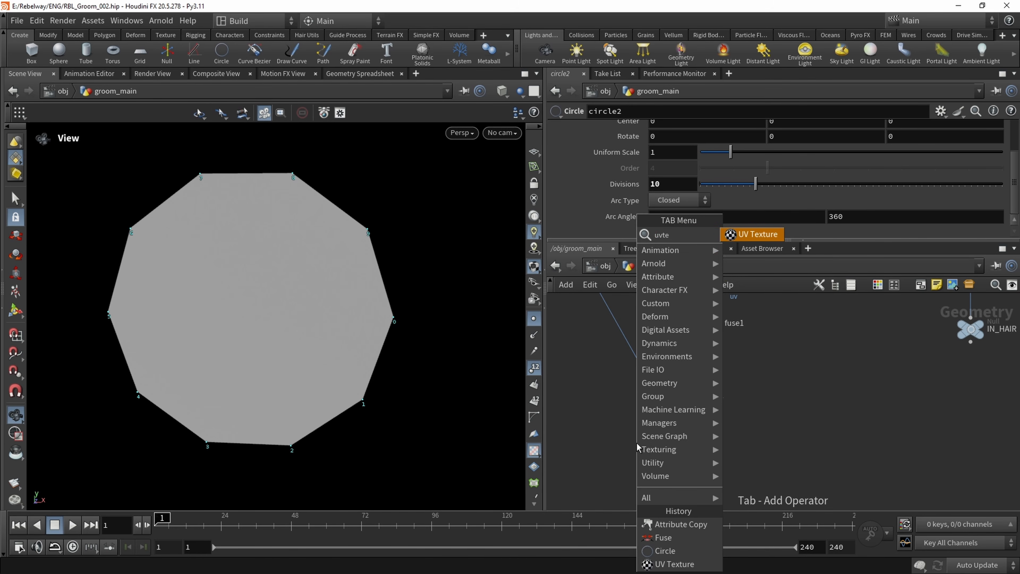
pyautogui.press('Return')
pyautogui.click(637, 442)
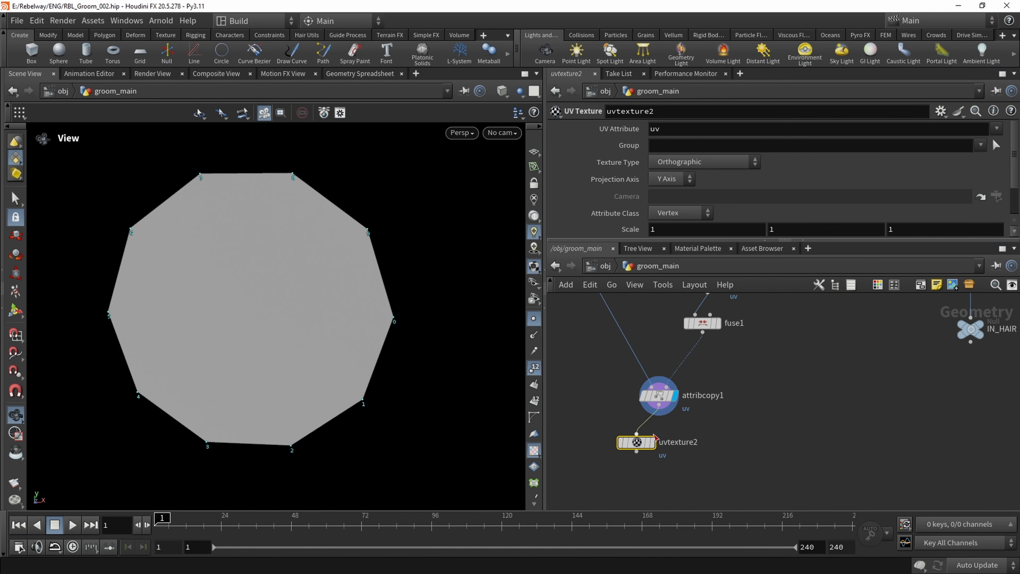
pyautogui.moveTo(637, 442); pyautogui.dragTo(659, 459)
# Switch to the UV viewport and frame the whole UV tile to inspect uvtexture2's layout
pyautogui.click(461, 133)
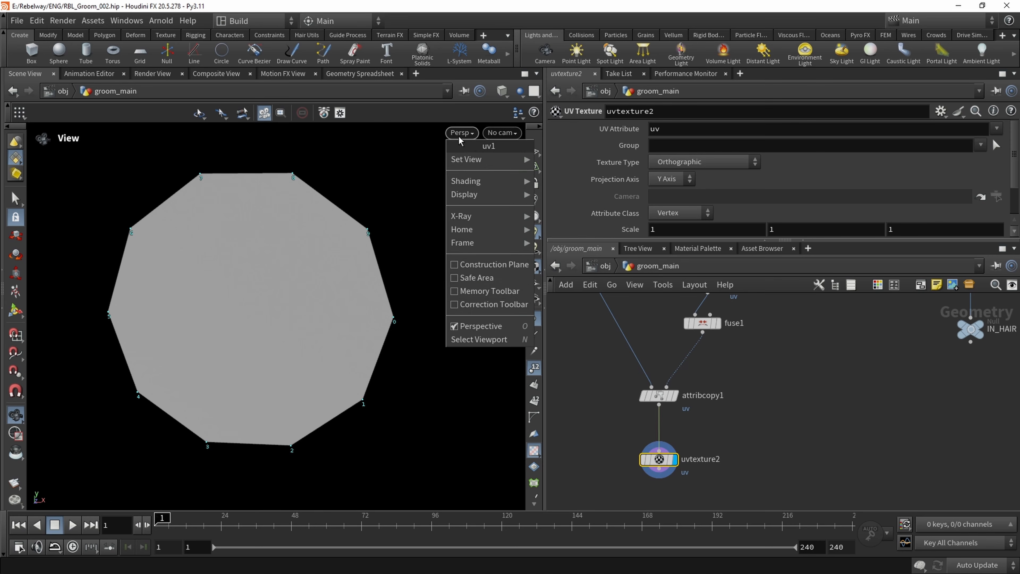
pyautogui.moveTo(466, 163)
pyautogui.click(570, 215)
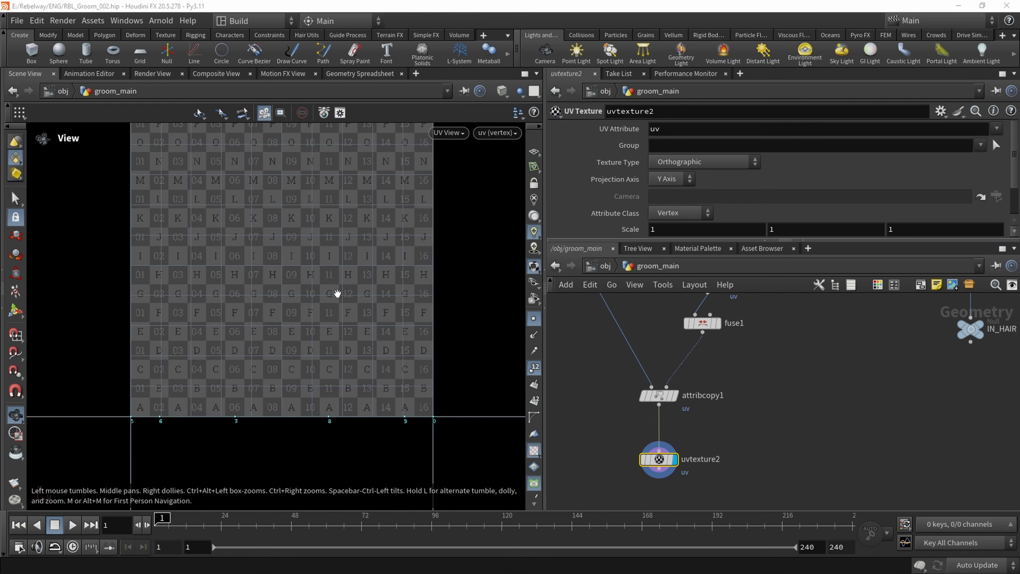
pyautogui.moveTo(315, 339); pyautogui.dragTo(313, 344, button='middle')
pyautogui.scroll(-1, 314, 344)
pyautogui.moveTo(322, 267); pyautogui.dragTo(318, 287, button='middle')
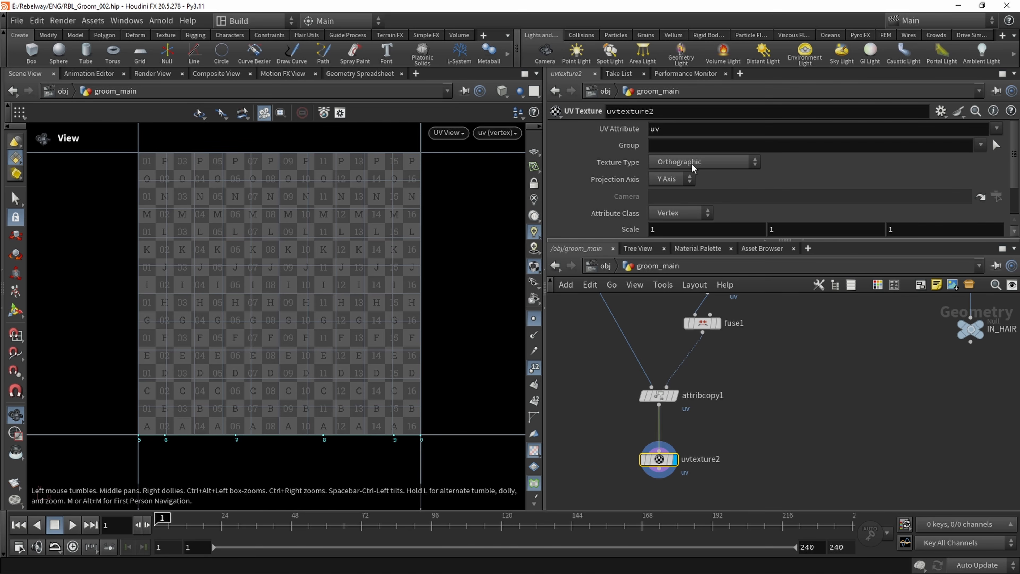
# Try the X Axis projection on uvtexture2, and set its Projection Axis to Z Axis
pyautogui.click(671, 178)
pyautogui.click(664, 192)
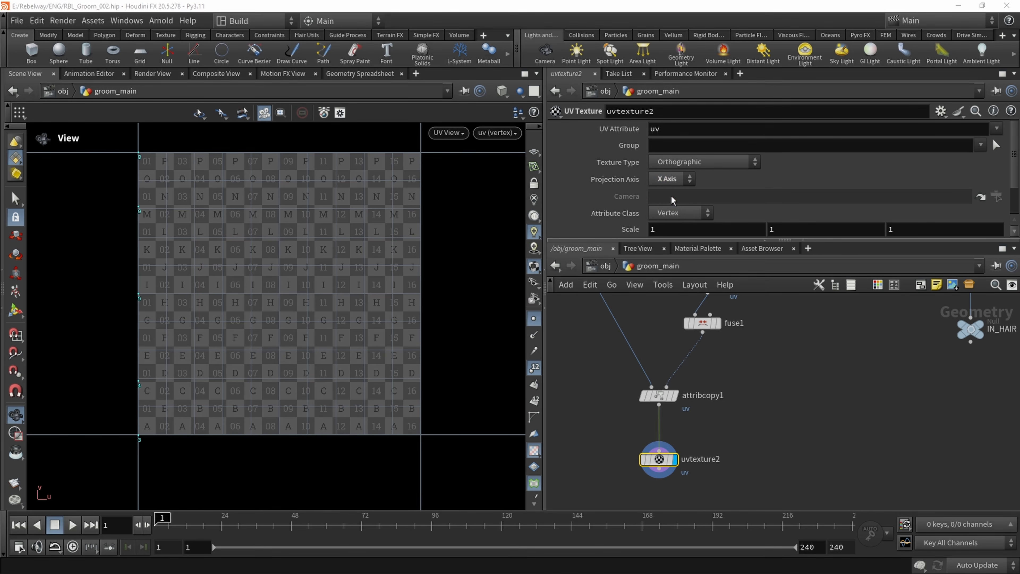
pyautogui.click(674, 181)
pyautogui.click(672, 218)
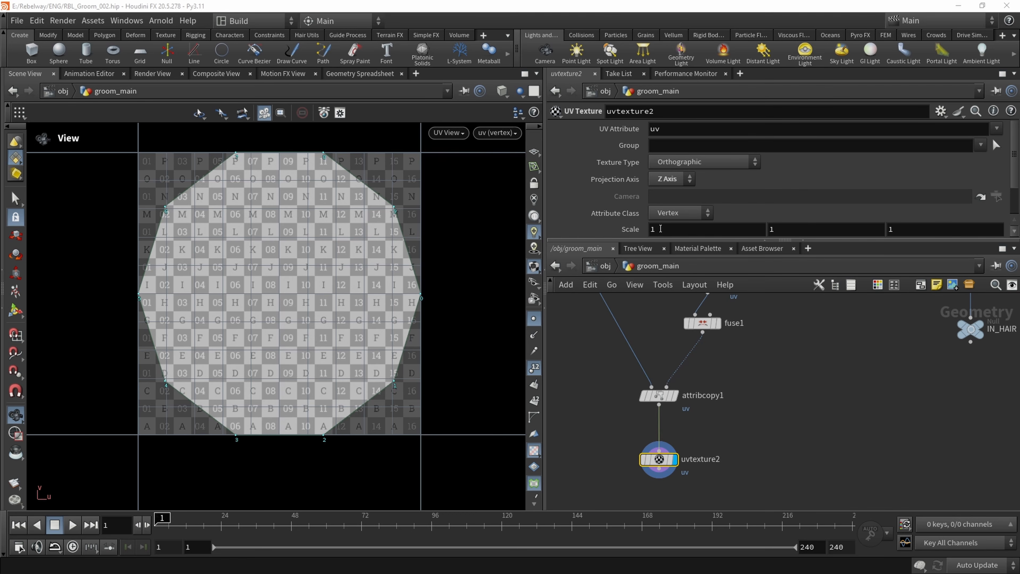
# Set uvtexture2's UV Attribute name to uvw
pyautogui.moveTo(594, 368); pyautogui.dragTo(594, 391, button='middle')
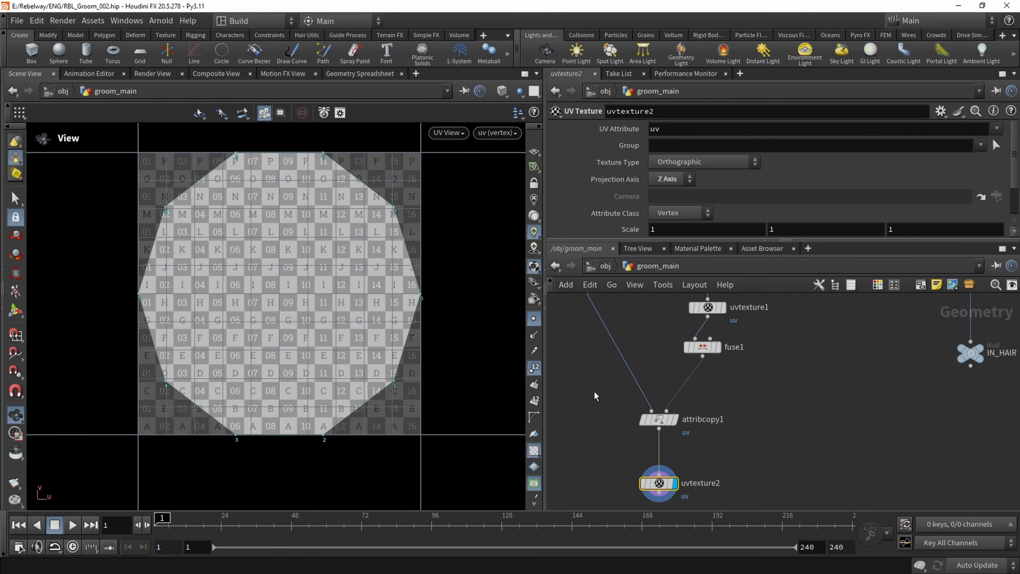
pyautogui.moveTo(765, 359); pyautogui.dragTo(765, 394, button='middle')
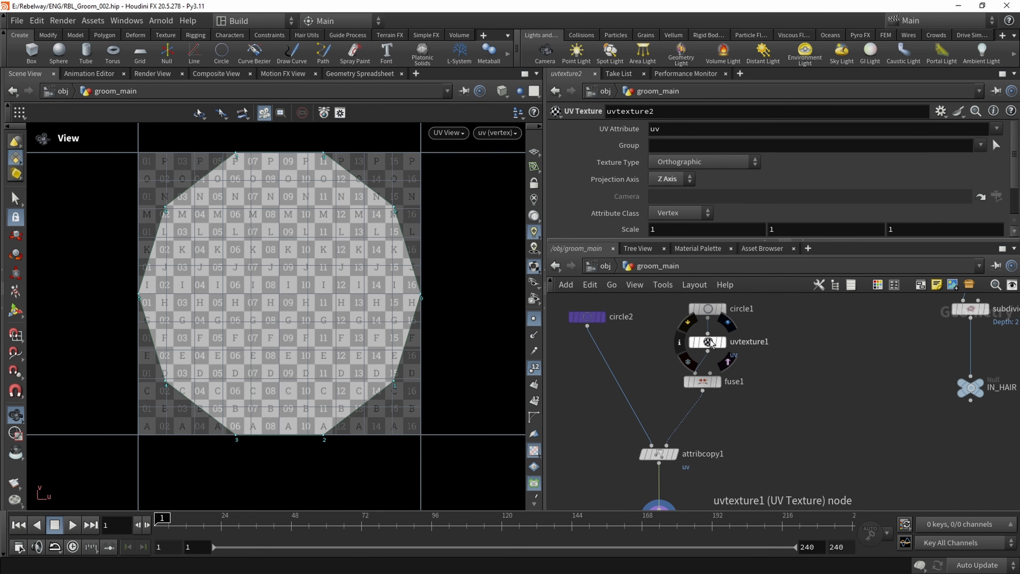
pyautogui.scroll(2, 707, 346)
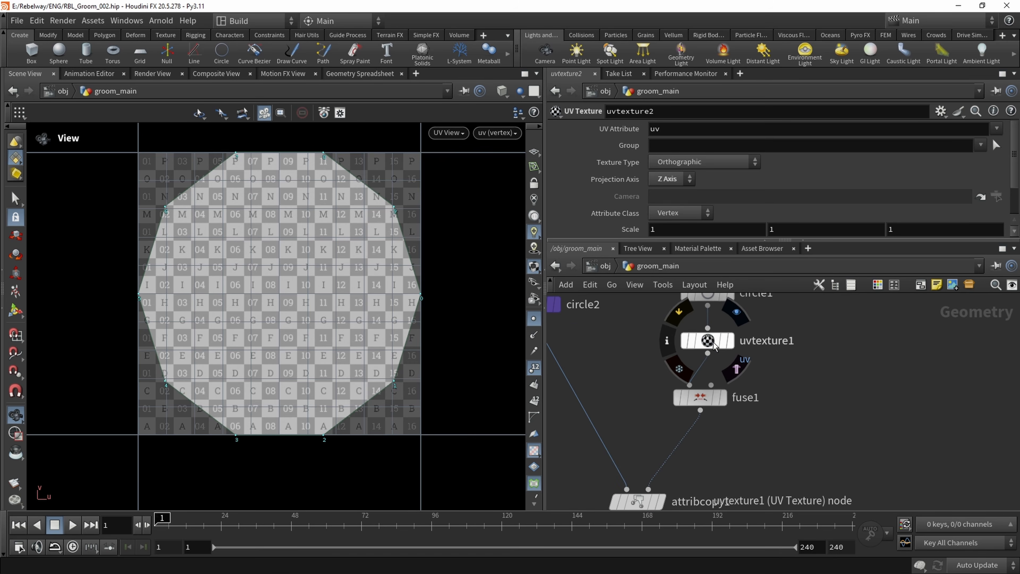
pyautogui.moveTo(830, 435); pyautogui.dragTo(795, 386, button='middle')
pyautogui.scroll(-1, 797, 385)
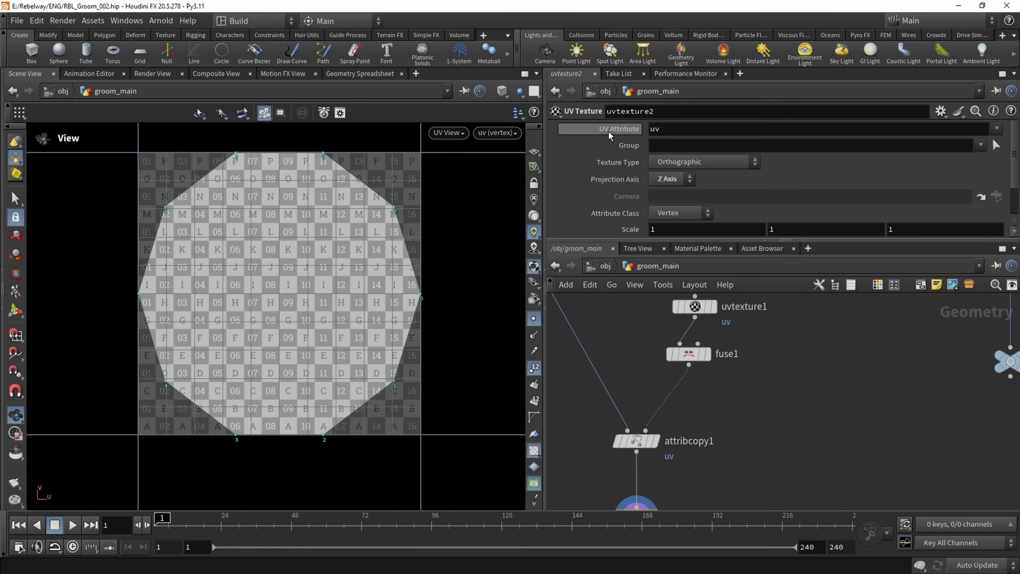
pyautogui.click(670, 128)
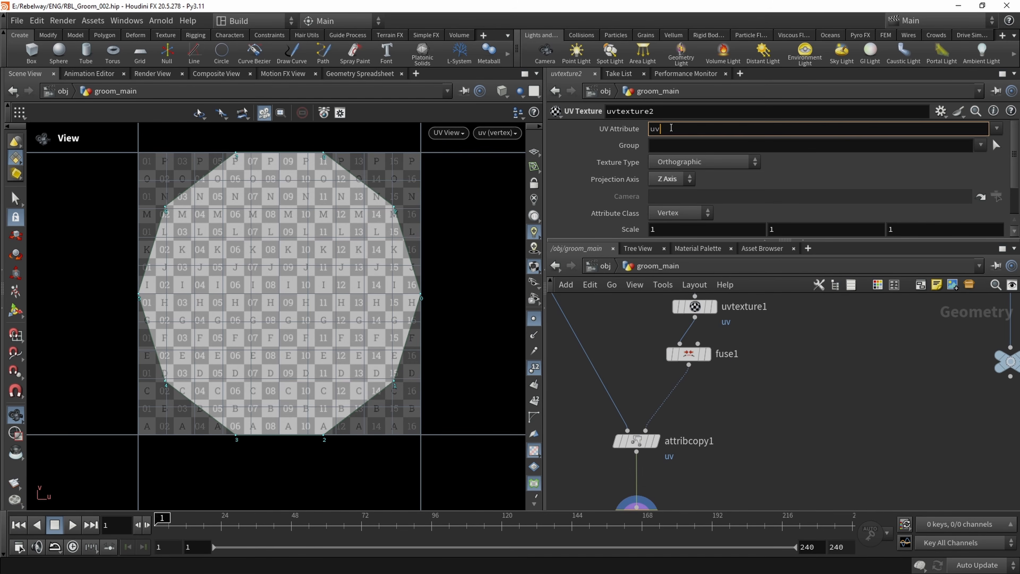
pyautogui.press('Return')
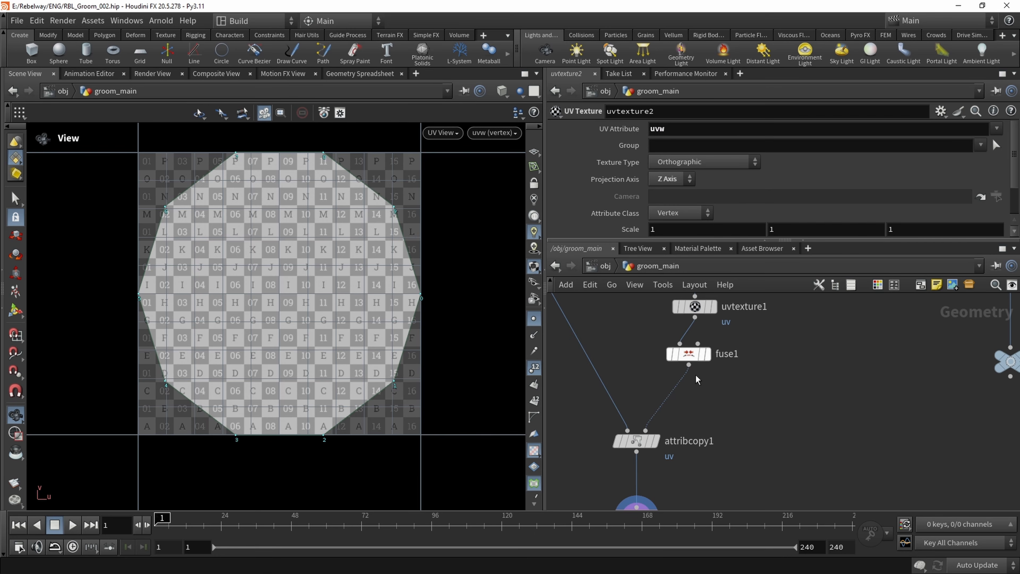
pyautogui.moveTo(695, 376); pyautogui.dragTo(691, 314, button='middle')
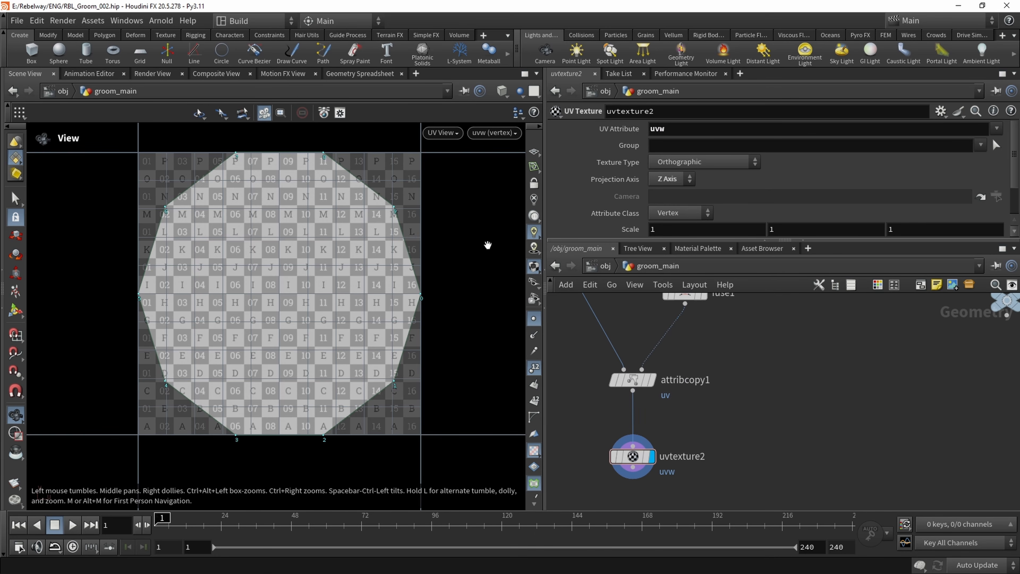
# Set the Divisions of the circle2 node to 12
pyautogui.moveTo(602, 388); pyautogui.dragTo(630, 466, button='middle')
pyautogui.moveTo(572, 327); pyautogui.dragTo(575, 368, button='middle')
pyautogui.click(578, 335)
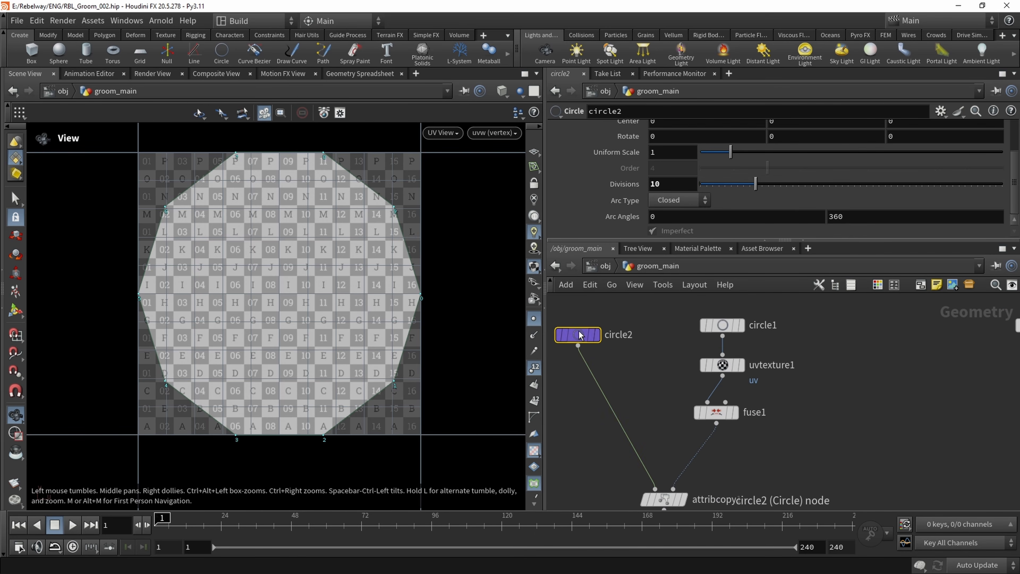
pyautogui.moveTo(758, 192)
pyautogui.mouseDown()
pyautogui.moveTo(787, 193)
pyautogui.moveTo(770, 193)
pyautogui.mouseUp()
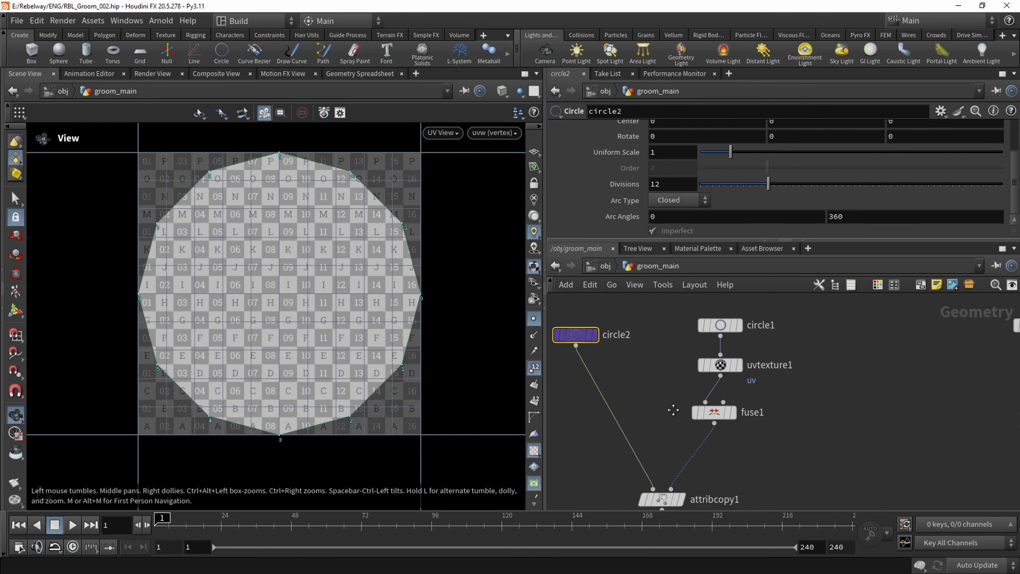
# Switch back to the perspective viewport and hide the point numbers on the textured circle
pyautogui.moveTo(672, 412); pyautogui.dragTo(662, 377, button='middle')
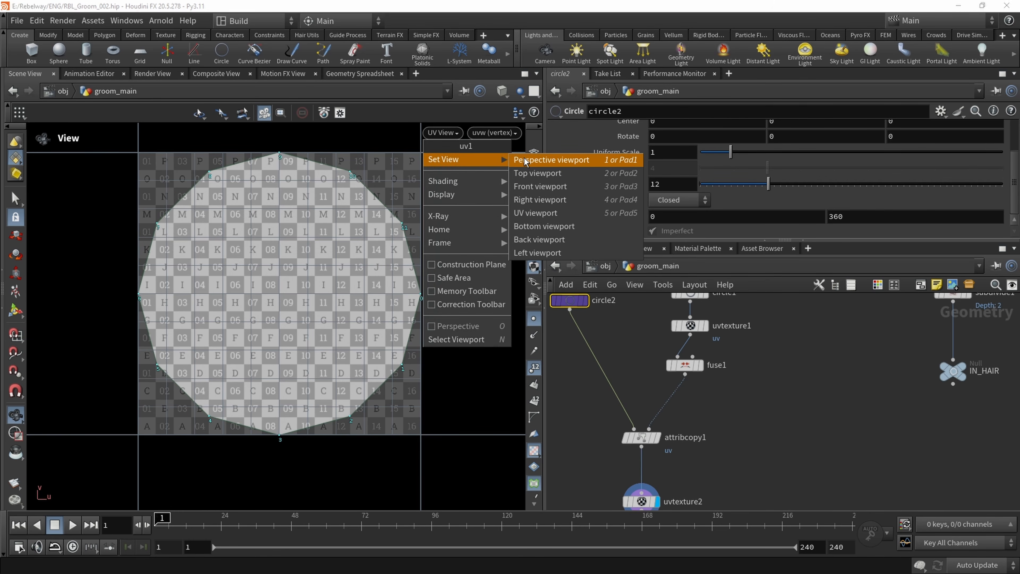
pyautogui.click(550, 160)
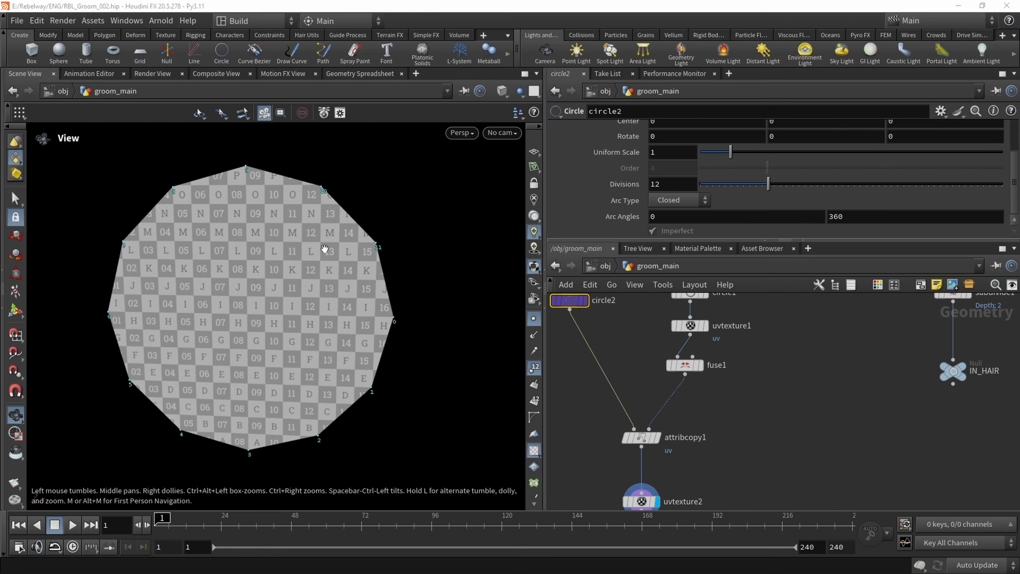
pyautogui.click(534, 320)
pyautogui.moveTo(330, 269); pyautogui.dragTo(347, 276)
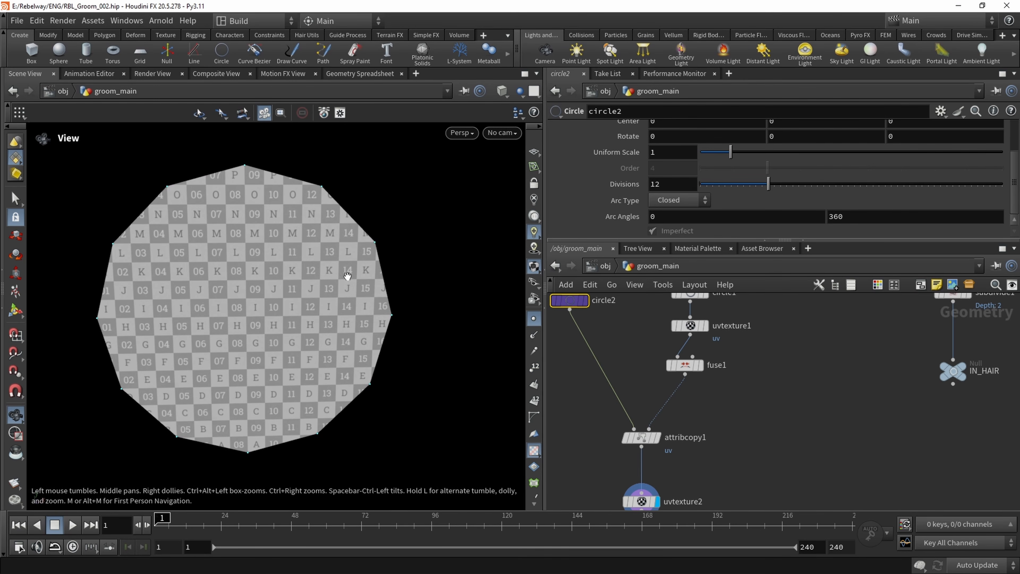
# Display the IN_HAIR null, frame the hair tubes in the viewport and turn off the point markers
pyautogui.moveTo(872, 367); pyautogui.dragTo(652, 402, button='middle')
pyautogui.scroll(-4, 650, 382)
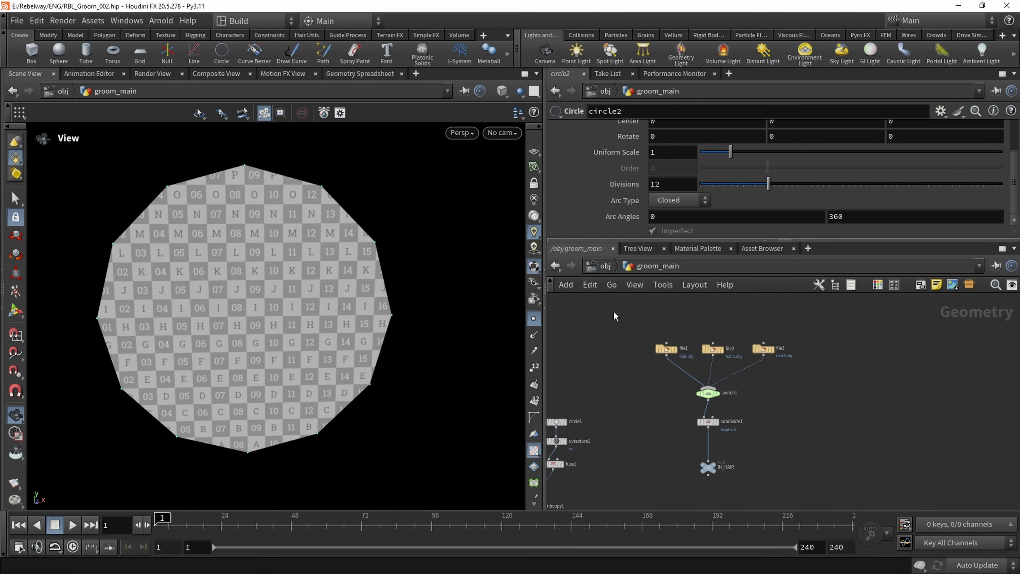
pyautogui.moveTo(606, 308); pyautogui.dragTo(795, 510)
pyautogui.scroll(3, 670, 456)
pyautogui.moveTo(675, 458); pyautogui.dragTo(659, 398, button='middle')
pyautogui.scroll(2, 683, 408)
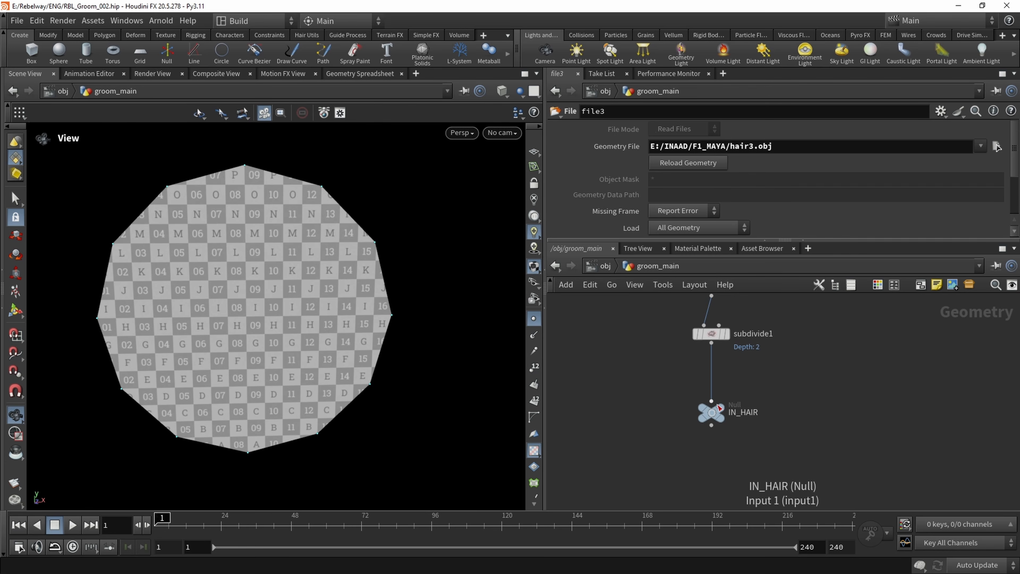
pyautogui.click(721, 407)
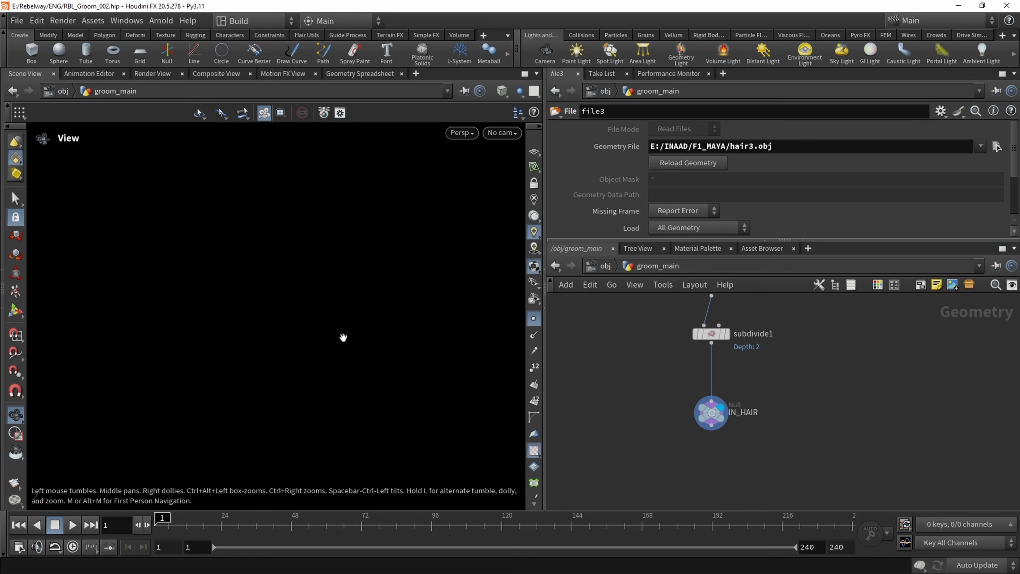
pyautogui.press('f')
pyautogui.moveTo(310, 333)
pyautogui.mouseDown()
pyautogui.moveTo(327, 339)
pyautogui.moveTo(311, 334)
pyautogui.mouseUp()
pyautogui.click(535, 320)
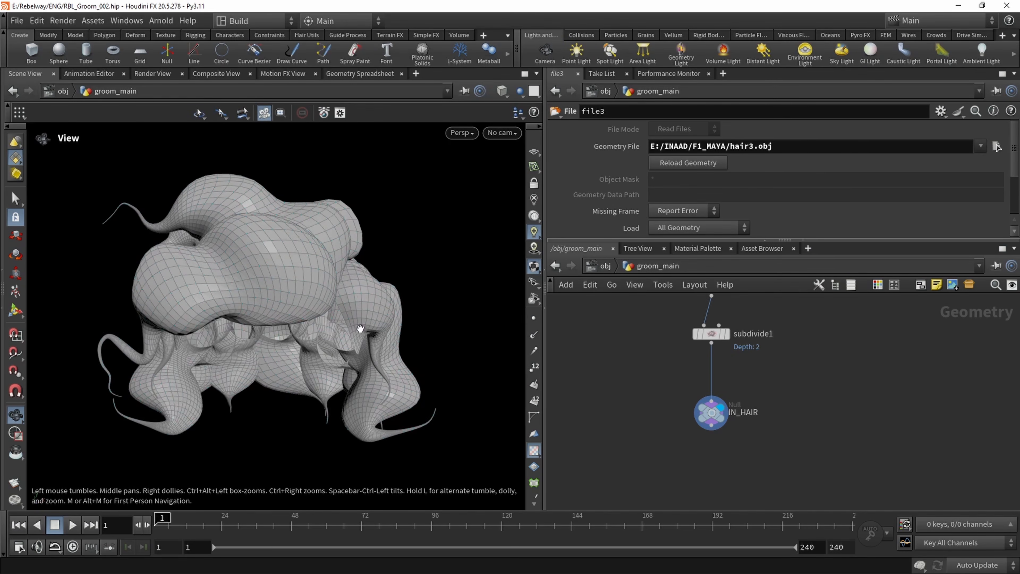
# Add a For-Each Connected Piece loop below IN_HAIR
pyautogui.moveTo(360, 328); pyautogui.dragTo(363, 306, button='middle')
pyautogui.scroll(-2, 646, 399)
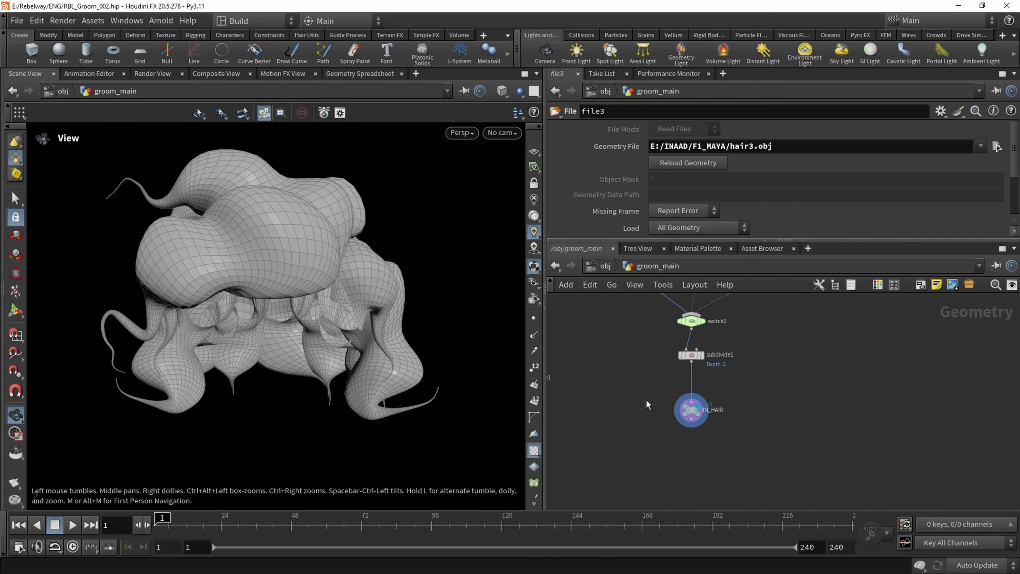
pyautogui.moveTo(654, 417); pyautogui.dragTo(645, 394, button='middle')
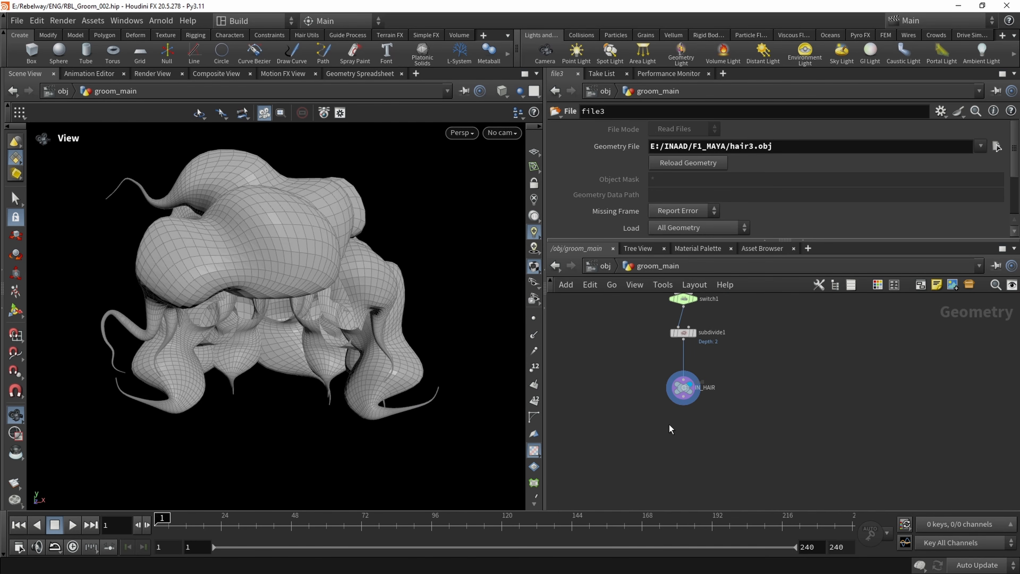
pyautogui.press('Tab')
pyautogui.write('forea')
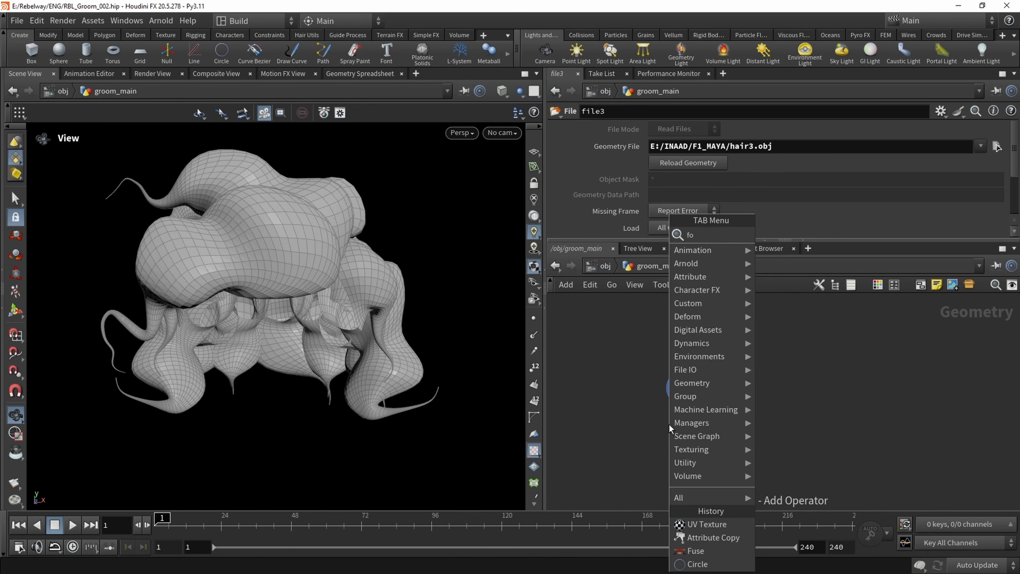
pyautogui.press('Down')
pyautogui.press('Down')
pyautogui.press('Down')
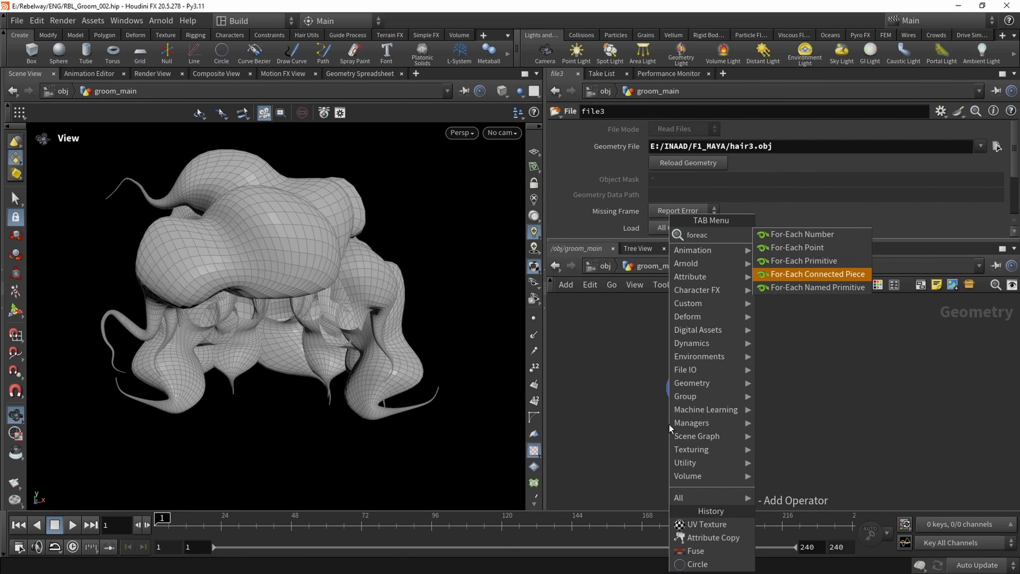
pyautogui.press('Return')
pyautogui.click(682, 440)
pyautogui.scroll(2, 672, 425)
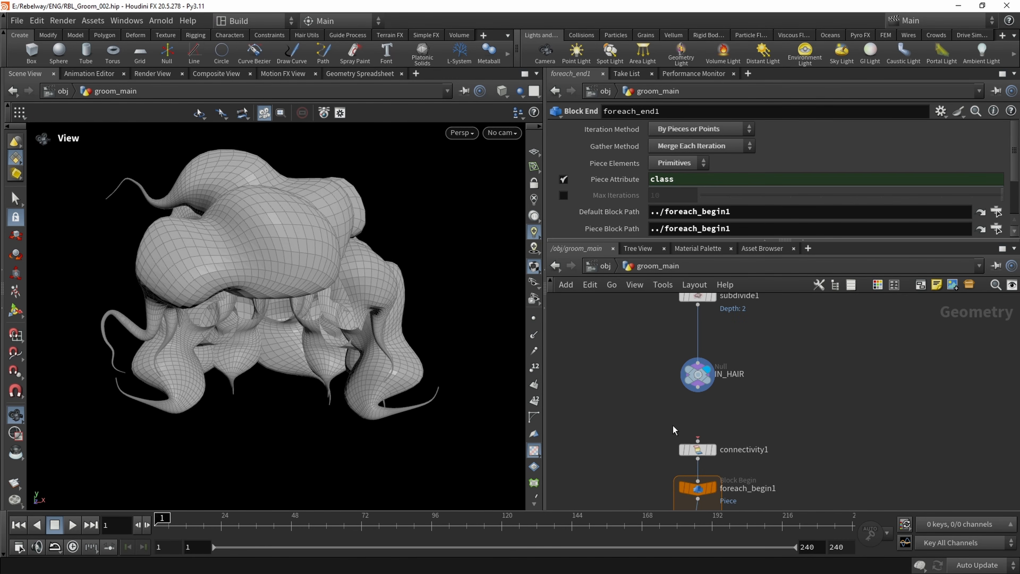
# Feed IN_HAIR into connectivity1, display foreach_end1 and move it lower to make room inside the loop
pyautogui.moveTo(737, 429); pyautogui.dragTo(708, 357, button='middle')
pyautogui.scroll(-2, 709, 357)
pyautogui.scroll(1, 683, 451)
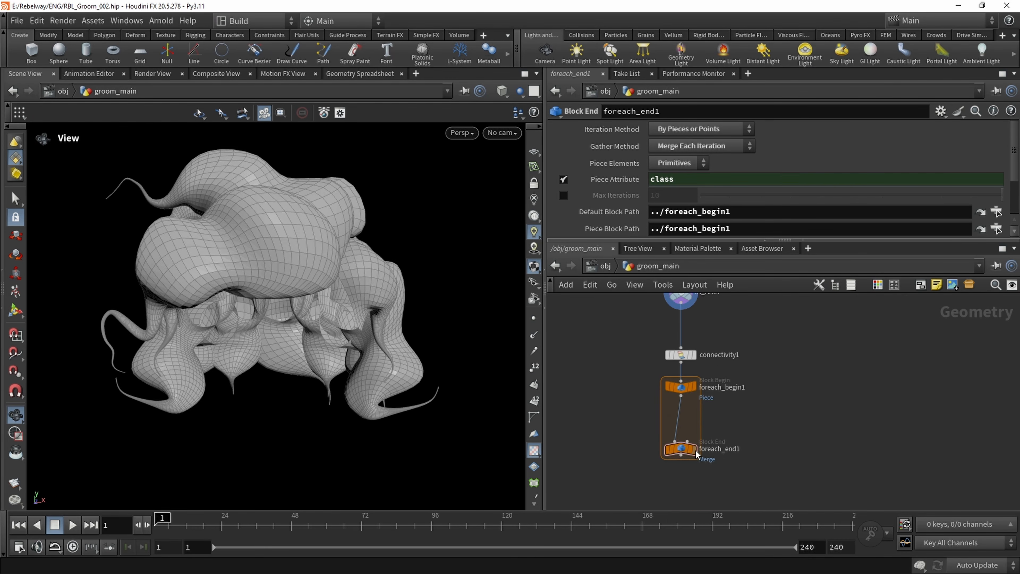
pyautogui.click(695, 449)
pyautogui.moveTo(682, 447); pyautogui.dragTo(682, 484)
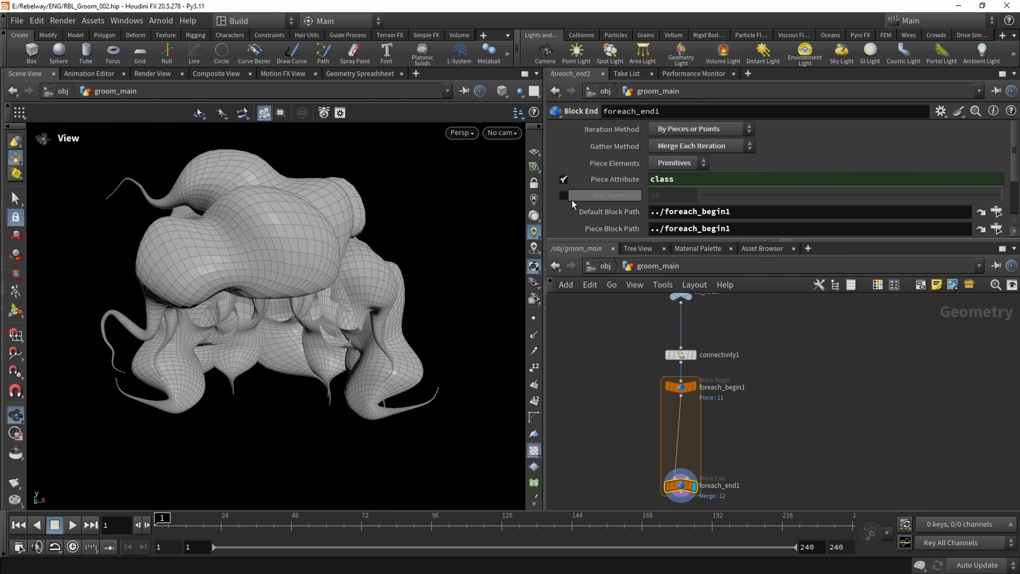
# Enable Single Pass on foreach_end1 and set it to 11 to isolate one hair tube
pyautogui.scroll(-3, 568, 212)
pyautogui.click(563, 211)
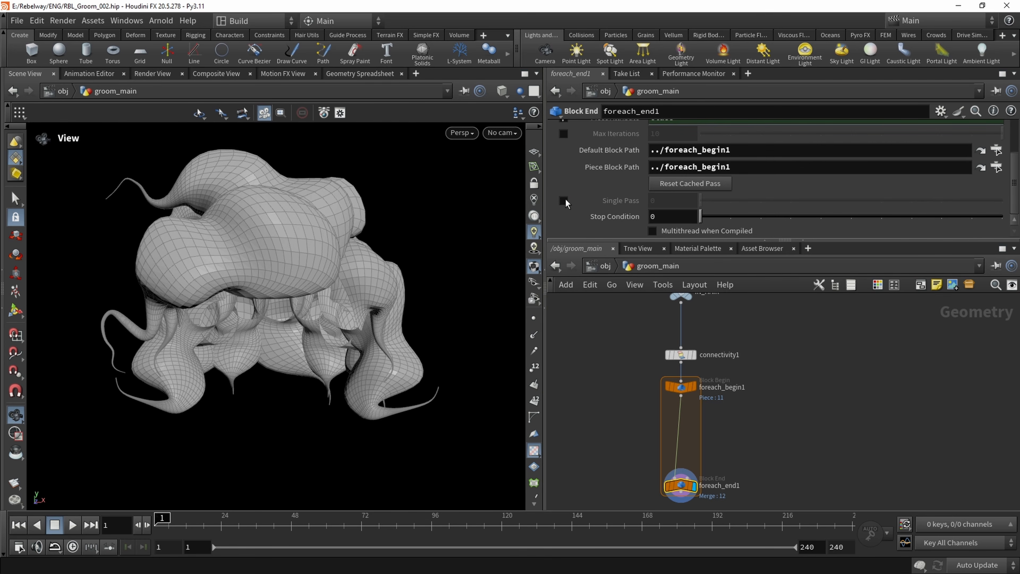
pyautogui.moveTo(709, 201); pyautogui.dragTo(1012, 217)
pyautogui.doubleClick(686, 204)
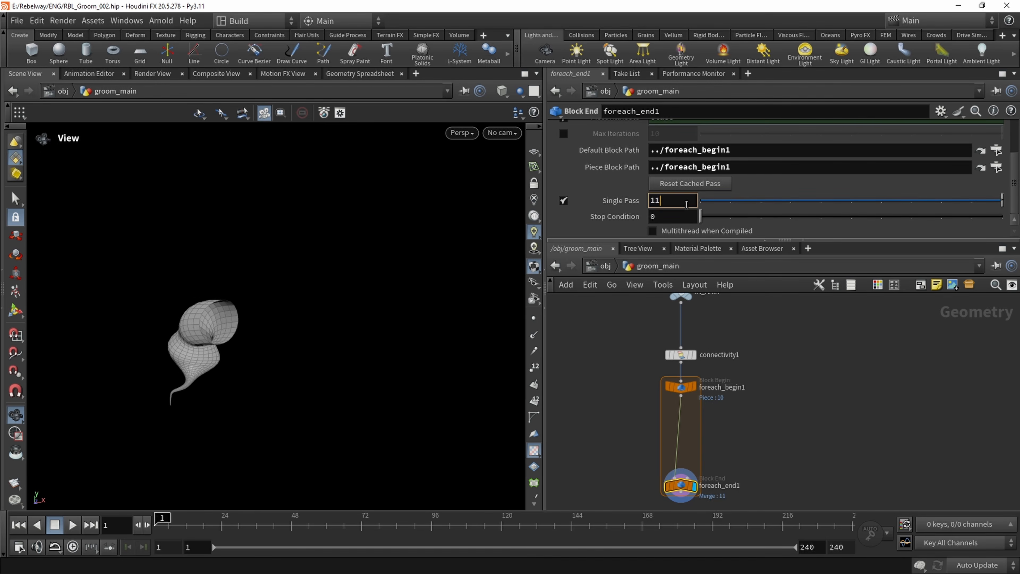
pyautogui.write('11')
pyautogui.press('Return')
pyautogui.moveTo(233, 235); pyautogui.dragTo(418, 196)
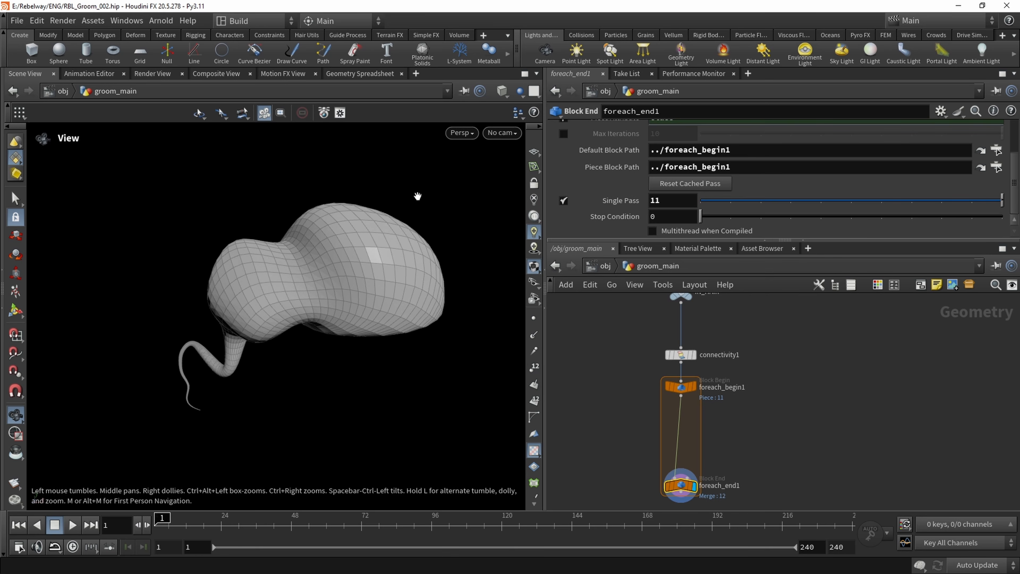
pyautogui.scroll(3, 645, 354)
# Set connectivity1's Attribute name to block
pyautogui.click(672, 417)
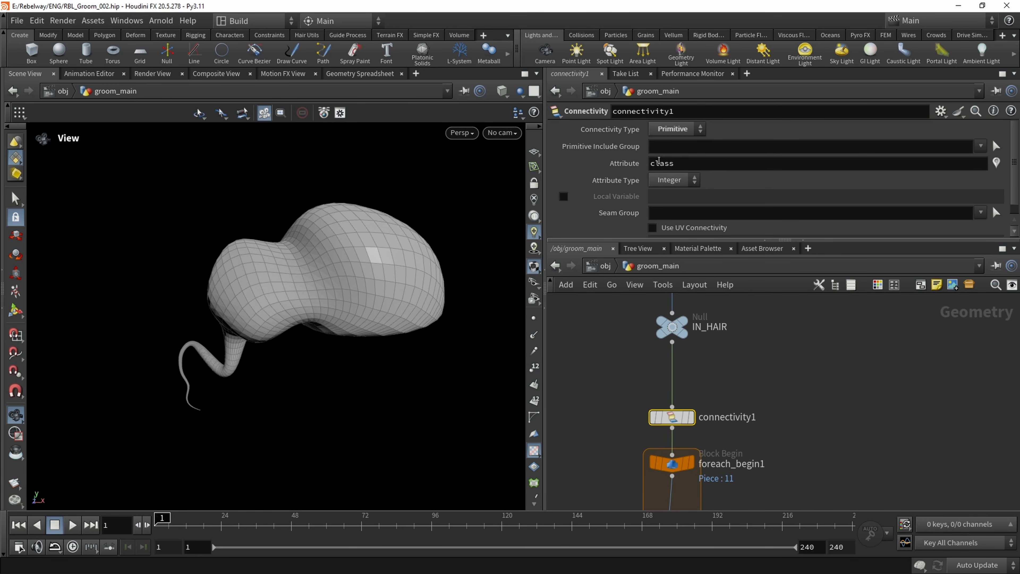
pyautogui.doubleClick(682, 163)
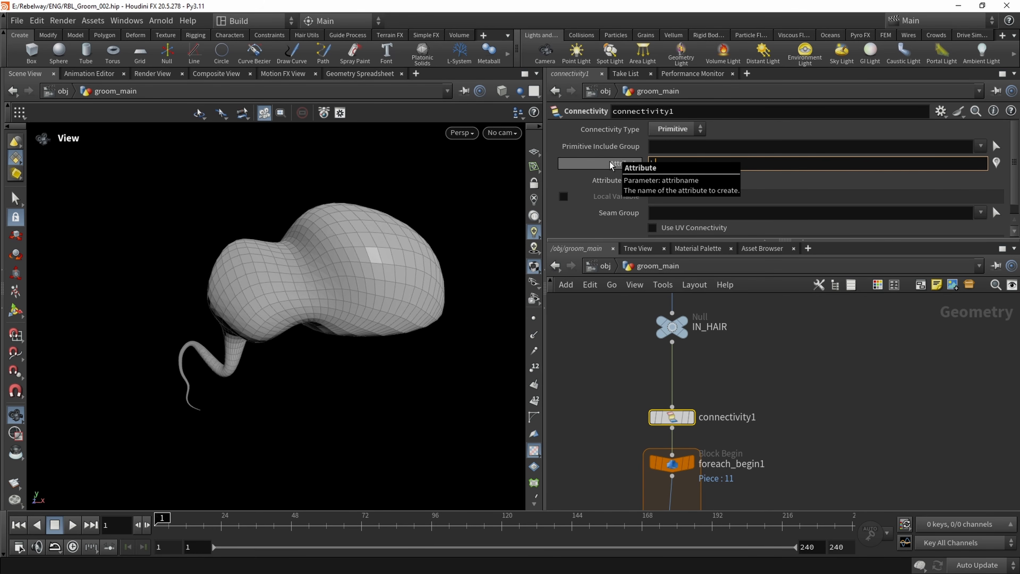
pyautogui.write('block')
pyautogui.press('Return')
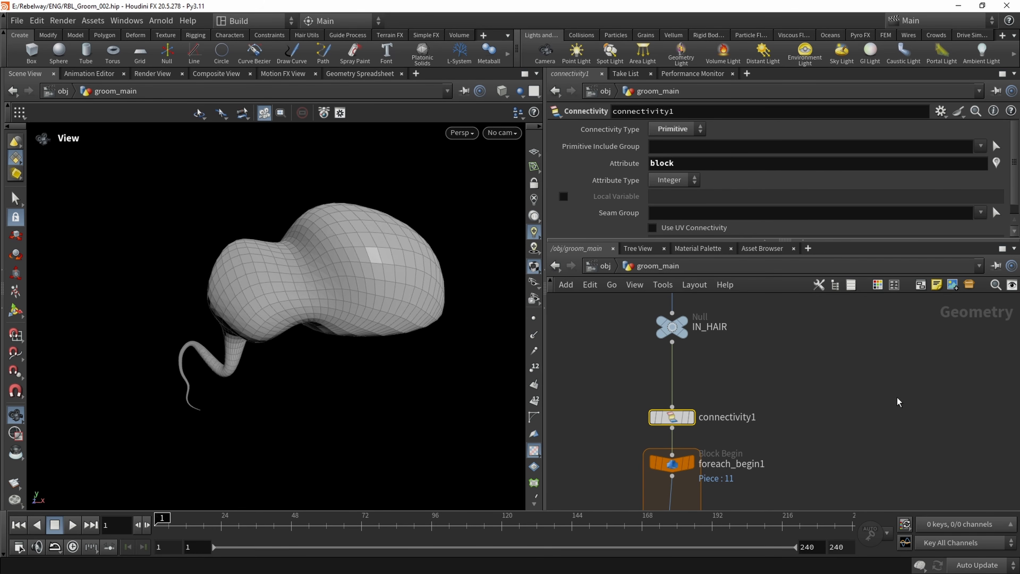
# Carry the attribute name block over to foreach_end1's Piece Attribute and move foreach_end1 further below foreach_begin1
pyautogui.doubleClick(697, 162)
pyautogui.click(696, 162)
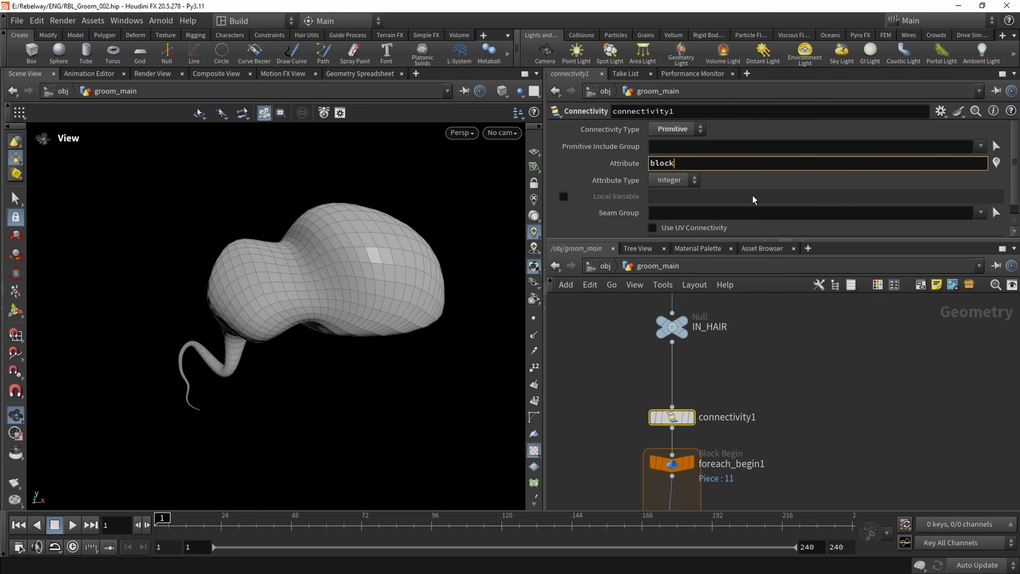
pyautogui.click(754, 368)
pyautogui.moveTo(751, 384); pyautogui.dragTo(735, 463, button='middle')
pyautogui.moveTo(716, 415); pyautogui.dragTo(723, 339, button='middle')
pyautogui.moveTo(610, 453); pyautogui.dragTo(638, 355, button='middle')
pyautogui.scroll(-1, 618, 408)
pyautogui.moveTo(617, 408); pyautogui.dragTo(622, 333, button='middle')
pyautogui.scroll(1, 688, 425)
pyautogui.click(688, 425)
pyautogui.scroll(-1, 656, 380)
pyautogui.moveTo(655, 378); pyautogui.dragTo(661, 406, button='middle')
pyautogui.scroll(-1, 659, 406)
pyautogui.moveTo(645, 413); pyautogui.dragTo(740, 485)
pyautogui.moveTo(683, 440); pyautogui.dragTo(686, 483)
# Add an Attribute Transfer by UV node beside the for-each loop
pyautogui.click(636, 386)
pyautogui.press('Tab')
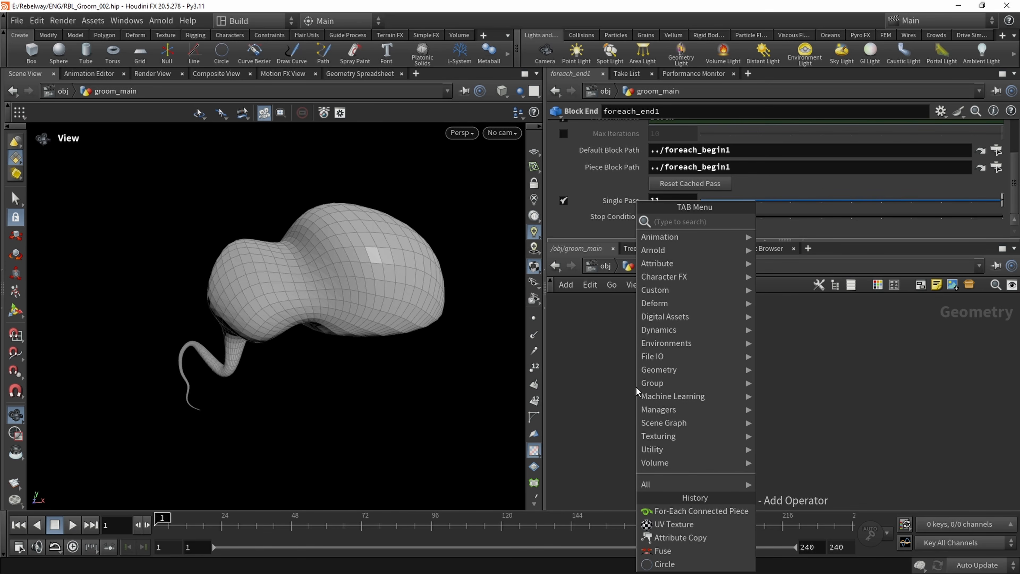
pyautogui.write('uvtra')
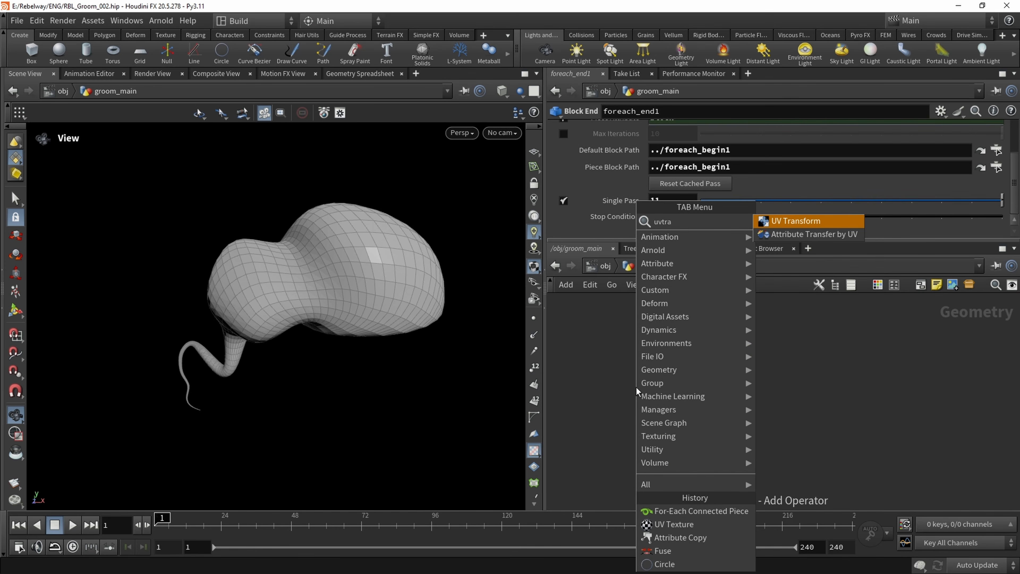
pyautogui.press('Down')
pyautogui.press('Return')
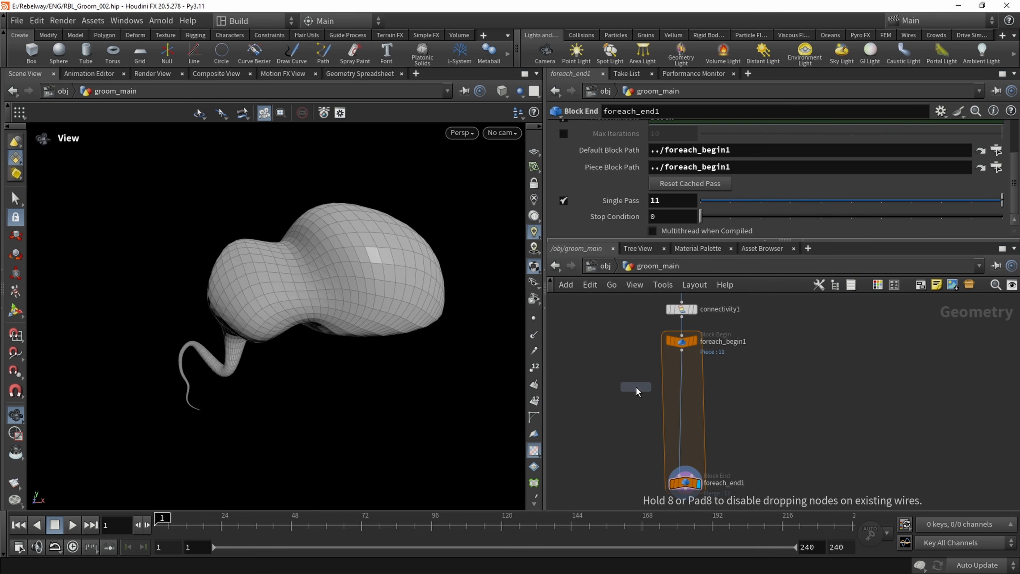
pyautogui.click(636, 386)
# Connect uvtexture2 to the first input and foreach_begin1 to the second input of attribtransferbyuv1, and display it
pyautogui.scroll(-2, 630, 379)
pyautogui.moveTo(618, 373); pyautogui.dragTo(747, 383, button='middle')
pyautogui.click(645, 400)
pyautogui.scroll(-3, 742, 391)
pyautogui.click(645, 380)
pyautogui.scroll(3, 779, 376)
pyautogui.scroll(1, 747, 383)
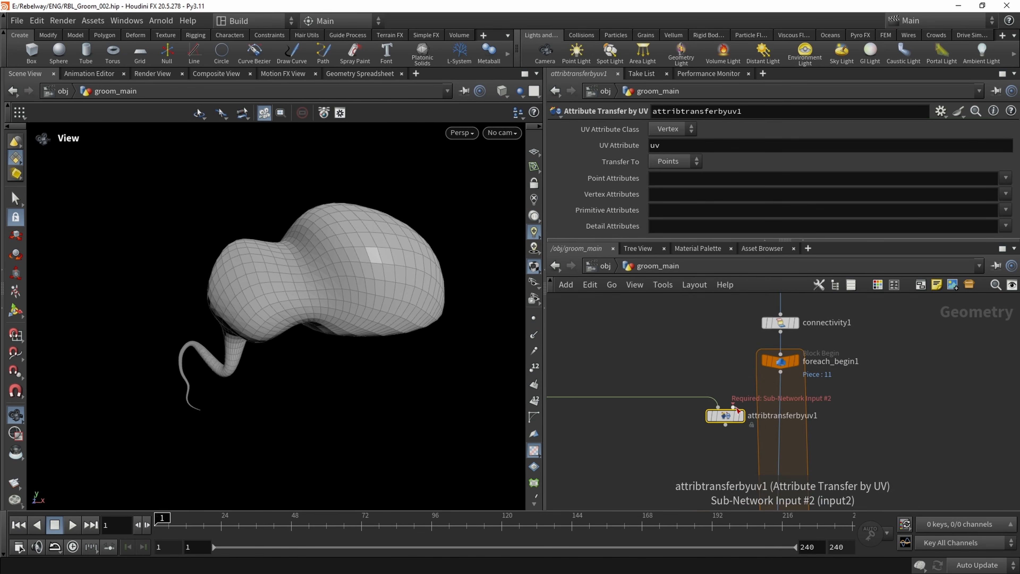
pyautogui.click(732, 407)
pyautogui.click(780, 371)
pyautogui.click(742, 418)
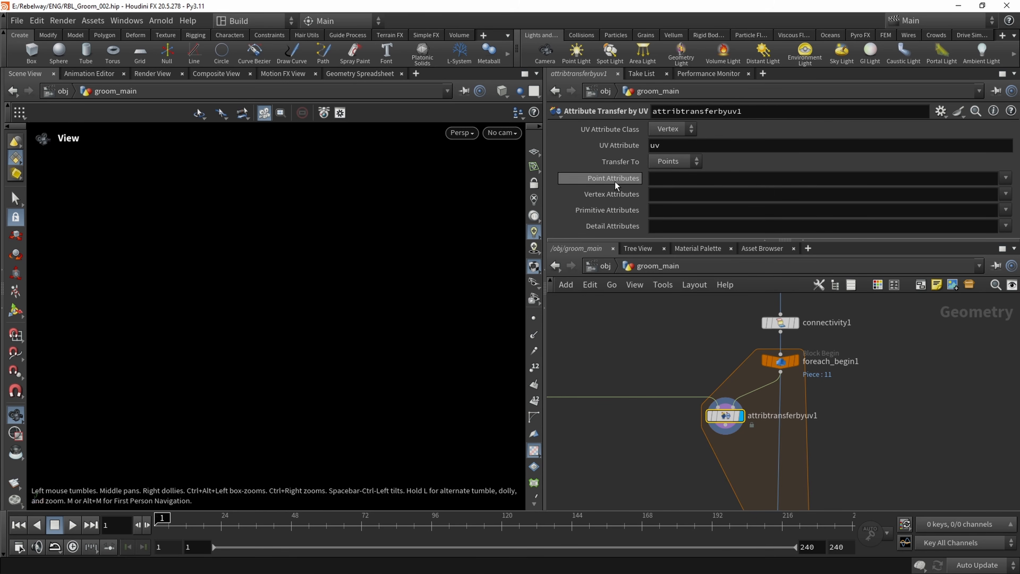
# Check the hair piece on foreach_begin1, redisplay attribtransferbyuv1 and set its Point Attributes to P
pyautogui.click(797, 359)
pyautogui.click(780, 362)
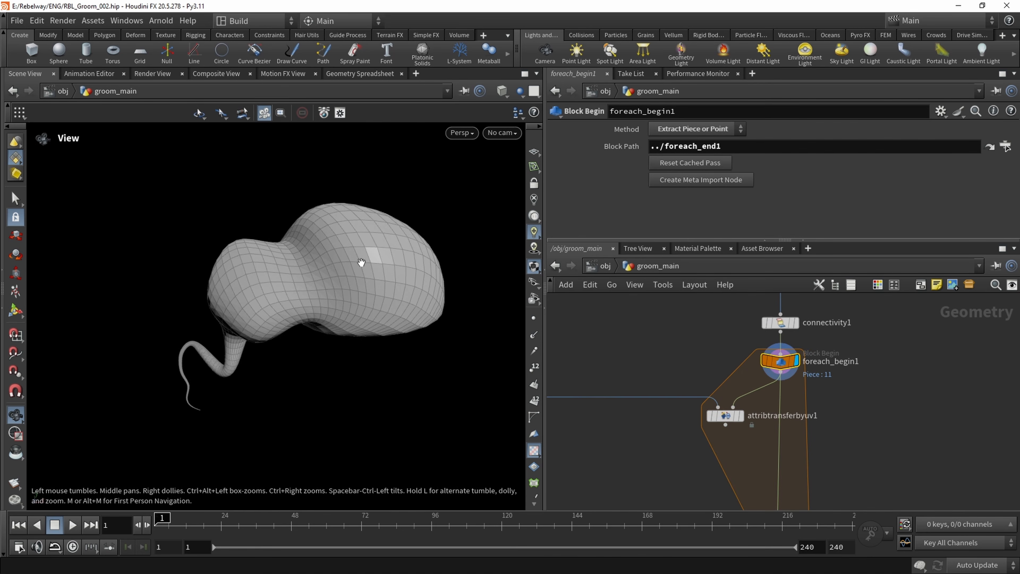
pyautogui.click(739, 416)
pyautogui.click(723, 415)
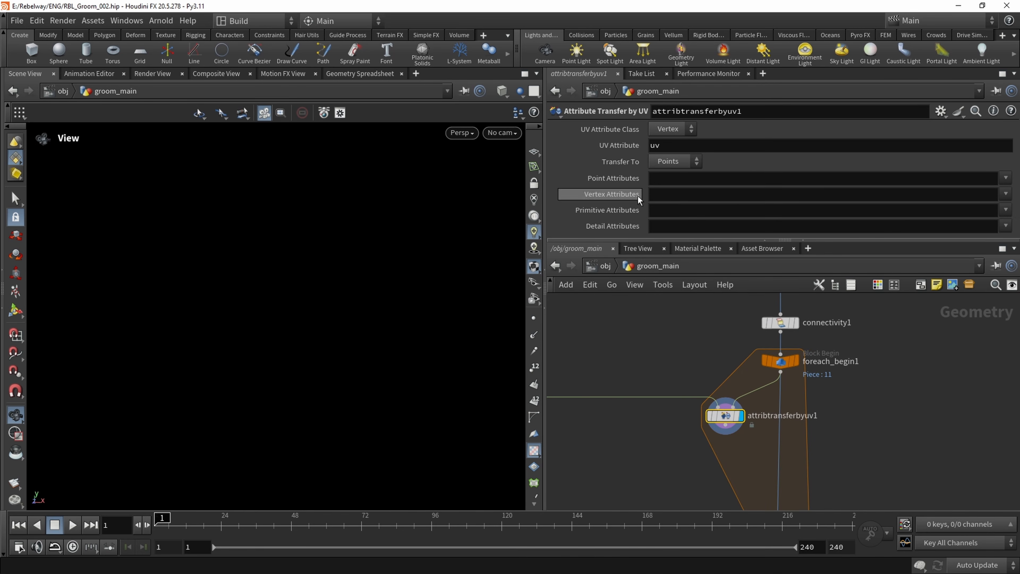
pyautogui.click(657, 178)
pyautogui.press('Return')
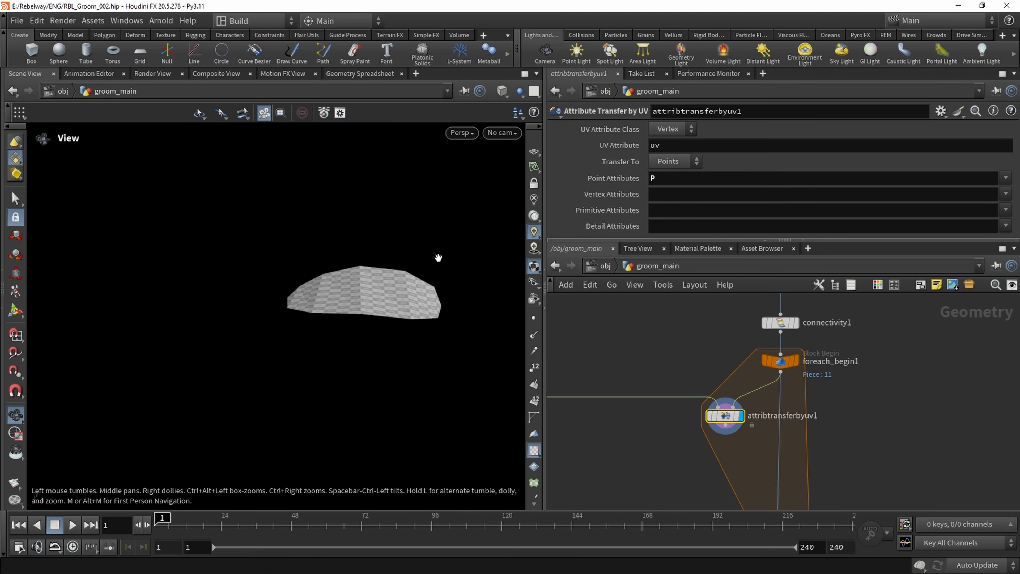
# Template foreach_begin1 and examine how the transferred circle sits inside the hair tube's wireframe
pyautogui.moveTo(385, 286); pyautogui.dragTo(361, 304)
pyautogui.click(796, 379)
pyautogui.moveTo(361, 304); pyautogui.dragTo(267, 240, button='right')
pyautogui.moveTo(267, 240); pyautogui.dragTo(243, 237, button='middle')
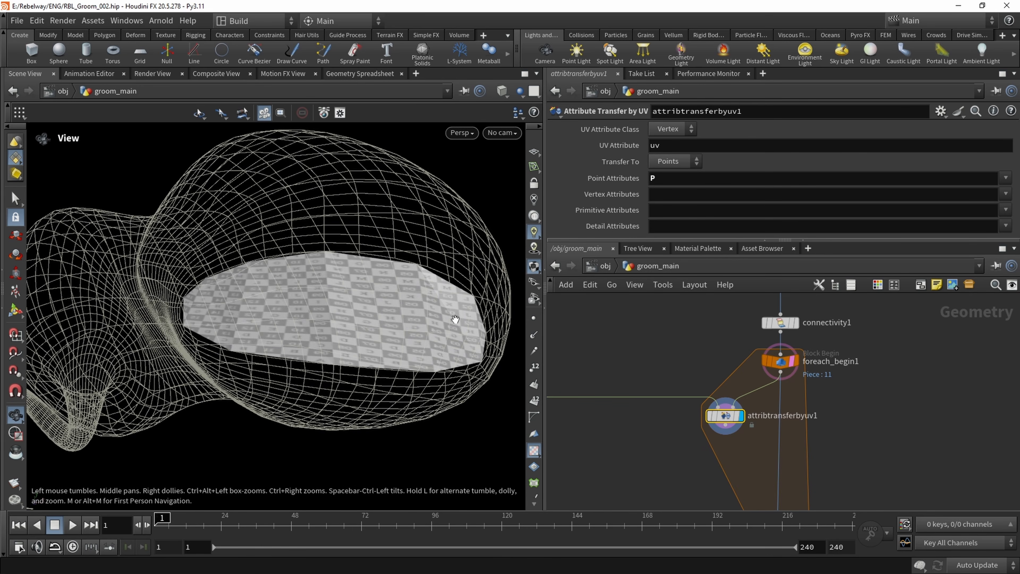
# Insert attribtransferbyuv1 into the loop's wire between foreach_begin1 and foreach_end1
pyautogui.moveTo(688, 435); pyautogui.dragTo(660, 382, button='middle')
pyautogui.scroll(-2, 660, 382)
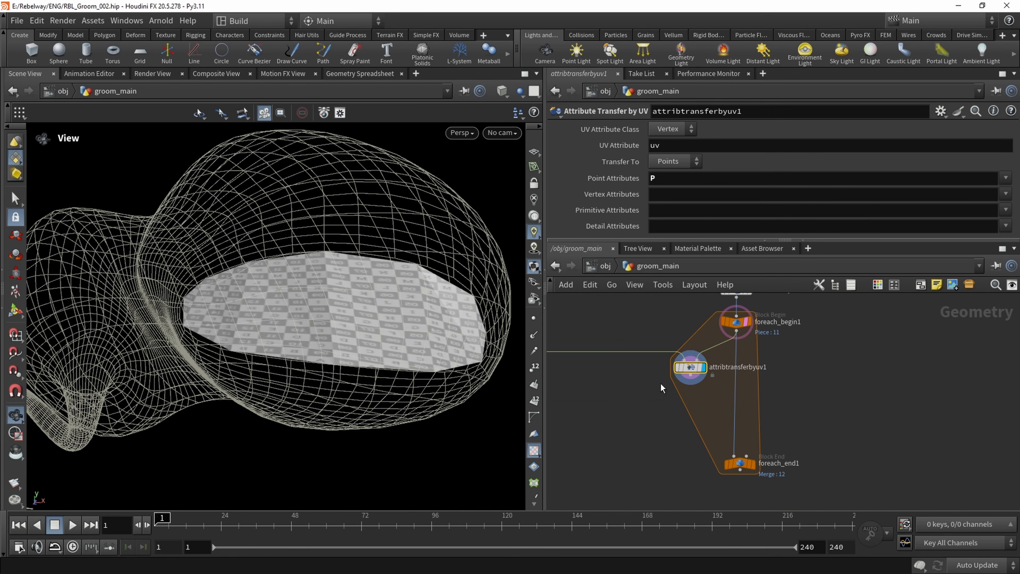
pyautogui.moveTo(734, 455); pyautogui.dragTo(719, 395)
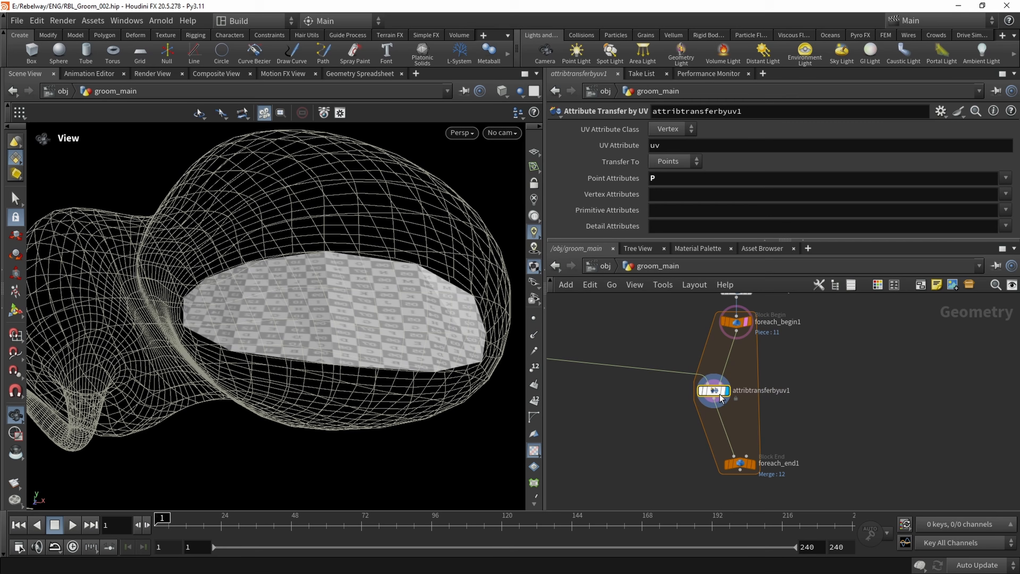
# Display foreach_end1 and turn off its Single Pass to process every hair tube
pyautogui.click(751, 463)
pyautogui.click(564, 200)
pyautogui.click(563, 200)
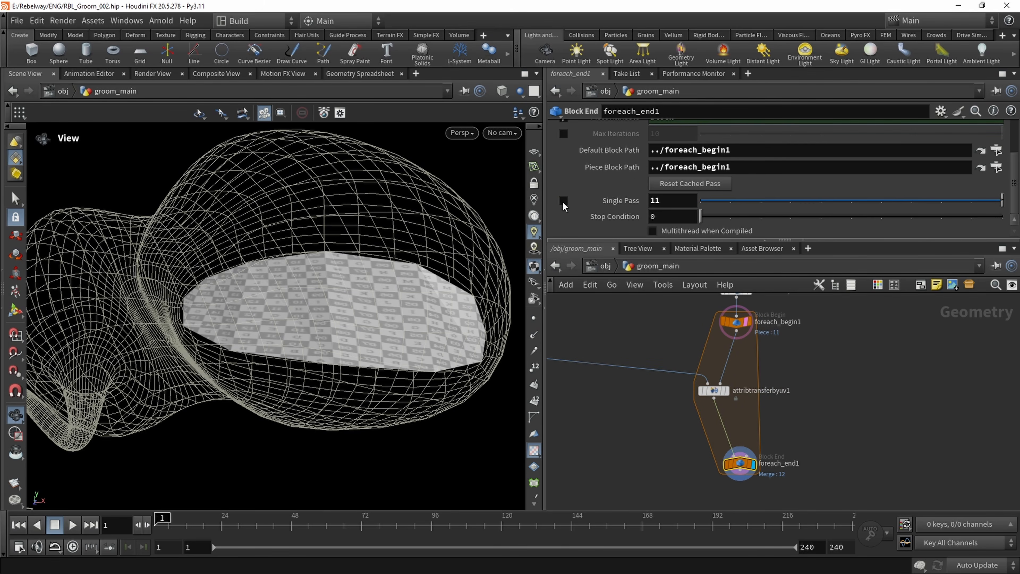
# Display and select attribtransferbyuv1, with foreach_begin1 templated around it
pyautogui.click(746, 322)
pyautogui.moveTo(313, 273); pyautogui.dragTo(322, 310)
pyautogui.click(725, 390)
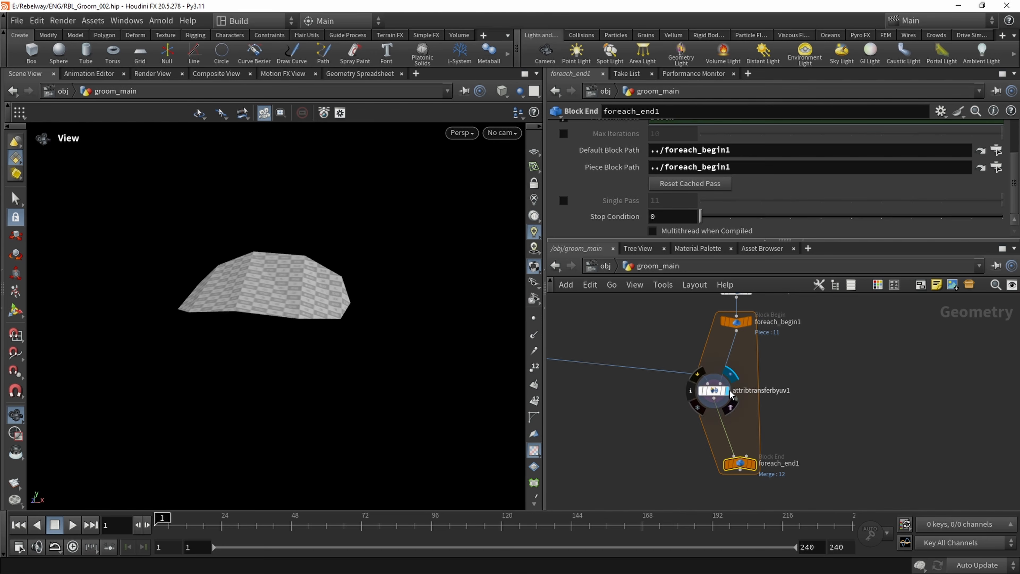
pyautogui.click(714, 390)
pyautogui.moveTo(233, 298); pyautogui.dragTo(340, 350)
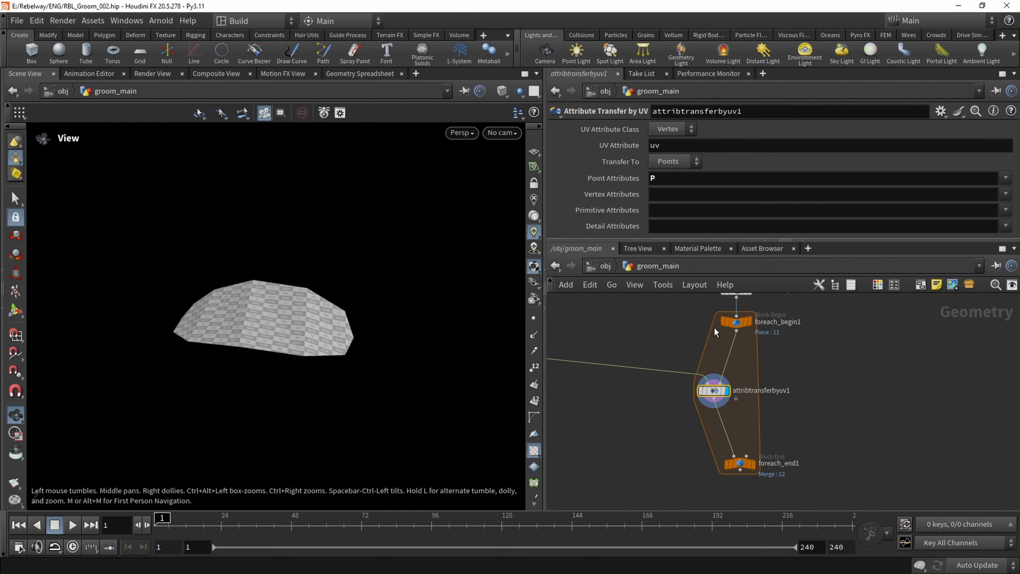
pyautogui.click(747, 322)
# Examine from several angles how the transferred circle lies along the root opening of the templated hair tube
pyautogui.moveTo(261, 330); pyautogui.dragTo(352, 336)
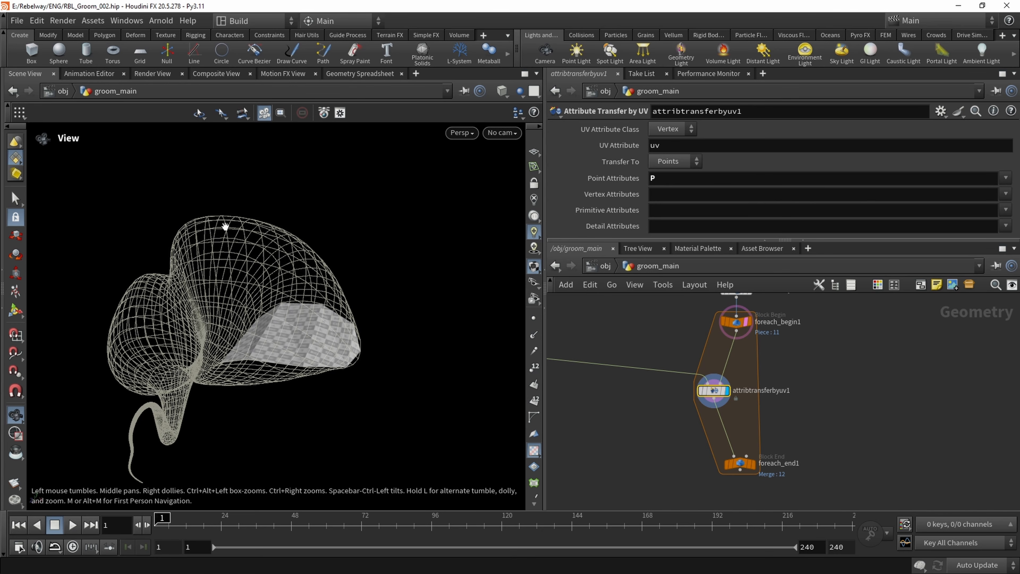
pyautogui.moveTo(211, 316); pyautogui.dragTo(257, 256)
pyautogui.moveTo(649, 329); pyautogui.dragTo(710, 371, button='middle')
pyautogui.scroll(-3, 618, 368)
pyautogui.moveTo(617, 368); pyautogui.dragTo(666, 384, button='middle')
pyautogui.moveTo(357, 306); pyautogui.dragTo(330, 314)
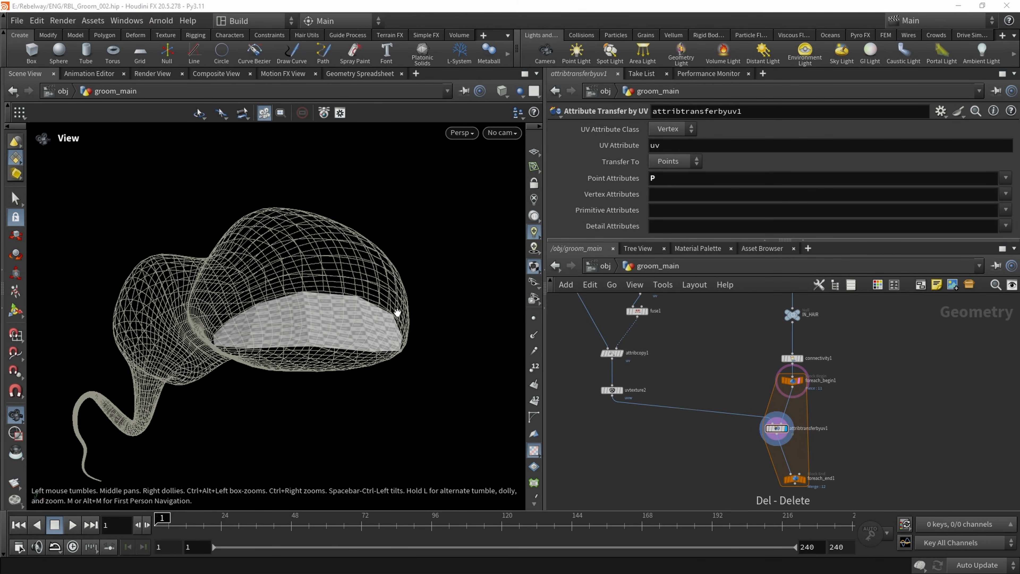
pyautogui.moveTo(335, 339); pyautogui.dragTo(401, 355)
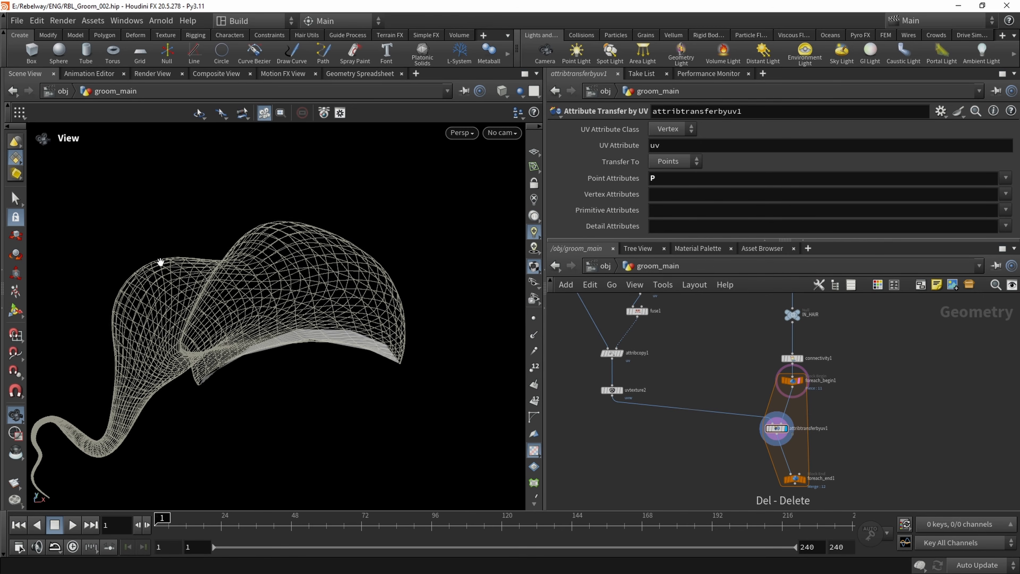
pyautogui.moveTo(269, 327); pyautogui.dragTo(422, 268)
pyautogui.moveTo(314, 304); pyautogui.dragTo(239, 286)
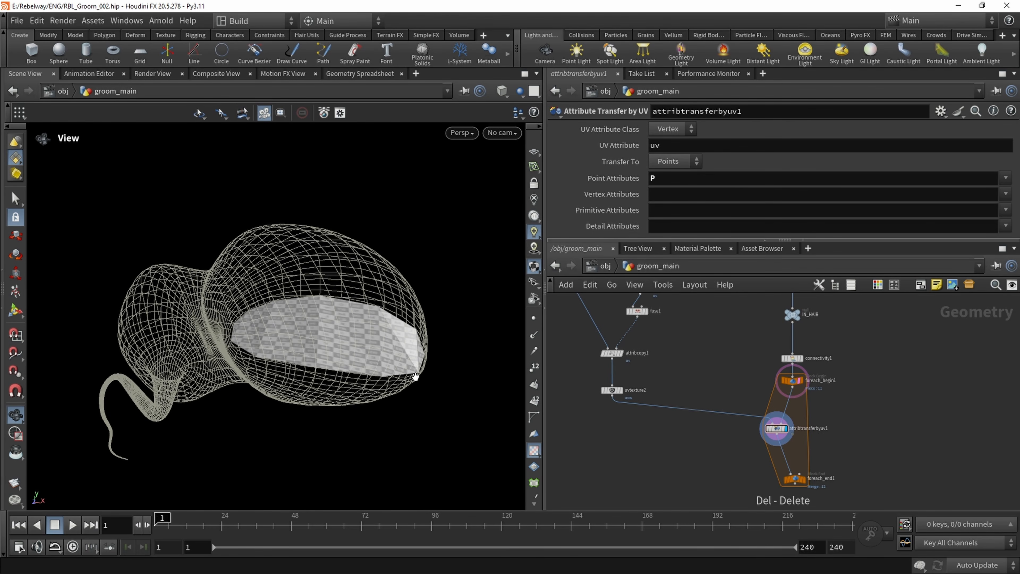
# Display uvtexture1 without the foreach_begin1 template, in the UV viewport with point display on
pyautogui.moveTo(694, 339); pyautogui.dragTo(707, 434, button='middle')
pyautogui.scroll(2, 675, 381)
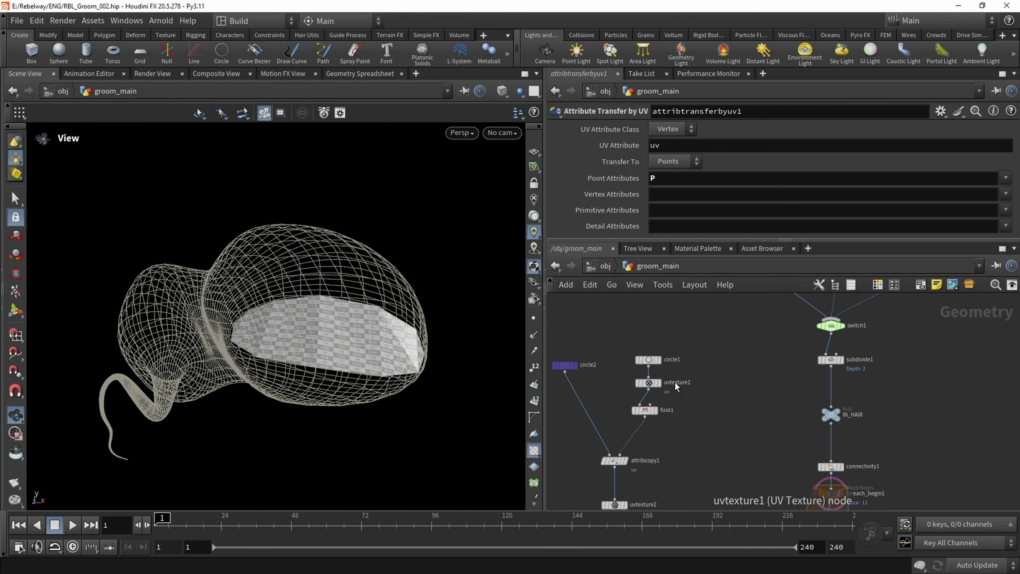
pyautogui.click(656, 383)
pyautogui.moveTo(818, 455); pyautogui.dragTo(807, 401, button='middle')
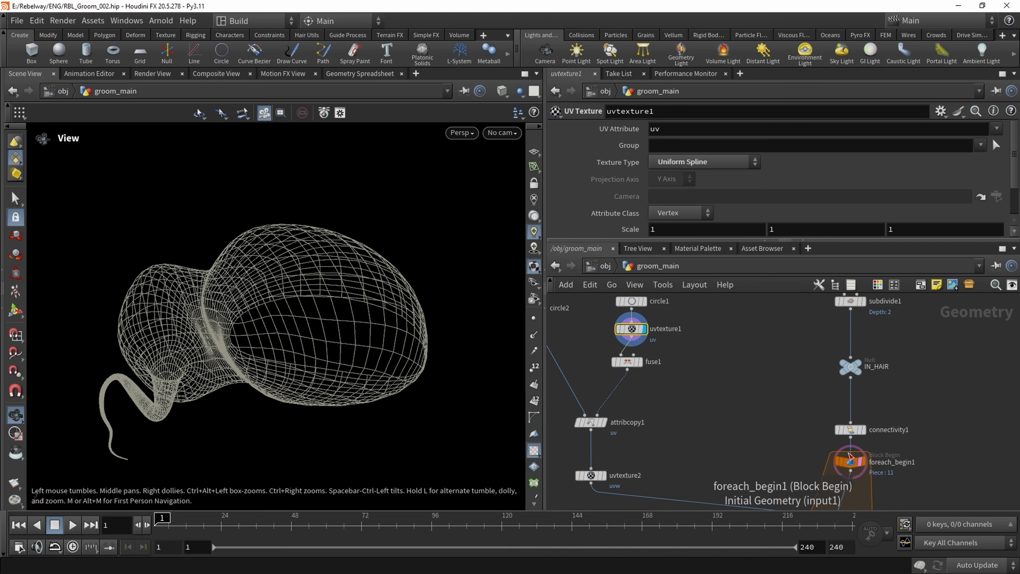
pyautogui.click(859, 462)
pyautogui.click(456, 132)
pyautogui.moveTo(470, 160)
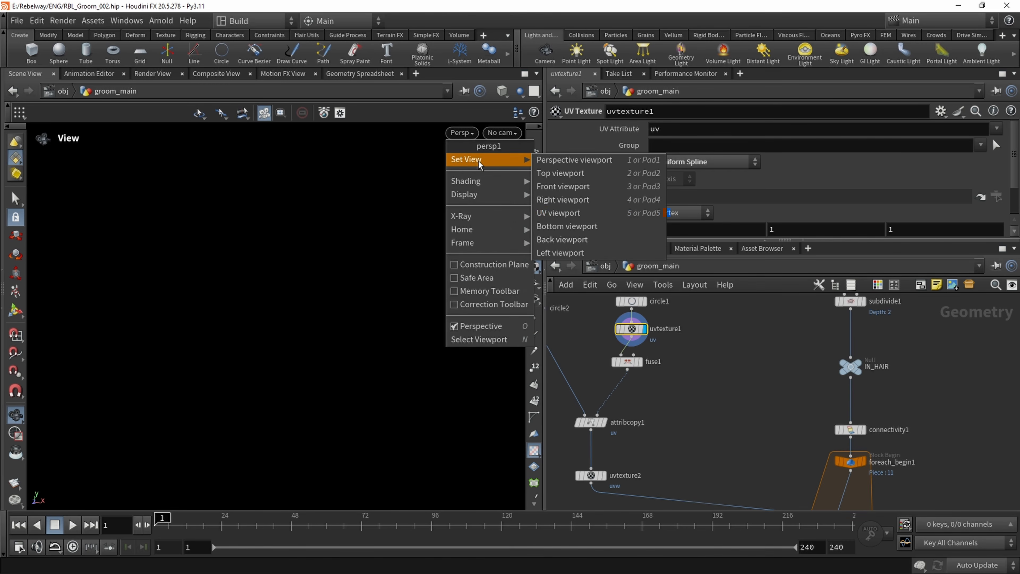
pyautogui.click(564, 214)
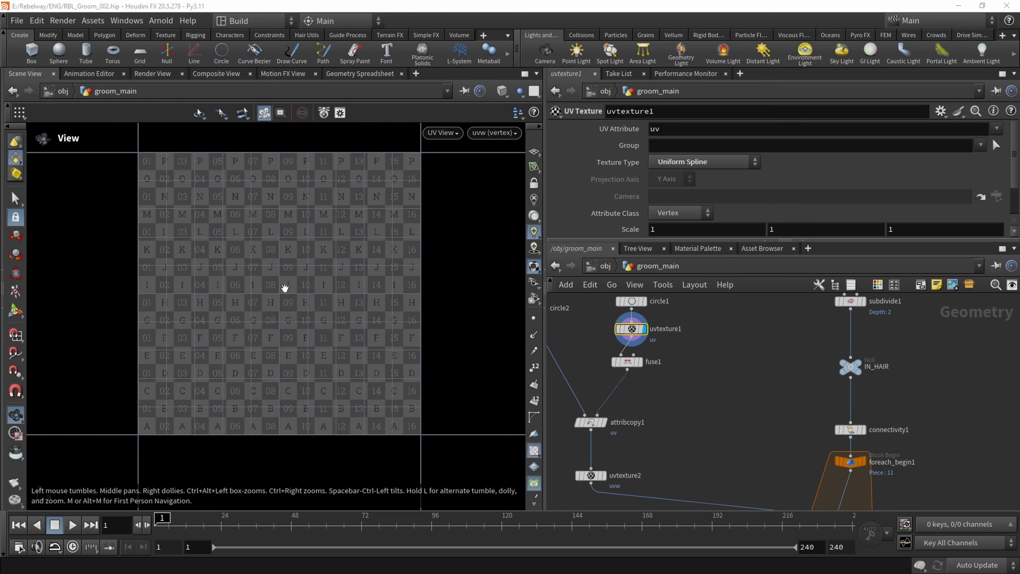
pyautogui.click(534, 319)
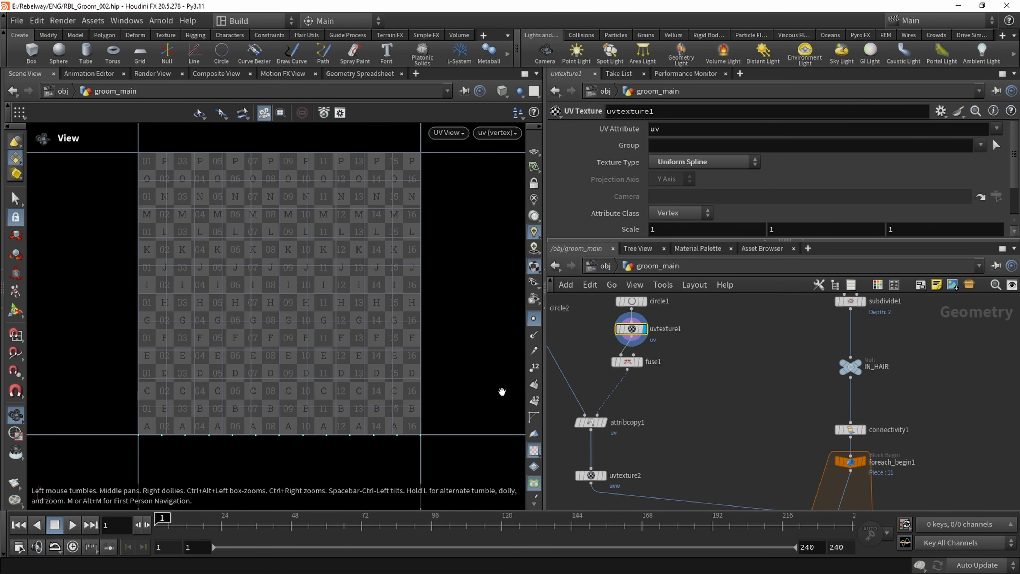
# Examine how the circle's UV points are spread along the lower edge of the UV tile
pyautogui.moveTo(233, 396); pyautogui.dragTo(223, 386, button='middle')
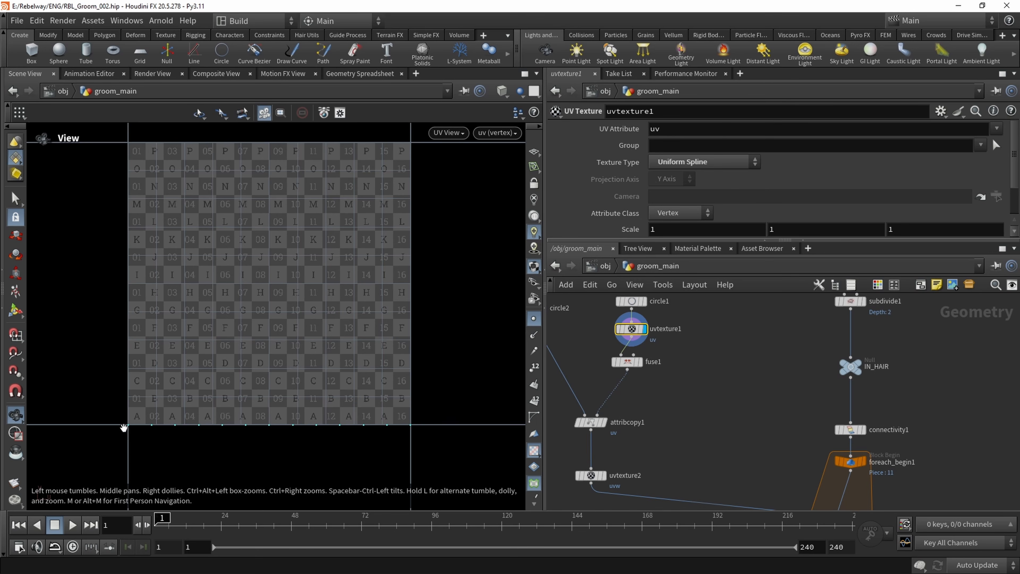
pyautogui.scroll(2, 128, 425)
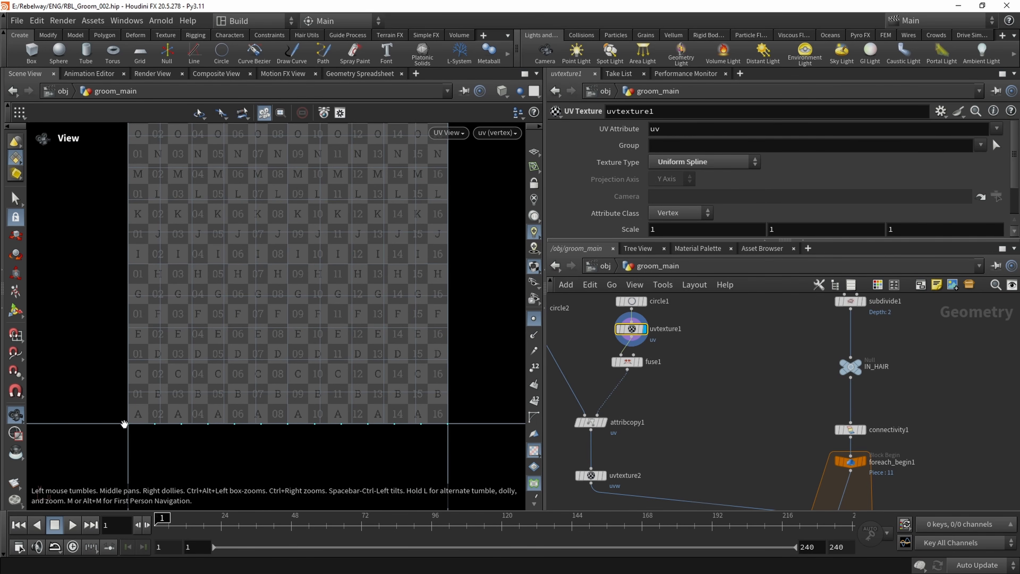
pyautogui.moveTo(448, 439); pyautogui.dragTo(420, 458, button='middle')
pyautogui.scroll(-1, 420, 457)
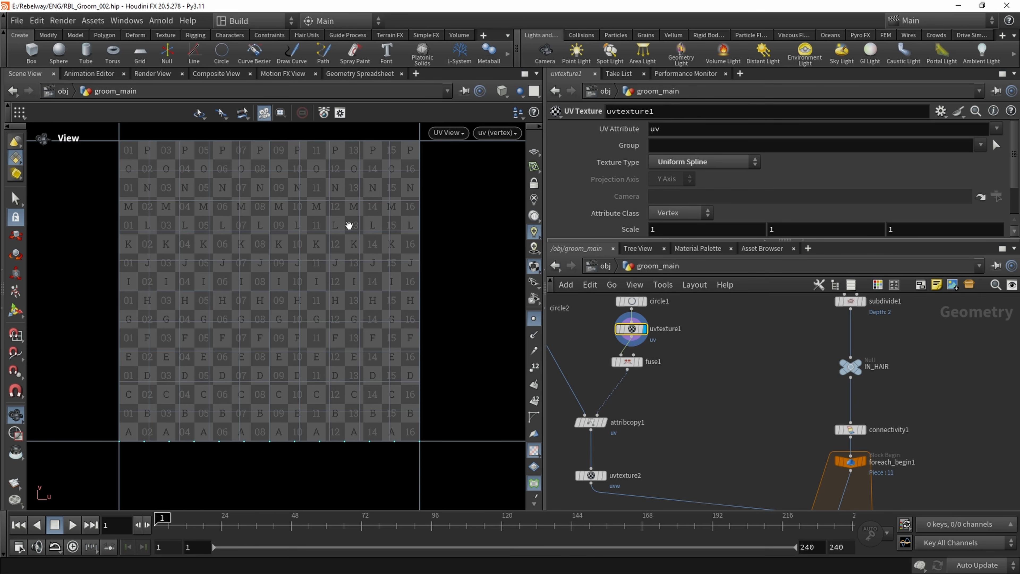
pyautogui.moveTo(267, 268); pyautogui.dragTo(260, 291, button='middle')
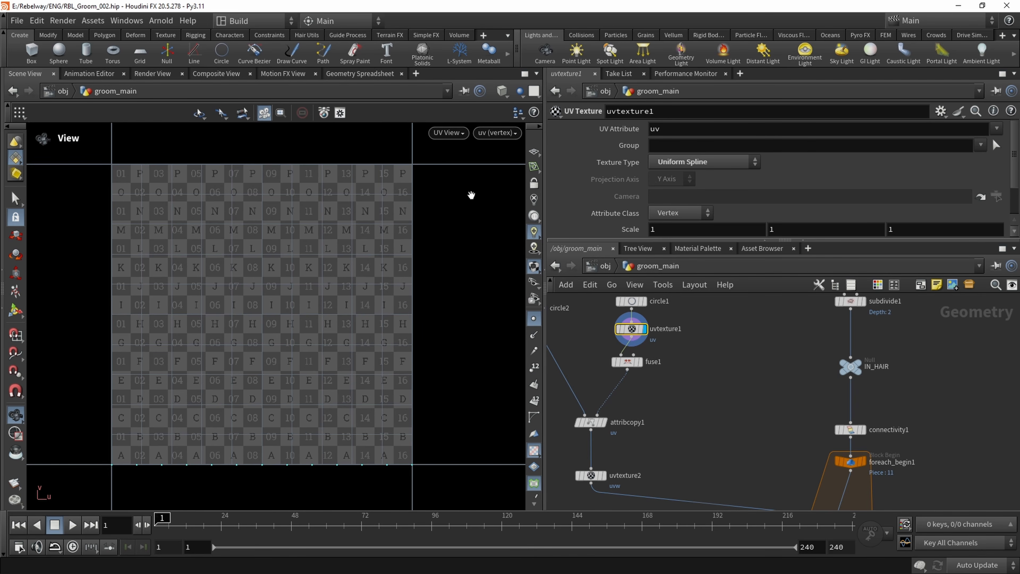
# Return to the perspective viewport and display attribtransferbyuv1 with foreach_begin1 templated
pyautogui.click(449, 136)
pyautogui.moveTo(484, 160)
pyautogui.click(558, 160)
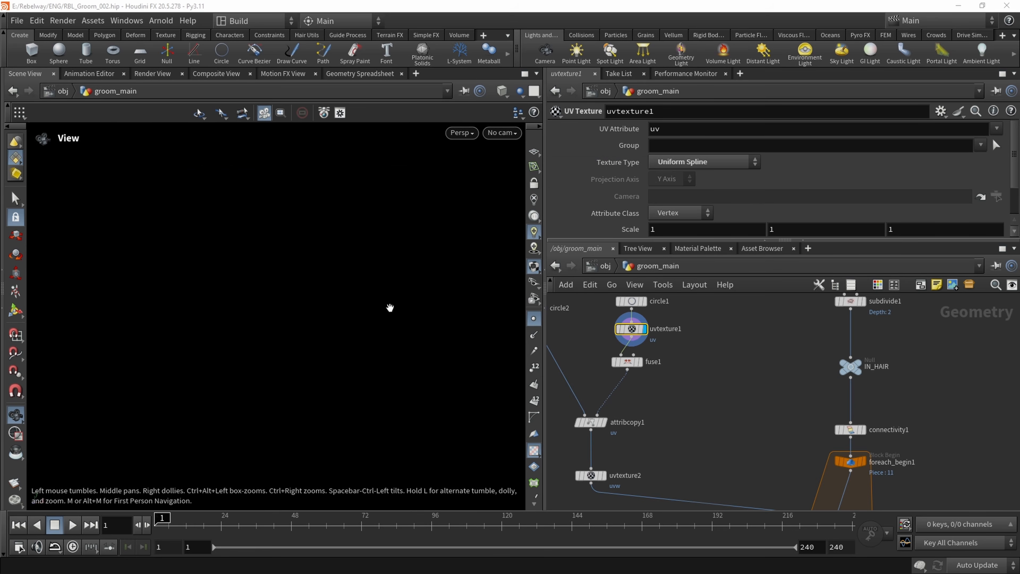
pyautogui.scroll(-2, 736, 418)
pyautogui.click(749, 428)
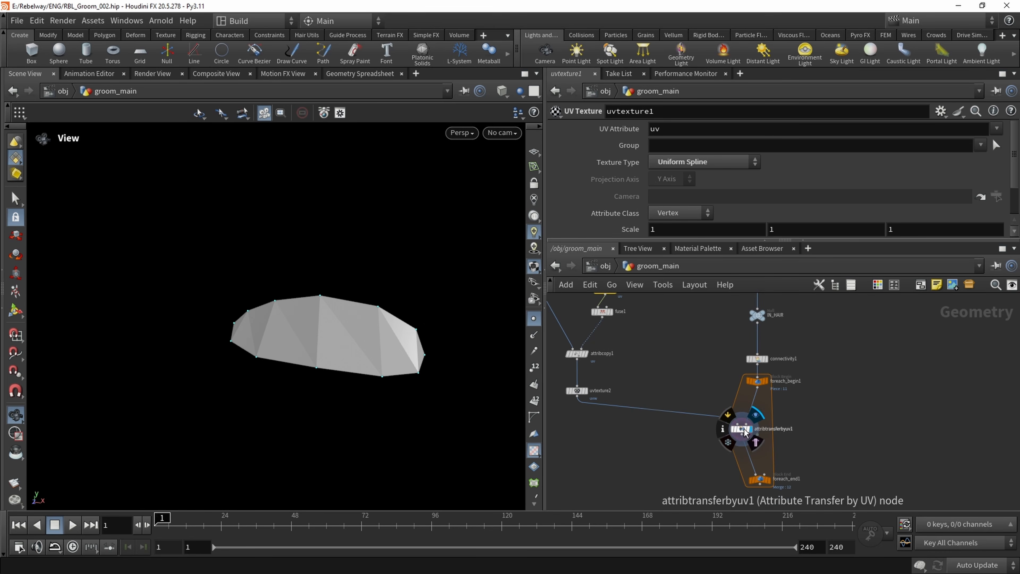
pyautogui.click(771, 395)
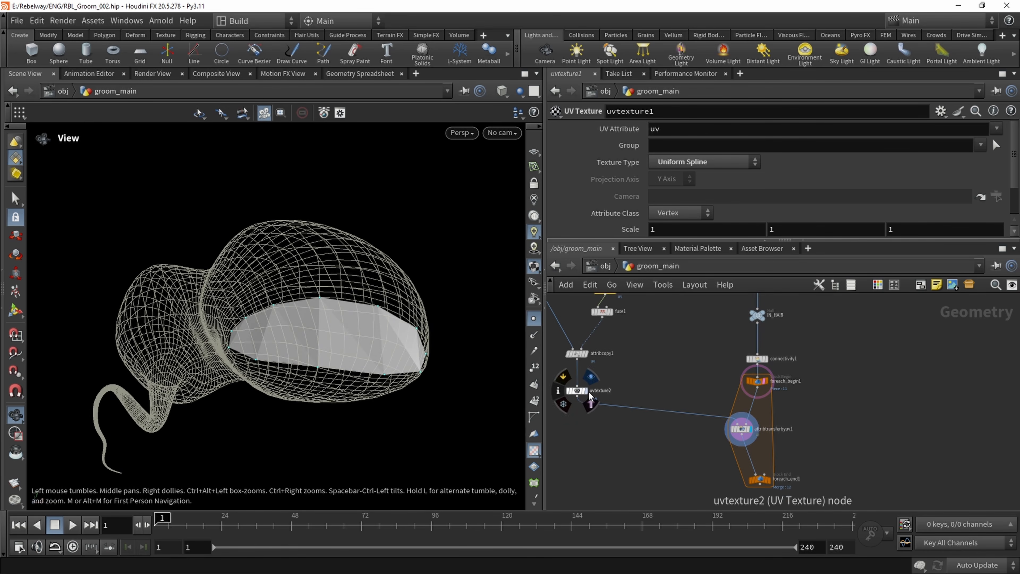
pyautogui.moveTo(629, 369); pyautogui.dragTo(663, 445, button='middle')
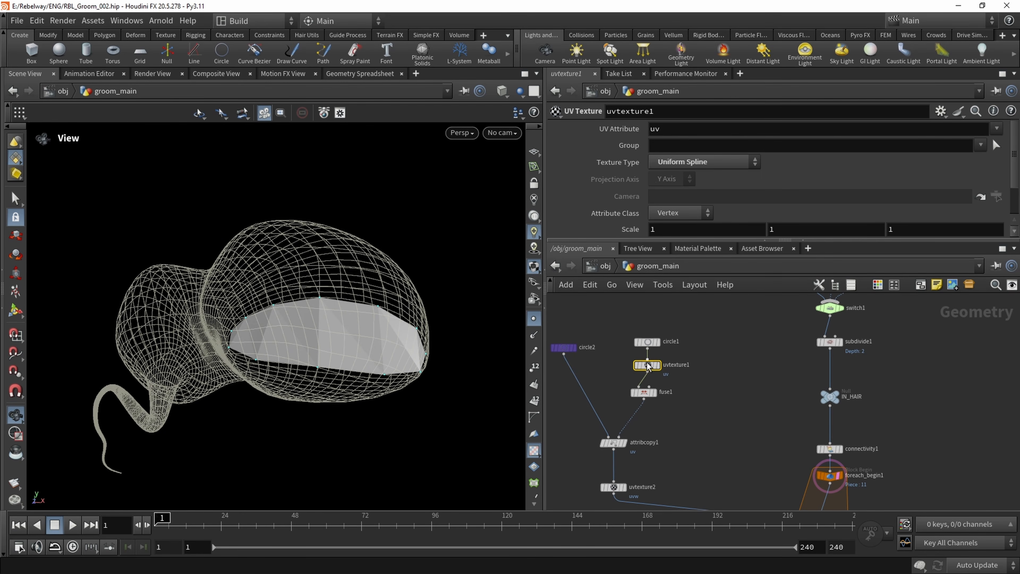
pyautogui.click(708, 389)
pyautogui.moveTo(711, 422); pyautogui.dragTo(696, 384, button='middle')
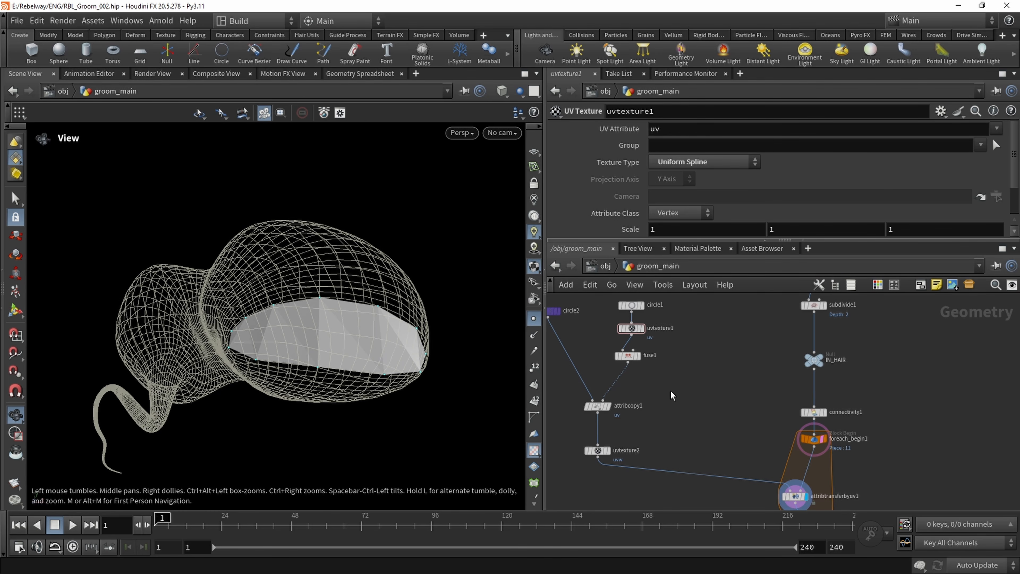
pyautogui.scroll(3, 644, 365)
pyautogui.moveTo(634, 346); pyautogui.dragTo(638, 365)
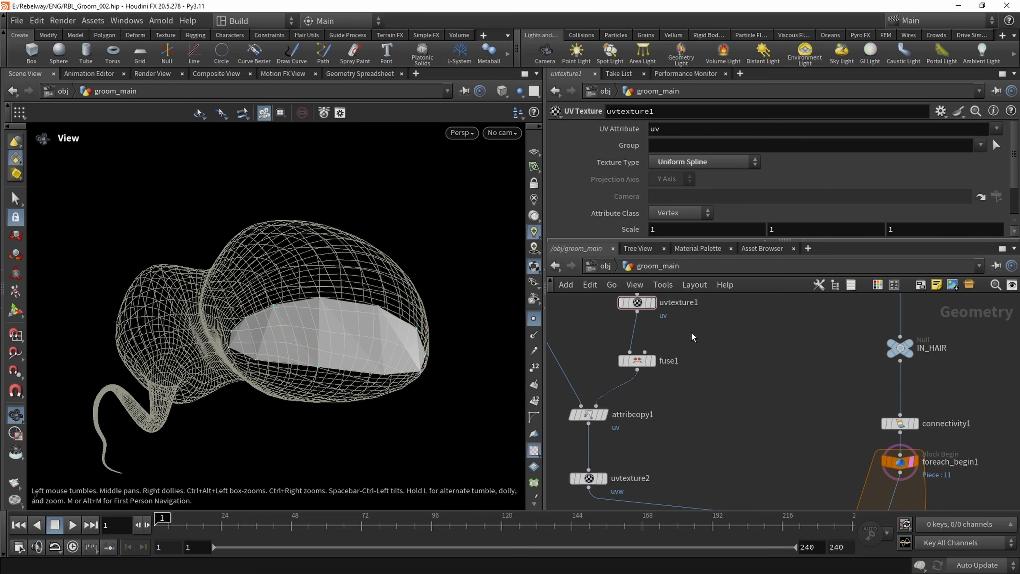
pyautogui.scroll(-2, 713, 374)
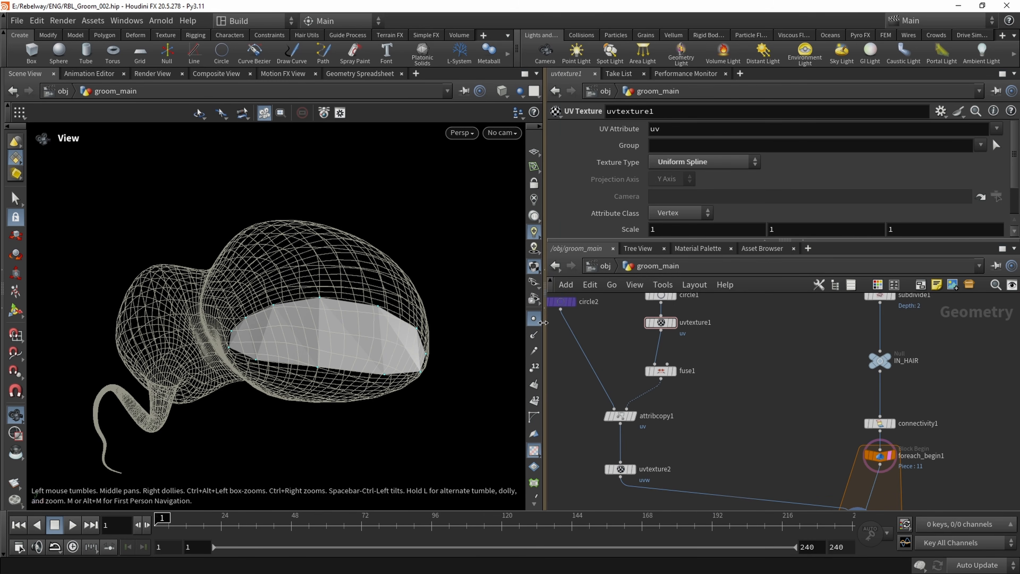
# Turn off point display and the foreach_begin1 template, and display uvtexture2 framed in the viewport
pyautogui.click(534, 319)
pyautogui.click(888, 455)
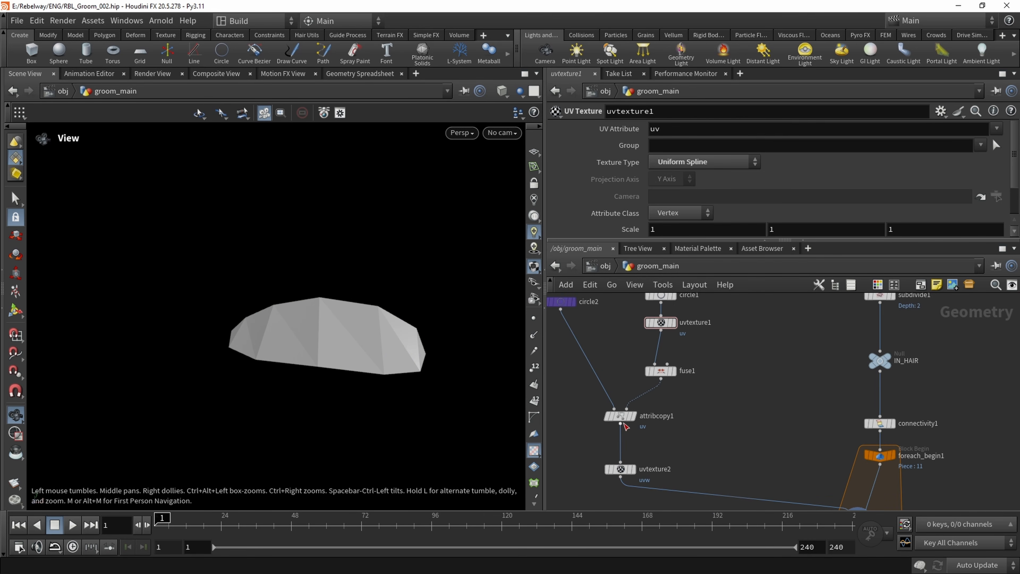
pyautogui.click(633, 468)
pyautogui.press('f')
# Show the reference grid and inspect the circle's orientation against it
pyautogui.moveTo(380, 322); pyautogui.dragTo(333, 328)
pyautogui.moveTo(333, 328); pyautogui.dragTo(391, 317, button='right')
pyautogui.moveTo(392, 318); pyautogui.dragTo(289, 315)
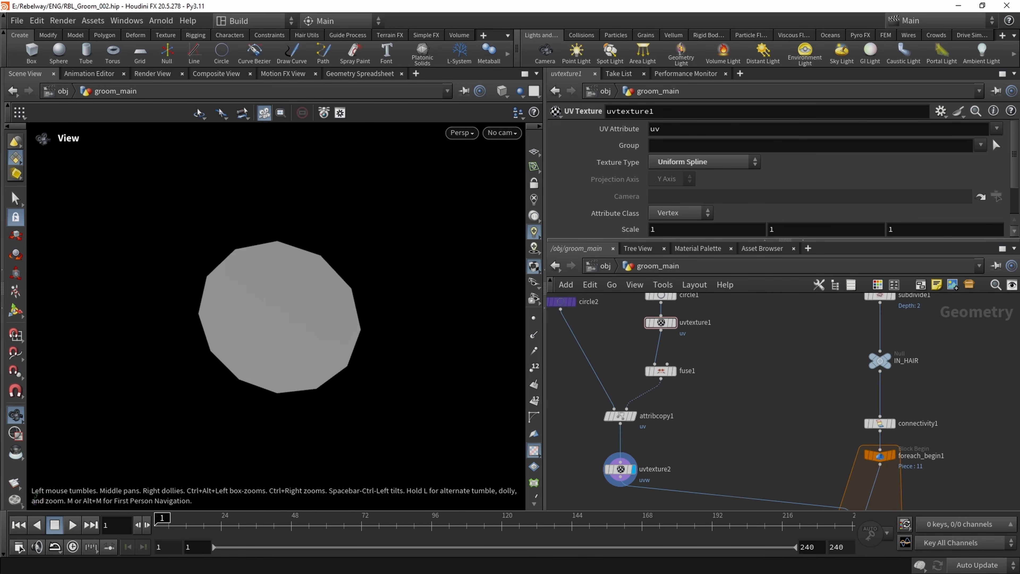
pyautogui.click(534, 152)
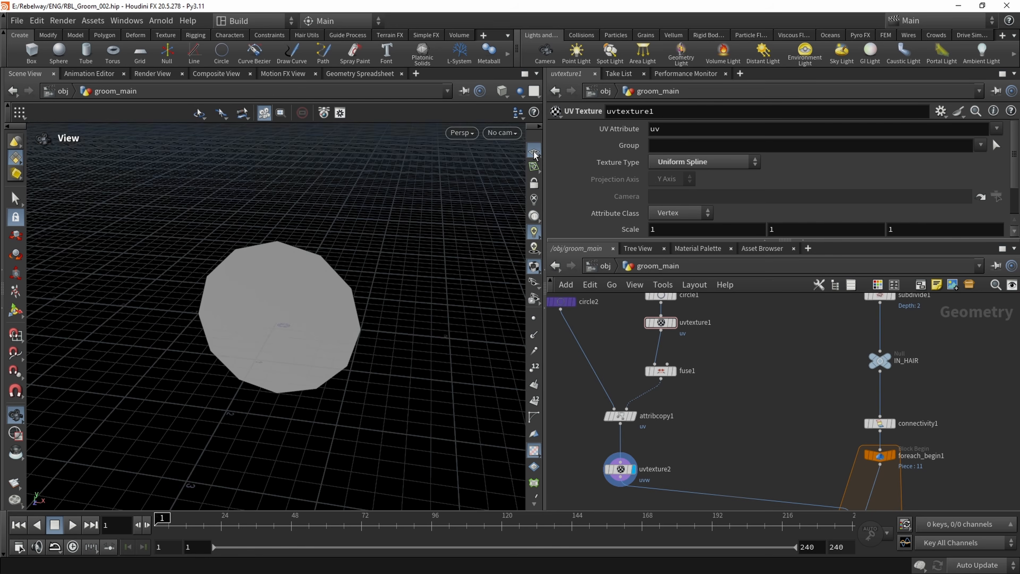
pyautogui.moveTo(321, 314); pyautogui.dragTo(210, 278)
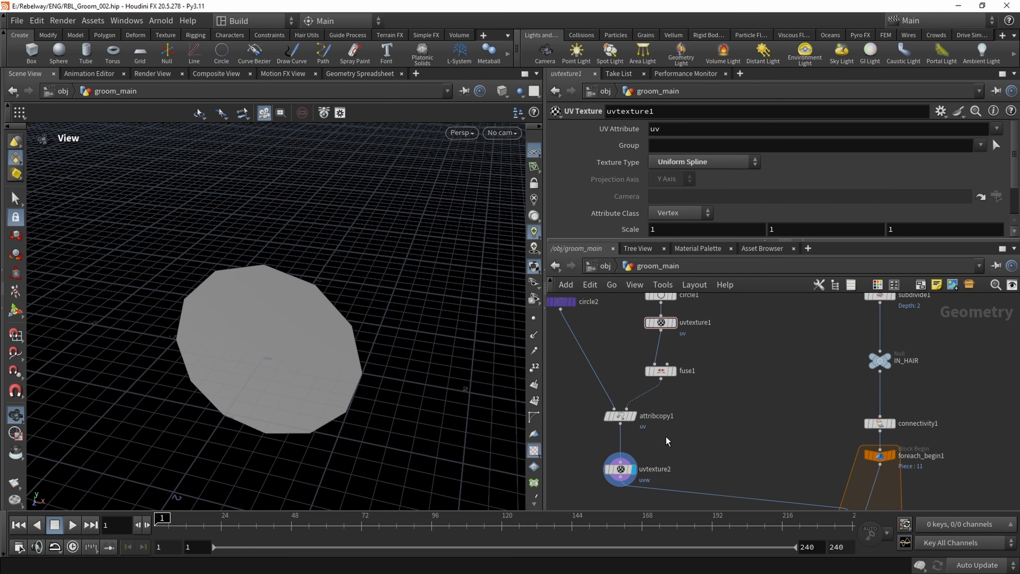
# Add a Copy and Transform node fed by uvtexture2 and display its result
pyautogui.moveTo(632, 475); pyautogui.dragTo(648, 395, button='middle')
pyautogui.press('Tab')
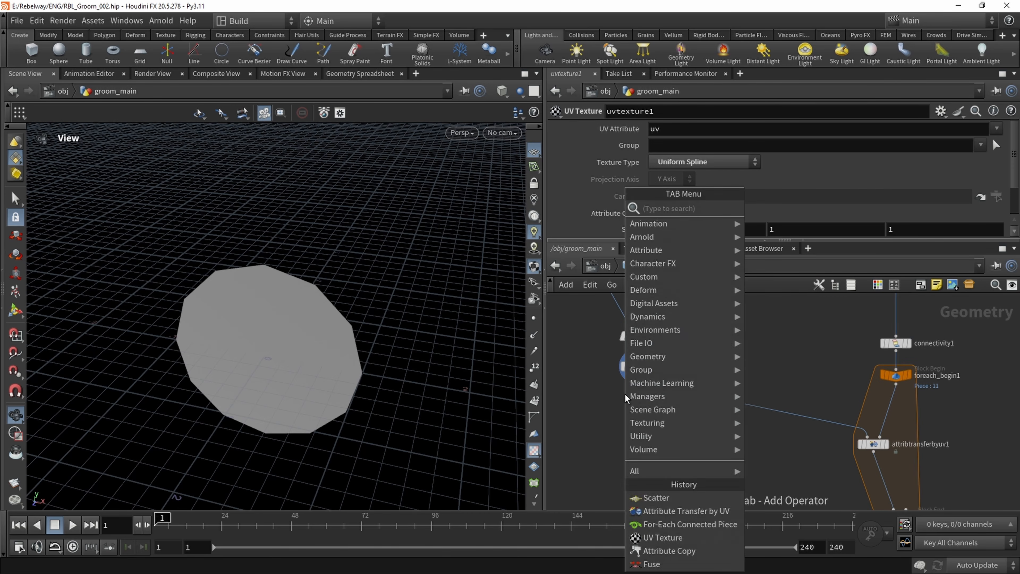
pyautogui.write('copy')
pyautogui.press('Return')
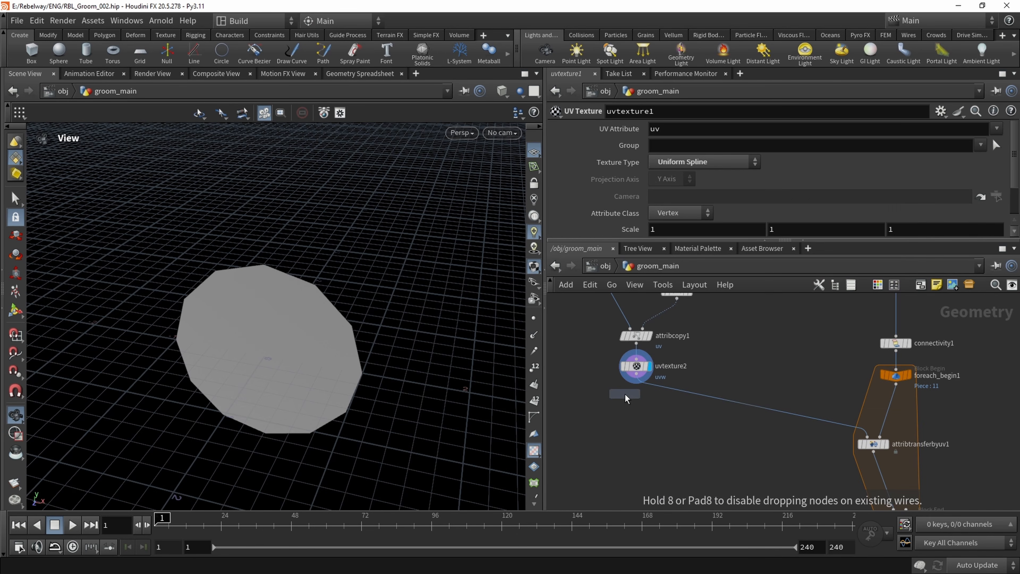
pyautogui.click(624, 394)
pyautogui.click(635, 376)
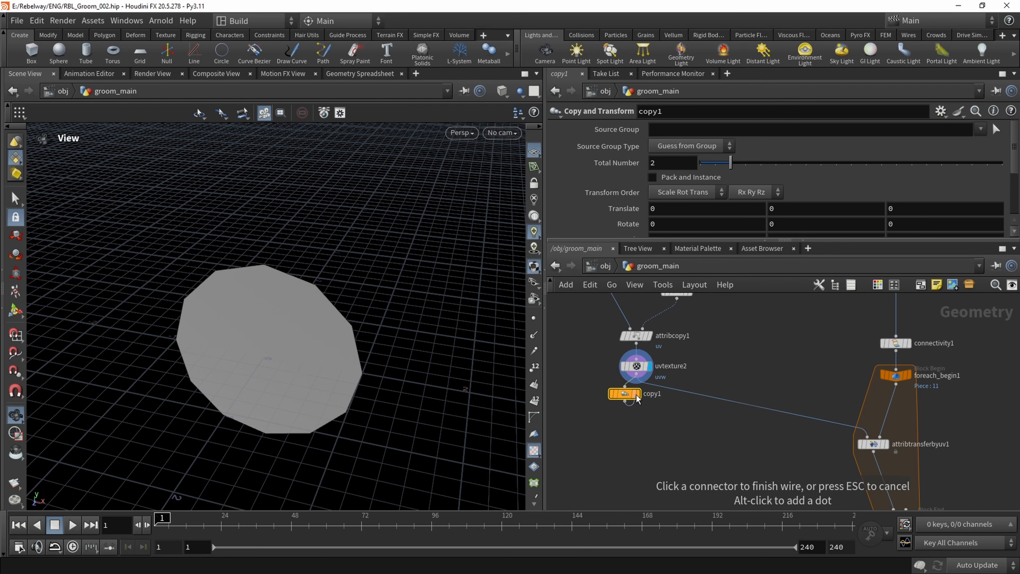
pyautogui.click(625, 394)
pyautogui.moveTo(330, 303); pyautogui.dragTo(513, 139)
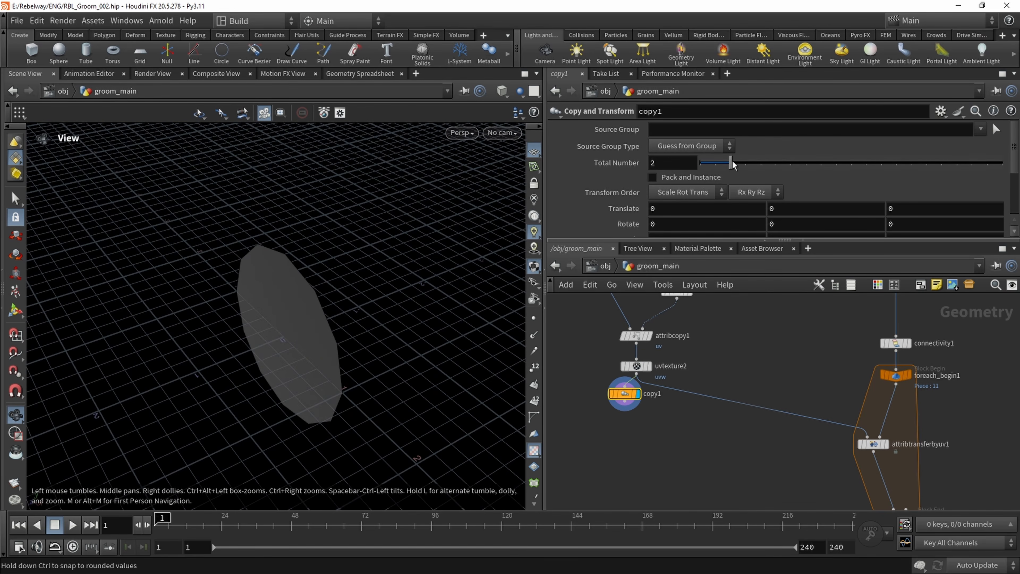
# Set the Z translation of copy1 to 0.2 to offset the second circle
pyautogui.scroll(-1, 631, 199)
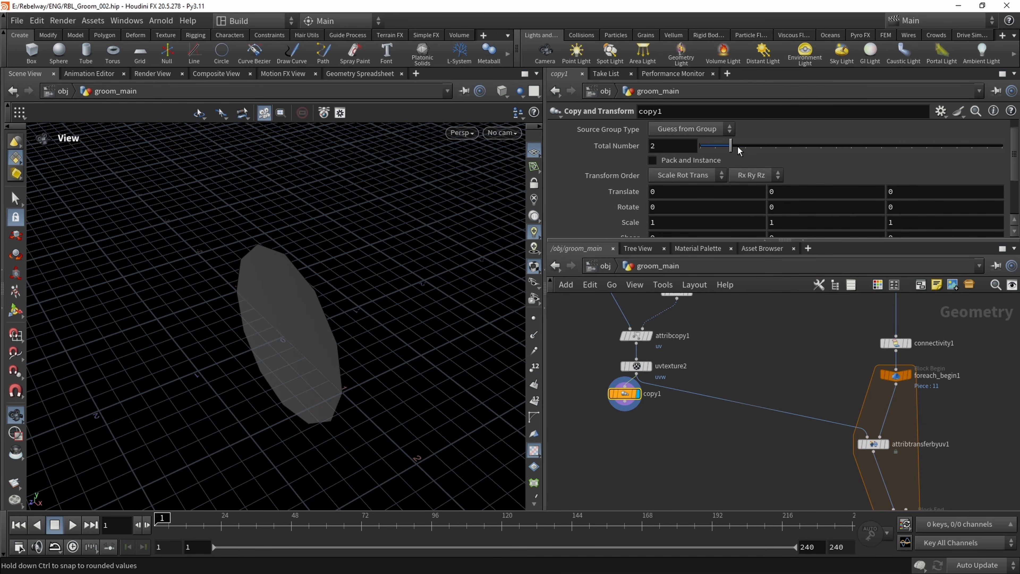
pyautogui.moveTo(752, 150); pyautogui.dragTo(721, 148)
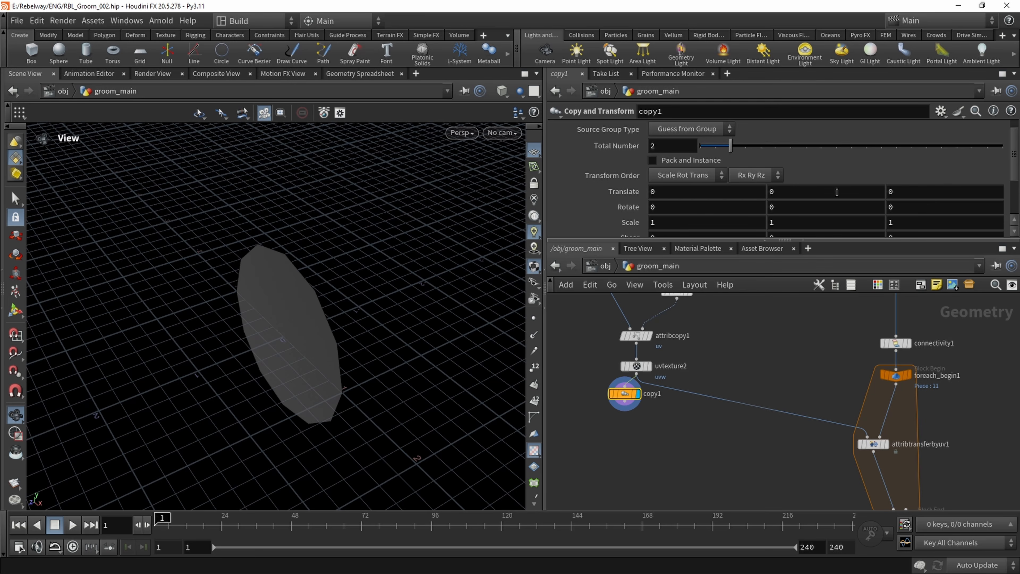
pyautogui.click(928, 199)
pyautogui.write('.3')
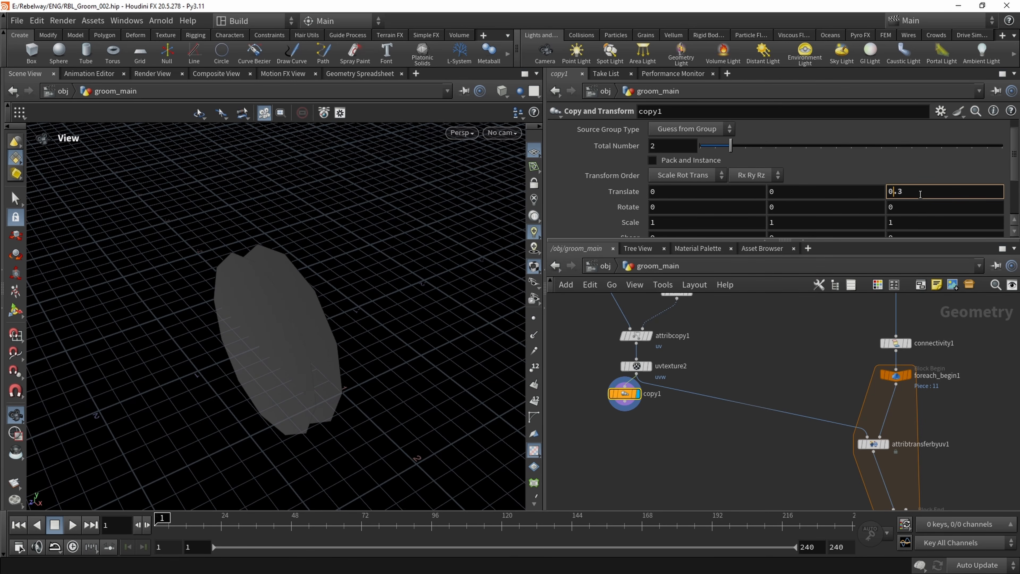
pyautogui.scroll(-1, 920, 194)
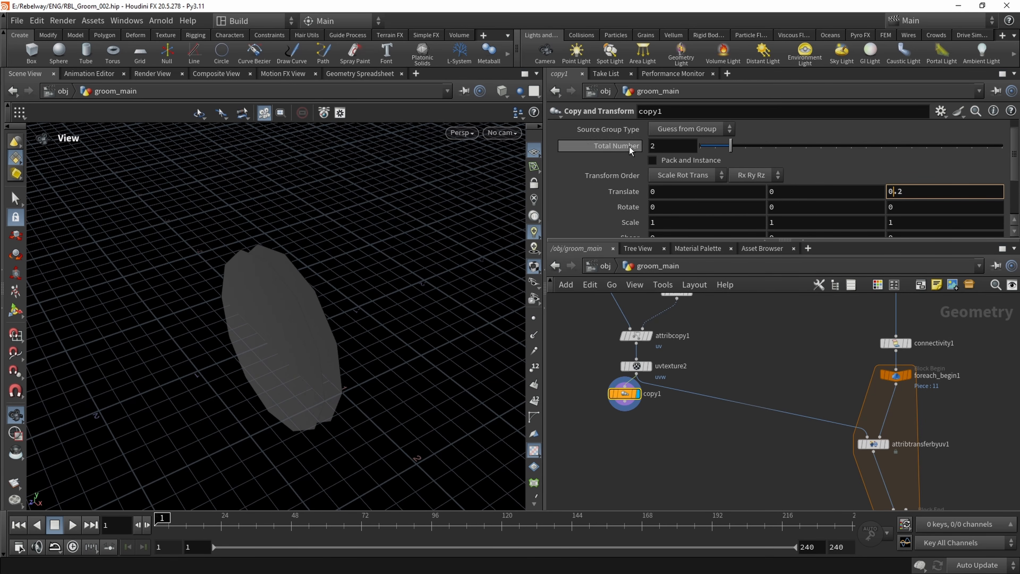
# Drive copy1's Z translation with 1/ch("ncy") by pasting a relative reference to its Total Number
pyautogui.click(675, 146)
pyautogui.rightClick(673, 145)
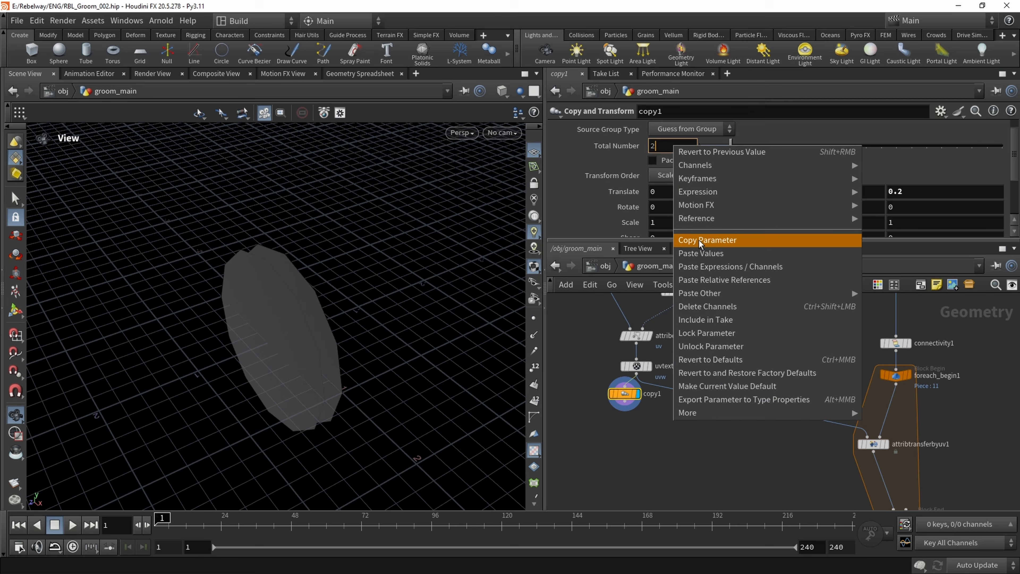
pyautogui.click(720, 240)
pyautogui.doubleClick(892, 191)
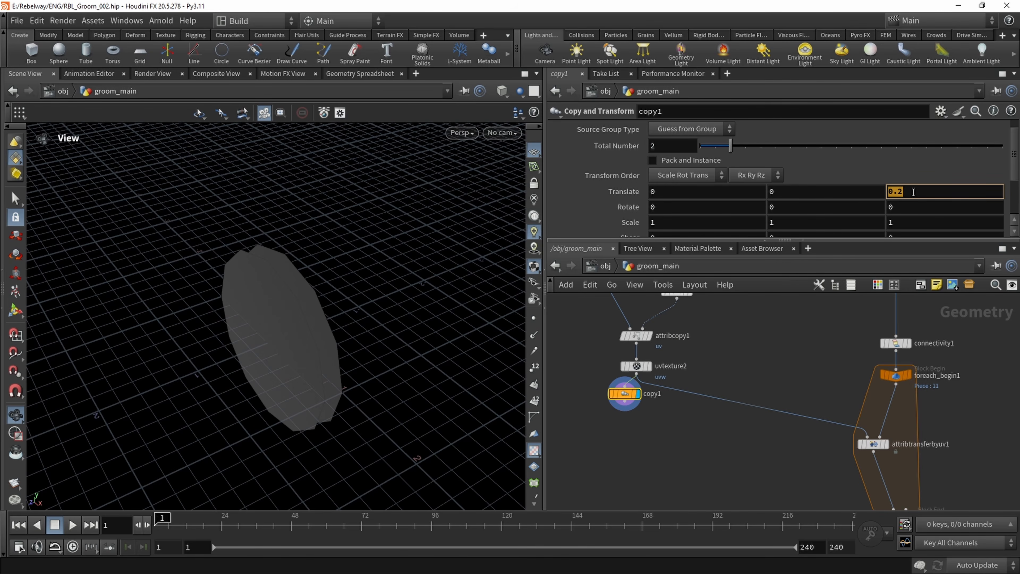
pyautogui.write('1/')
pyautogui.rightClick(667, 191)
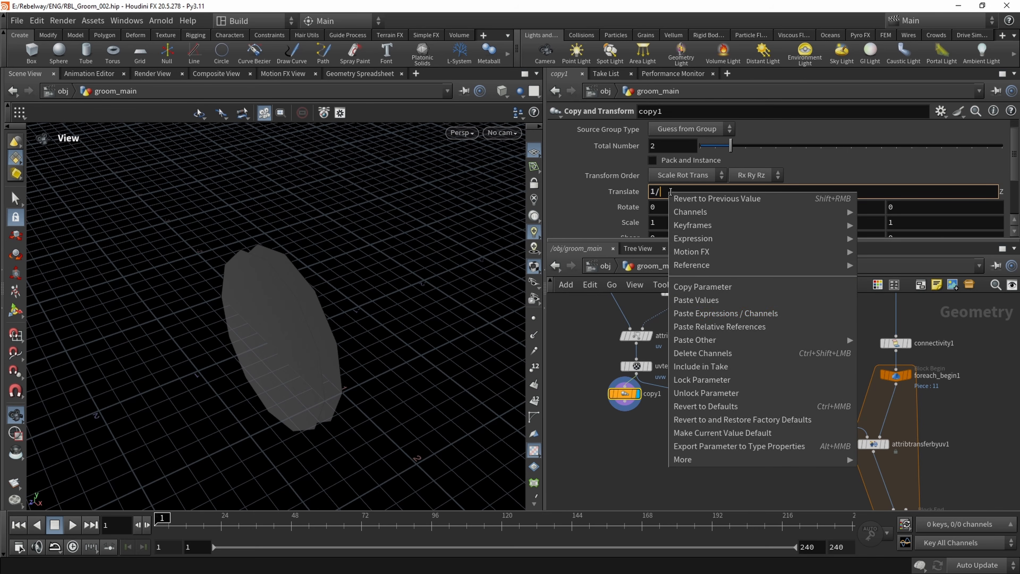
pyautogui.click(732, 328)
pyautogui.press('Return')
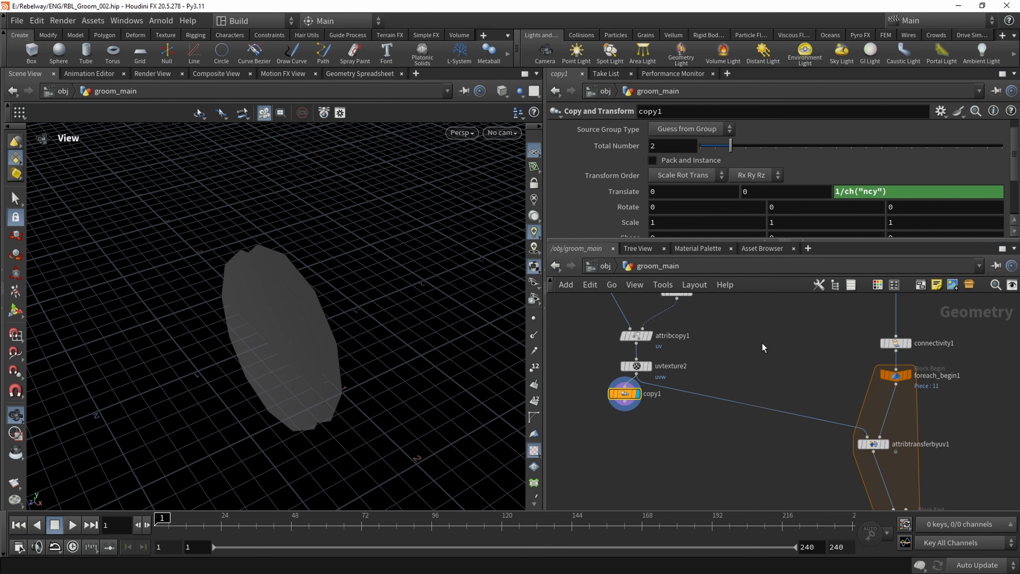
# Raise copy1's Total Number to 7 and inspect the spacing of the stacked circles
pyautogui.moveTo(371, 340); pyautogui.dragTo(335, 340)
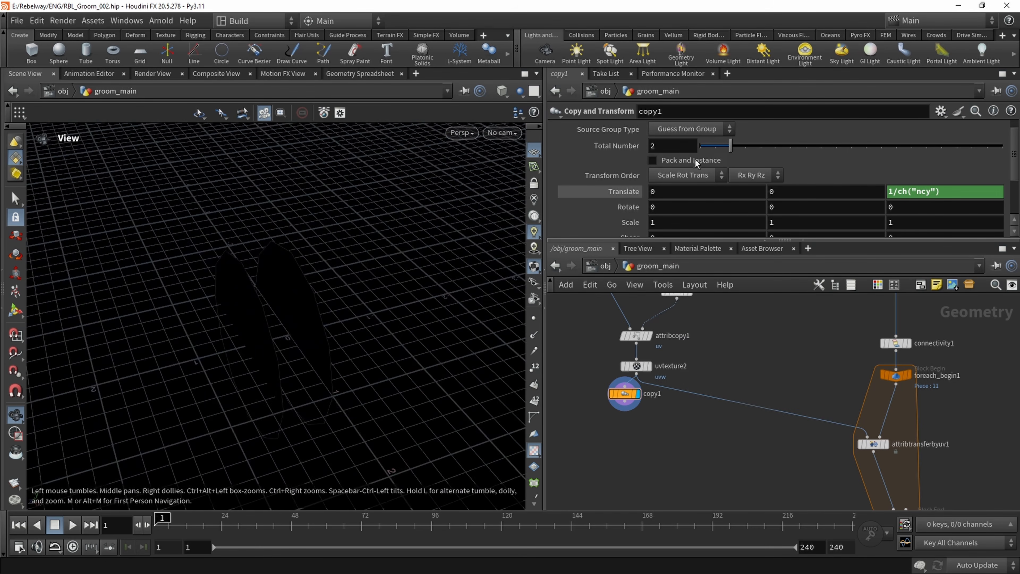
pyautogui.moveTo(731, 148); pyautogui.dragTo(806, 151)
pyautogui.moveTo(294, 253)
pyautogui.mouseDown()
pyautogui.moveTo(312, 319)
pyautogui.moveTo(324, 263)
pyautogui.mouseUp()
pyautogui.moveTo(294, 304); pyautogui.dragTo(277, 288, button='right')
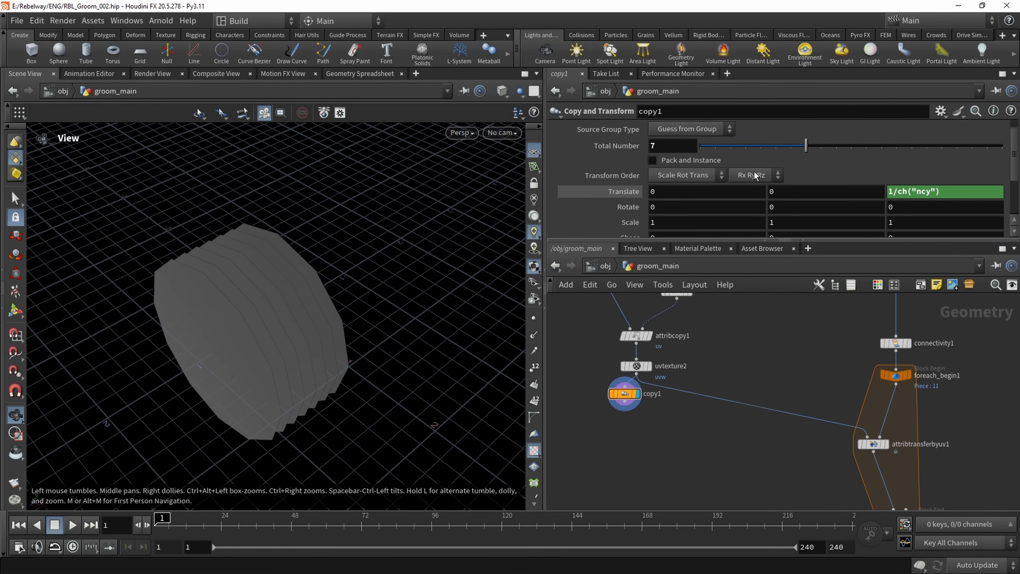
# Change copy1's Z translation expression to 1/(ch("ncy")-1) and check the stack from several angles
pyautogui.click(899, 192)
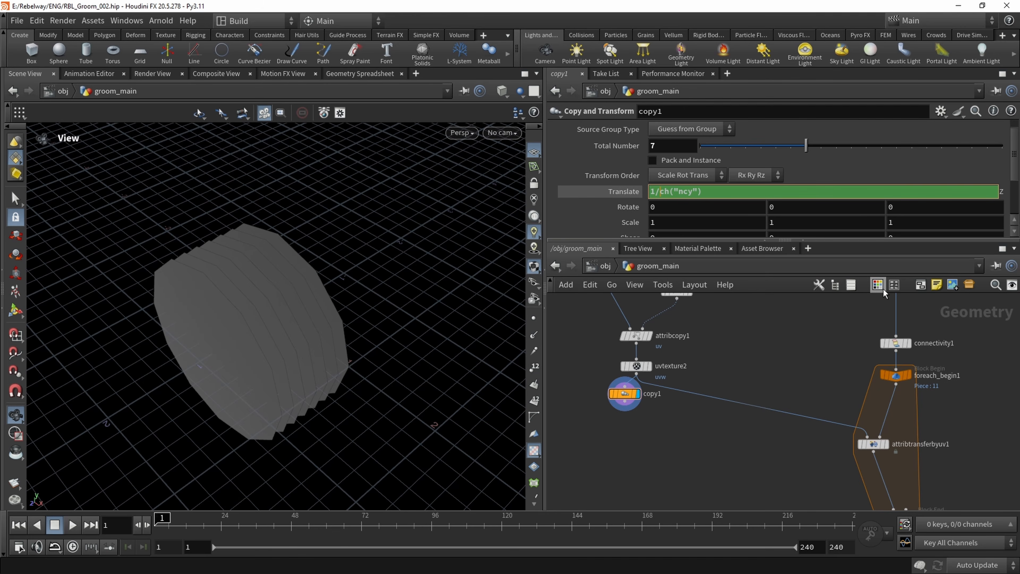
pyautogui.write('(')
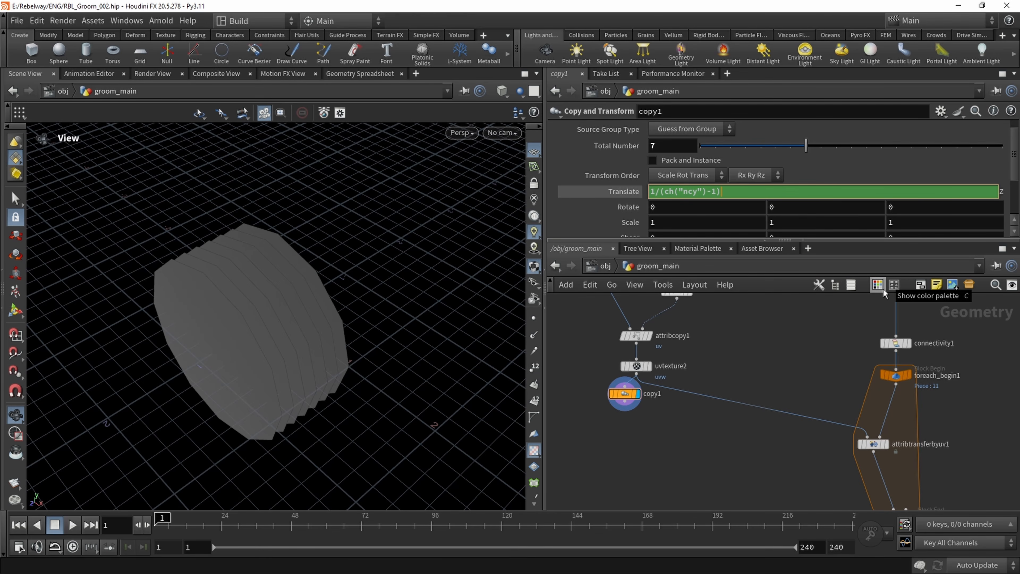
pyautogui.moveTo(726, 352); pyautogui.dragTo(727, 361, button='middle')
pyautogui.moveTo(248, 295); pyautogui.dragTo(244, 319)
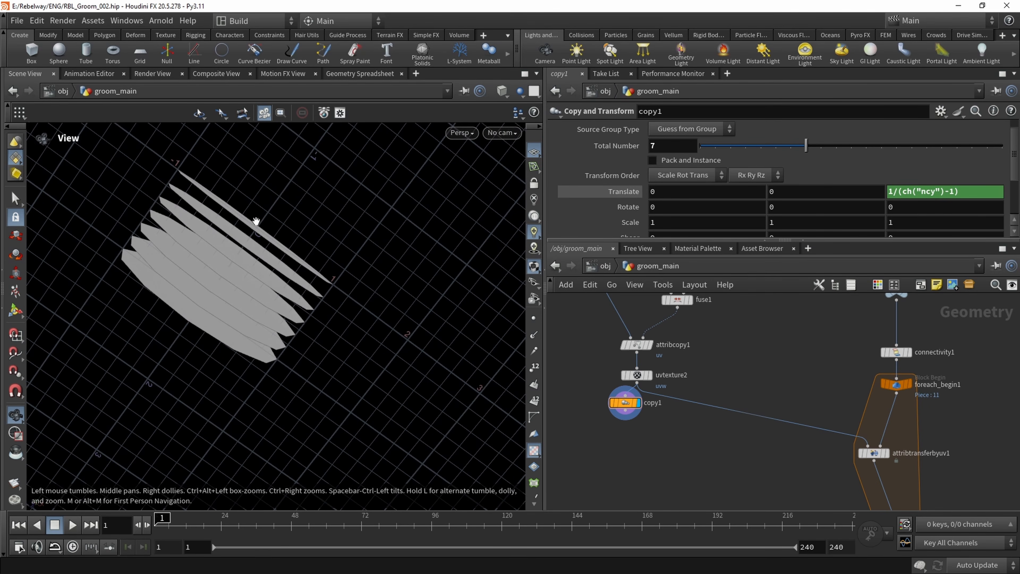
pyautogui.moveTo(258, 239); pyautogui.dragTo(325, 237)
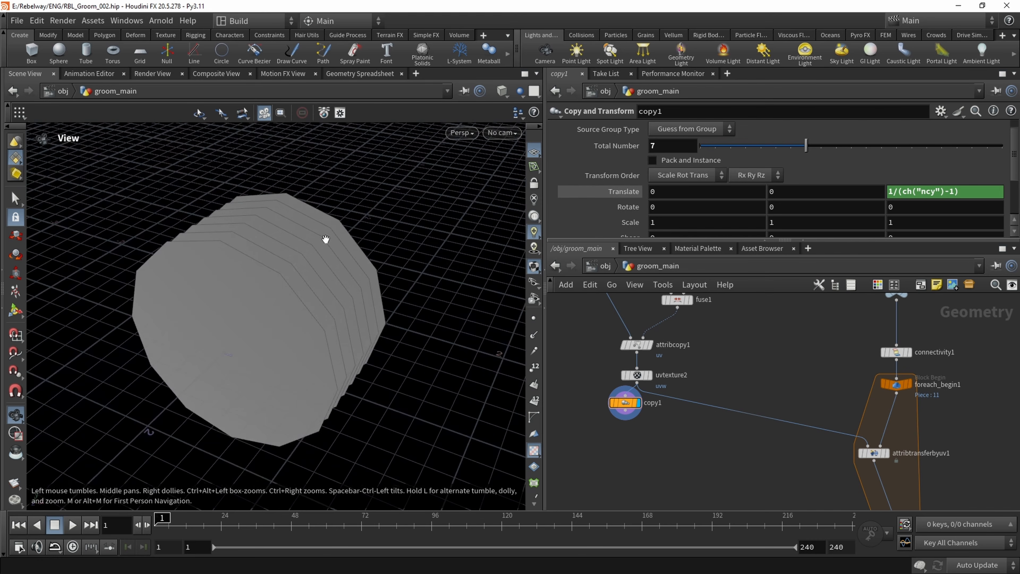
# Set copy1's Total Number to 8 and hide the reference grid
pyautogui.moveTo(805, 146)
pyautogui.mouseDown()
pyautogui.moveTo(745, 152)
pyautogui.moveTo(848, 155)
pyautogui.moveTo(821, 154)
pyautogui.mouseUp()
pyautogui.moveTo(329, 257); pyautogui.dragTo(223, 325)
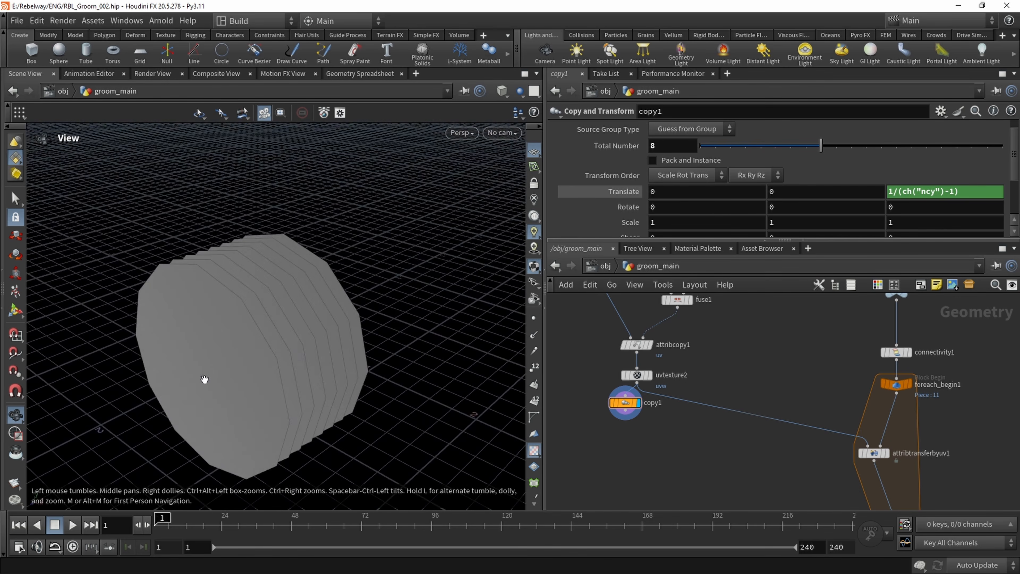
pyautogui.moveTo(205, 378)
pyautogui.mouseDown()
pyautogui.moveTo(170, 371)
pyautogui.moveTo(218, 387)
pyautogui.mouseUp()
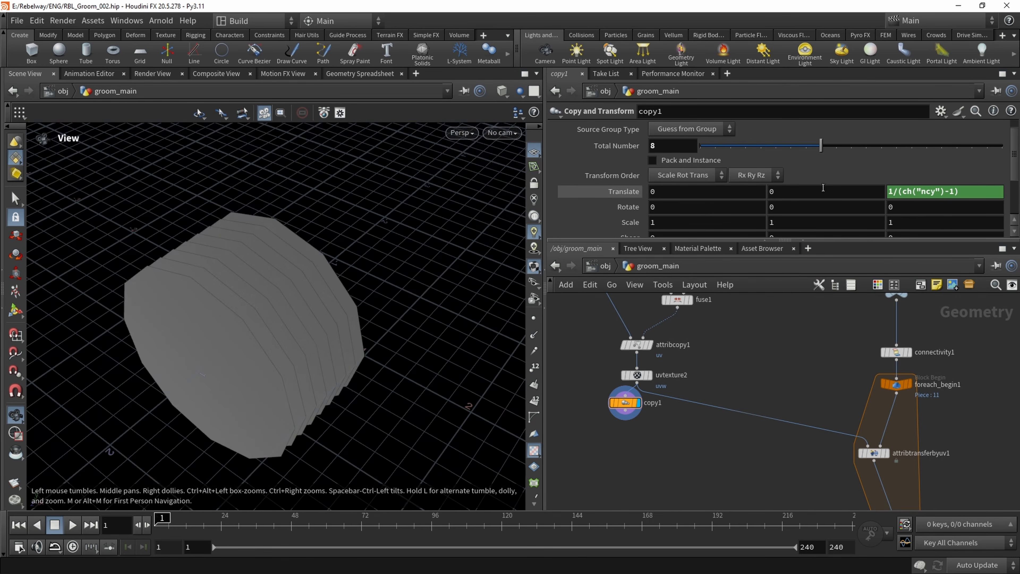
pyautogui.moveTo(819, 151)
pyautogui.mouseDown()
pyautogui.moveTo(754, 151)
pyautogui.moveTo(836, 152)
pyautogui.moveTo(820, 150)
pyautogui.mouseUp()
pyautogui.moveTo(273, 292); pyautogui.dragTo(312, 278)
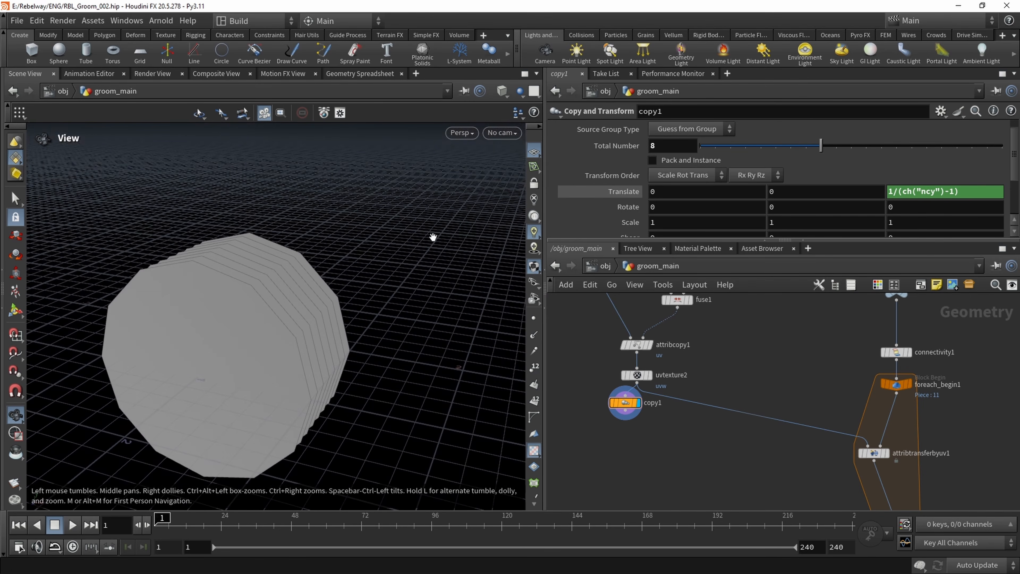
pyautogui.click(535, 152)
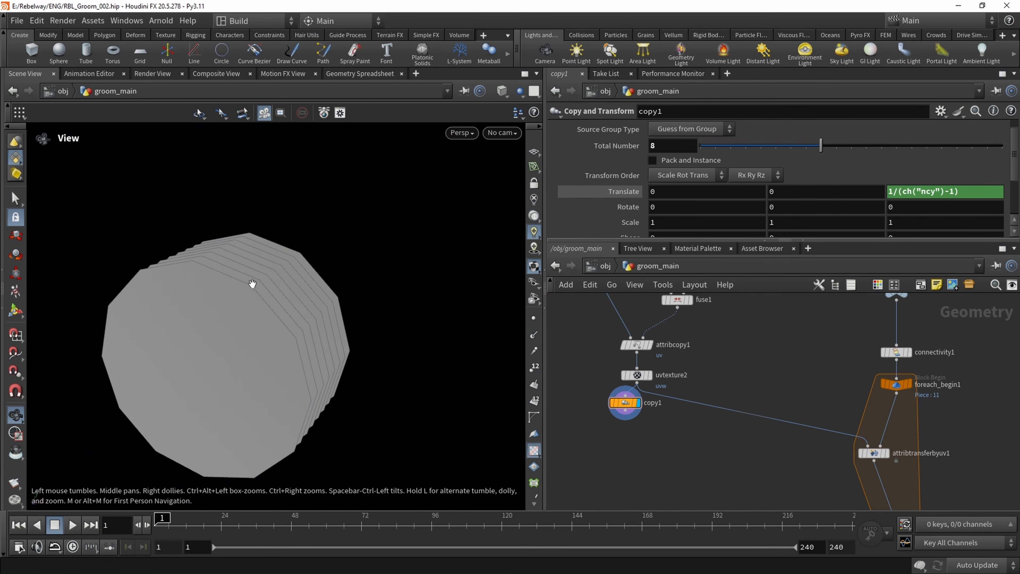
# Display uvtexture2 in the UV viewport with points shown and examine its uvw layout
pyautogui.click(650, 376)
pyautogui.click(636, 374)
pyautogui.click(462, 133)
pyautogui.moveTo(531, 163)
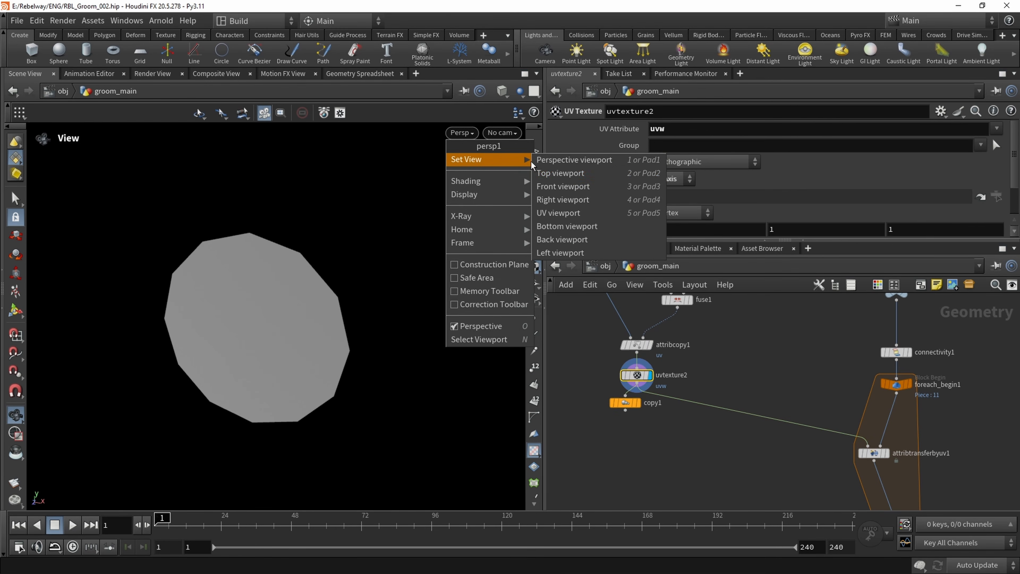
pyautogui.click(558, 213)
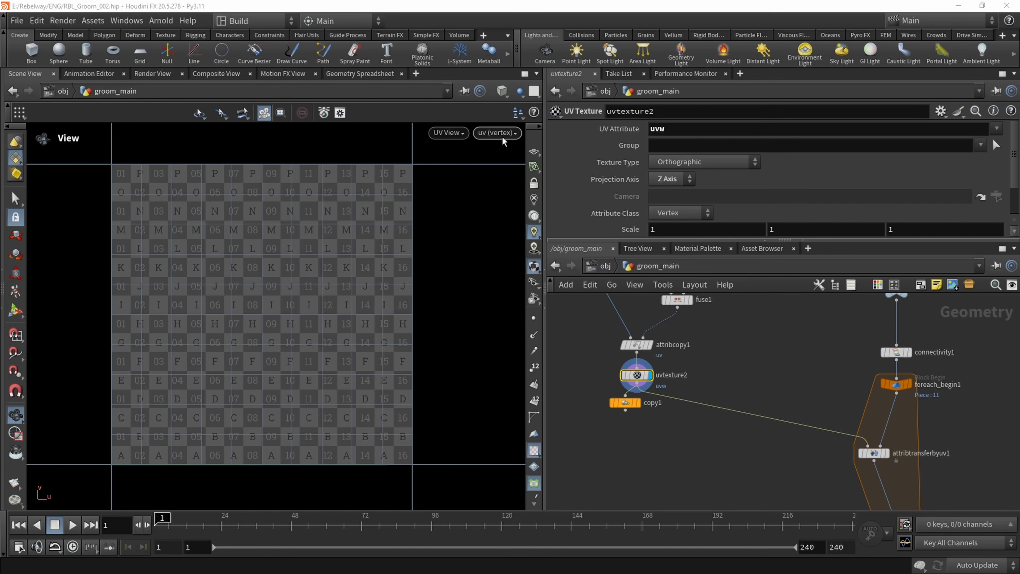
pyautogui.click(534, 321)
pyautogui.moveTo(290, 395); pyautogui.dragTo(296, 368, button='middle')
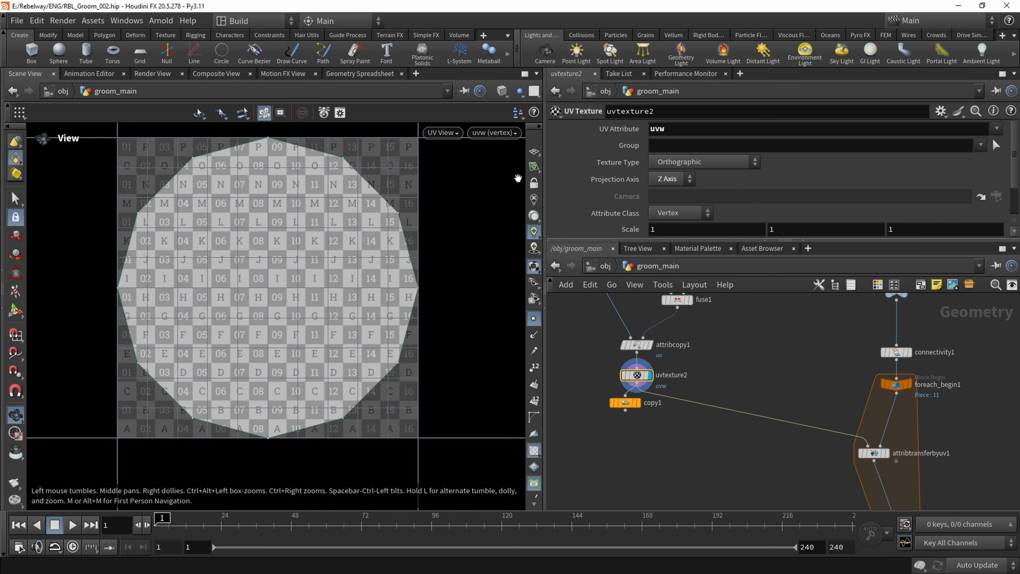
# Switch the UV viewport to the uv attribute, examine the circle's uv layout, and return to the perspective view
pyautogui.click(495, 133)
pyautogui.click(497, 174)
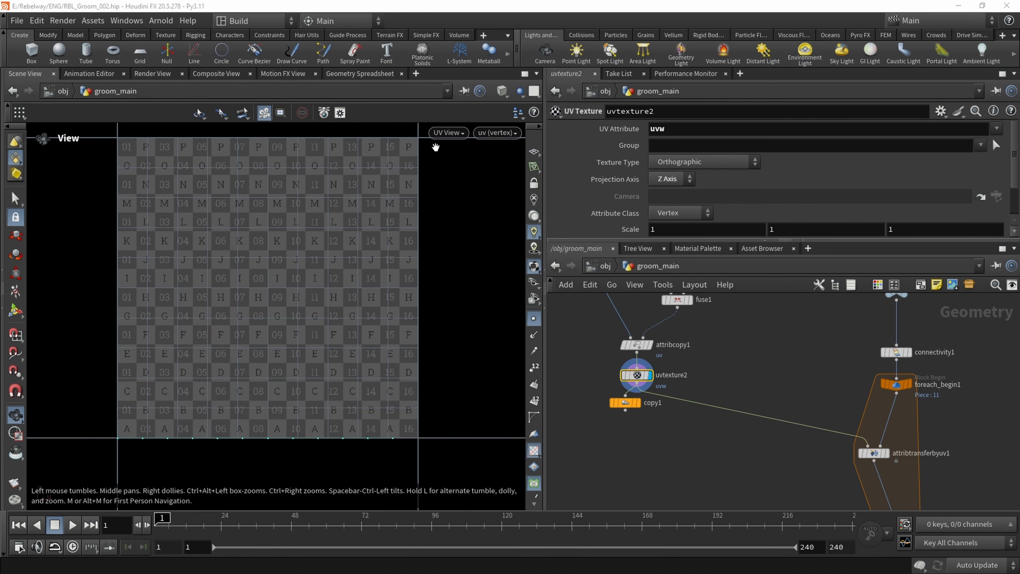
pyautogui.click(444, 133)
pyautogui.moveTo(461, 155)
pyautogui.click(540, 159)
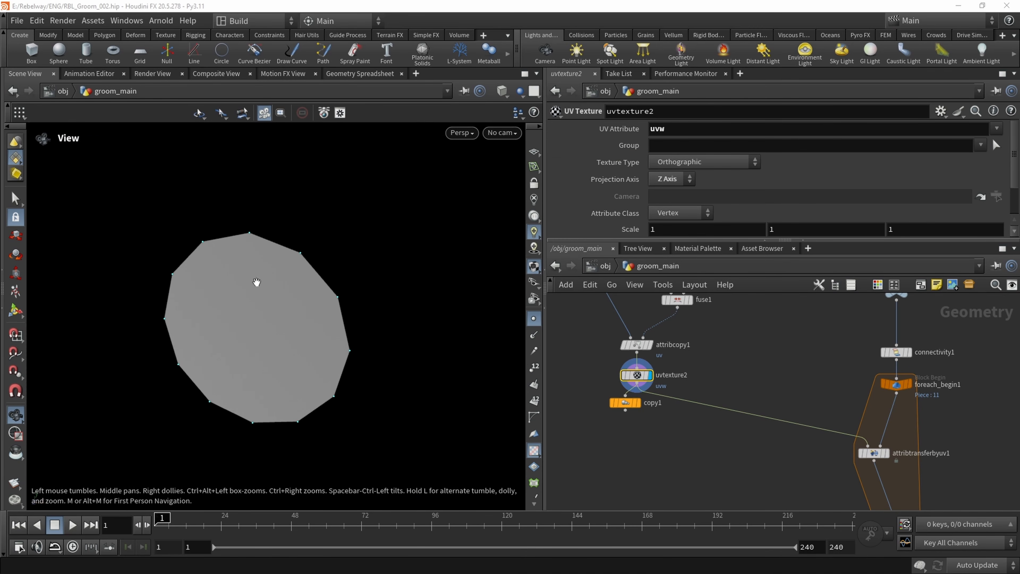
# Display the copy1 node again and turn off point display
pyautogui.click(638, 403)
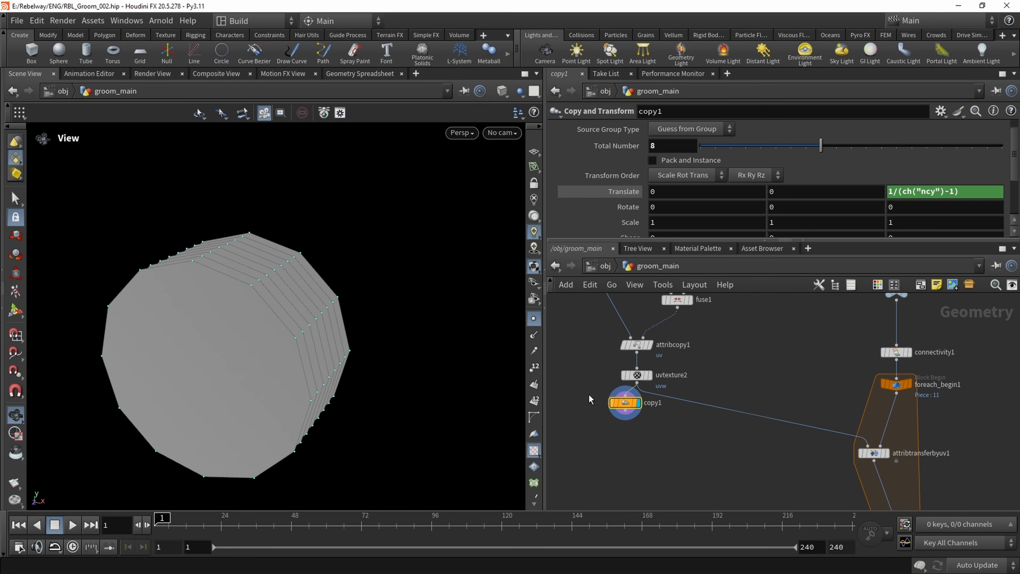
pyautogui.moveTo(261, 312); pyautogui.dragTo(236, 316)
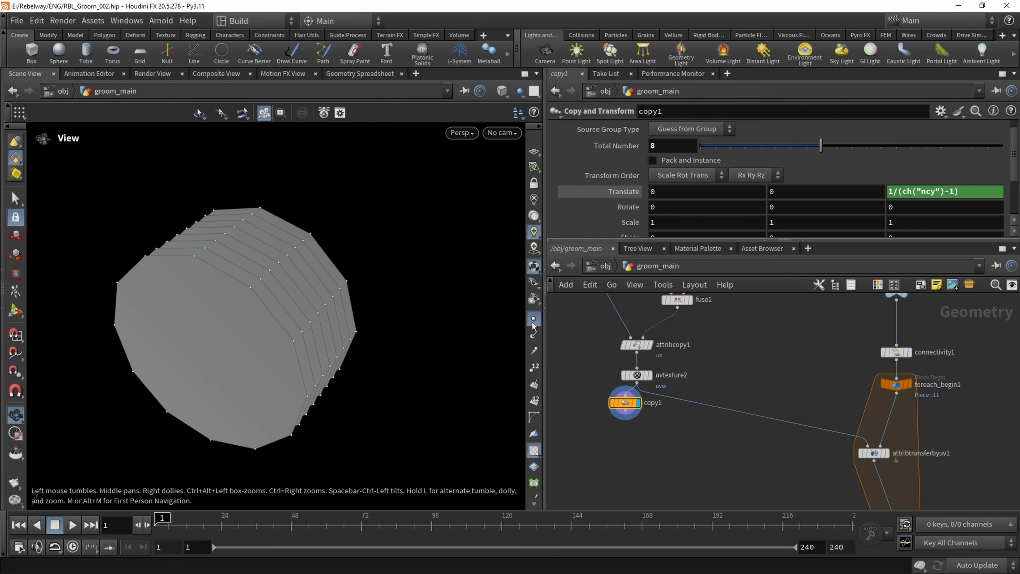
pyautogui.moveTo(228, 260); pyautogui.dragTo(216, 275)
pyautogui.press('Tab')
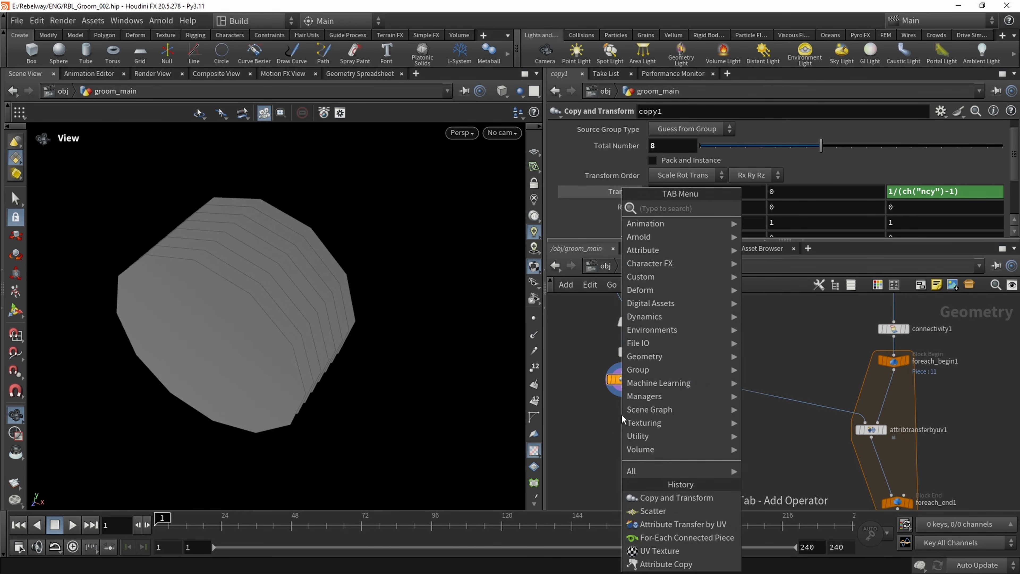
pyautogui.write('atrw')
pyautogui.press('Return')
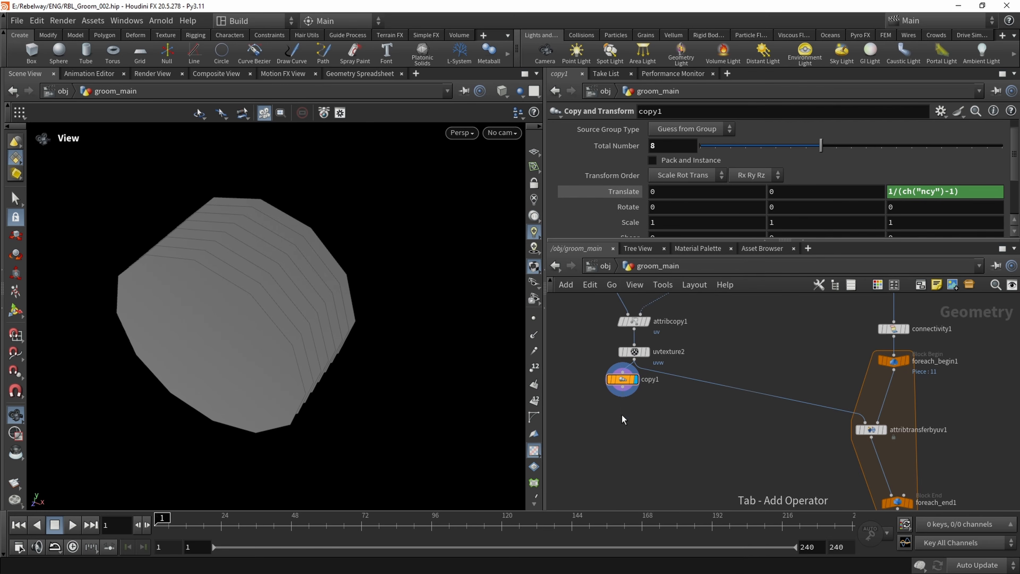
pyautogui.press('Escape')
# Add an Attribute Wrangle node fed by copy1 and display its result
pyautogui.press('Tab')
pyautogui.write('ar')
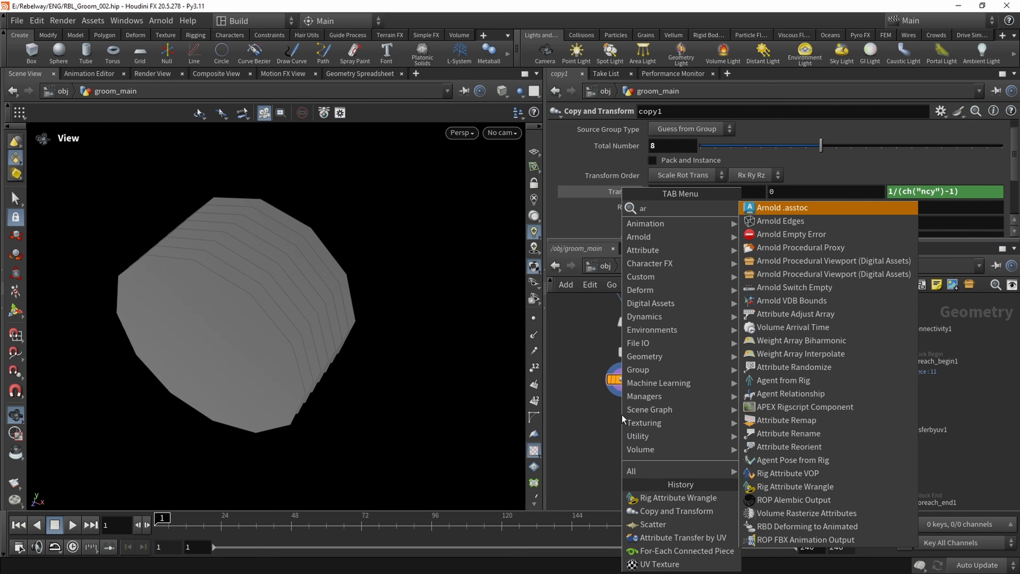
pyautogui.write('w')
pyautogui.press('Return')
pyautogui.click(622, 414)
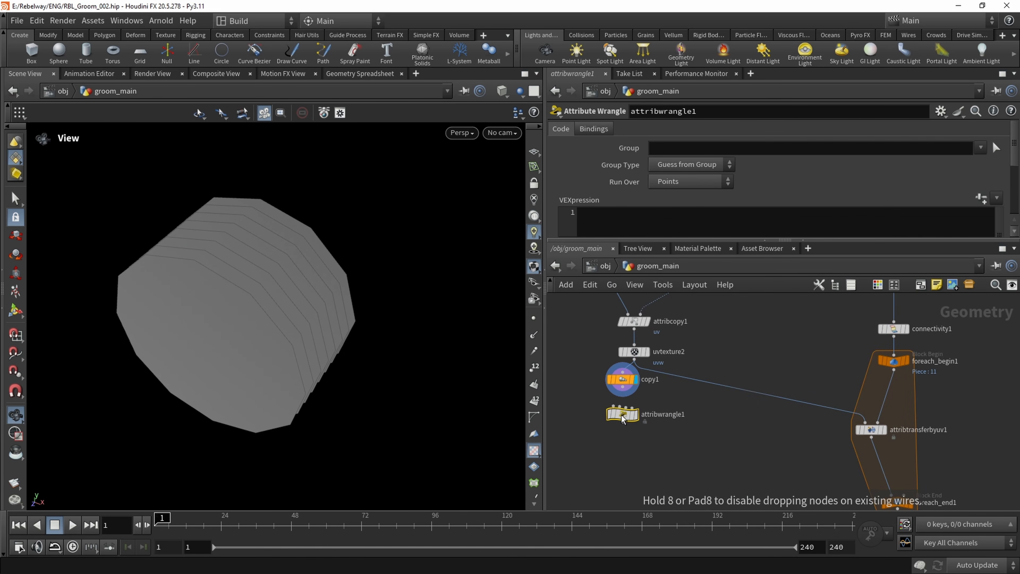
pyautogui.moveTo(629, 416); pyautogui.dragTo(627, 431)
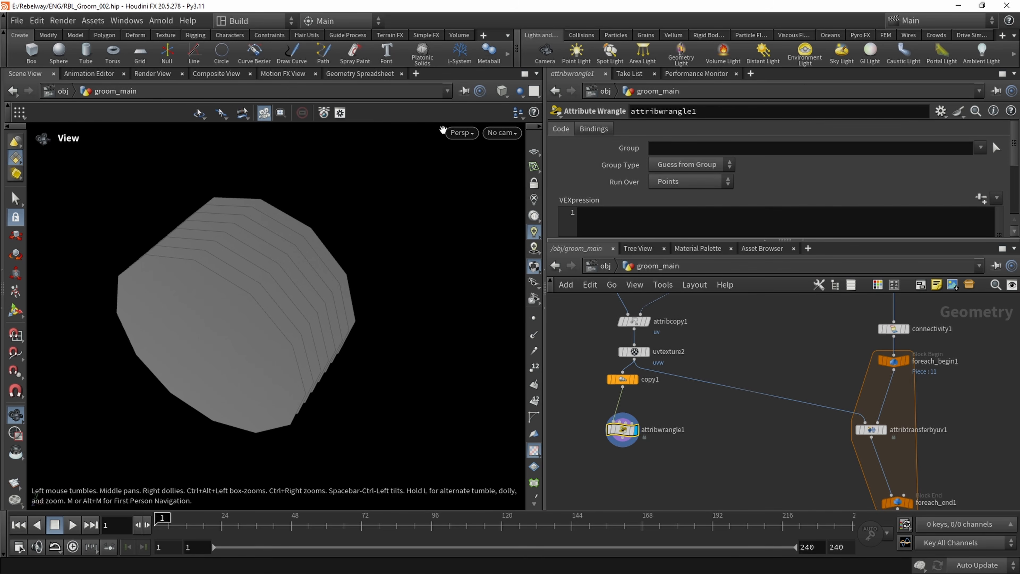
pyautogui.click(462, 132)
pyautogui.moveTo(466, 159)
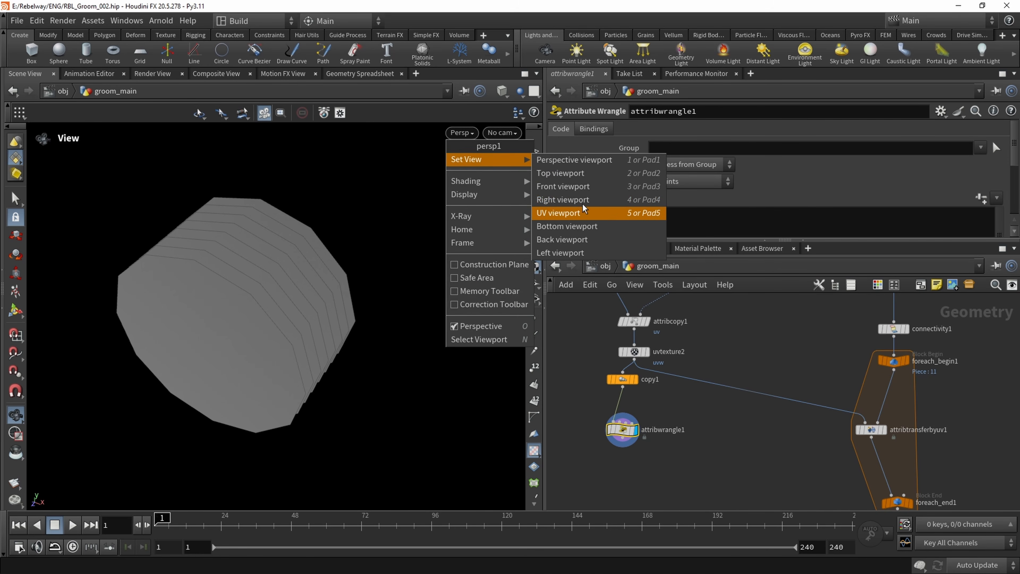
pyautogui.click(761, 191)
pyautogui.click(684, 181)
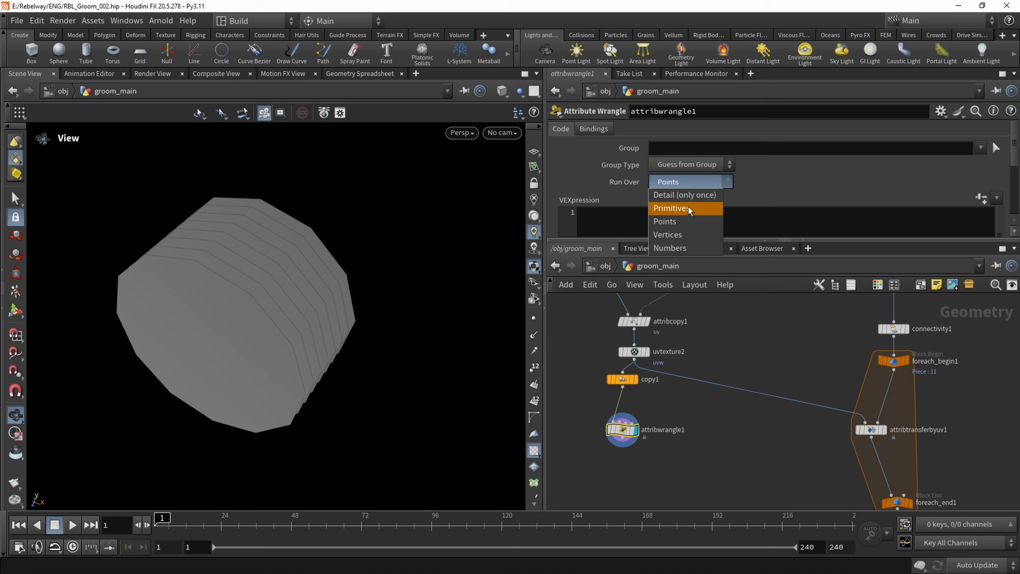
pyautogui.click(687, 235)
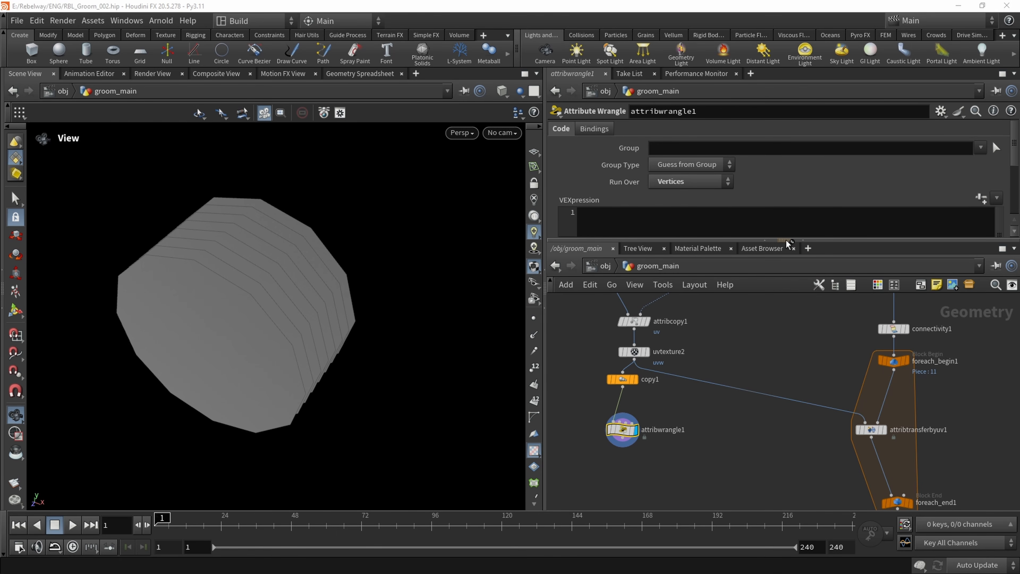
pyautogui.moveTo(789, 240); pyautogui.dragTo(786, 320)
pyautogui.click(647, 247)
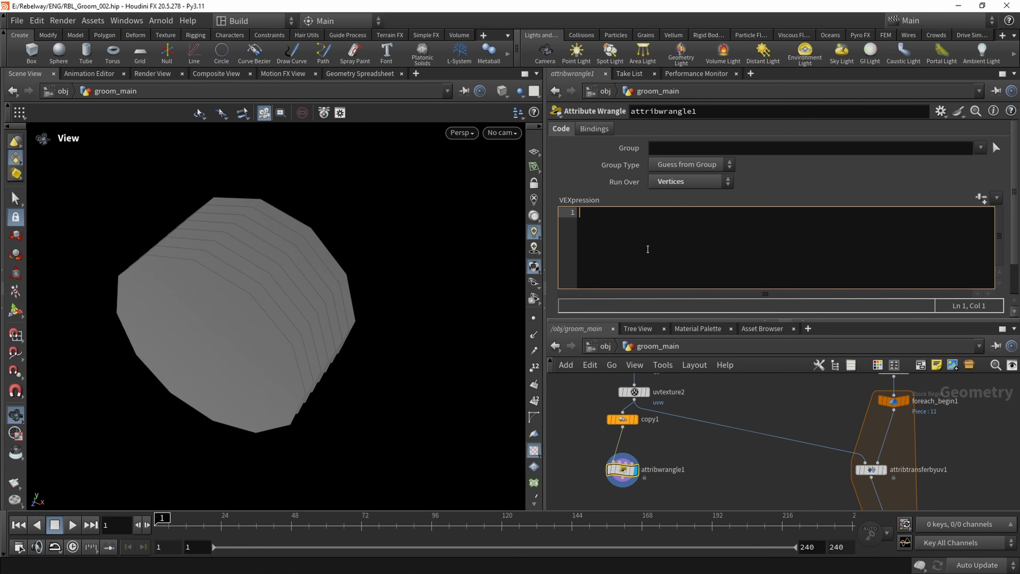
pyautogui.write('v@uv')
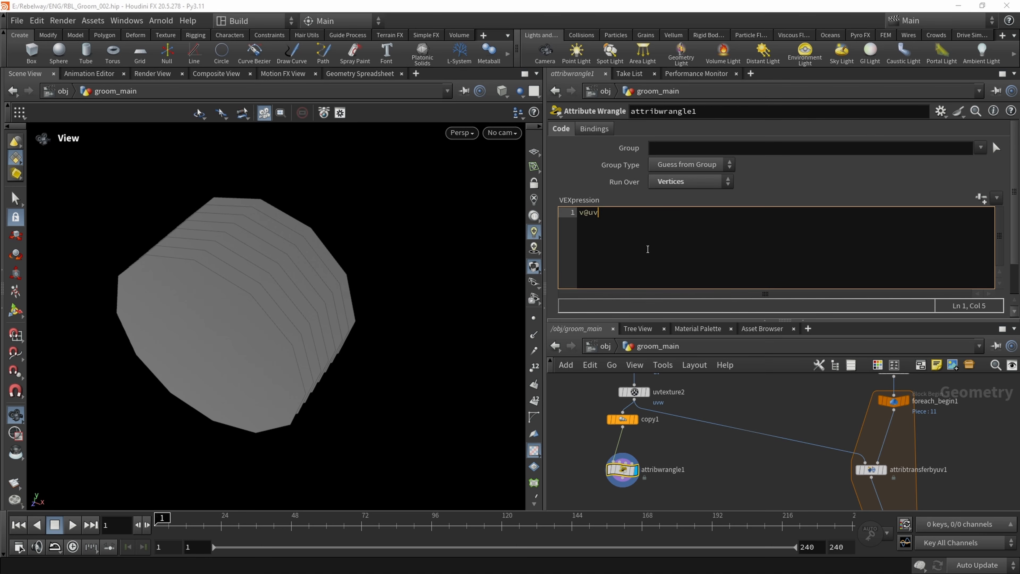
pyautogui.write('.x')
pyautogui.press('BackSpace')
pyautogui.write('y = v@P.z;')
pyautogui.moveTo(681, 431); pyautogui.dragTo(674, 417, button='middle')
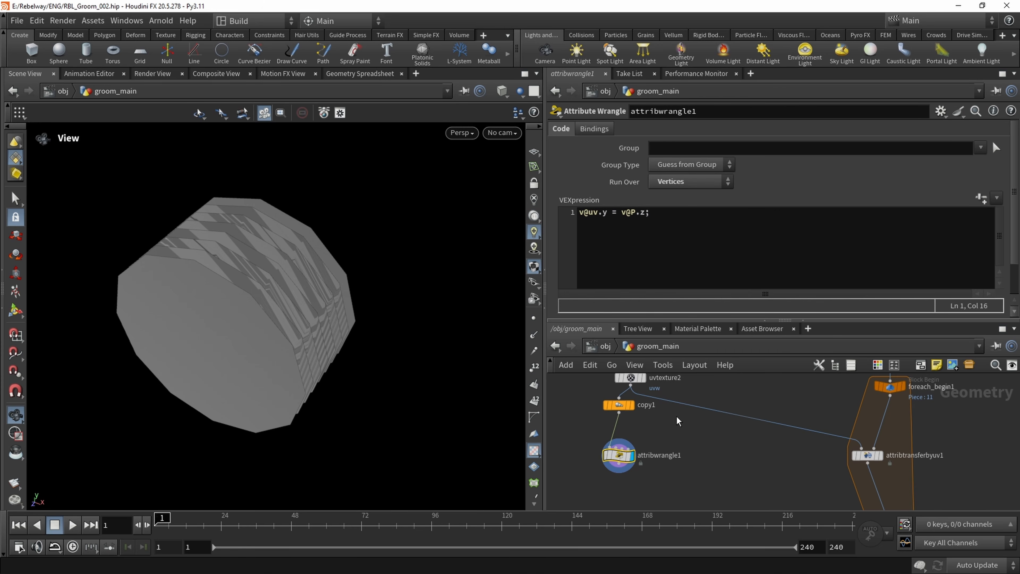
# Check the wrangled circles' uv rows in the UV viewport with points shown, and return to the perspective view
pyautogui.click(462, 133)
pyautogui.moveTo(481, 159)
pyautogui.click(558, 213)
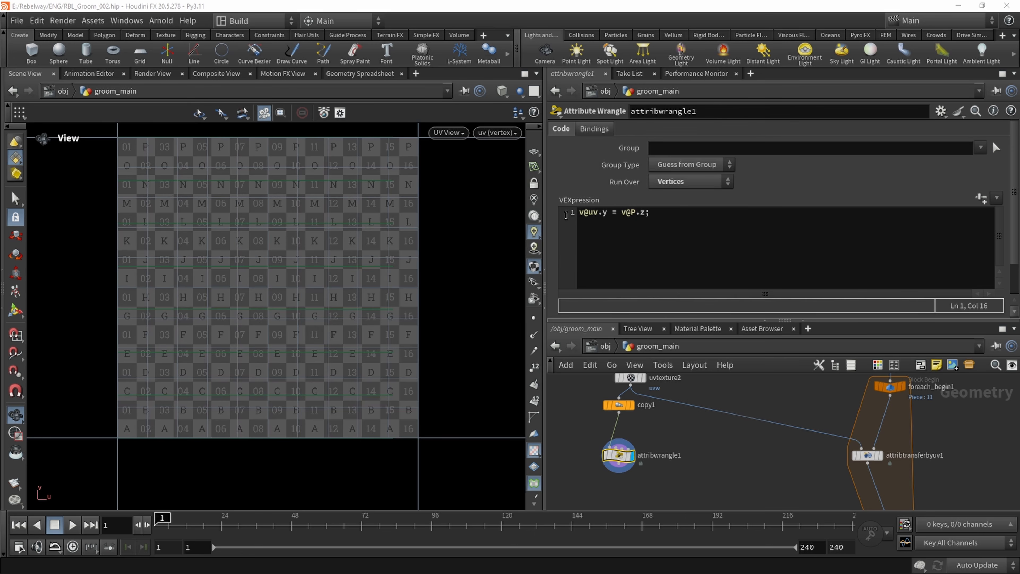
pyautogui.click(533, 318)
pyautogui.moveTo(311, 220); pyautogui.dragTo(312, 252, button='middle')
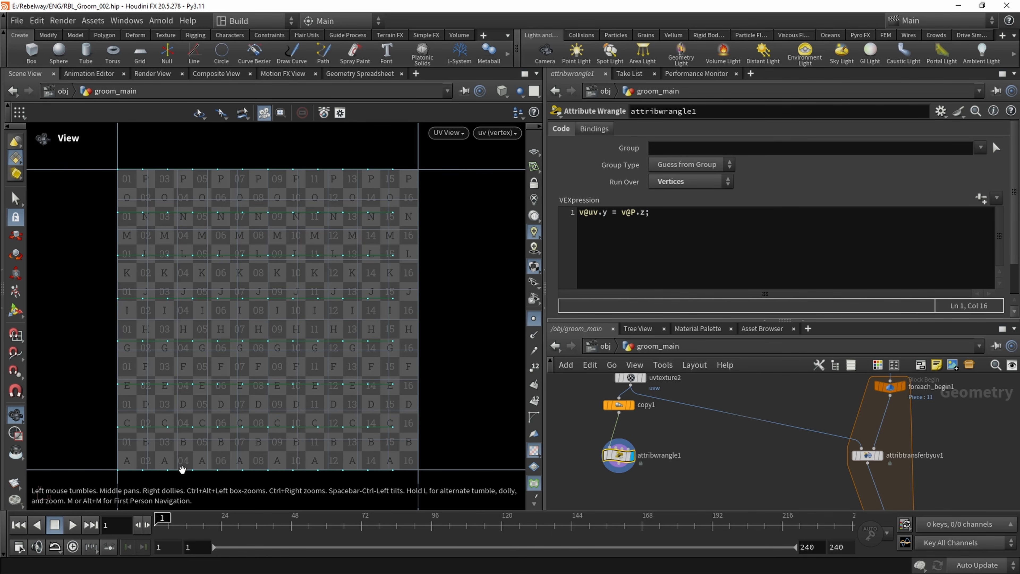
pyautogui.click(446, 133)
pyautogui.click(534, 160)
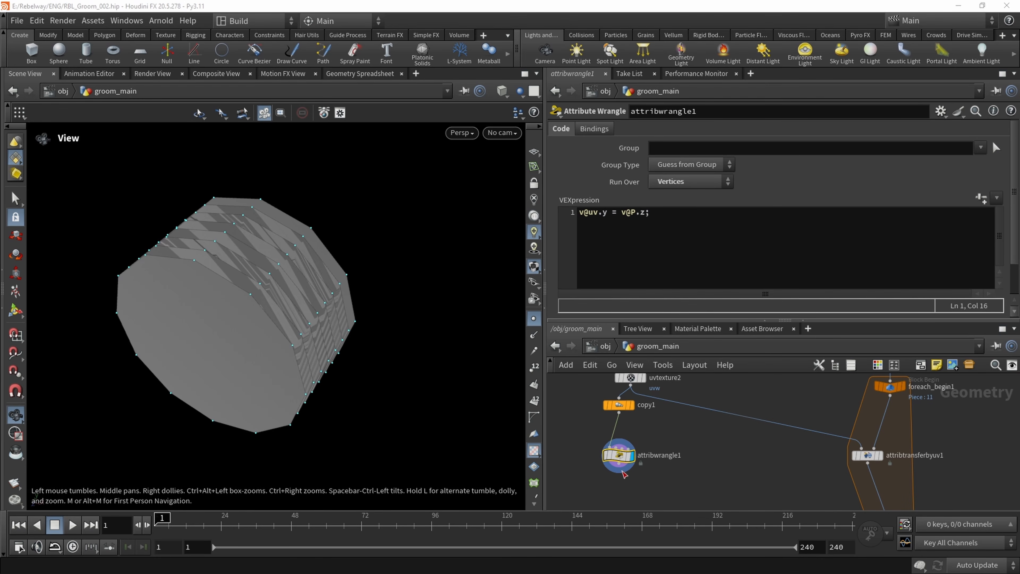
# Connect attribwrangle1's output to the attribtransferbyuv1 input that was fed by uvtexture2
pyautogui.click(694, 435)
pyautogui.scroll(-1, 673, 422)
pyautogui.moveTo(668, 420); pyautogui.dragTo(649, 428, button='middle')
pyautogui.click(811, 453)
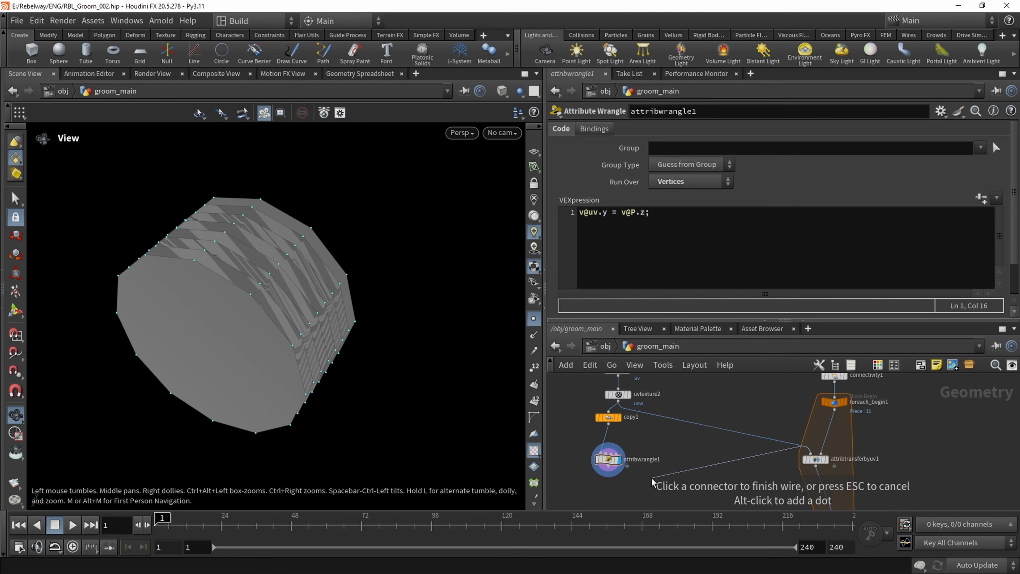
pyautogui.click(609, 467)
# Display the attribtransferbyuv1 node, frame its geometry and inspect the transferred circles from several angles
pyautogui.moveTo(718, 463); pyautogui.dragTo(619, 396, button='middle')
pyautogui.scroll(1, 703, 398)
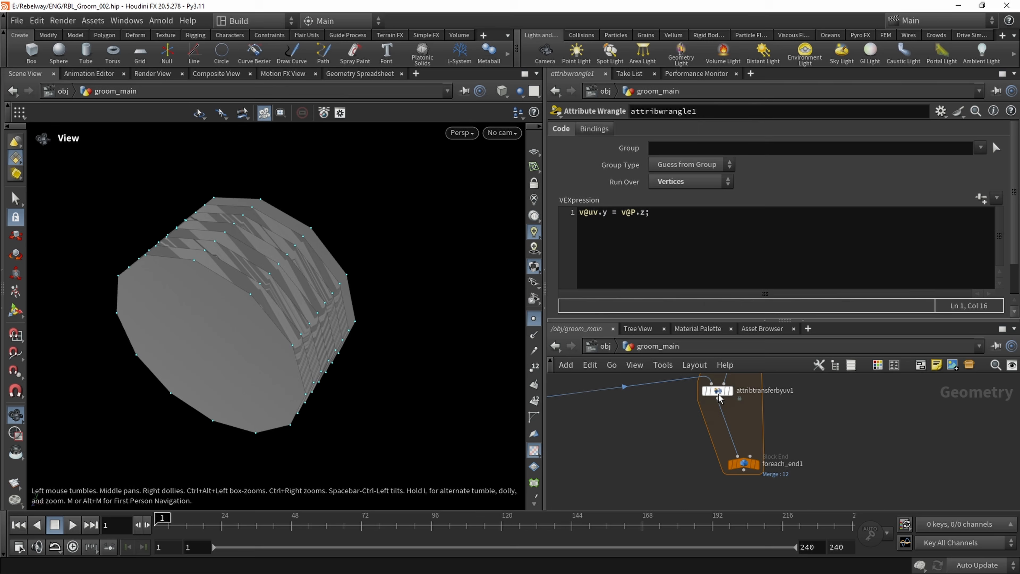
pyautogui.click(731, 397)
pyautogui.press('f')
pyautogui.moveTo(283, 346); pyautogui.dragTo(351, 304)
pyautogui.moveTo(361, 356); pyautogui.dragTo(269, 305)
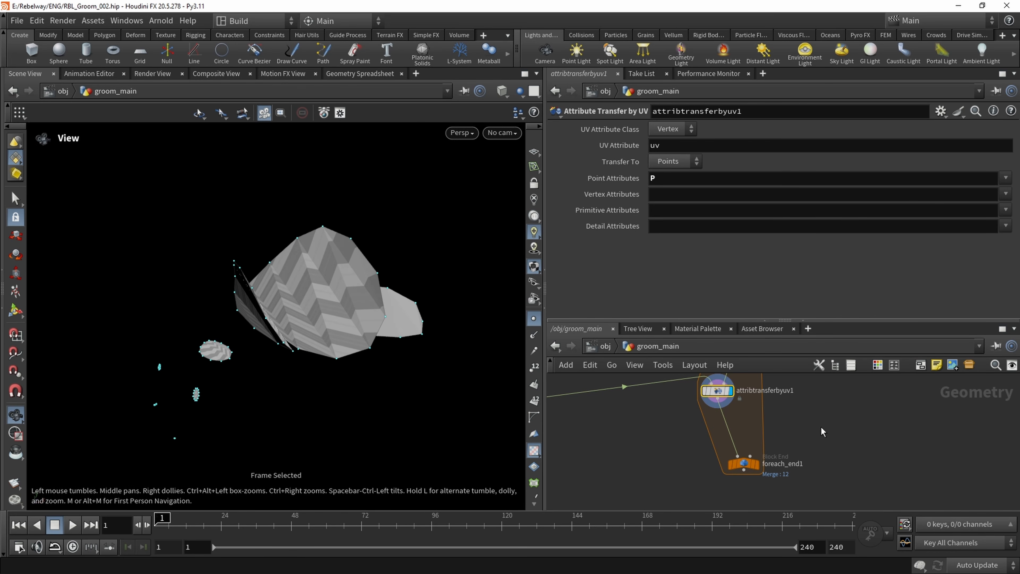
# Template foreach_begin1 as a wireframe overlay, turn off point display and compare the circles with the hair tube
pyautogui.moveTo(821, 427); pyautogui.dragTo(815, 494, button='middle')
pyautogui.click(749, 403)
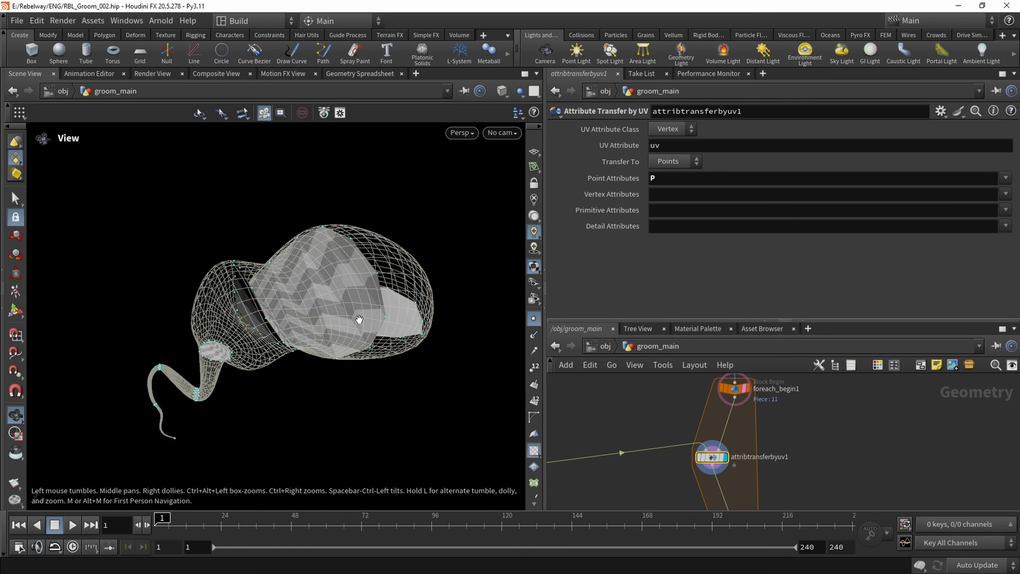
pyautogui.moveTo(309, 324); pyautogui.dragTo(355, 321)
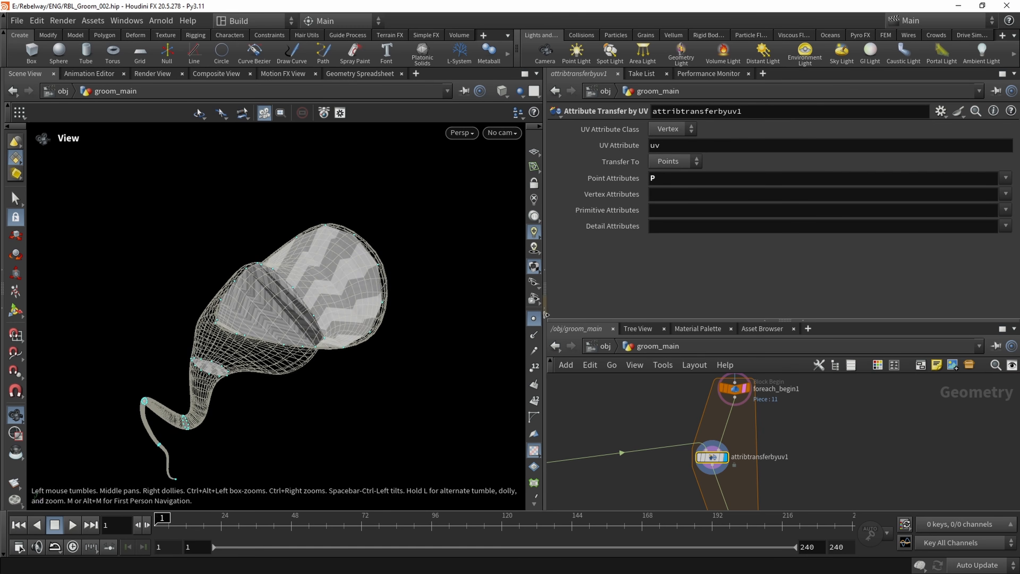
pyautogui.click(534, 317)
pyautogui.moveTo(371, 307); pyautogui.dragTo(375, 298, button='middle')
pyautogui.moveTo(375, 298); pyautogui.dragTo(399, 251)
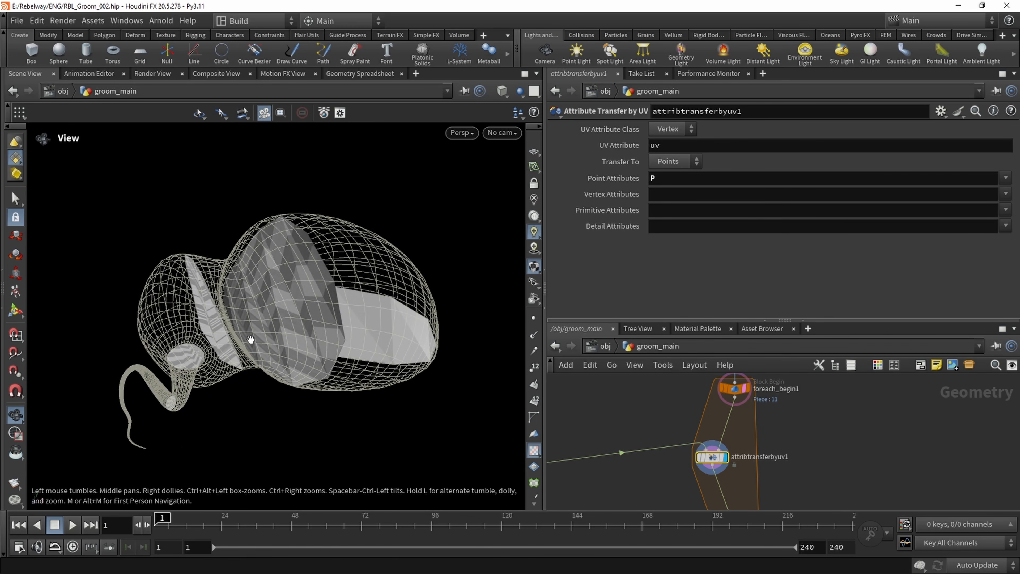
pyautogui.moveTo(324, 329); pyautogui.dragTo(285, 339)
# Color the copy1 node purple in the network
pyautogui.moveTo(639, 414); pyautogui.dragTo(620, 438, button='middle')
pyautogui.scroll(-3, 626, 417)
pyautogui.scroll(1, 674, 409)
pyautogui.scroll(1, 657, 442)
pyautogui.click(621, 438)
pyautogui.press('c')
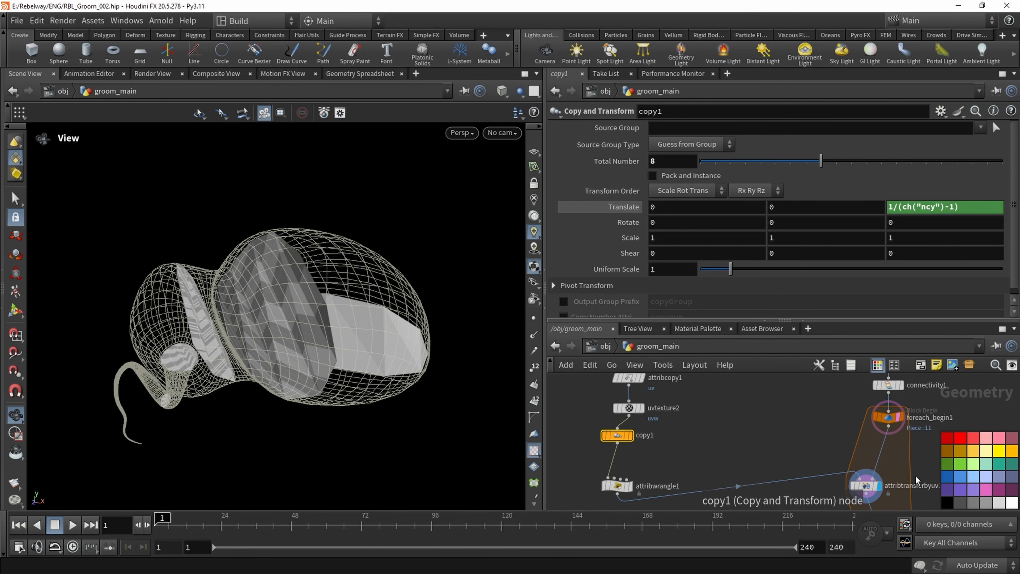
pyautogui.click(946, 489)
pyautogui.moveTo(705, 435); pyautogui.dragTo(695, 453, button='middle')
pyautogui.press('c')
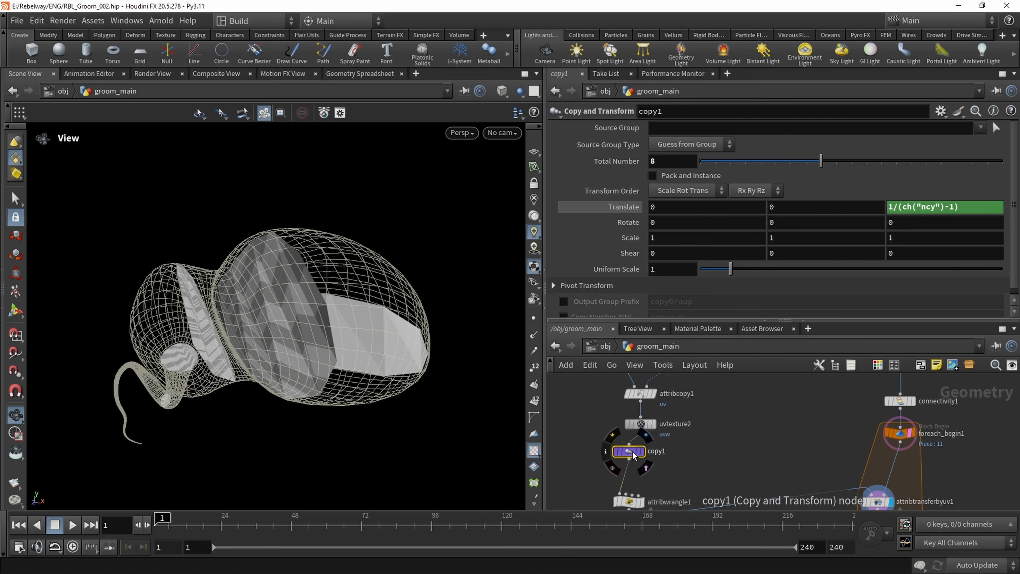
# Save the scene file
pyautogui.scroll(-5, 706, 450)
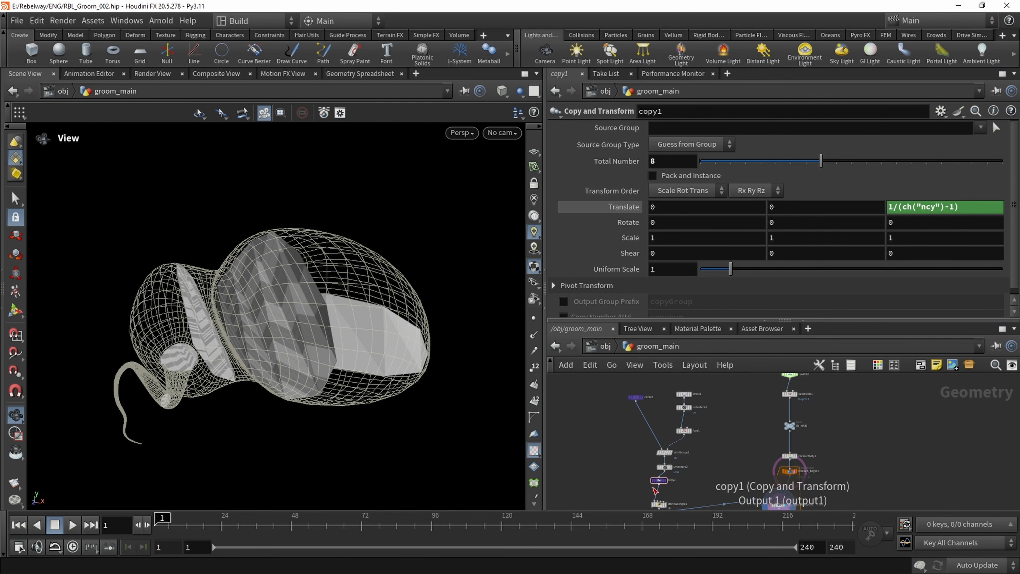
pyautogui.scroll(5, 660, 478)
pyautogui.hotkey('ctrl', 's')
# Try raising copy1's Total Number to 20, 26 and 43 while inspecting how the circles fill the hair tube
pyautogui.click(619, 433)
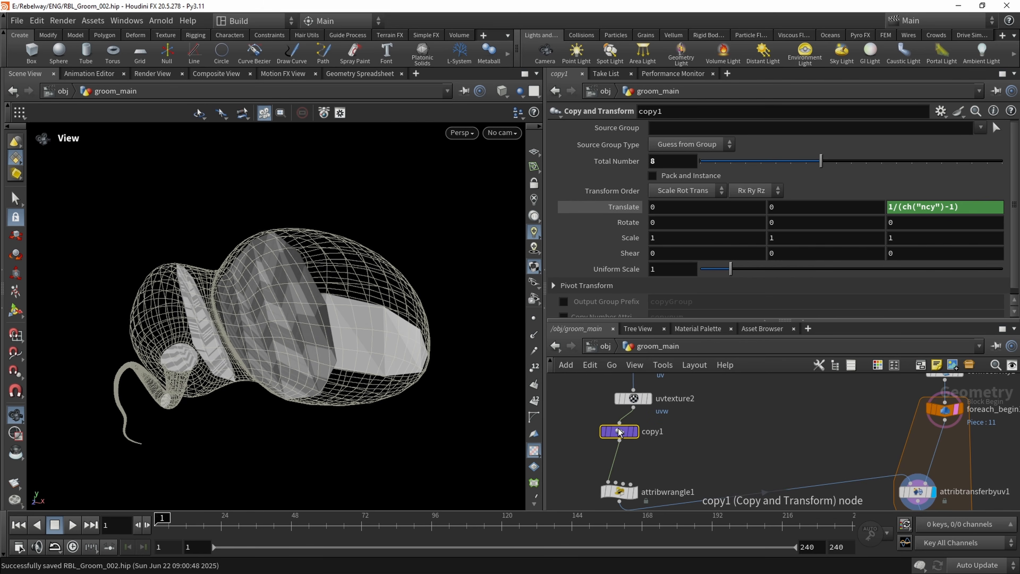
pyautogui.moveTo(830, 168); pyautogui.dragTo(1004, 168)
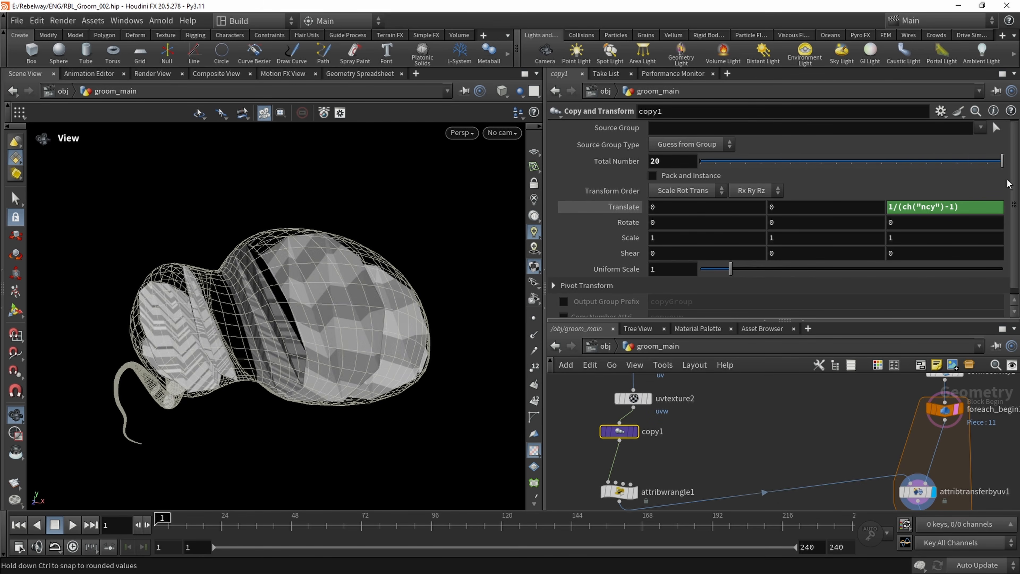
pyautogui.moveTo(681, 162); pyautogui.dragTo(685, 167, button='middle')
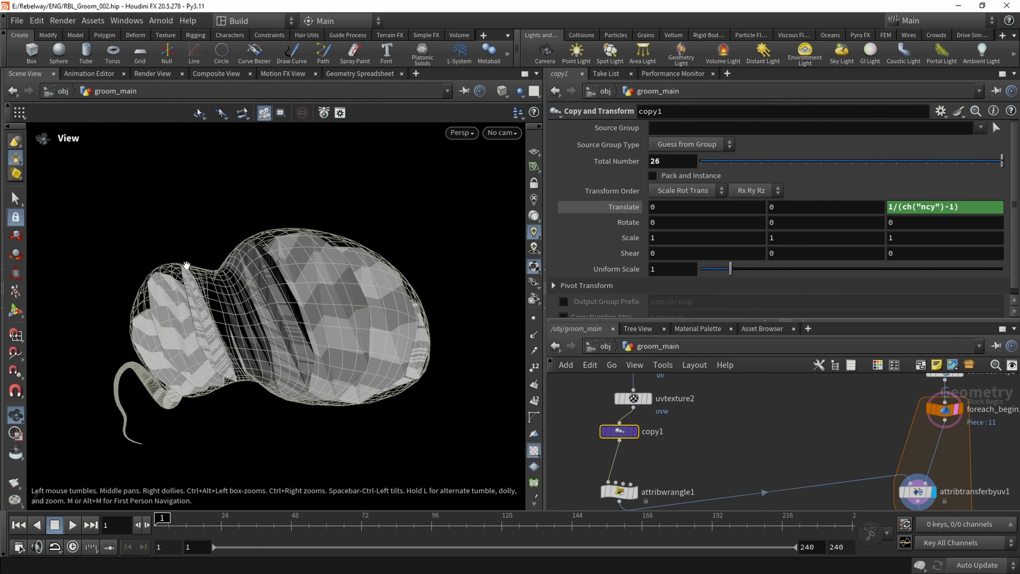
pyautogui.moveTo(187, 266); pyautogui.dragTo(334, 281)
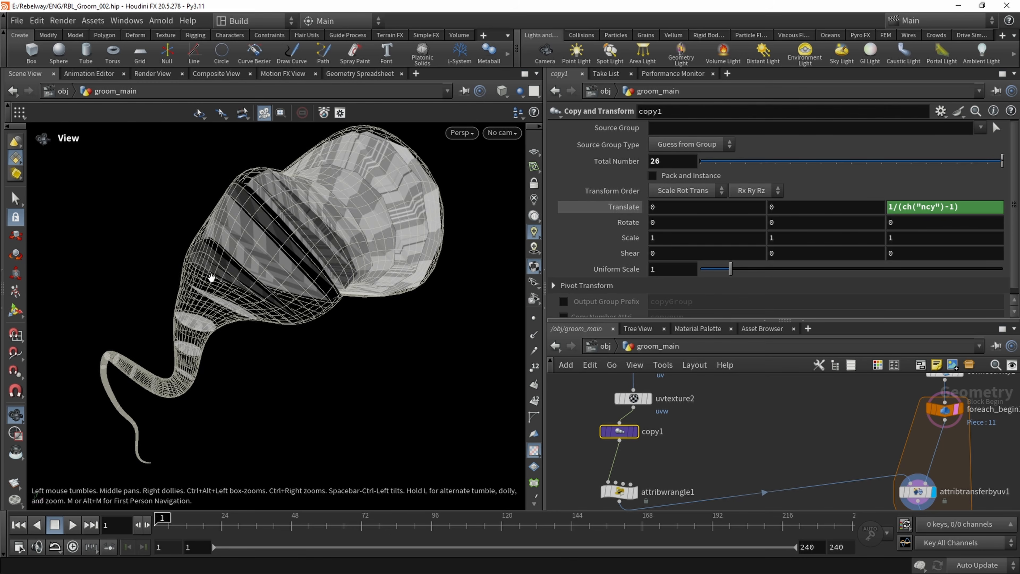
pyautogui.moveTo(211, 277); pyautogui.dragTo(229, 263)
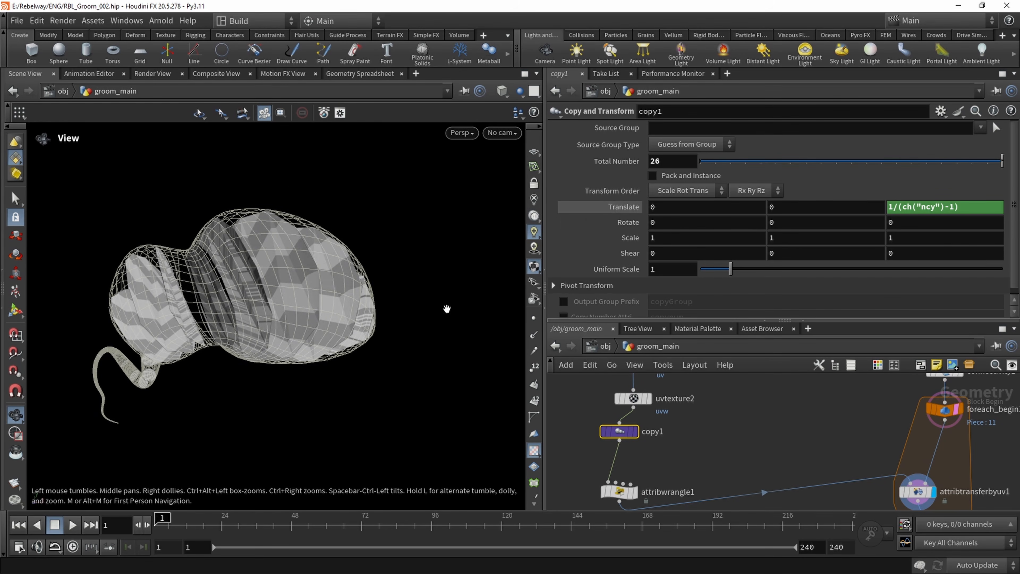
pyautogui.moveTo(996, 160)
pyautogui.mouseDown()
pyautogui.moveTo(840, 160)
pyautogui.moveTo(1004, 160)
pyautogui.mouseUp()
pyautogui.moveTo(665, 162); pyautogui.dragTo(804, 173, button='middle')
# Set the circle2 node's Divisions to 8
pyautogui.moveTo(706, 424); pyautogui.dragTo(702, 506, button='middle')
pyautogui.scroll(-1, 702, 506)
pyautogui.moveTo(717, 407); pyautogui.dragTo(709, 480, button='middle')
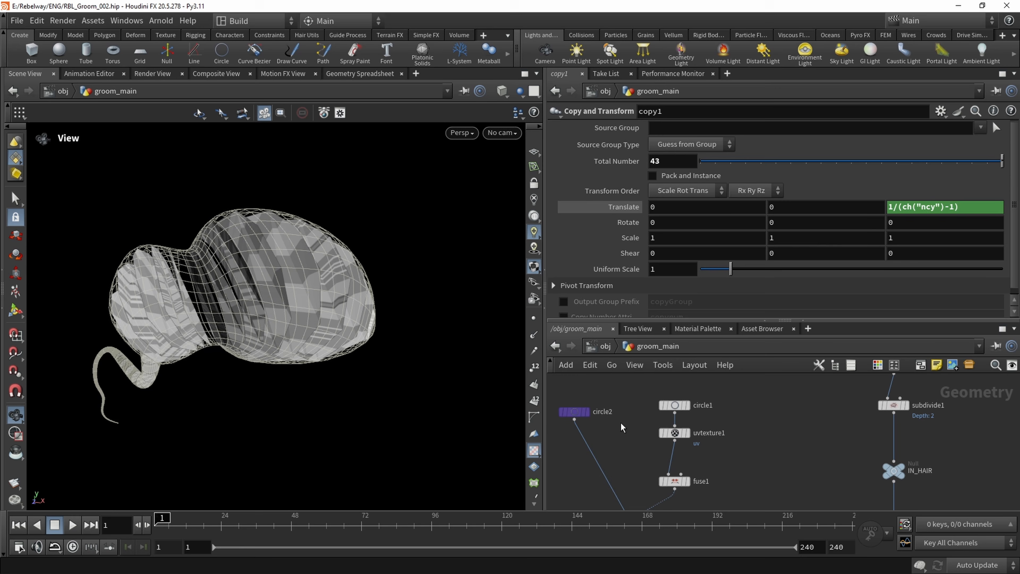
pyautogui.click(574, 411)
pyautogui.moveTo(766, 246); pyautogui.dragTo(852, 245)
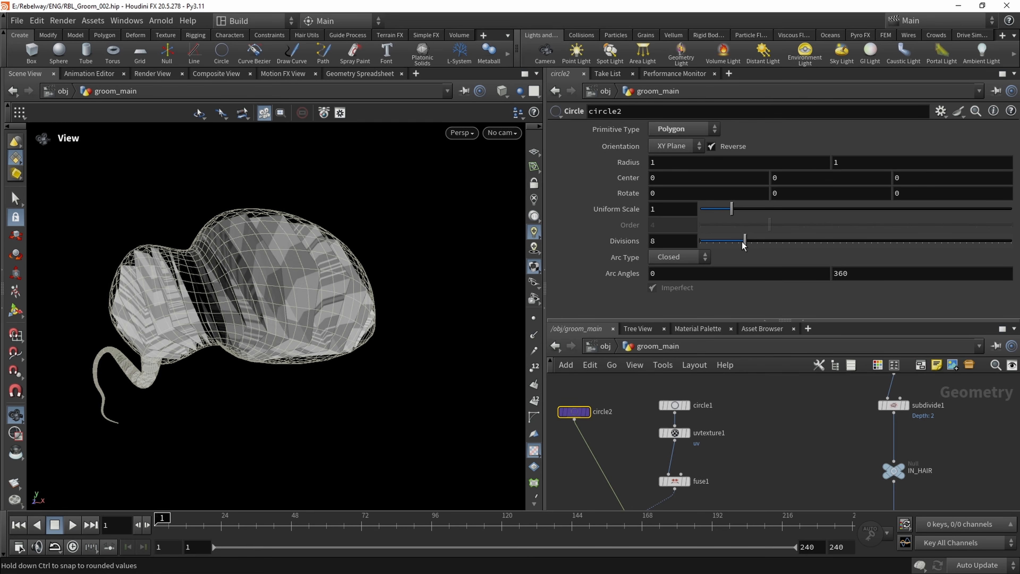
# Lower copy1's Total Number to 15, inspect the circles inside the hair tube, and raise the number again
pyautogui.scroll(-1, 727, 442)
pyautogui.moveTo(727, 458); pyautogui.dragTo(728, 386, button='middle')
pyautogui.moveTo(718, 449); pyautogui.dragTo(725, 384, button='middle')
pyautogui.scroll(1, 658, 430)
pyautogui.click(649, 420)
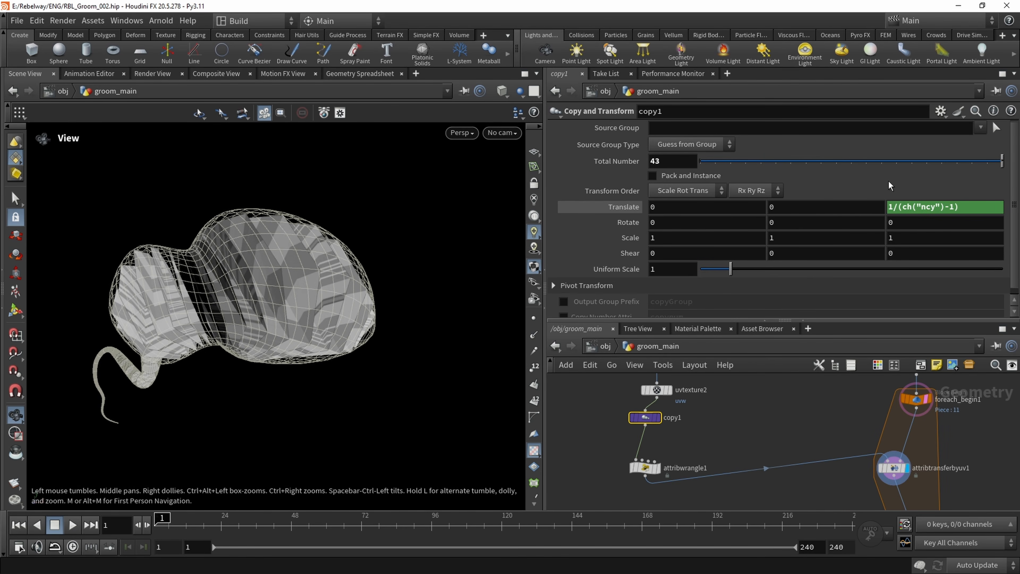
pyautogui.moveTo(1001, 160); pyautogui.dragTo(926, 168)
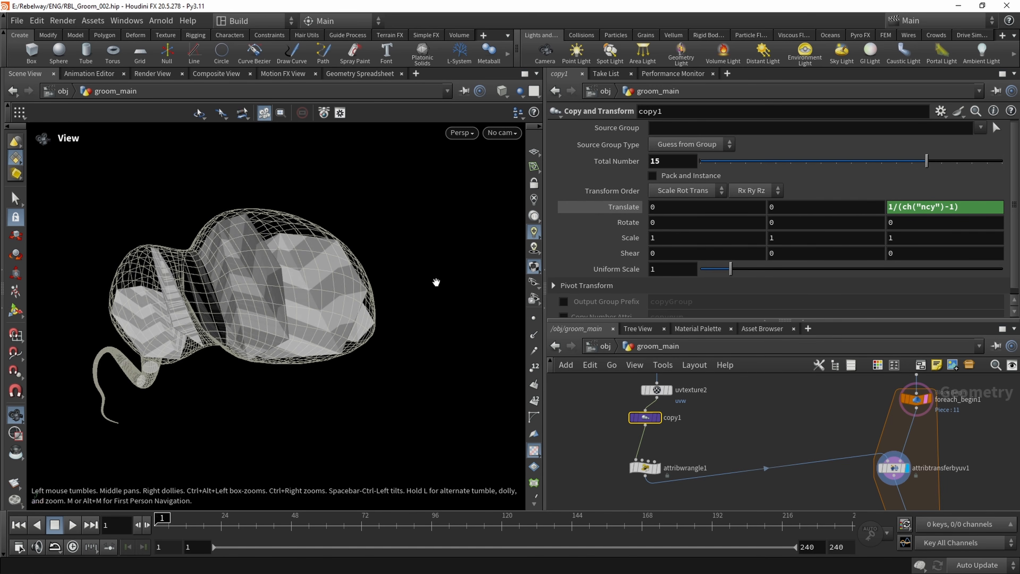
pyautogui.moveTo(436, 282); pyautogui.dragTo(202, 278)
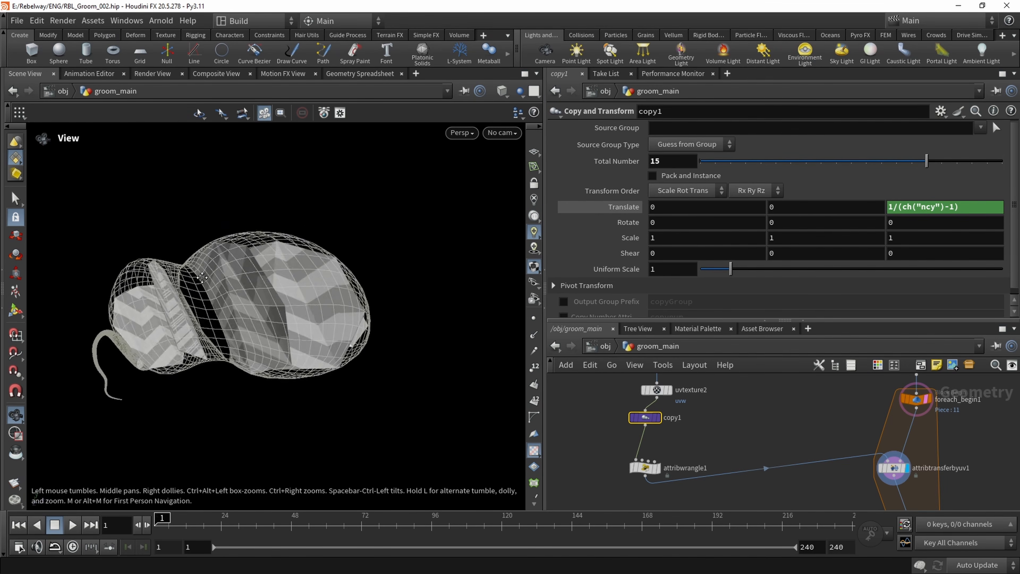
pyautogui.scroll(3, 202, 277)
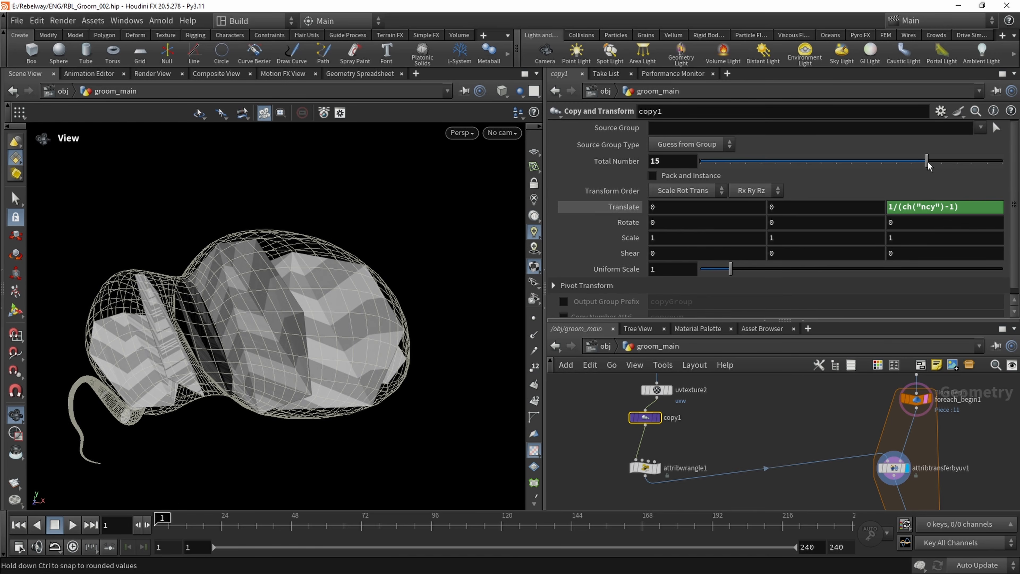
pyautogui.moveTo(928, 166); pyautogui.dragTo(1002, 165)
pyautogui.moveTo(398, 219); pyautogui.dragTo(275, 274)
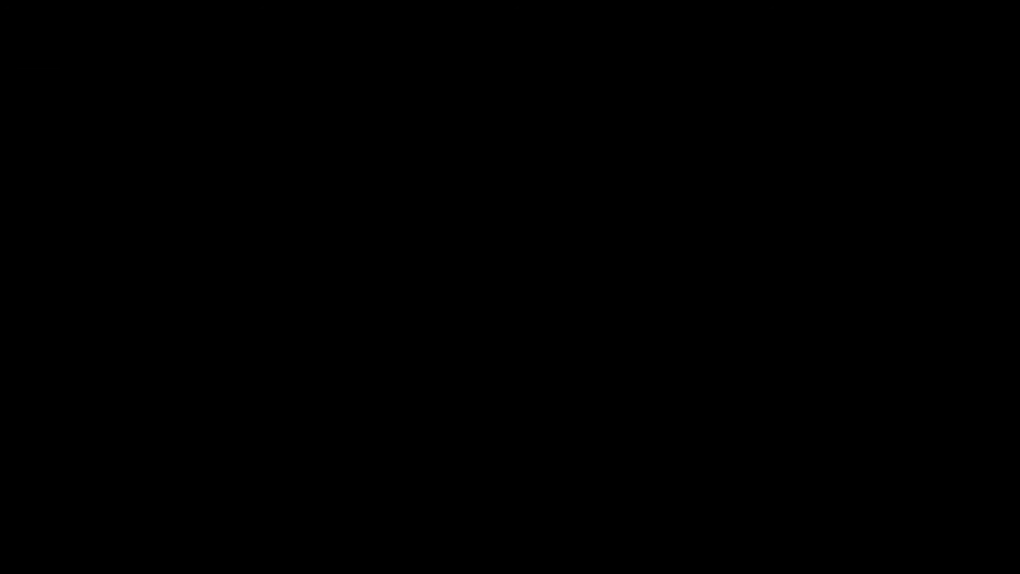
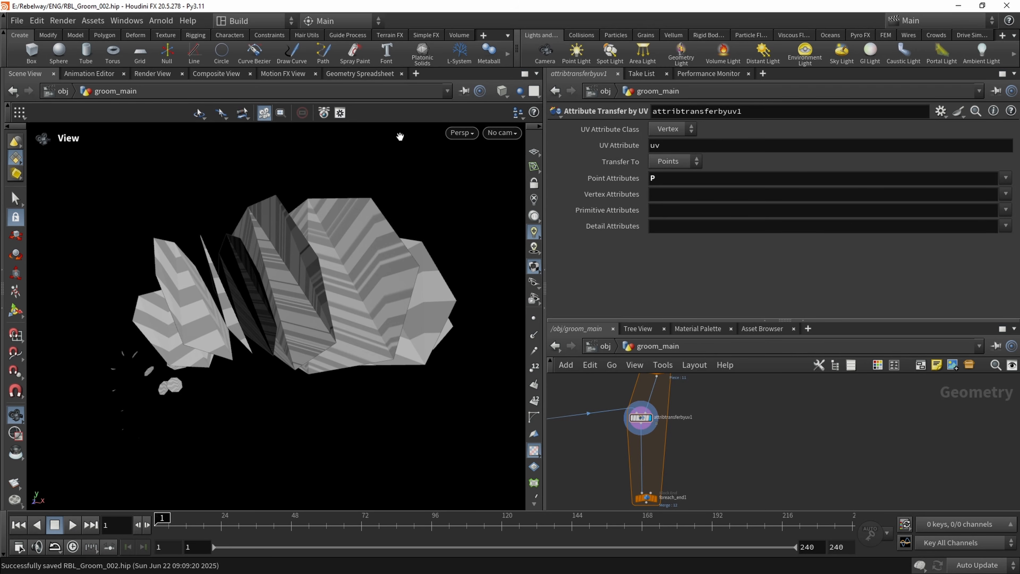
# Switch the viewport to UV view, show the uvw attribute, and return to the perspective view of the circles
pyautogui.click(502, 132)
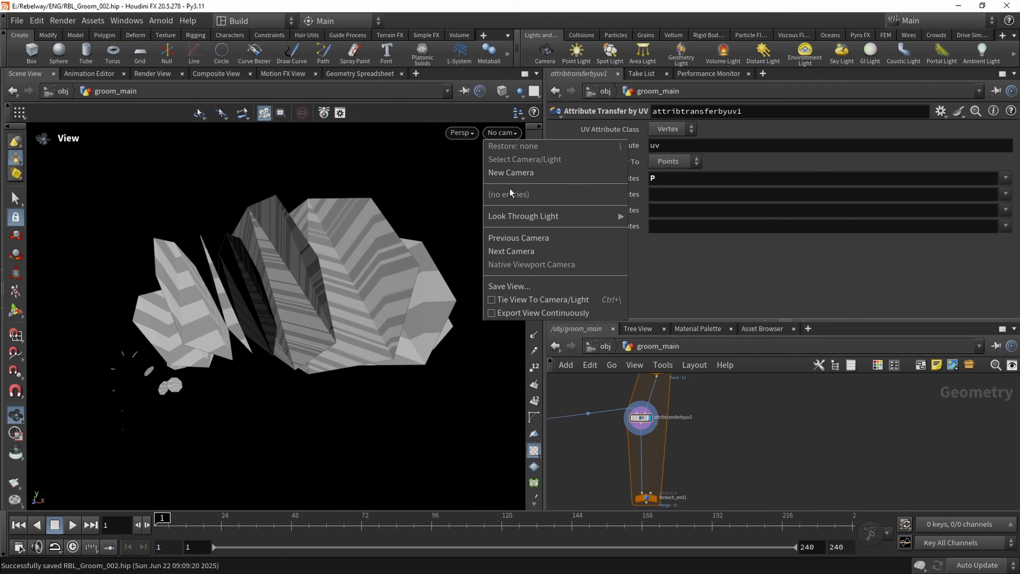
pyautogui.click(461, 133)
pyautogui.moveTo(474, 161)
pyautogui.click(557, 212)
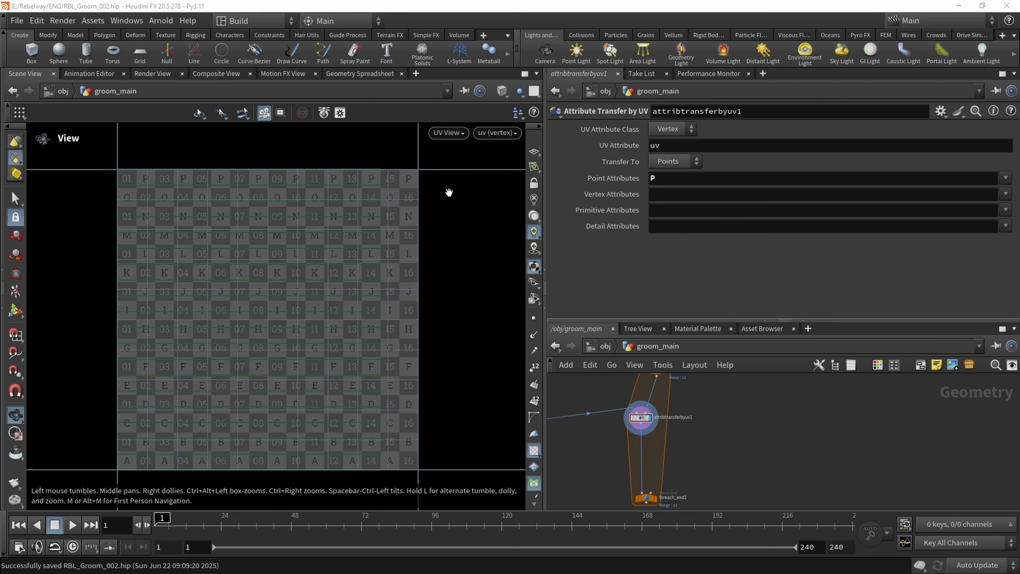
pyautogui.click(487, 134)
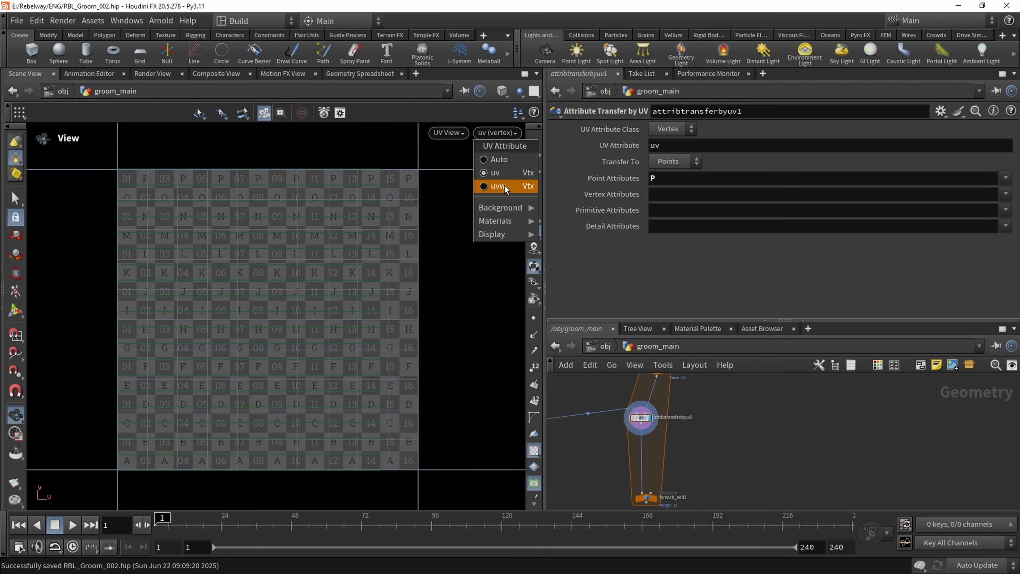
pyautogui.click(499, 189)
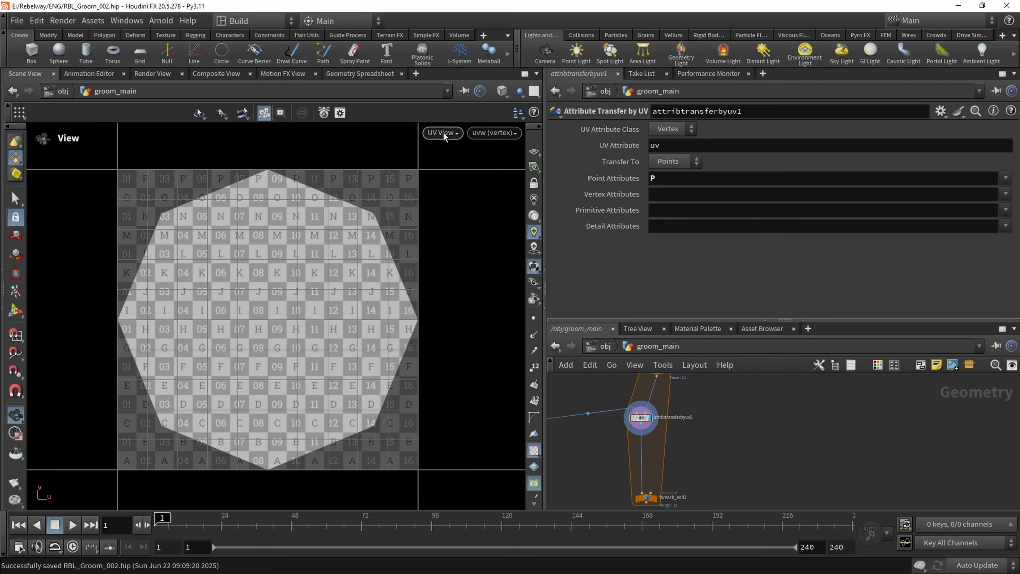
pyautogui.click(443, 132)
pyautogui.click(458, 160)
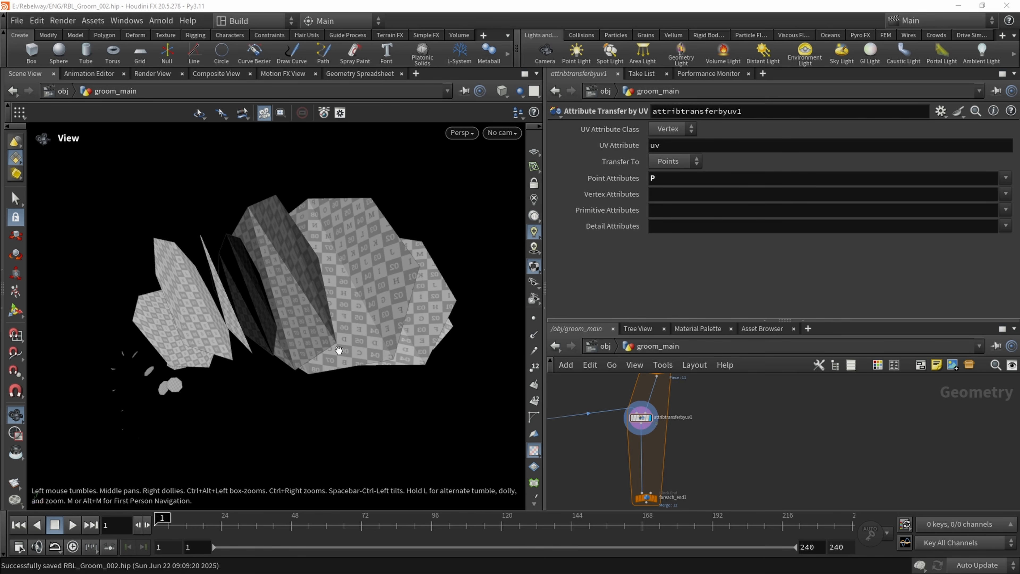
pyautogui.moveTo(362, 289)
pyautogui.mouseDown()
pyautogui.moveTo(253, 296)
pyautogui.moveTo(357, 293)
pyautogui.mouseUp()
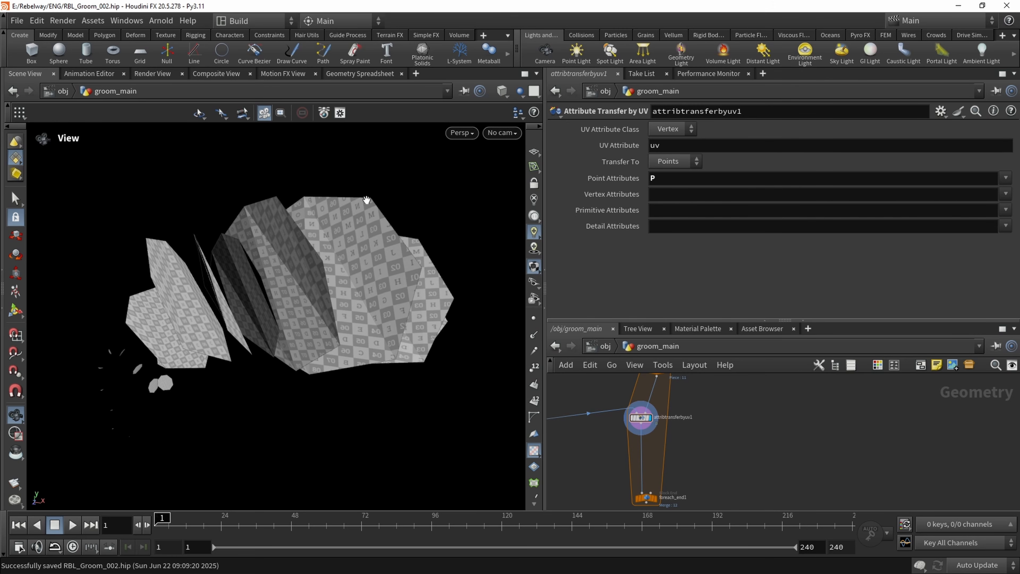
# Try a Scatter node fed by attribtransferbyuv1 and display its points
pyautogui.moveTo(659, 447); pyautogui.dragTo(644, 405, button='middle')
pyautogui.scroll(-1, 643, 406)
pyautogui.scroll(2, 644, 422)
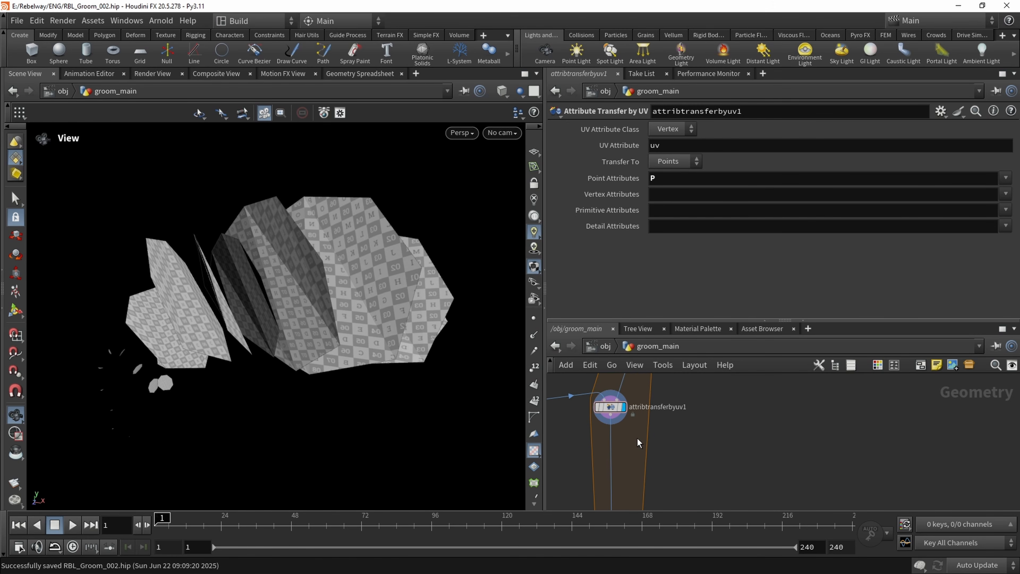
pyautogui.press('Tab')
pyautogui.write('s')
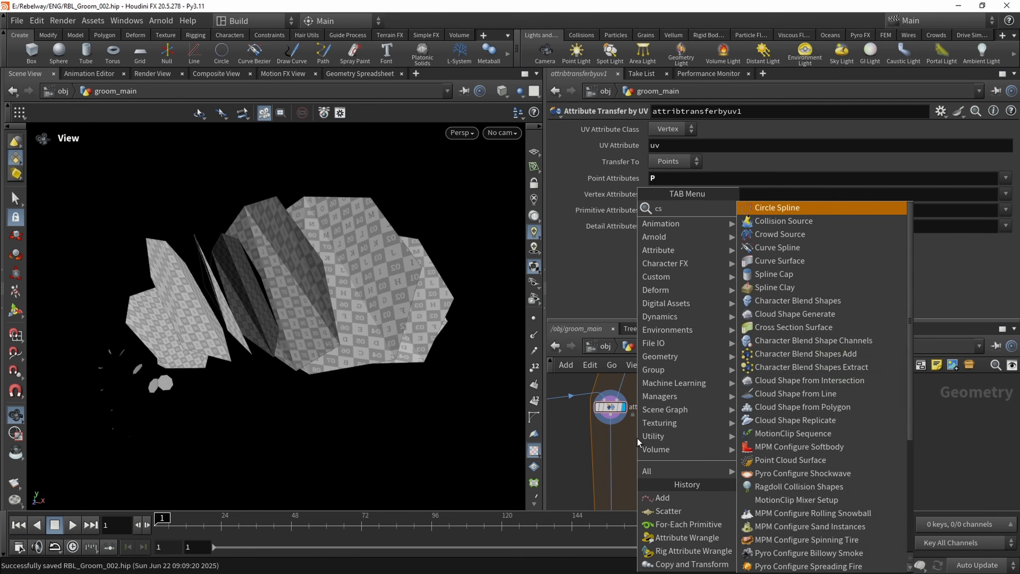
pyautogui.write('catt')
pyautogui.press('Return')
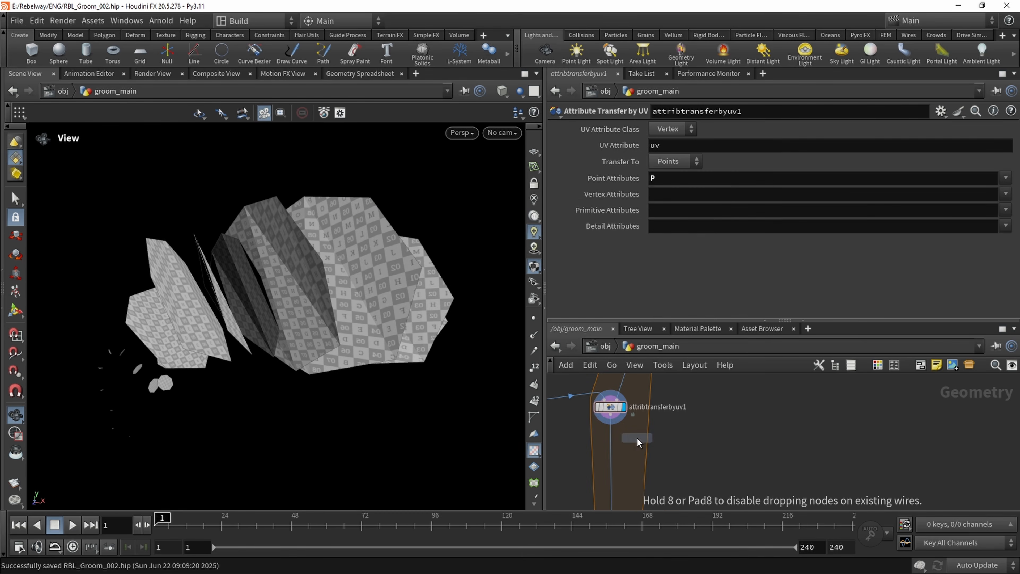
pyautogui.click(637, 438)
pyautogui.moveTo(636, 428); pyautogui.dragTo(606, 410)
pyautogui.click(653, 438)
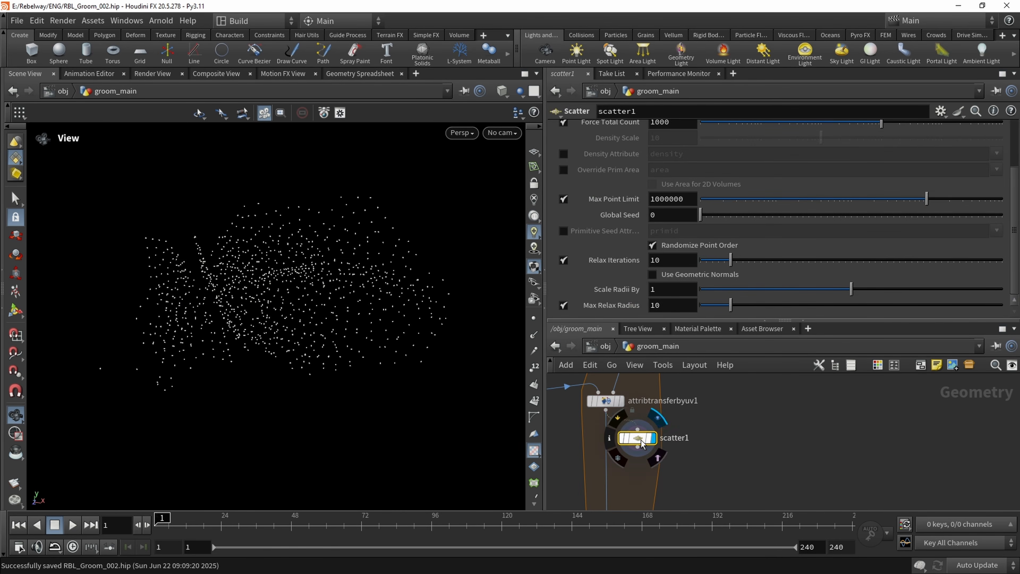
pyautogui.moveTo(640, 439); pyautogui.dragTo(683, 447)
# Inspect from several angles how the scattered points spread over the stacked circles
pyautogui.moveTo(173, 264); pyautogui.dragTo(289, 252)
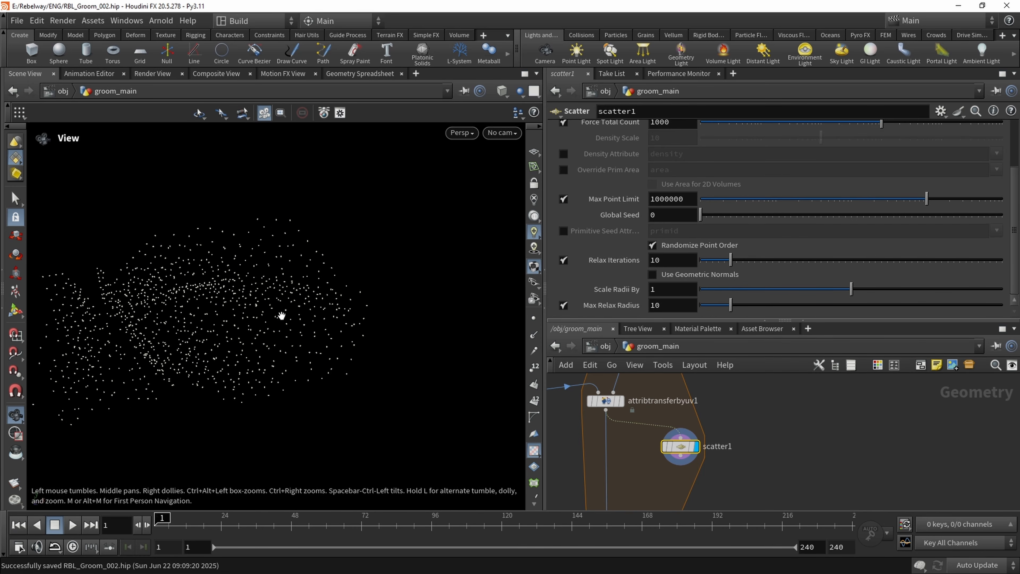
pyautogui.moveTo(281, 316); pyautogui.dragTo(349, 305)
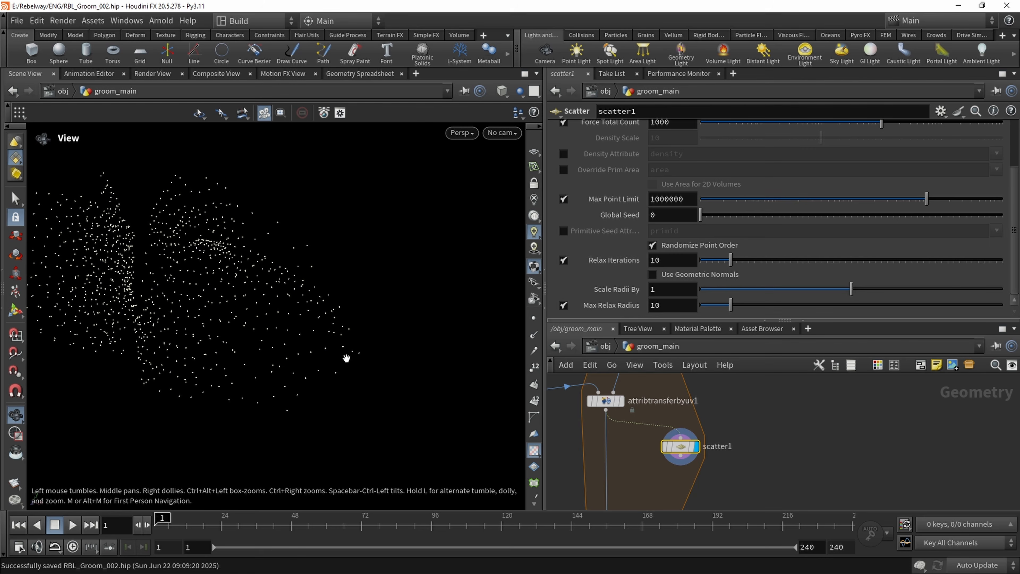
pyautogui.moveTo(346, 358); pyautogui.dragTo(273, 293)
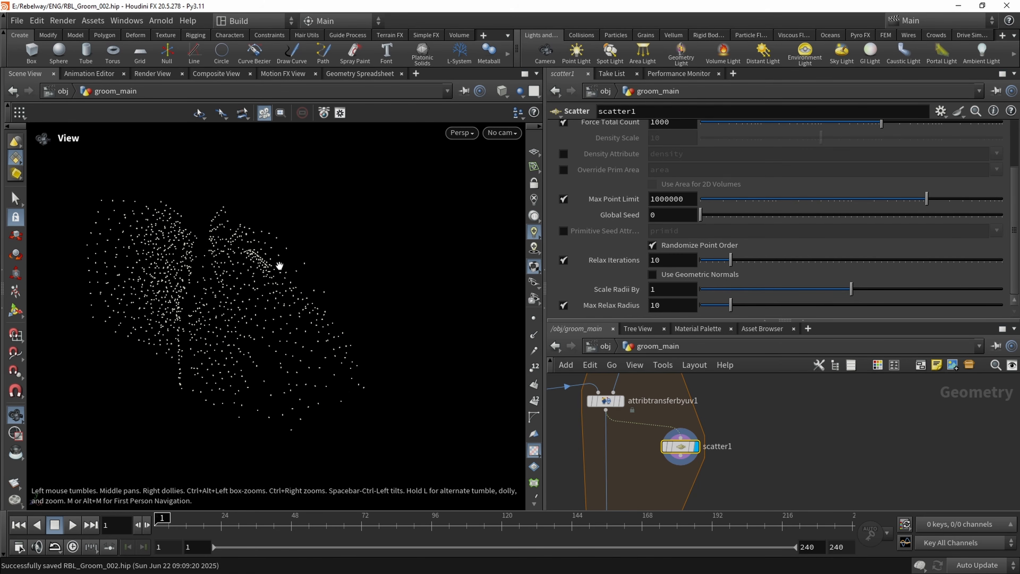
pyautogui.moveTo(289, 363); pyautogui.dragTo(326, 289)
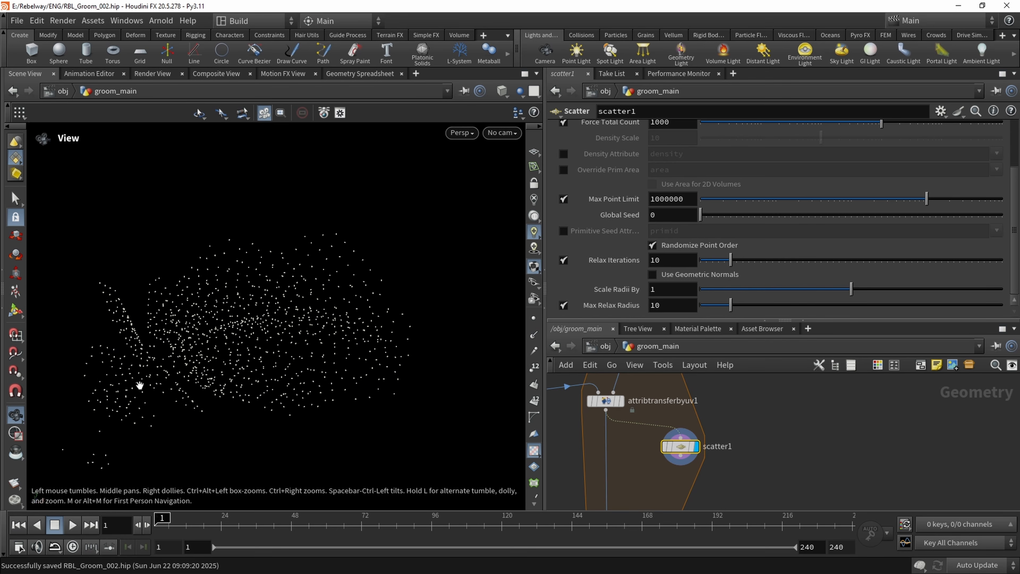
pyautogui.moveTo(358, 313); pyautogui.dragTo(332, 336)
# Display attribtransferbyuv1 to inspect the circle surfaces, and delete the Scatter node
pyautogui.click(621, 403)
pyautogui.scroll(-4, 331, 337)
pyautogui.moveTo(332, 336); pyautogui.dragTo(423, 322, button='middle')
pyautogui.moveTo(423, 321); pyautogui.dragTo(406, 328)
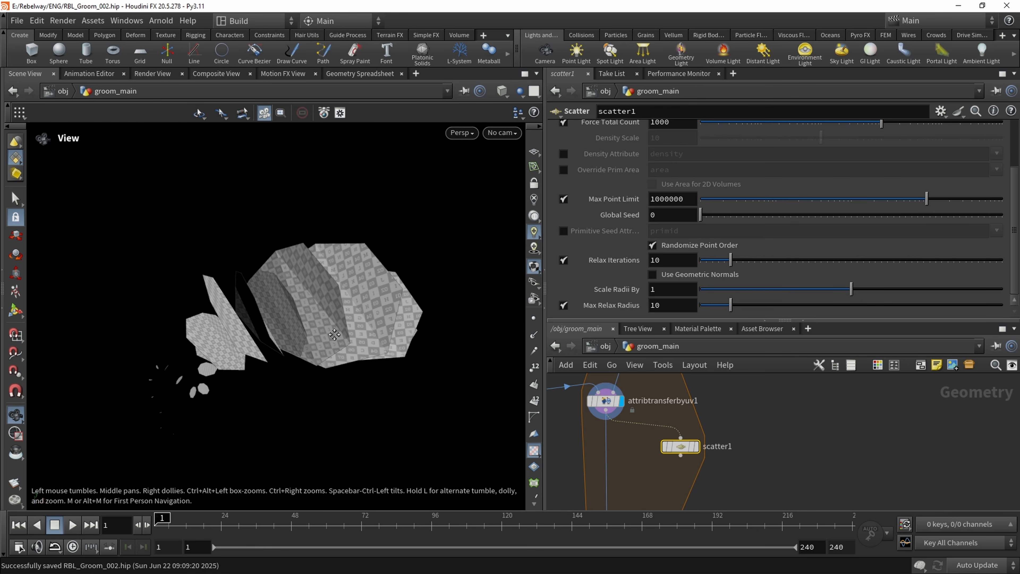
pyautogui.moveTo(406, 327); pyautogui.dragTo(384, 322, button='middle')
pyautogui.moveTo(675, 465); pyautogui.dragTo(669, 430, button='middle')
pyautogui.press('Delete')
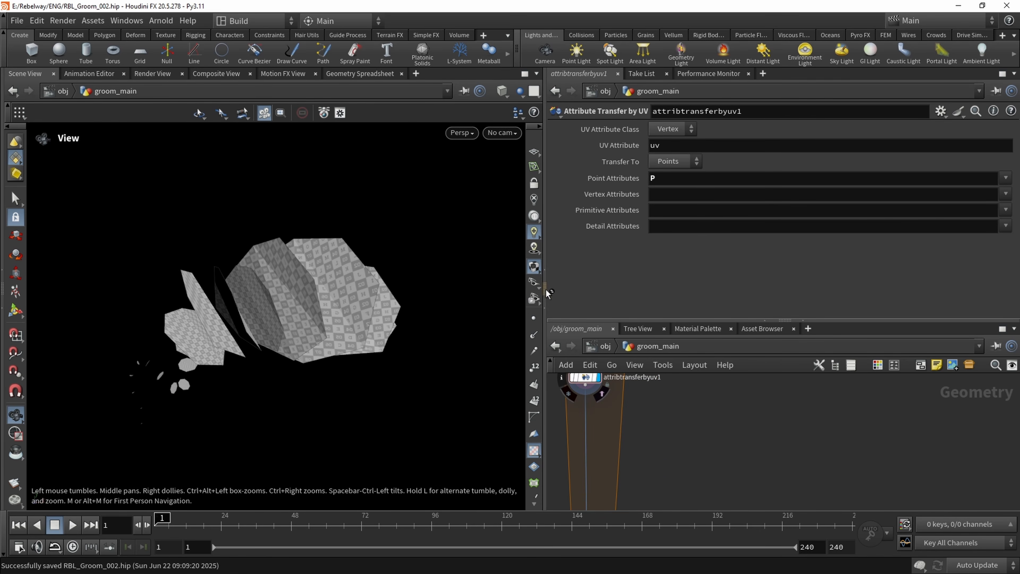
# Enlarge the network editor pane in both width and height
pyautogui.moveTo(544, 290); pyautogui.dragTo(466, 289)
pyautogui.moveTo(748, 322); pyautogui.dragTo(745, 223)
pyautogui.scroll(3, 643, 351)
# Try adding a For-Each Named Primitive block beside attribtransferbyuv1
pyautogui.press('Tab')
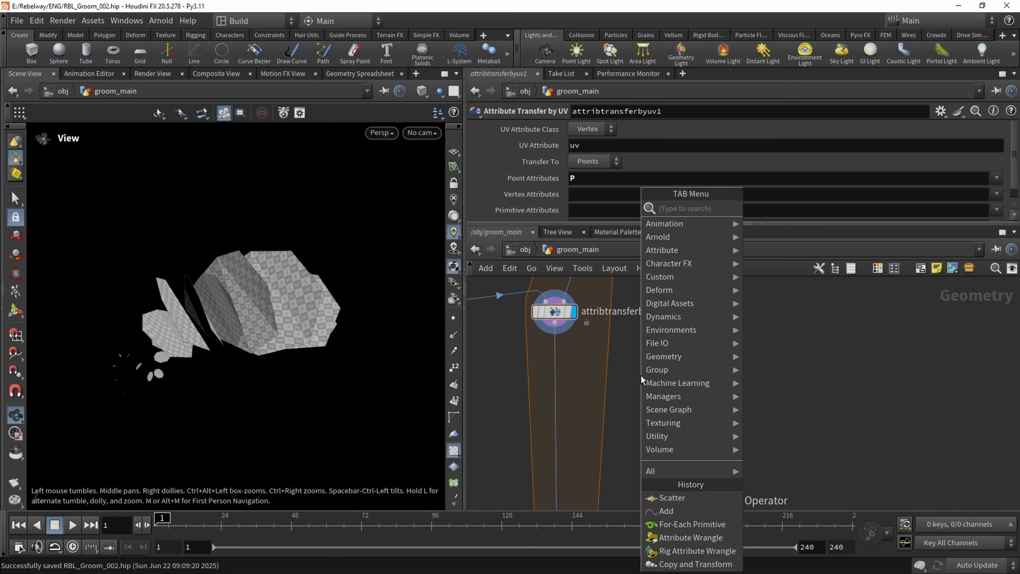
pyautogui.write('for')
pyautogui.press('Down')
pyautogui.press('Down')
pyautogui.press('Down')
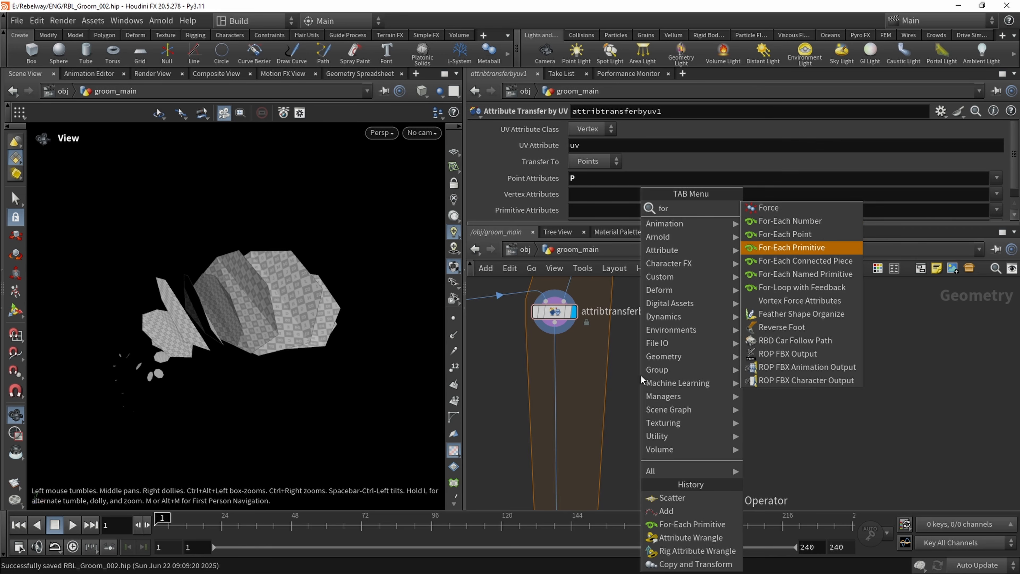
pyautogui.press('Down')
pyautogui.press('Down')
pyautogui.press('Return')
pyautogui.click(677, 363)
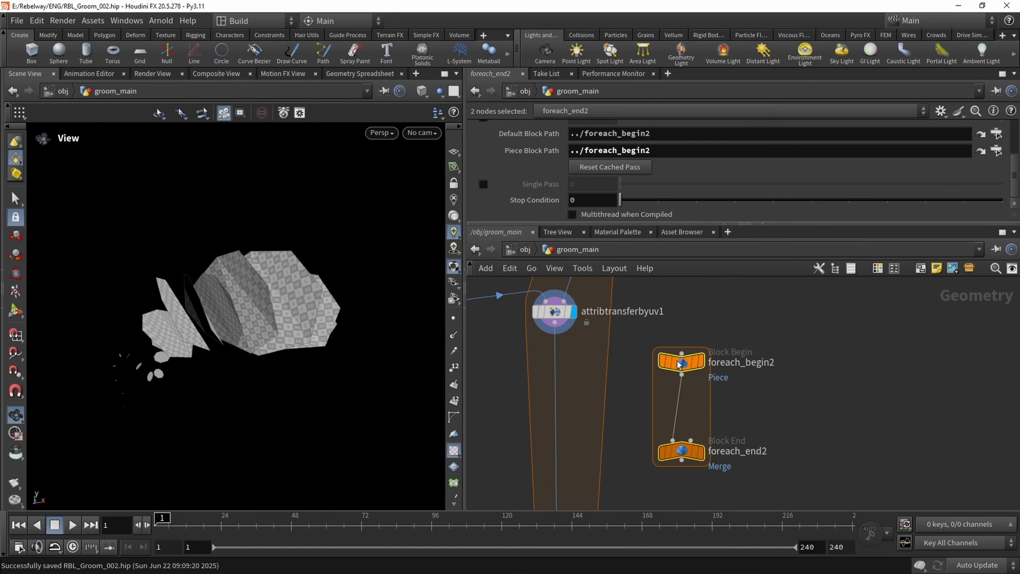
# Connect attribtransferbyuv1's output to foreach_begin2 and display foreach_end2
pyautogui.click(640, 337)
pyautogui.click(682, 353)
pyautogui.click(554, 322)
pyautogui.moveTo(773, 395); pyautogui.dragTo(742, 380, button='middle')
pyautogui.scroll(1, 675, 441)
pyautogui.click(676, 406)
pyautogui.click(647, 435)
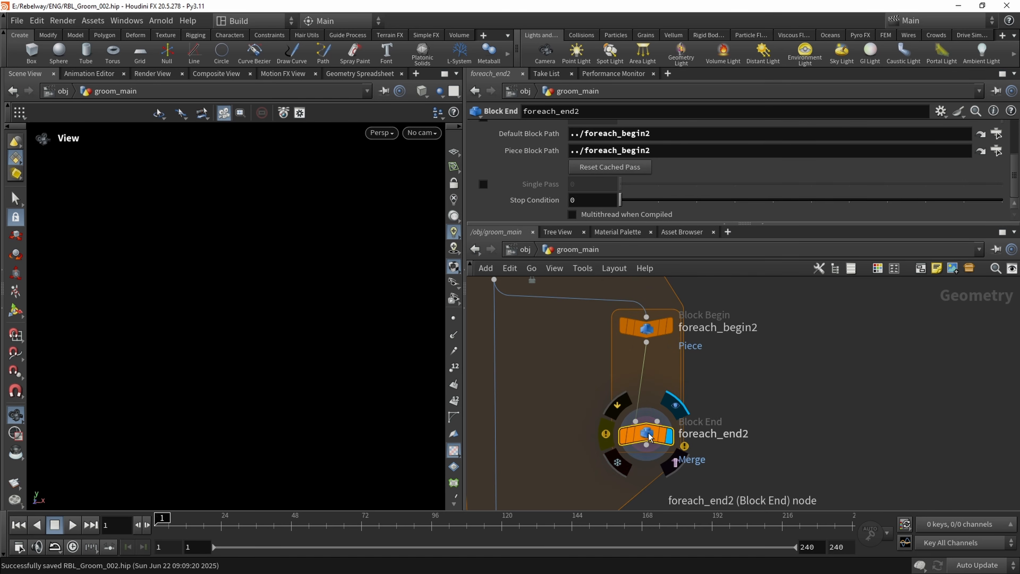
# Read the warning in foreach_end2's node info, and delete the For-Each Named Primitive block
pyautogui.click(606, 434)
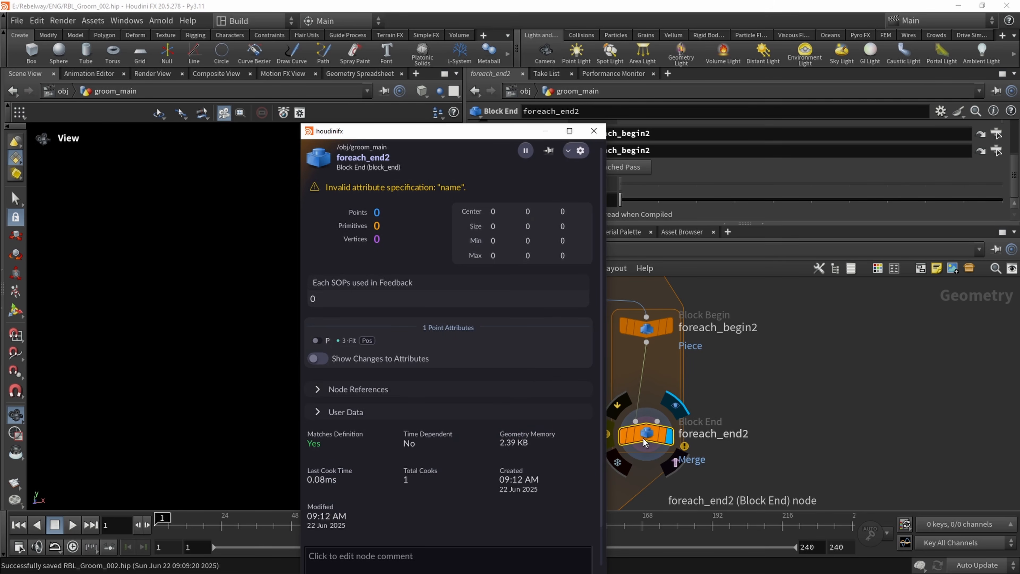
pyautogui.click(644, 438)
pyautogui.scroll(-1, 730, 378)
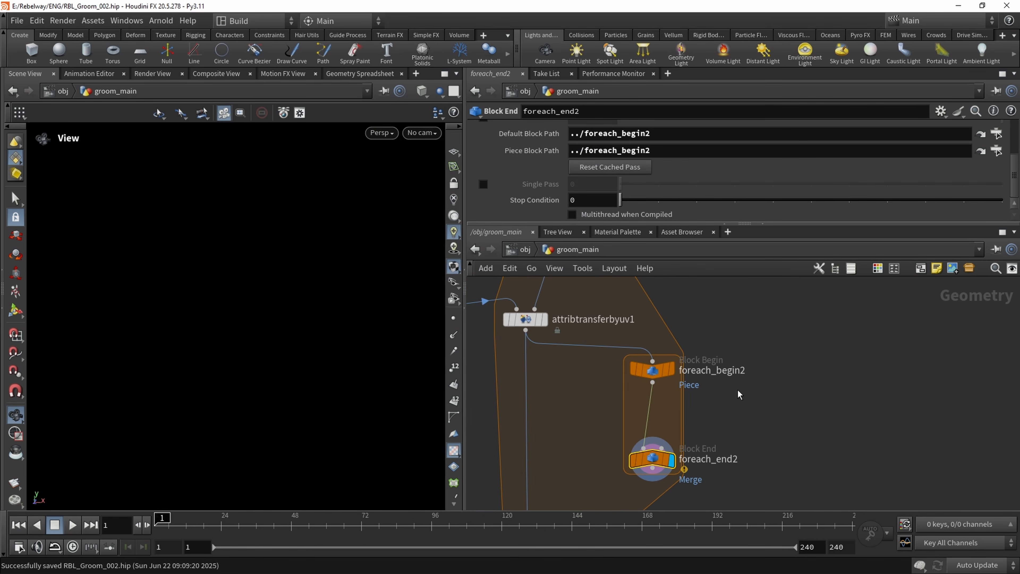
pyautogui.scroll(-1, 754, 449)
pyautogui.moveTo(758, 483); pyautogui.dragTo(621, 349)
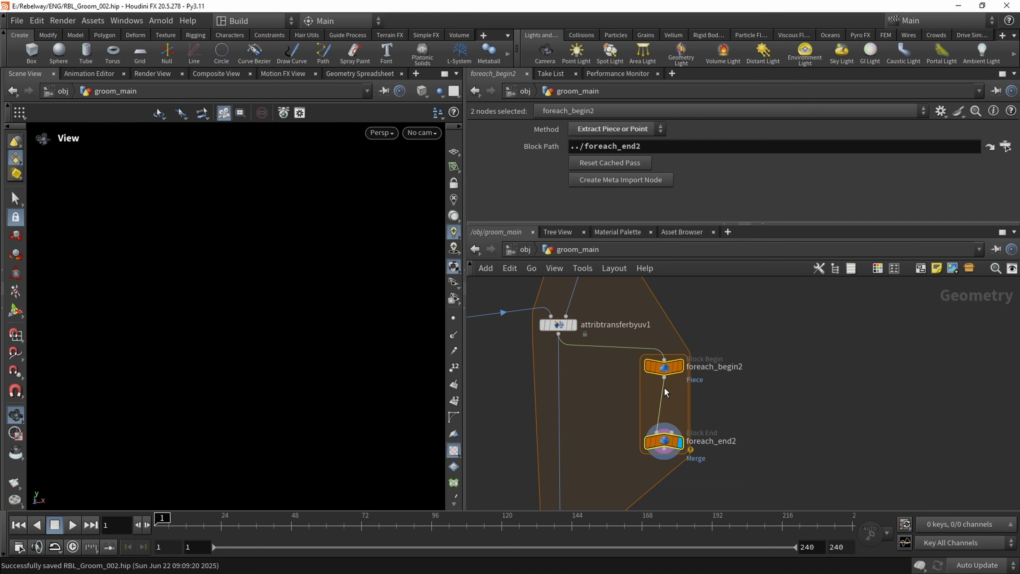
pyautogui.press('Delete')
# Add a For-Each Primitive block beside attribtransferbyuv1
pyautogui.press('Tab')
pyautogui.write('foreac')
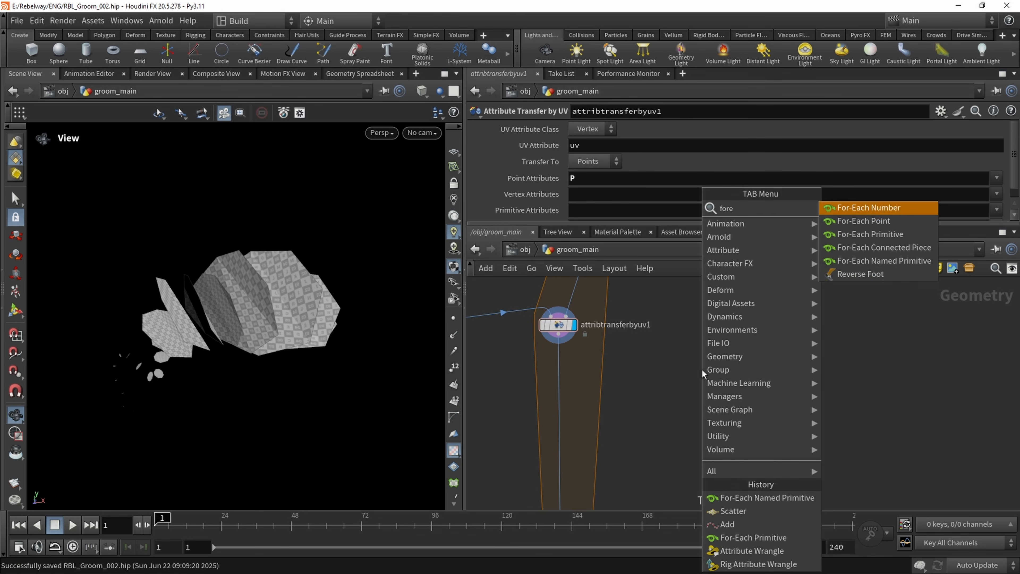
pyautogui.press('Down')
pyautogui.press('Down')
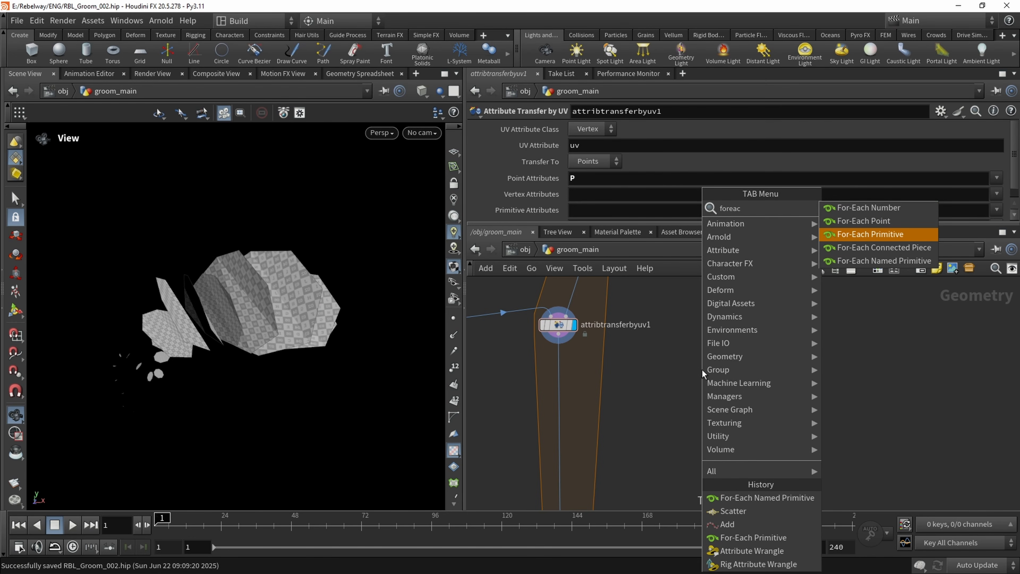
pyautogui.press('Return')
pyautogui.click(705, 392)
pyautogui.click(692, 344)
# Wire attribtransferbyuv1 into the For-Each Primitive block's begin node and display the block's end node
pyautogui.moveTo(651, 366); pyautogui.dragTo(661, 386, button='middle')
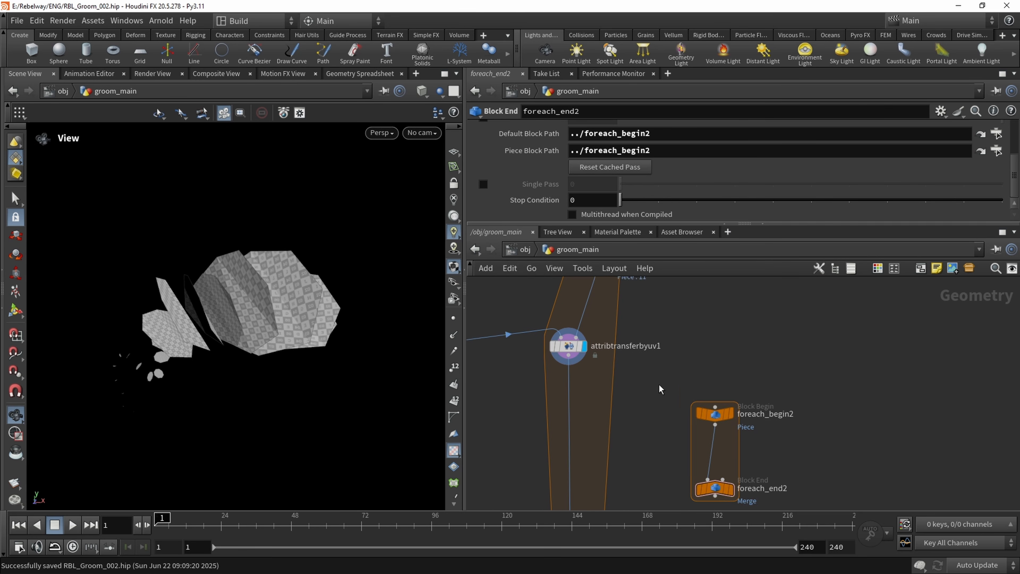
pyautogui.scroll(-2, 661, 386)
pyautogui.moveTo(705, 403); pyautogui.dragTo(584, 360)
pyautogui.click(719, 472)
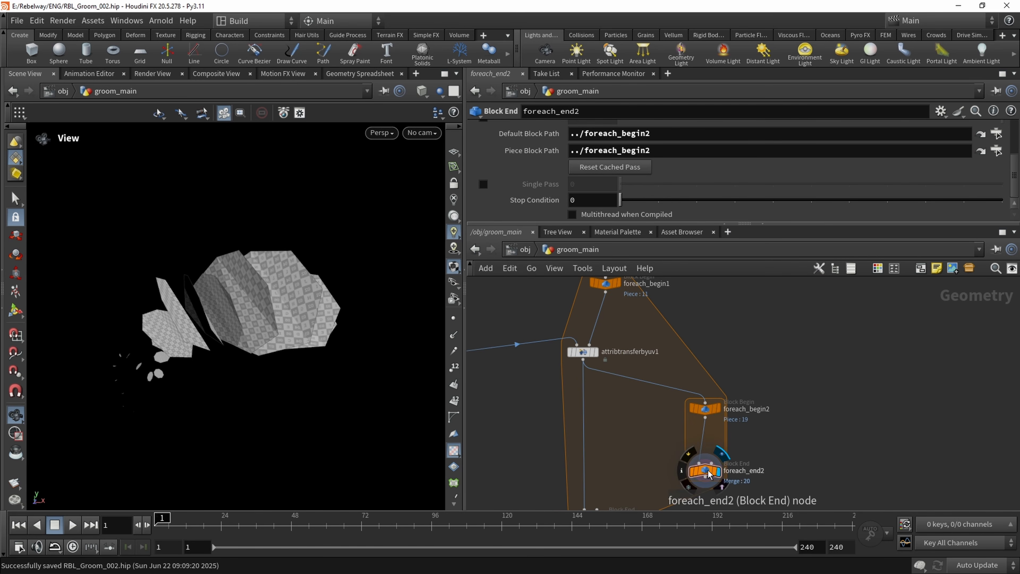
# Enable Single Pass at 0 on foreach_end2 and inspect the isolated circle
pyautogui.scroll(2, 690, 404)
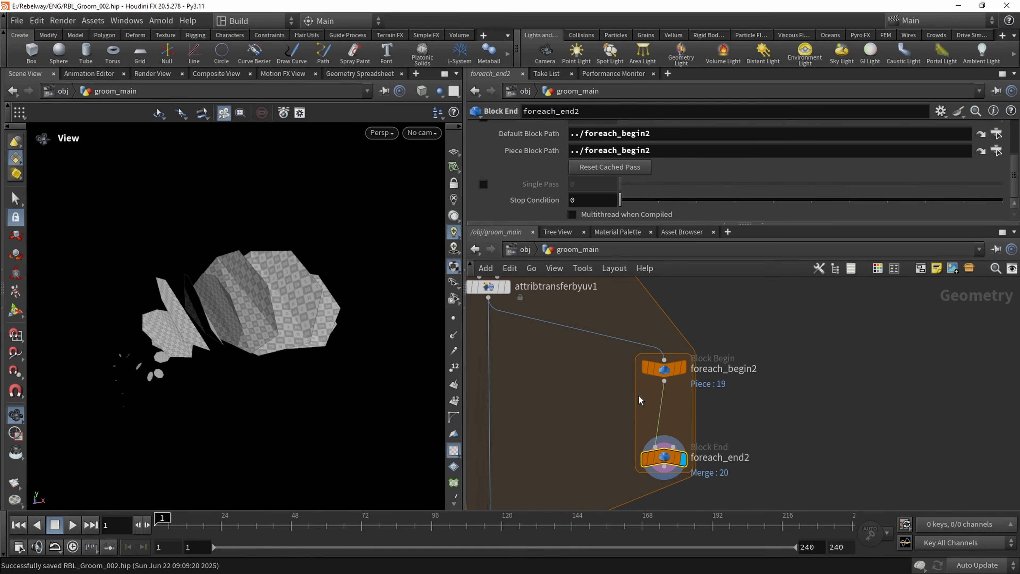
pyautogui.click(483, 184)
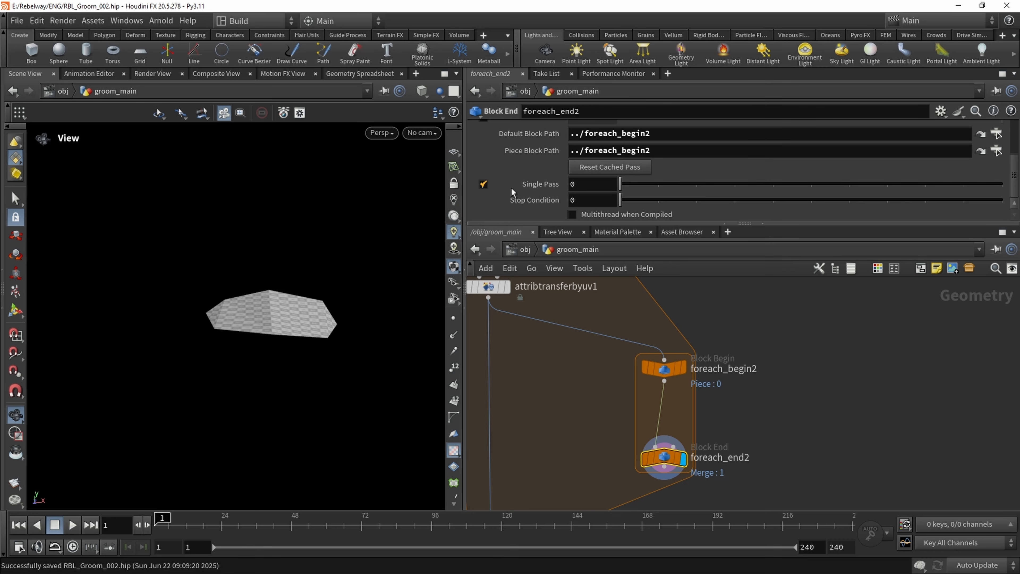
pyautogui.scroll(4, 307, 294)
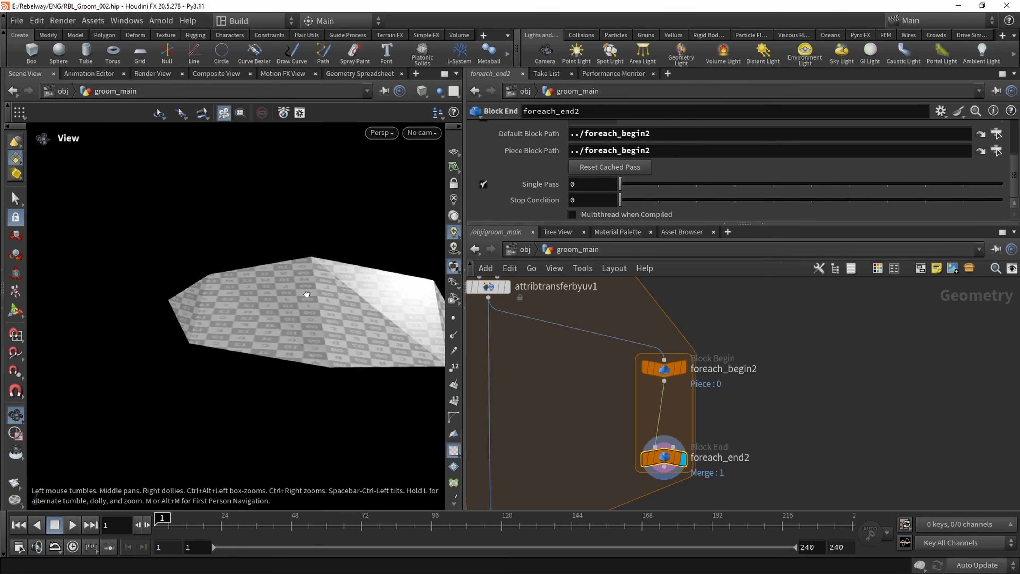
pyautogui.moveTo(307, 294); pyautogui.dragTo(202, 265)
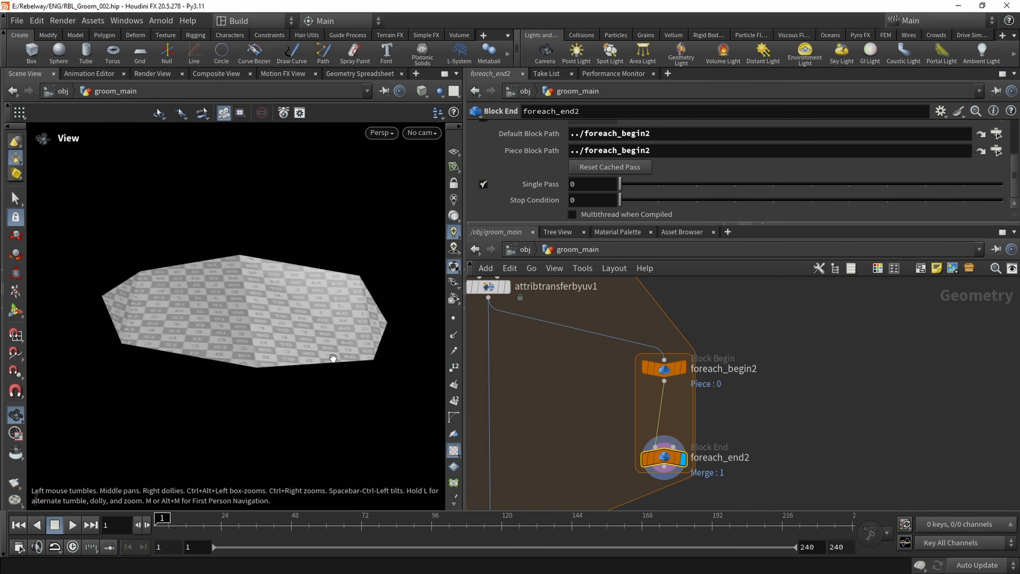
pyautogui.scroll(-3, 335, 324)
pyautogui.moveTo(245, 309)
pyautogui.mouseDown()
pyautogui.moveTo(218, 294)
pyautogui.moveTo(239, 303)
pyautogui.mouseUp()
# Make room above foreach_end2 and insert a Scatter node between foreach_begin2 and foreach_end2
pyautogui.moveTo(664, 451); pyautogui.dragTo(624, 417, button='middle')
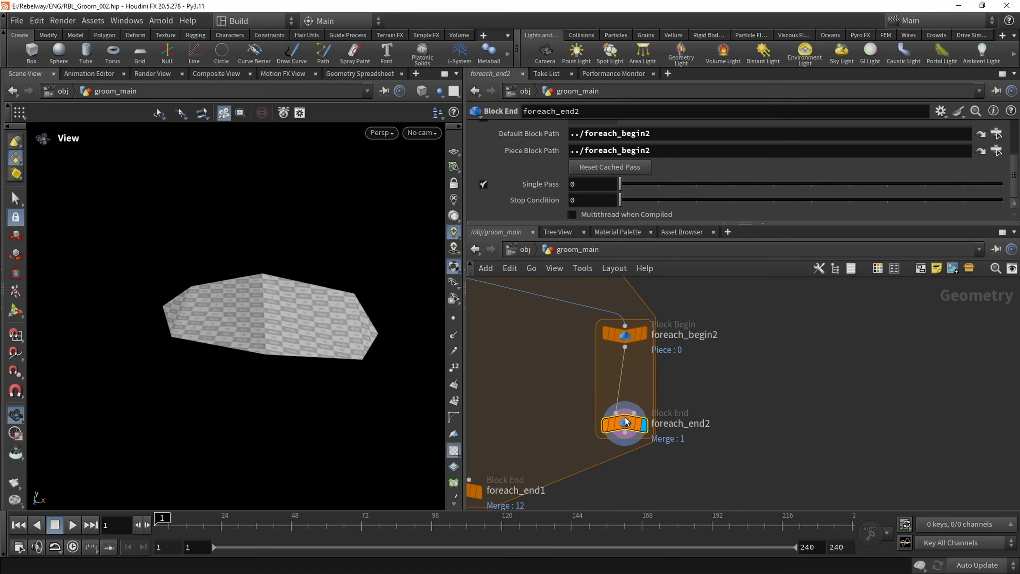
pyautogui.moveTo(625, 417); pyautogui.dragTo(624, 437)
pyautogui.press('Tab')
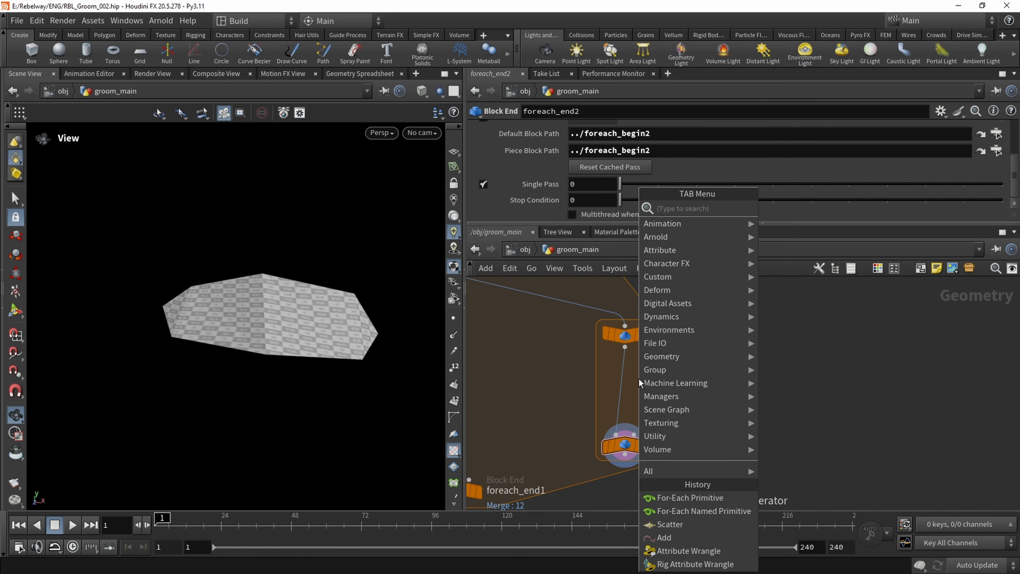
pyautogui.write('sc')
pyautogui.press('Return')
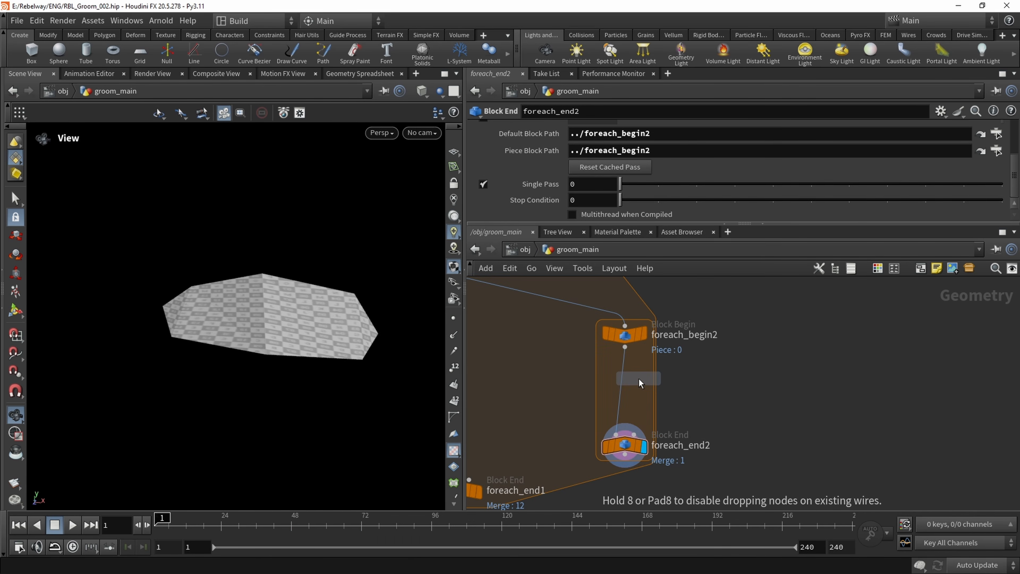
pyautogui.click(639, 382)
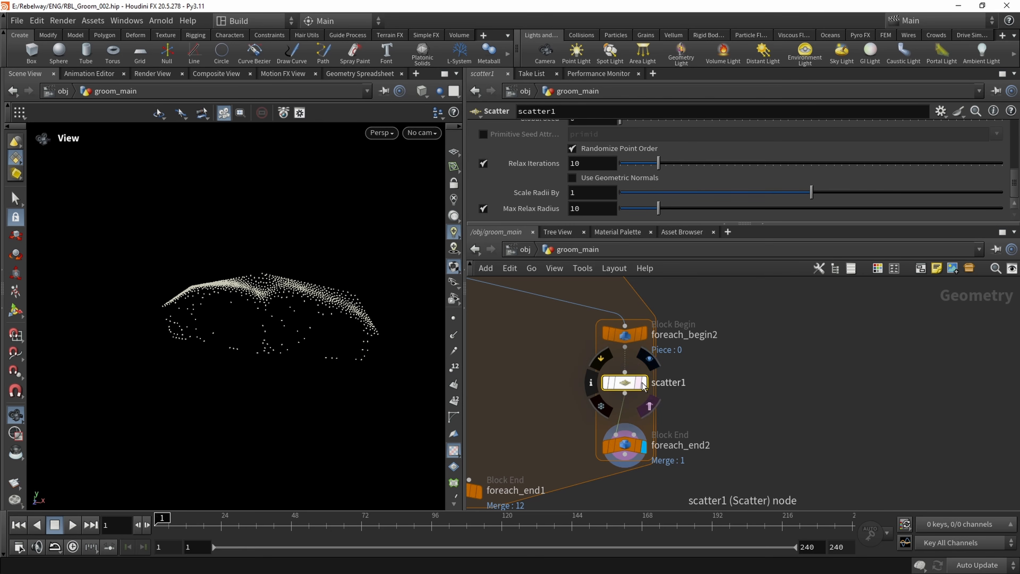
# Set scatter1 to generate points in texture space using uvw as the UV attribute
pyautogui.moveTo(210, 296); pyautogui.dragTo(244, 258)
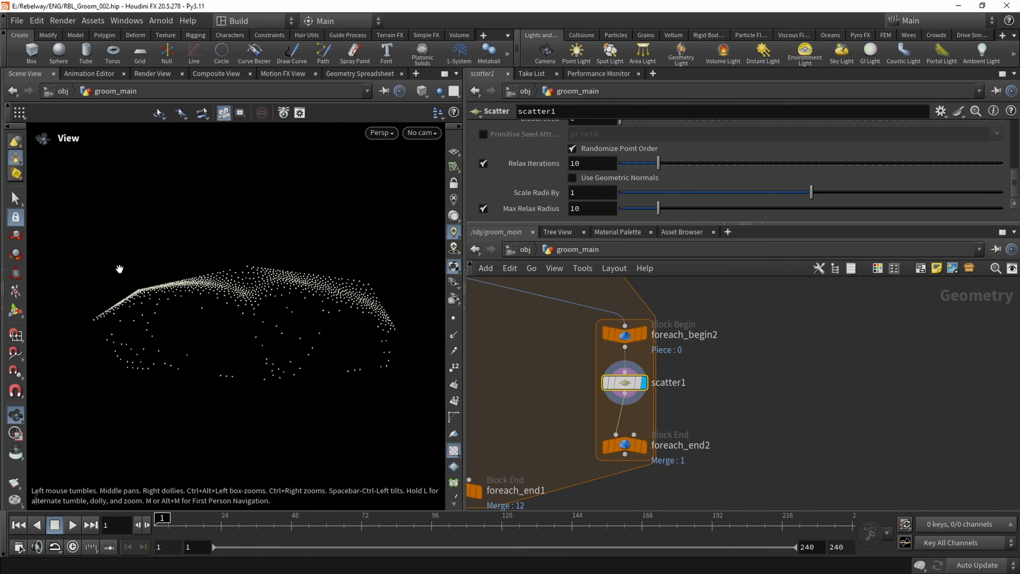
pyautogui.moveTo(367, 261); pyautogui.dragTo(220, 259)
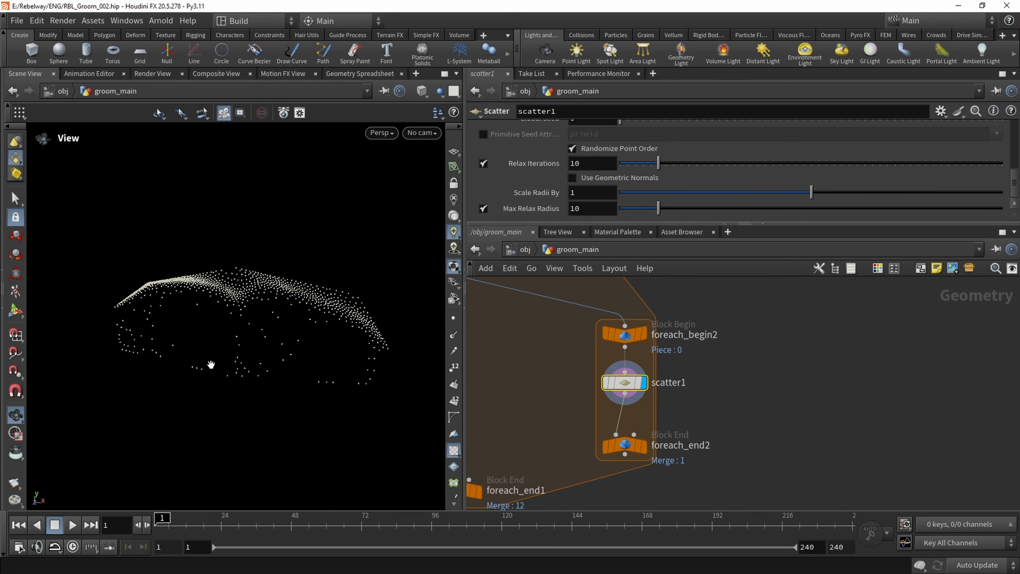
pyautogui.scroll(5, 536, 175)
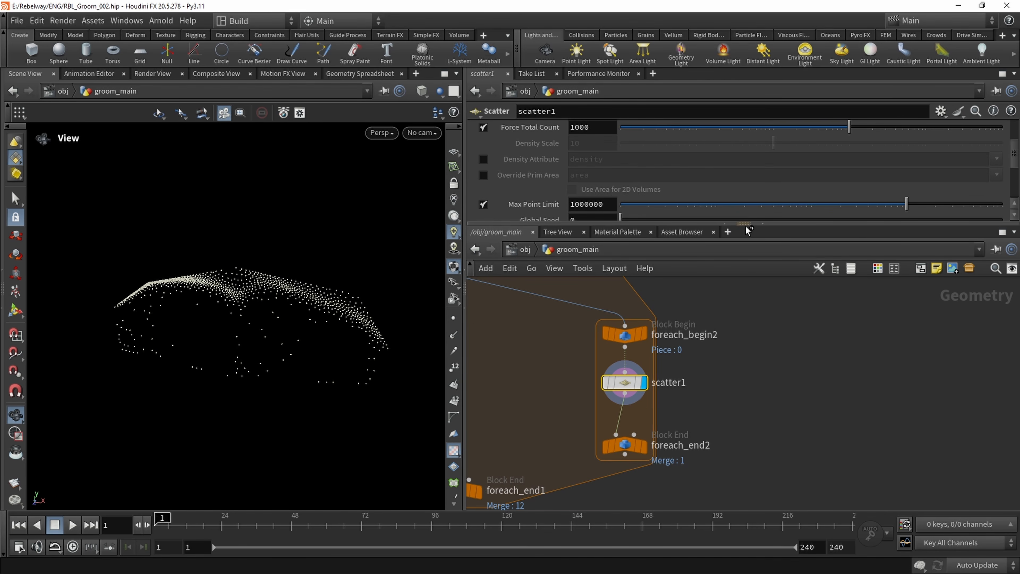
pyautogui.moveTo(746, 225); pyautogui.dragTo(743, 318)
pyautogui.scroll(3, 513, 228)
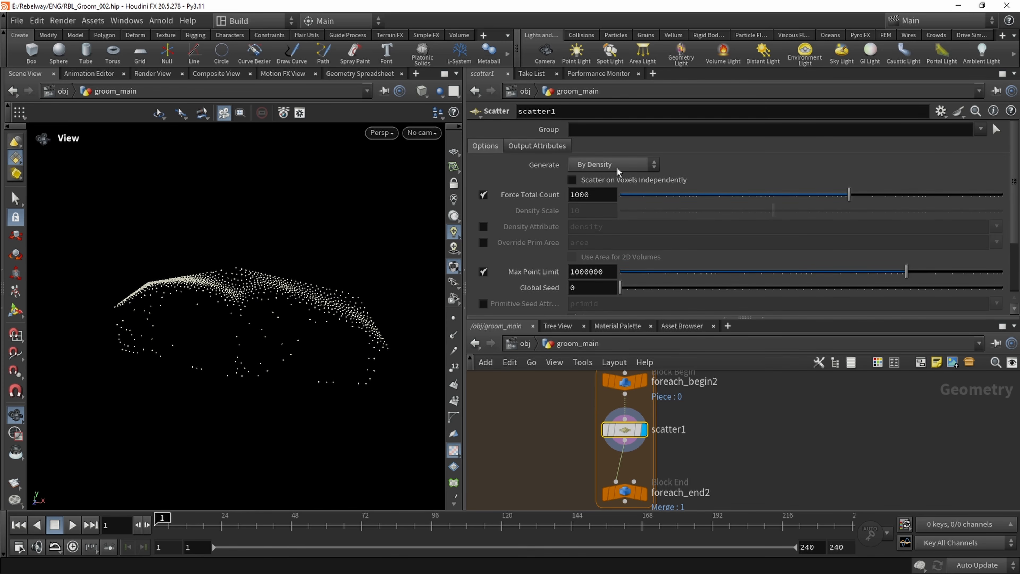
pyautogui.click(600, 166)
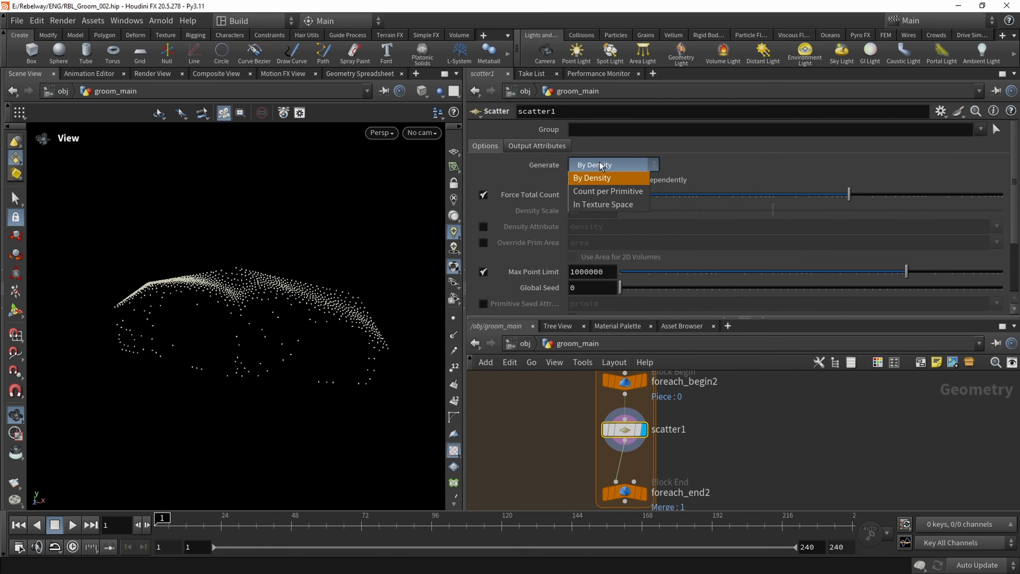
pyautogui.click(597, 205)
pyautogui.click(596, 215)
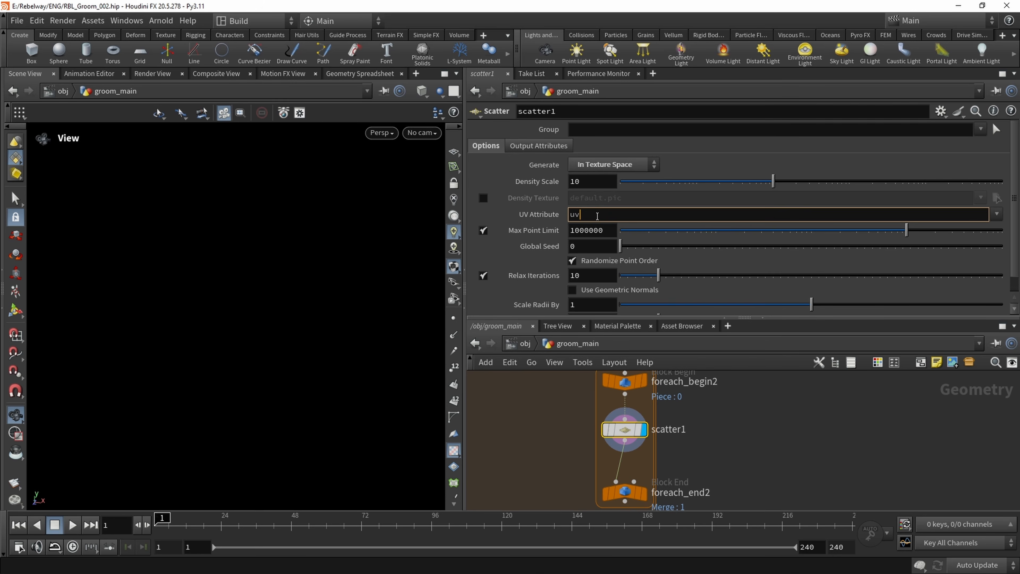
pyautogui.press('Return')
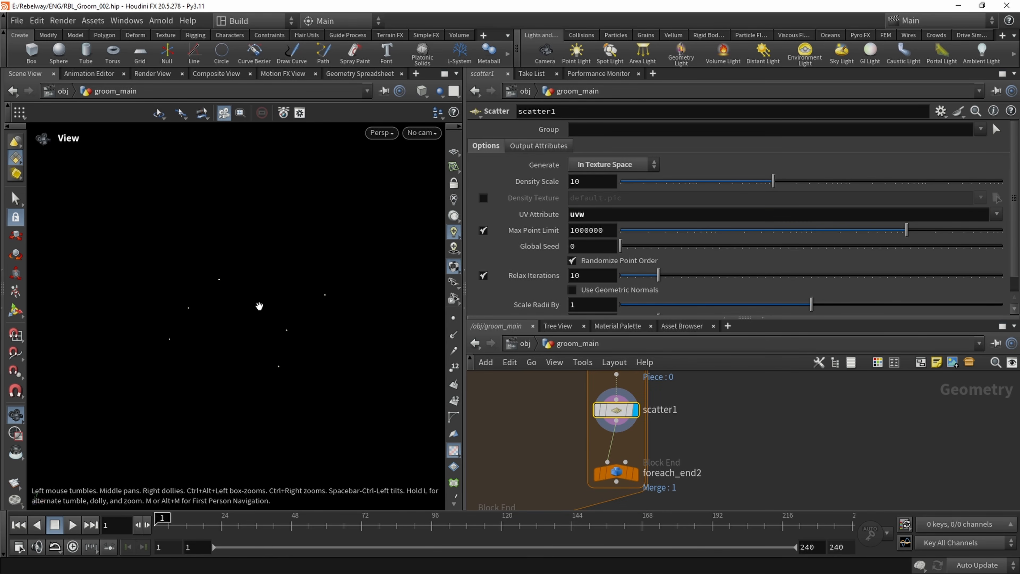
# Set scatter1's Density Scale to about 83.3 and its Relax Iterations to 4
pyautogui.moveTo(786, 186); pyautogui.dragTo(801, 186)
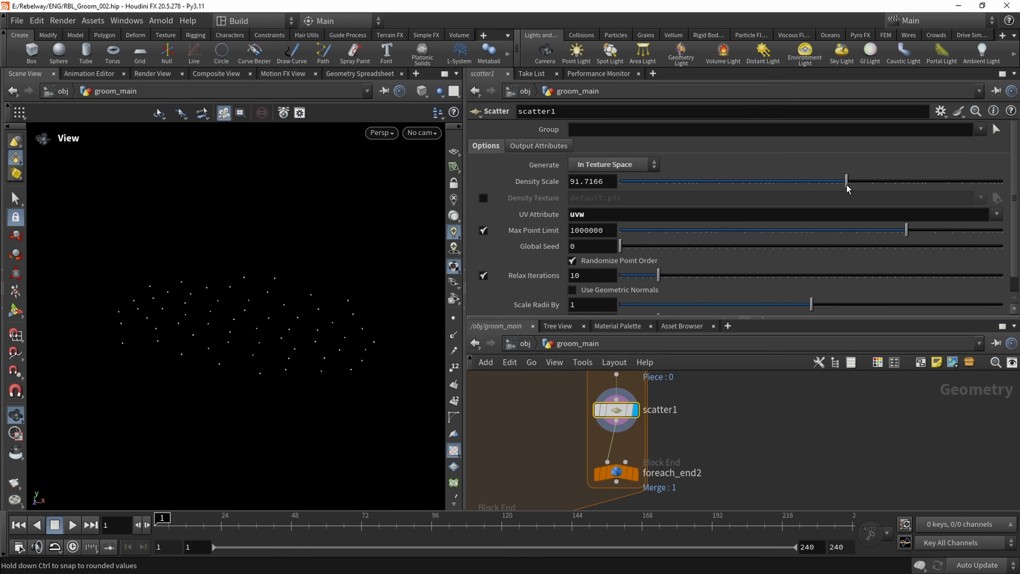
pyautogui.moveTo(843, 188); pyautogui.dragTo(843, 188)
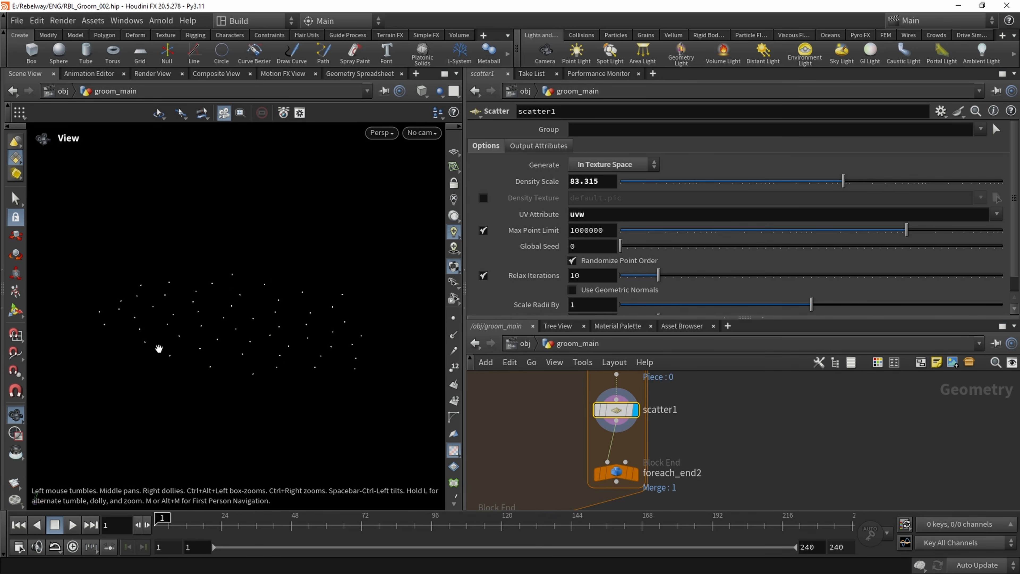
pyautogui.scroll(-1, 559, 247)
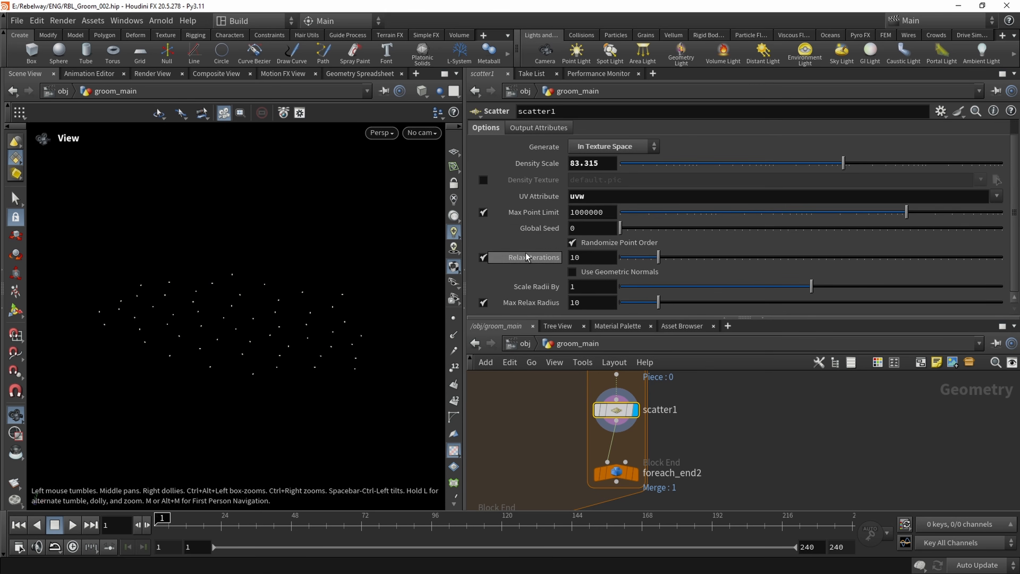
pyautogui.moveTo(658, 258); pyautogui.dragTo(655, 260)
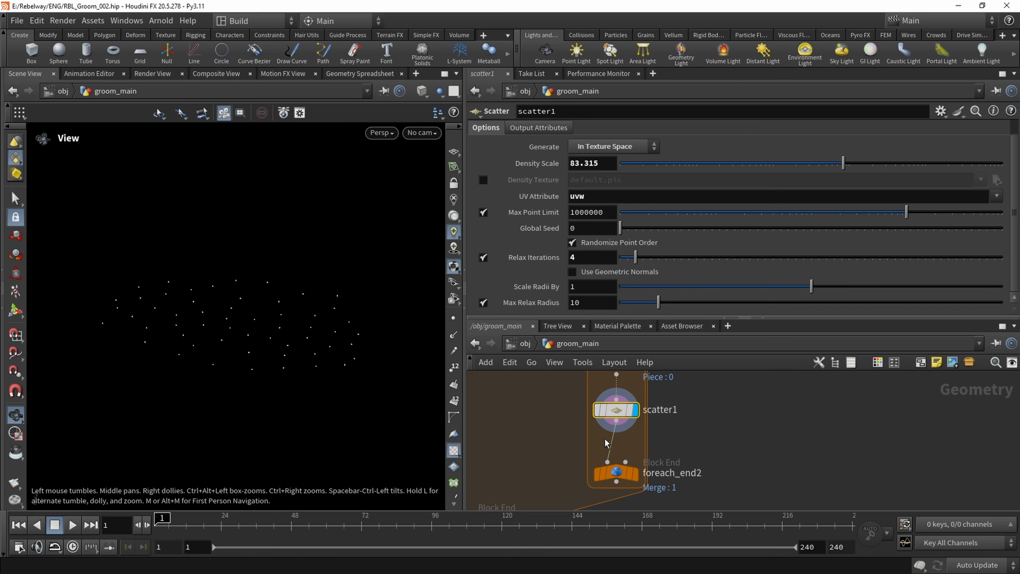
# Enable the Output ID Attribute on scatter1 with the attribute name id
pyautogui.scroll(-1, 673, 420)
pyautogui.moveTo(673, 420); pyautogui.dragTo(657, 442, button='middle')
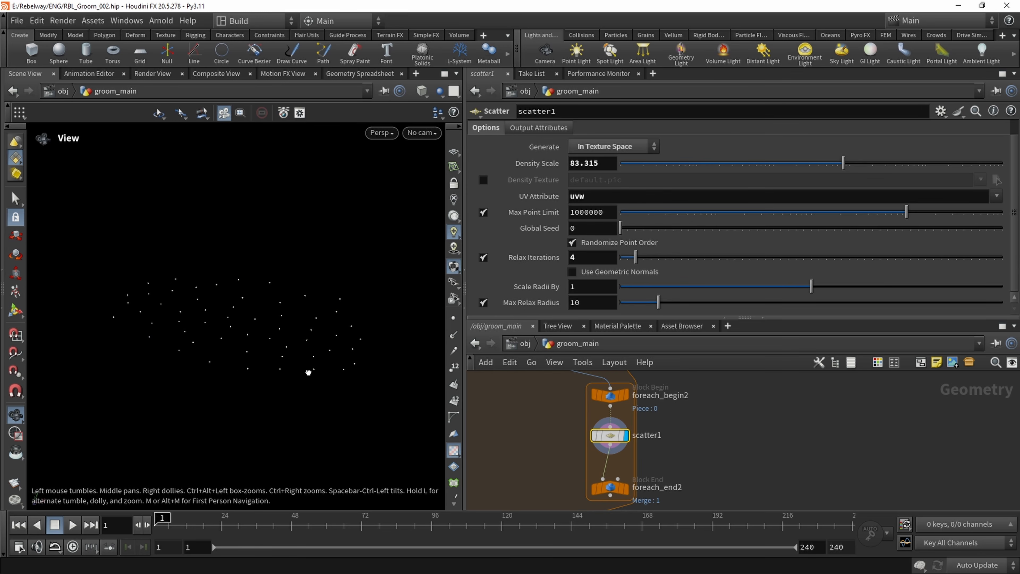
pyautogui.click(532, 130)
pyautogui.scroll(1, 526, 145)
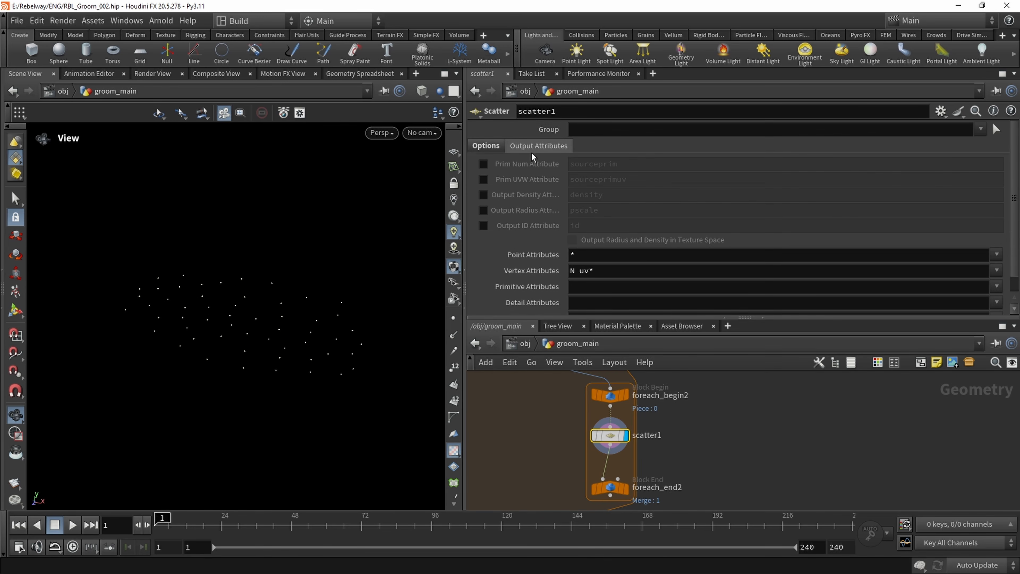
pyautogui.click(483, 226)
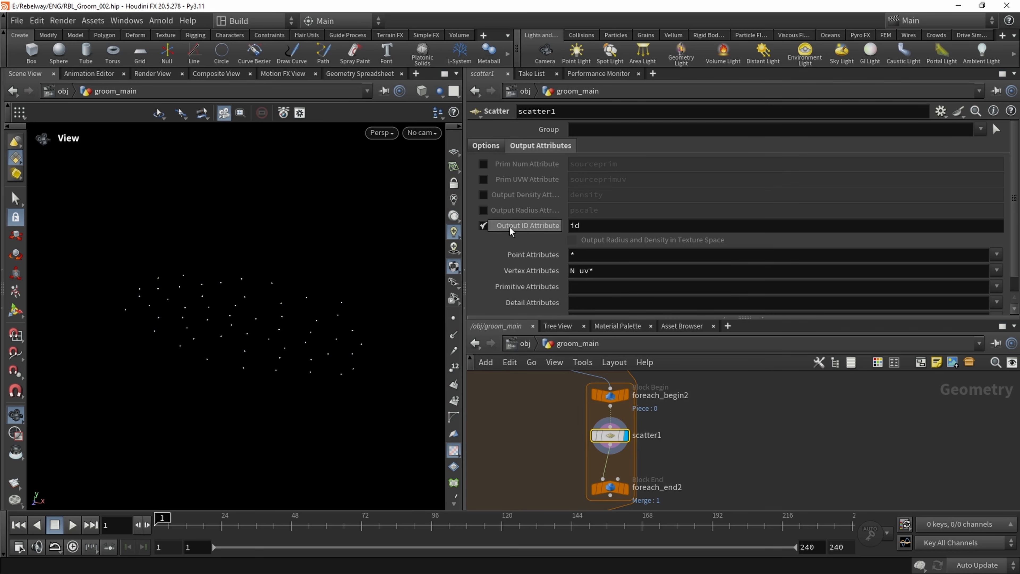
pyautogui.click(589, 226)
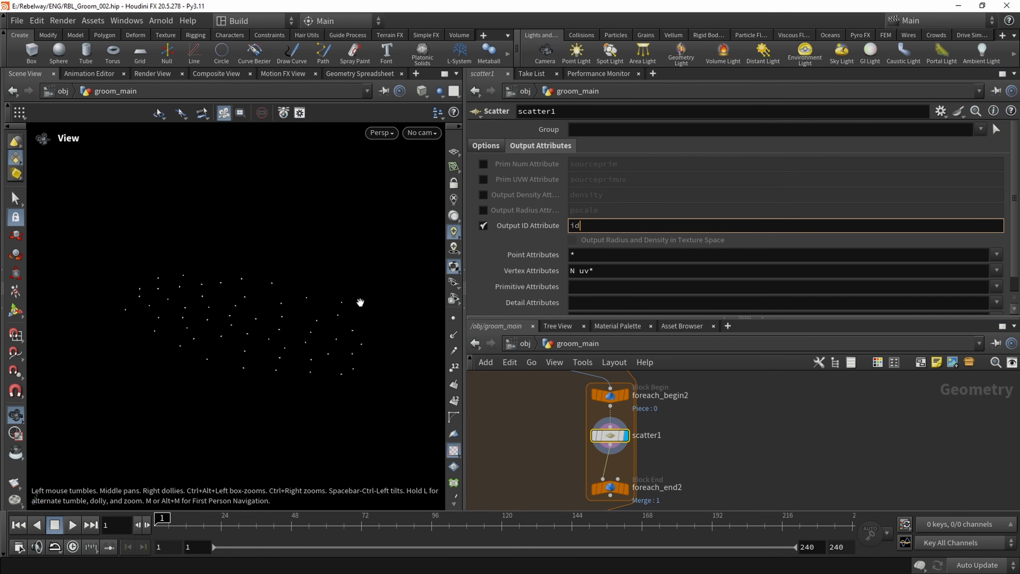
pyautogui.click(376, 133)
pyautogui.moveTo(393, 159)
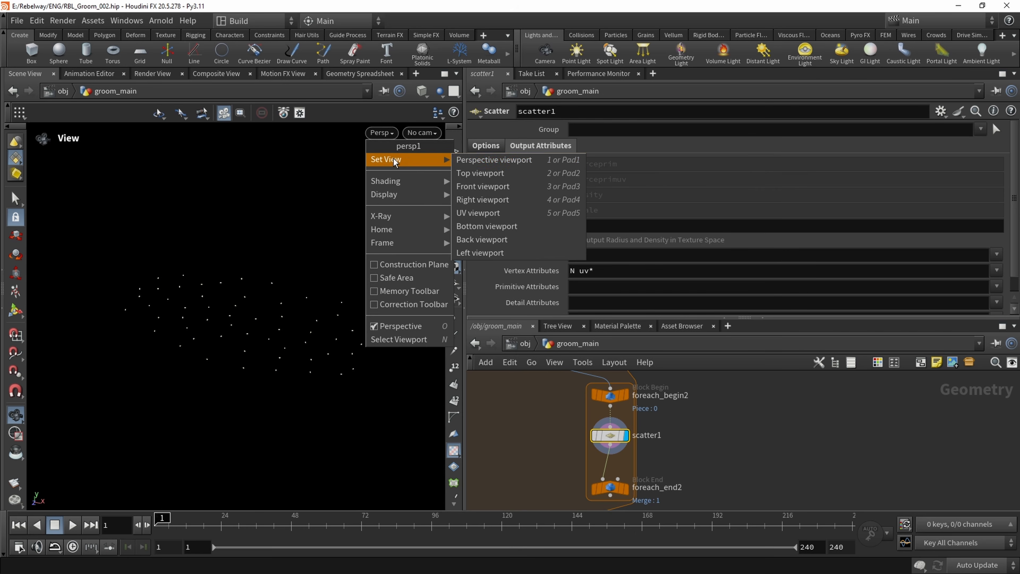
pyautogui.click(390, 136)
# Display foreach_end2 and turn off its Single Pass so every circle is processed
pyautogui.moveTo(685, 471); pyautogui.dragTo(681, 429, button='middle')
pyautogui.click(606, 446)
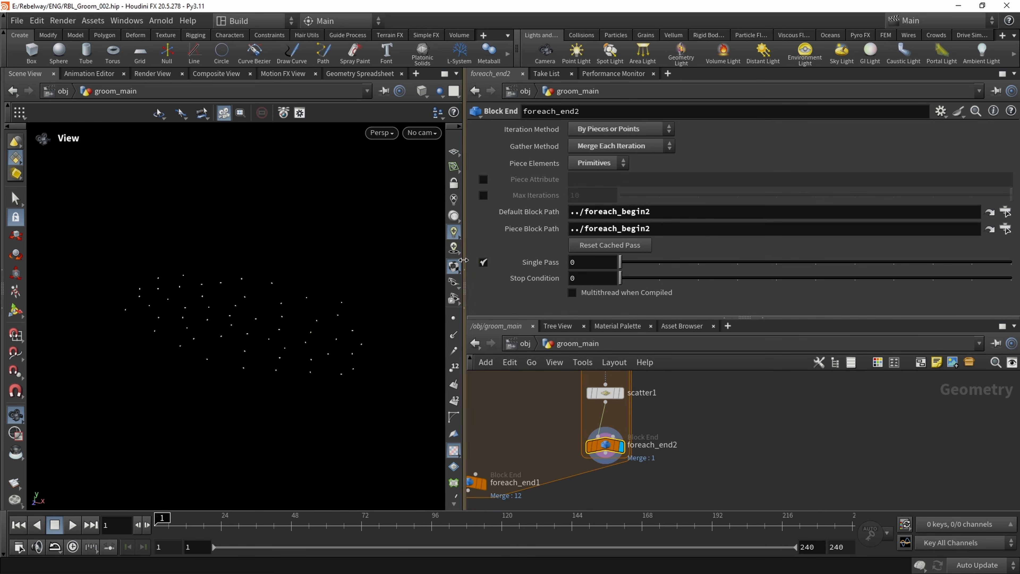
pyautogui.click(483, 262)
pyautogui.click(483, 263)
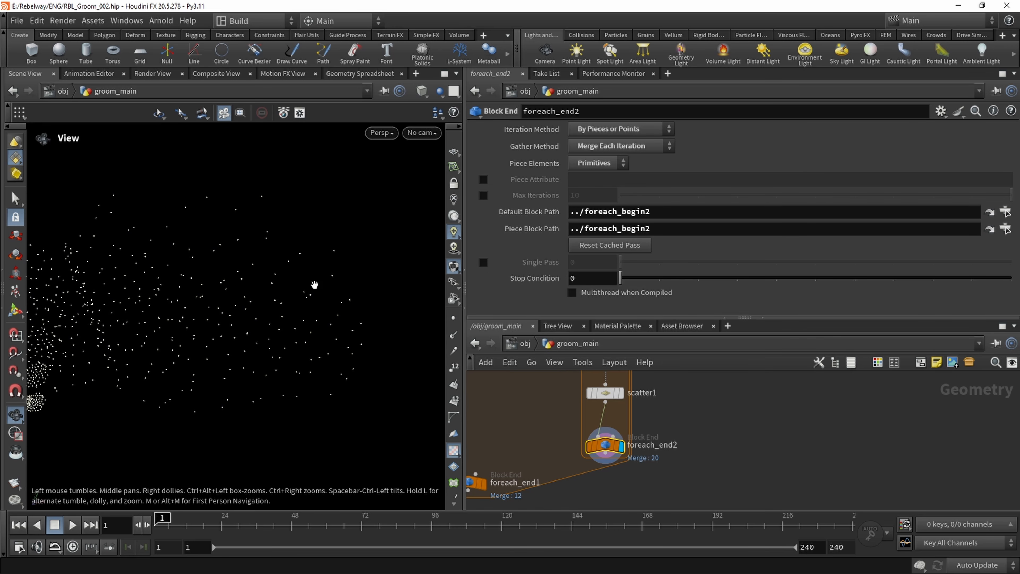
pyautogui.scroll(-5, 289, 274)
pyautogui.moveTo(243, 273); pyautogui.dragTo(281, 291)
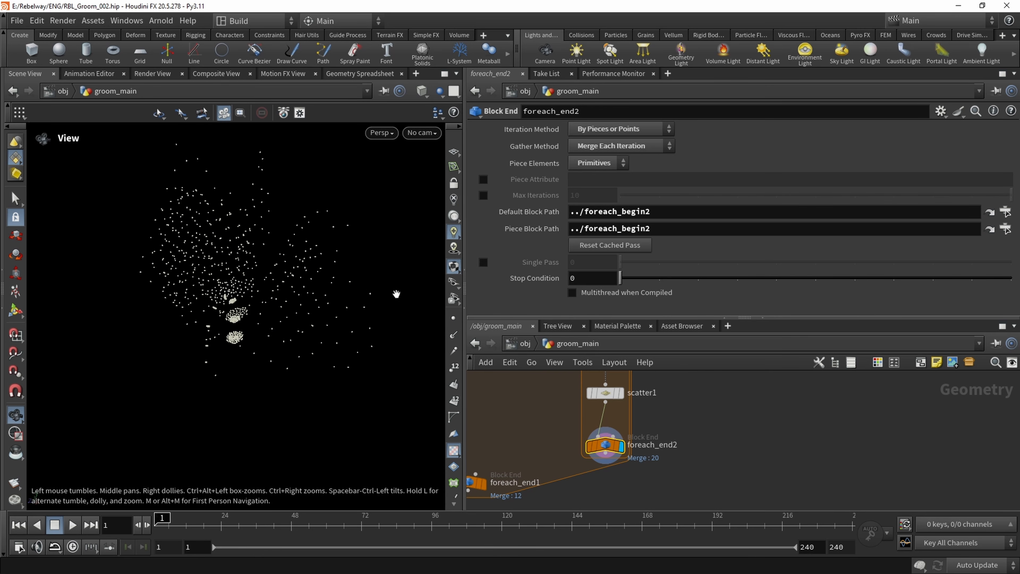
pyautogui.moveTo(367, 284); pyautogui.dragTo(278, 295)
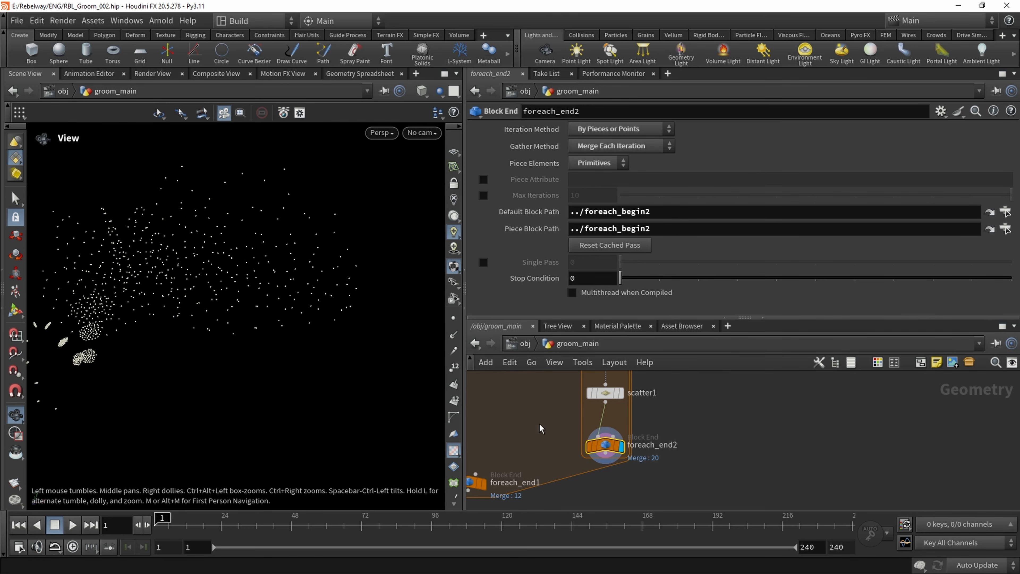
# Create an Add node below foreach_end2, wire the block's output into it and display the new node
pyautogui.moveTo(539, 424); pyautogui.dragTo(550, 415, button='middle')
pyautogui.scroll(-4, 551, 414)
pyautogui.moveTo(521, 440); pyautogui.dragTo(527, 480)
pyautogui.scroll(3, 573, 436)
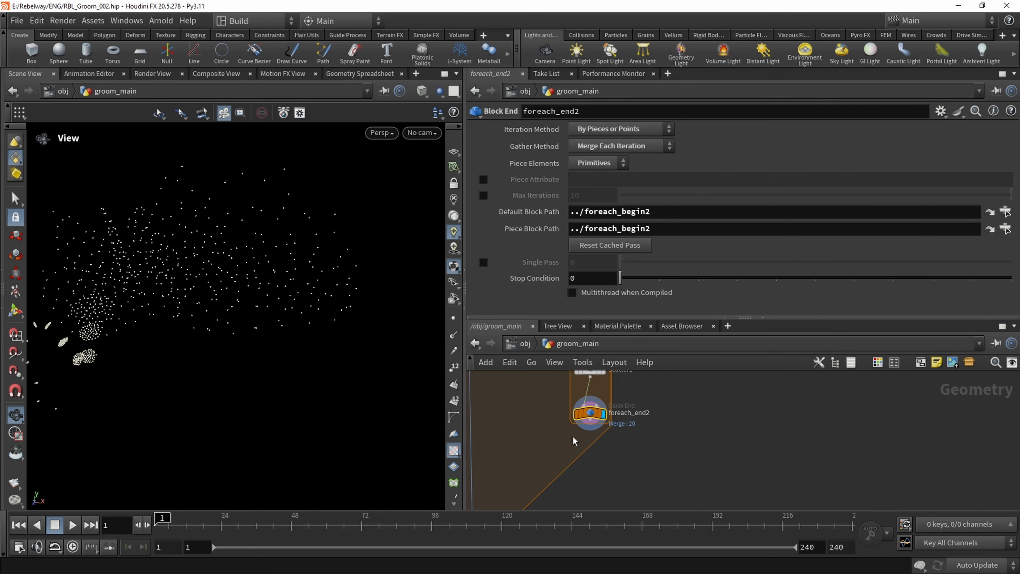
pyautogui.moveTo(572, 441); pyautogui.dragTo(545, 440, button='middle')
pyautogui.press('Tab')
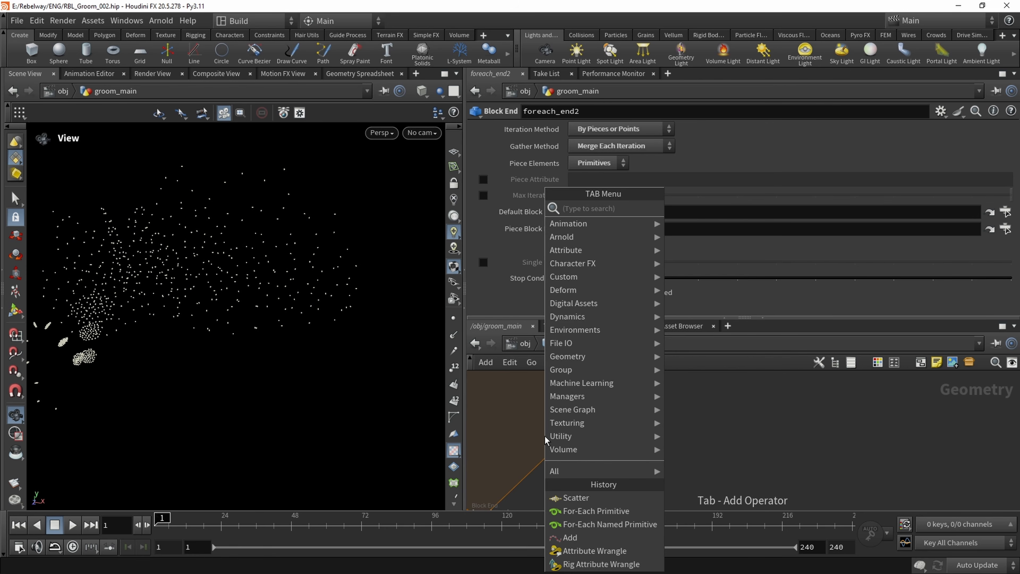
pyautogui.write('add')
pyautogui.press('Return')
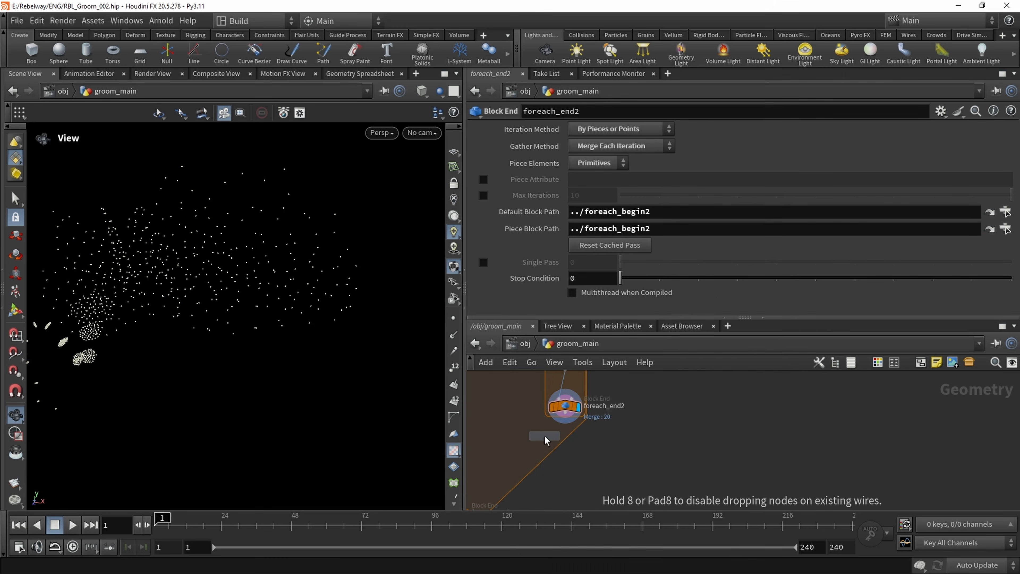
pyautogui.click(544, 436)
pyautogui.scroll(1, 515, 409)
pyautogui.click(552, 444)
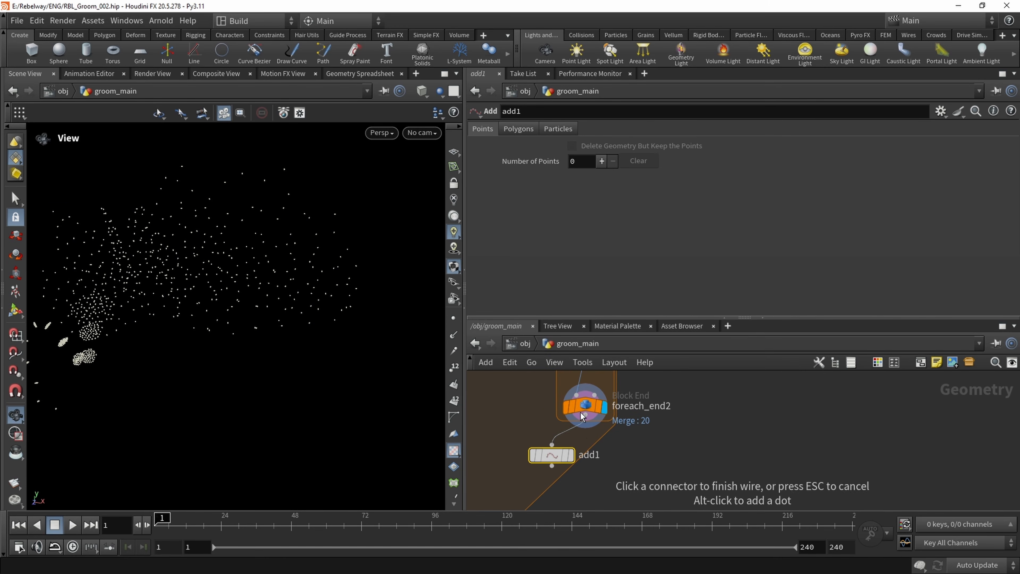
pyautogui.click(585, 415)
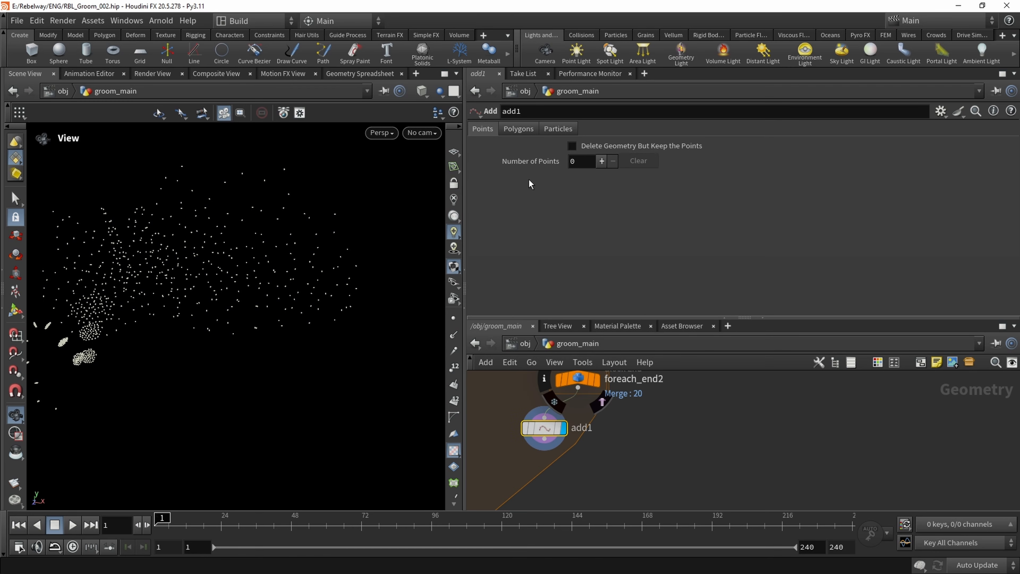
# Set add1 to create polygons By Group, adding By Attribute with the attribute name id
pyautogui.click(517, 129)
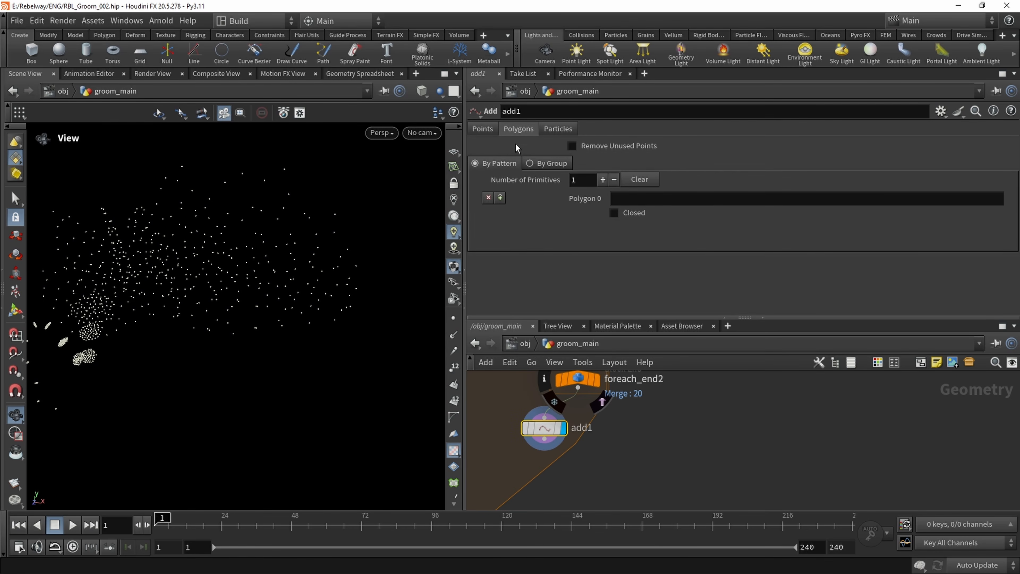
pyautogui.click(547, 167)
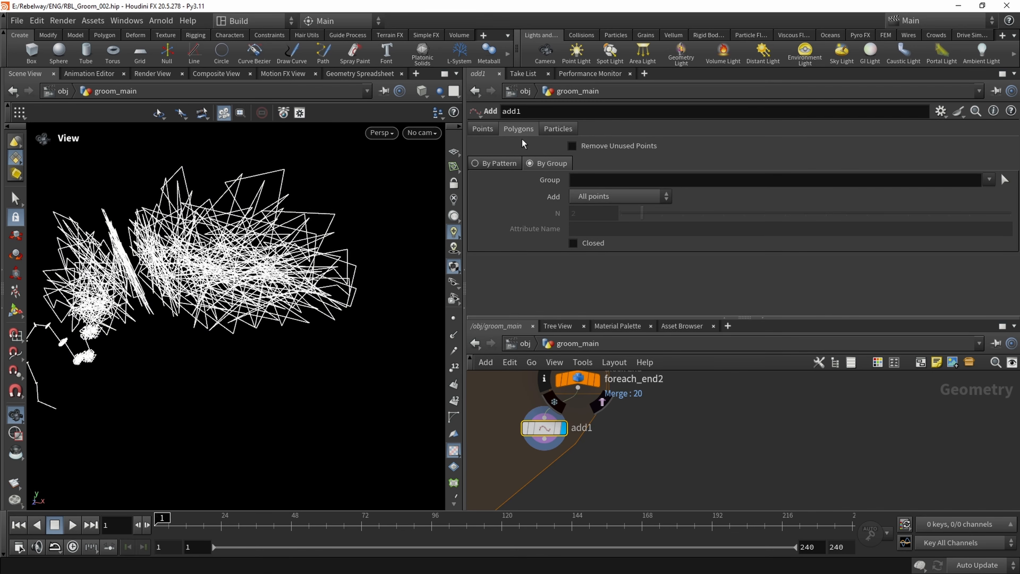
pyautogui.moveTo(201, 243); pyautogui.dragTo(261, 256)
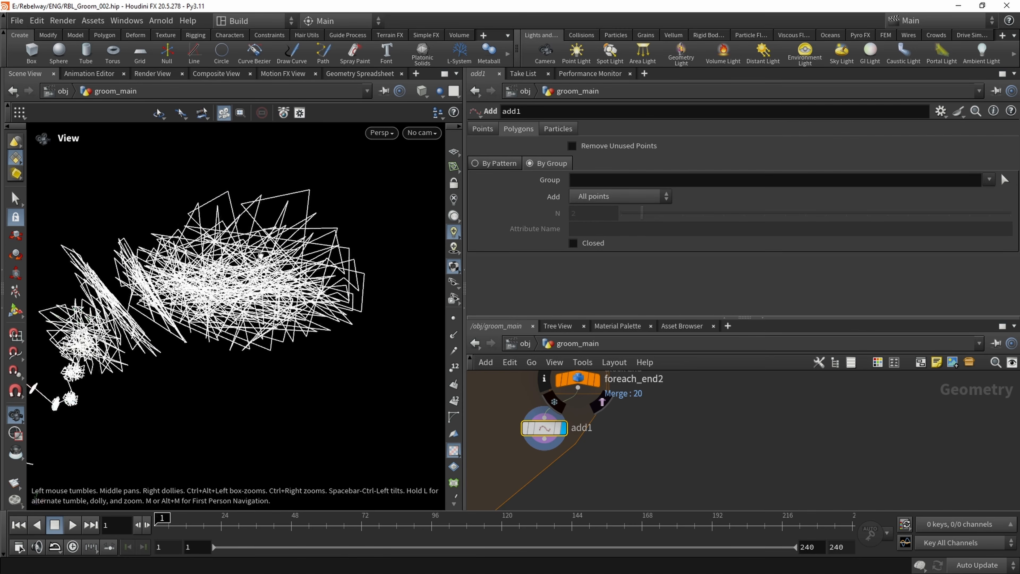
pyautogui.click(624, 200)
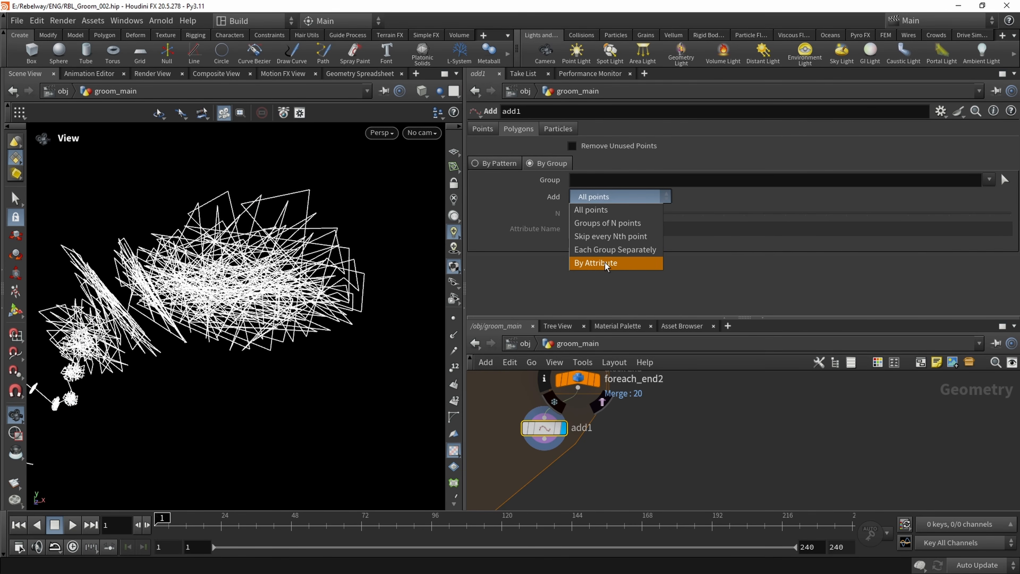
pyautogui.click(604, 264)
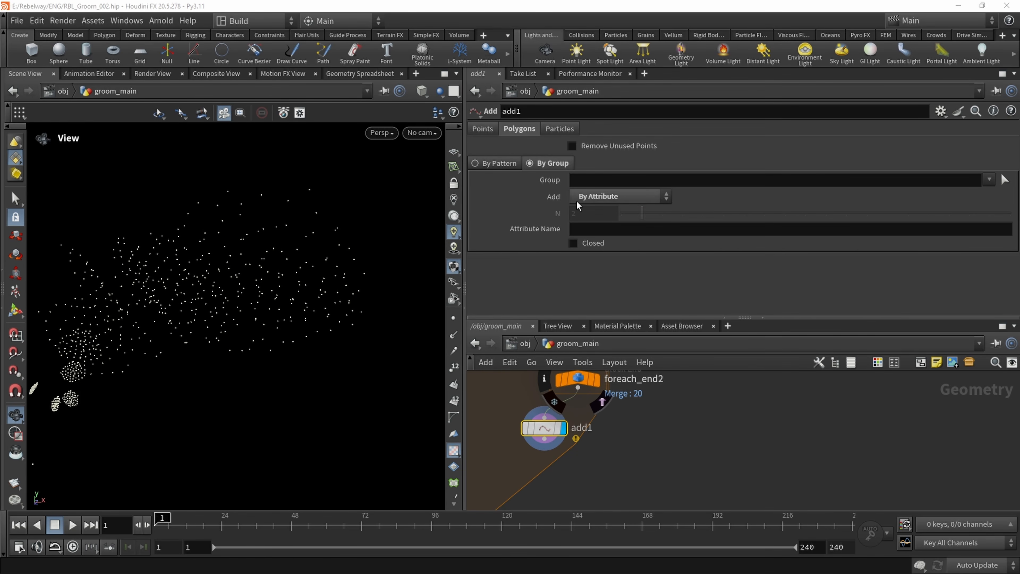
pyautogui.click(587, 231)
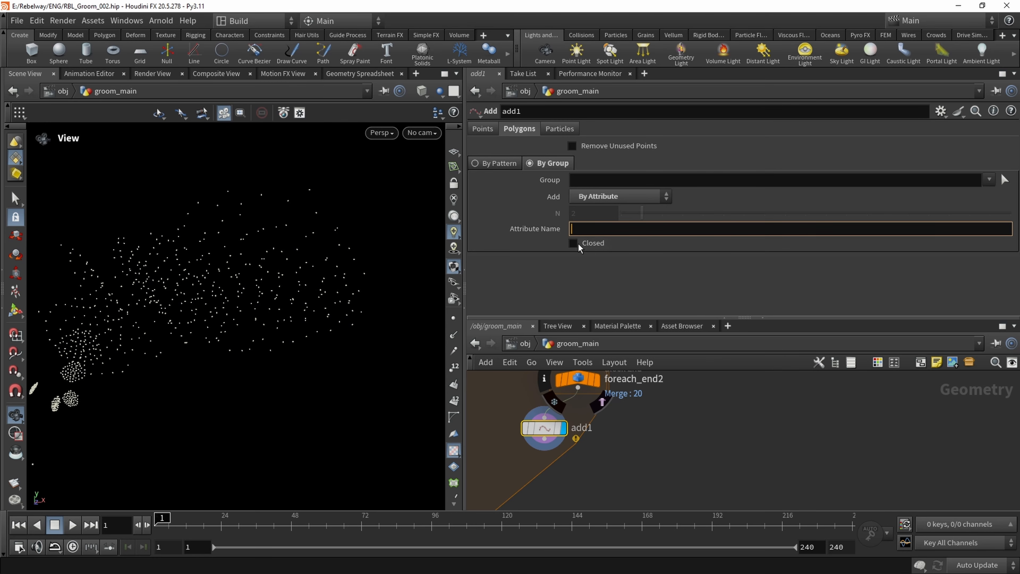
pyautogui.write('id')
pyautogui.press('Return')
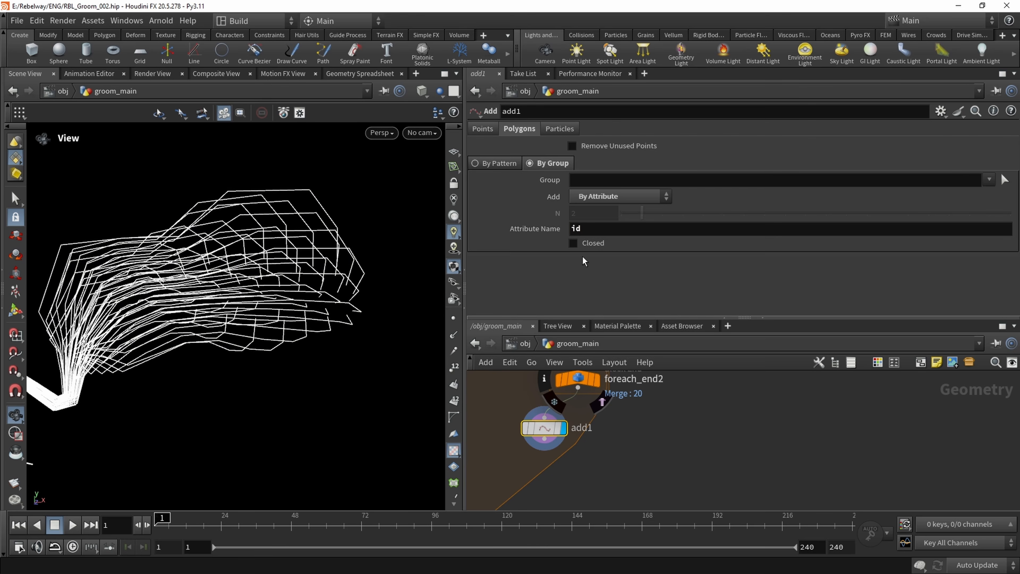
pyautogui.moveTo(273, 257); pyautogui.dragTo(362, 304)
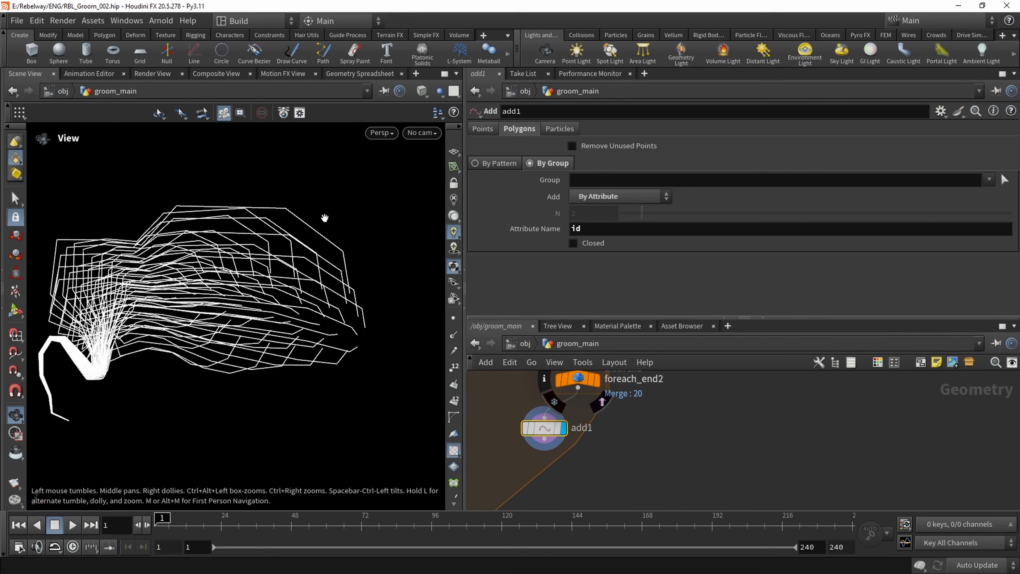
pyautogui.moveTo(297, 261); pyautogui.dragTo(337, 258)
pyautogui.moveTo(307, 219); pyautogui.dragTo(376, 213)
pyautogui.moveTo(281, 231); pyautogui.dragTo(348, 235)
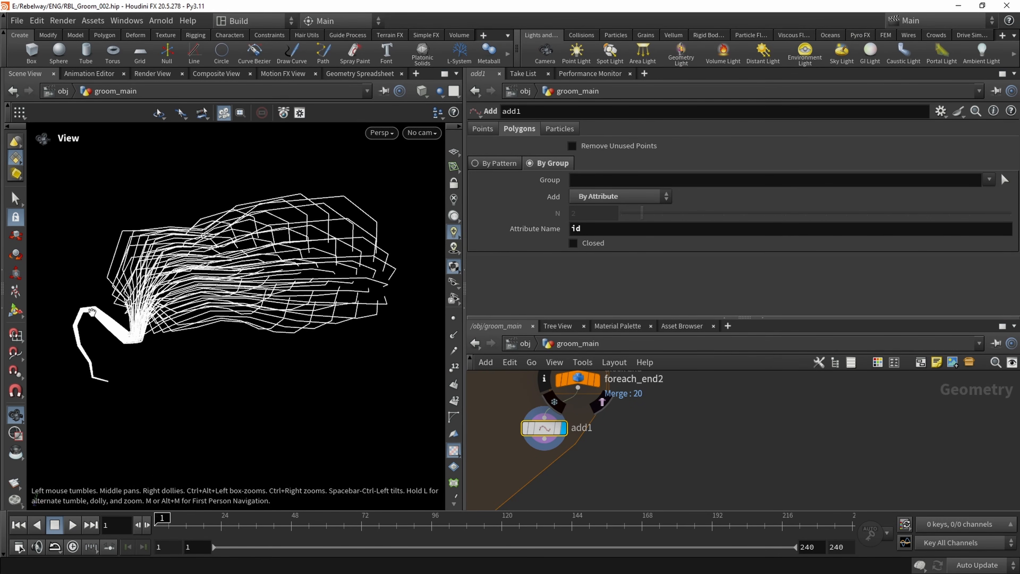
# Wire add1 into foreach_end1, and select foreach_begin2, scatter1, foreach_end2 and add1 together
pyautogui.moveTo(501, 456); pyautogui.dragTo(533, 482, button='middle')
pyautogui.scroll(-3, 539, 451)
pyautogui.click(585, 421)
pyautogui.click(507, 464)
pyautogui.moveTo(533, 483); pyautogui.dragTo(617, 407)
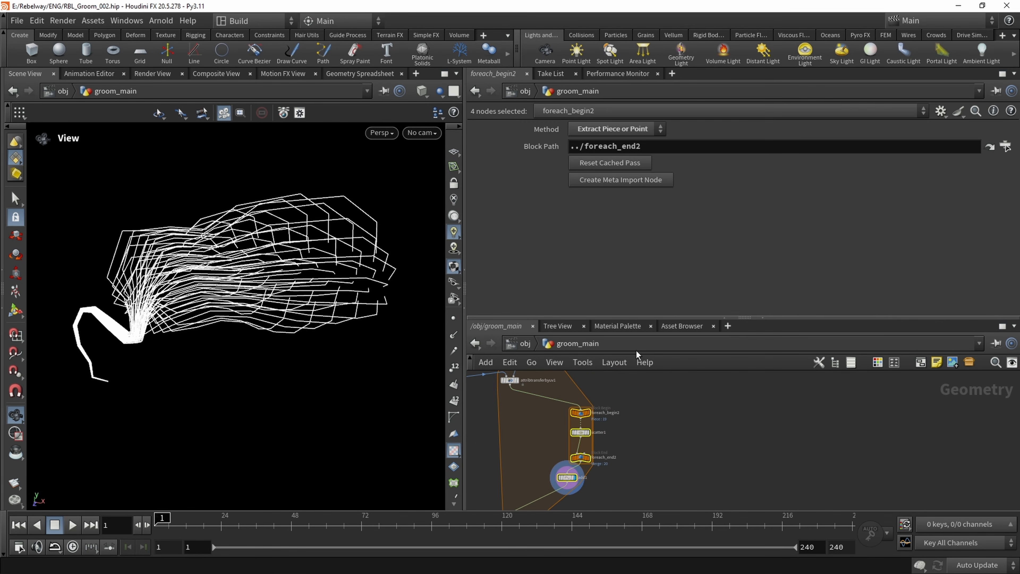
# Align foreach_begin2, scatter1, foreach_end2 and add1 in a column between attribtransferbyuv1 and foreach_end1
pyautogui.moveTo(751, 321); pyautogui.dragTo(750, 249)
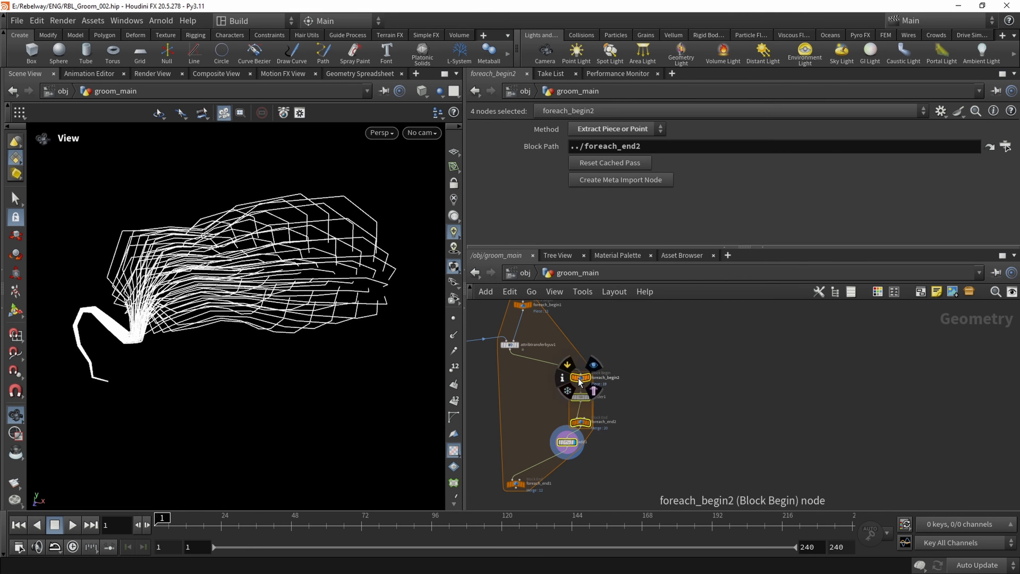
pyautogui.moveTo(579, 380); pyautogui.dragTo(519, 375)
pyautogui.click(566, 406)
pyautogui.moveTo(510, 441); pyautogui.dragTo(517, 443)
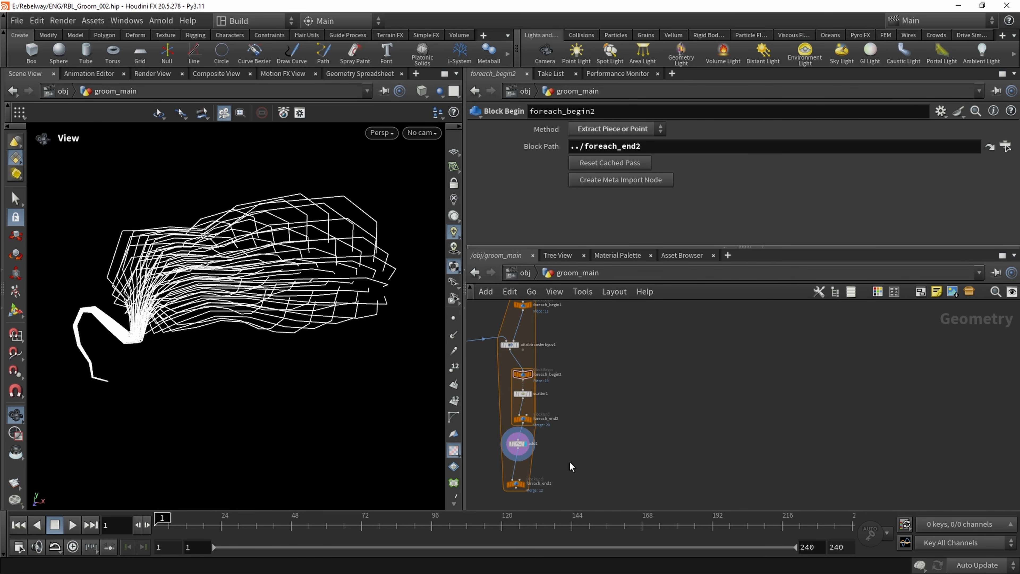
# Display foreach_end1 and inspect the strands generated across all hair tubes
pyautogui.scroll(3, 572, 467)
pyautogui.click(576, 449)
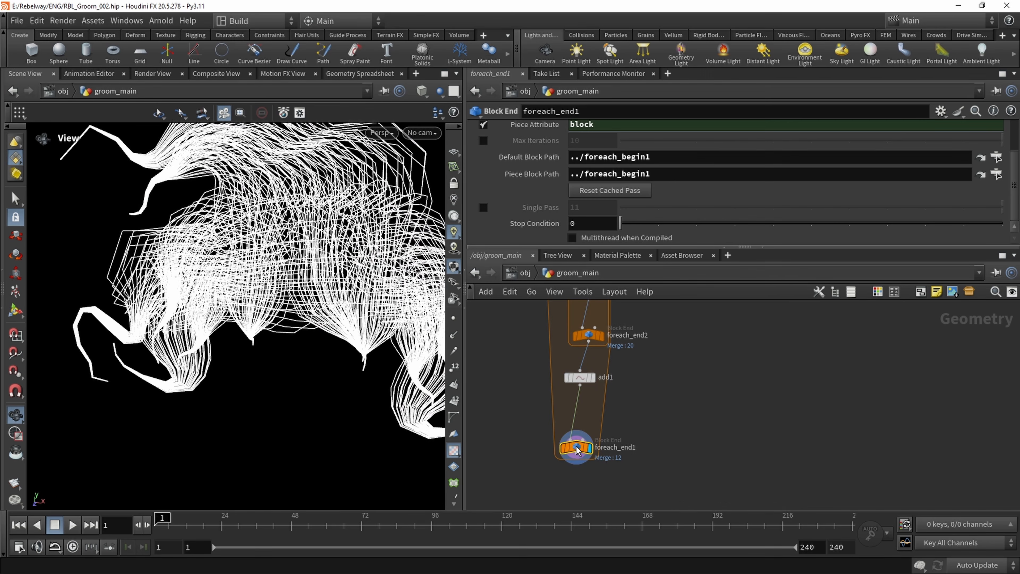
pyautogui.scroll(-4, 273, 298)
pyautogui.moveTo(313, 297); pyautogui.dragTo(302, 247)
pyautogui.moveTo(251, 355); pyautogui.dragTo(268, 250)
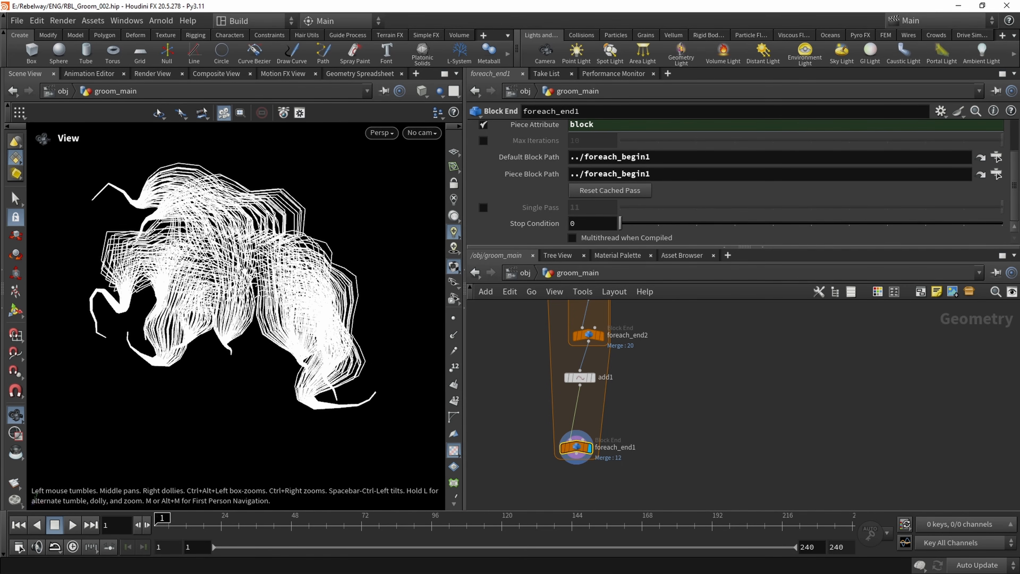
# Set switch1's Select Input to 1 so the groom uses the file2 hair, and inspect the strands
pyautogui.scroll(-1, 499, 333)
pyautogui.moveTo(516, 317); pyautogui.dragTo(528, 442, button='middle')
pyautogui.scroll(-1, 529, 369)
pyautogui.moveTo(530, 364); pyautogui.dragTo(527, 435, button='middle')
pyautogui.scroll(1, 533, 379)
pyautogui.click(562, 385)
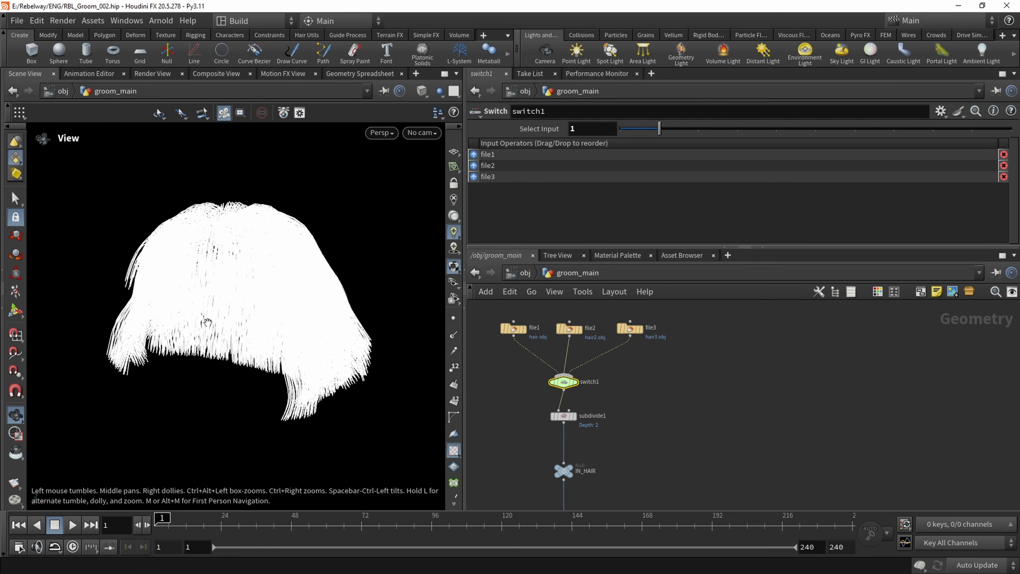
pyautogui.moveTo(207, 321); pyautogui.dragTo(208, 281)
# Show all scene objects in the viewport so the head is displayed together with the hair
pyautogui.click(439, 91)
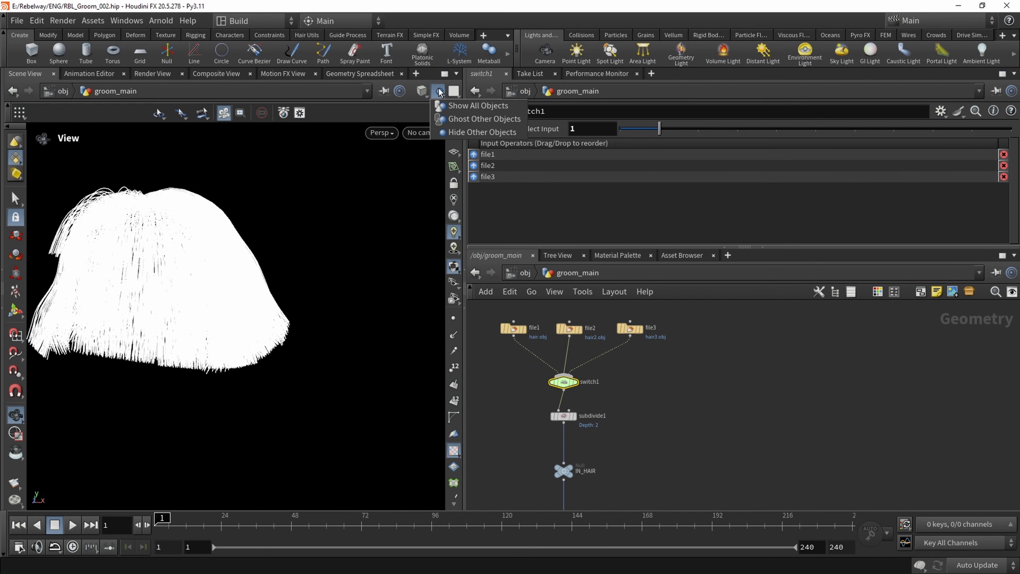
pyautogui.click(458, 106)
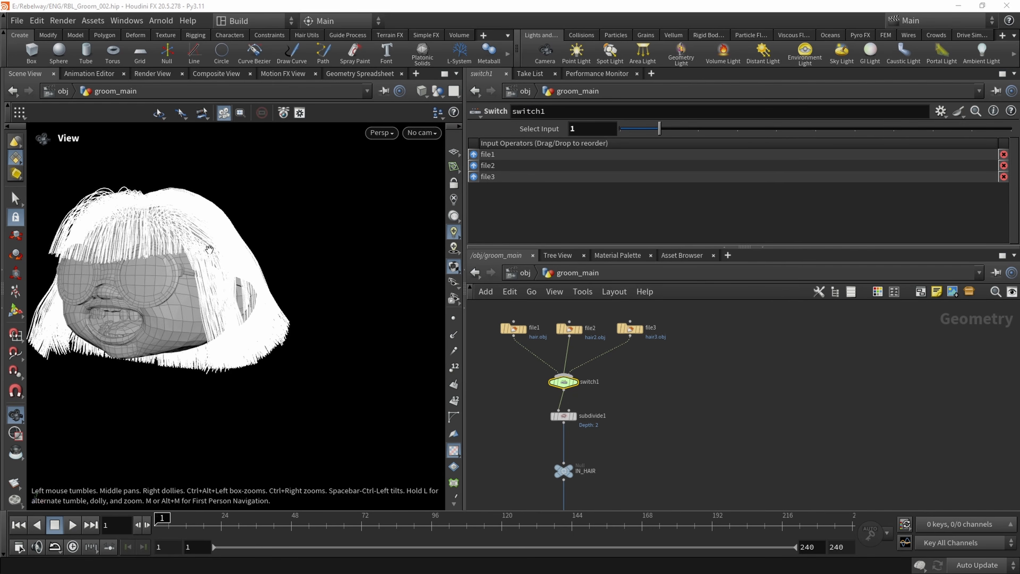
pyautogui.moveTo(209, 249); pyautogui.dragTo(333, 259)
pyautogui.moveTo(183, 337); pyautogui.dragTo(190, 309)
# Color the scatter1 node purple in the network
pyautogui.moveTo(674, 441); pyautogui.dragTo(686, 353, button='middle')
pyautogui.scroll(-3, 685, 355)
pyautogui.moveTo(672, 389); pyautogui.dragTo(666, 351, button='middle')
pyautogui.scroll(2, 664, 353)
pyautogui.moveTo(633, 490); pyautogui.dragTo(646, 376, button='middle')
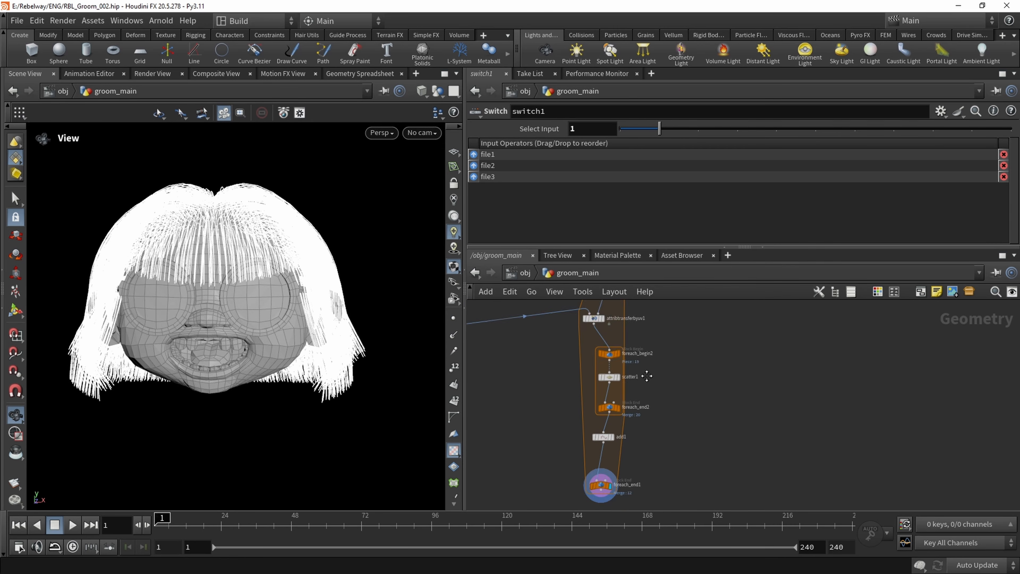
pyautogui.scroll(2, 646, 376)
pyautogui.click(615, 365)
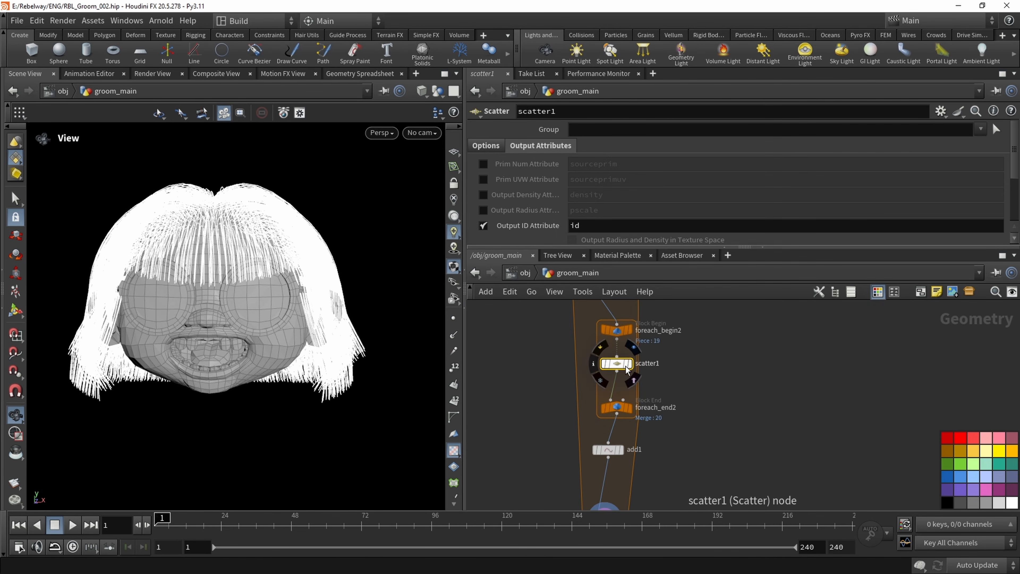
pyautogui.click(947, 489)
pyautogui.press('c')
pyautogui.moveTo(646, 364); pyautogui.dragTo(671, 395, button='middle')
pyautogui.scroll(2, 623, 397)
pyautogui.scroll(-6, 622, 396)
pyautogui.scroll(1, 608, 413)
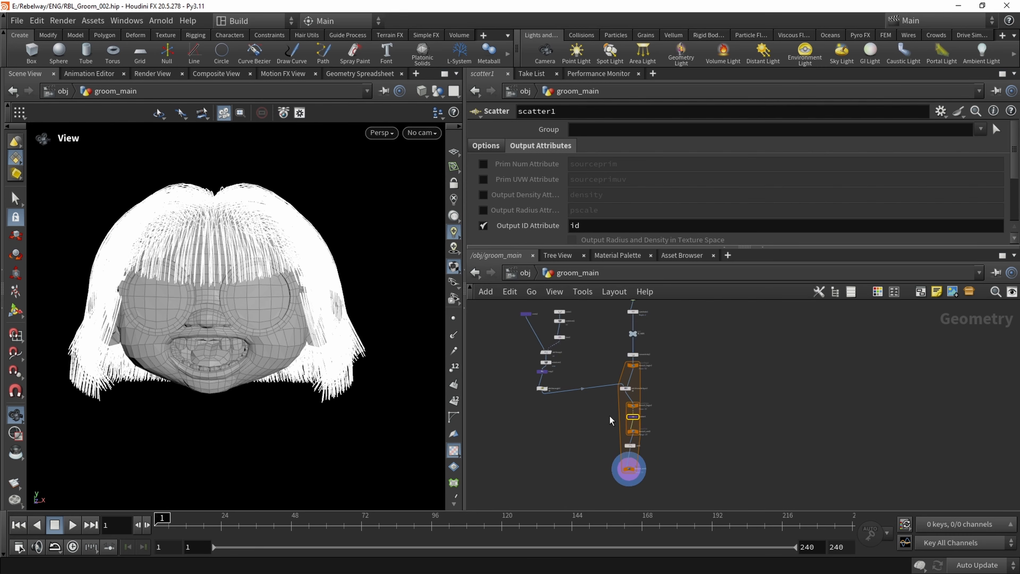
# Try scatter1's Density Scale at 9.59222 and at 15.2612, checking the strand density on the head
pyautogui.scroll(5, 609, 415)
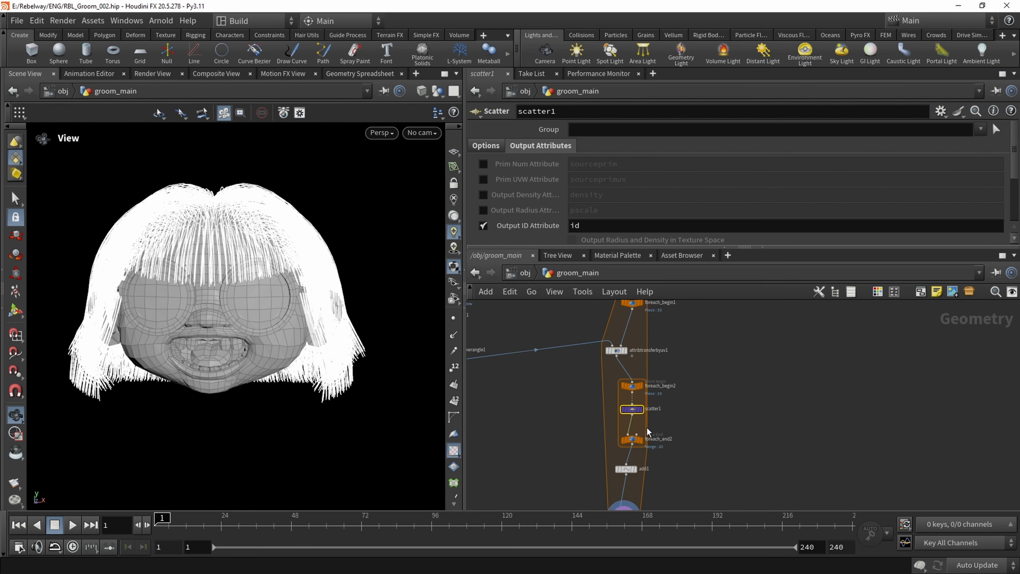
pyautogui.click(485, 146)
pyautogui.scroll(-1, 517, 191)
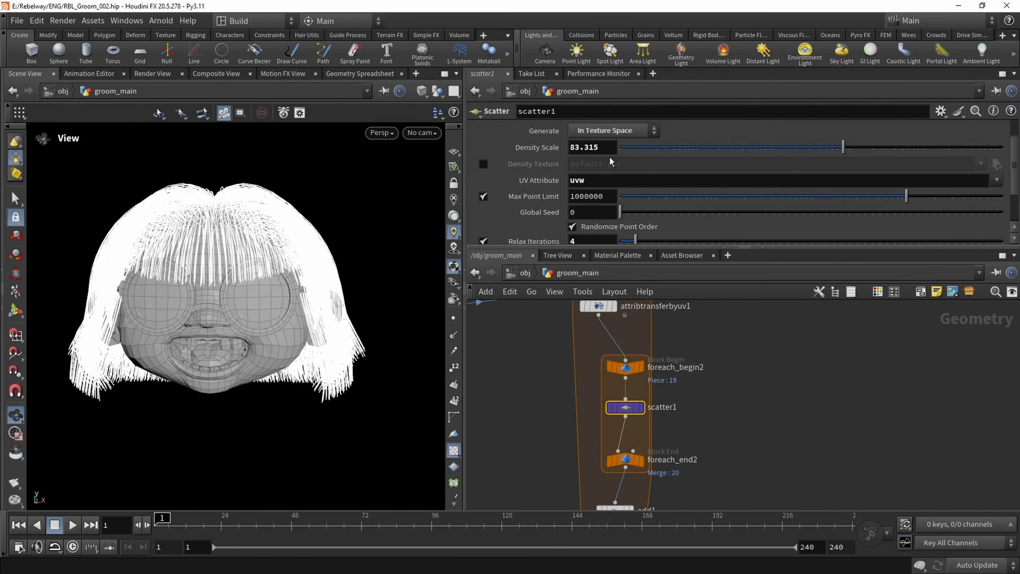
pyautogui.click(758, 148)
pyautogui.moveTo(321, 213); pyautogui.dragTo(298, 223)
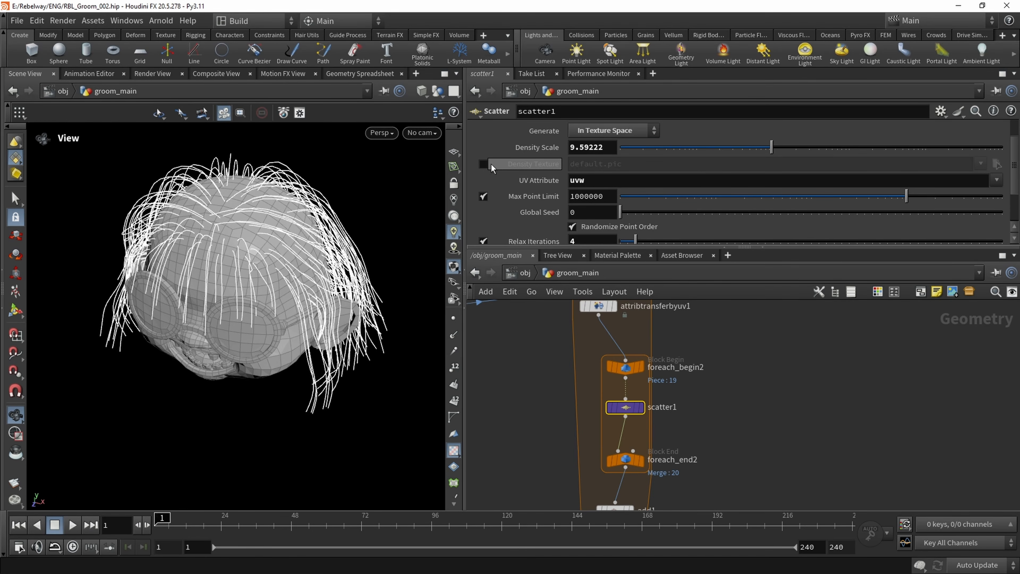
pyautogui.scroll(-1, 518, 197)
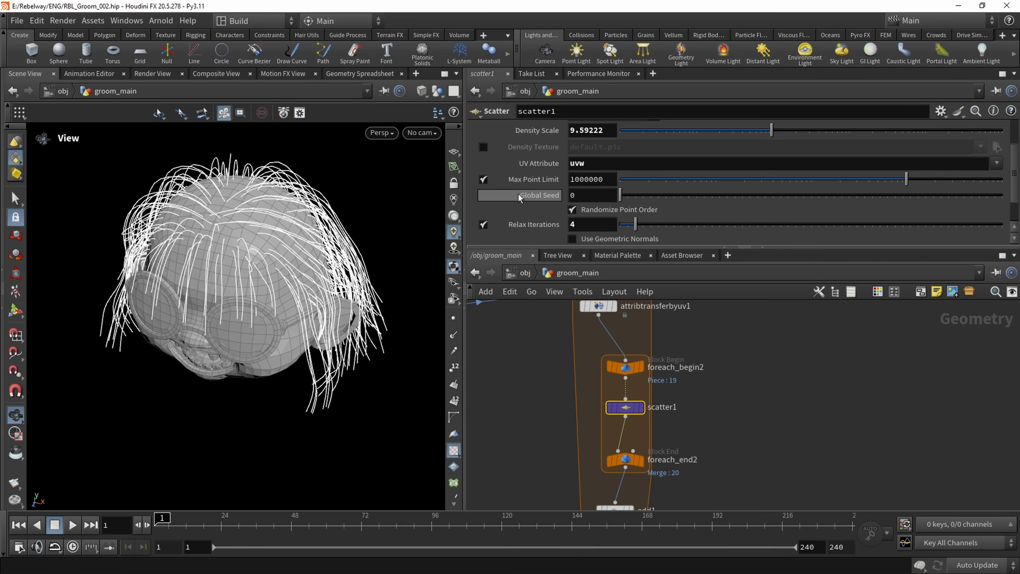
pyautogui.scroll(3, 518, 197)
pyautogui.moveTo(302, 263); pyautogui.dragTo(272, 243)
pyautogui.scroll(-3, 542, 219)
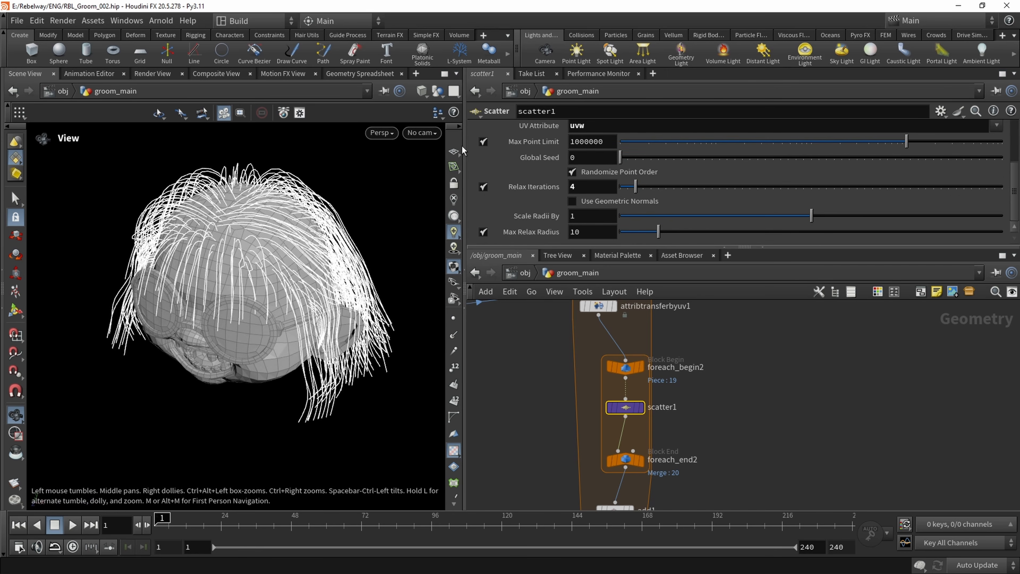
pyautogui.moveTo(312, 228); pyautogui.dragTo(241, 346)
# Set switch1's Select Input to 2 to preview the groom on the file3 hair
pyautogui.scroll(-3, 545, 351)
pyautogui.moveTo(545, 352); pyautogui.dragTo(568, 416, button='middle')
pyautogui.scroll(1, 597, 391)
pyautogui.click(589, 383)
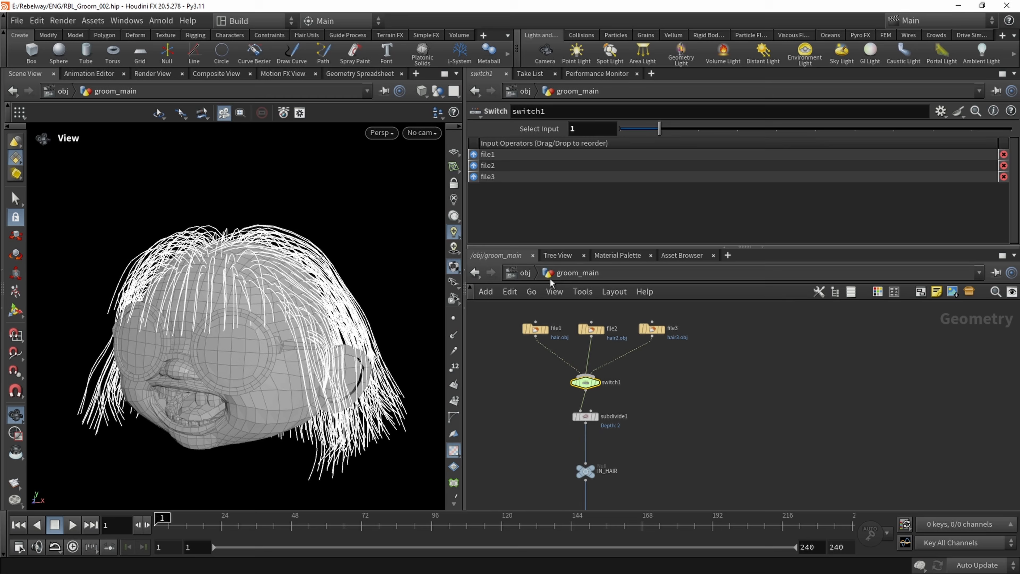
pyautogui.click(697, 131)
pyautogui.moveTo(297, 258); pyautogui.dragTo(264, 260)
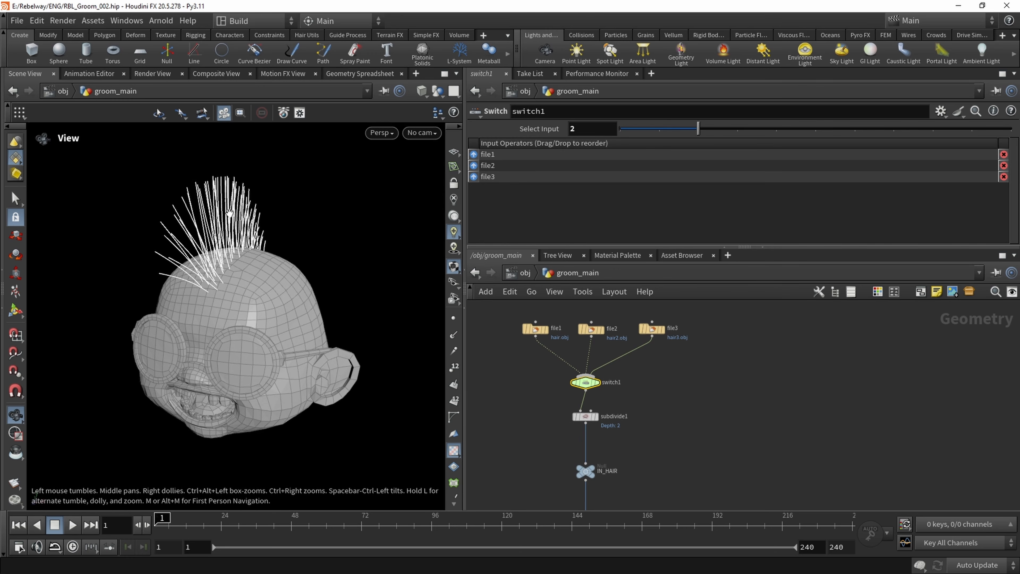
pyautogui.moveTo(268, 239); pyautogui.dragTo(252, 218)
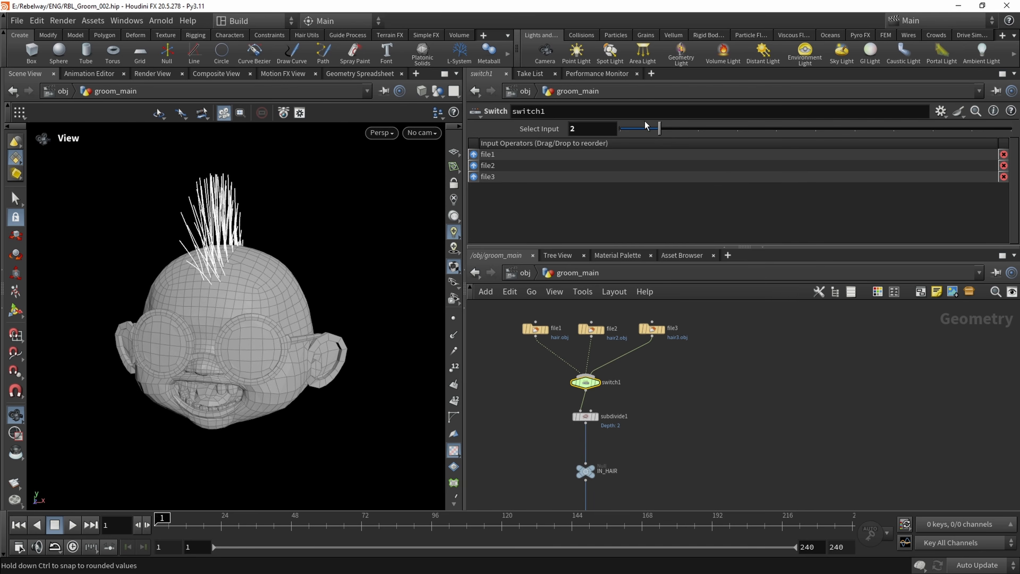
# Set switch1's Select Input to 1, and finally to 0 to use the file1 hair
pyautogui.click(659, 128)
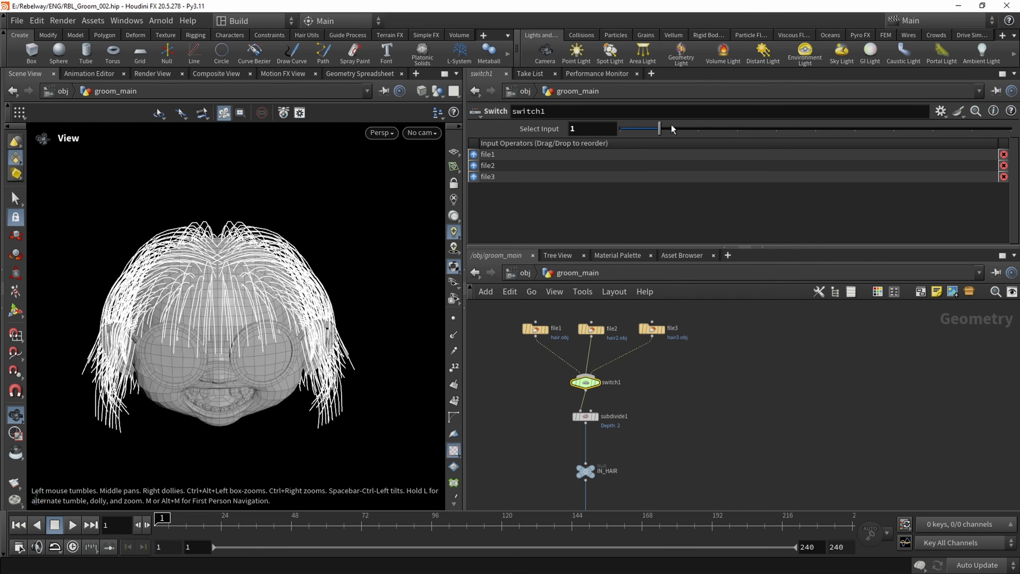
pyautogui.click(620, 129)
pyautogui.moveTo(278, 268); pyautogui.dragTo(257, 244)
# Raise scatter1's Density Scale to 84.6598 and check the denser strands on the head
pyautogui.moveTo(536, 425); pyautogui.dragTo(547, 308, button='middle')
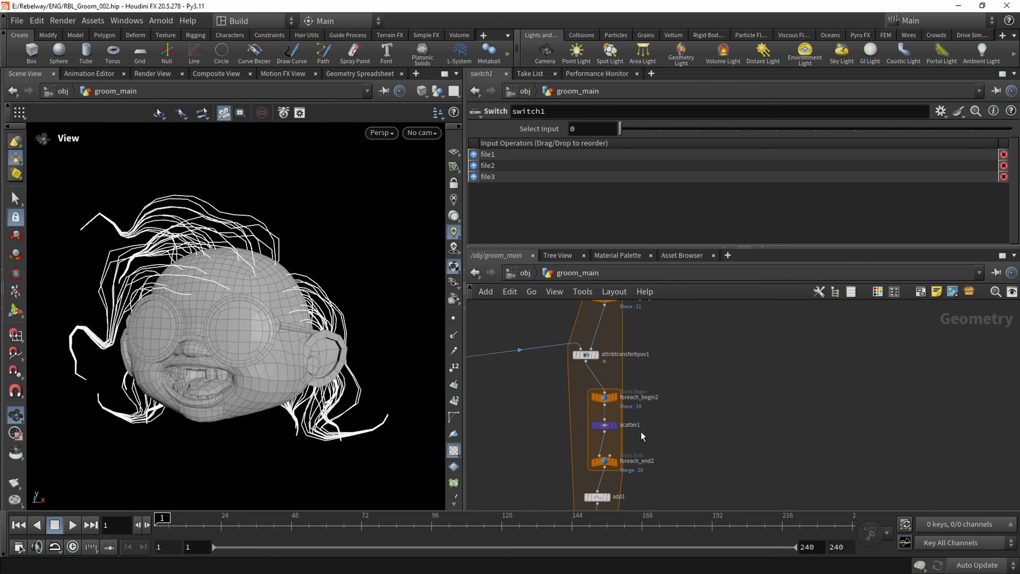
pyautogui.click(604, 426)
pyautogui.scroll(5, 678, 185)
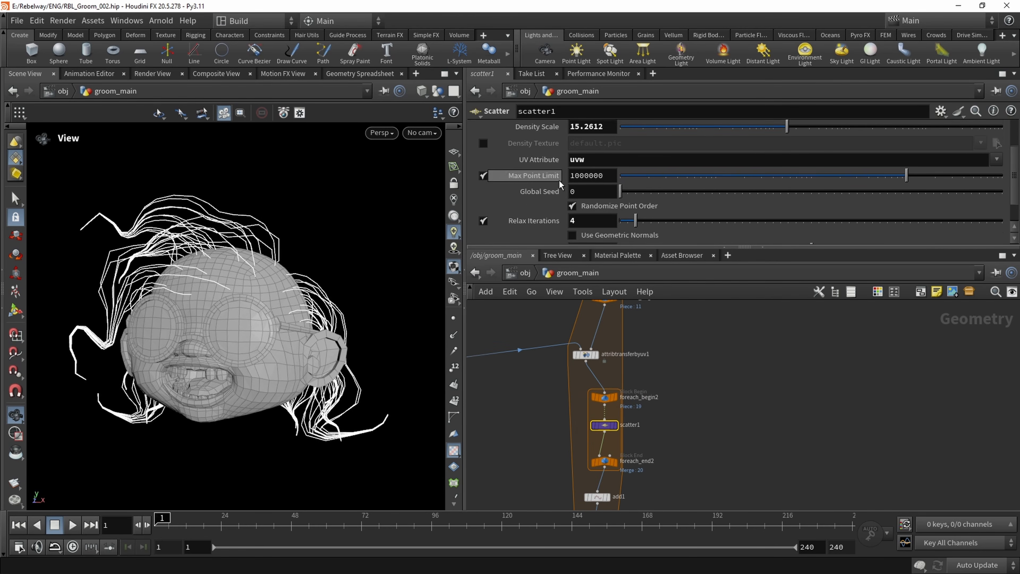
pyautogui.moveTo(797, 186); pyautogui.dragTo(843, 186)
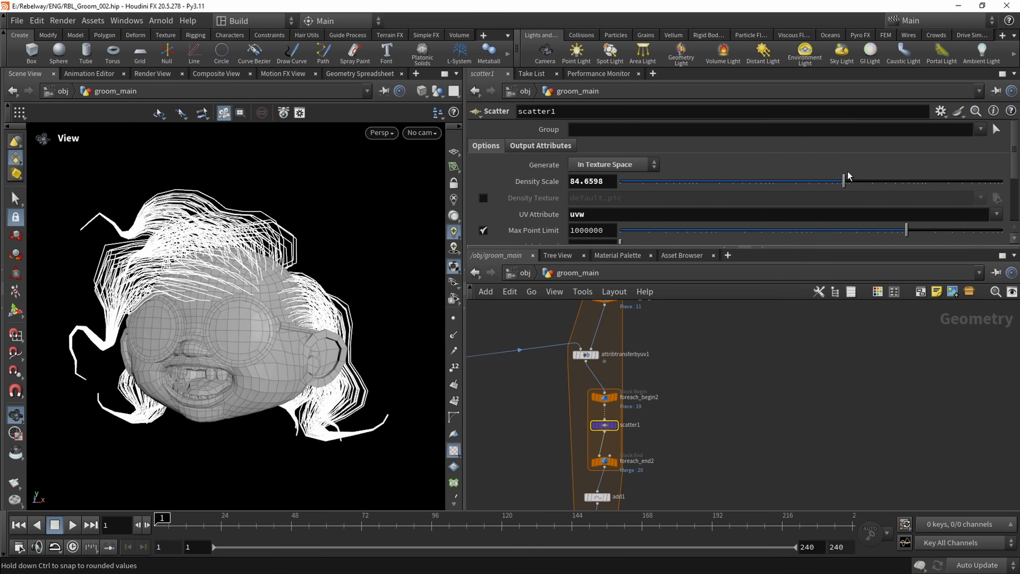
pyautogui.moveTo(185, 281); pyautogui.dragTo(204, 241)
pyautogui.moveTo(204, 241); pyautogui.dragTo(206, 242, button='right')
pyautogui.moveTo(206, 242); pyautogui.dragTo(205, 241)
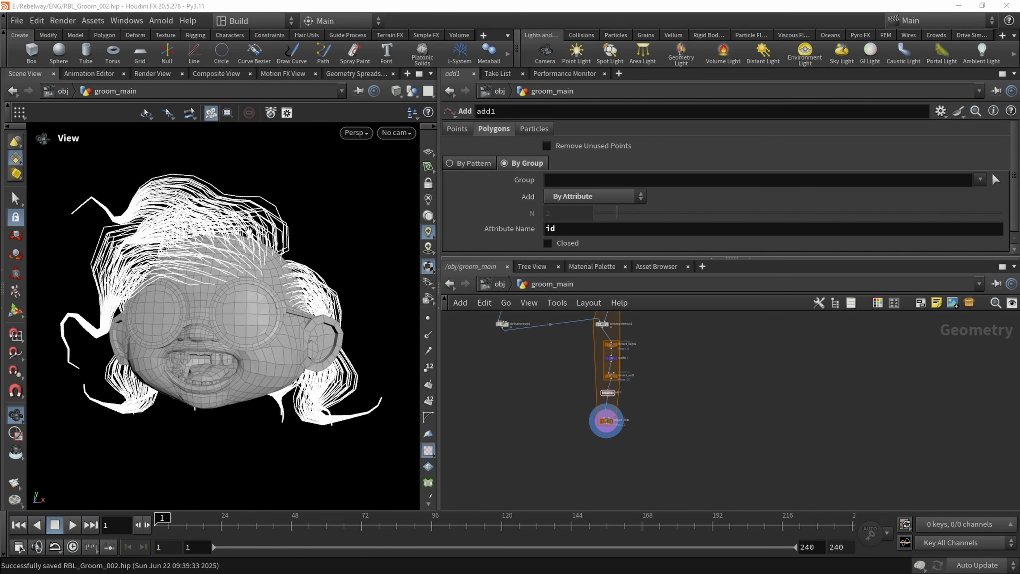
pyautogui.moveTo(225, 281)
pyautogui.mouseDown()
pyautogui.moveTo(213, 292)
pyautogui.moveTo(257, 287)
pyautogui.moveTo(270, 304)
pyautogui.moveTo(247, 298)
pyautogui.moveTo(280, 269)
pyautogui.moveTo(246, 303)
pyautogui.moveTo(234, 300)
pyautogui.mouseUp()
pyautogui.moveTo(235, 299); pyautogui.dragTo(273, 279, button='right')
pyautogui.moveTo(279, 279); pyautogui.dragTo(221, 300, button='middle')
pyautogui.moveTo(211, 271); pyautogui.dragTo(256, 288)
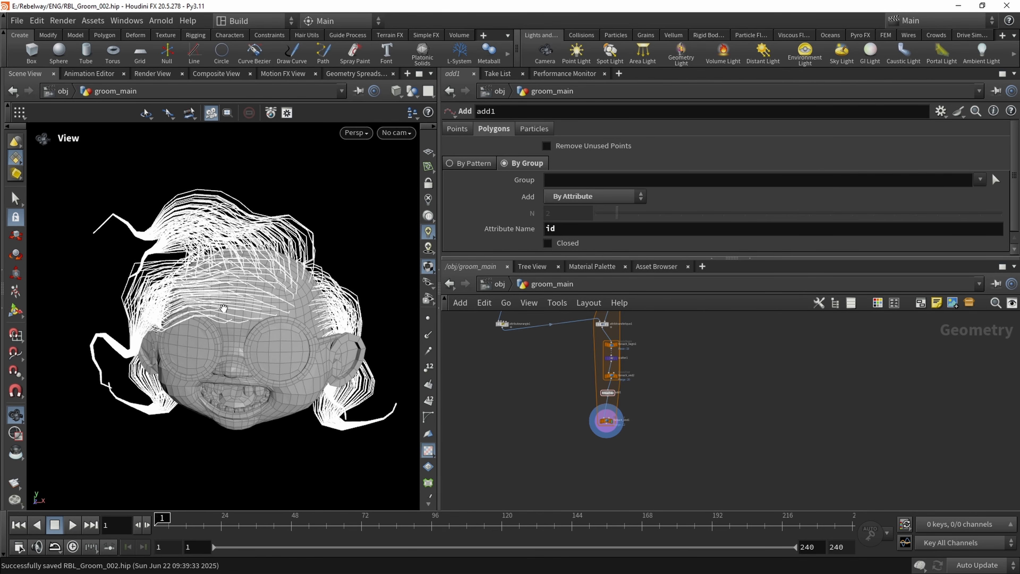
# Display attributewrangle1, hide the other objects and frame its stacked circles in the viewport
pyautogui.scroll(8, 541, 422)
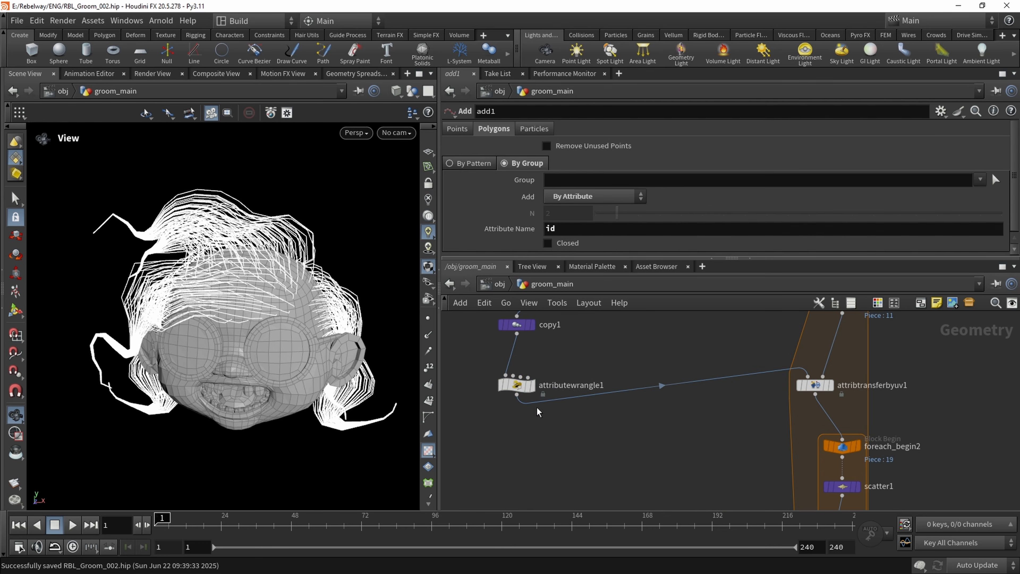
pyautogui.click(533, 387)
pyautogui.click(534, 390)
pyautogui.click(396, 91)
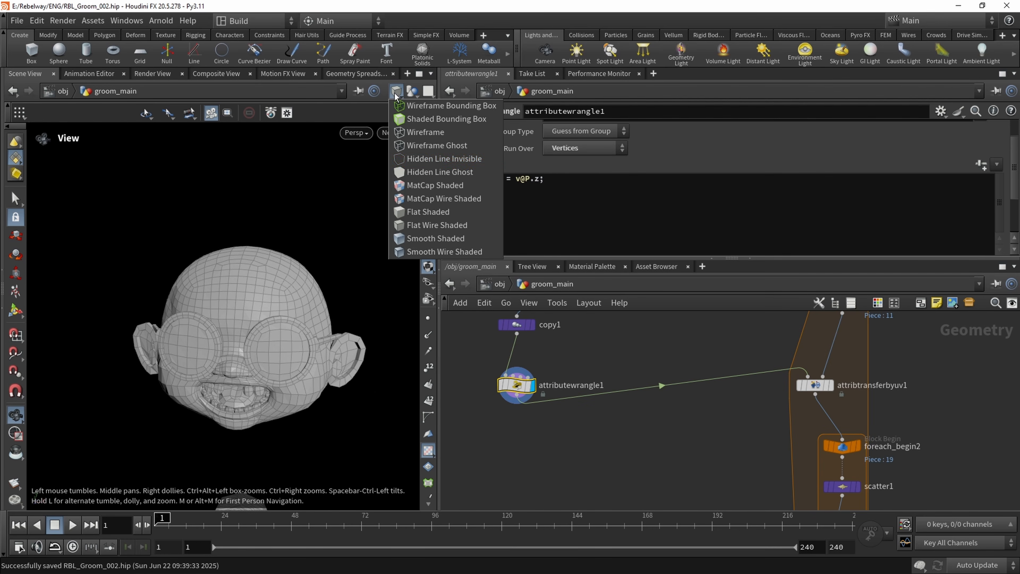
pyautogui.click(409, 91)
pyautogui.click(411, 91)
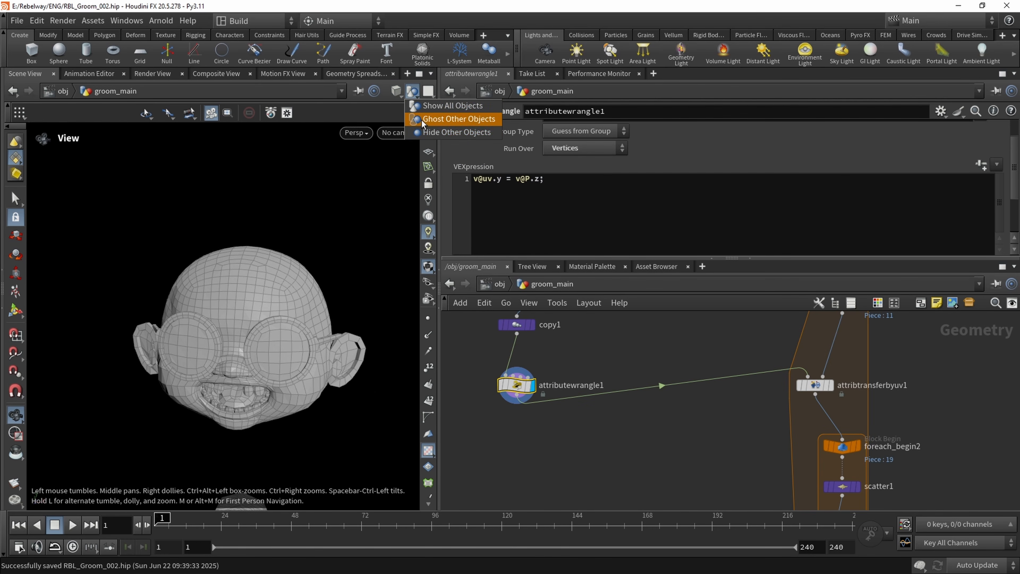
pyautogui.click(430, 129)
pyautogui.press('f')
pyautogui.moveTo(314, 287); pyautogui.dragTo(448, 359)
# Rename attributewrangle1 to set_y_attr
pyautogui.scroll(2, 566, 386)
pyautogui.doubleClick(567, 386)
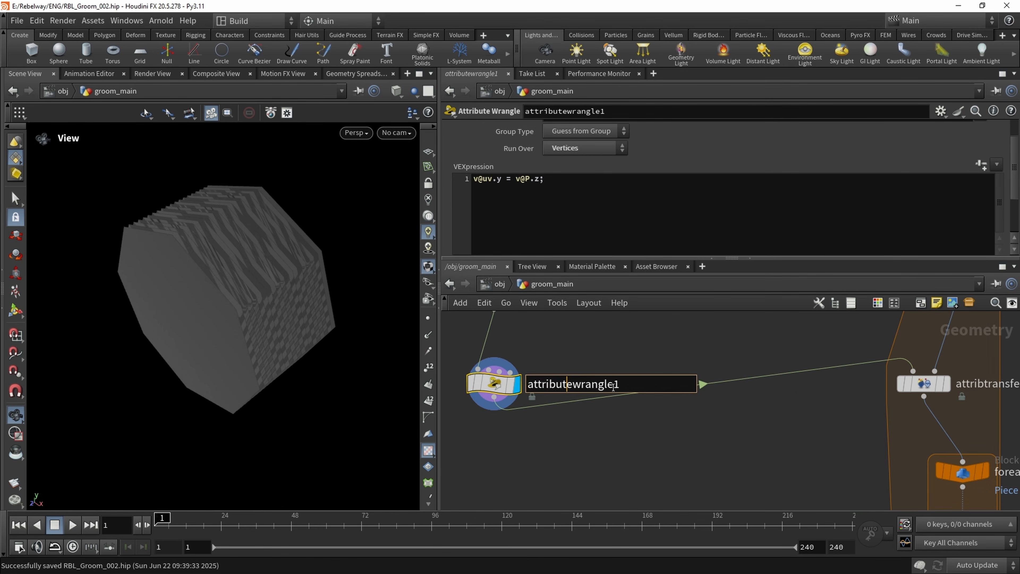
pyautogui.write('s')
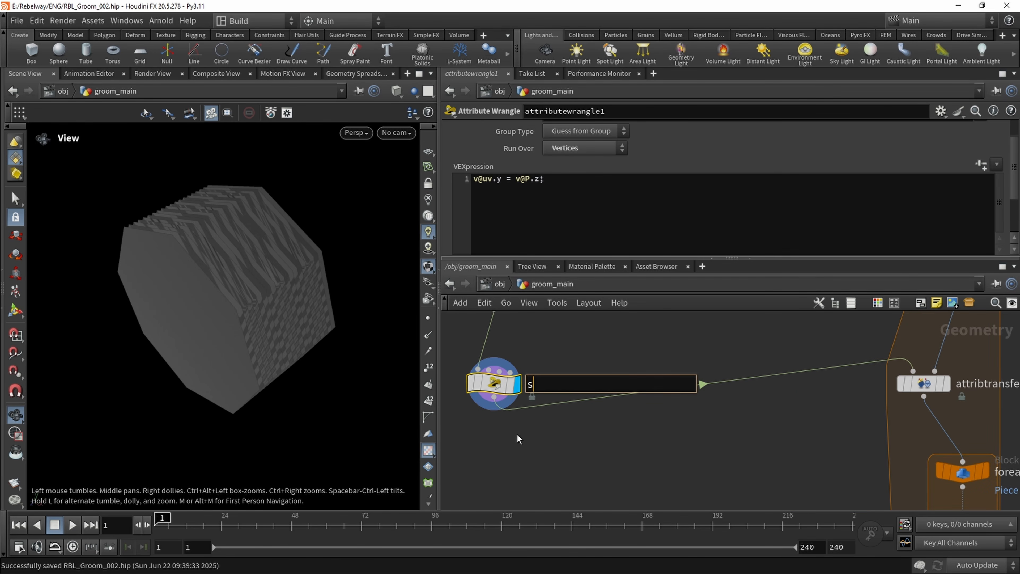
pyautogui.write('et_y_attr')
pyautogui.press('Return')
# Add an Attribute Wrangle below set_y_attr, wire set_y_attr's output into it and display the new node
pyautogui.scroll(-2, 538, 436)
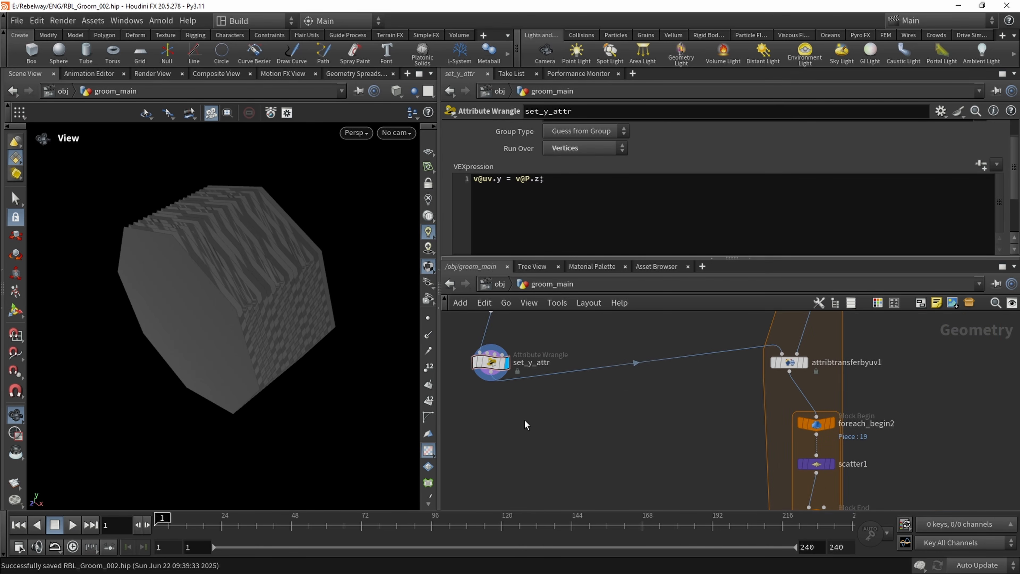
pyautogui.press('Tab')
pyautogui.write('atw')
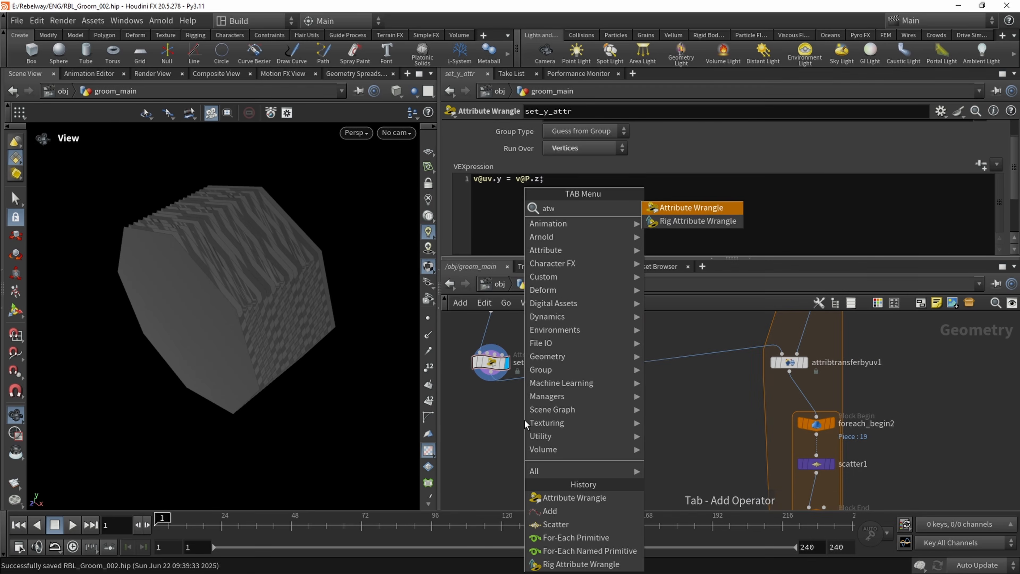
pyautogui.press('Return')
pyautogui.click(524, 420)
pyautogui.click(490, 372)
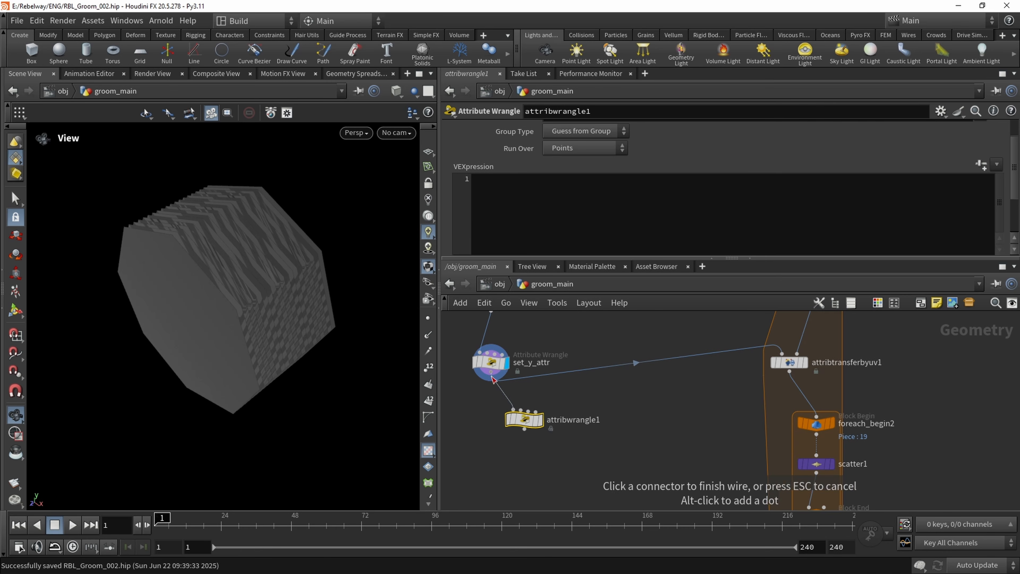
pyautogui.click(525, 421)
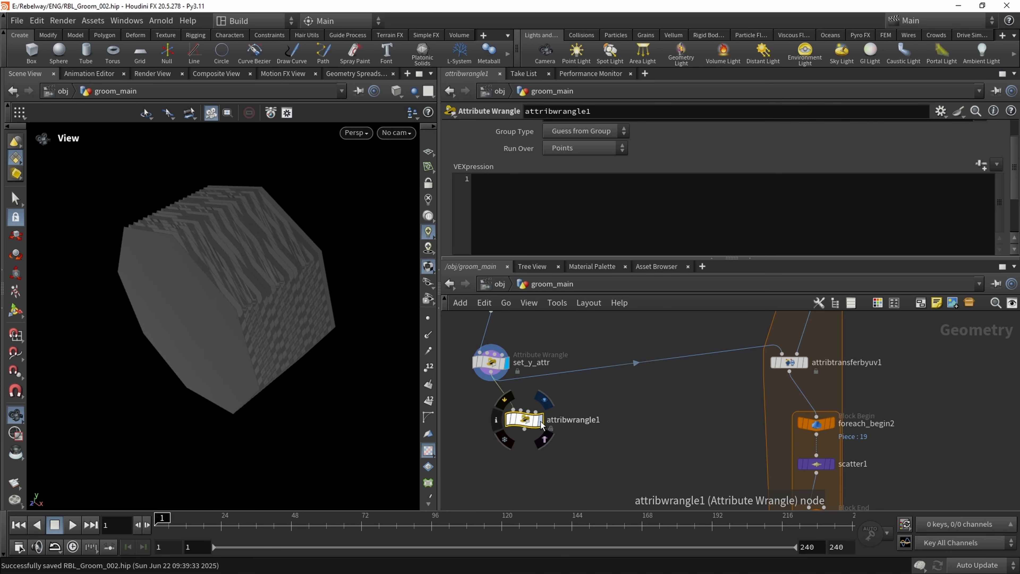
# Rename the new Attribute Wrangle to slant_uvs
pyautogui.doubleClick(574, 420)
pyautogui.write('sla')
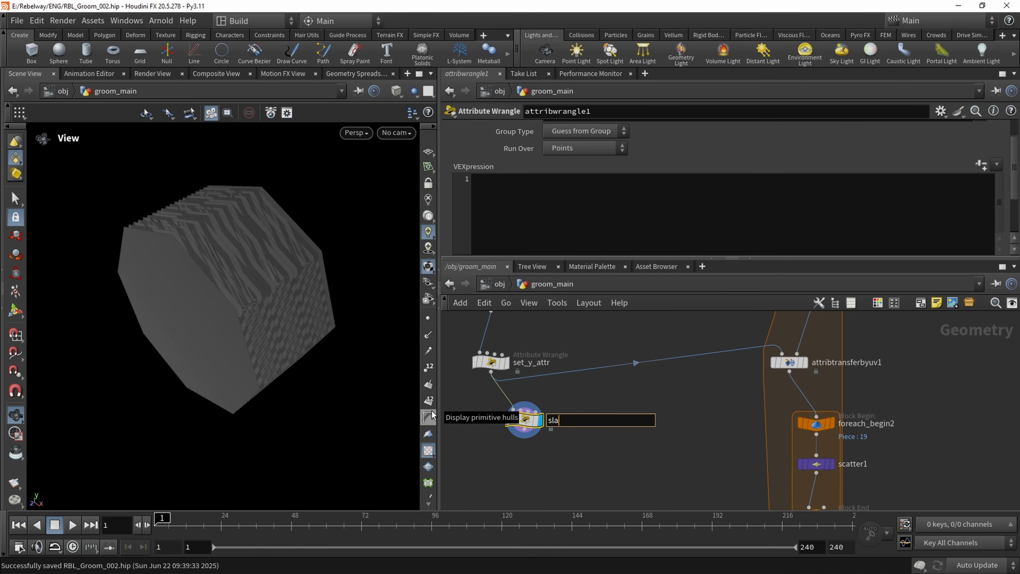
pyautogui.write('nt_uvs')
pyautogui.press('Return')
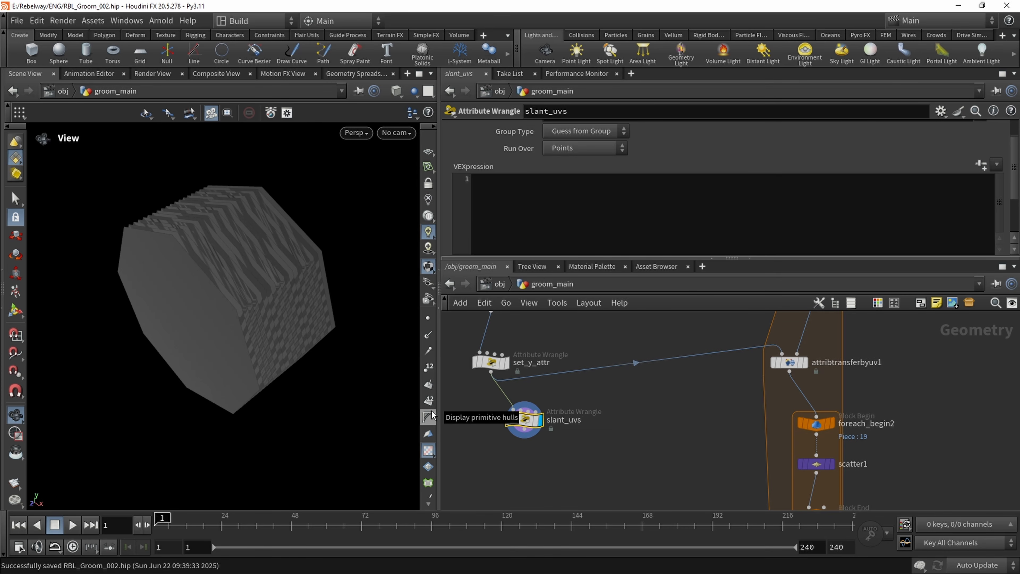
# Set slant_uvs to run over Vertices and inspect its UV layout in the UV viewport with points displayed
pyautogui.click(570, 149)
pyautogui.click(580, 204)
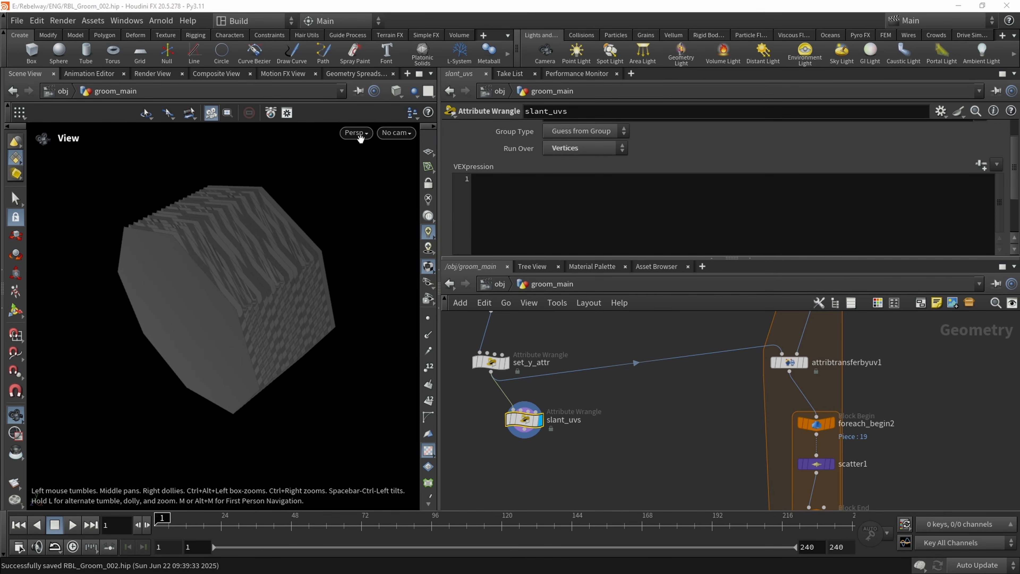
pyautogui.click(354, 133)
pyautogui.moveTo(373, 159)
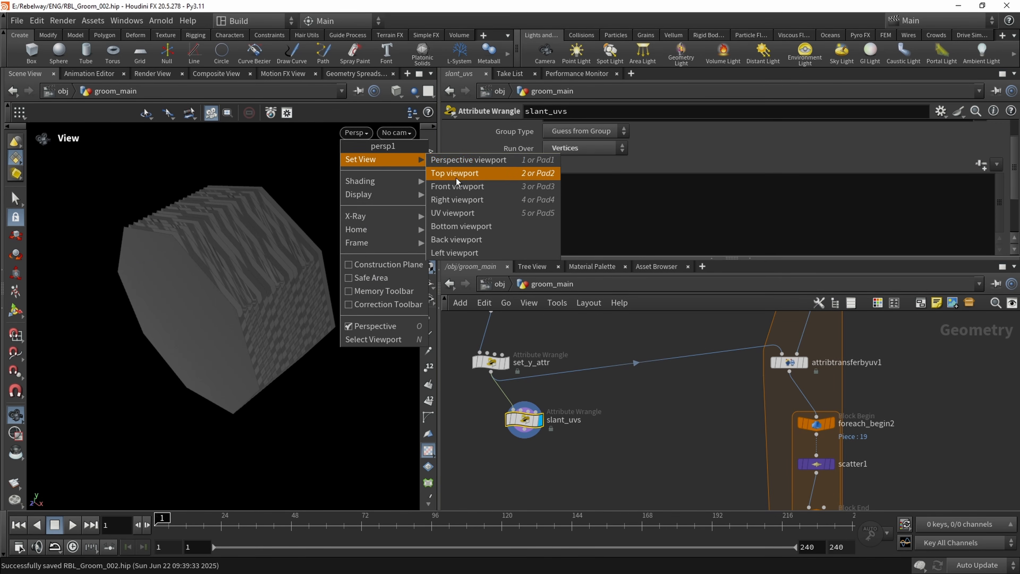
pyautogui.click(453, 212)
pyautogui.moveTo(207, 302); pyautogui.dragTo(242, 292, button='middle')
pyautogui.click(428, 319)
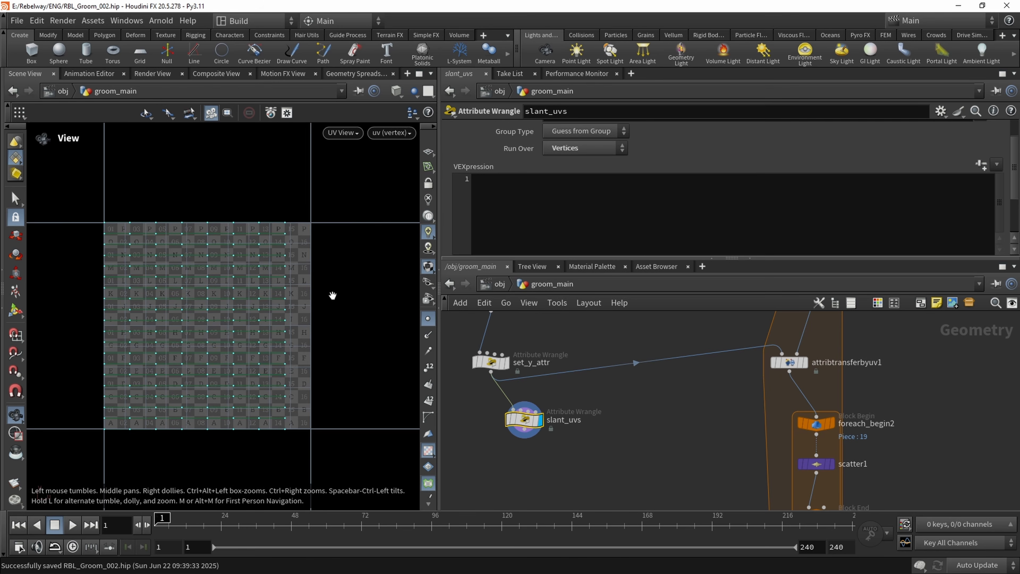
pyautogui.moveTo(179, 285); pyautogui.dragTo(175, 300, button='middle')
pyautogui.moveTo(176, 300); pyautogui.dragTo(301, 243, button='right')
pyautogui.moveTo(217, 345); pyautogui.dragTo(246, 276, button='middle')
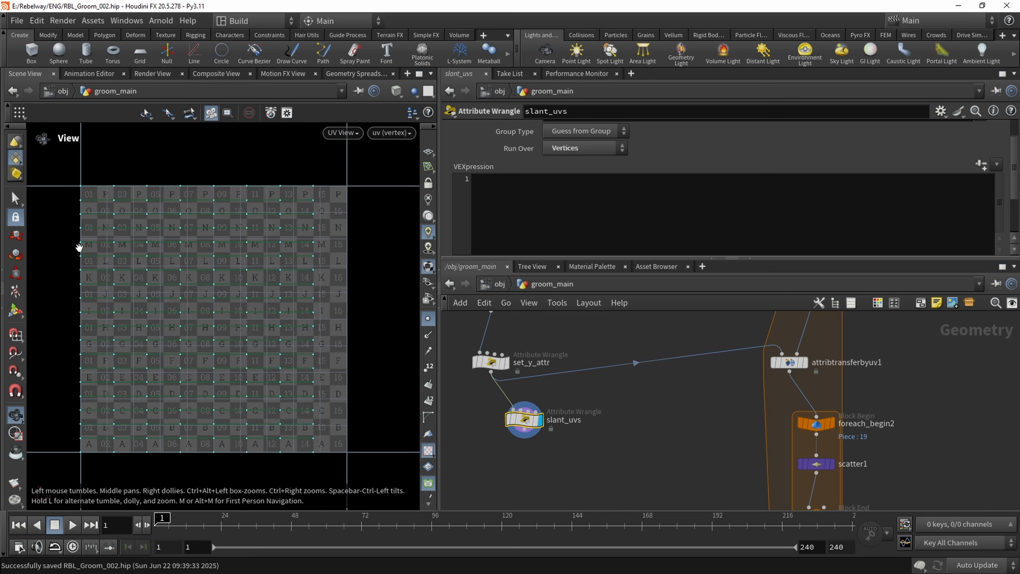
pyautogui.moveTo(129, 298); pyautogui.dragTo(123, 256, button='middle')
pyautogui.scroll(1, 131, 283)
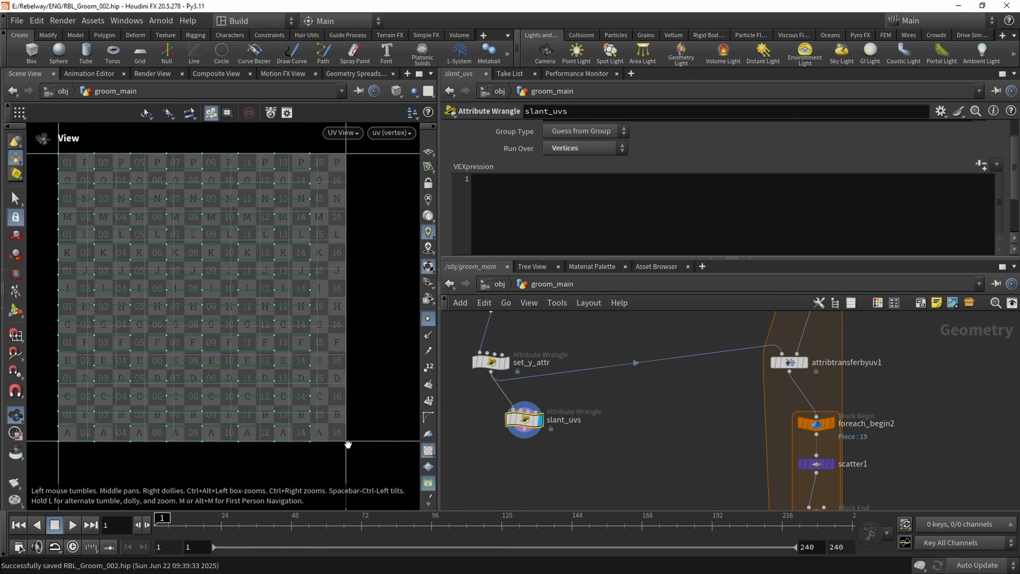
pyautogui.scroll(-1, 322, 436)
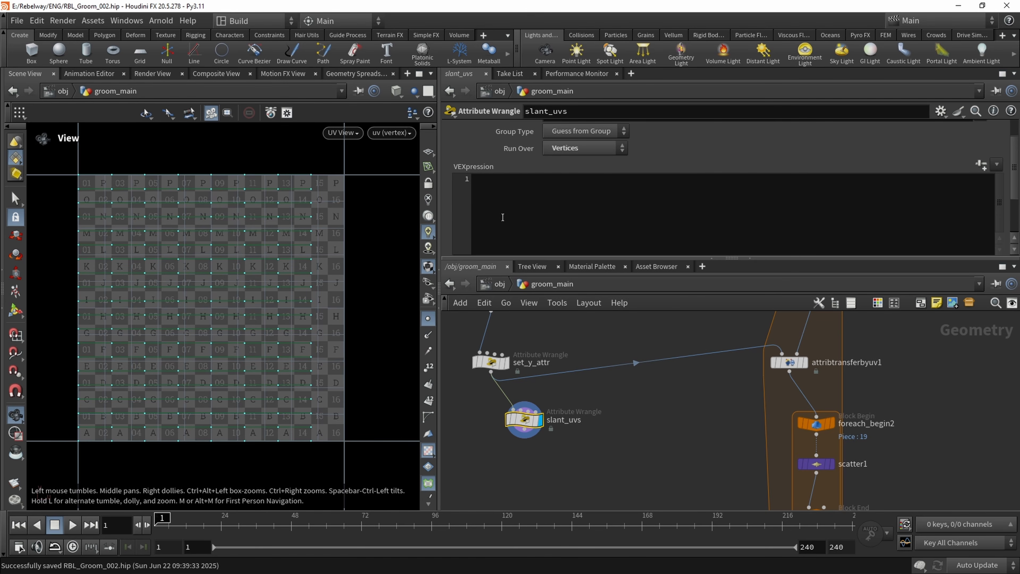
pyautogui.moveTo(515, 438); pyautogui.dragTo(511, 442)
pyautogui.click(522, 224)
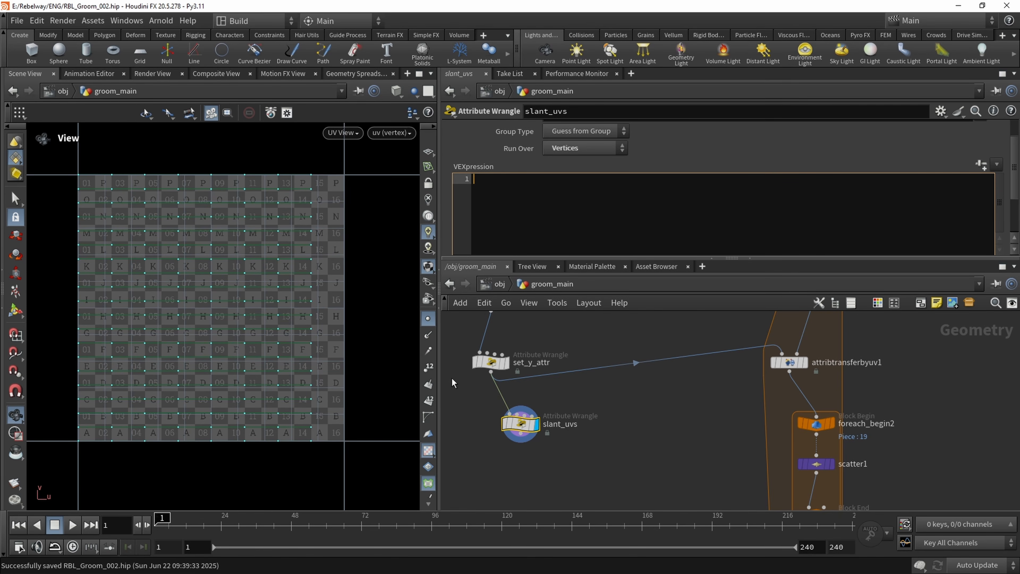
pyautogui.write('float sla')
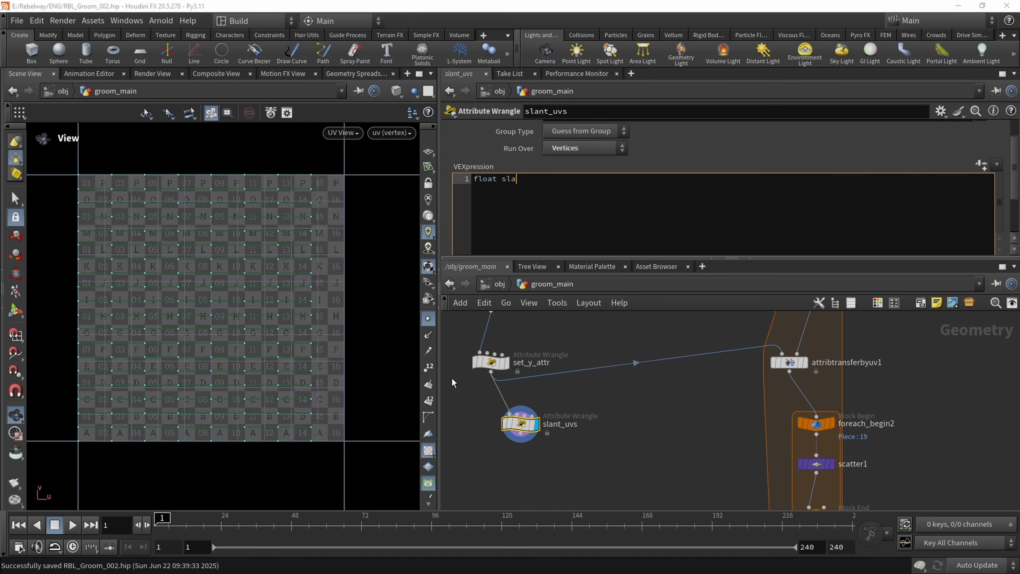
pyautogui.write('nt = chramp(')
pyautogui.write('@uv.y);')
pyautogui.click(981, 164)
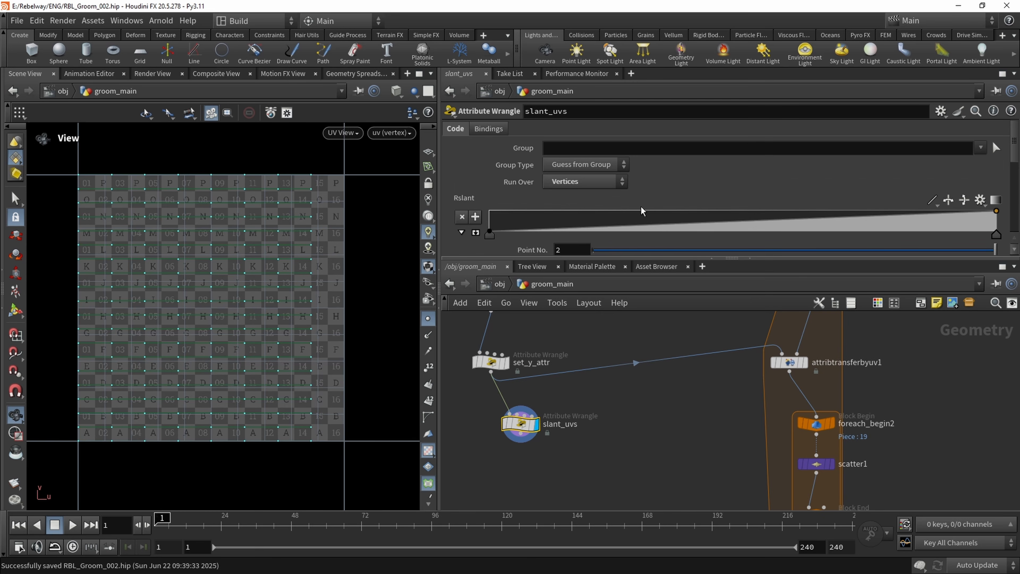
pyautogui.scroll(-3, 562, 209)
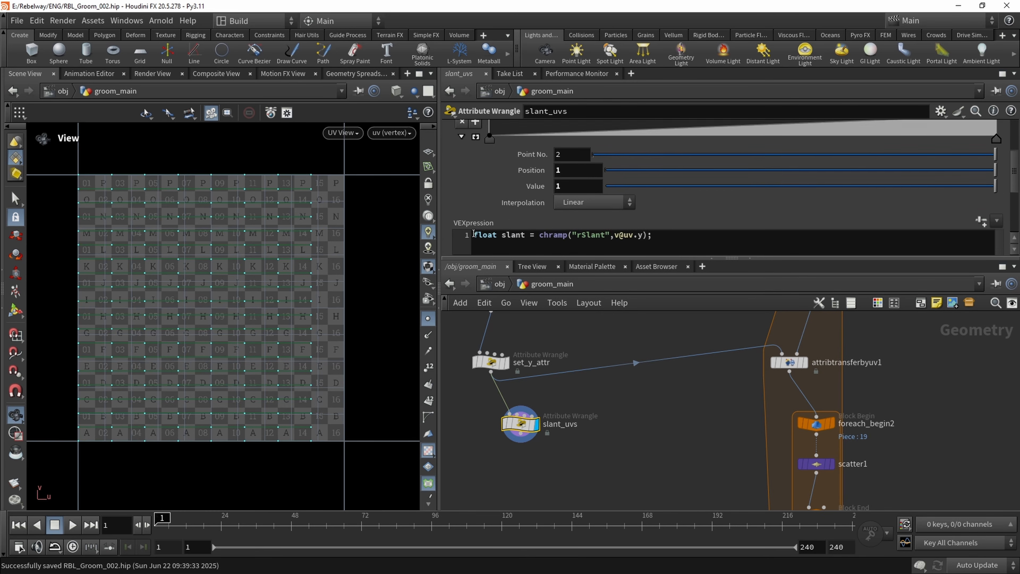
pyautogui.click(684, 243)
pyautogui.press('Return')
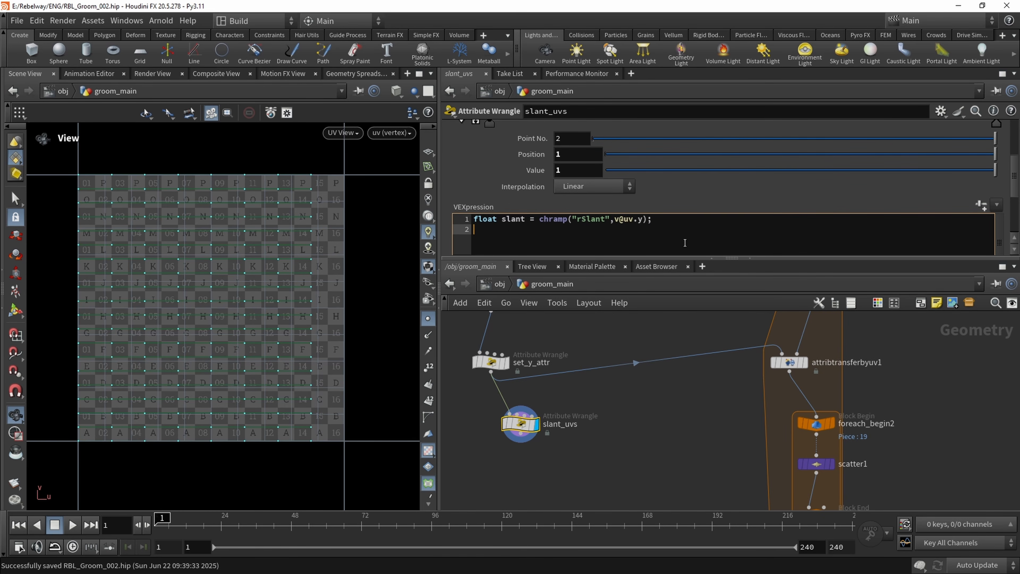
pyautogui.write('f')
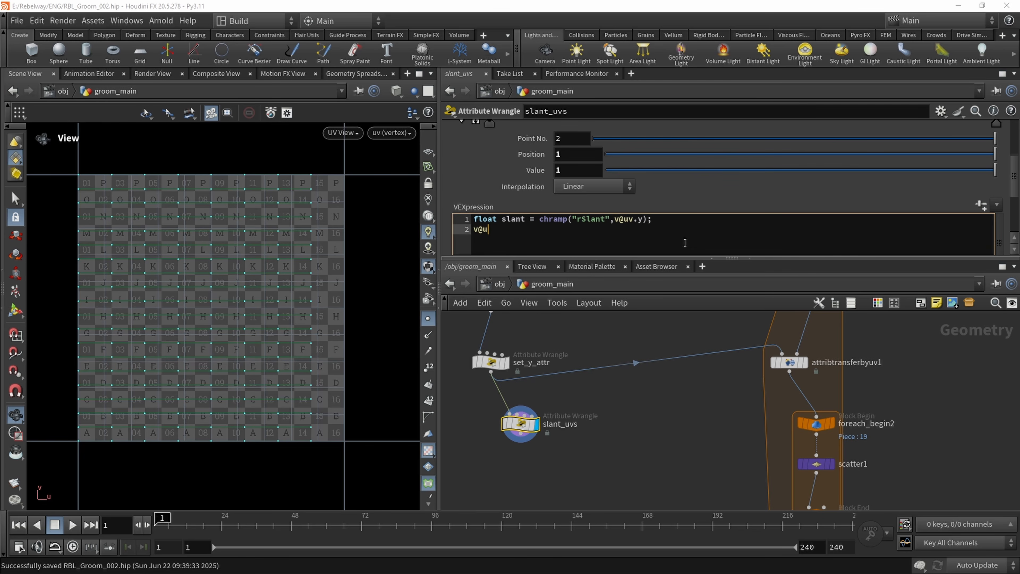
pyautogui.write('@uv.x += slant;')
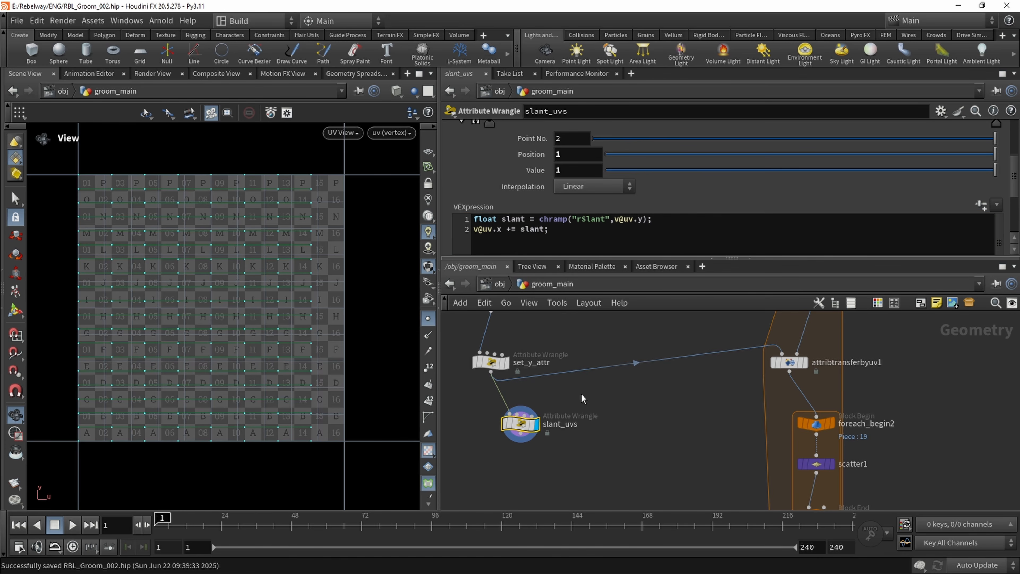
pyautogui.moveTo(238, 245); pyautogui.dragTo(177, 282, button='middle')
pyautogui.scroll(-2, 177, 282)
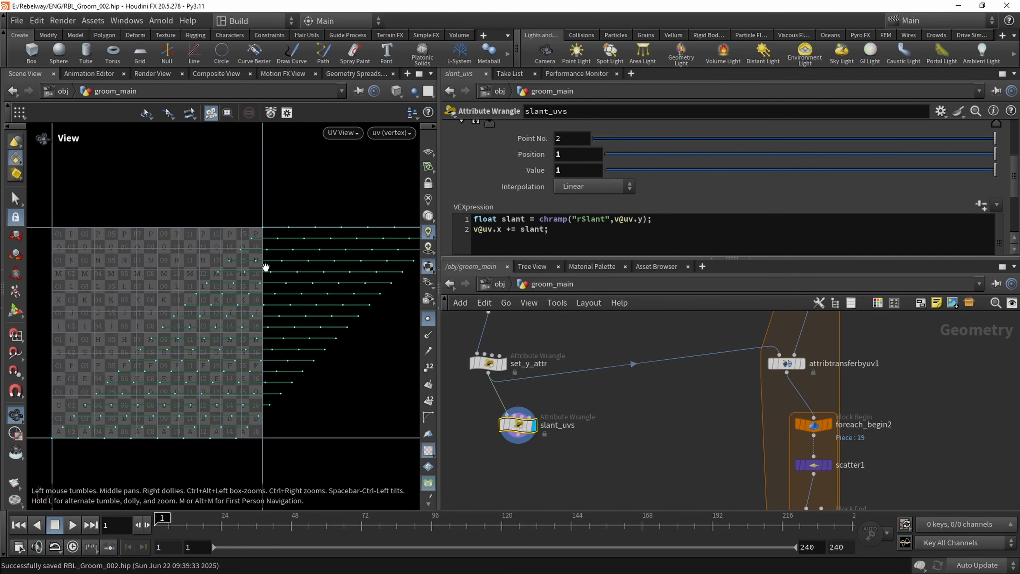
pyautogui.moveTo(266, 267); pyautogui.dragTo(244, 275, button='middle')
pyautogui.scroll(-1, 223, 269)
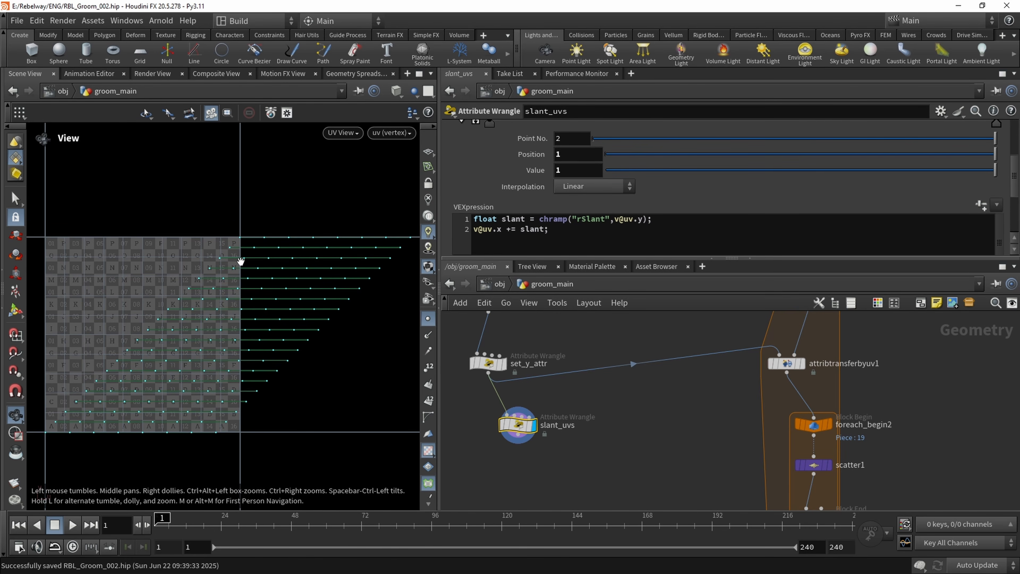
# Enlarge the Rslant ramp and test the slant by lowering its end point to 0 and raising it back to 1
pyautogui.scroll(2, 240, 262)
pyautogui.scroll(4, 815, 207)
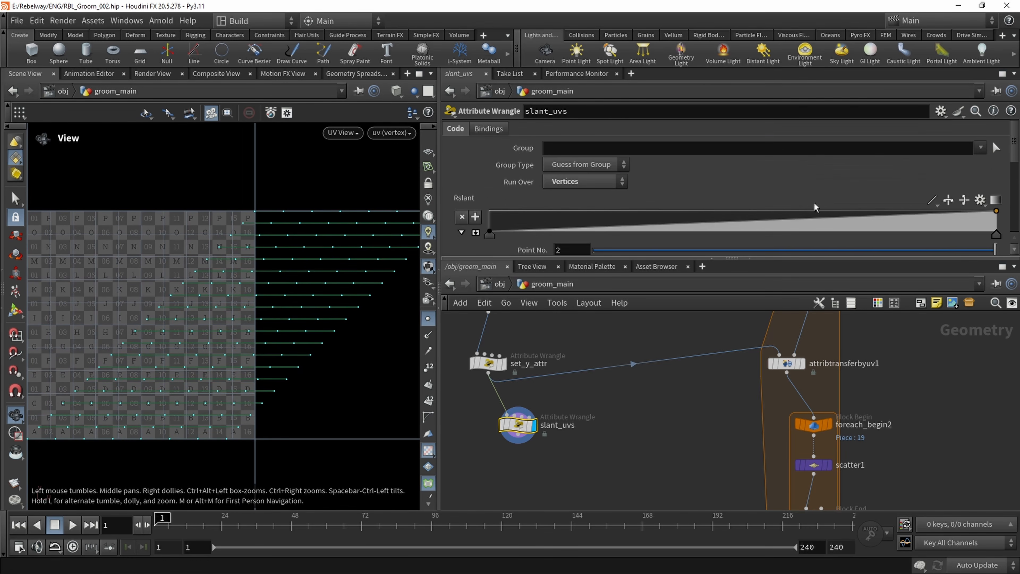
pyautogui.click(462, 232)
pyautogui.scroll(-3, 987, 161)
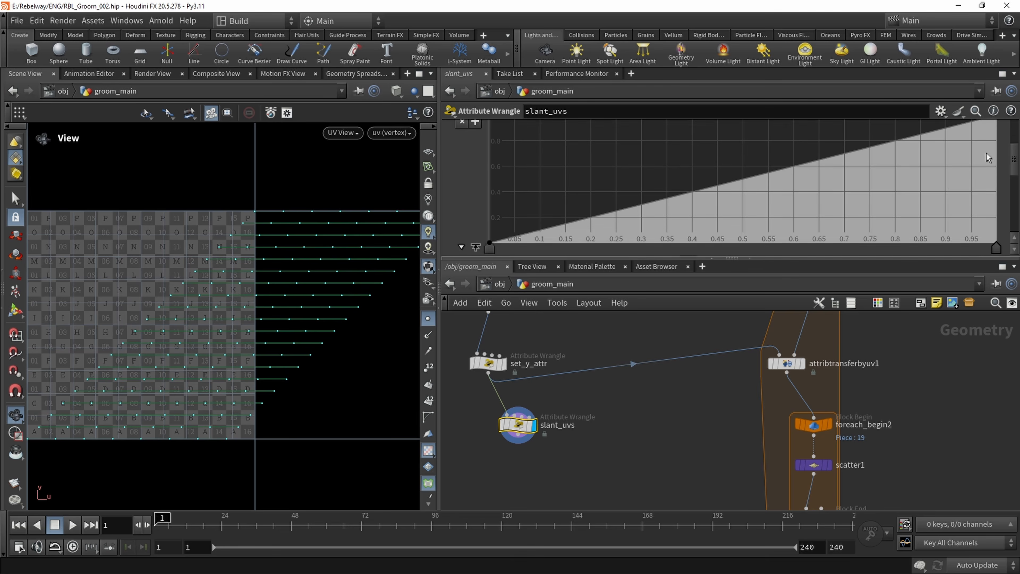
pyautogui.scroll(1, 988, 157)
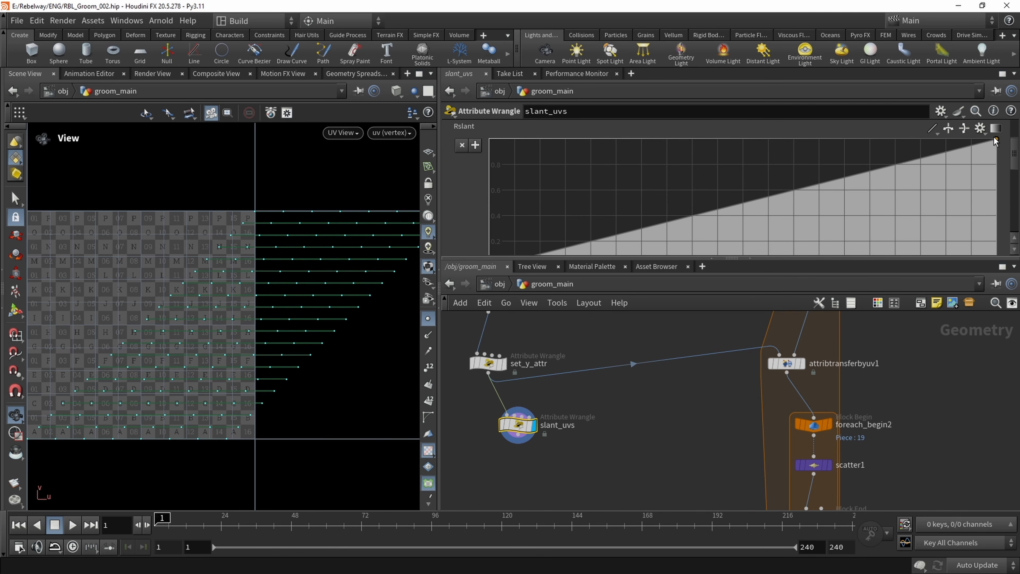
pyautogui.scroll(-1, 985, 162)
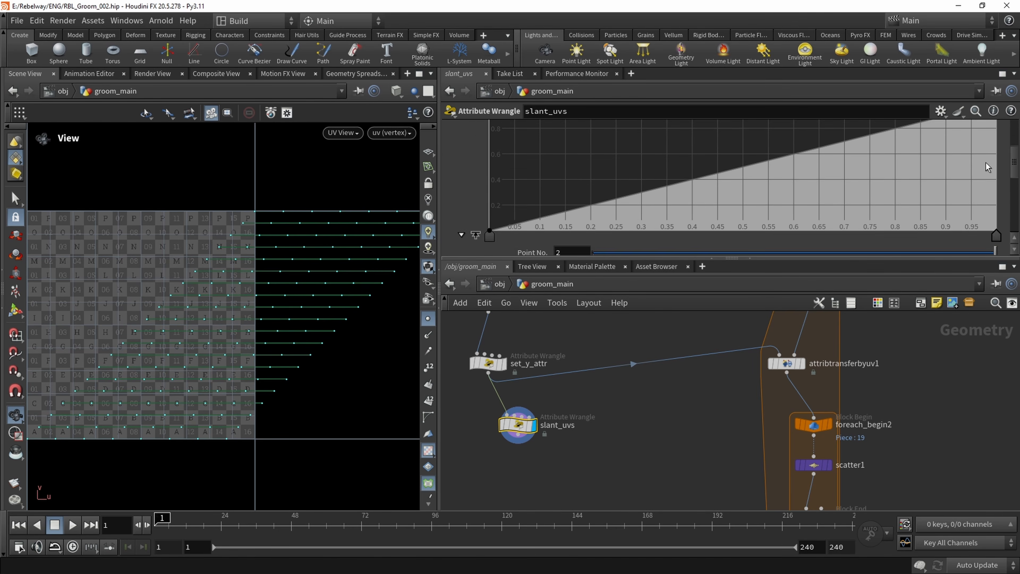
pyautogui.moveTo(996, 127); pyautogui.dragTo(1008, 258)
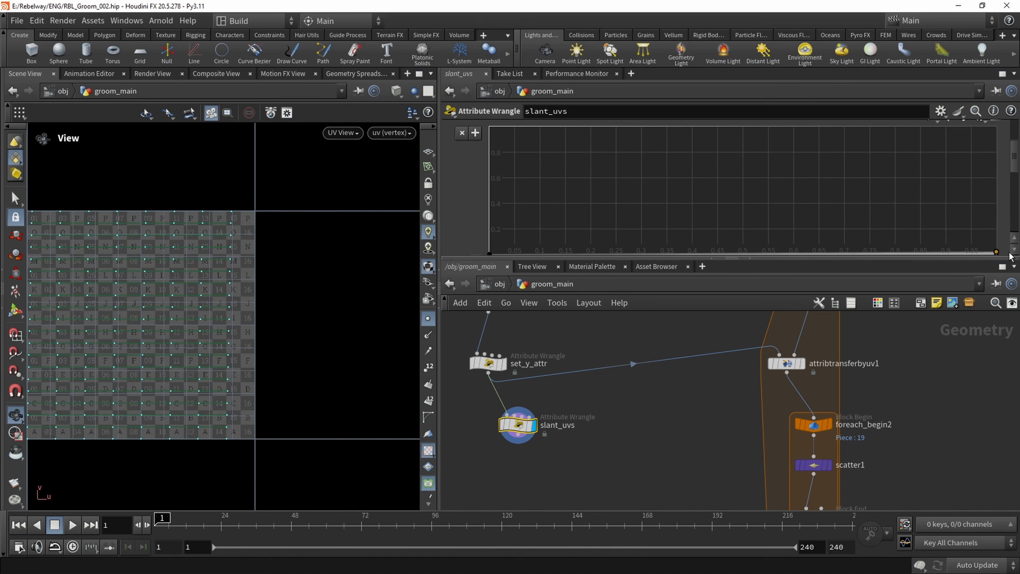
pyautogui.moveTo(168, 231); pyautogui.dragTo(249, 228, button='middle')
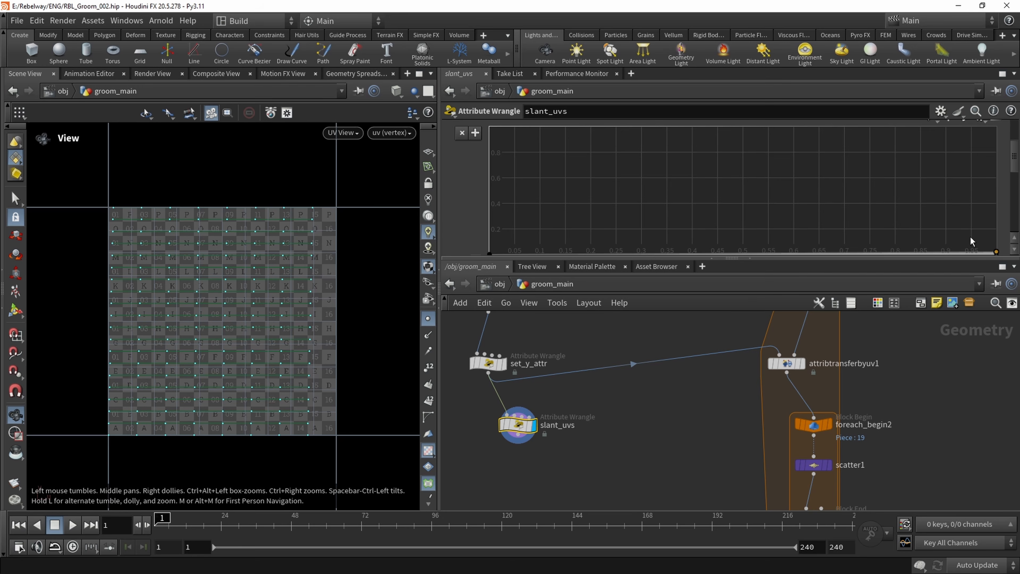
pyautogui.moveTo(995, 253); pyautogui.dragTo(1000, 126)
pyautogui.moveTo(337, 284); pyautogui.dragTo(311, 295, button='middle')
pyautogui.moveTo(311, 294); pyautogui.dragTo(357, 260, button='right')
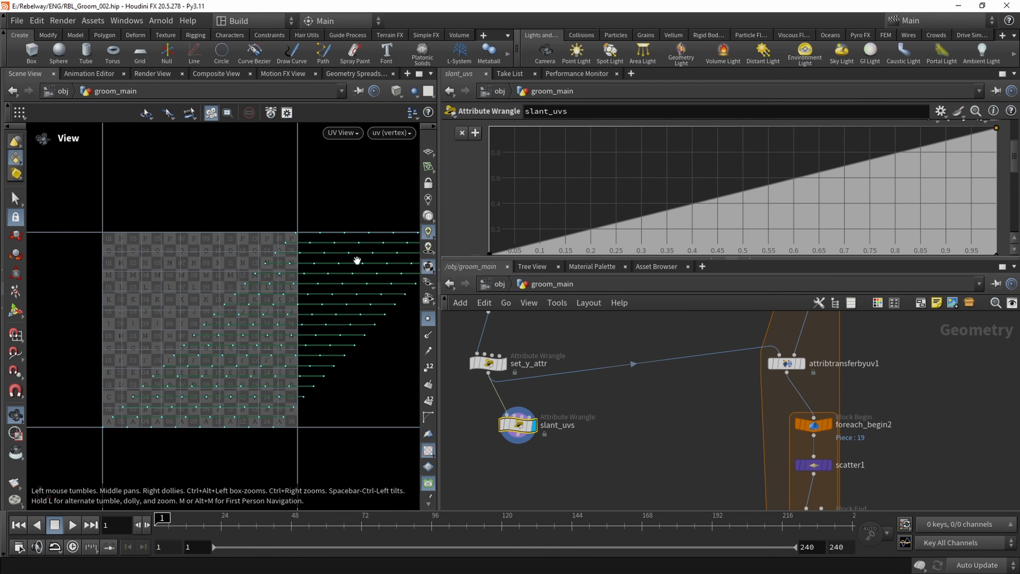
pyautogui.moveTo(998, 129)
pyautogui.mouseDown()
pyautogui.moveTo(999, 203)
pyautogui.moveTo(1006, 130)
pyautogui.mouseUp()
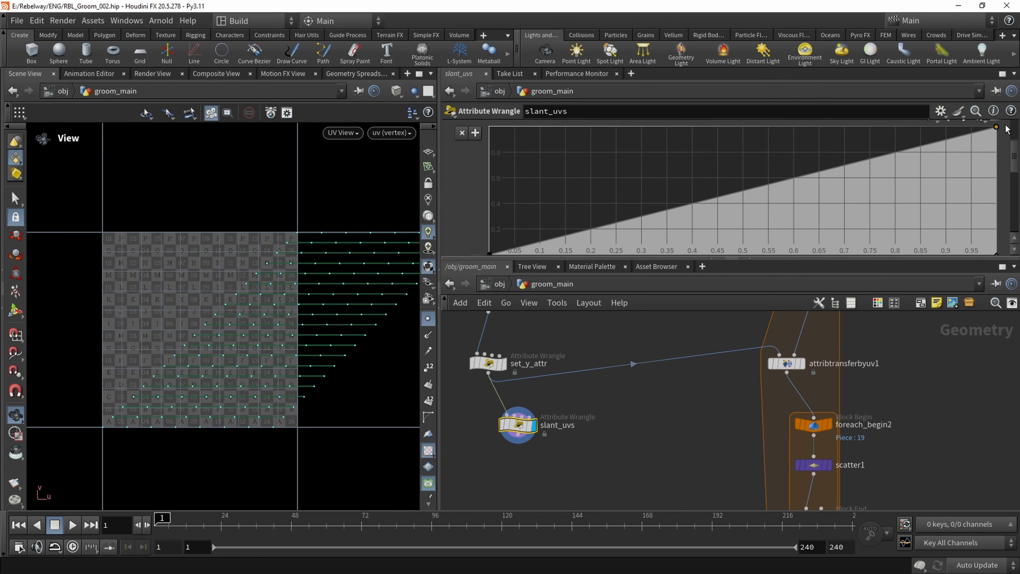
# Examine the slanted UV rows on both sides of the 0–1 tile's edge in the UV view
pyautogui.moveTo(313, 304); pyautogui.dragTo(223, 295, button='middle')
pyautogui.scroll(3, 191, 251)
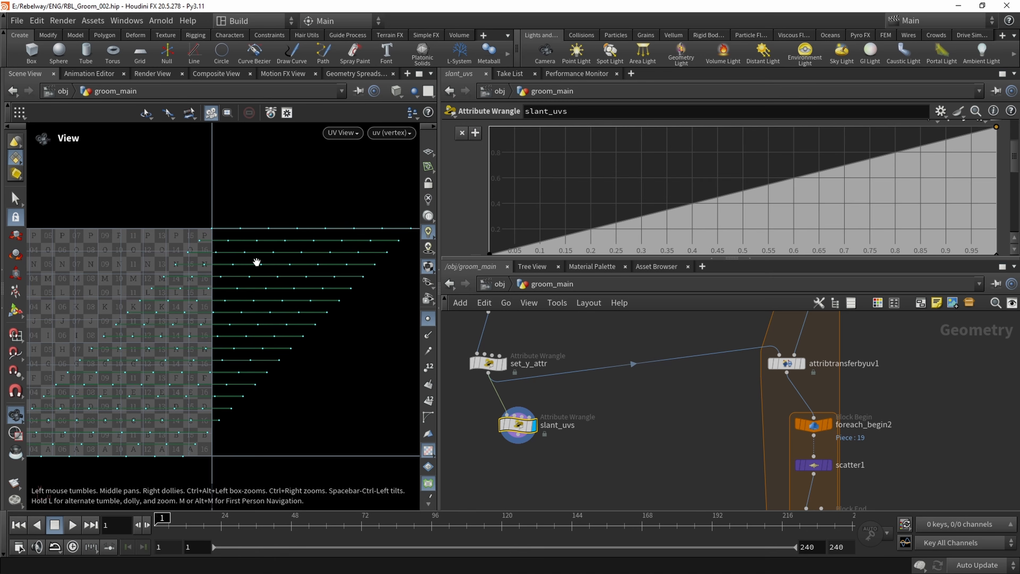
pyautogui.moveTo(256, 262); pyautogui.dragTo(172, 285, button='middle')
pyautogui.scroll(-1, 247, 273)
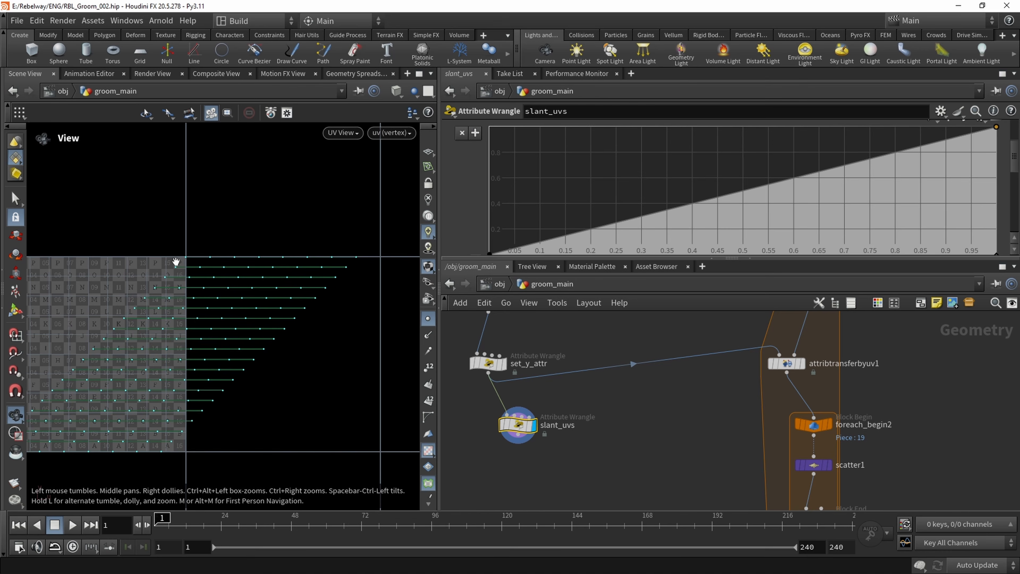
pyautogui.moveTo(168, 291); pyautogui.dragTo(269, 286, button='middle')
pyautogui.scroll(1, 270, 288)
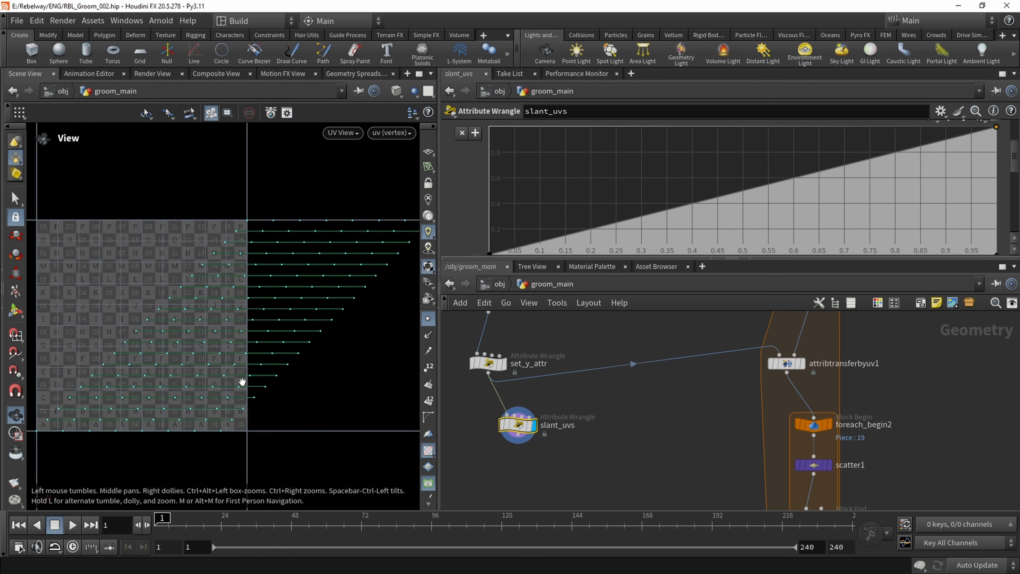
pyautogui.scroll(1, 275, 330)
pyautogui.moveTo(280, 311); pyautogui.dragTo(245, 322, button='middle')
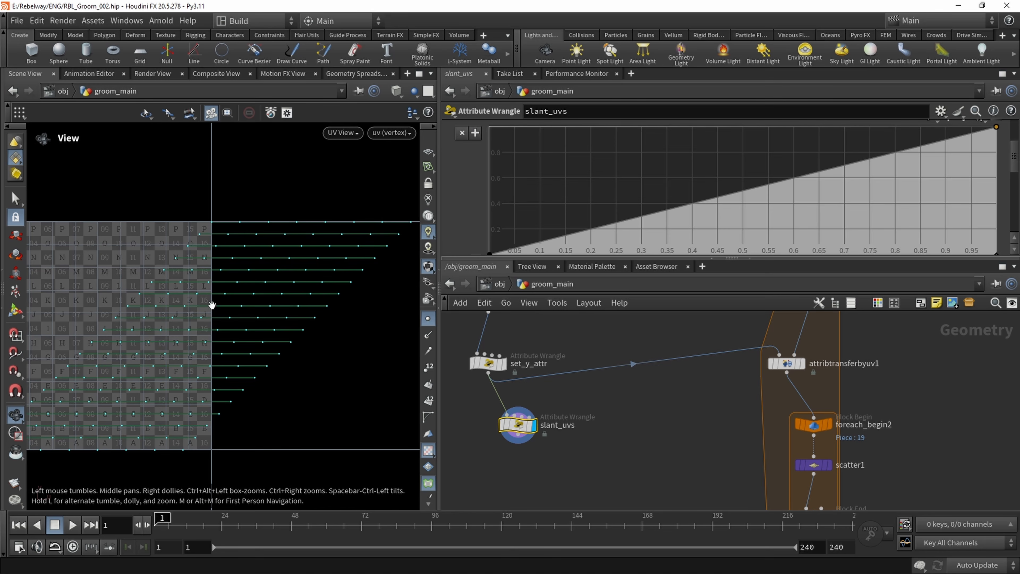
pyautogui.scroll(2, 298, 283)
pyautogui.moveTo(298, 283); pyautogui.dragTo(196, 248, button='middle')
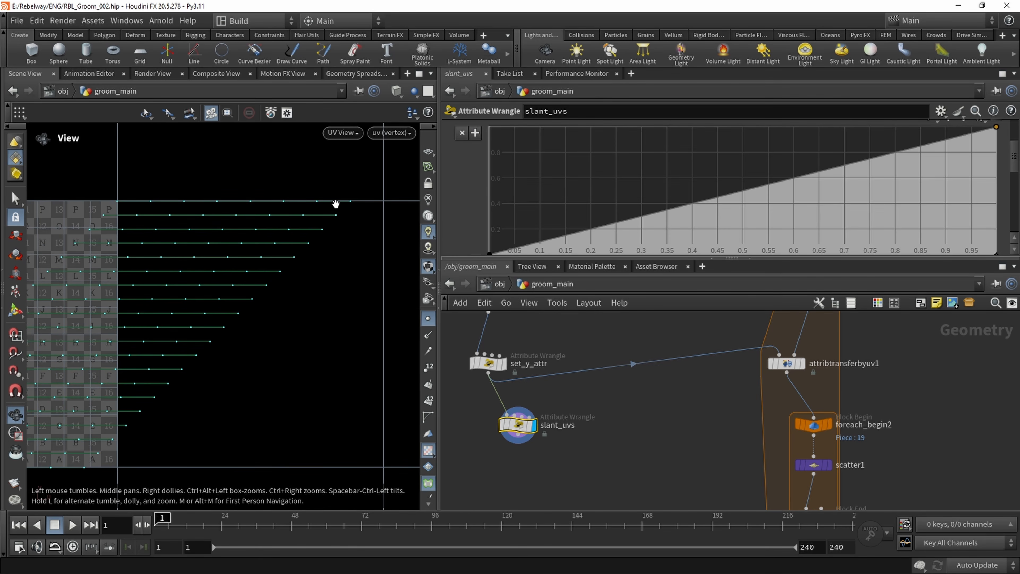
pyautogui.scroll(-3, 275, 229)
pyautogui.moveTo(164, 246); pyautogui.dragTo(266, 271, button='middle')
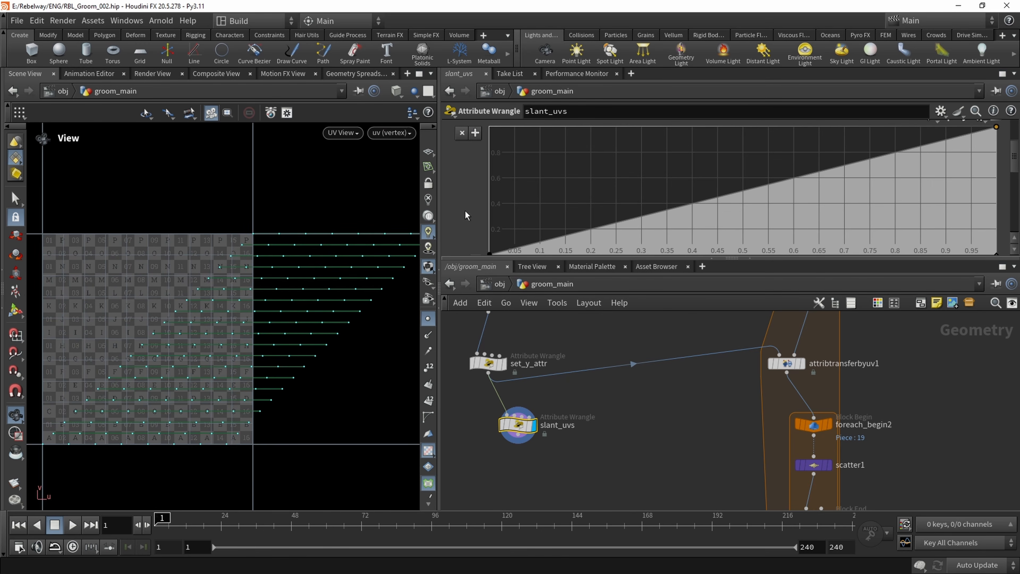
pyautogui.scroll(-5, 463, 212)
pyautogui.click(589, 238)
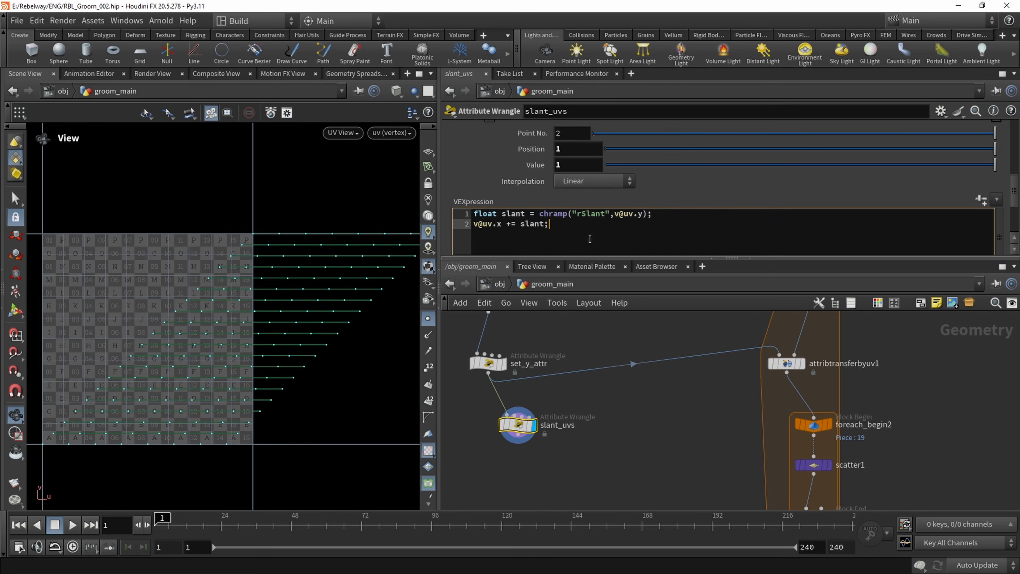
pyautogui.press('Return')
pyautogui.press('Return')
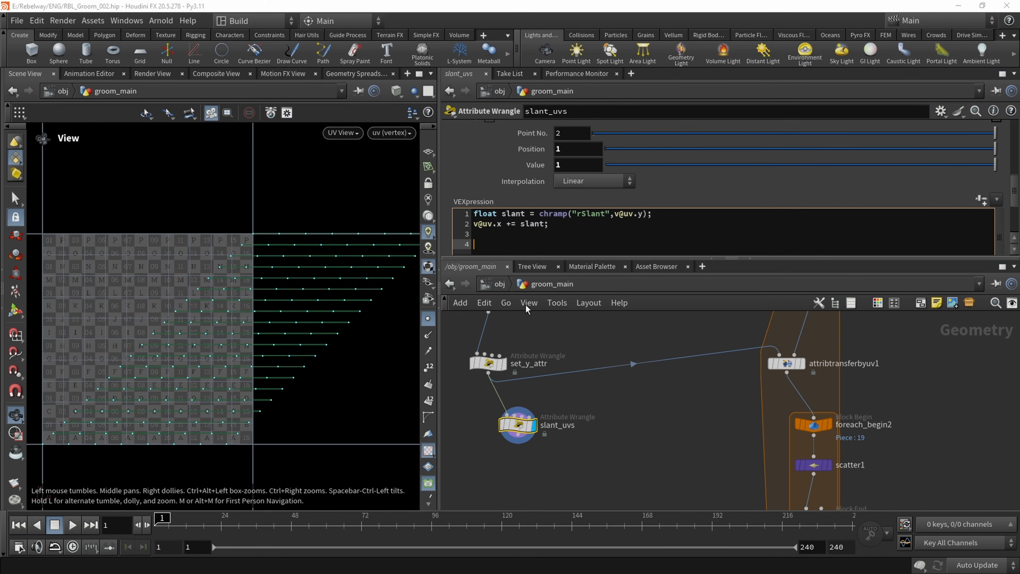
pyautogui.click(483, 238)
pyautogui.click(482, 245)
pyautogui.write('v@')
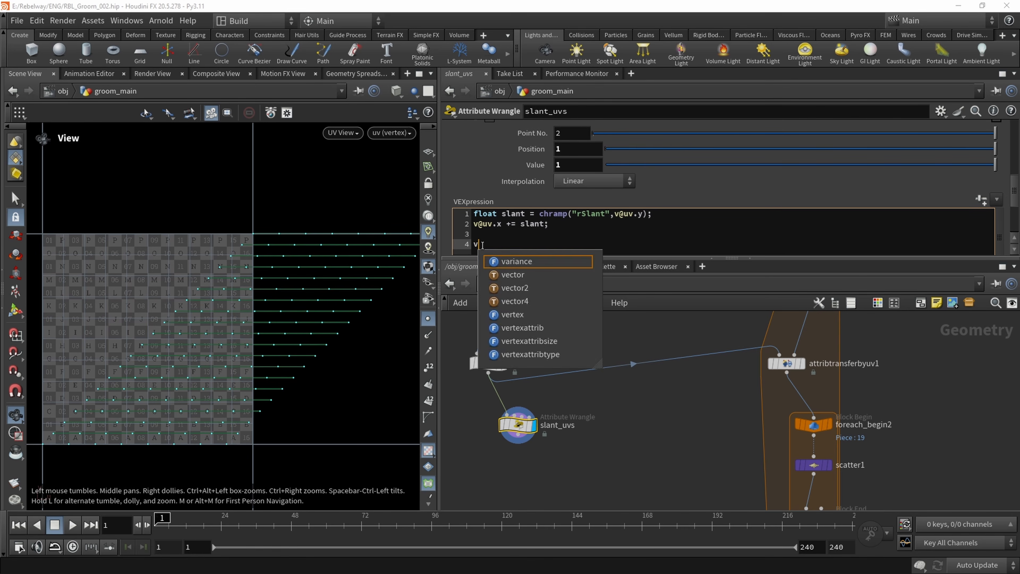
pyautogui.press('Escape')
pyautogui.write('uv.x ')
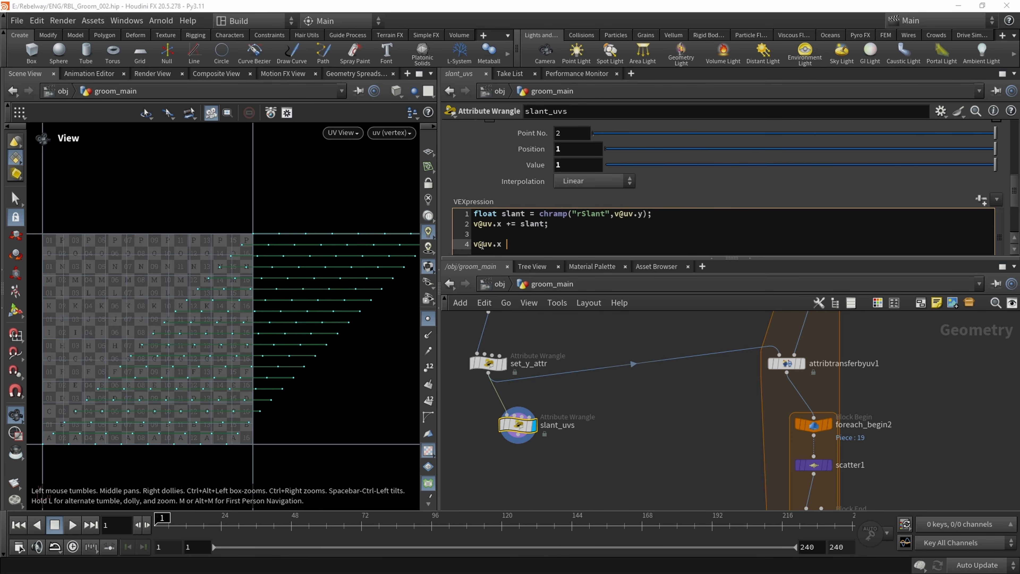
pyautogui.write('= v@uv.x')
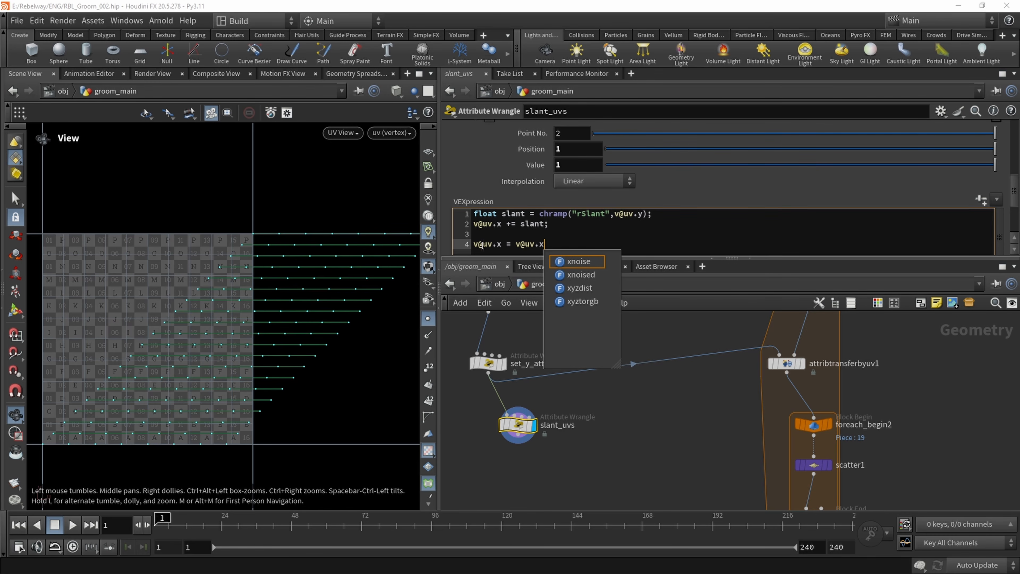
pyautogui.write('%1;')
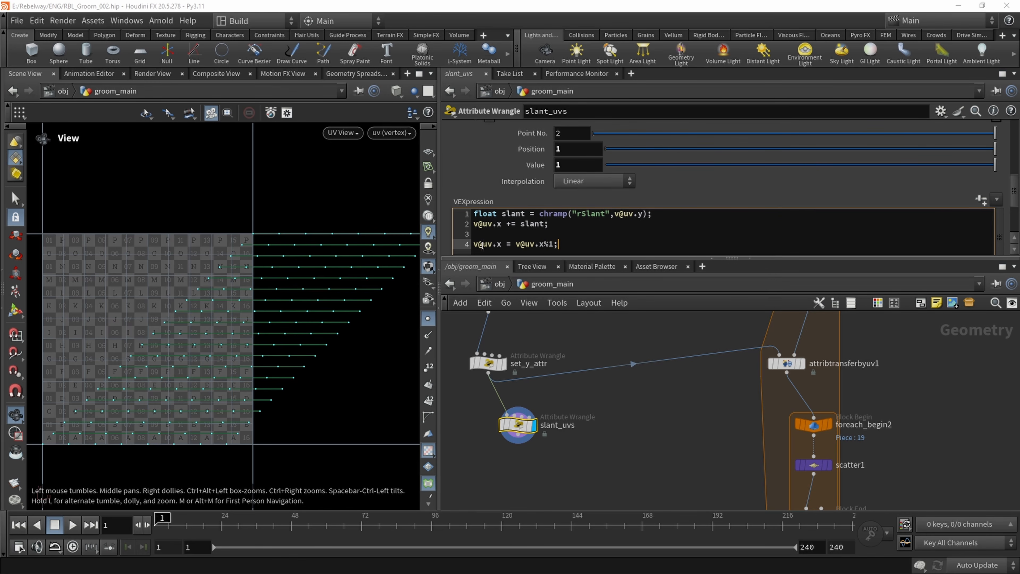
# Apply the slant_uvs code and inspect the wrapped UV rows inside the 0–1 tile
pyautogui.moveTo(668, 425); pyautogui.dragTo(676, 427, button='middle')
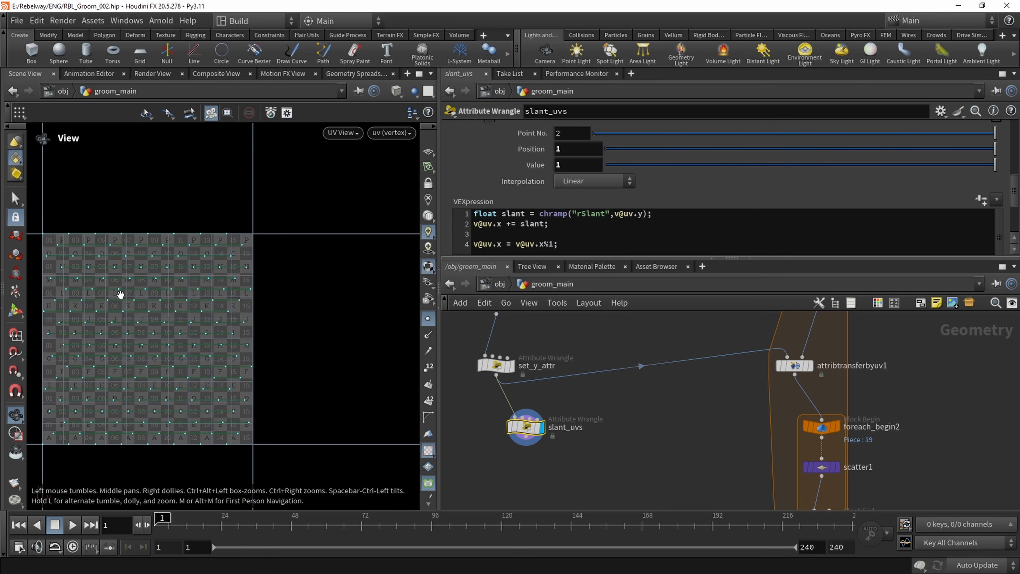
pyautogui.moveTo(121, 294); pyautogui.dragTo(201, 274, button='middle')
pyautogui.scroll(1, 153, 241)
pyautogui.scroll(-1, 201, 275)
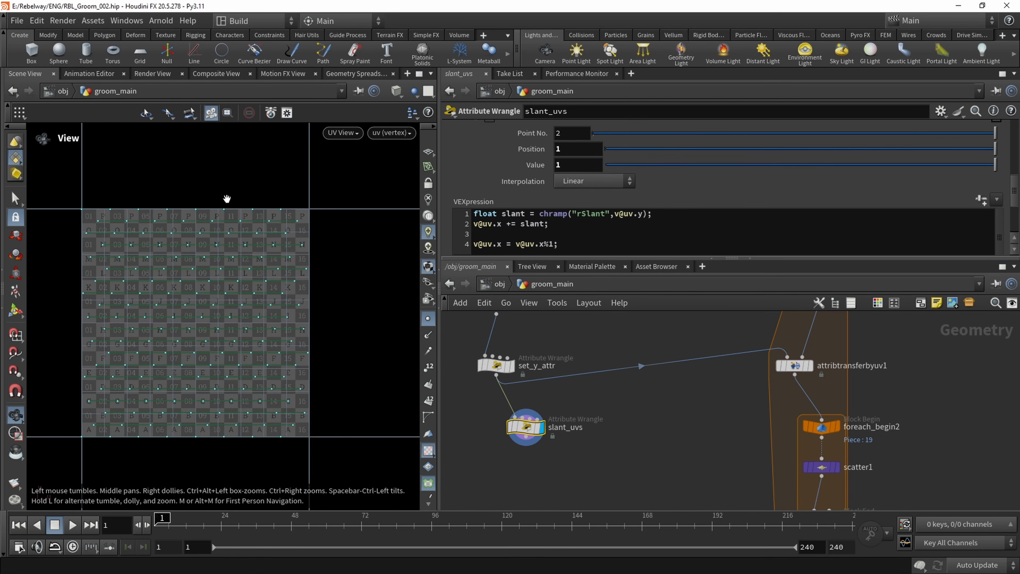
pyautogui.scroll(5, 843, 221)
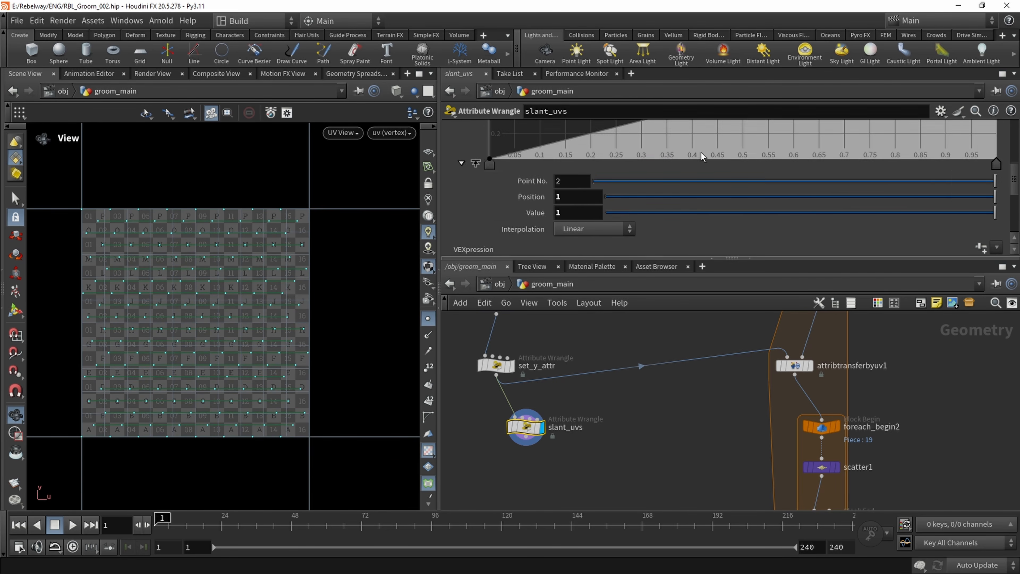
# Test the UV wrapping by lowering the Rslant ramp's end point to 0 and raising it back to 1
pyautogui.moveTo(997, 169); pyautogui.dragTo(1011, 265)
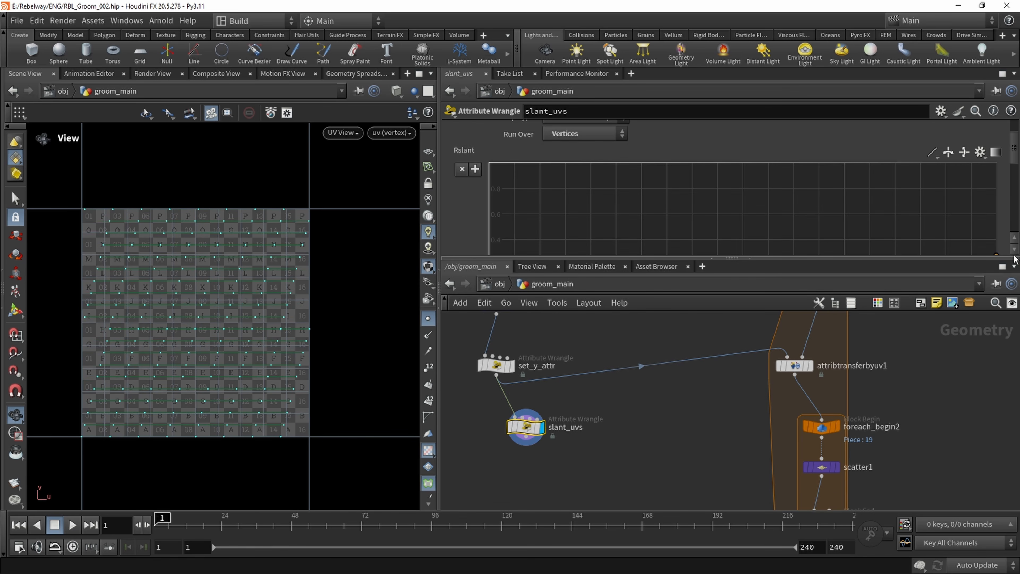
pyautogui.moveTo(1015, 259); pyautogui.dragTo(1015, 164)
pyautogui.scroll(-2, 666, 454)
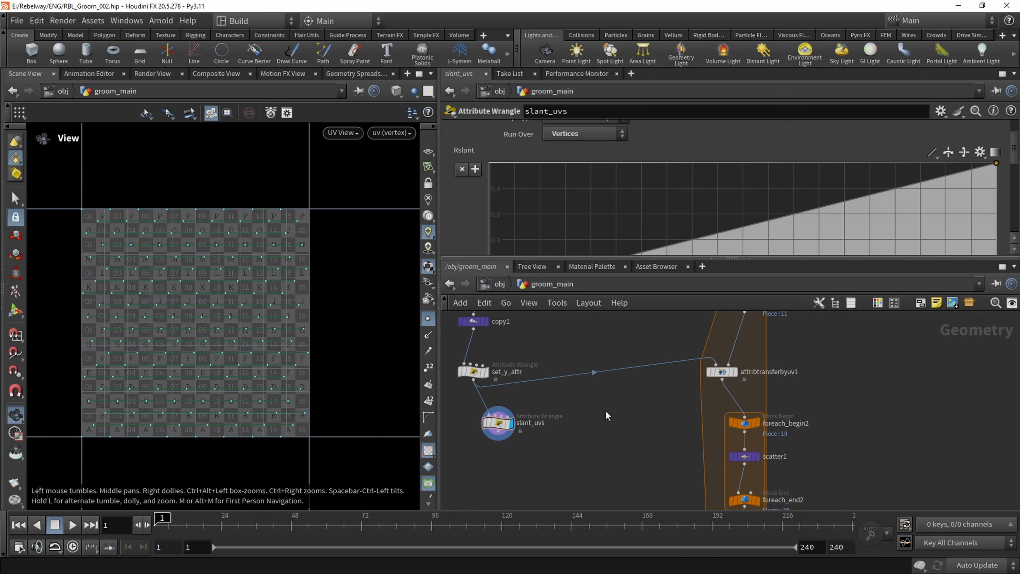
# Save the scene and wire the slant_uvs output into the first input of attribtransferbyuv1, replacing the set_y_attr connection
pyautogui.hotkey('ctrl', 's')
pyautogui.click(498, 438)
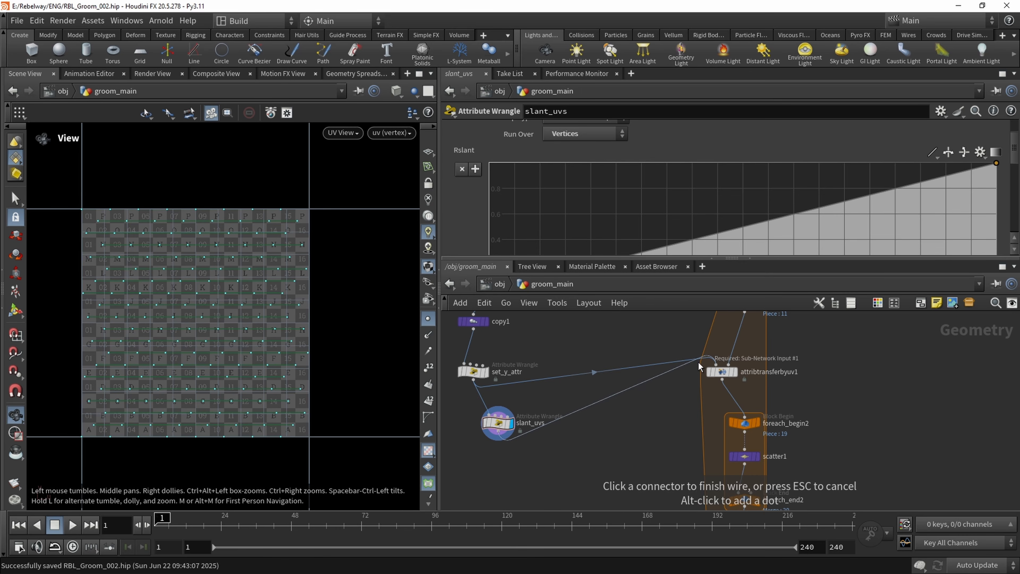
pyautogui.click(703, 366)
# Display and frame the add1 strands in the perspective viewport with point markers hidden
pyautogui.click(343, 133)
pyautogui.moveTo(359, 161)
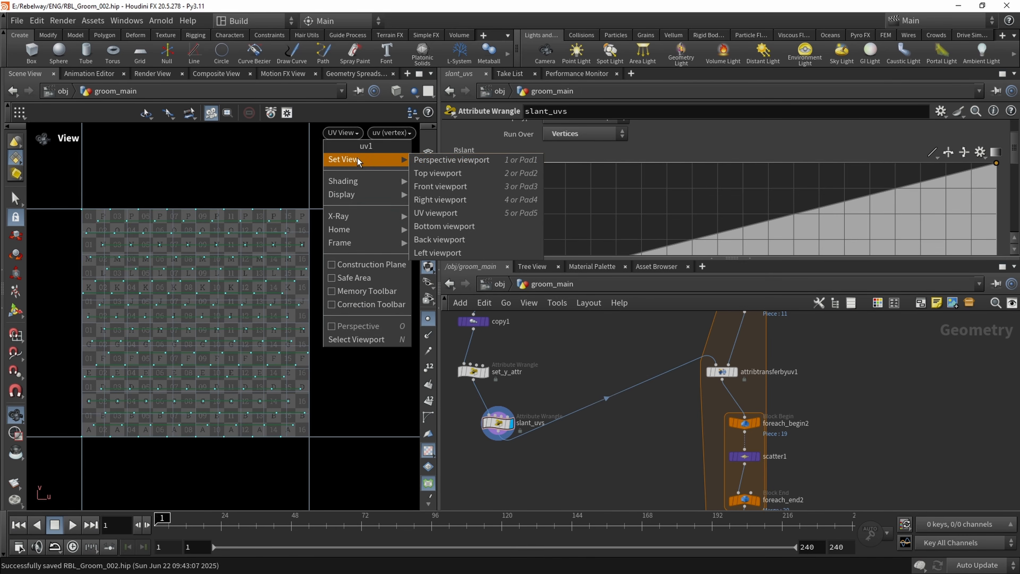
pyautogui.click(441, 160)
pyautogui.scroll(-2, 591, 407)
pyautogui.moveTo(591, 407); pyautogui.dragTo(561, 369, button='middle')
pyautogui.scroll(2, 648, 406)
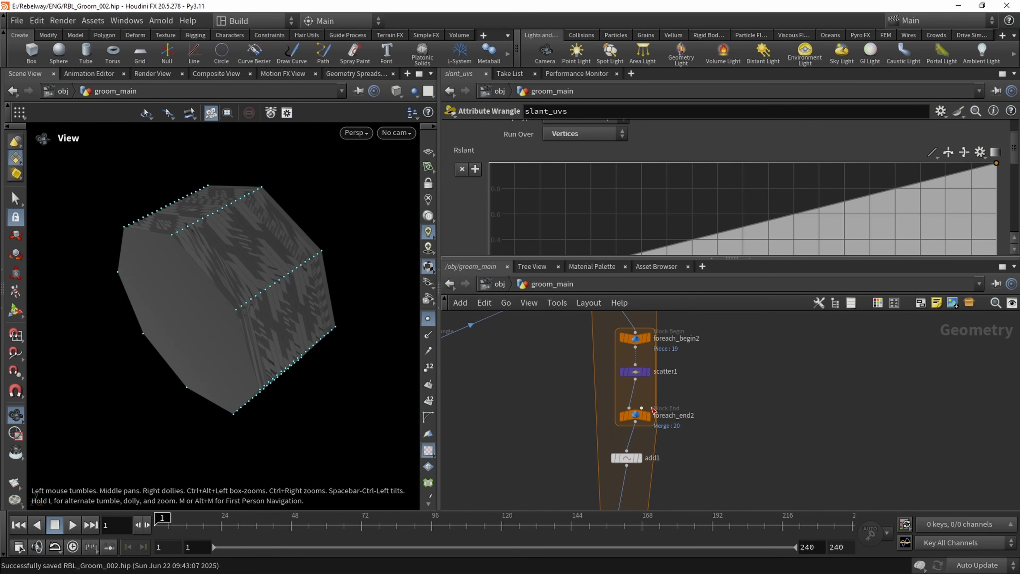
pyautogui.click(638, 459)
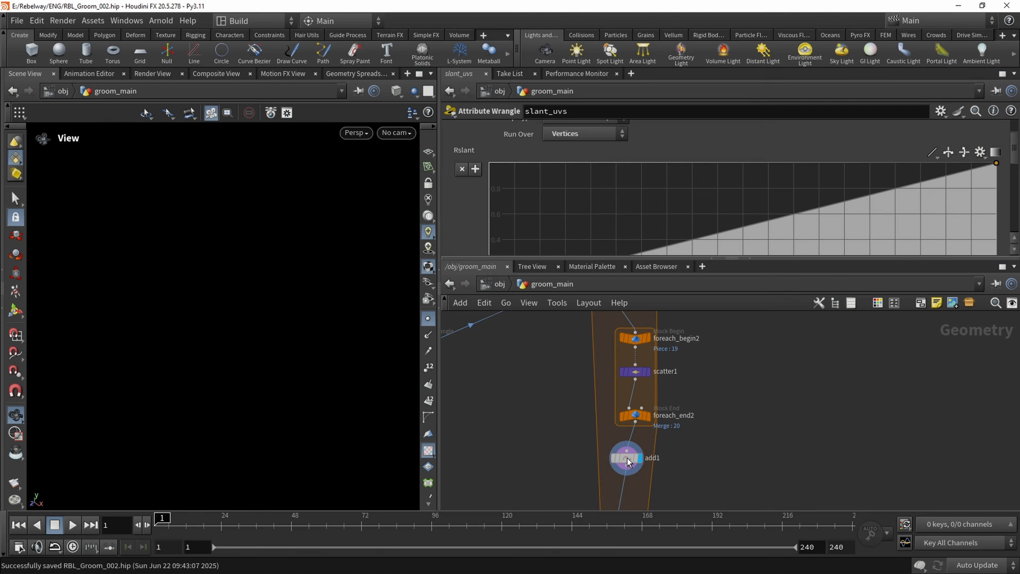
pyautogui.click(636, 464)
pyautogui.press('f')
pyautogui.moveTo(194, 301); pyautogui.dragTo(329, 278)
pyautogui.click(428, 319)
pyautogui.moveTo(247, 316); pyautogui.dragTo(193, 339)
# Select slant_uvs and test the strand slant by lowering the Rslant ramp's end point and raising it back to 1
pyautogui.moveTo(521, 365); pyautogui.dragTo(630, 453, button='middle')
pyautogui.scroll(1, 522, 361)
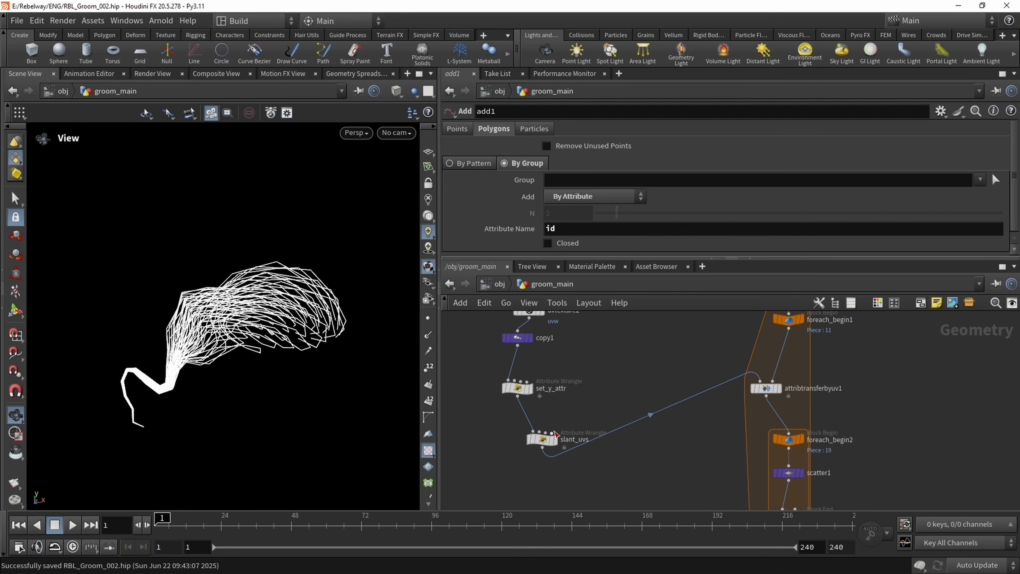
pyautogui.click(541, 438)
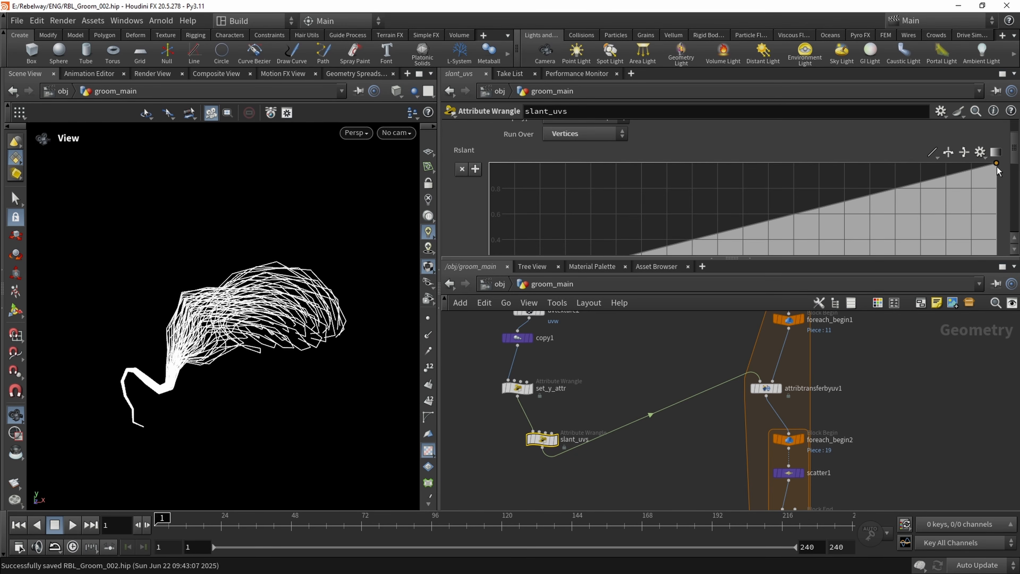
pyautogui.moveTo(996, 166); pyautogui.dragTo(996, 236)
pyautogui.scroll(-3, 998, 201)
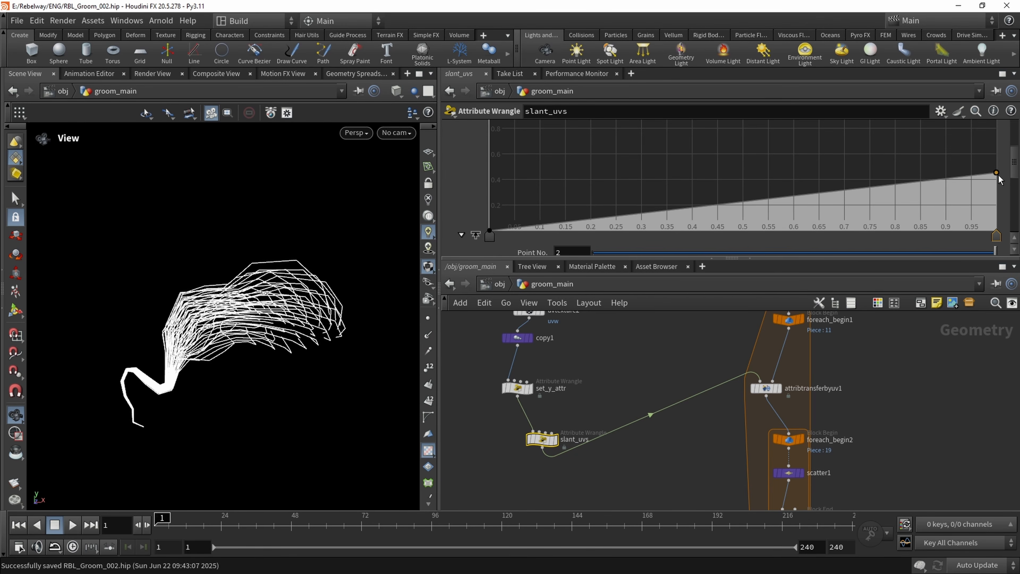
pyautogui.moveTo(999, 176); pyautogui.dragTo(1013, 195)
pyautogui.scroll(3, 985, 162)
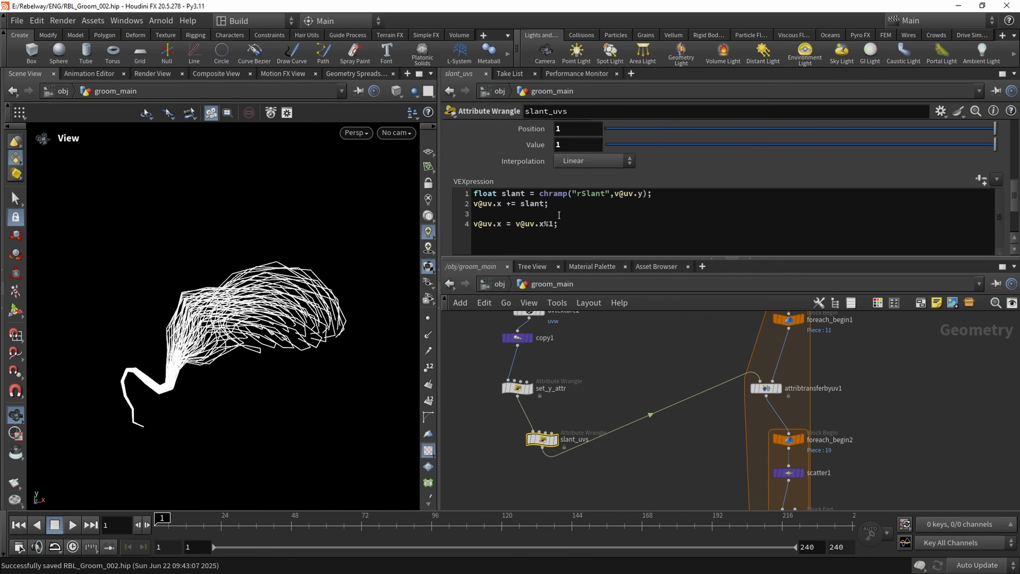
pyautogui.scroll(1, 540, 206)
pyautogui.click(546, 220)
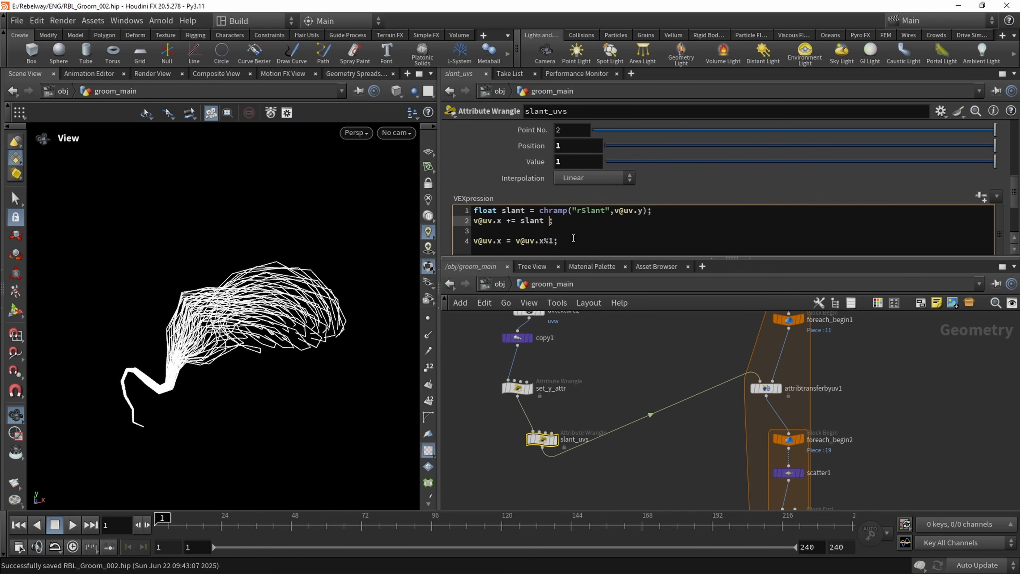
pyautogui.write('* chf("')
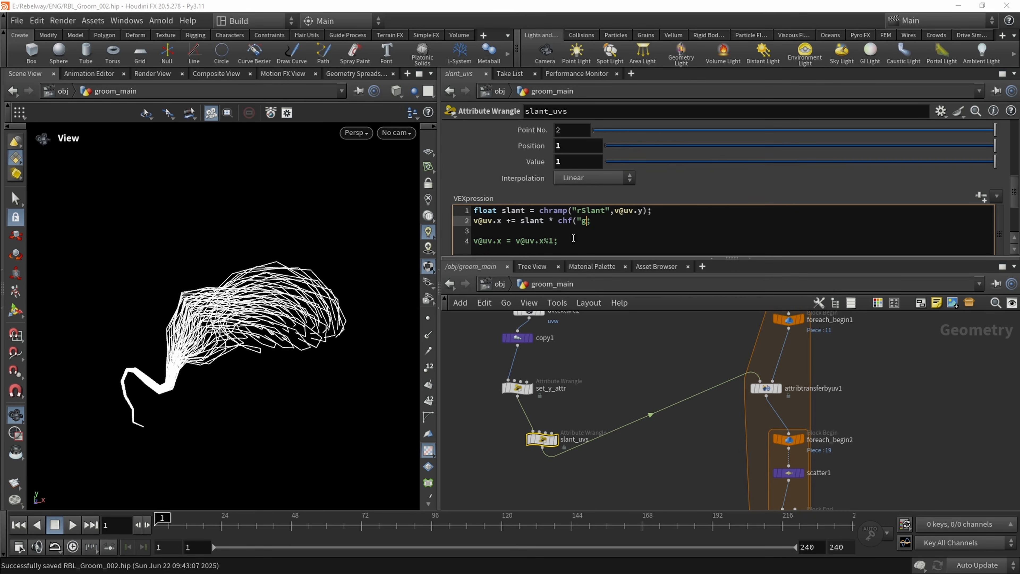
pyautogui.write('gMult",')
pyautogui.press('BackSpace')
pyautogui.write(')')
pyautogui.click(650, 198)
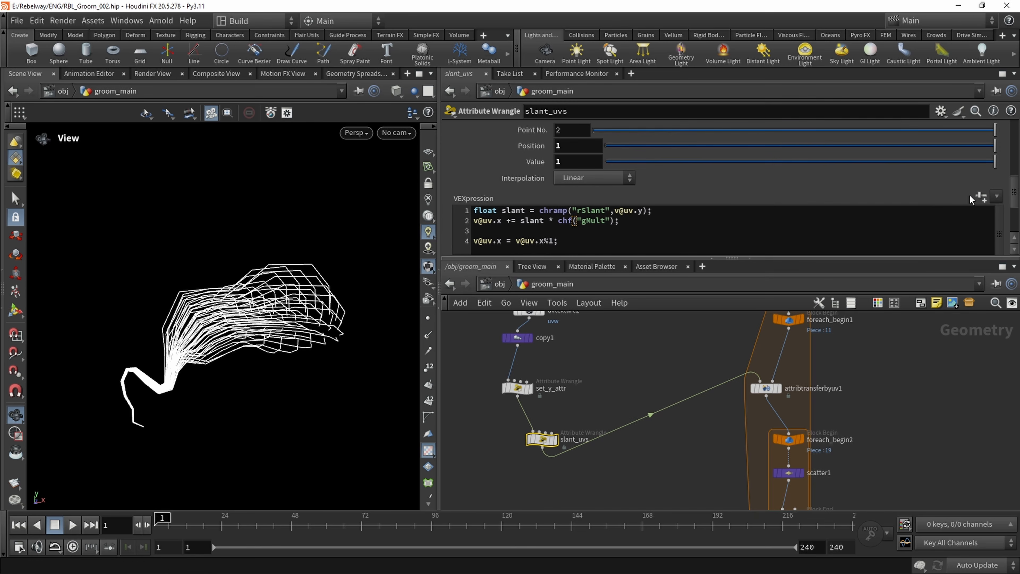
pyautogui.click(982, 196)
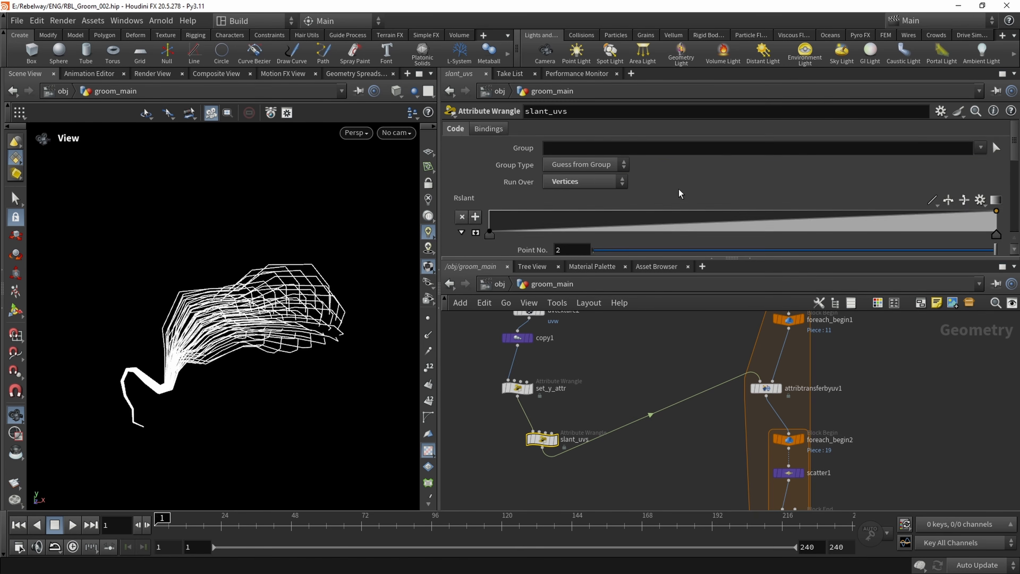
# Sweep the Gmult multiplier to test the slant strength and leave it at 1
pyautogui.scroll(-3, 509, 212)
pyautogui.moveTo(596, 172); pyautogui.dragTo(998, 181)
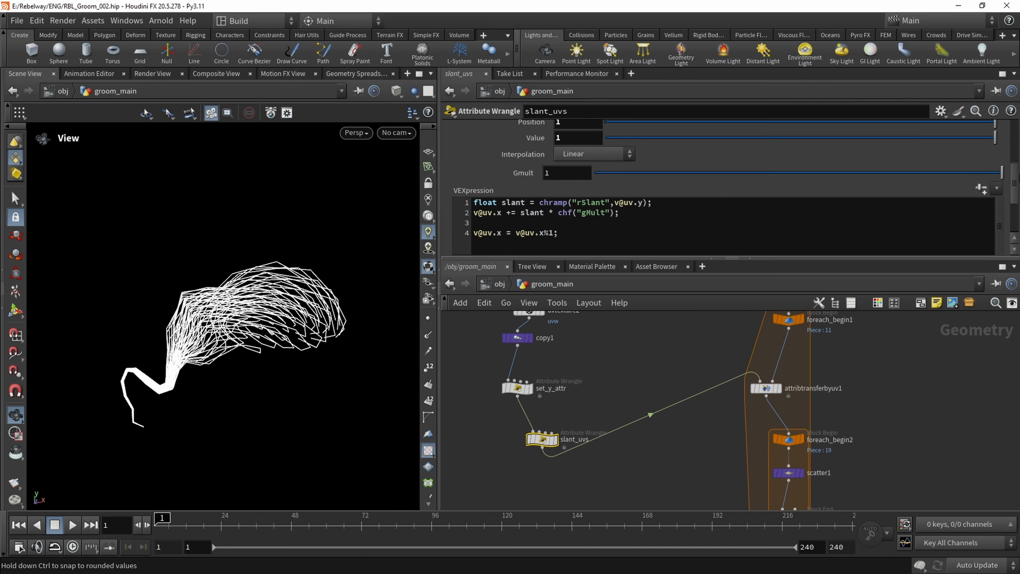
pyautogui.scroll(5, 650, 201)
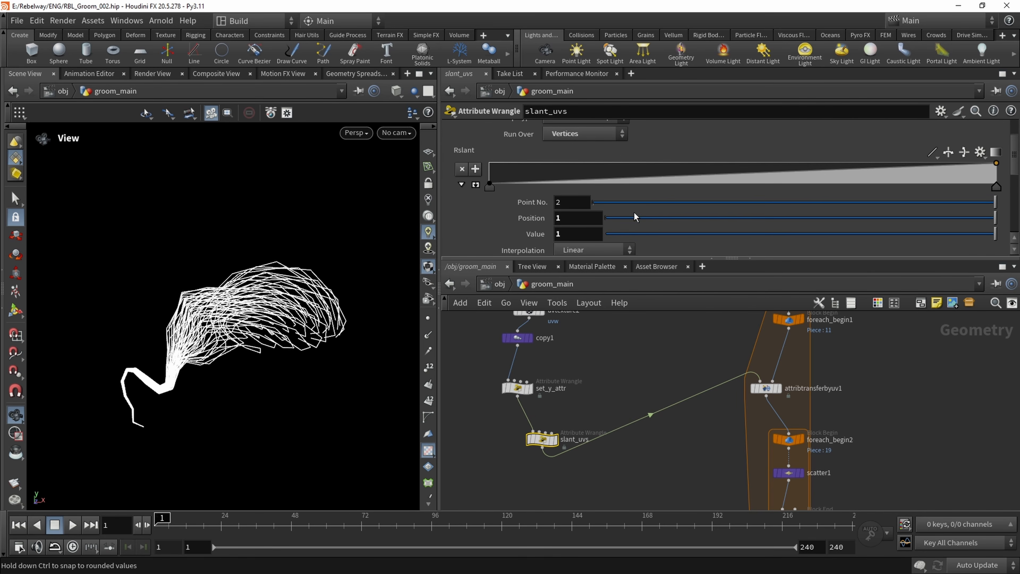
pyautogui.scroll(-5, 634, 217)
pyautogui.moveTo(558, 188); pyautogui.dragTo(540, 199, button='middle')
pyautogui.moveTo(963, 186); pyautogui.dragTo(1003, 188)
# Display the foreach_end1 output and bring the merged strands of all hair clumps into view
pyautogui.moveTo(679, 387); pyautogui.dragTo(608, 358, button='middle')
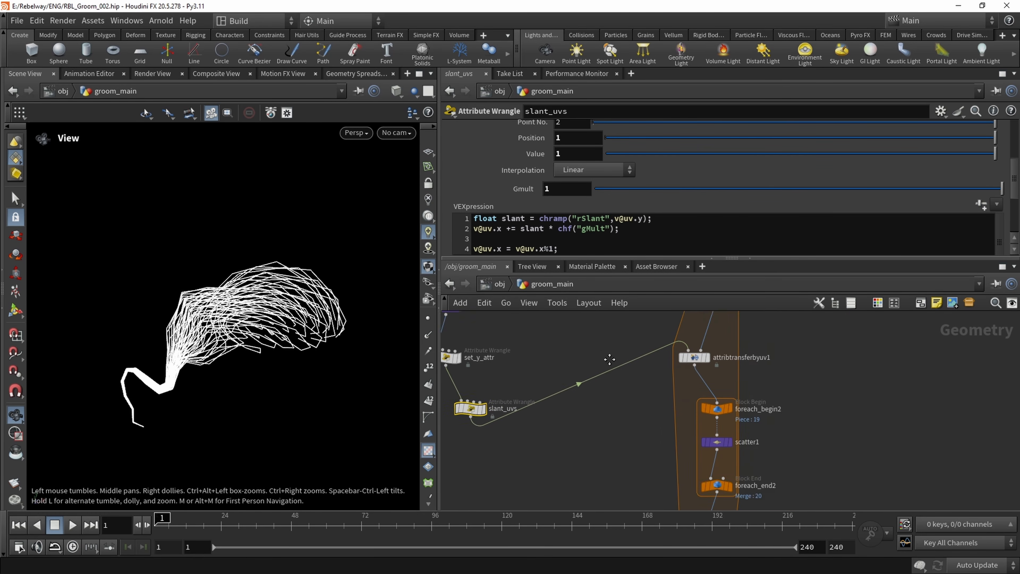
pyautogui.scroll(-1, 606, 345)
pyautogui.moveTo(628, 480); pyautogui.dragTo(602, 433, button='middle')
pyautogui.moveTo(649, 505); pyautogui.dragTo(602, 437, button='middle')
pyautogui.scroll(1, 606, 438)
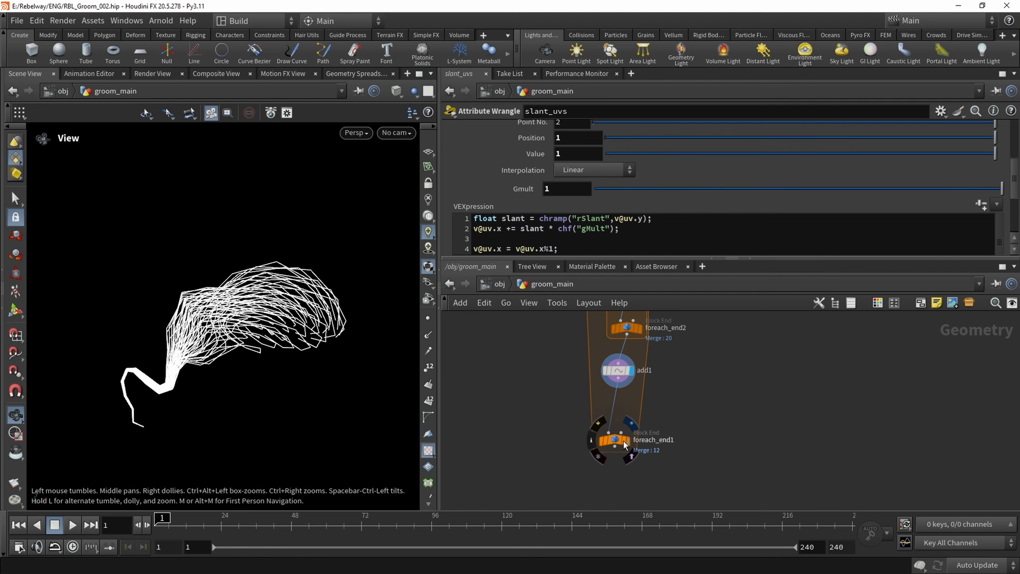
pyautogui.click(623, 440)
pyautogui.moveTo(255, 303); pyautogui.dragTo(287, 302)
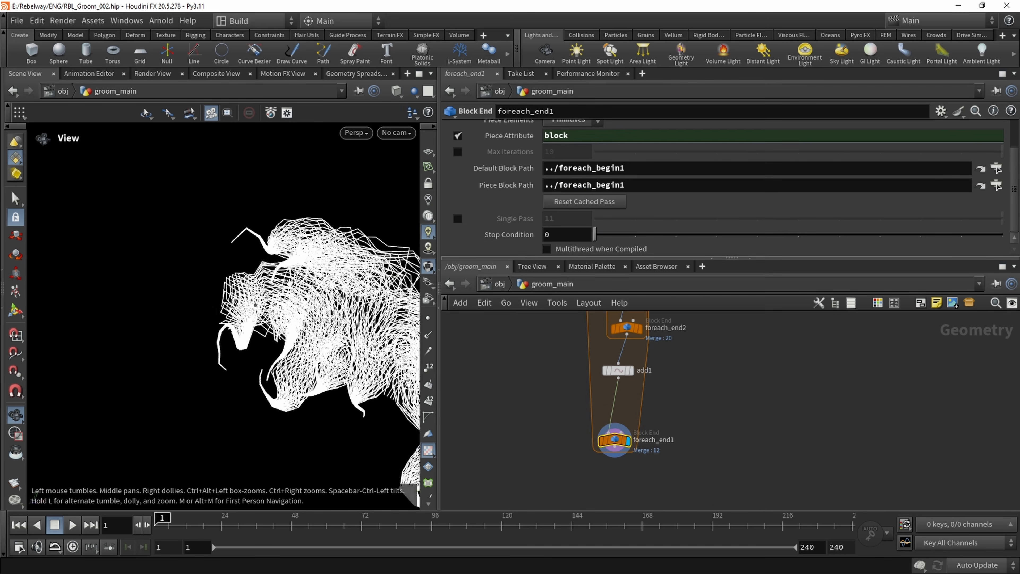
pyautogui.moveTo(287, 301); pyautogui.dragTo(181, 292, button='middle')
pyautogui.moveTo(181, 292)
pyautogui.mouseDown()
pyautogui.moveTo(216, 297)
pyautogui.moveTo(160, 295)
pyautogui.mouseUp()
# Show all scene objects and inspect how the strands sit on the head from several angles
pyautogui.click(416, 91)
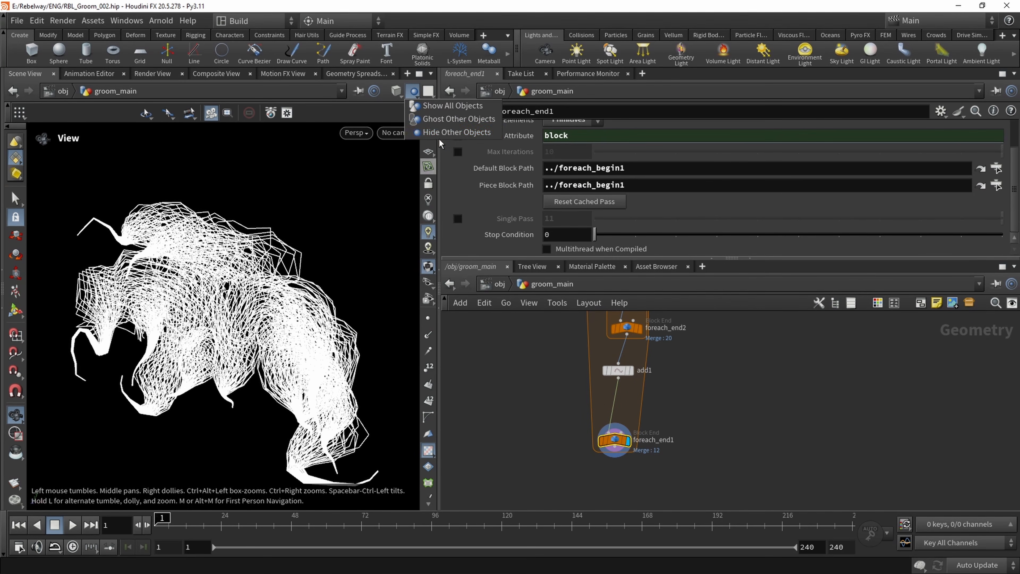
pyautogui.click(437, 107)
pyautogui.moveTo(373, 216); pyautogui.dragTo(257, 261)
pyautogui.moveTo(349, 220); pyautogui.dragTo(328, 217, button='middle')
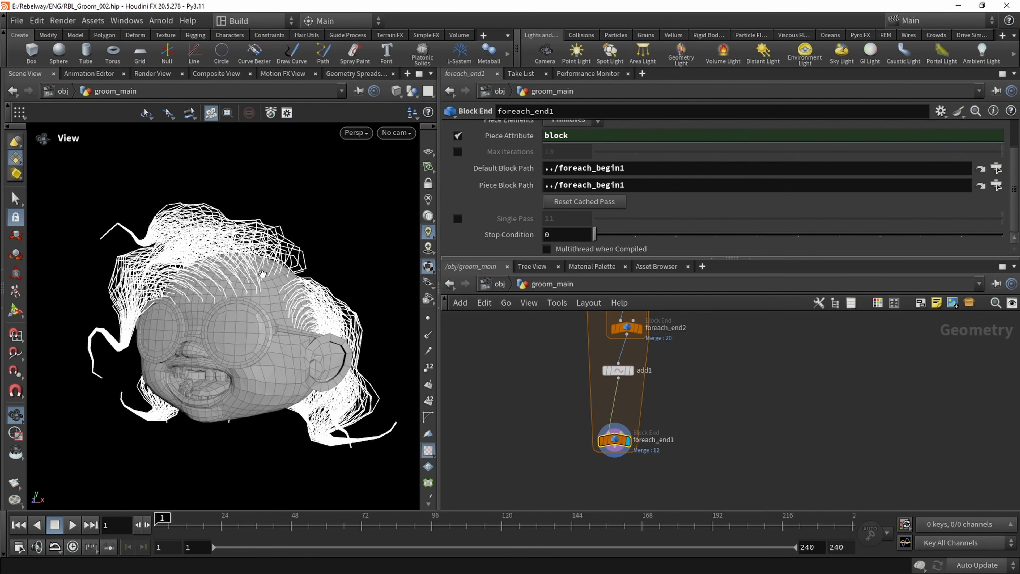
pyautogui.moveTo(241, 284); pyautogui.dragTo(258, 301)
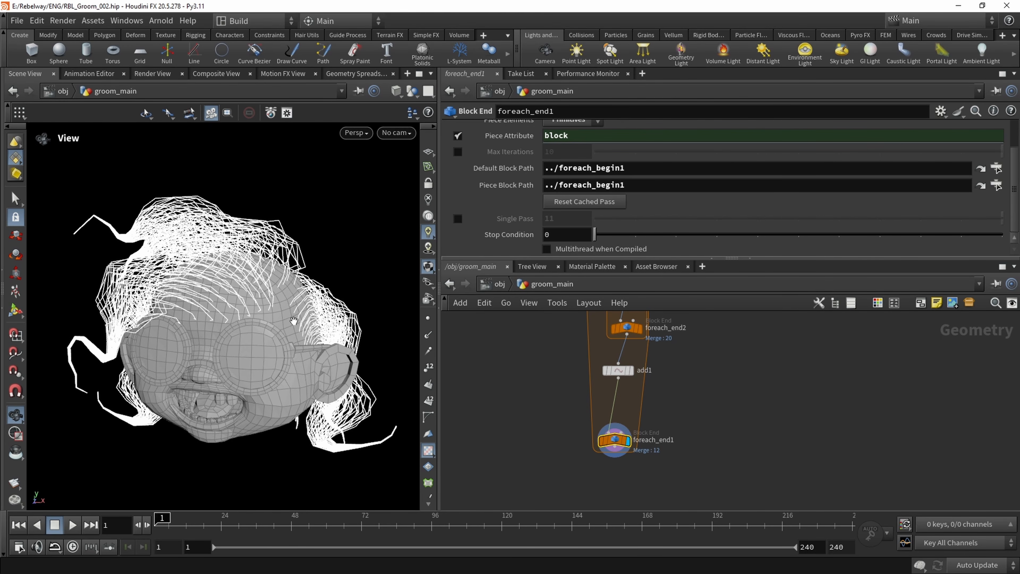
pyautogui.moveTo(238, 320); pyautogui.dragTo(217, 296)
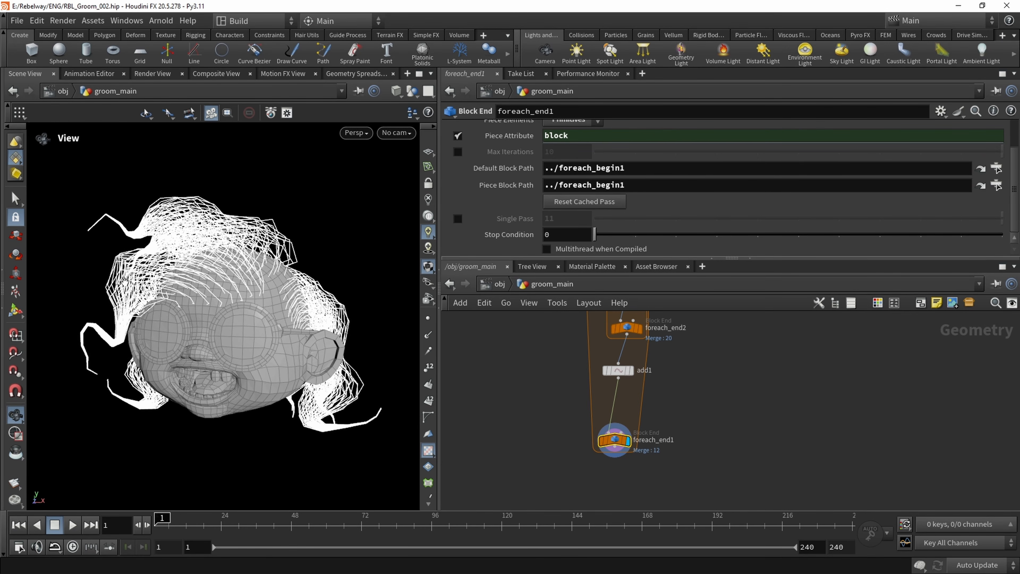
pyautogui.moveTo(210, 298); pyautogui.dragTo(190, 166)
pyautogui.moveTo(325, 323); pyautogui.dragTo(258, 320)
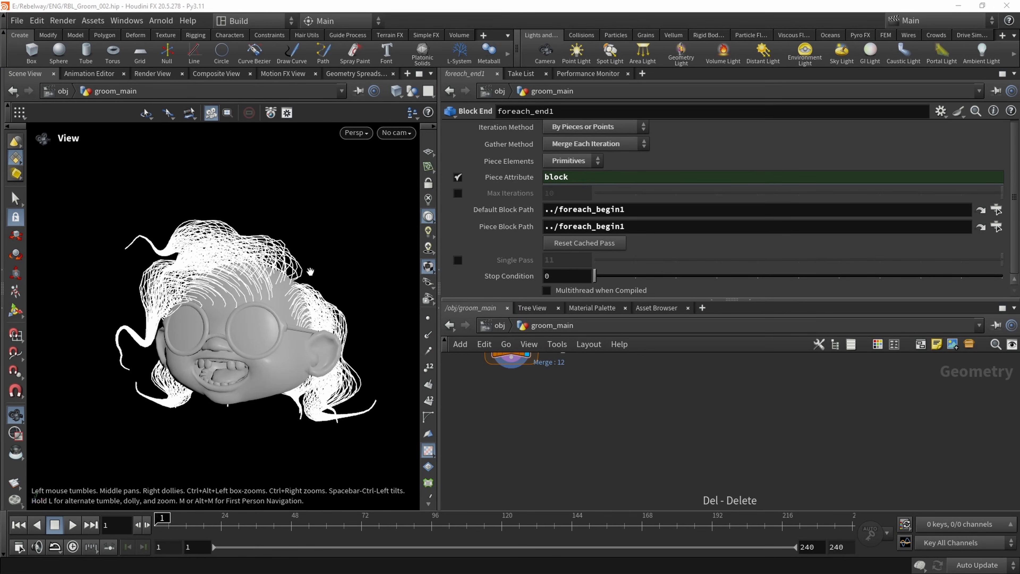
pyautogui.moveTo(310, 272); pyautogui.dragTo(249, 280)
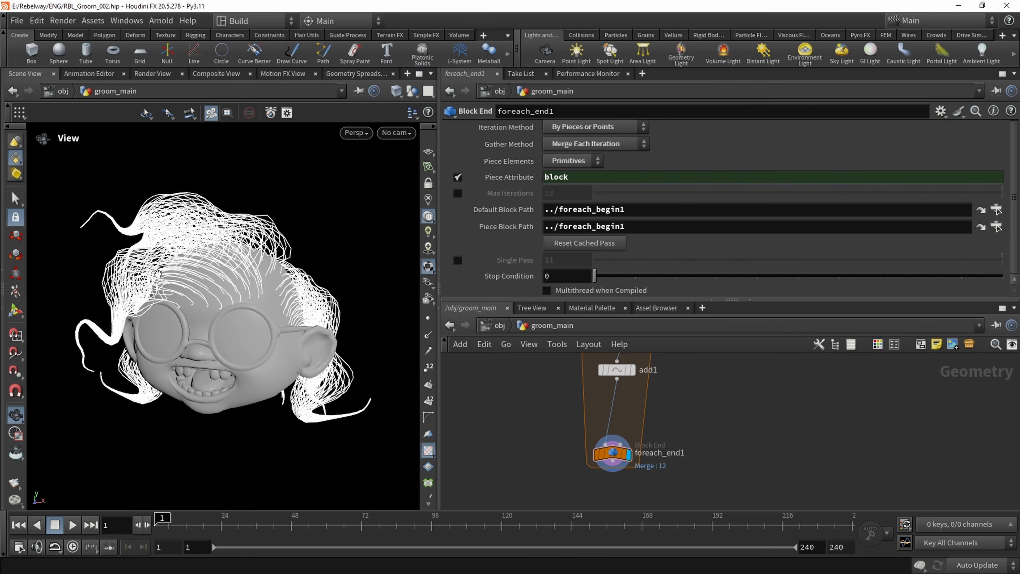
# Add a UV Texture node below foreach_end1, connect it to that node's output and display it
pyautogui.moveTo(627, 506); pyautogui.dragTo(609, 473, button='middle')
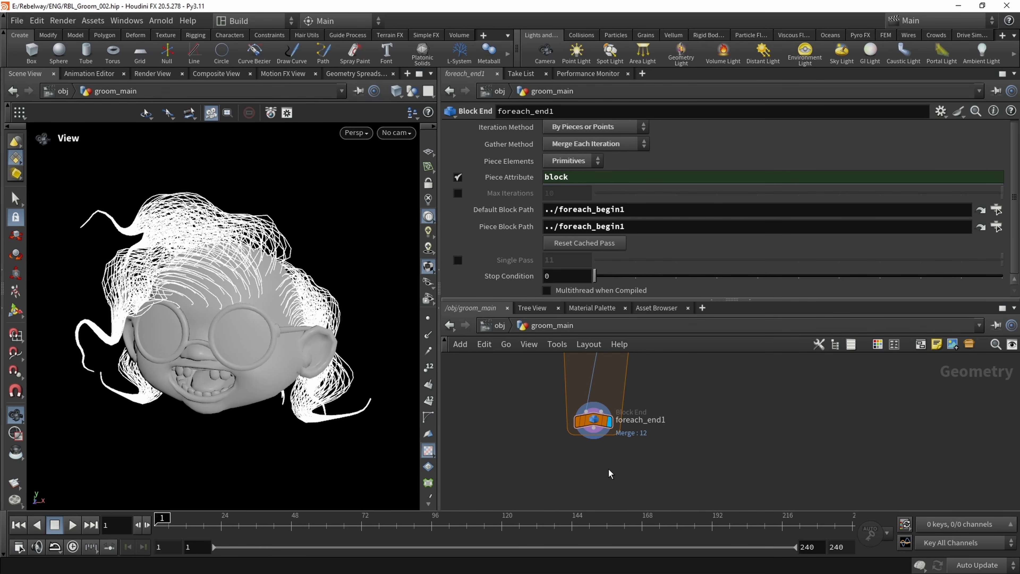
pyautogui.press('Tab')
pyautogui.write('uvte')
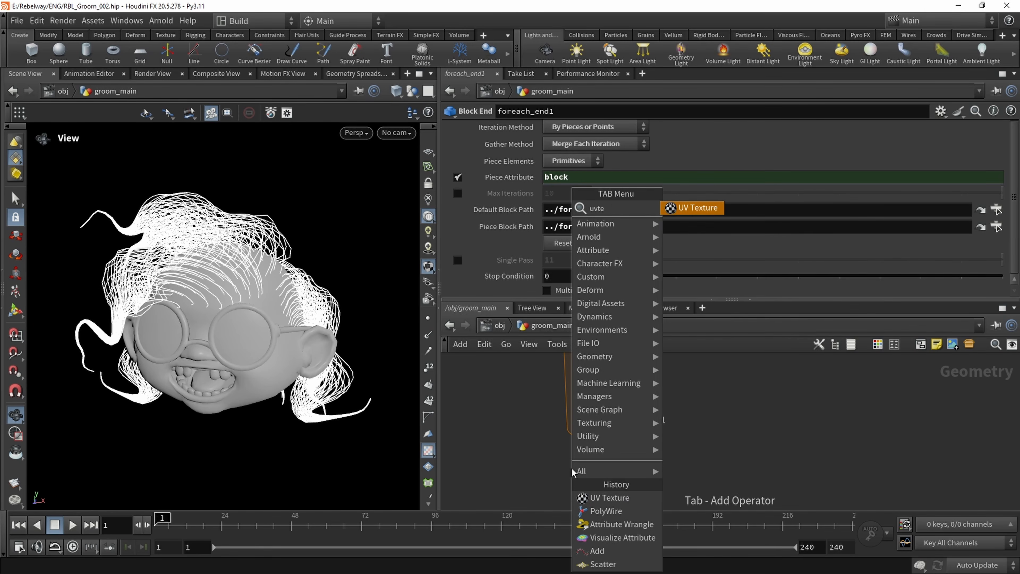
pyautogui.press('Return')
pyautogui.click(563, 468)
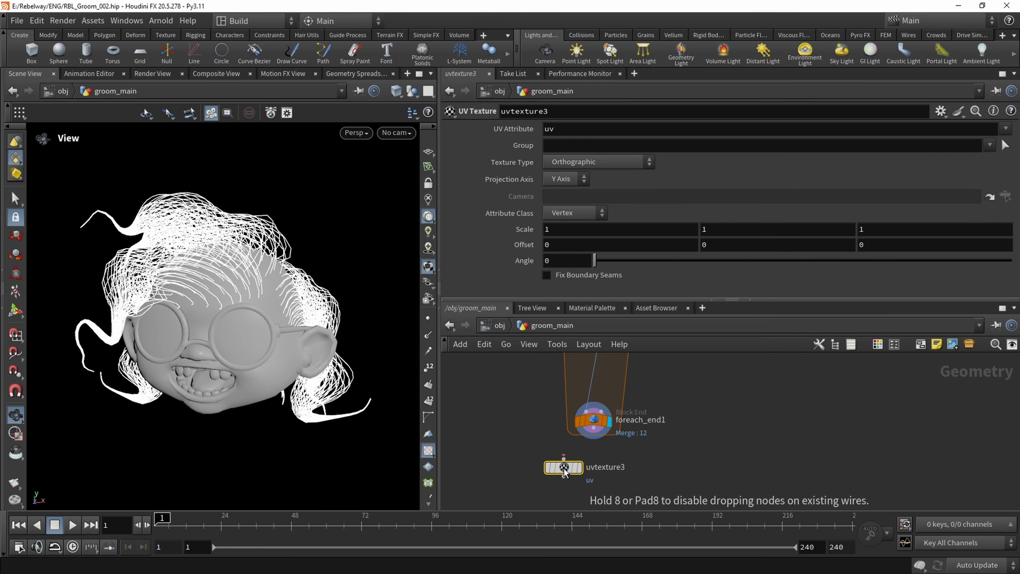
pyautogui.scroll(3, 563, 470)
pyautogui.moveTo(564, 455); pyautogui.dragTo(607, 410)
pyautogui.moveTo(591, 471); pyautogui.dragTo(570, 439, button='middle')
pyautogui.click(567, 437)
pyautogui.moveTo(545, 437); pyautogui.dragTo(577, 451)
pyautogui.moveTo(577, 454); pyautogui.dragTo(586, 432, button='middle')
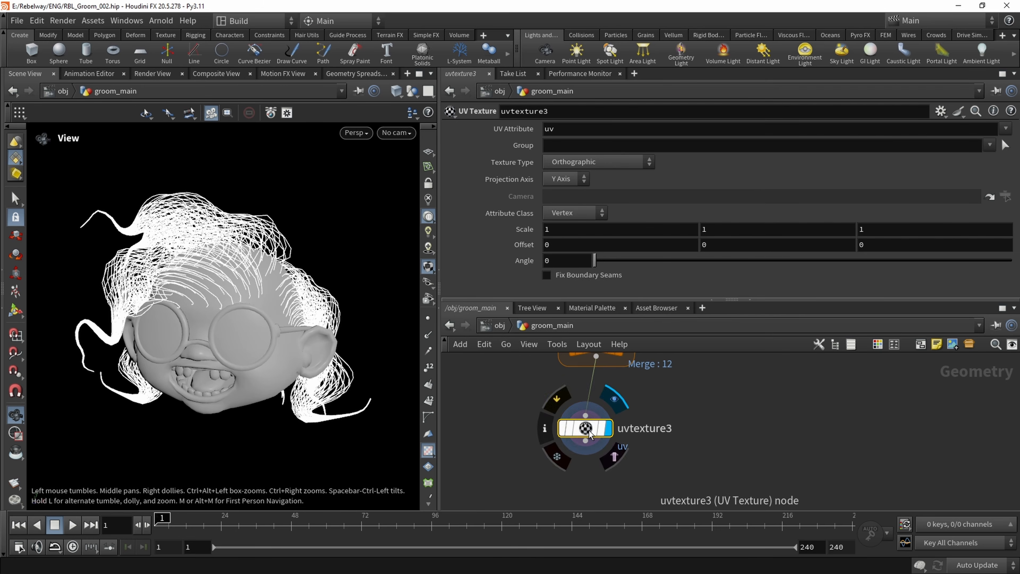
# Set uvtexture3's attribute class to Point and its texture type to Uniform Spline
pyautogui.click(583, 213)
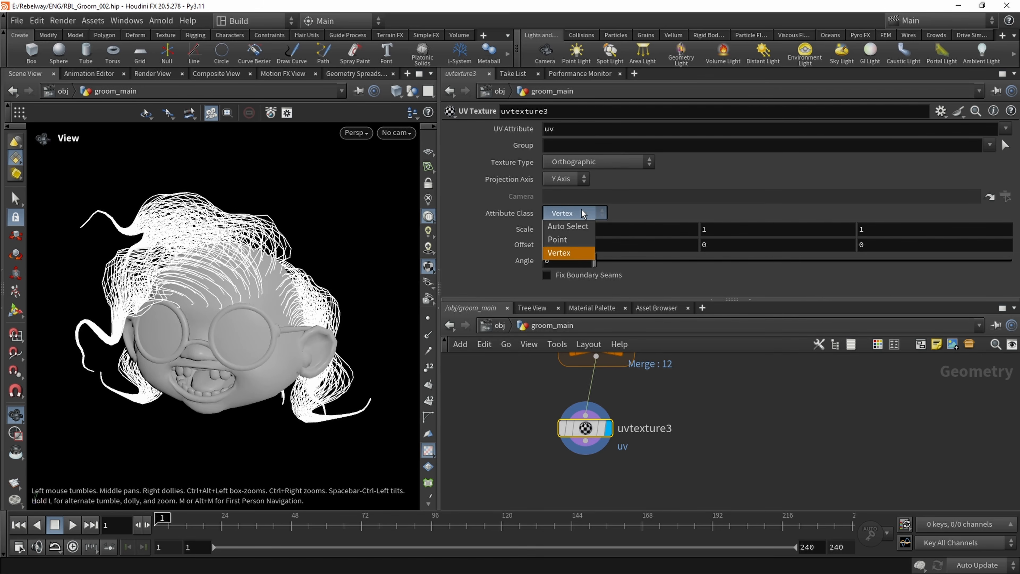
pyautogui.click(566, 239)
pyautogui.click(593, 162)
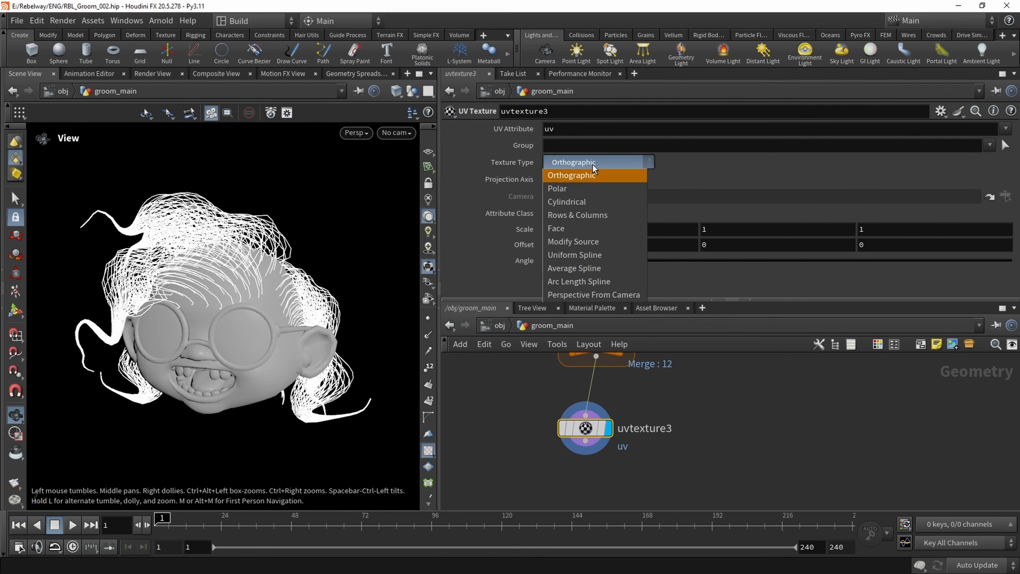
pyautogui.click(590, 255)
# Switch the viewport to the UV view with point display on and frame the strands' UVs
pyautogui.click(368, 134)
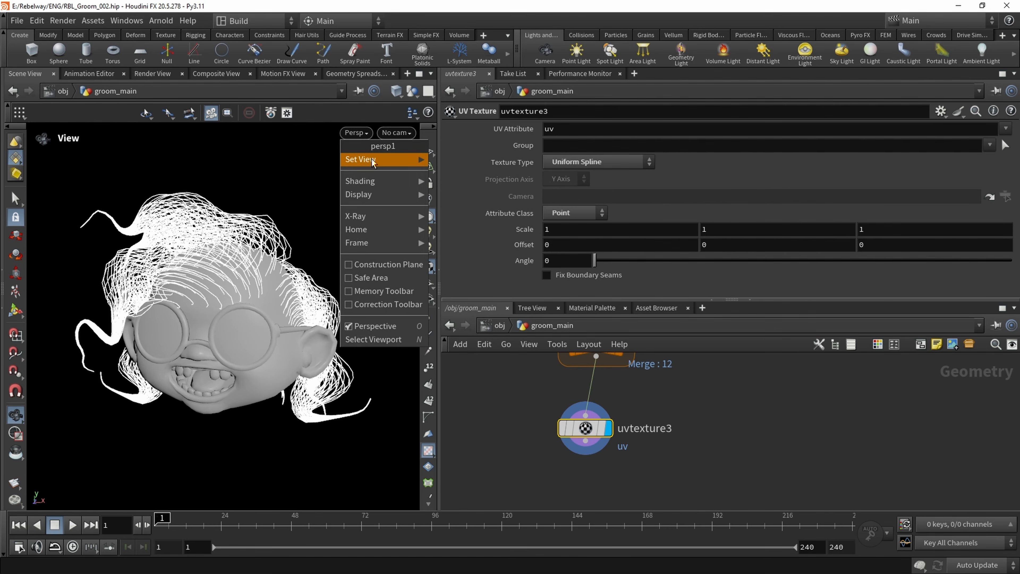
pyautogui.moveTo(409, 160)
pyautogui.click(470, 211)
pyautogui.click(428, 318)
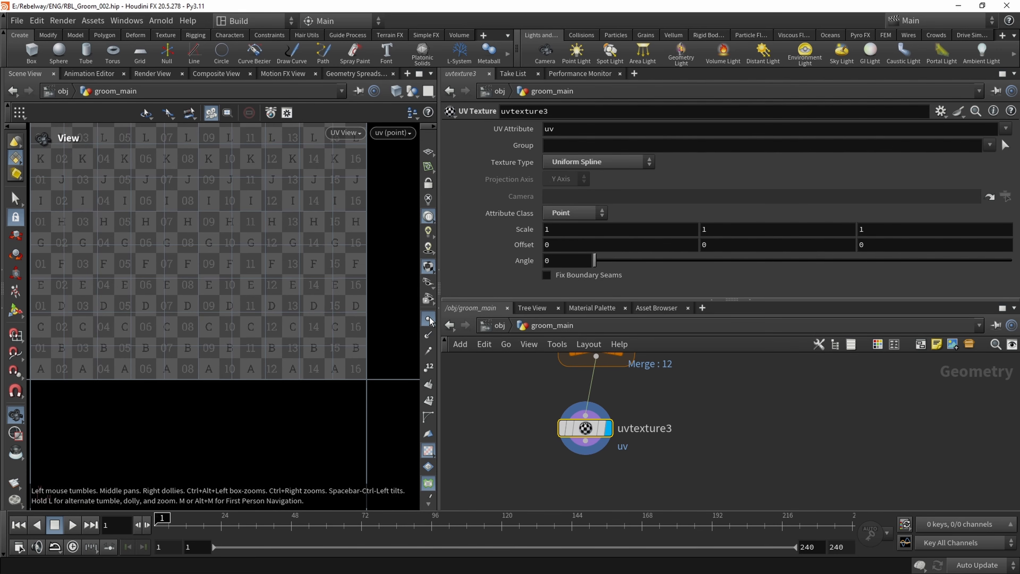
pyautogui.moveTo(145, 297); pyautogui.dragTo(159, 357, button='middle')
pyautogui.scroll(-1, 235, 307)
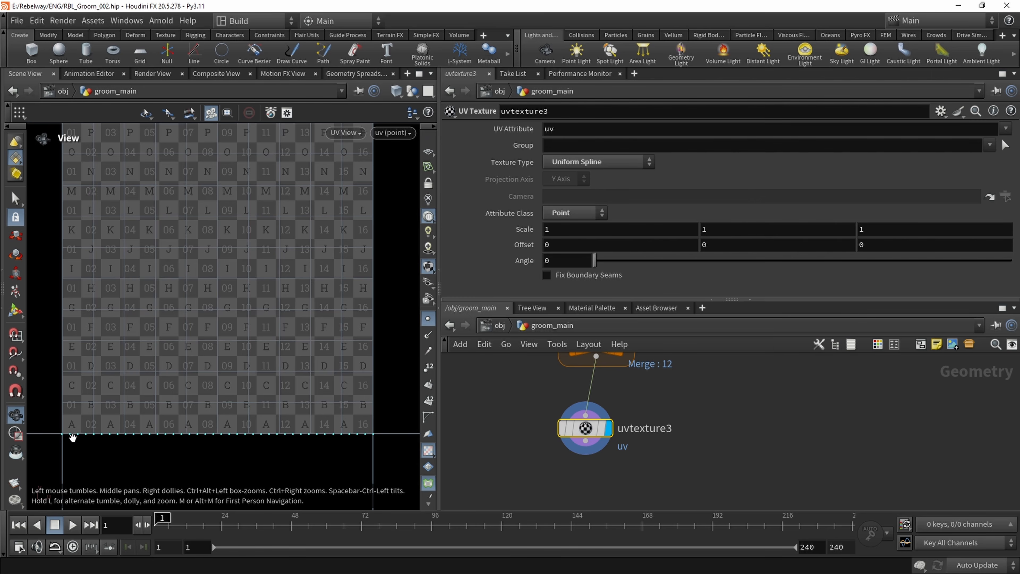
# Examine the spline UV points along the base of the UV tile, and return to the perspective view
pyautogui.scroll(1, 66, 426)
pyautogui.moveTo(297, 451); pyautogui.dragTo(109, 427, button='middle')
pyautogui.scroll(-1, 307, 409)
pyautogui.moveTo(250, 397); pyautogui.dragTo(326, 440, button='middle')
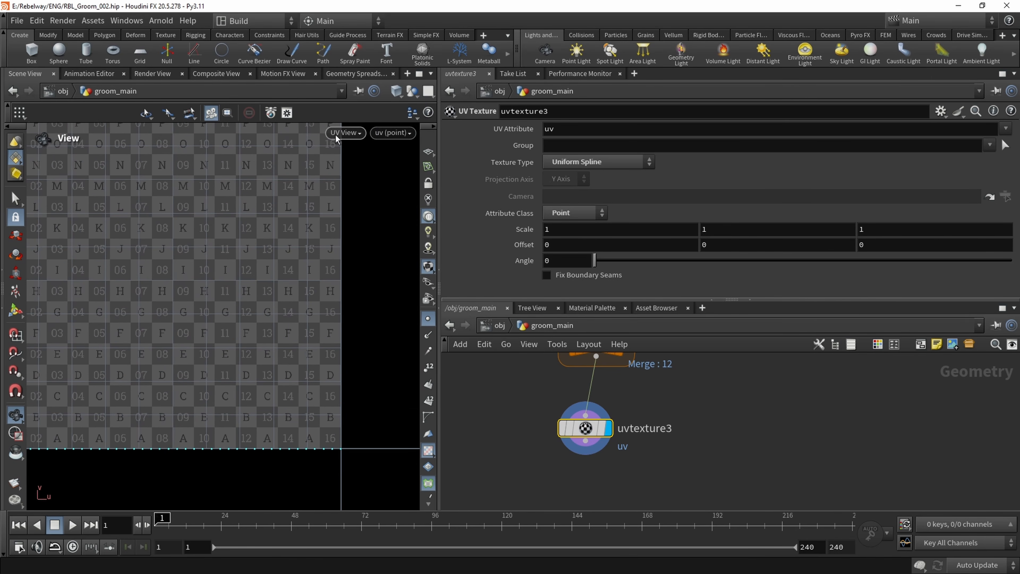
pyautogui.click(339, 131)
pyautogui.moveTo(363, 161)
pyautogui.click(428, 160)
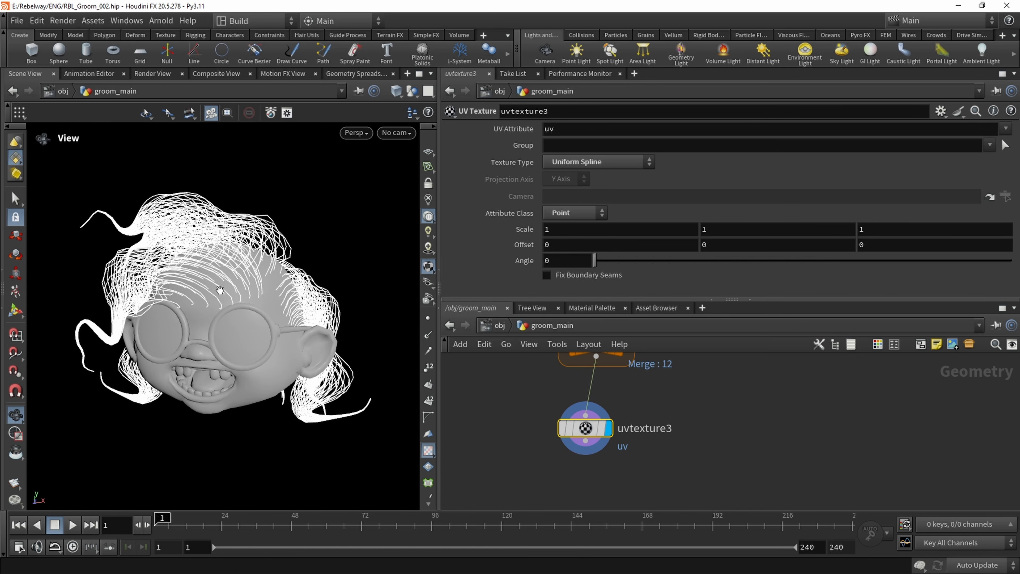
# Add a Visualize Attribute node, connect it to uvtexture3's output and display it
pyautogui.scroll(-2, 696, 427)
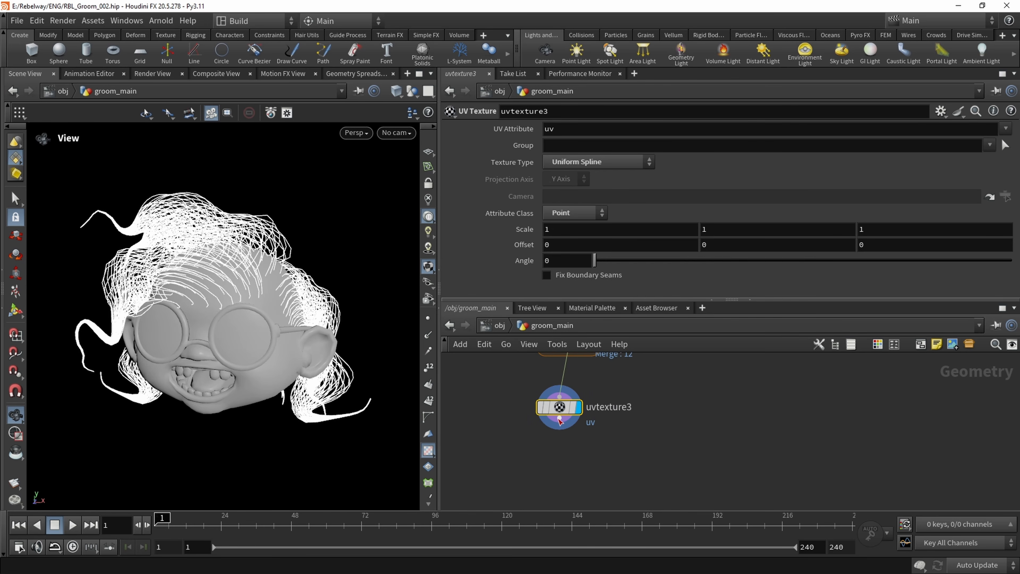
pyautogui.press('Tab')
pyautogui.write('vis')
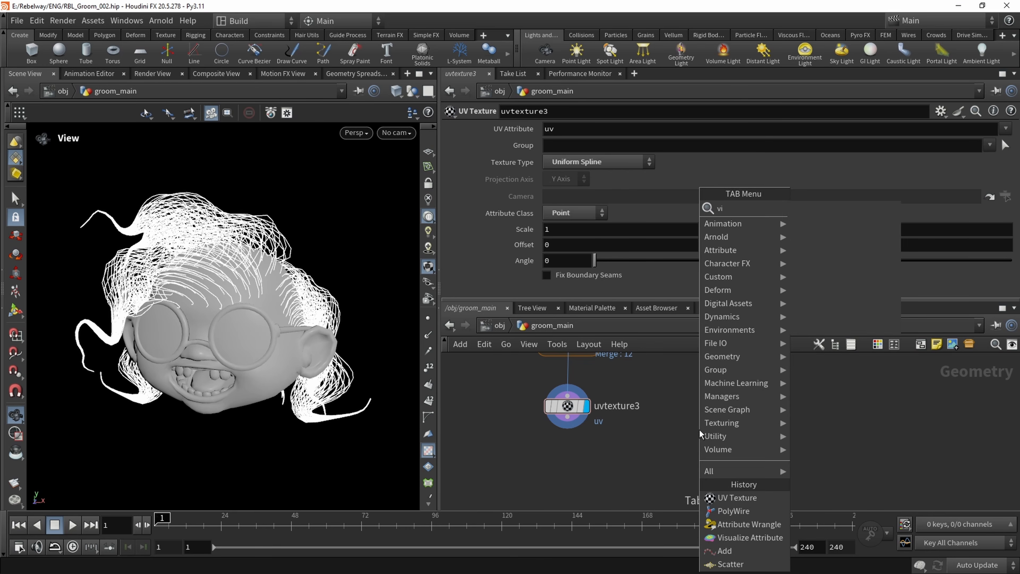
pyautogui.press('Return')
pyautogui.click(699, 430)
pyautogui.moveTo(699, 418); pyautogui.dragTo(567, 416)
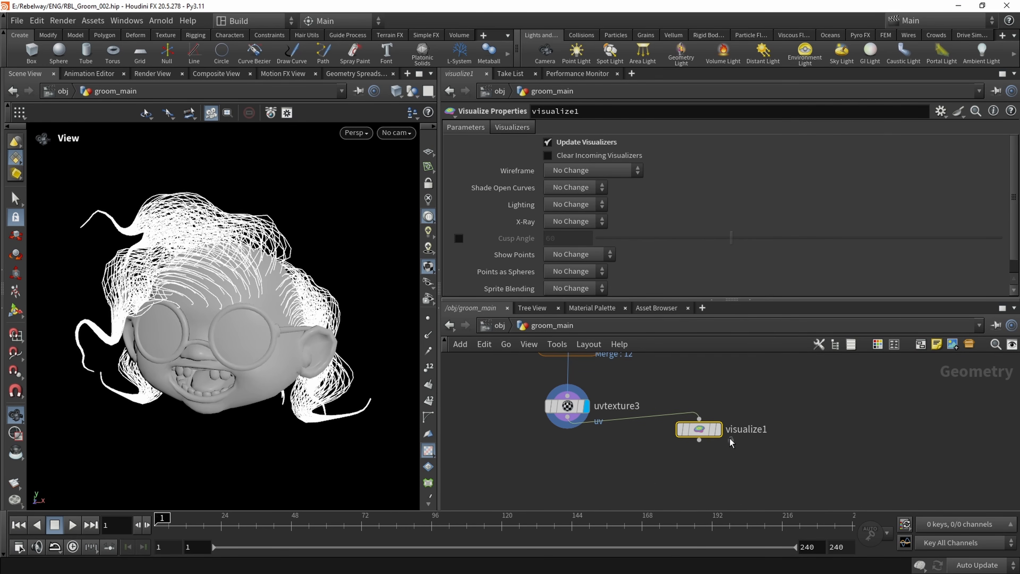
pyautogui.click(716, 429)
# Set up a ramped Color visualizer in visualize1 for the uv attribute, with the range maximum set to 1
pyautogui.scroll(-5, 501, 251)
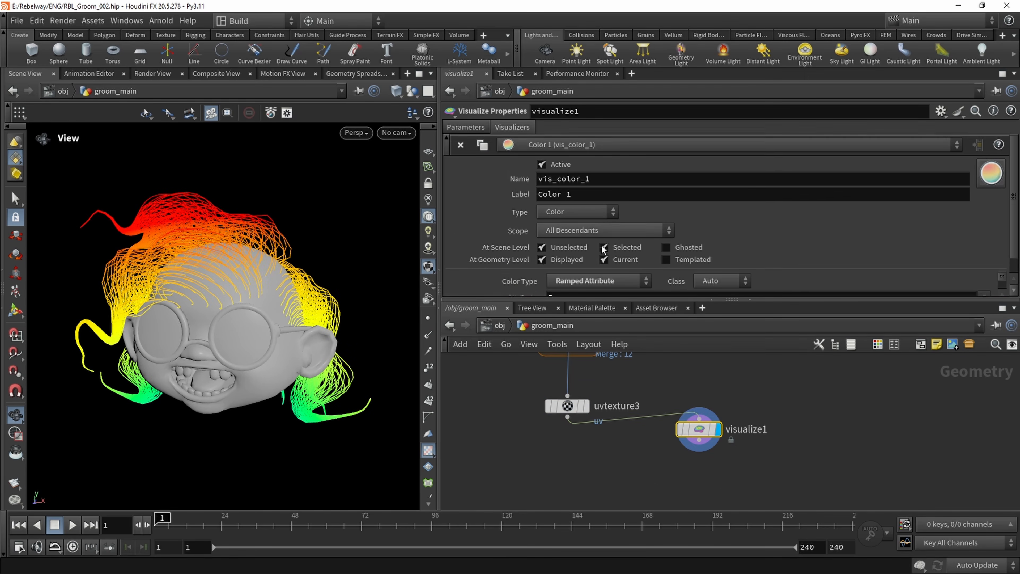
pyautogui.write('uv')
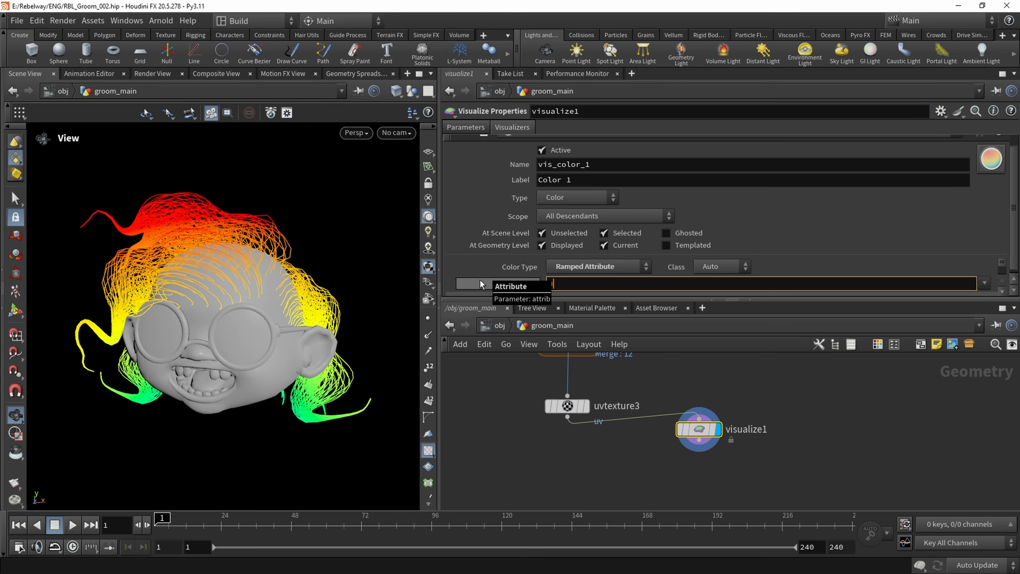
pyautogui.press('Return')
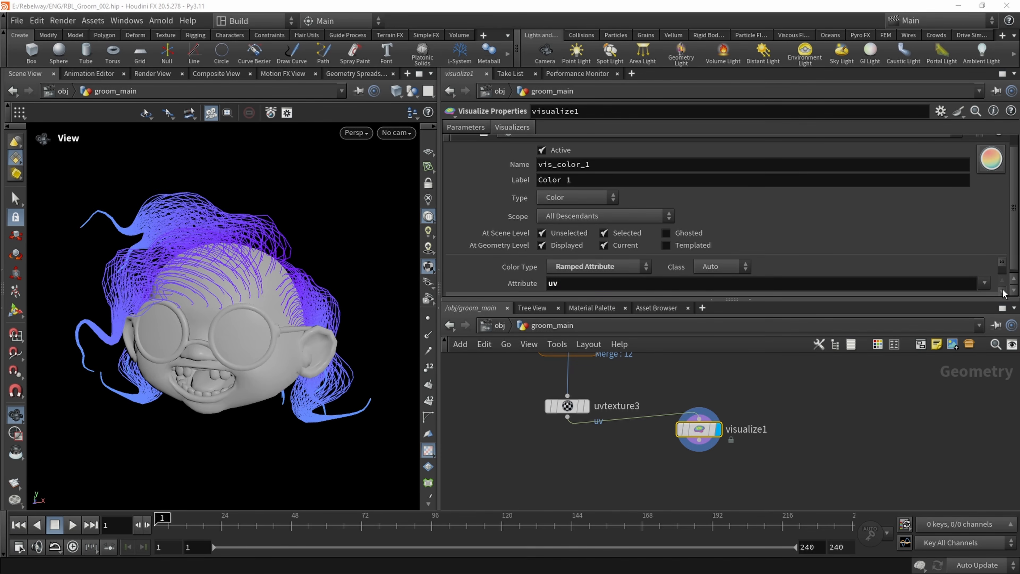
pyautogui.scroll(-2, 1002, 293)
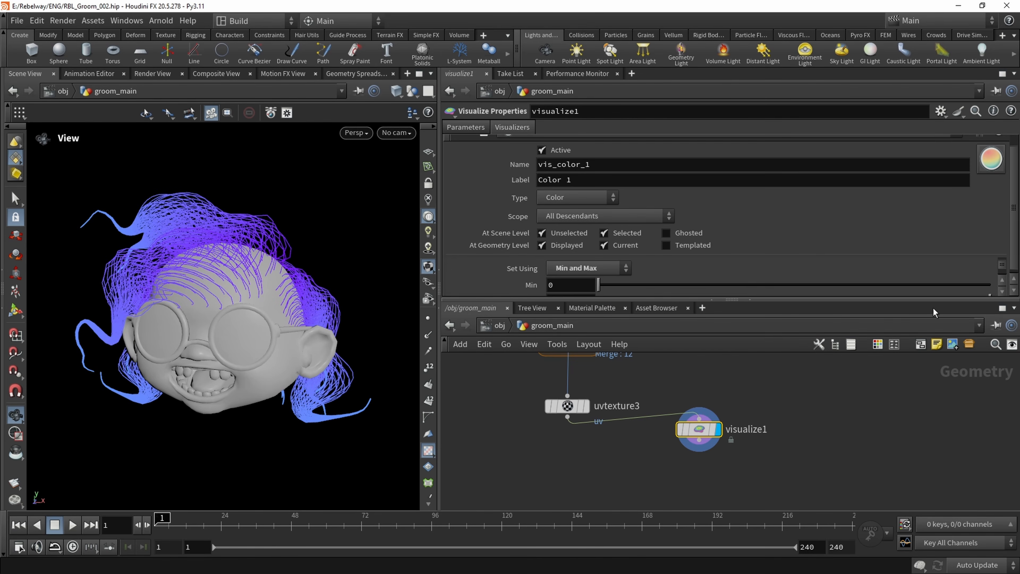
pyautogui.click(1002, 292)
pyautogui.doubleClick(555, 284)
pyautogui.write('1')
pyautogui.click(636, 476)
# Inspect the uv color gradient from root to tip on the strands around the head
pyautogui.keyDown('alt'); pyautogui.moveTo(219, 395); pyautogui.dragTo(191, 300); pyautogui.keyUp('alt')
pyautogui.keyDown('alt'); pyautogui.moveTo(191, 300); pyautogui.dragTo(256, 309, button='right'); pyautogui.keyUp('alt')
pyautogui.keyDown('alt'); pyautogui.moveTo(257, 310); pyautogui.dragTo(265, 312); pyautogui.keyUp('alt')
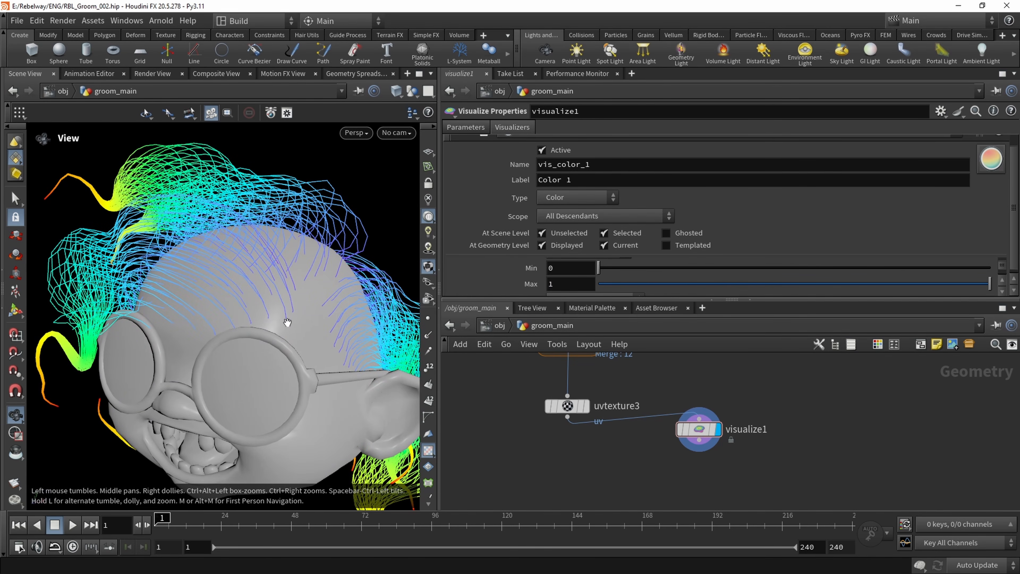
pyautogui.moveTo(139, 272); pyautogui.dragTo(206, 263, button='middle')
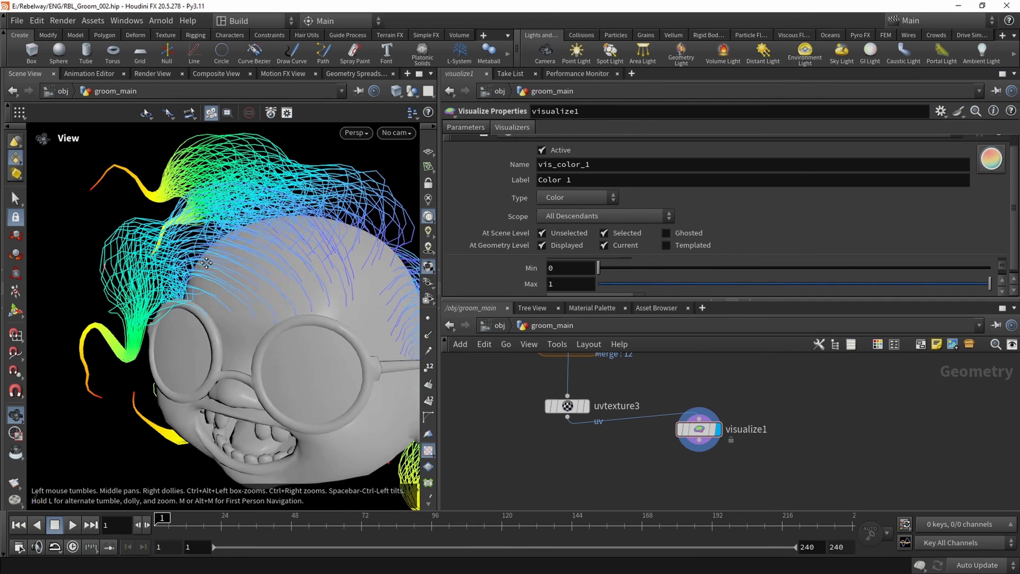
pyautogui.moveTo(207, 262); pyautogui.dragTo(241, 257)
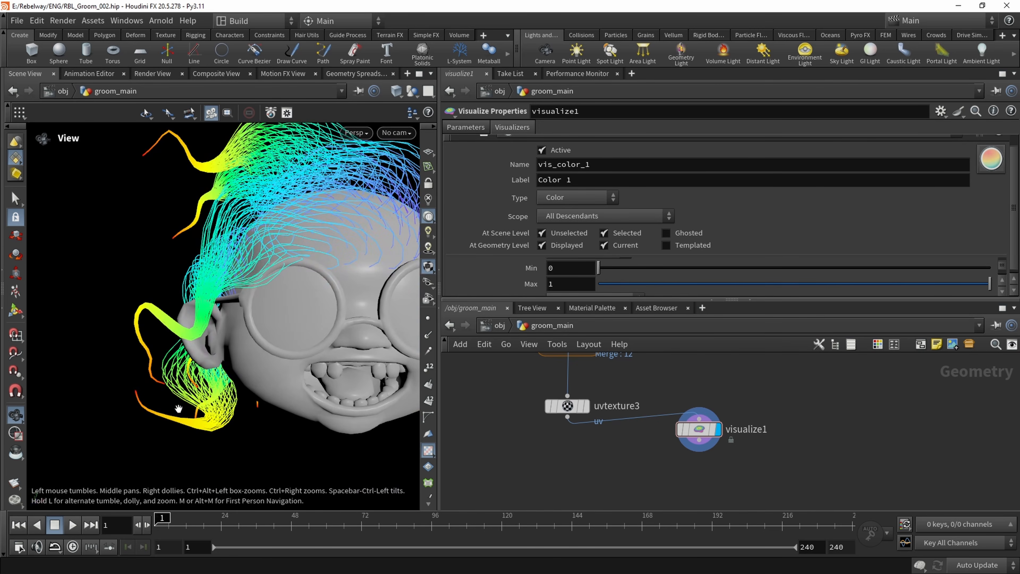
pyautogui.moveTo(287, 279); pyautogui.dragTo(255, 323, button='middle')
pyautogui.moveTo(255, 323); pyautogui.dragTo(239, 297)
pyautogui.moveTo(239, 297); pyautogui.dragTo(157, 309, button='middle')
pyautogui.scroll(-3, 157, 308)
pyautogui.moveTo(157, 308); pyautogui.dragTo(188, 290)
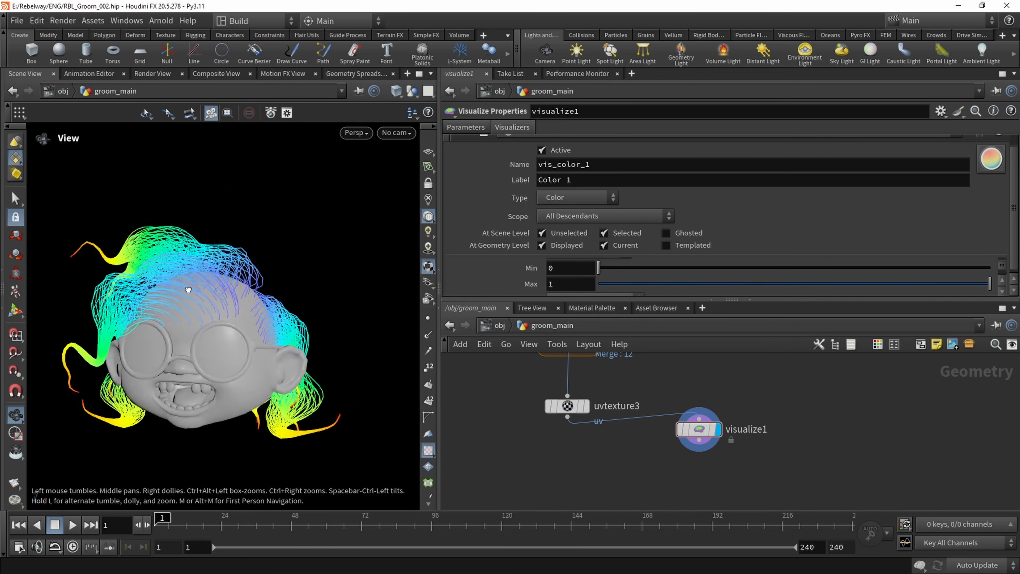
pyautogui.moveTo(189, 290); pyautogui.dragTo(198, 276, button='middle')
# Display uvtexture3 again and move visualize1 aside to clear space below it in the network
pyautogui.click(585, 406)
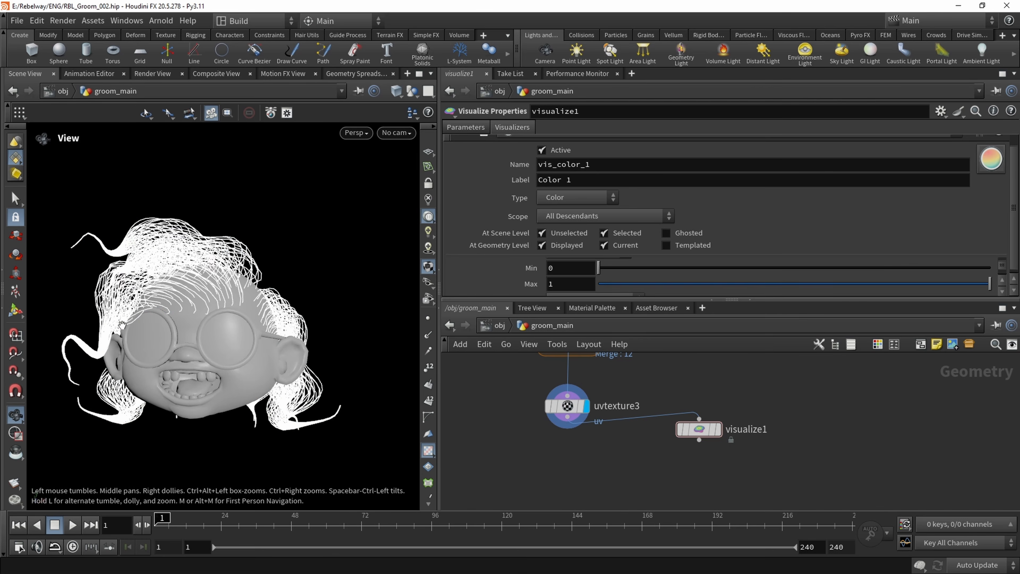
pyautogui.moveTo(557, 447); pyautogui.dragTo(565, 426, button='middle')
pyautogui.moveTo(707, 409); pyautogui.dragTo(811, 423)
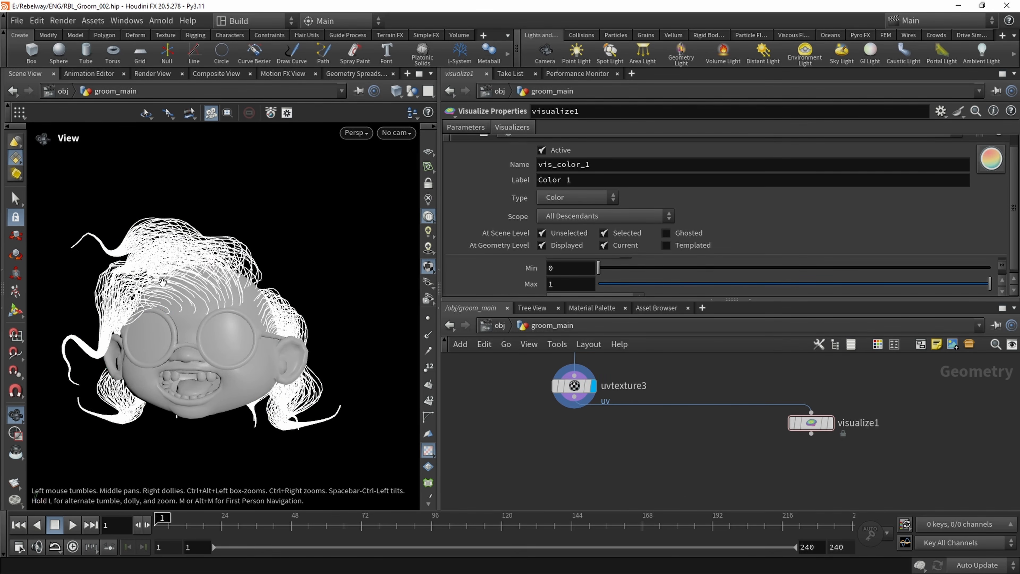
pyautogui.moveTo(162, 282); pyautogui.dragTo(204, 271)
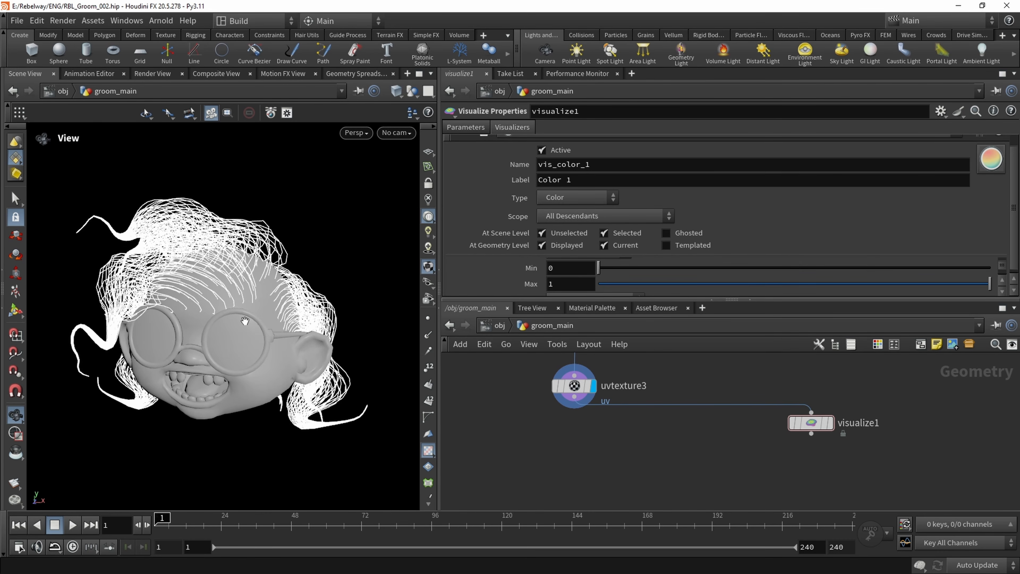
# Add an Attribute Wrangle below uvtexture3, connect it to that node's output and display it
pyautogui.press('Tab')
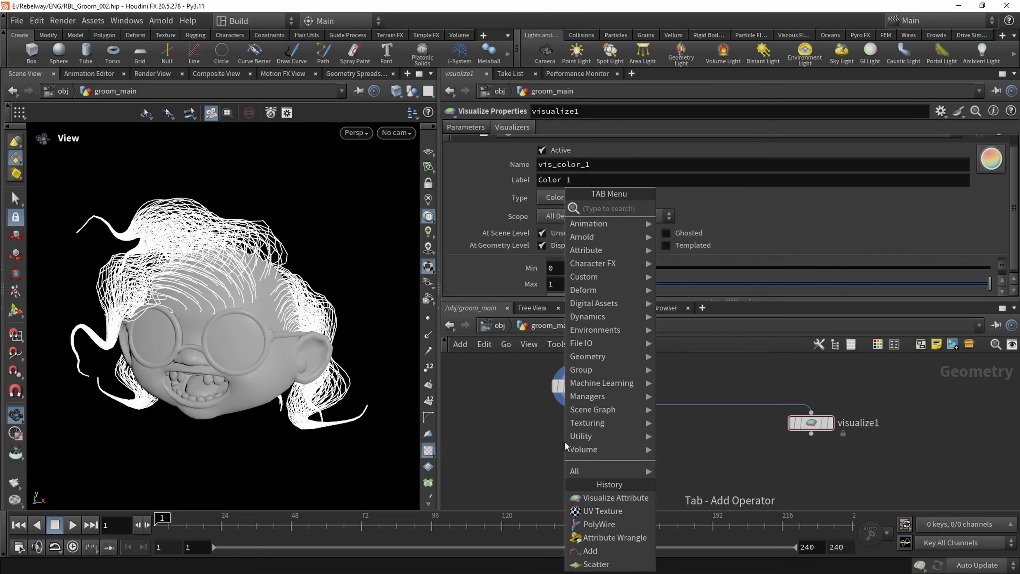
pyautogui.write('atw')
pyautogui.press('Return')
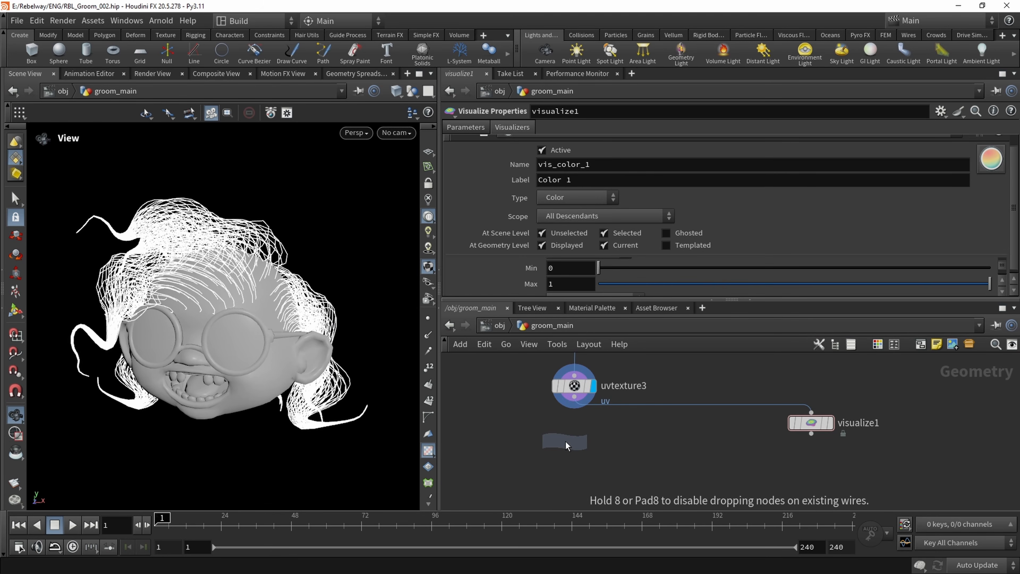
pyautogui.click(565, 441)
pyautogui.moveTo(552, 429); pyautogui.dragTo(574, 396)
pyautogui.click(593, 441)
pyautogui.click(585, 441)
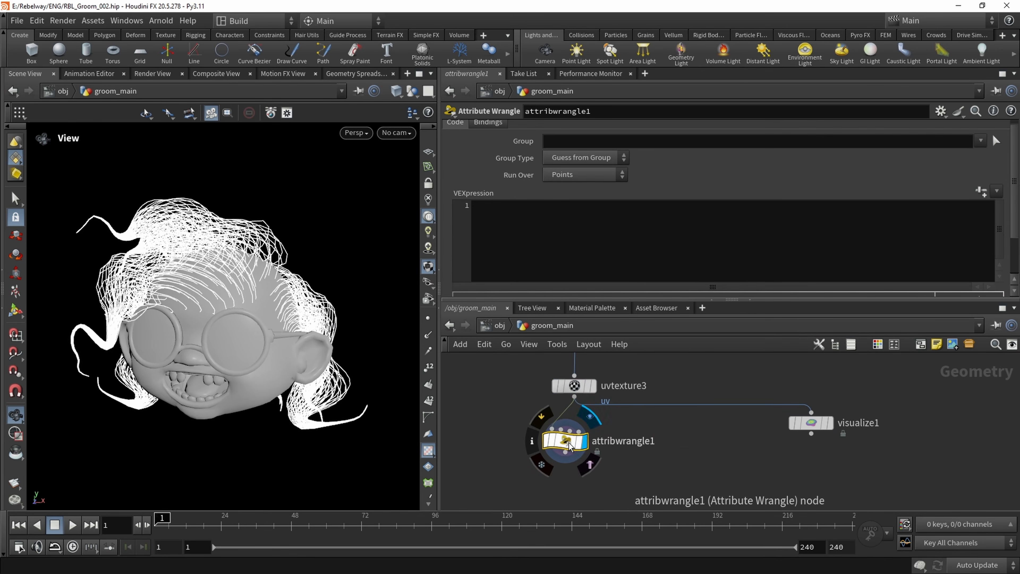
pyautogui.moveTo(567, 442); pyautogui.dragTo(576, 452)
pyautogui.click(455, 264)
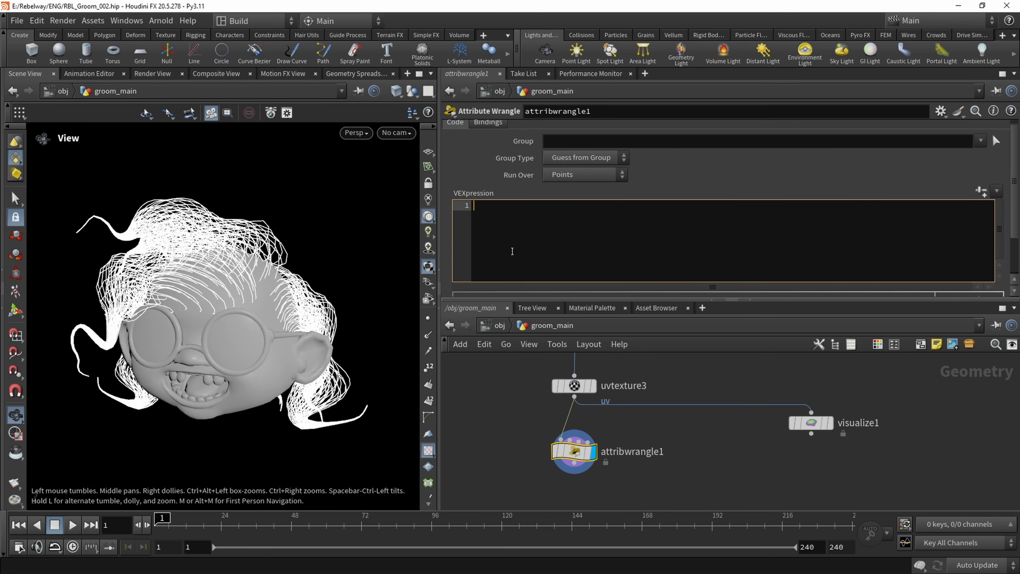
pyautogui.write('float ')
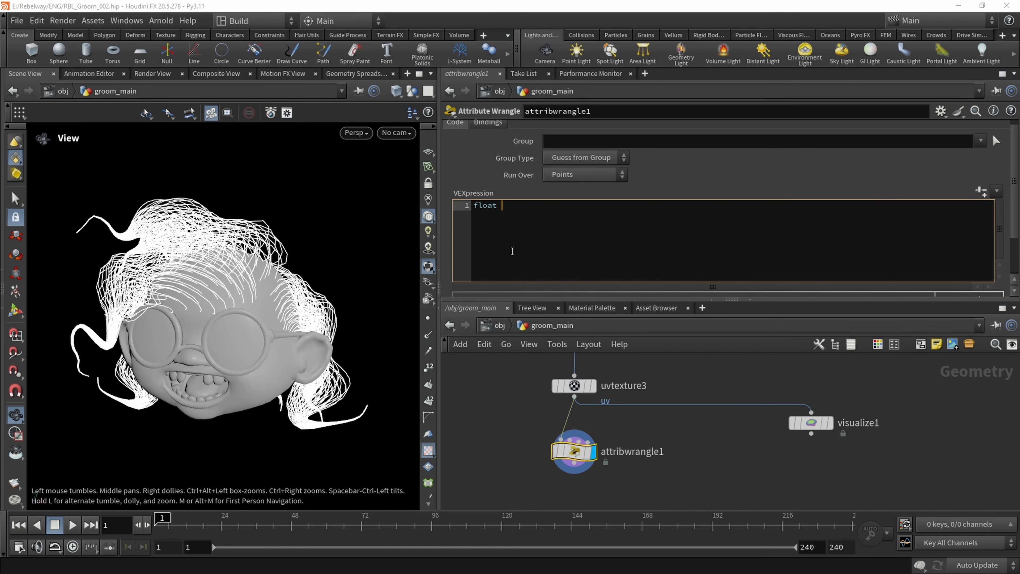
pyautogui.write('rScale = chramp(')
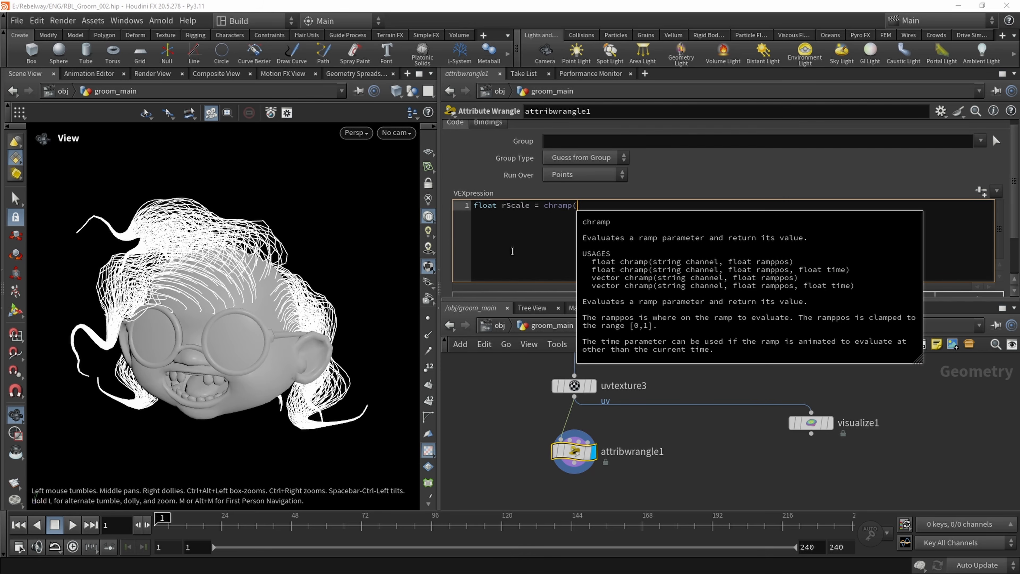
pyautogui.write('"rScale",v@uv.')
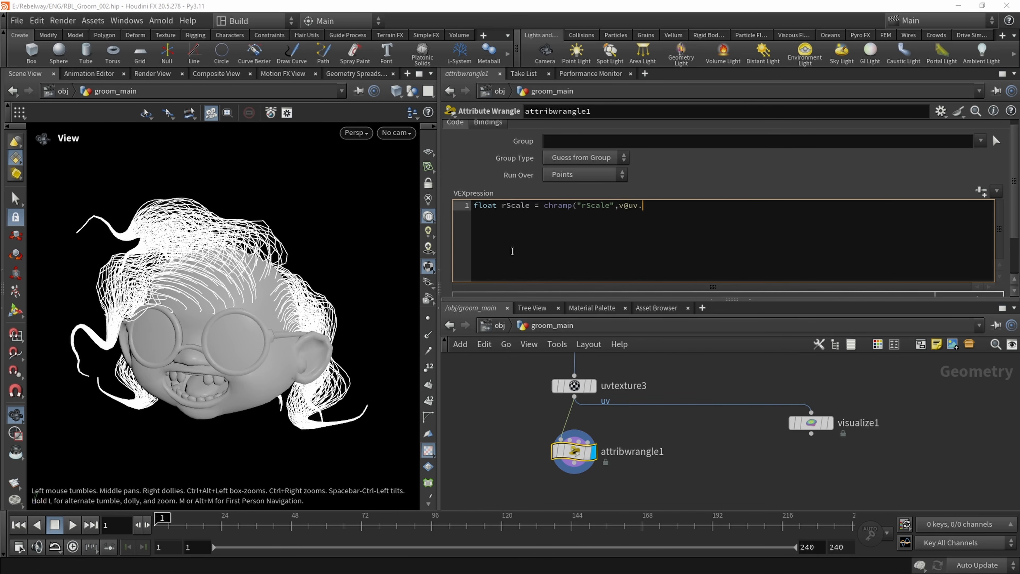
pyautogui.write(');')
pyautogui.click(981, 191)
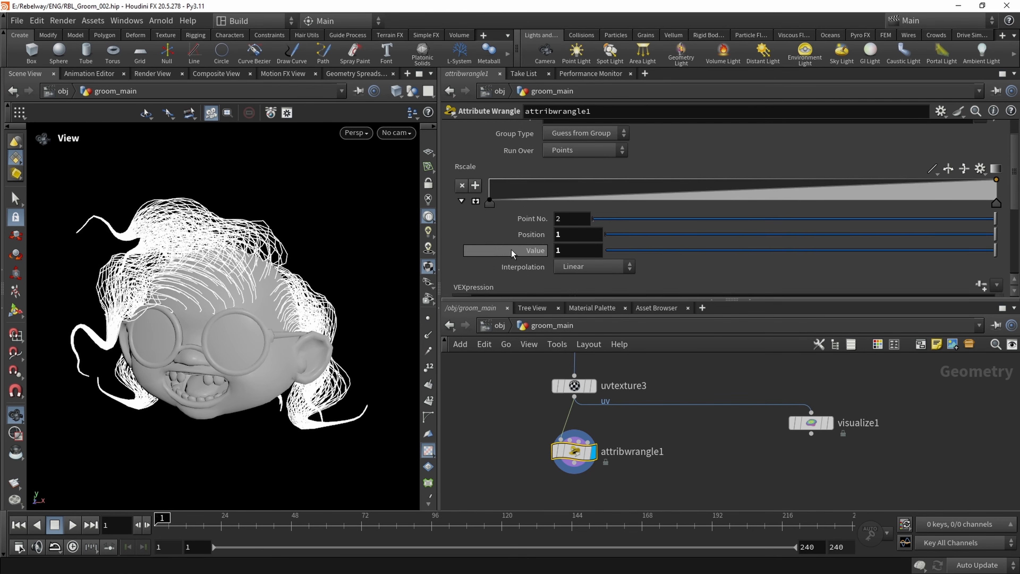
# Add the line f@pscale = rScale; below the ramp declaration in attribwrangle1's code
pyautogui.scroll(-3, 683, 257)
pyautogui.press('Return')
pyautogui.press('Return')
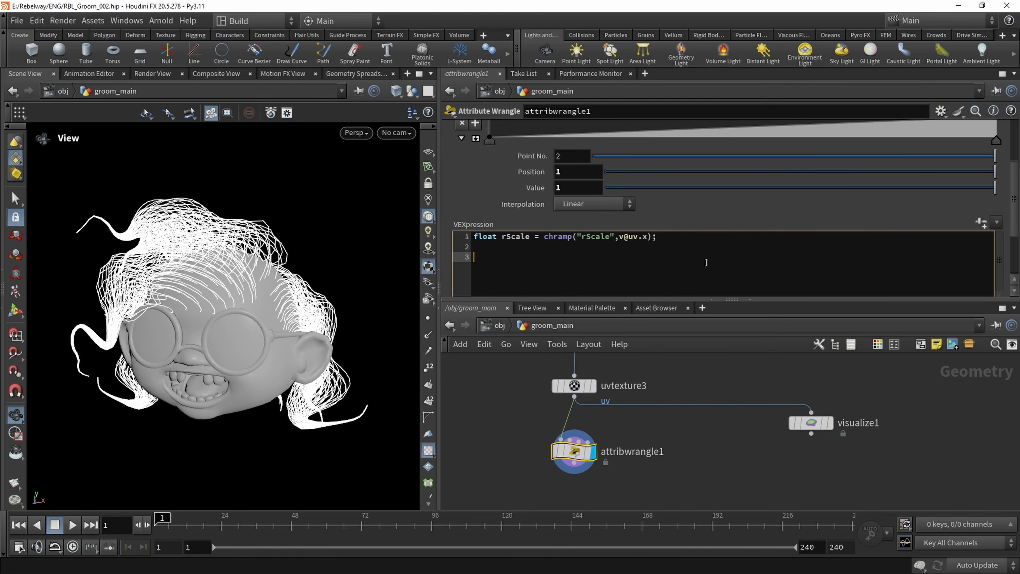
pyautogui.write('f@')
pyautogui.press('Escape')
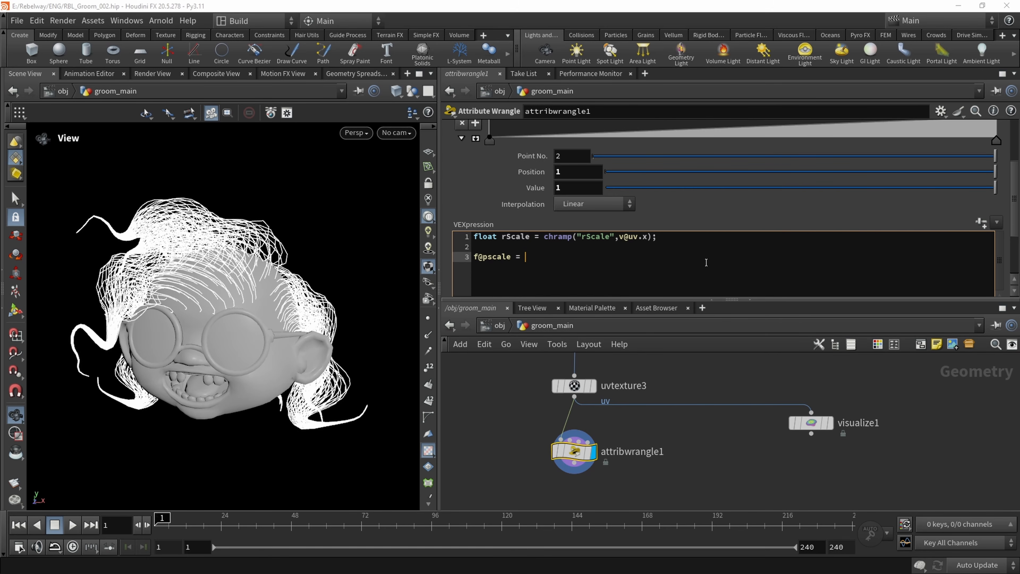
pyautogui.write('rScale;')
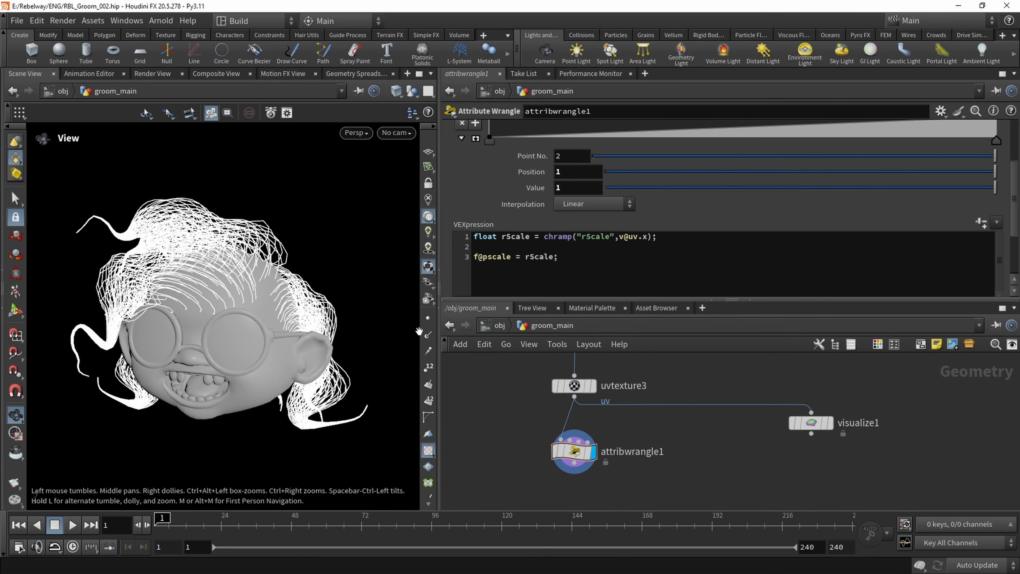
# Add a PolyWire node below attribwrangle1, connect it to that node's output and display it
pyautogui.moveTo(624, 430); pyautogui.dragTo(609, 377, button='middle')
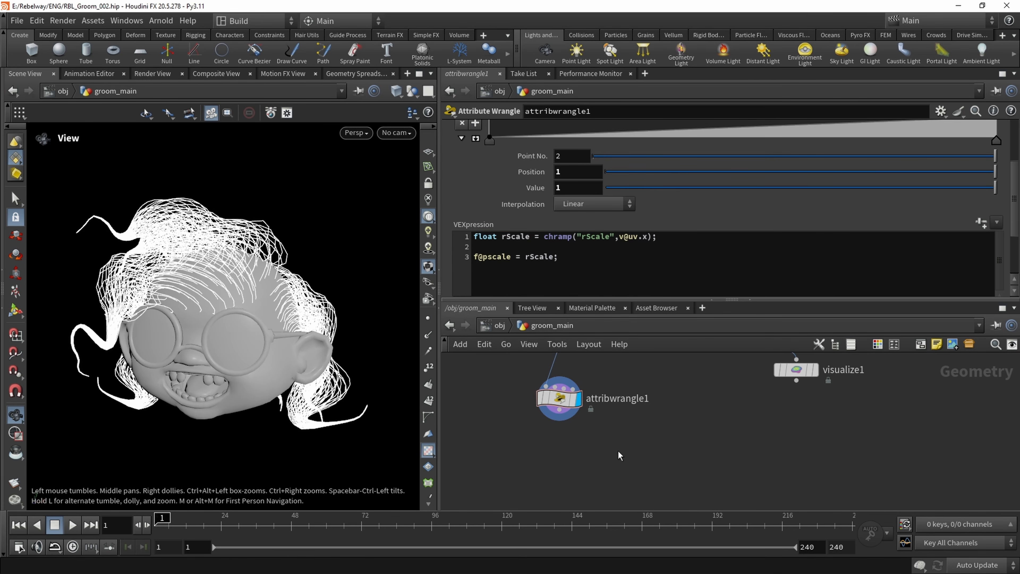
pyautogui.press('Tab')
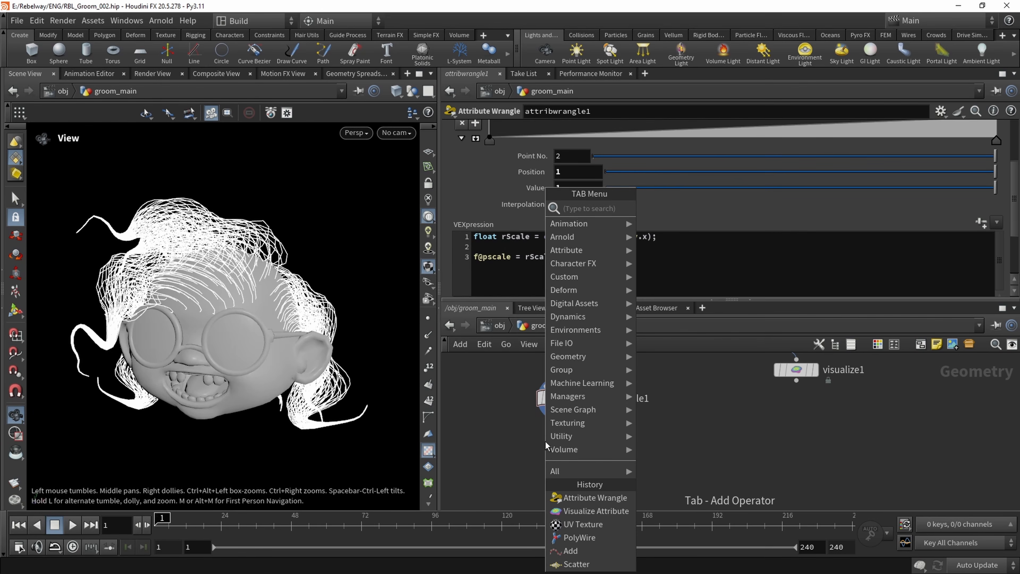
pyautogui.write('polyw')
pyautogui.press('Return')
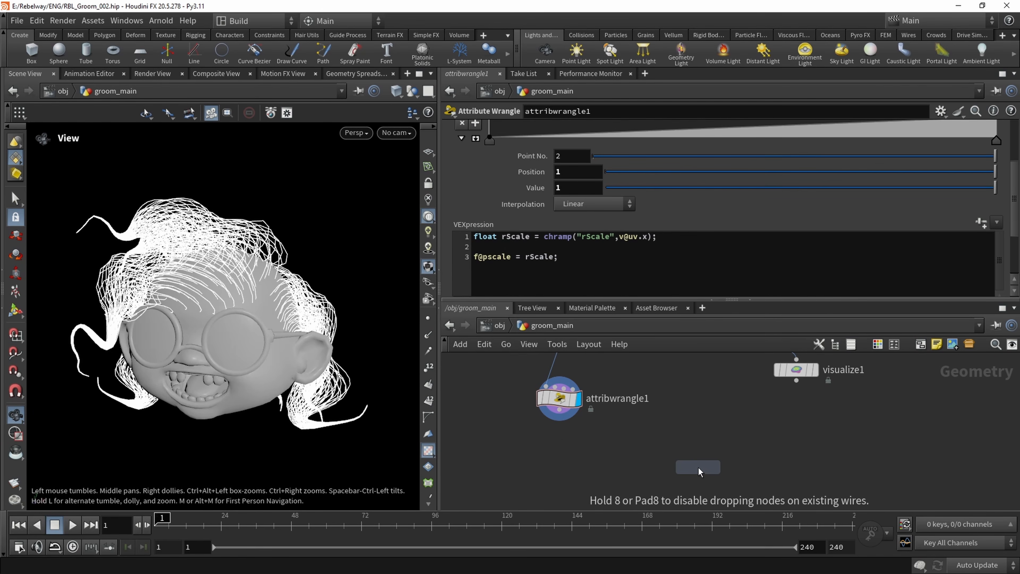
pyautogui.click(697, 467)
pyautogui.click(559, 419)
pyautogui.click(698, 456)
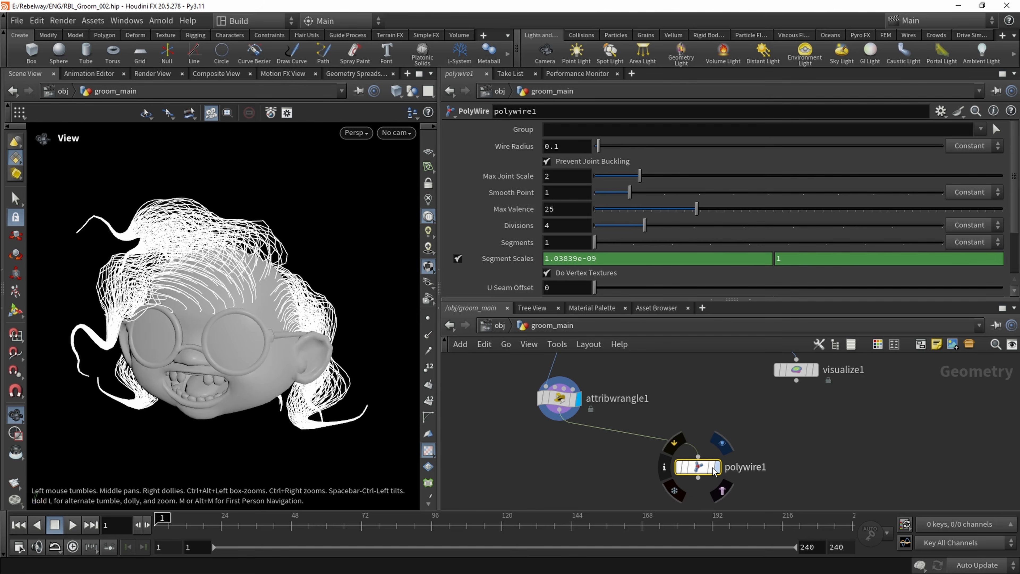
pyautogui.click(715, 468)
pyautogui.moveTo(183, 336); pyautogui.dragTo(213, 340)
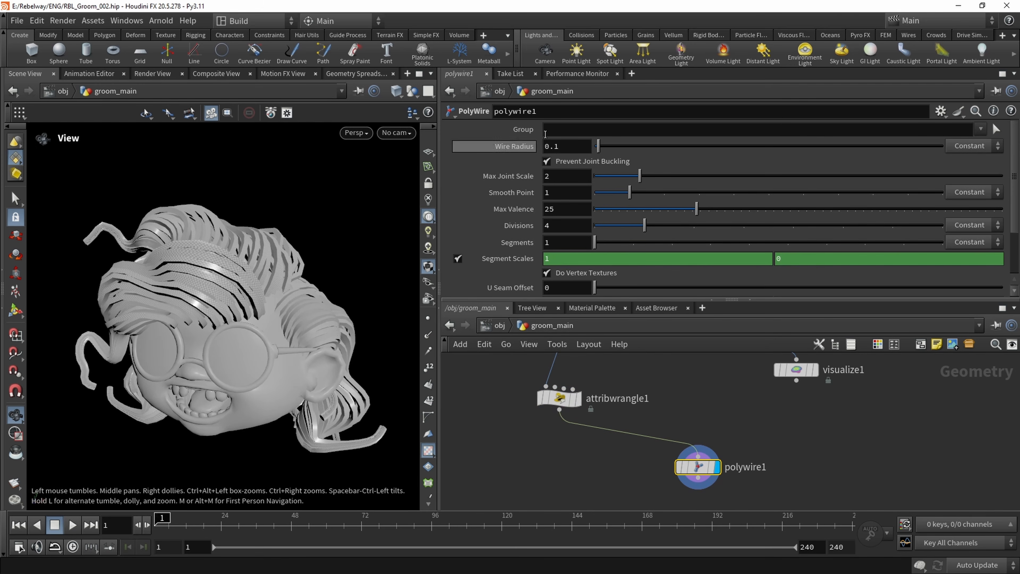
# Set polywire1's Wire Radius to 1 and scale it by the pscale attribute instead of a constant
pyautogui.doubleClick(572, 148)
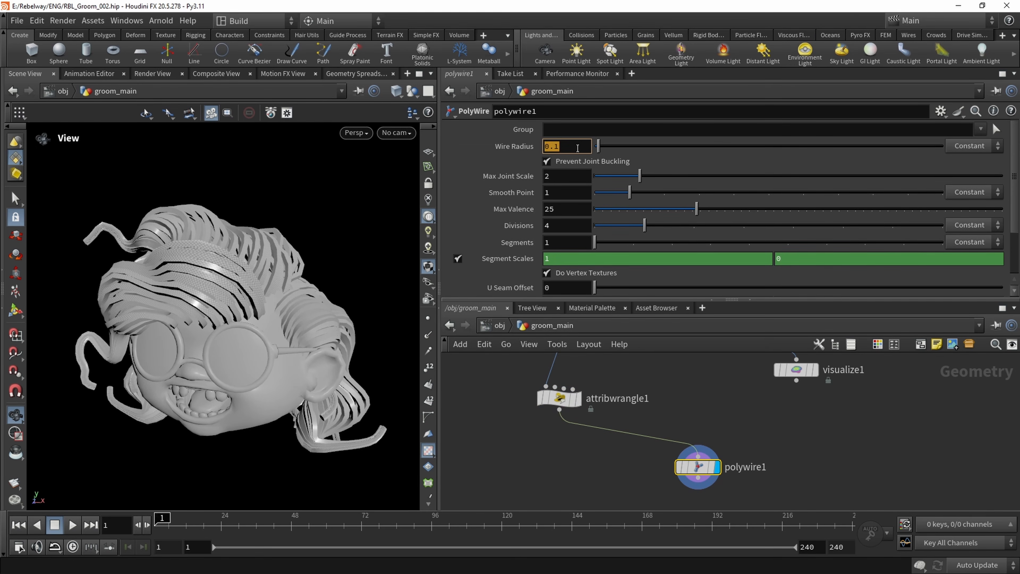
pyautogui.write('1')
pyautogui.press('Return')
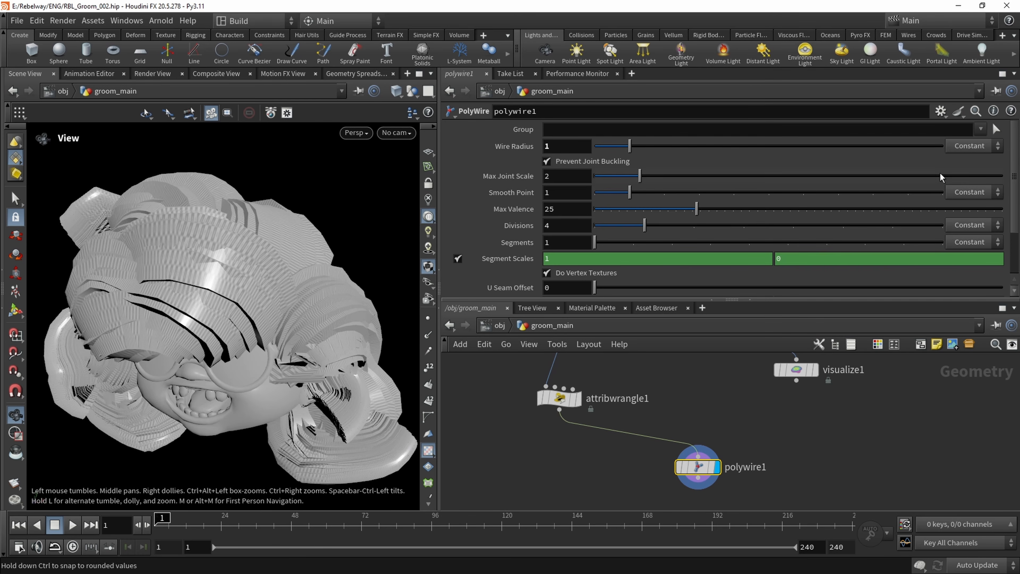
pyautogui.click(970, 173)
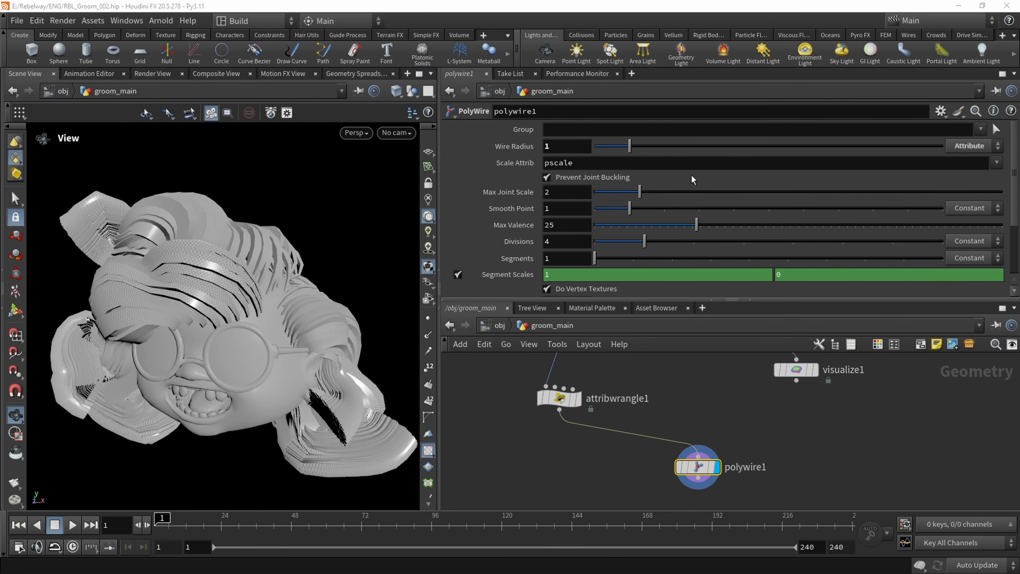
pyautogui.moveTo(397, 265); pyautogui.dragTo(175, 256)
pyautogui.moveTo(175, 256); pyautogui.dragTo(159, 242, button='middle')
pyautogui.moveTo(273, 338); pyautogui.dragTo(259, 185)
pyautogui.moveTo(204, 283); pyautogui.dragTo(174, 263, button='right')
pyautogui.moveTo(175, 264)
pyautogui.mouseDown()
pyautogui.moveTo(165, 292)
pyautogui.moveTo(173, 274)
pyautogui.mouseUp()
# Rename attribwrangle1 to set_hair_width
pyautogui.moveTo(558, 388); pyautogui.dragTo(562, 429, button='middle')
pyautogui.doubleClick(632, 438)
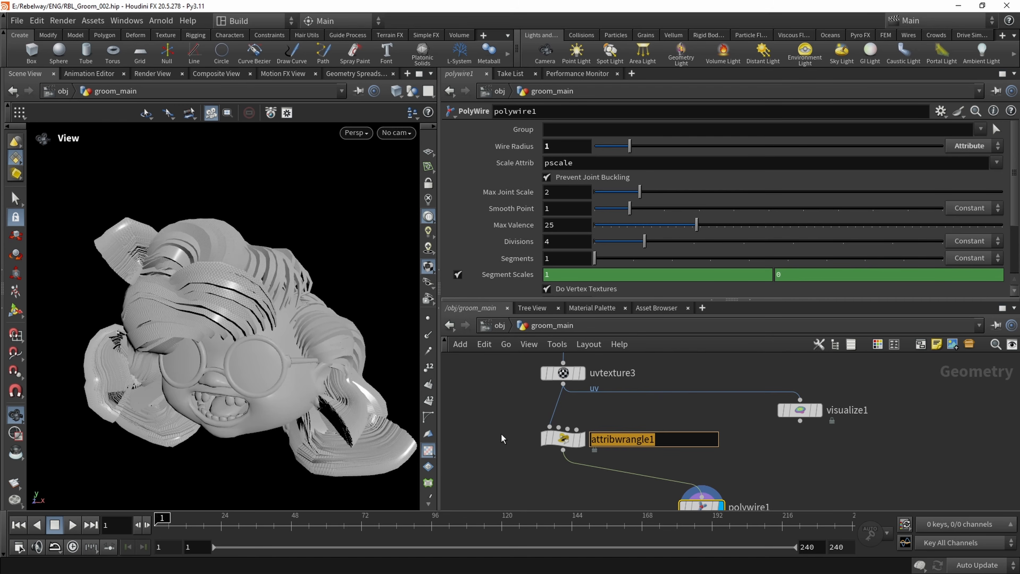
pyautogui.press('BackSpace')
pyautogui.write('set_')
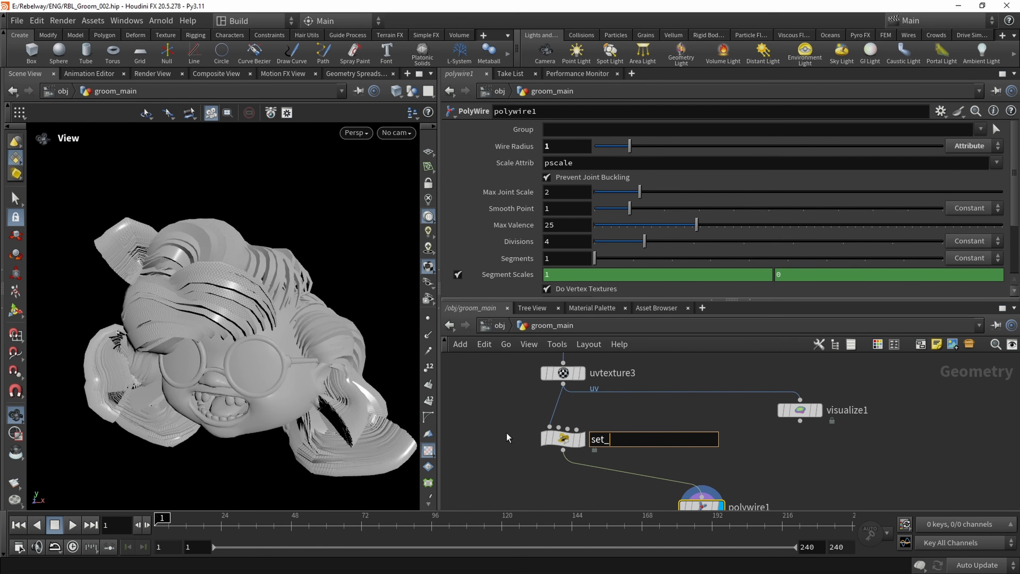
pyautogui.write('hair_width')
pyautogui.press('Return')
# Multiply rScale by chf("gMult") in set_hair_width's pscale line, and create the Gmult parameter with a value of 1
pyautogui.click(562, 438)
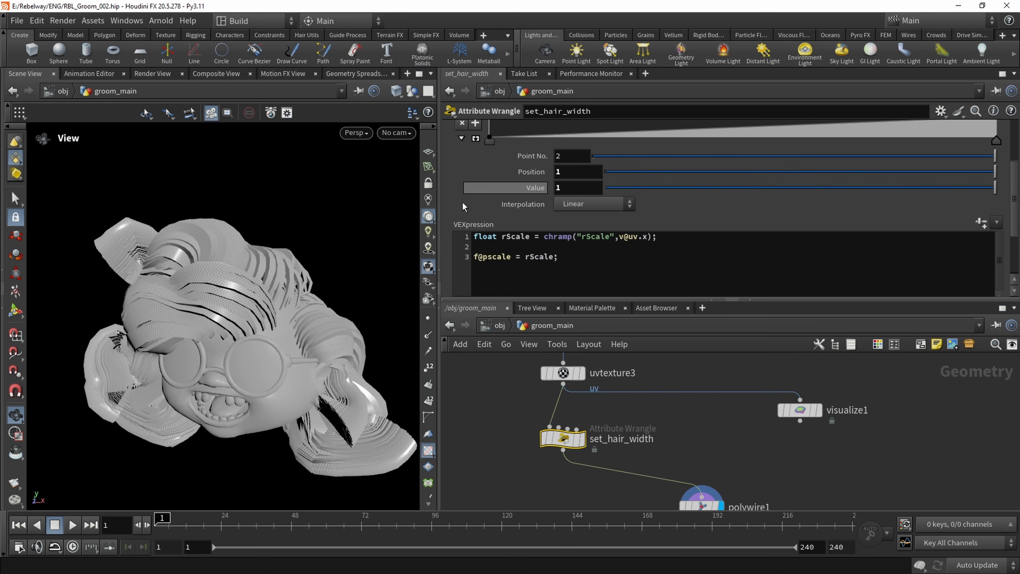
pyautogui.scroll(5, 493, 197)
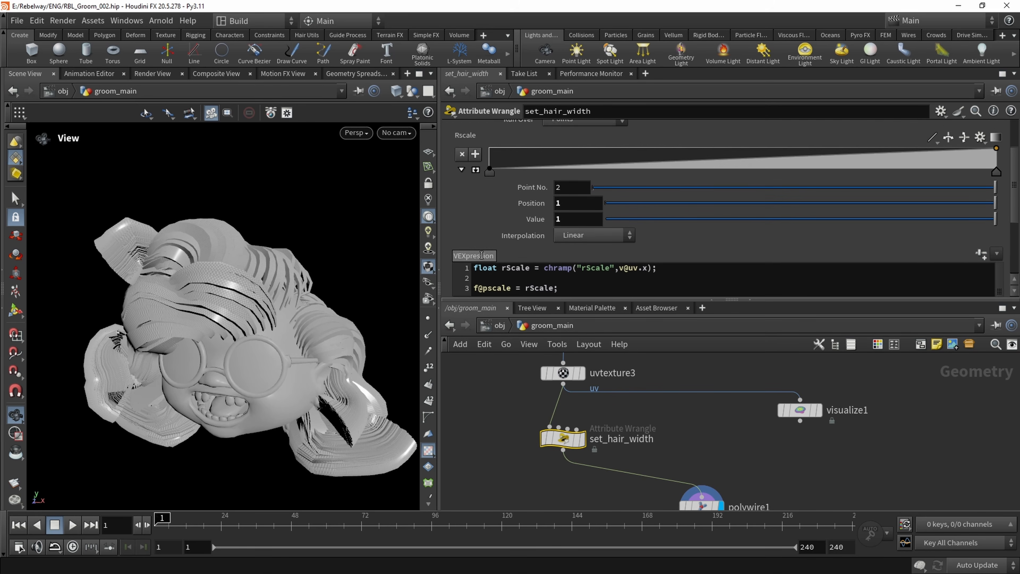
pyautogui.scroll(-4, 608, 212)
pyautogui.click(558, 275)
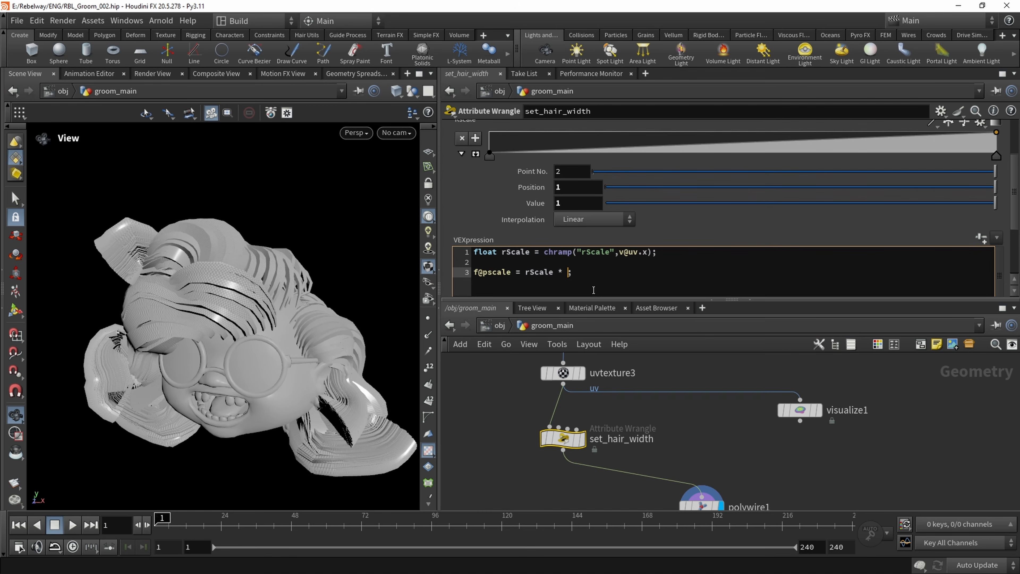
pyautogui.write('chf')
pyautogui.press('Escape')
pyautogui.write('("')
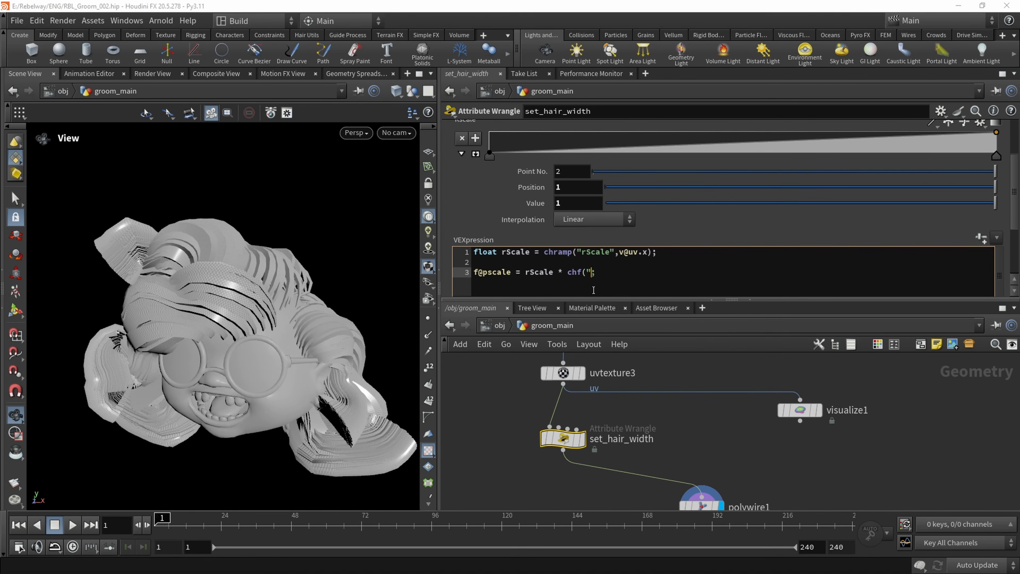
pyautogui.write('gMui')
pyautogui.write('lt");')
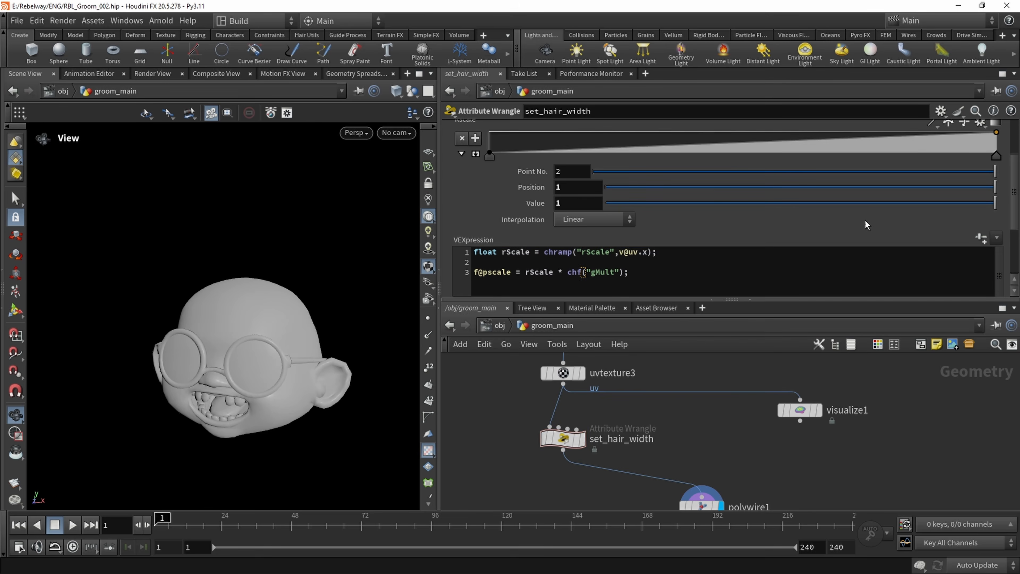
pyautogui.scroll(-3, 513, 231)
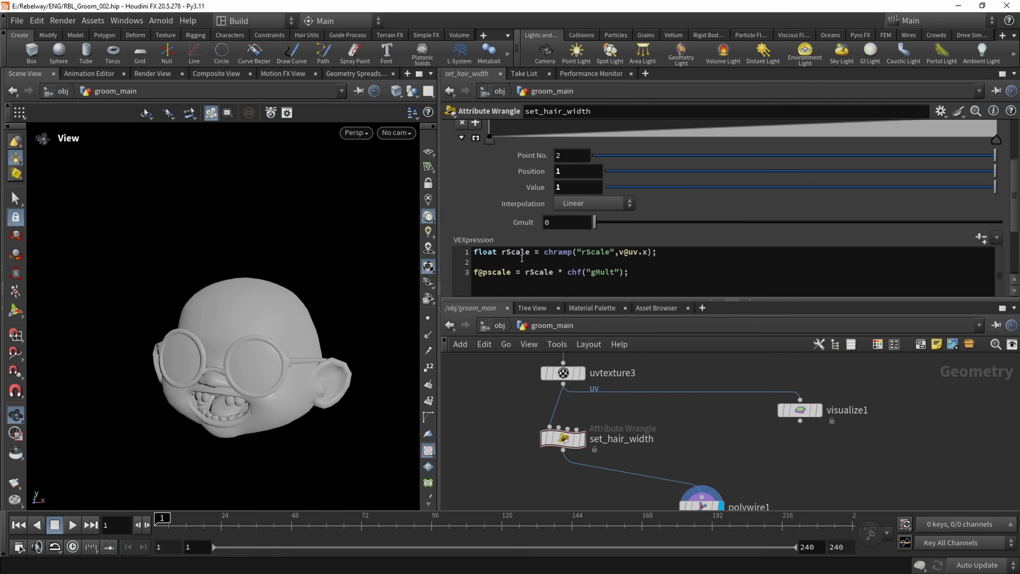
pyautogui.moveTo(600, 224); pyautogui.dragTo(1013, 171)
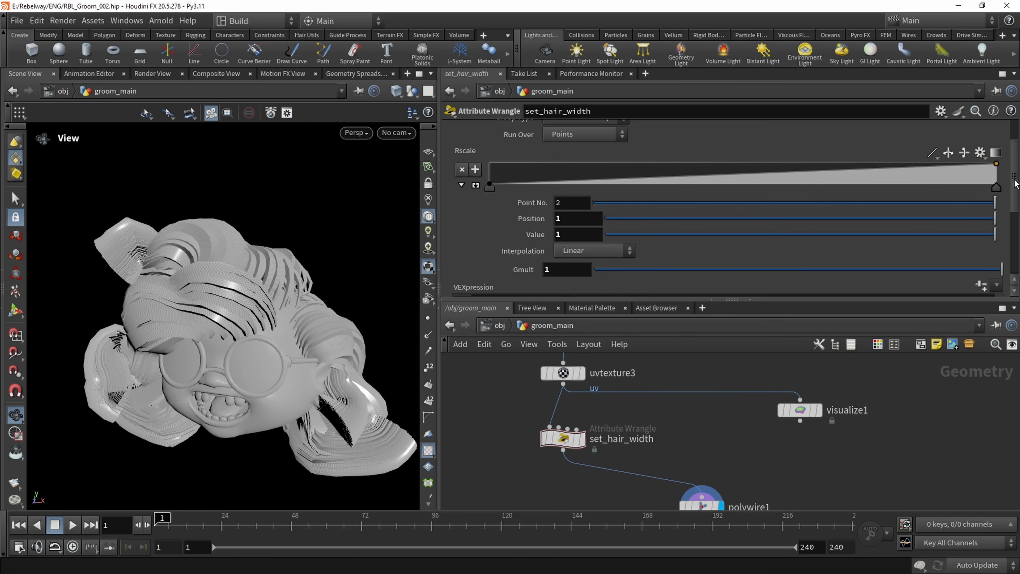
pyautogui.moveTo(1014, 179); pyautogui.dragTo(1011, 206)
pyautogui.click(546, 225)
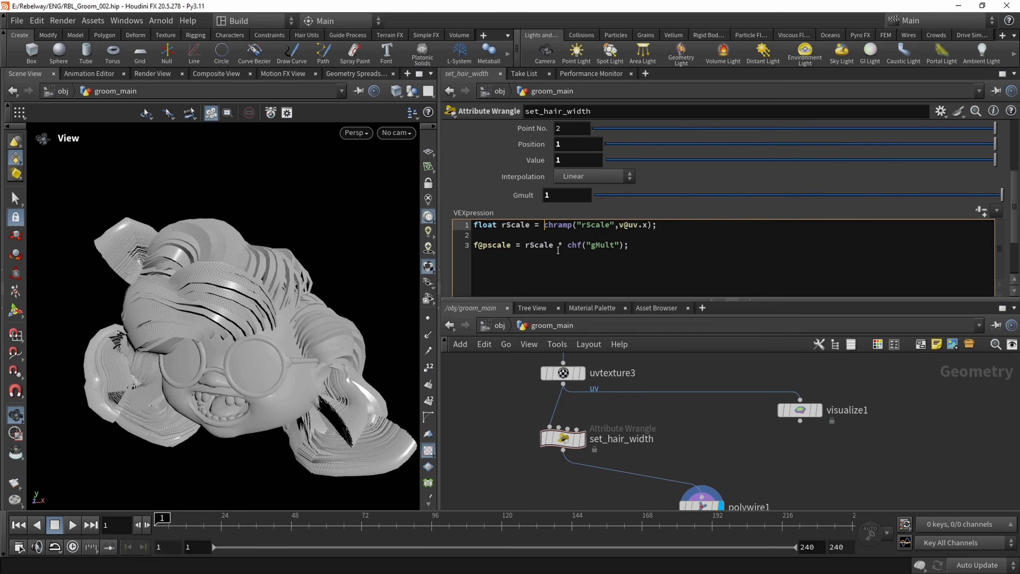
pyautogui.write('1 -')
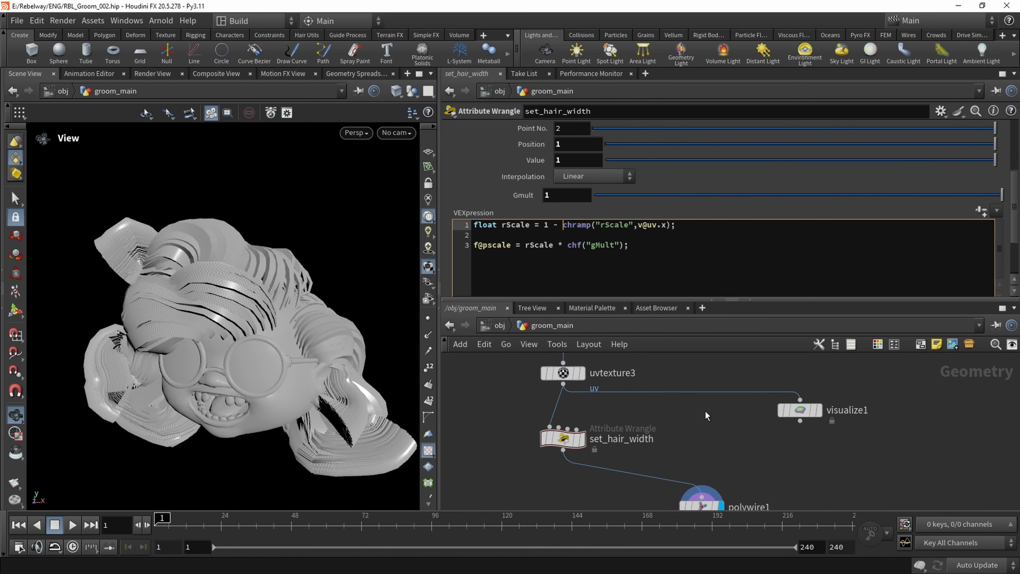
pyautogui.click(705, 410)
pyautogui.moveTo(222, 312); pyautogui.dragTo(369, 310)
# Thin the strands by lowering set_hair_width's Gmult to 0.158, and save the scene
pyautogui.click(730, 195)
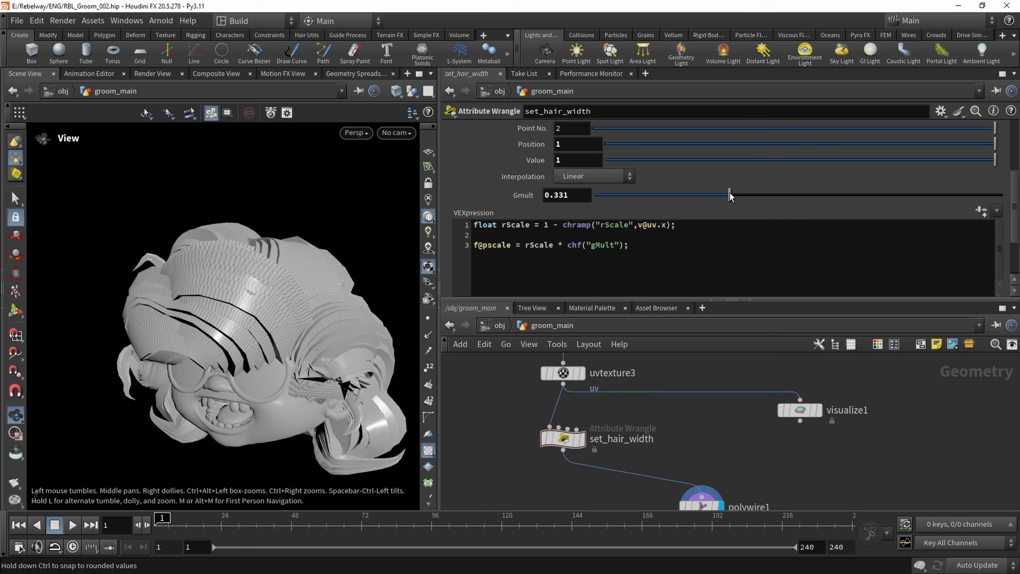
pyautogui.scroll(4, 255, 300)
pyautogui.moveTo(255, 301); pyautogui.dragTo(281, 275, button='middle')
pyautogui.click(684, 195)
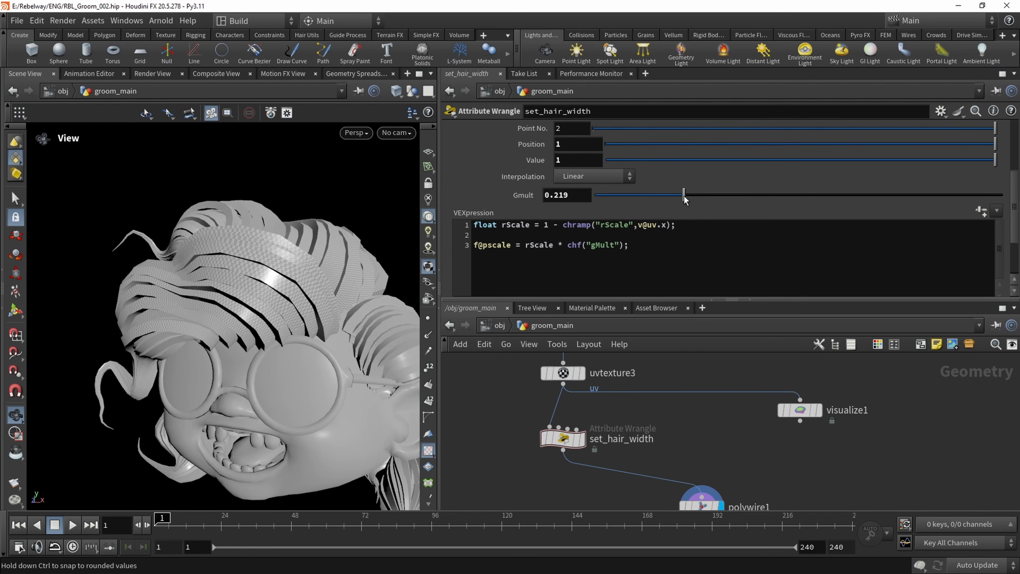
pyautogui.click(671, 195)
pyautogui.click(659, 195)
pyautogui.moveTo(173, 313); pyautogui.dragTo(195, 292)
pyautogui.hotkey('ctrl', 's')
pyautogui.moveTo(254, 339); pyautogui.dragTo(283, 310)
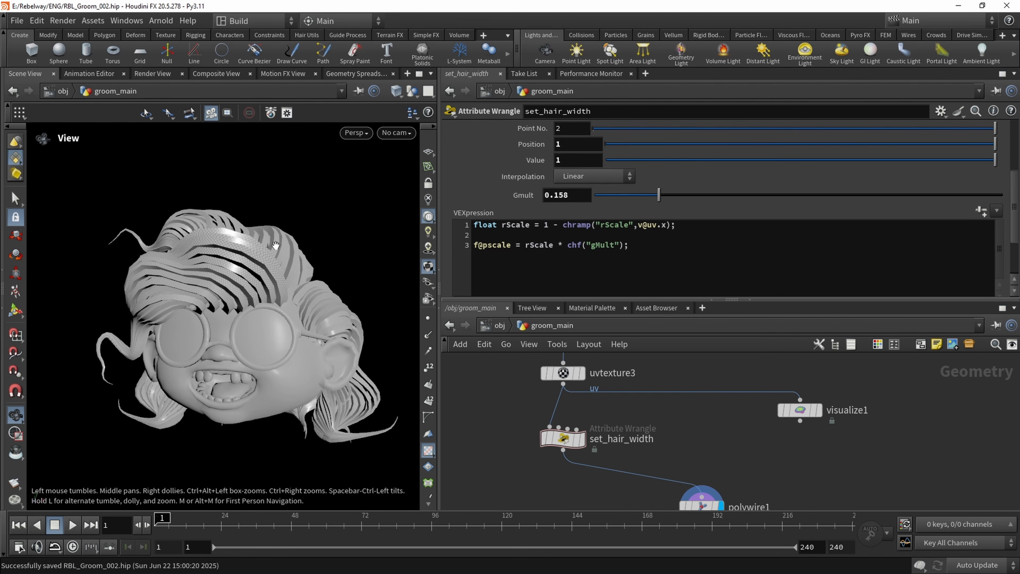
# Set polywire1's Divisions to 8 to round the hair strands
pyautogui.moveTo(662, 439); pyautogui.dragTo(621, 382, button='middle')
pyautogui.scroll(-2, 621, 381)
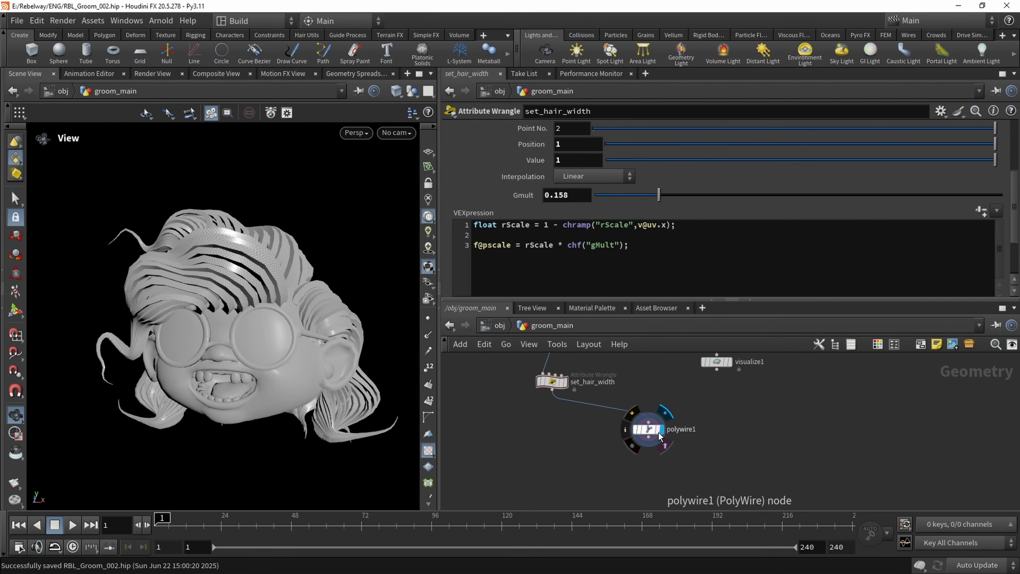
pyautogui.click(650, 430)
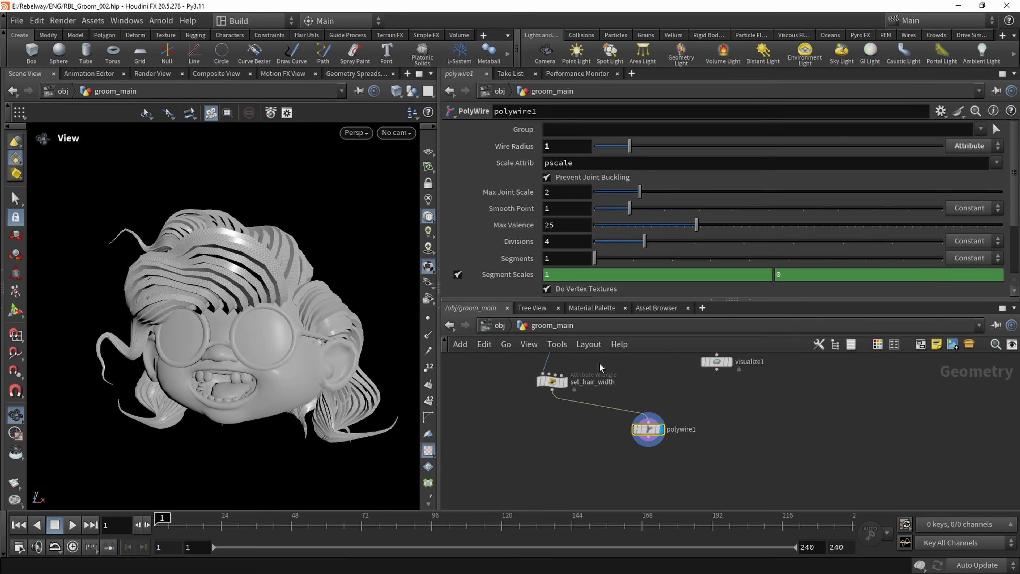
pyautogui.moveTo(703, 242); pyautogui.dragTo(851, 241)
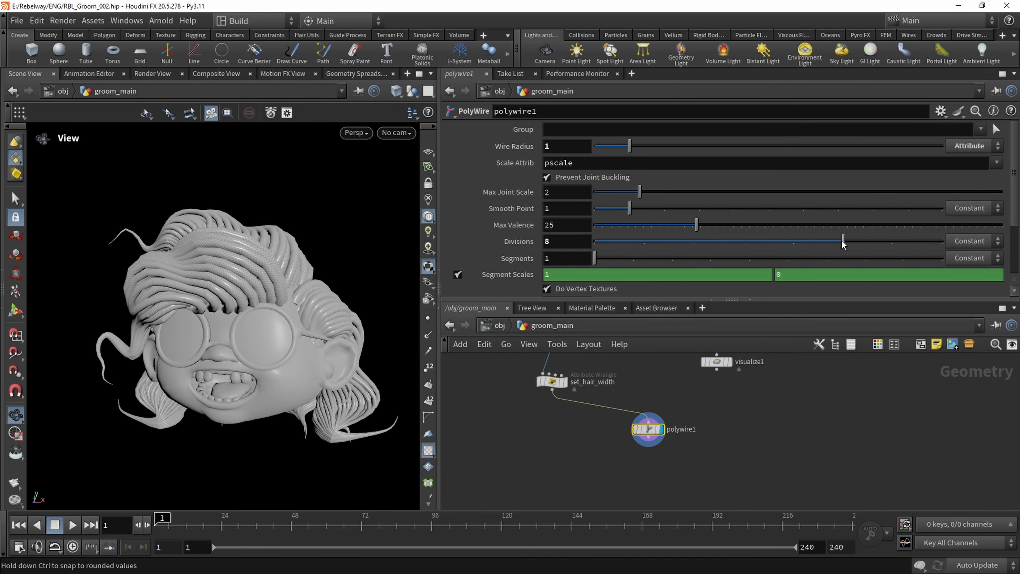
pyautogui.scroll(2, 249, 273)
pyautogui.moveTo(249, 273); pyautogui.dragTo(295, 337)
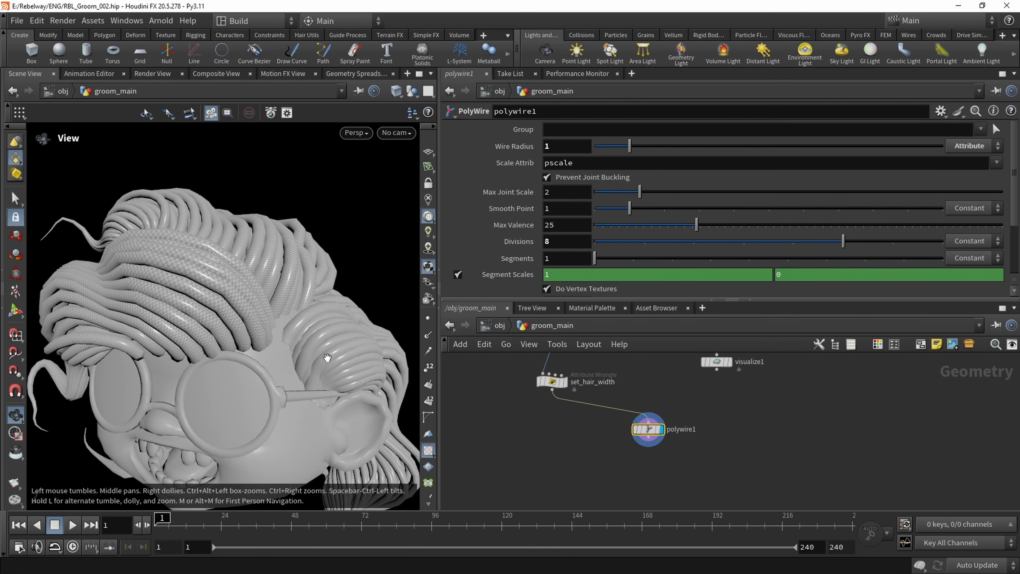
# Display the set_hair_width node's curves instead of the polywire1 geometry
pyautogui.click(565, 382)
pyautogui.moveTo(518, 415); pyautogui.dragTo(519, 435, button='middle')
pyautogui.scroll(-1, 521, 429)
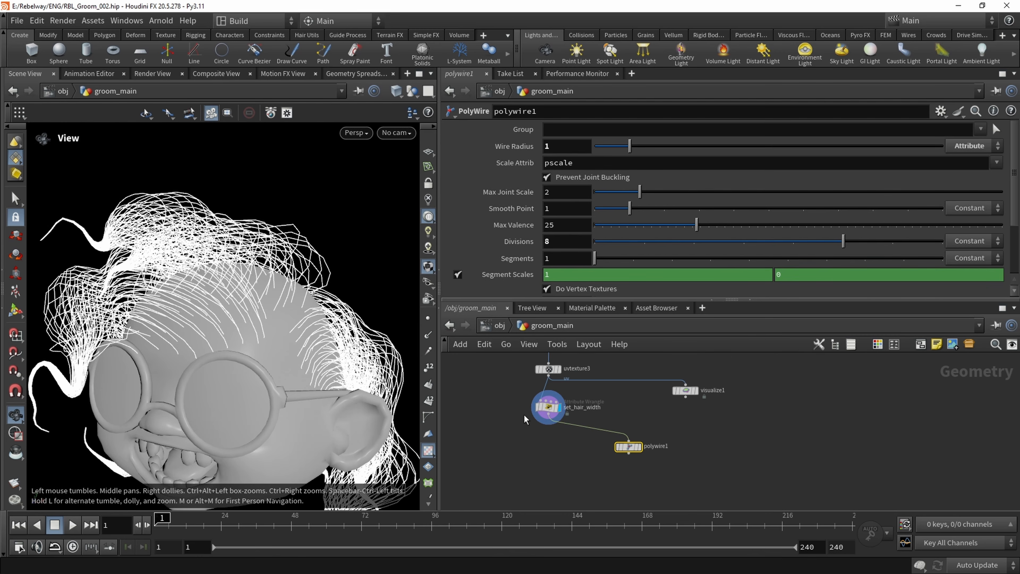
pyautogui.scroll(2, 531, 416)
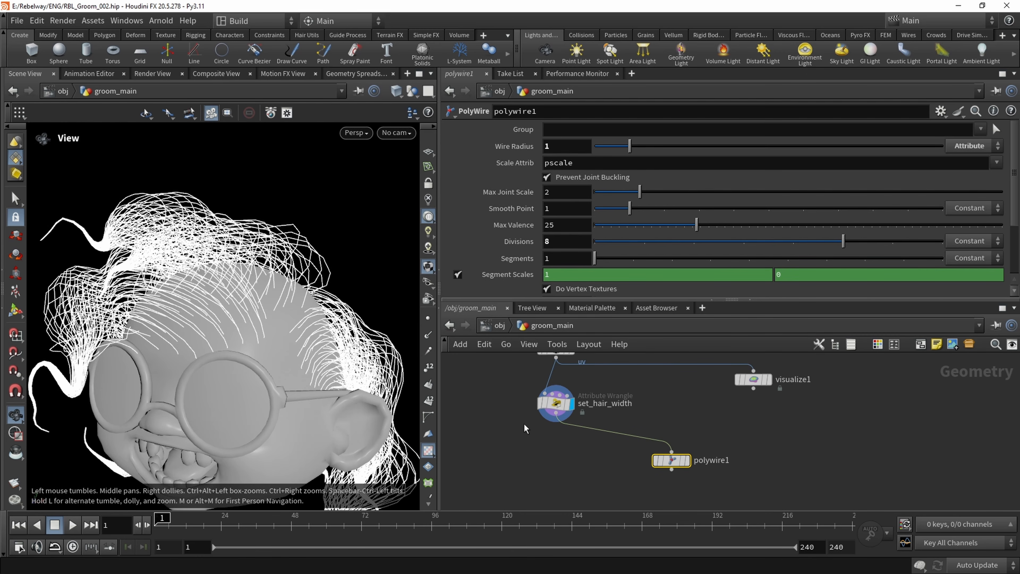
# Add the line f@width = f@pscale; below the pscale line in set_hair_width's code
pyautogui.click(555, 403)
pyautogui.click(649, 246)
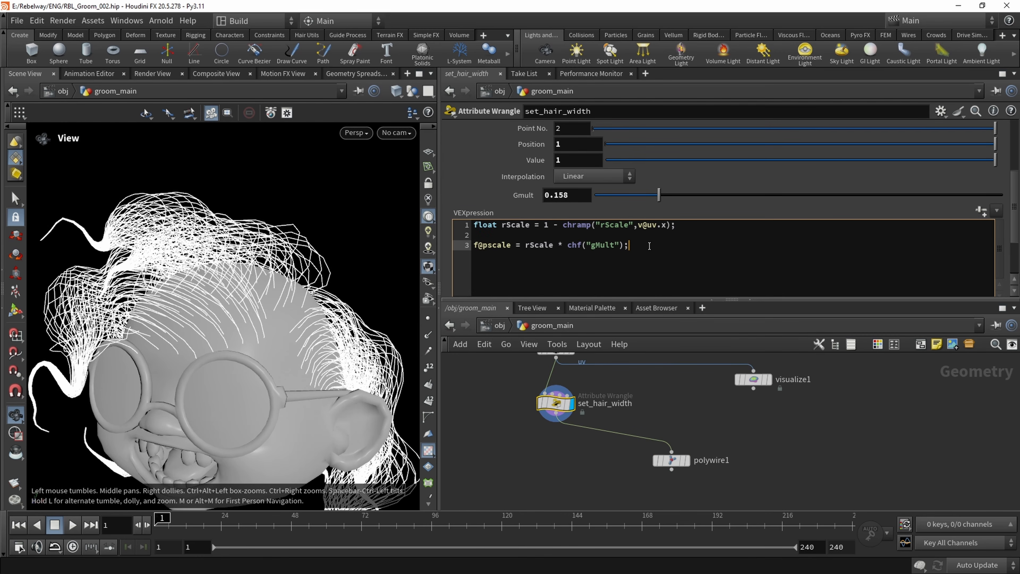
pyautogui.press('Return')
pyautogui.write('f@width =')
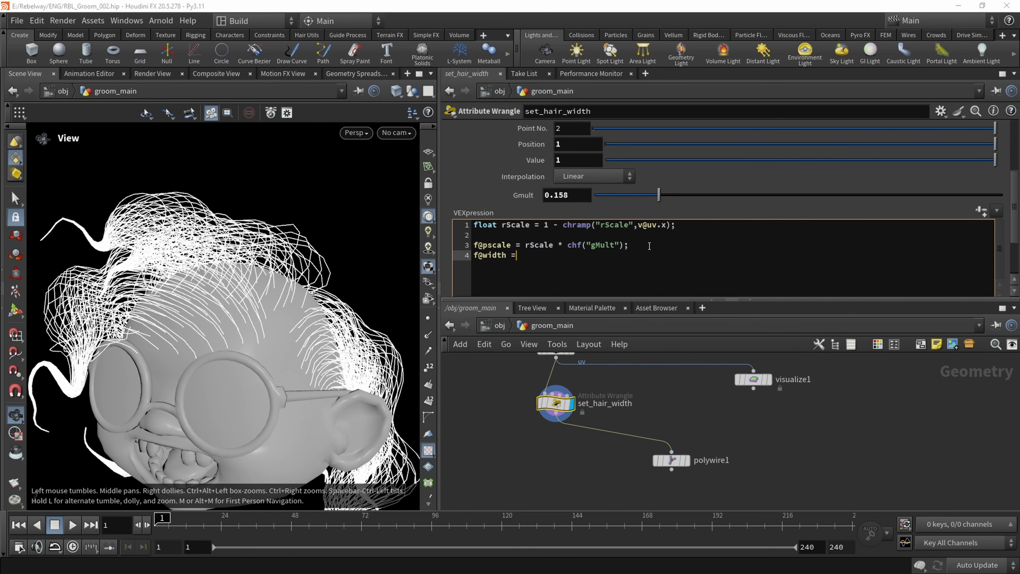
pyautogui.write('f@pscale;')
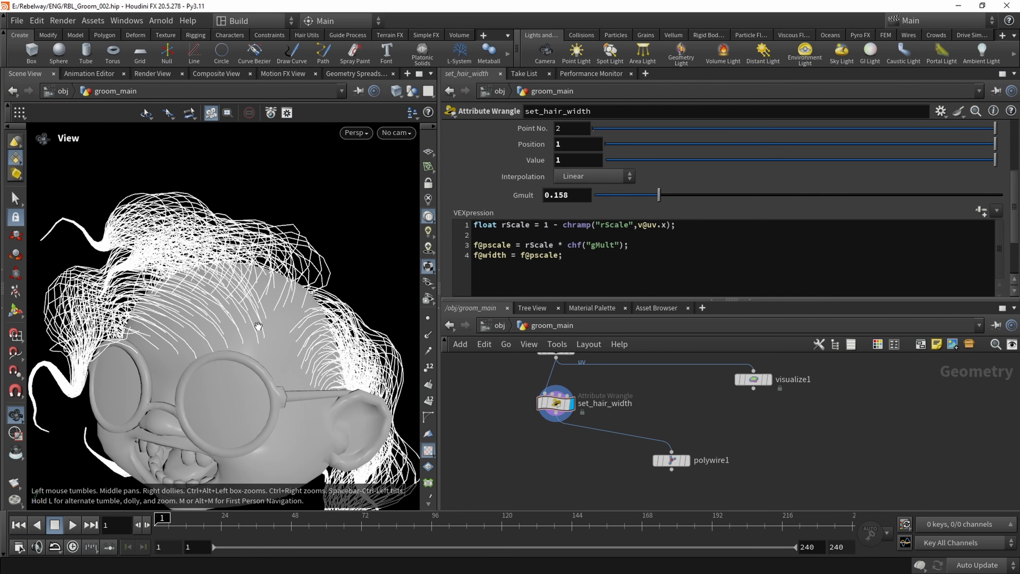
pyautogui.scroll(-2, 228, 300)
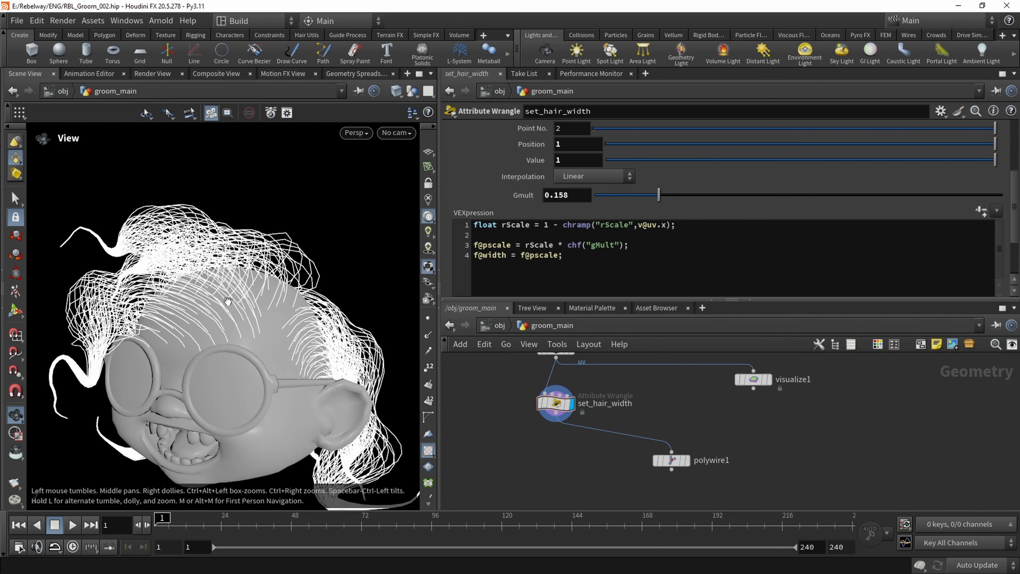
pyautogui.moveTo(229, 302); pyautogui.dragTo(240, 309, button='middle')
pyautogui.moveTo(240, 309); pyautogui.dragTo(245, 306)
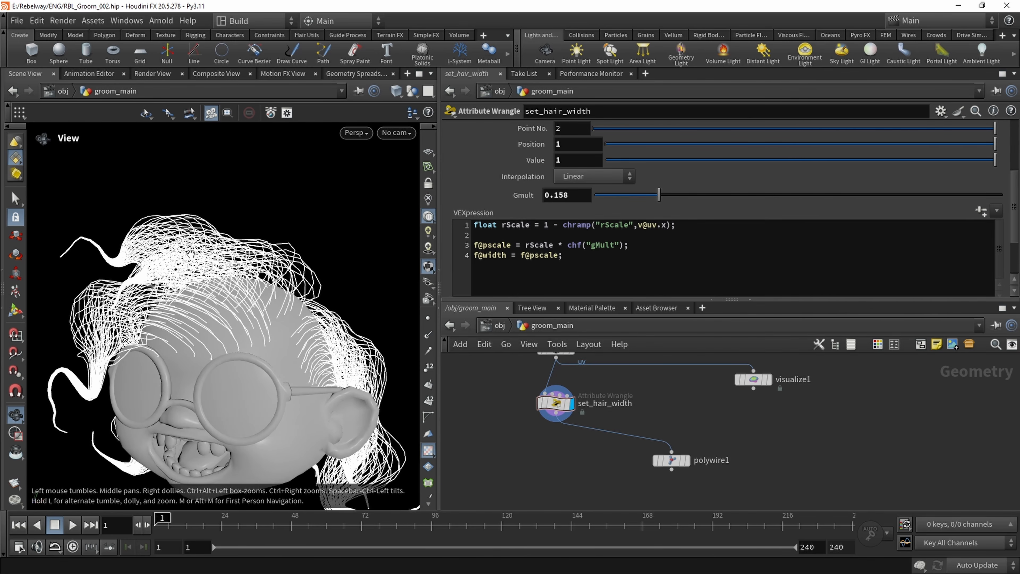
# Go up to the object level and enable Shade Open Curves In Viewport for the groom_main object
pyautogui.click(498, 325)
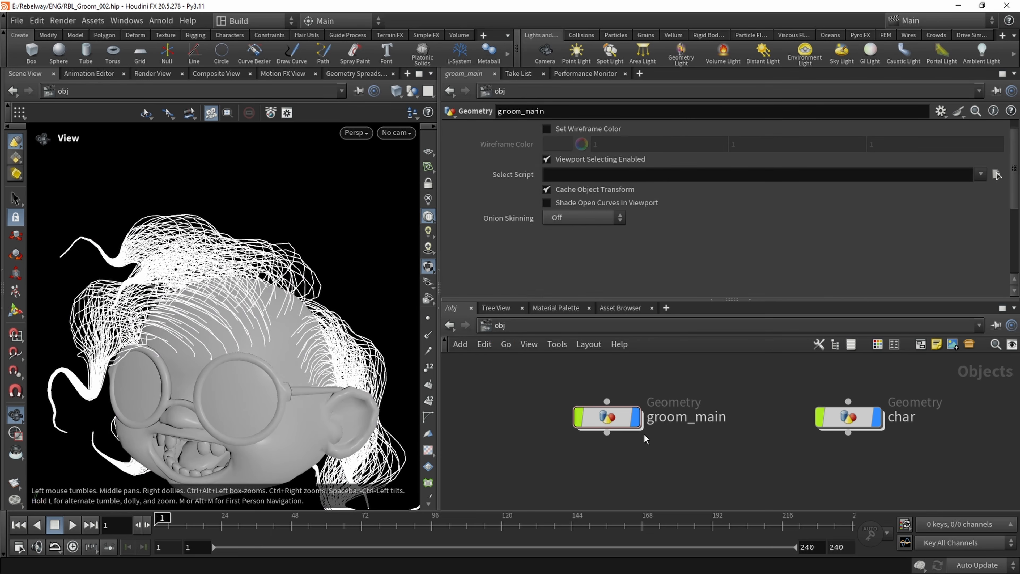
pyautogui.click(618, 419)
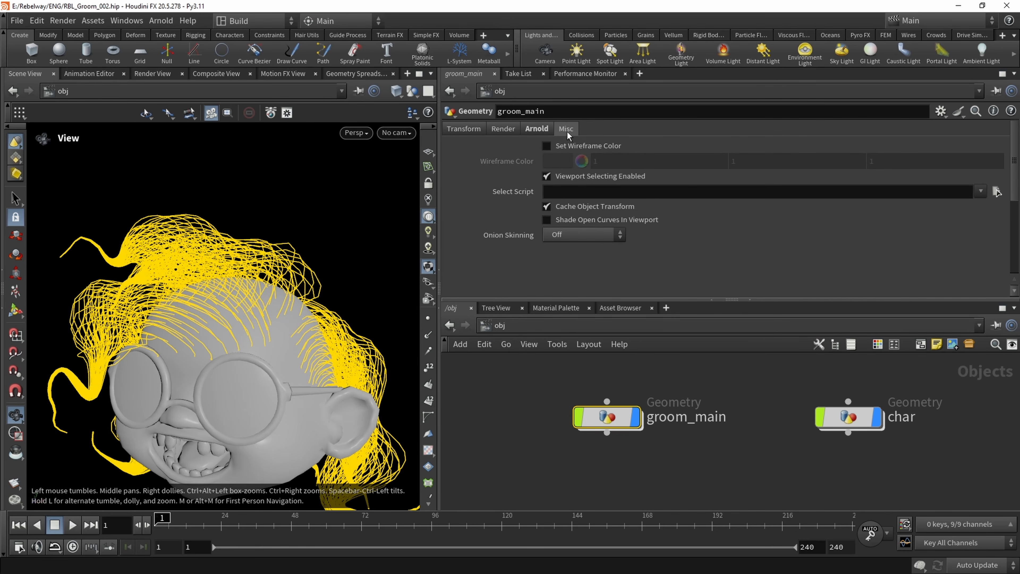
pyautogui.click(547, 219)
pyautogui.click(514, 425)
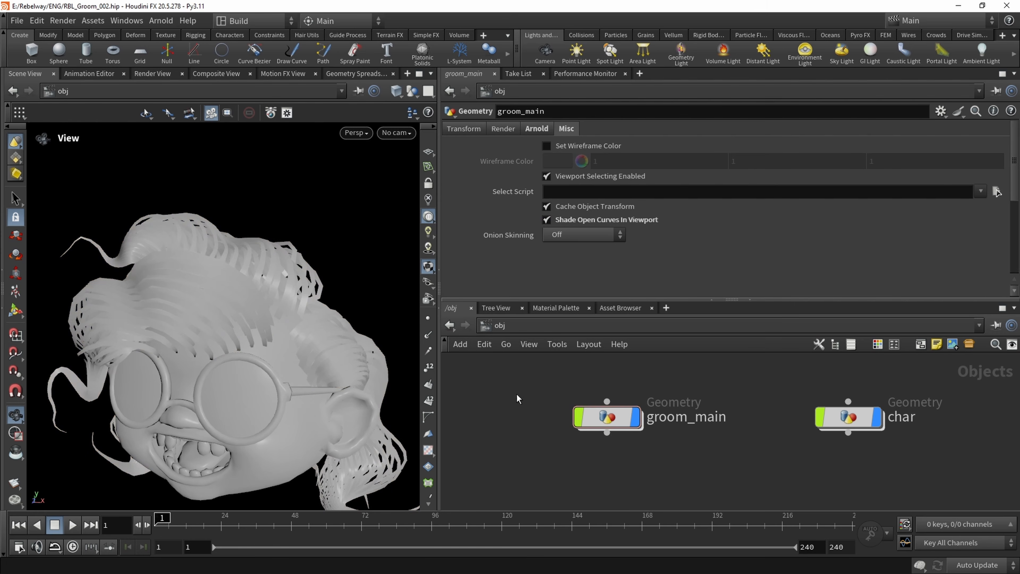
# Return inside groom_main and raise set_hair_width's Gmult to 0.253, checking the thicker hair curves around the head
pyautogui.doubleClick(606, 417)
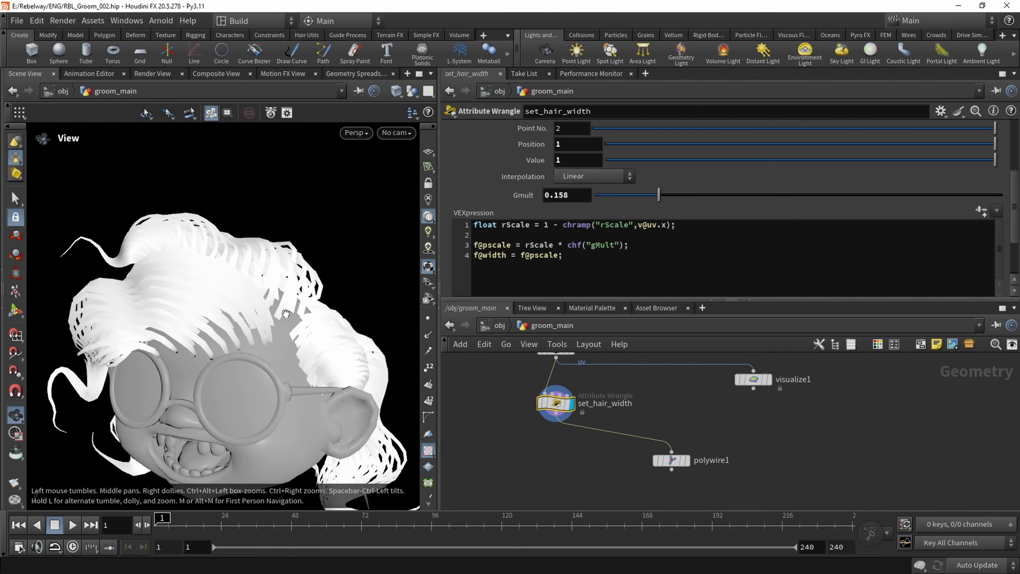
pyautogui.moveTo(252, 288); pyautogui.dragTo(294, 320)
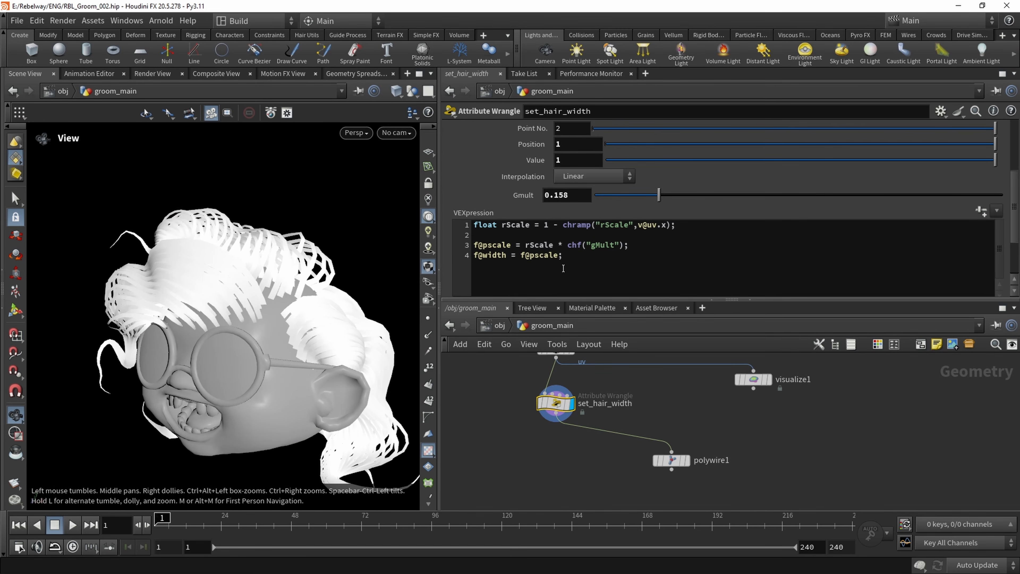
pyautogui.moveTo(659, 196); pyautogui.dragTo(698, 228)
pyautogui.moveTo(162, 327); pyautogui.dragTo(183, 299, button='middle')
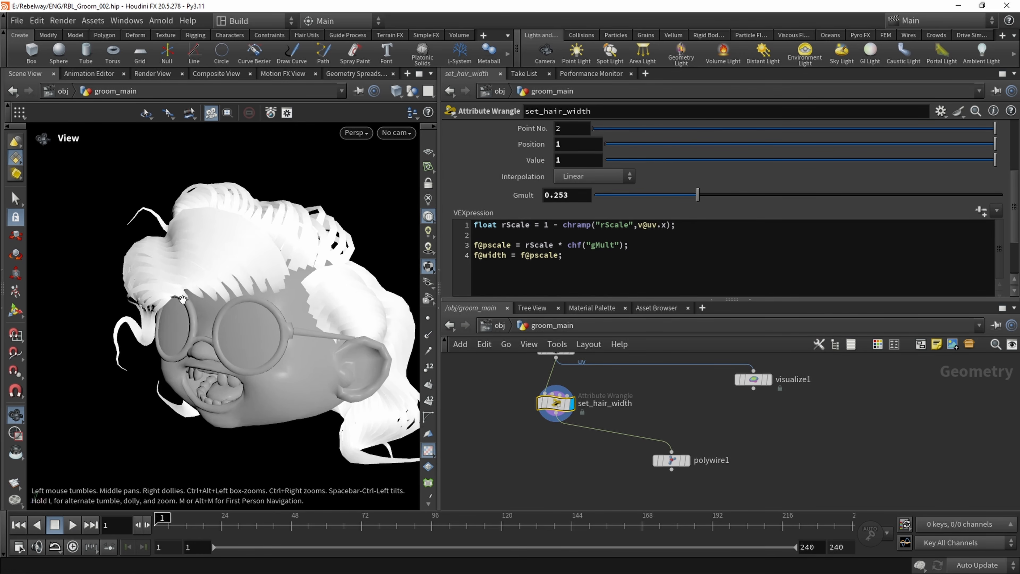
pyautogui.moveTo(183, 299); pyautogui.dragTo(200, 241)
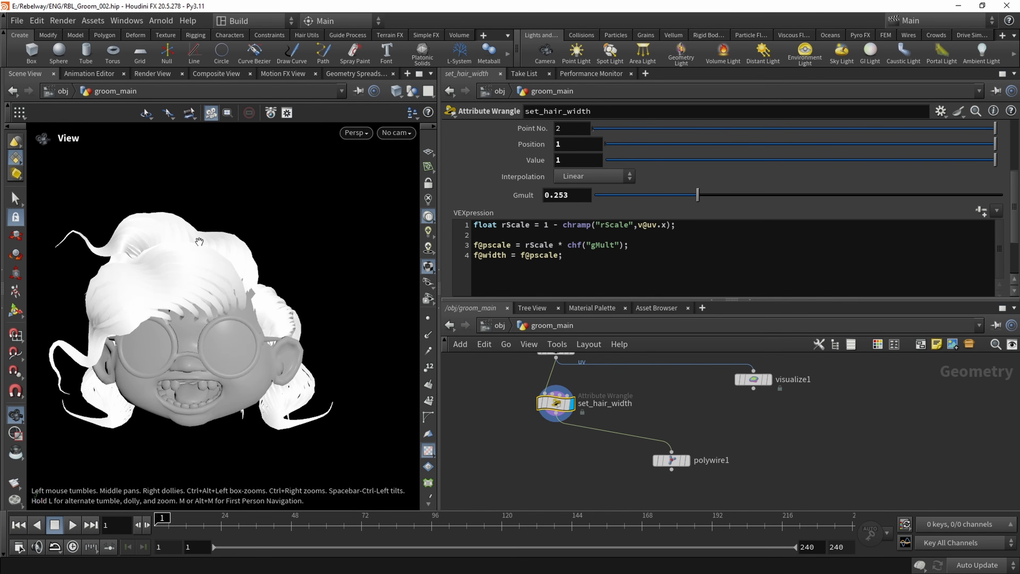
# Compare the polywire1 geometry with set_hair_width's shaded curves, rechecking groom_main's Shade Open Curves In Viewport option at the object level
pyautogui.click(688, 460)
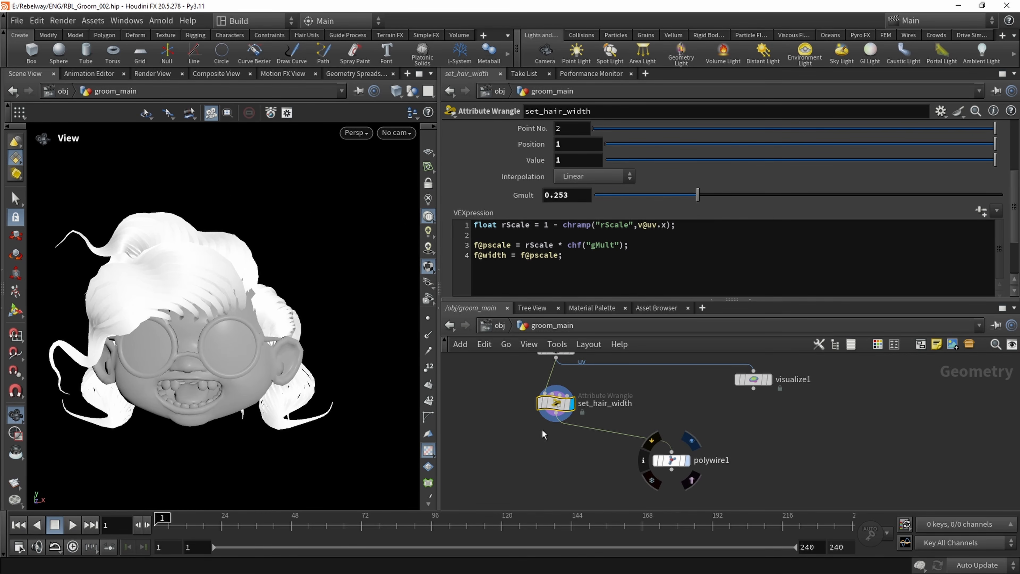
pyautogui.moveTo(203, 300); pyautogui.dragTo(234, 311)
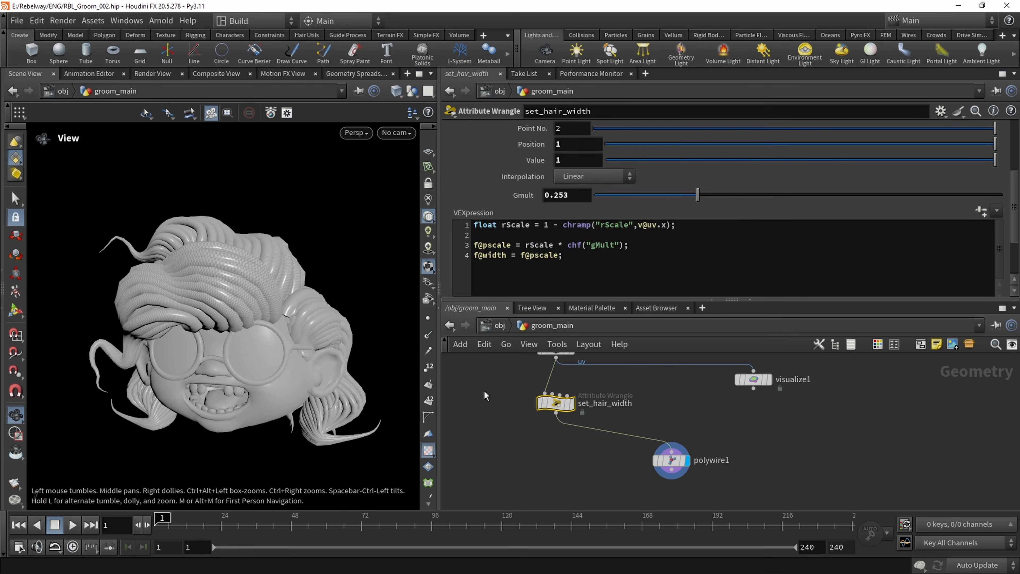
pyautogui.click(505, 326)
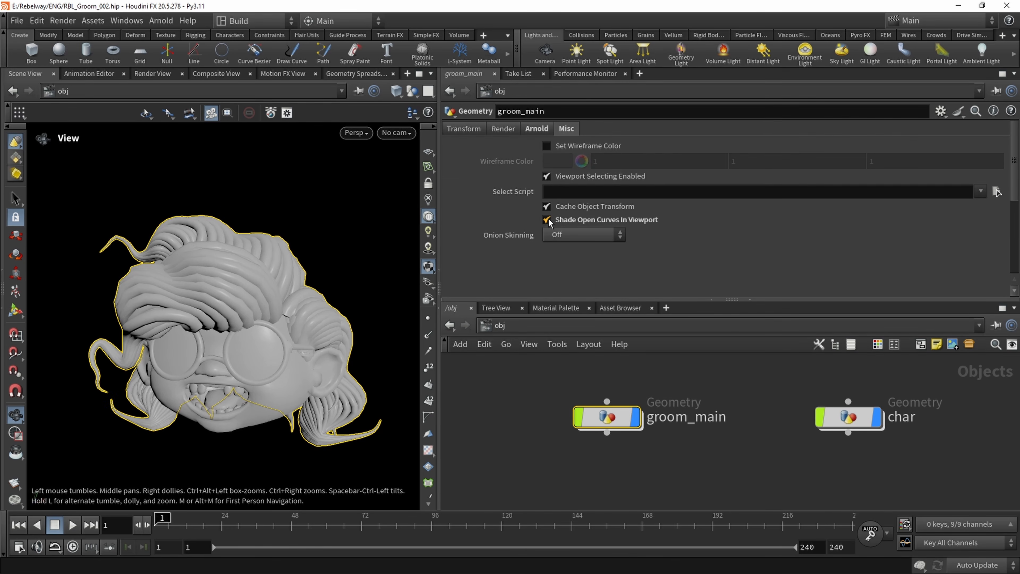
pyautogui.doubleClick(607, 417)
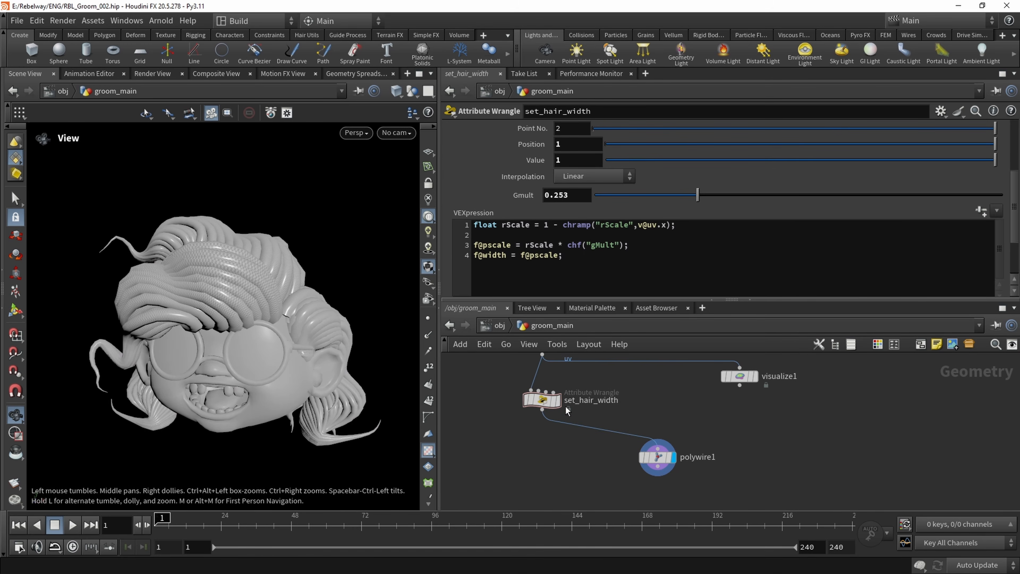
pyautogui.click(558, 401)
pyautogui.click(499, 326)
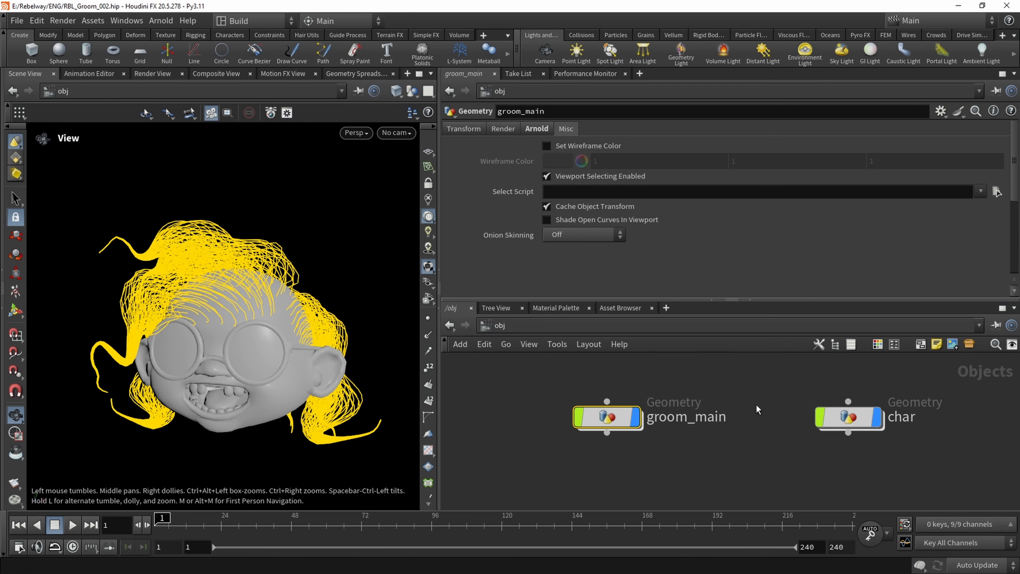
pyautogui.doubleClick(606, 417)
pyautogui.click(669, 457)
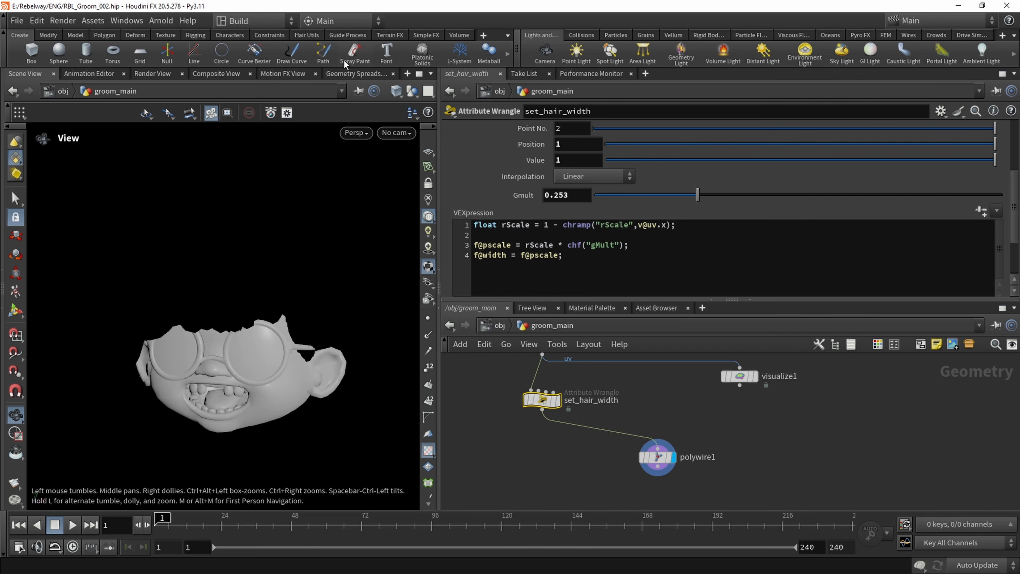
# Switch the viewport to shading with wireframe overlay and examine the polywire1 hair tubes up close
pyautogui.click(396, 92)
pyautogui.click(457, 253)
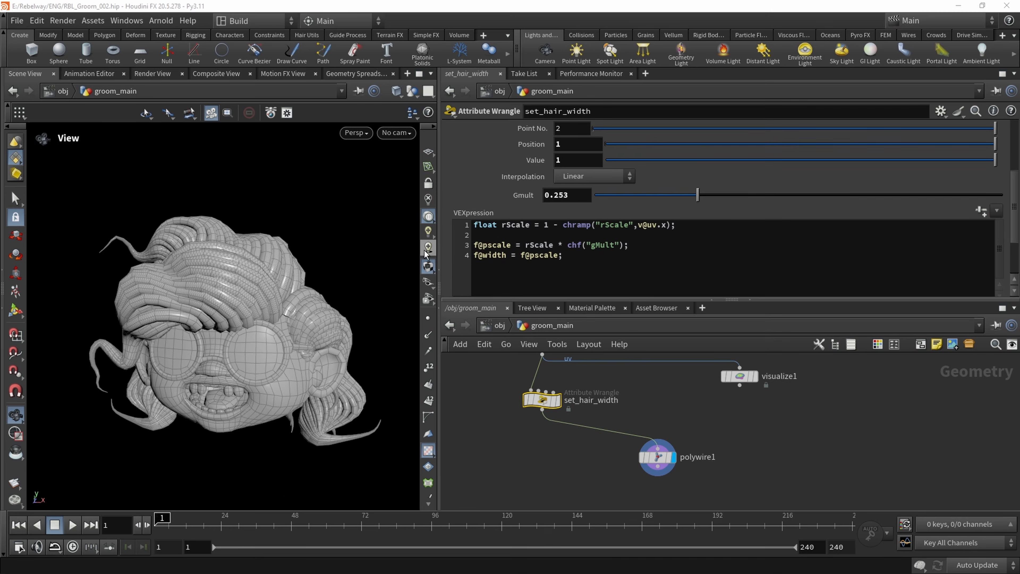
pyautogui.scroll(4, 285, 316)
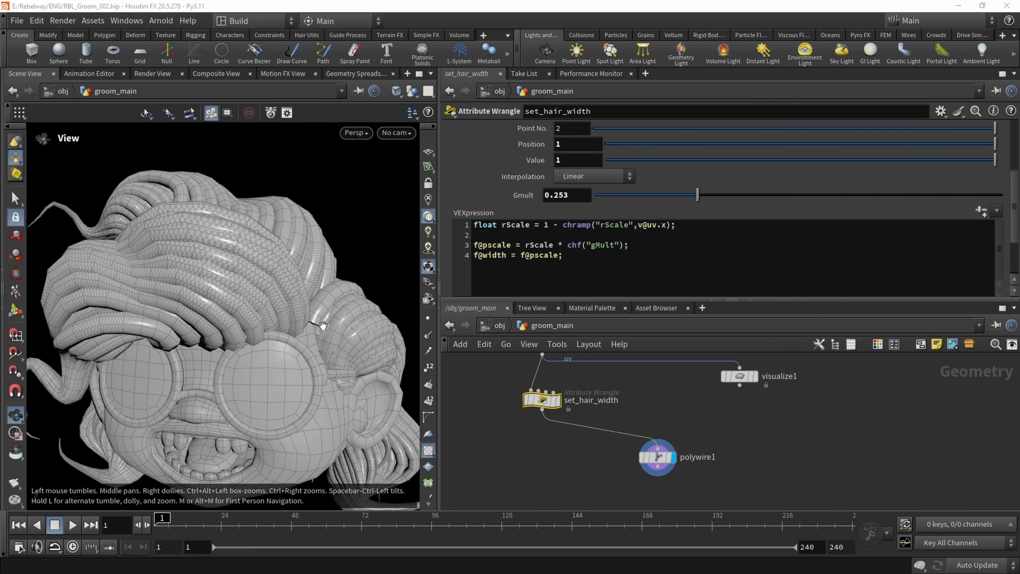
# Display set_hair_width and change its width line to f@width = 2 * f@pscale;
pyautogui.click(557, 400)
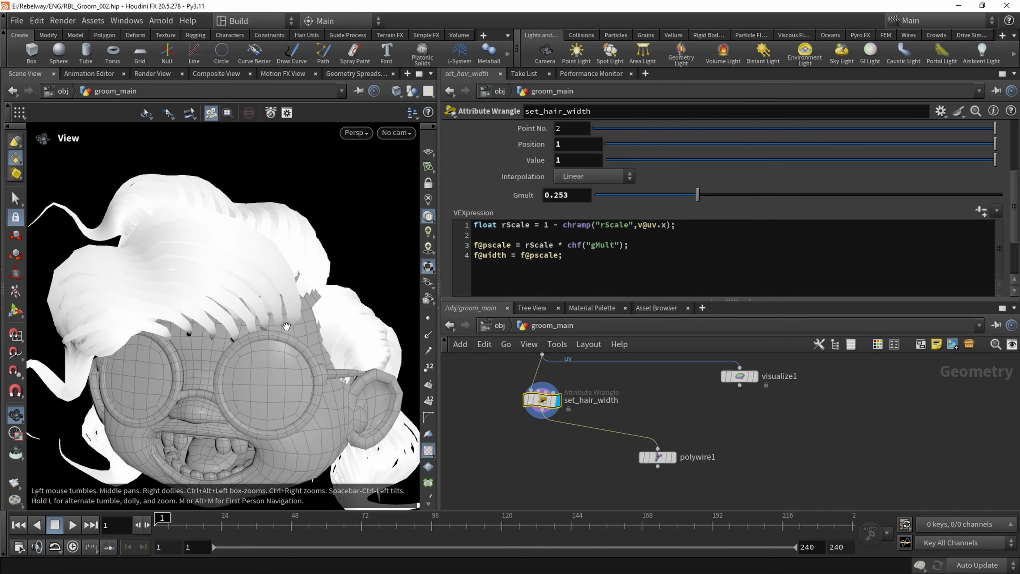
pyautogui.click(518, 256)
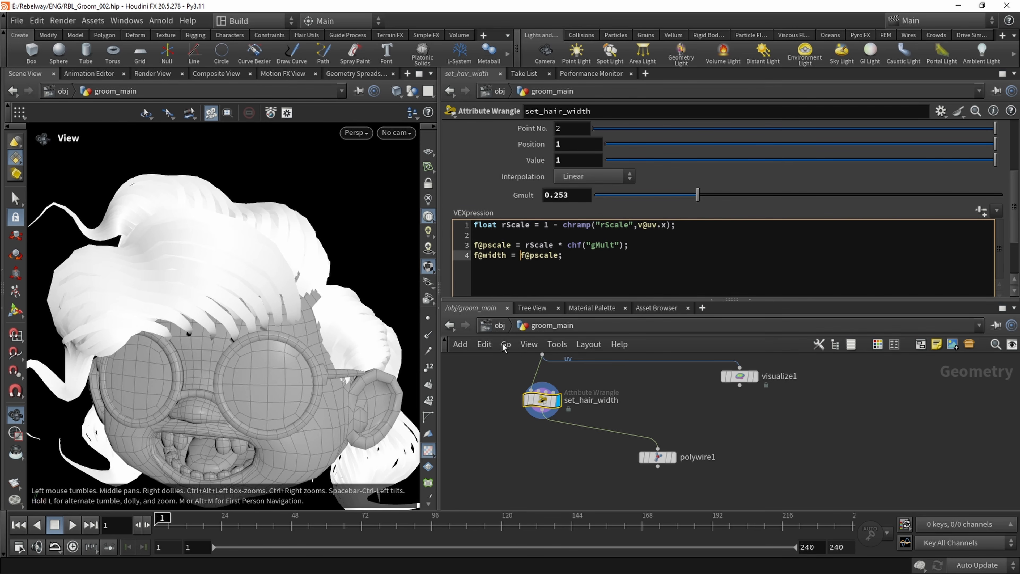
pyautogui.write('2 *')
pyautogui.click(556, 460)
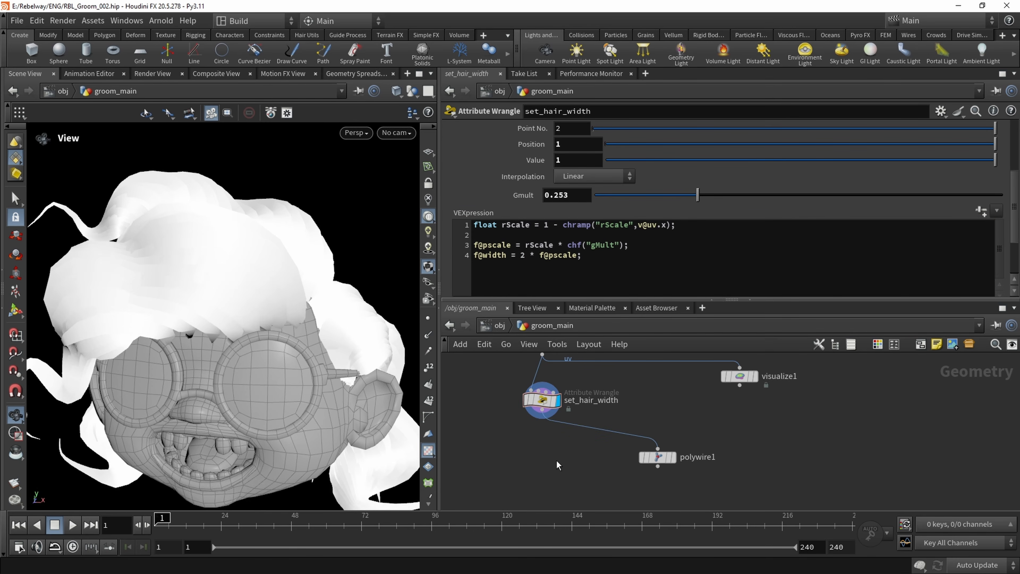
# Compare the doubled curve width with the polywire1 tubes by alternating the displayed node between set_hair_width and polywire1
pyautogui.moveTo(252, 306)
pyautogui.mouseDown()
pyautogui.moveTo(171, 310)
pyautogui.moveTo(312, 314)
pyautogui.moveTo(261, 312)
pyautogui.mouseUp()
pyautogui.click(675, 457)
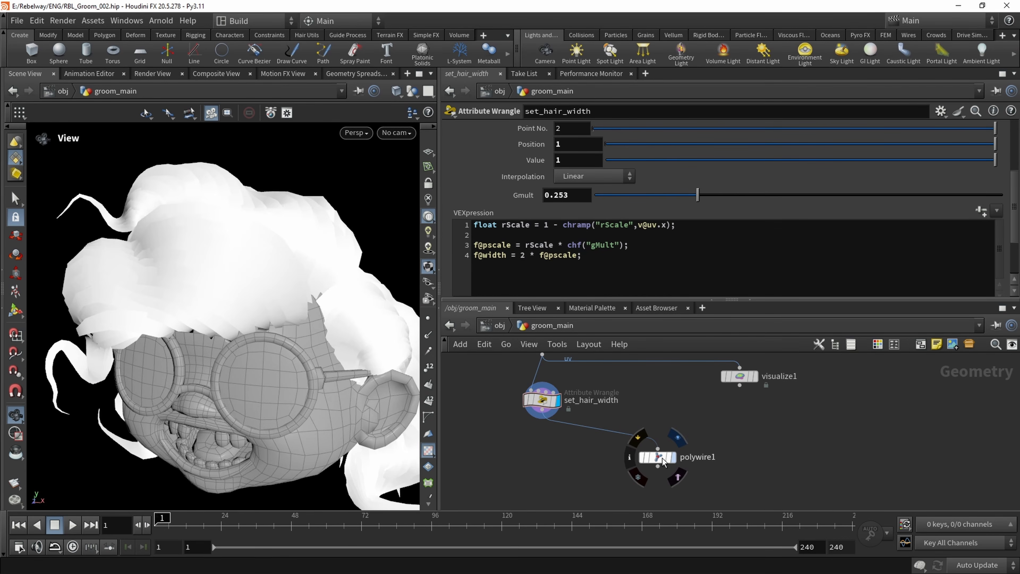
pyautogui.click(558, 402)
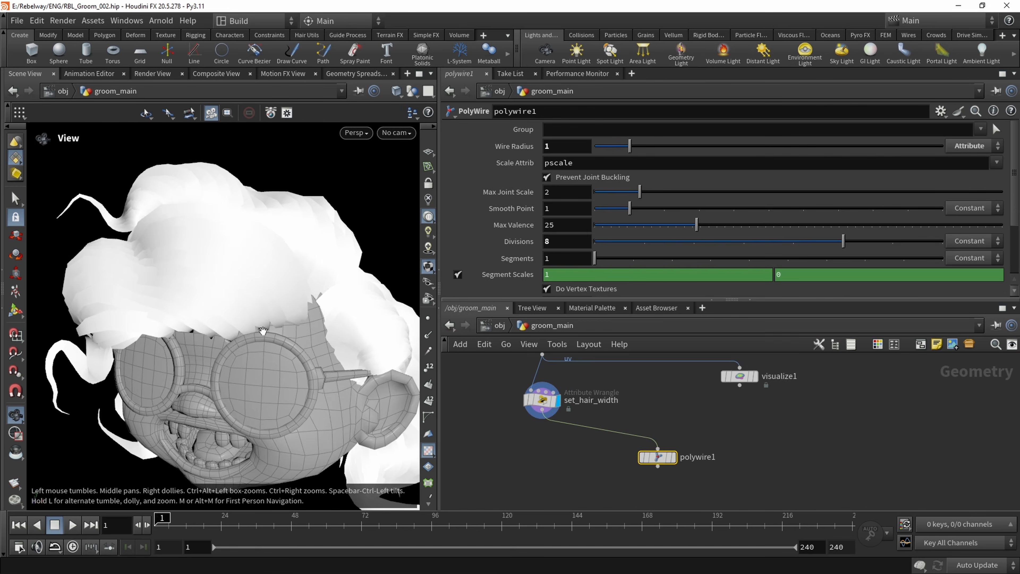
pyautogui.click(672, 457)
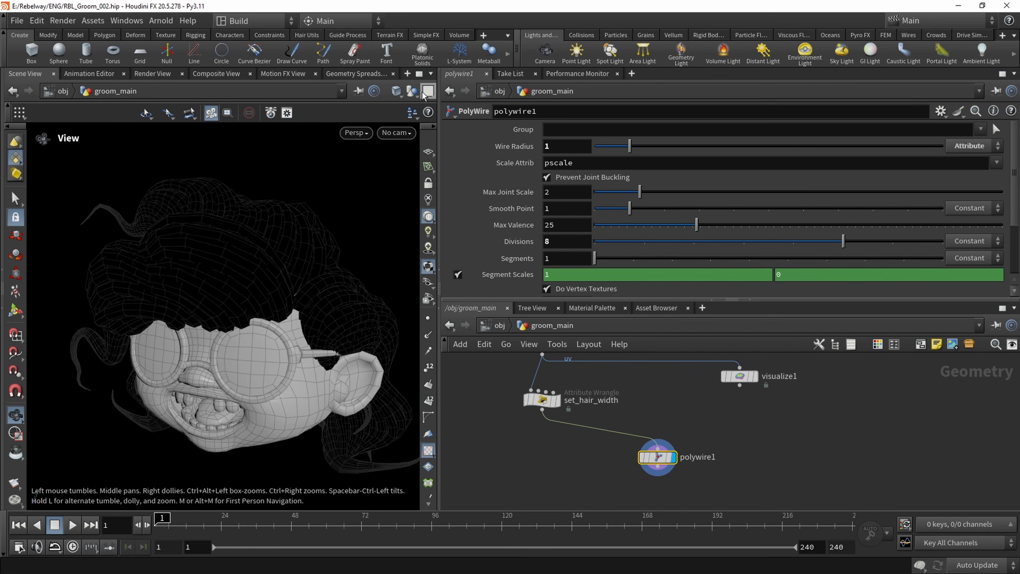
# Return the viewport to smooth shading without the wireframe overlay
pyautogui.click(396, 91)
pyautogui.click(407, 240)
pyautogui.moveTo(241, 298)
pyautogui.mouseDown()
pyautogui.moveTo(212, 303)
pyautogui.moveTo(244, 306)
pyautogui.mouseUp()
# Display the set_hair_width curves and delete the polywire1 node from the network
pyautogui.click(558, 400)
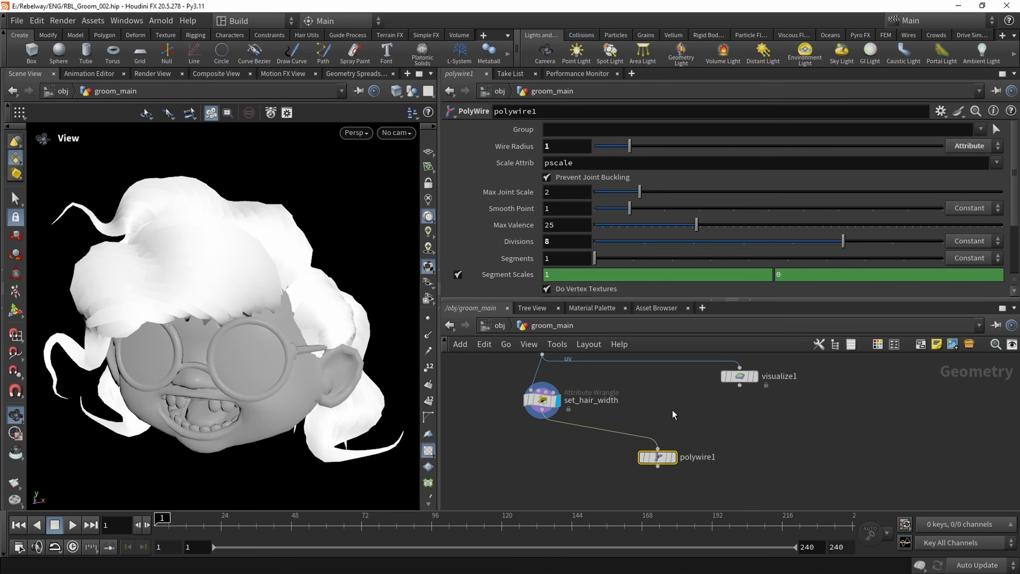
pyautogui.moveTo(161, 257); pyautogui.dragTo(181, 233)
pyautogui.scroll(-2, 455, 421)
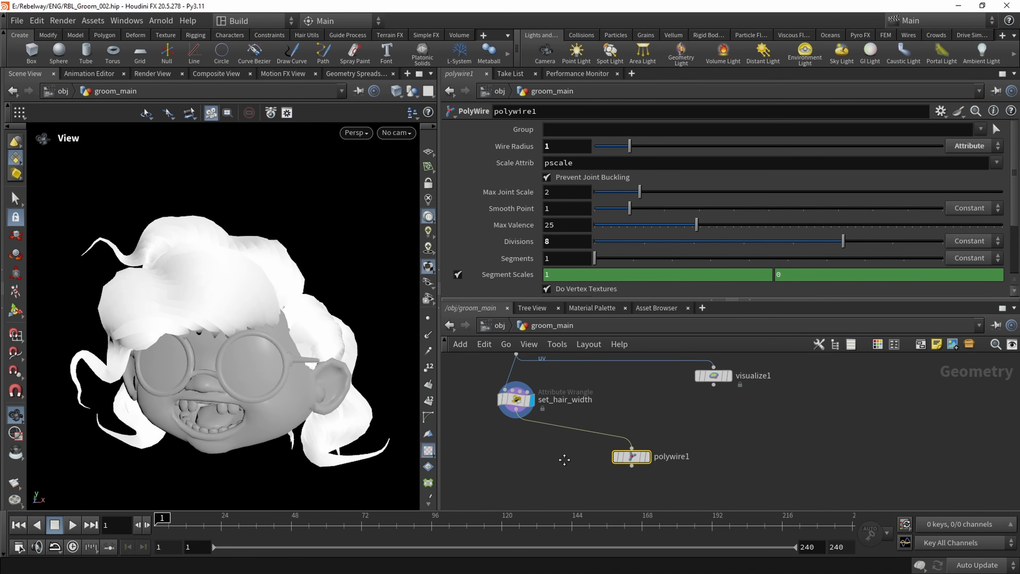
pyautogui.press('Delete')
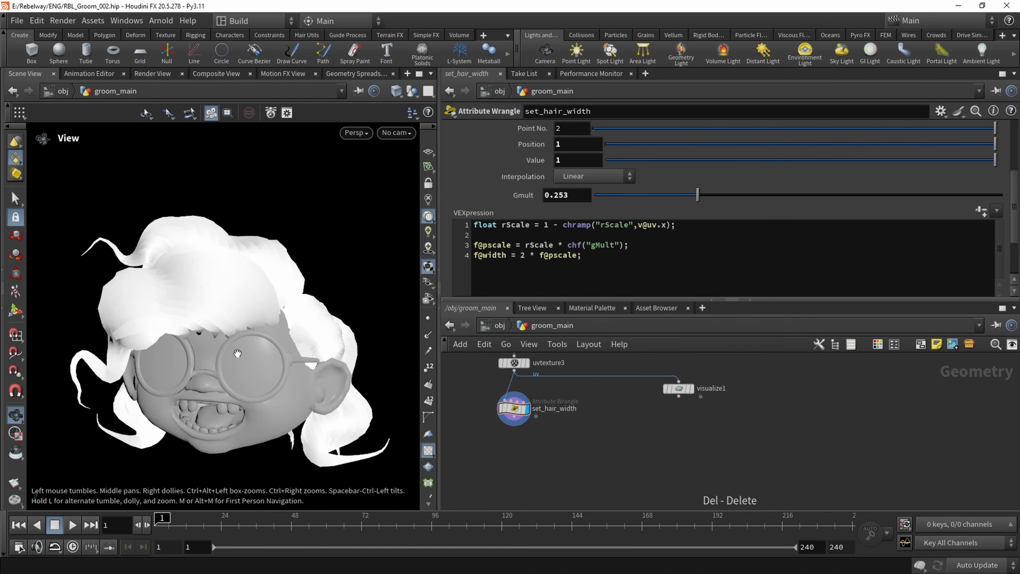
# Connect visualize1 to set_hair_width's output and display it to view the color visualization on the hair curves
pyautogui.moveTo(236, 353)
pyautogui.mouseDown()
pyautogui.moveTo(190, 361)
pyautogui.moveTo(219, 356)
pyautogui.mouseUp()
pyautogui.moveTo(219, 356); pyautogui.dragTo(211, 330, button='middle')
pyautogui.moveTo(682, 389); pyautogui.dragTo(514, 416)
pyautogui.click(686, 452)
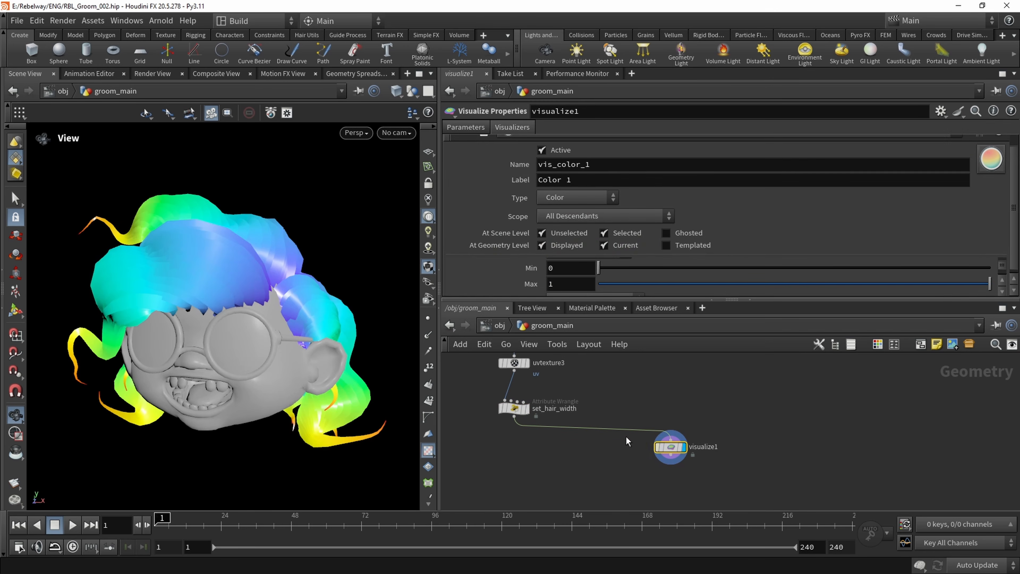
pyautogui.moveTo(172, 289); pyautogui.dragTo(192, 264)
pyautogui.scroll(-2, 566, 466)
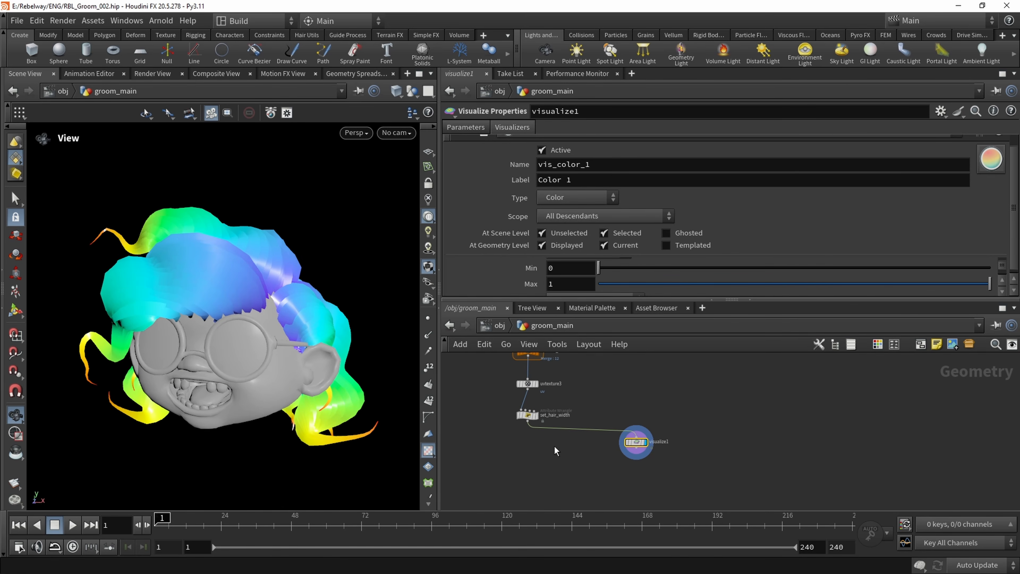
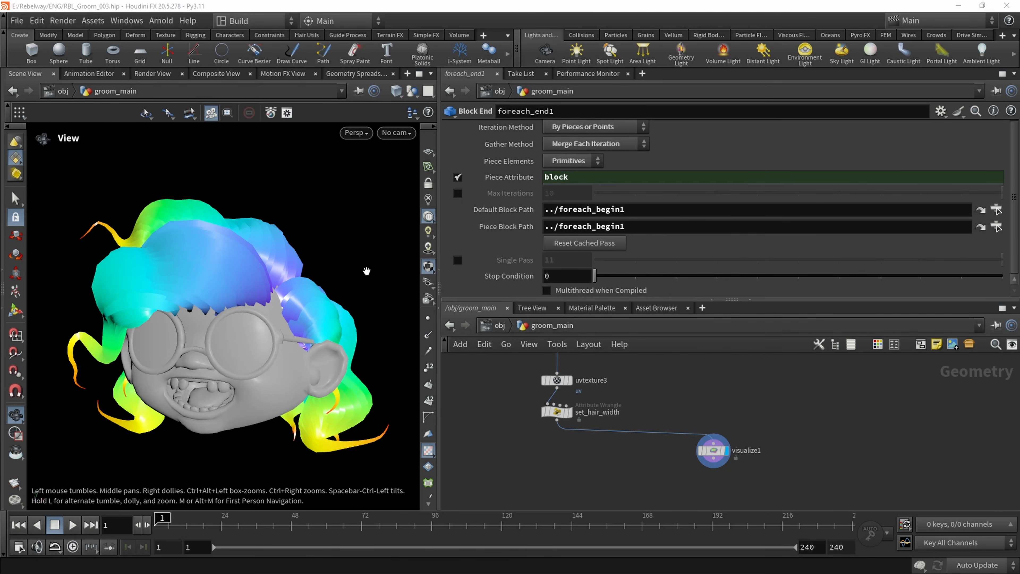
pyautogui.moveTo(172, 291); pyautogui.dragTo(225, 307, button='right')
pyautogui.moveTo(225, 307); pyautogui.dragTo(214, 318, button='middle')
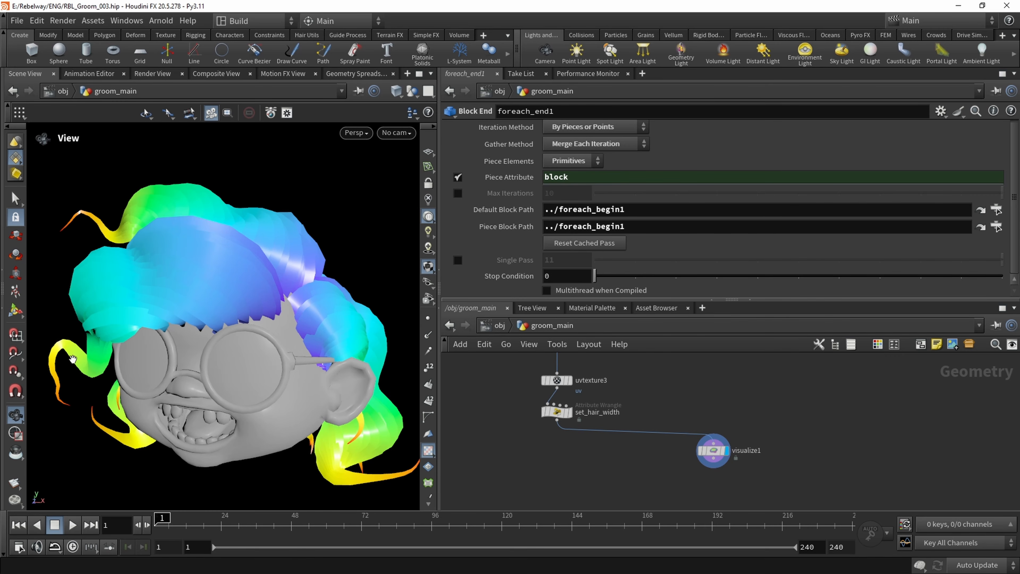
pyautogui.moveTo(139, 322); pyautogui.dragTo(190, 248)
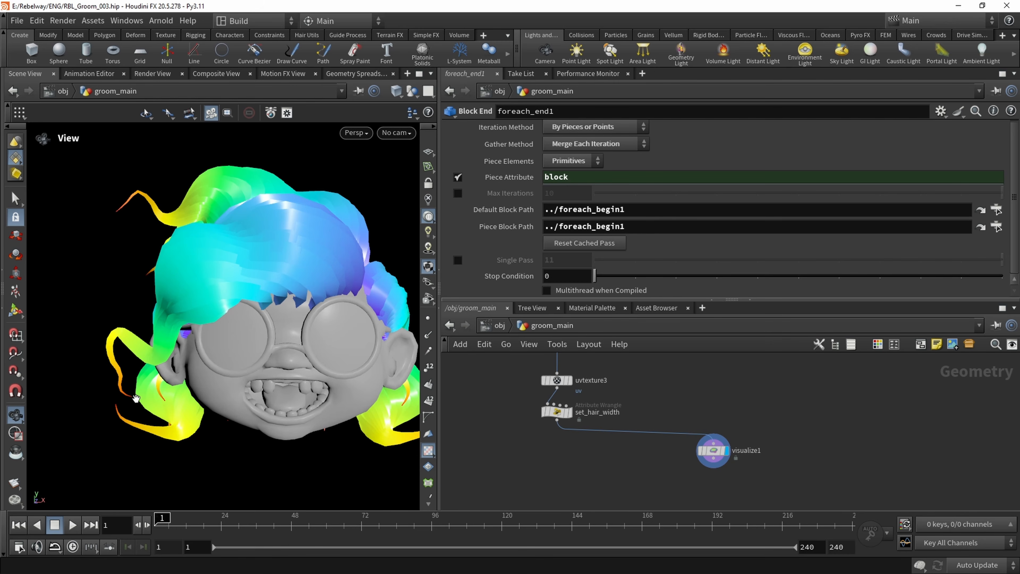
pyautogui.moveTo(217, 284); pyautogui.dragTo(255, 295)
pyautogui.moveTo(256, 295); pyautogui.dragTo(182, 262, button='middle')
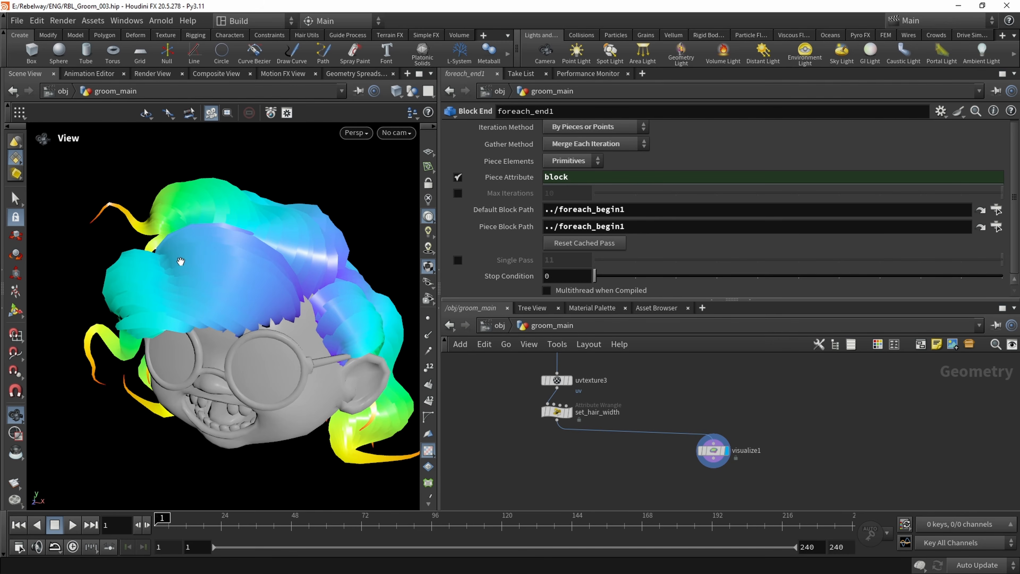
# Add a Guide Process (Set Direction) node branching from foreach_end1's output and display its result
pyautogui.moveTo(620, 356); pyautogui.dragTo(590, 435, button='middle')
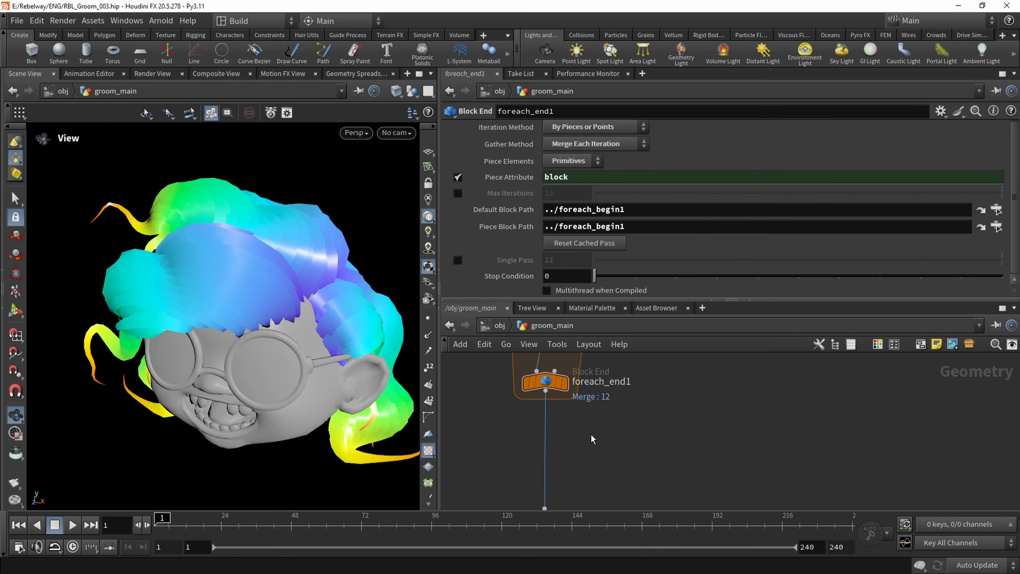
pyautogui.press('Tab')
pyautogui.write('guide')
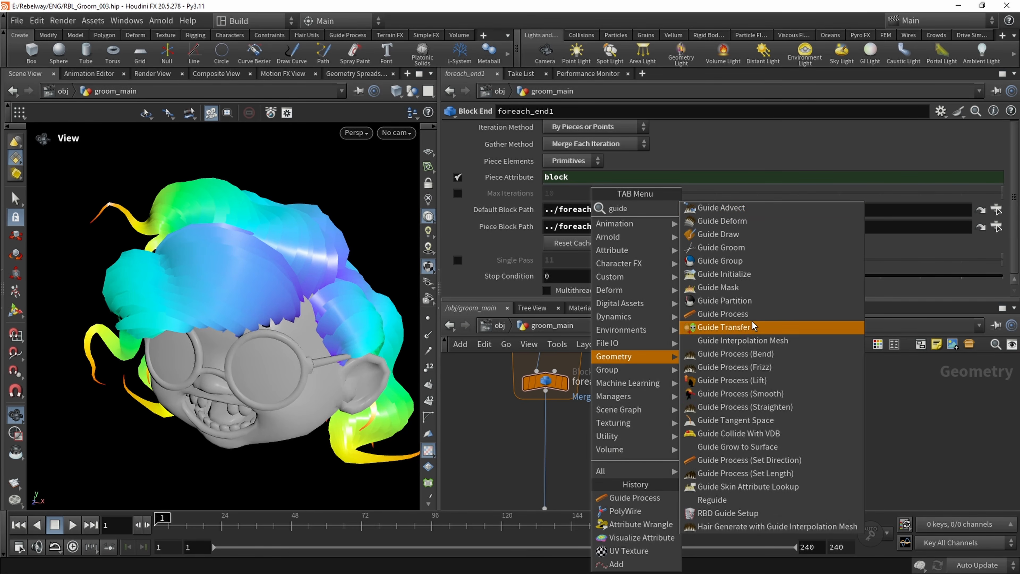
pyautogui.click(747, 460)
pyautogui.click(614, 433)
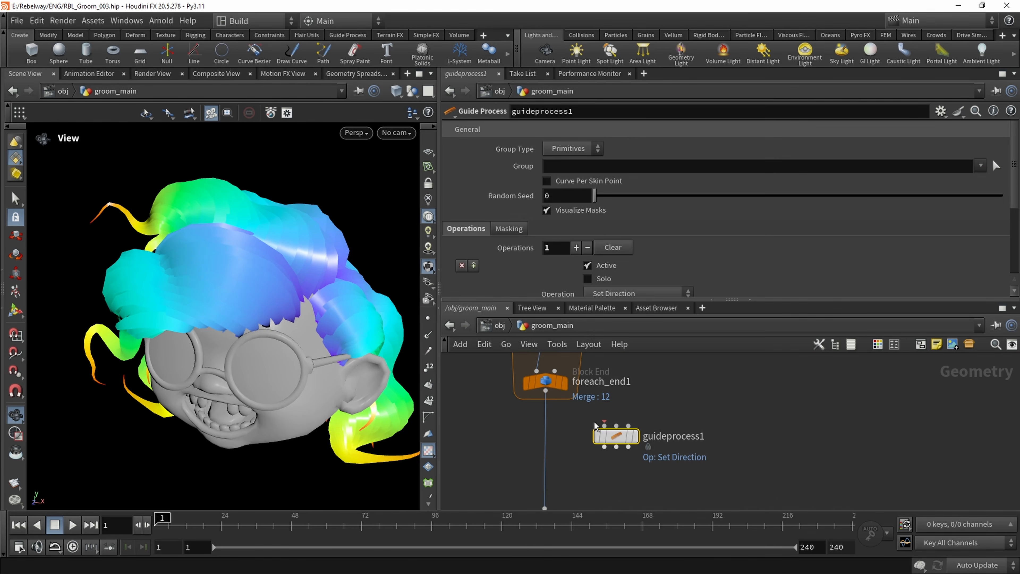
pyautogui.moveTo(628, 438)
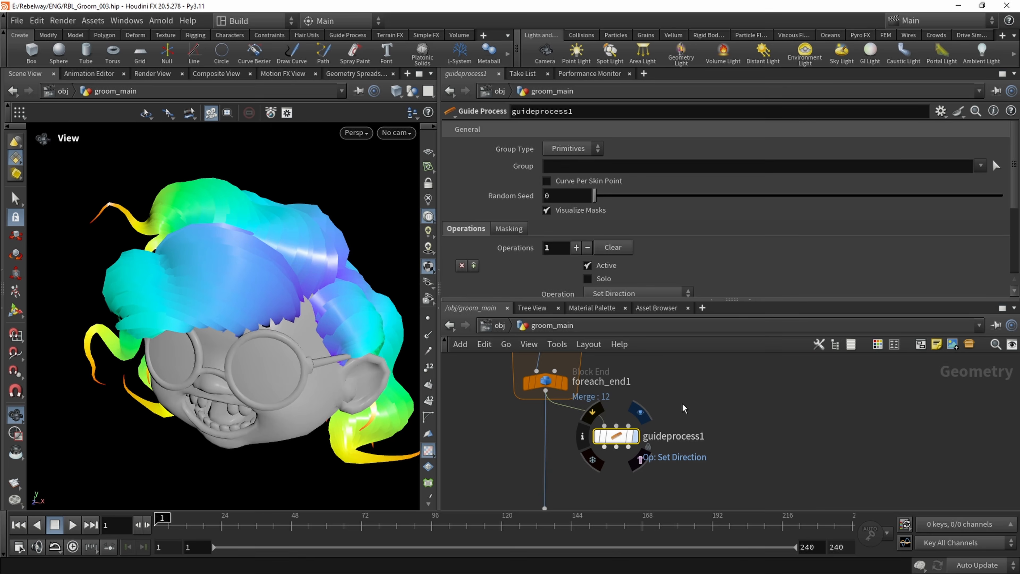
pyautogui.click(640, 412)
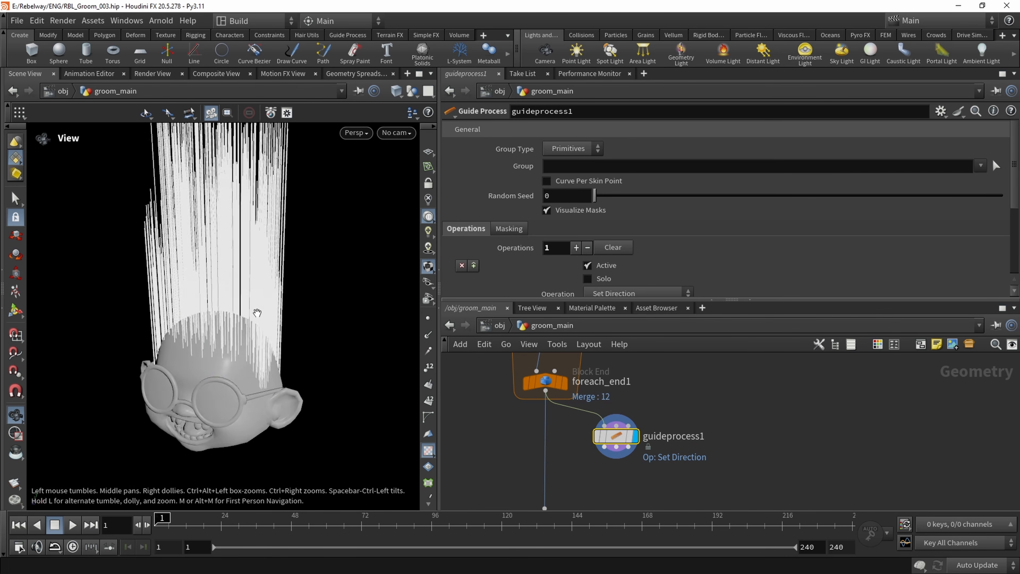
pyautogui.moveTo(257, 312); pyautogui.dragTo(250, 247)
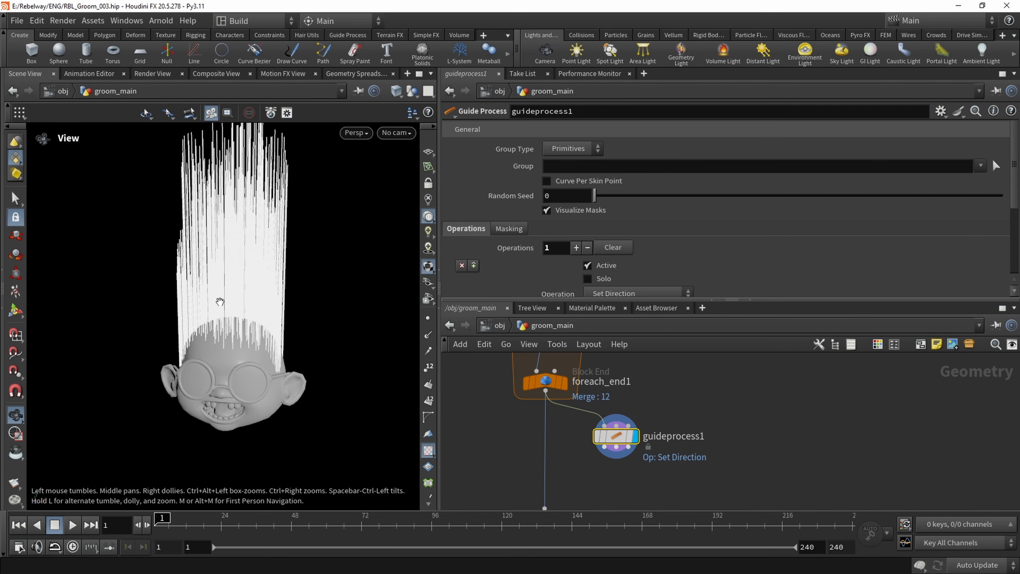
# Change guideprocess1's operation to Set Length
pyautogui.scroll(3, 602, 415)
pyautogui.moveTo(579, 435); pyautogui.dragTo(562, 428, button='middle')
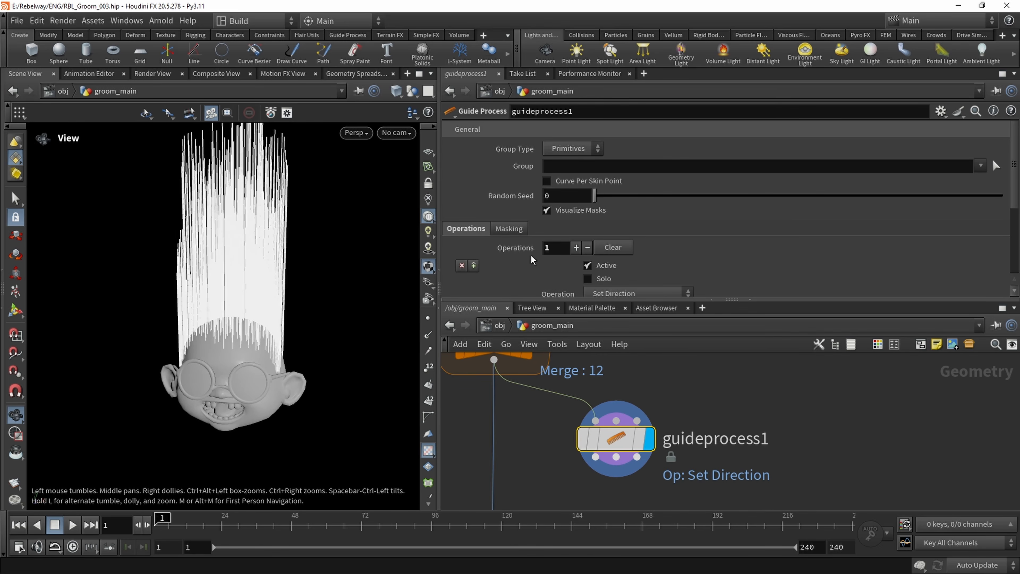
pyautogui.scroll(-3, 521, 265)
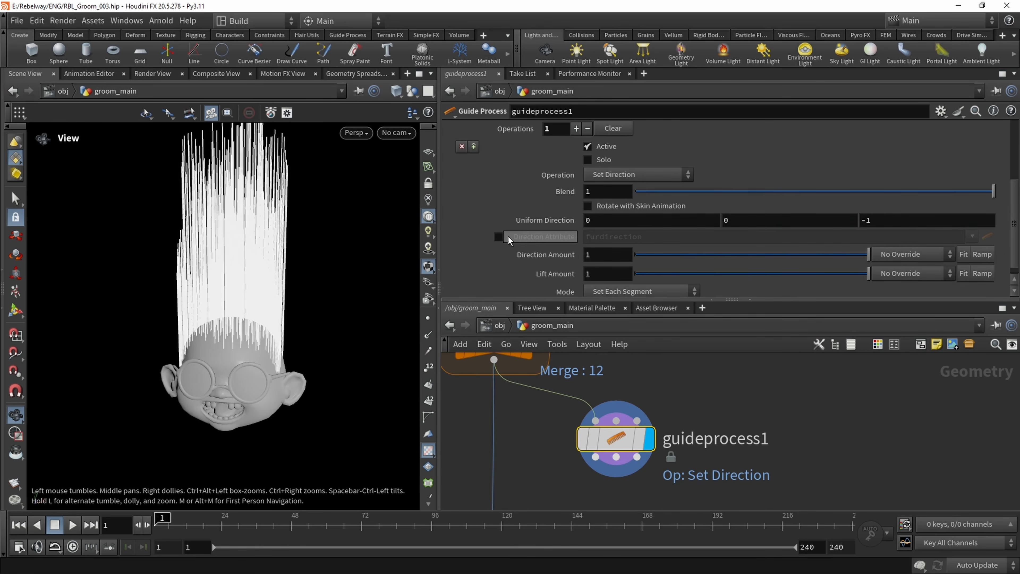
pyautogui.scroll(-2, 531, 430)
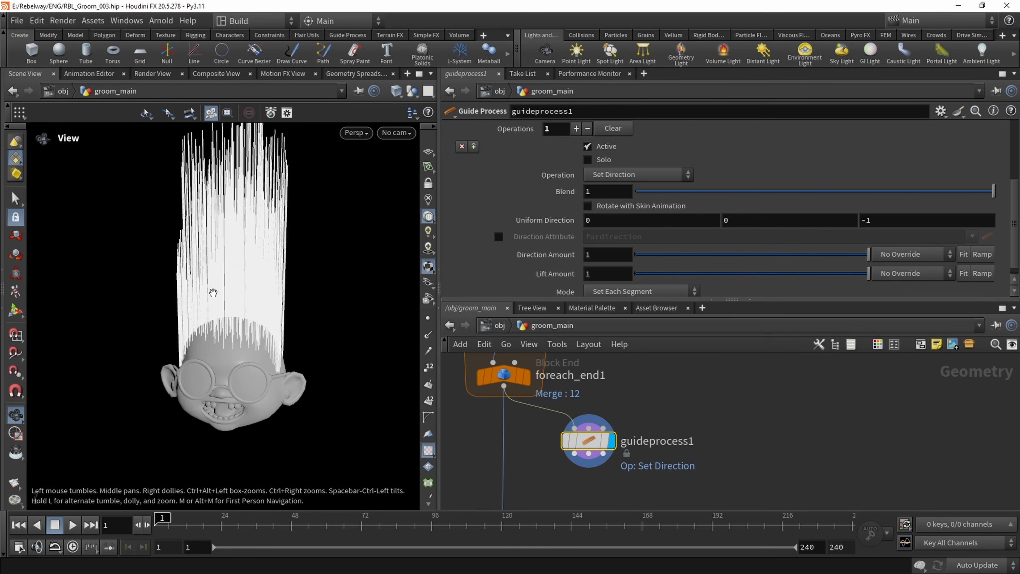
pyautogui.scroll(-1, 513, 273)
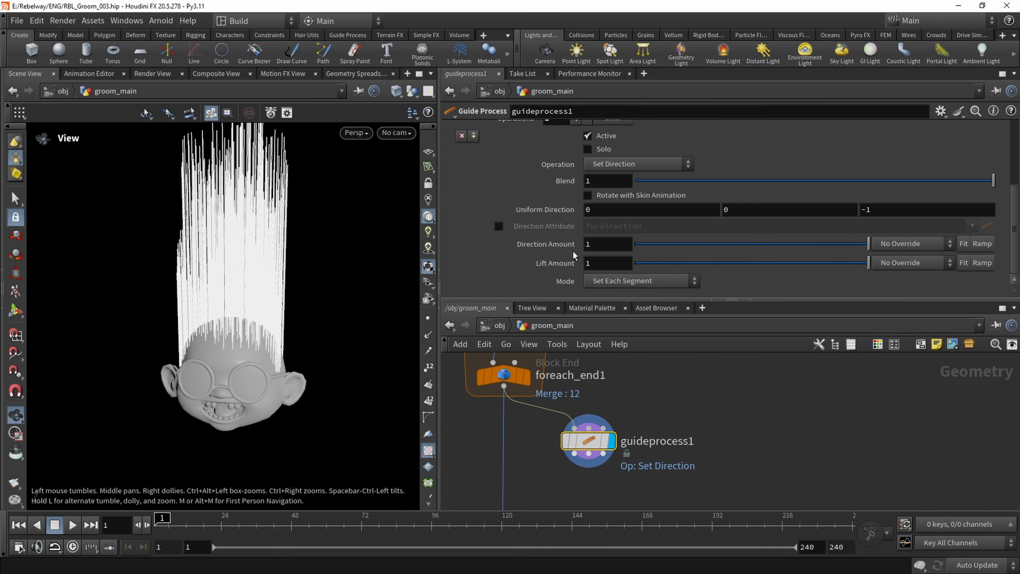
pyautogui.scroll(1, 493, 209)
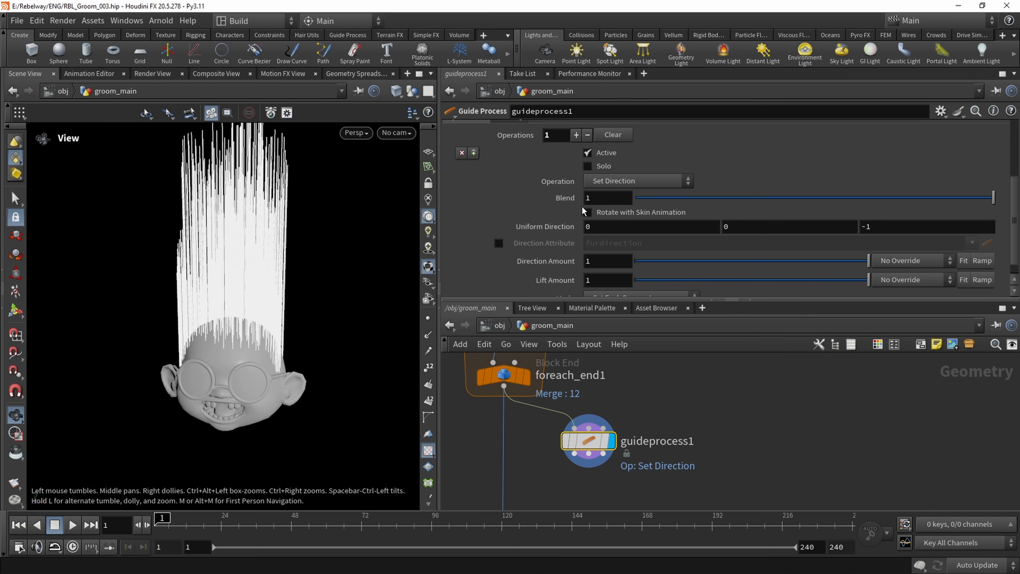
pyautogui.click(614, 182)
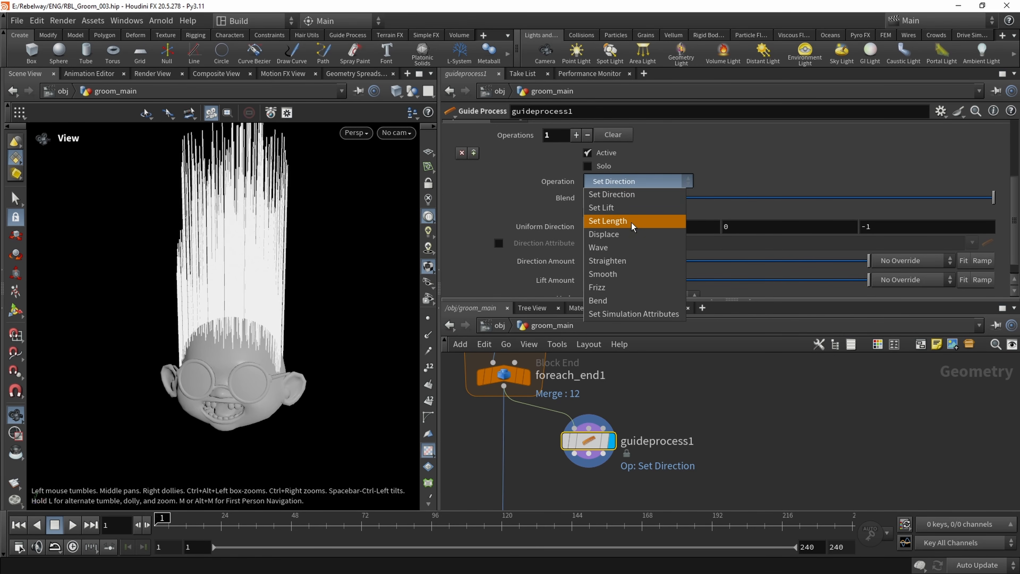
pyautogui.click(616, 221)
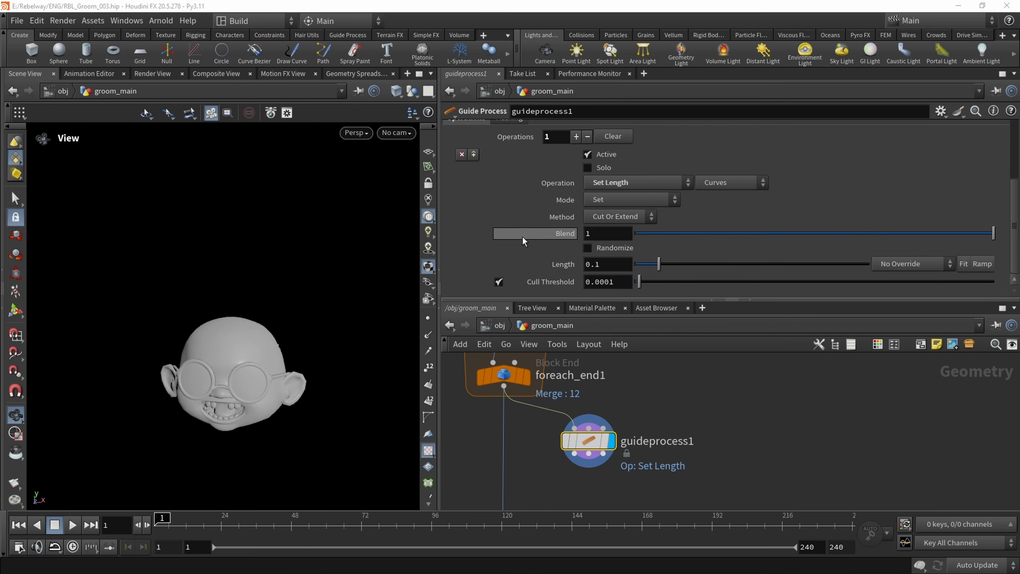
# Set guideprocess1's length mode to Multiply with the Cut Or Extend method
pyautogui.click(617, 216)
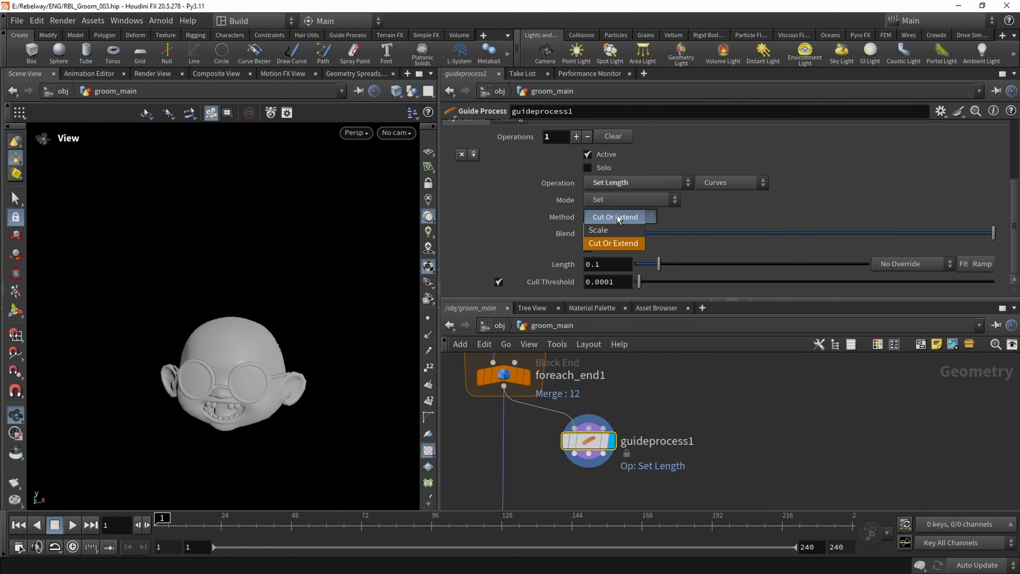
pyautogui.click(600, 230)
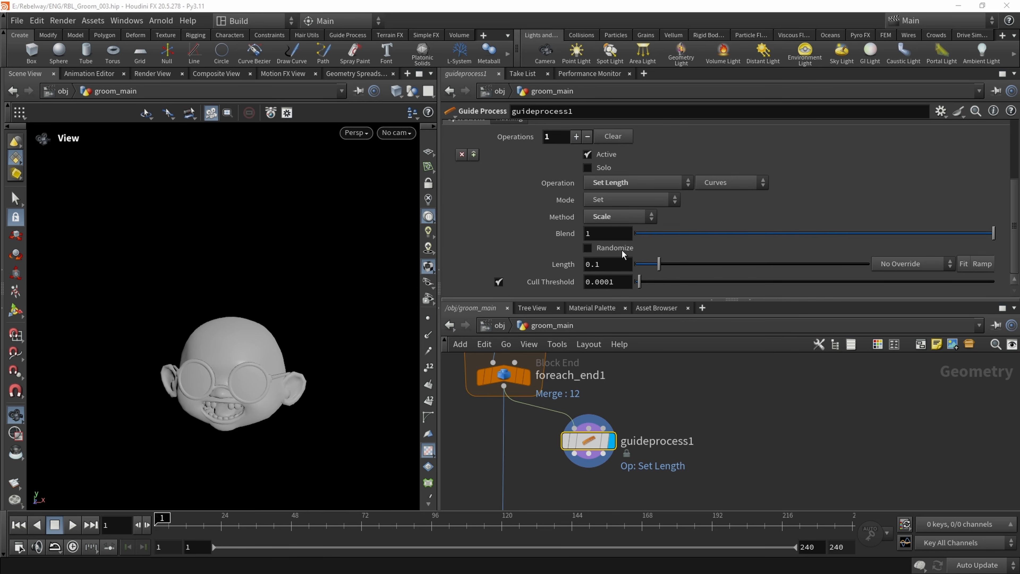
pyautogui.click(623, 200)
pyautogui.click(623, 203)
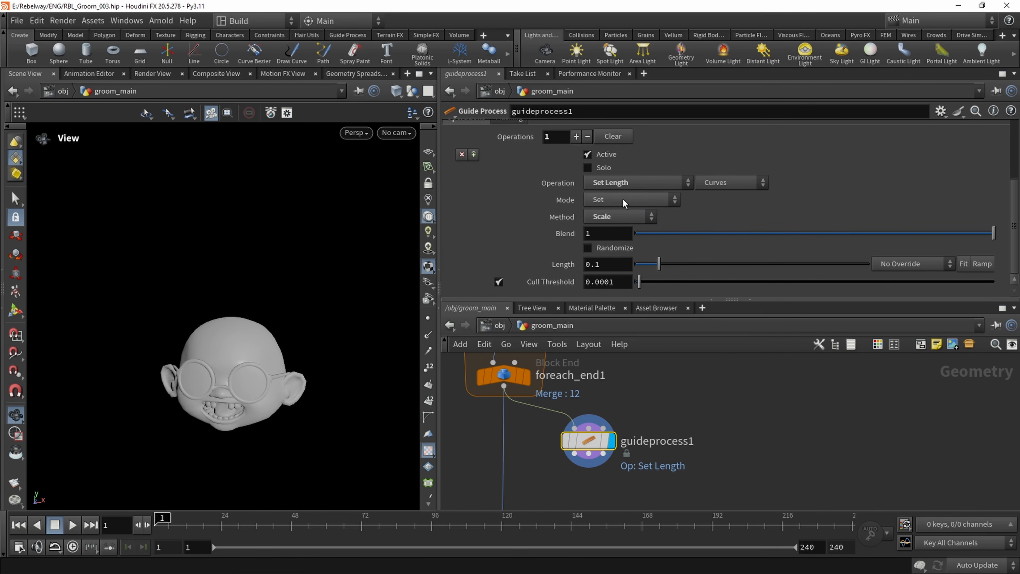
pyautogui.click(618, 217)
pyautogui.click(616, 242)
pyautogui.click(614, 203)
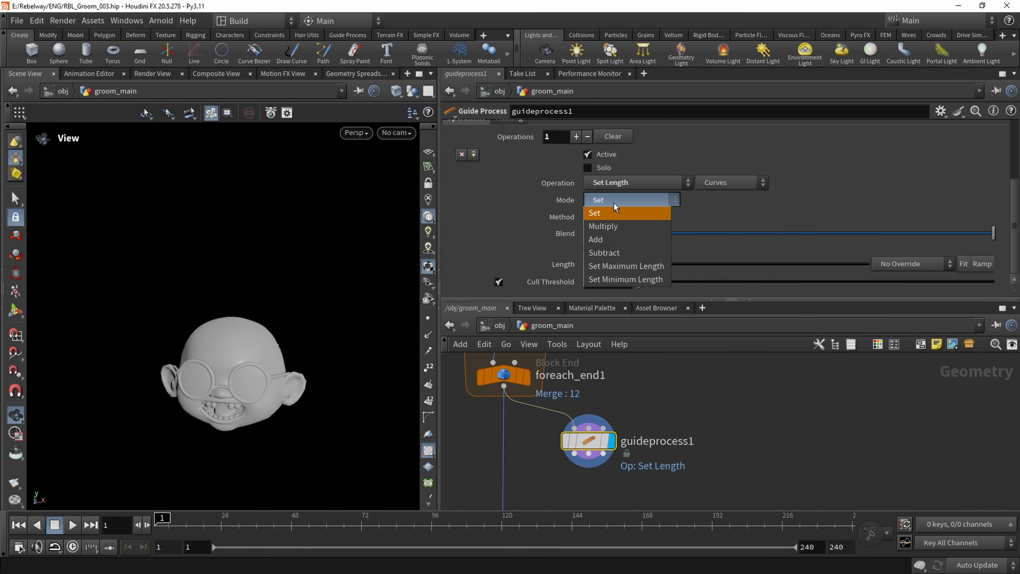
pyautogui.click(636, 219)
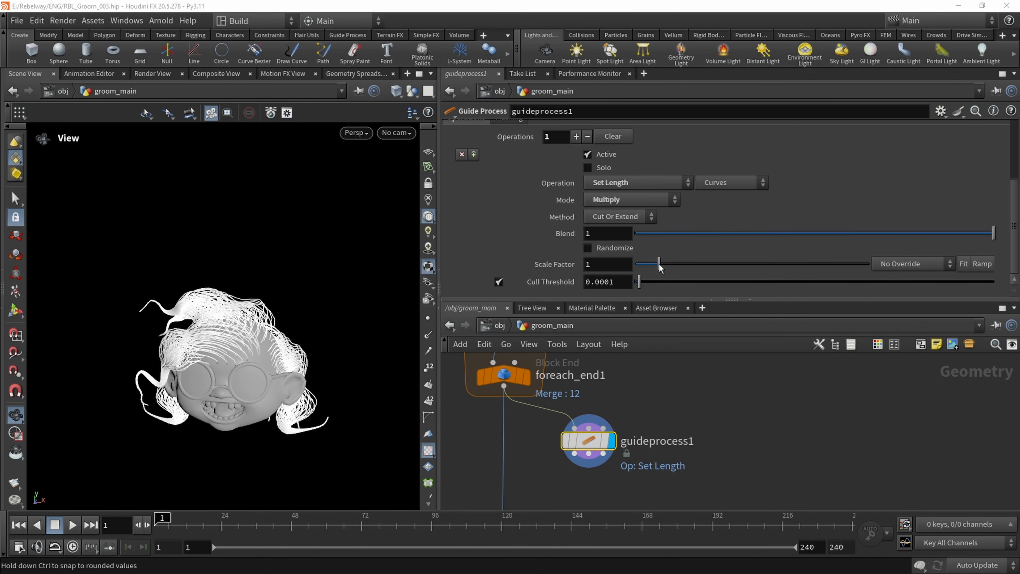
# Try shortening the hair curves with scale factors of 0.82 and 0.87
pyautogui.moveTo(659, 268); pyautogui.dragTo(656, 269)
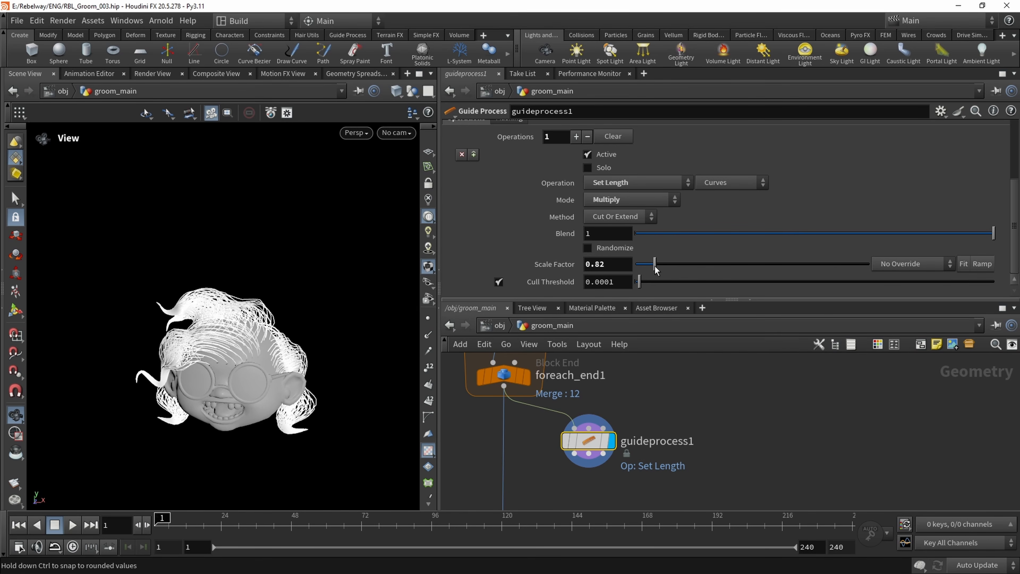
pyautogui.moveTo(257, 364)
pyautogui.mouseDown()
pyautogui.moveTo(249, 384)
pyautogui.moveTo(260, 376)
pyautogui.mouseUp()
pyautogui.scroll(5, 246, 385)
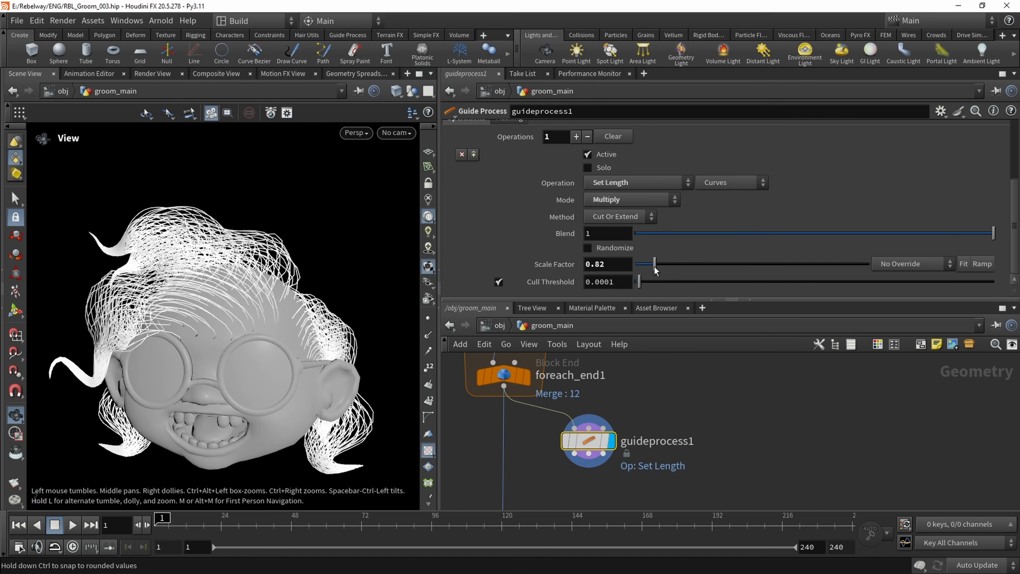
pyautogui.moveTo(655, 270)
pyautogui.mouseDown()
pyautogui.moveTo(672, 270)
pyautogui.moveTo(648, 270)
pyautogui.moveTo(657, 271)
pyautogui.mouseUp()
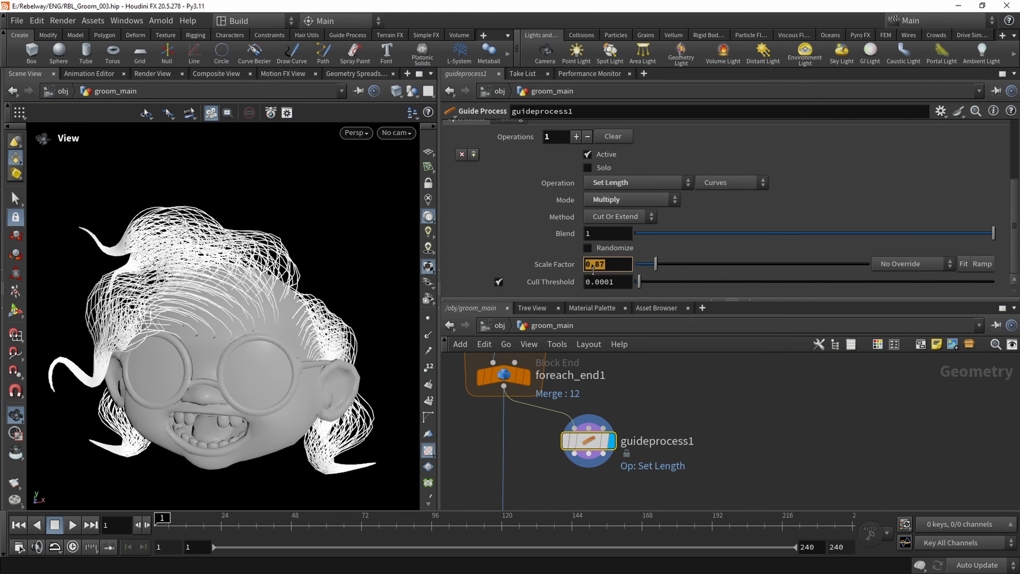
pyautogui.press('Return')
# Enable Randomize for the hair length and set the minimum scale factor to 0.43
pyautogui.click(614, 248)
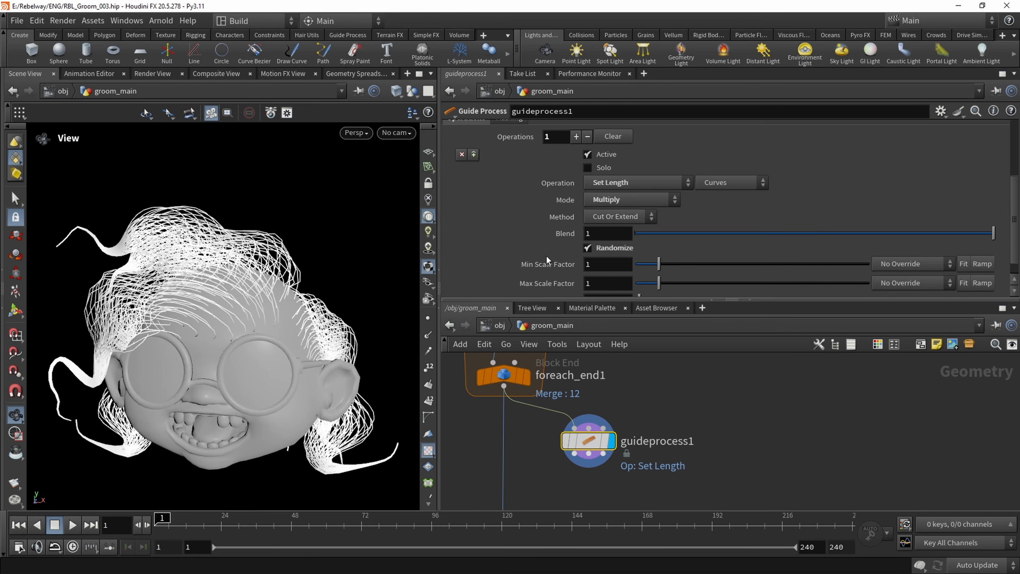
pyautogui.scroll(-1, 670, 229)
pyautogui.moveTo(652, 247); pyautogui.dragTo(647, 247)
# Wire guideprocess1 into the hair chain above uvtexture3 and display set_hair_width
pyautogui.moveTo(620, 404); pyautogui.dragTo(624, 354, button='middle')
pyautogui.scroll(-1, 624, 354)
pyautogui.moveTo(527, 450); pyautogui.dragTo(527, 385)
pyautogui.moveTo(574, 472); pyautogui.dragTo(591, 384, button='middle')
pyautogui.click(555, 454)
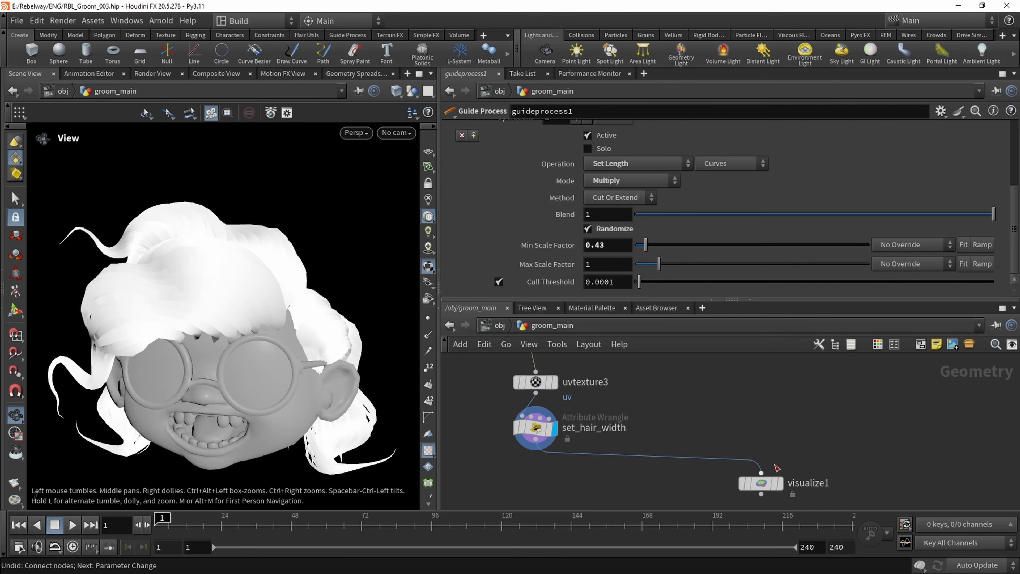
# Display visualize1's colored hair and lower guideprocess1's minimum scale factor to 0.14 for stronger length variation
pyautogui.click(779, 482)
pyautogui.moveTo(154, 284); pyautogui.dragTo(223, 298)
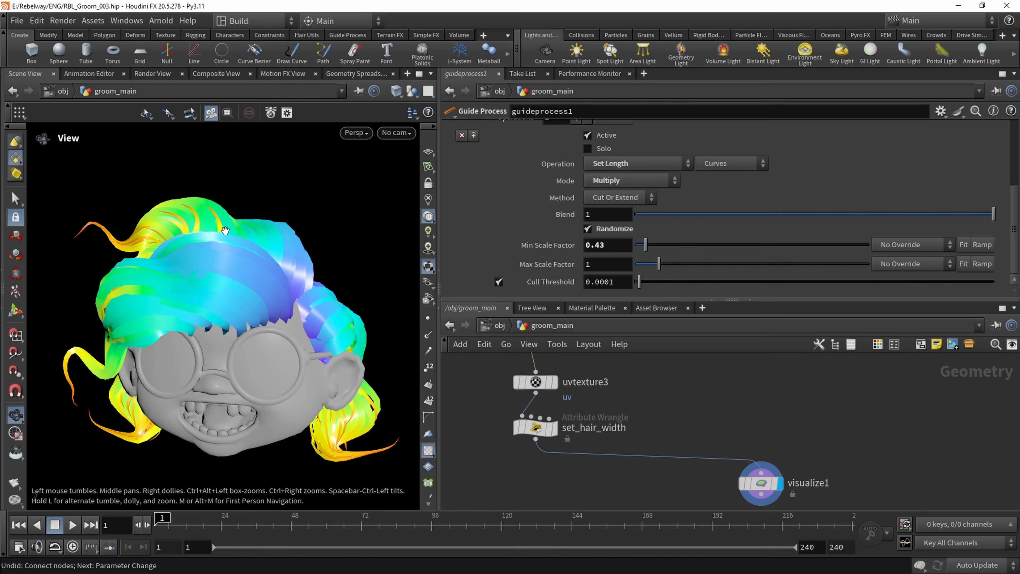
pyautogui.moveTo(308, 340); pyautogui.dragTo(281, 325)
pyautogui.moveTo(645, 245); pyautogui.dragTo(639, 249)
pyautogui.moveTo(193, 252); pyautogui.dragTo(183, 308)
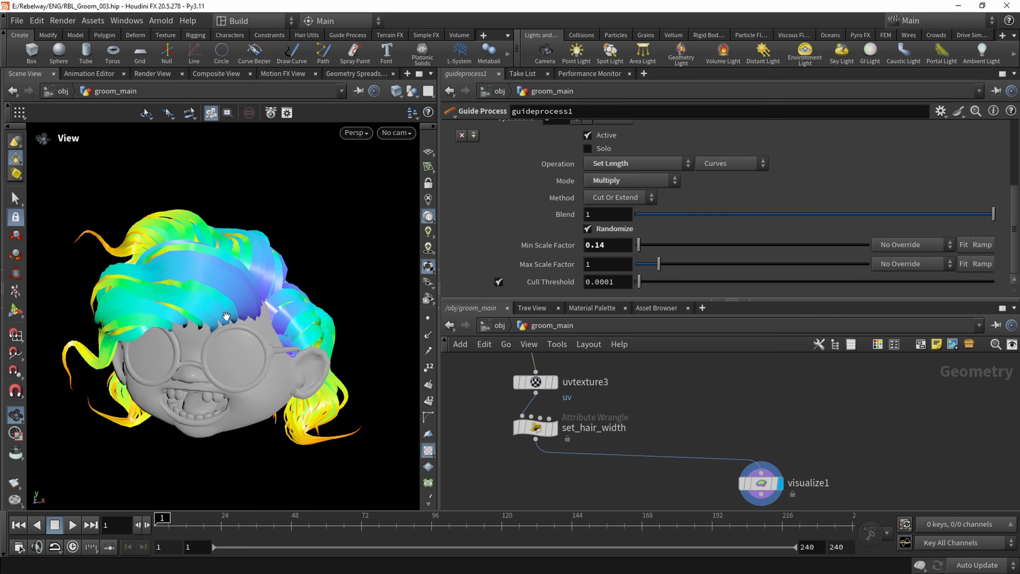
# Move visualize1 farther below set_hair_width in the network and select uvtexture3 to show its parameters
pyautogui.scroll(-5, 633, 411)
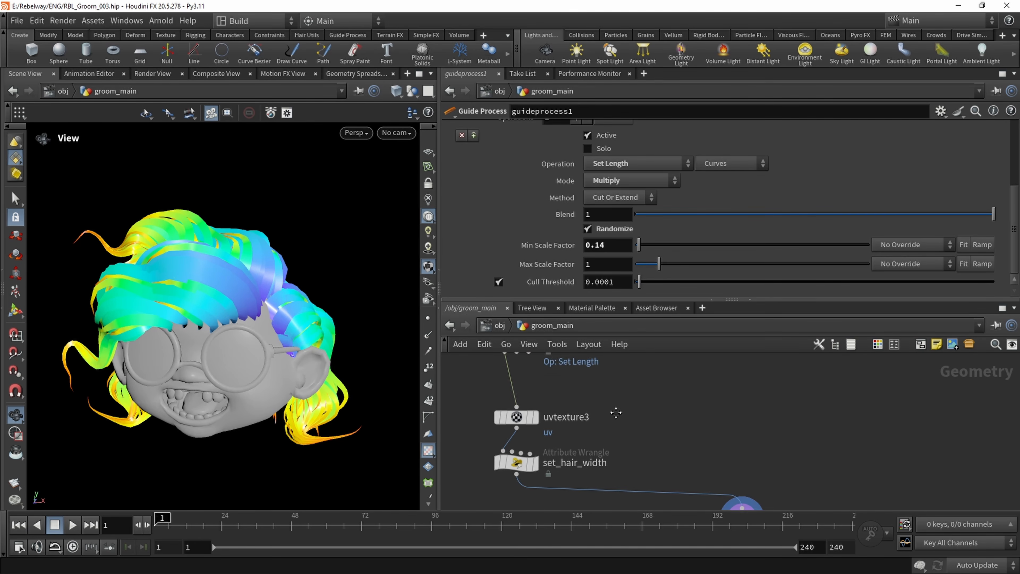
pyautogui.click(682, 443)
pyautogui.moveTo(685, 446); pyautogui.dragTo(721, 474)
pyautogui.scroll(-2, 586, 445)
pyautogui.moveTo(529, 460)
pyautogui.mouseDown(button='middle')
pyautogui.moveTo(539, 412)
pyautogui.moveTo(551, 475)
pyautogui.mouseUp(button='middle')
pyautogui.moveTo(531, 472)
pyautogui.mouseDown()
pyautogui.moveTo(581, 425)
pyautogui.moveTo(585, 411)
pyautogui.moveTo(563, 396)
pyautogui.mouseUp()
pyautogui.click(579, 435)
pyautogui.scroll(3, 572, 433)
pyautogui.moveTo(556, 466); pyautogui.dragTo(549, 444, button='middle')
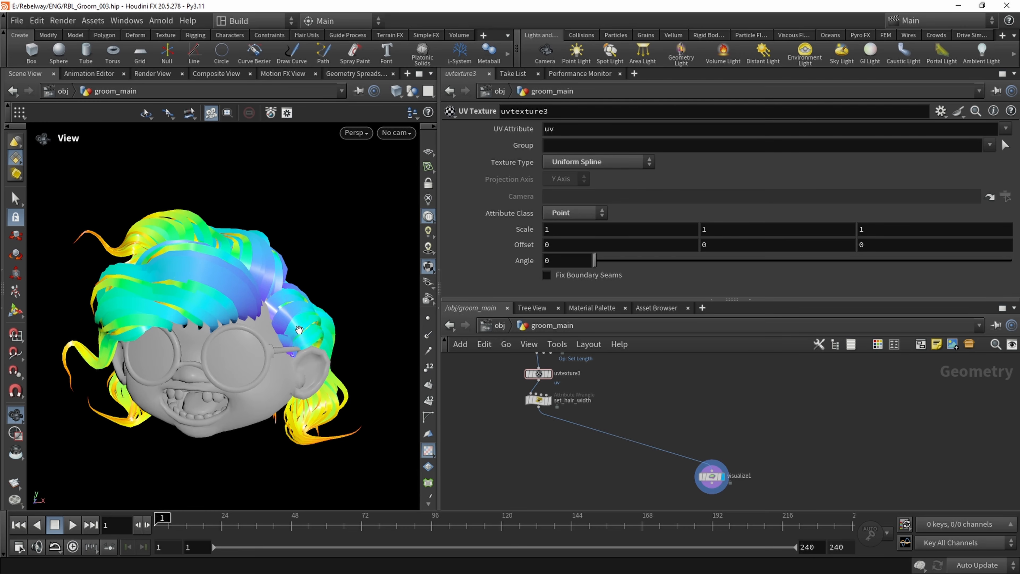
pyautogui.scroll(3, 558, 435)
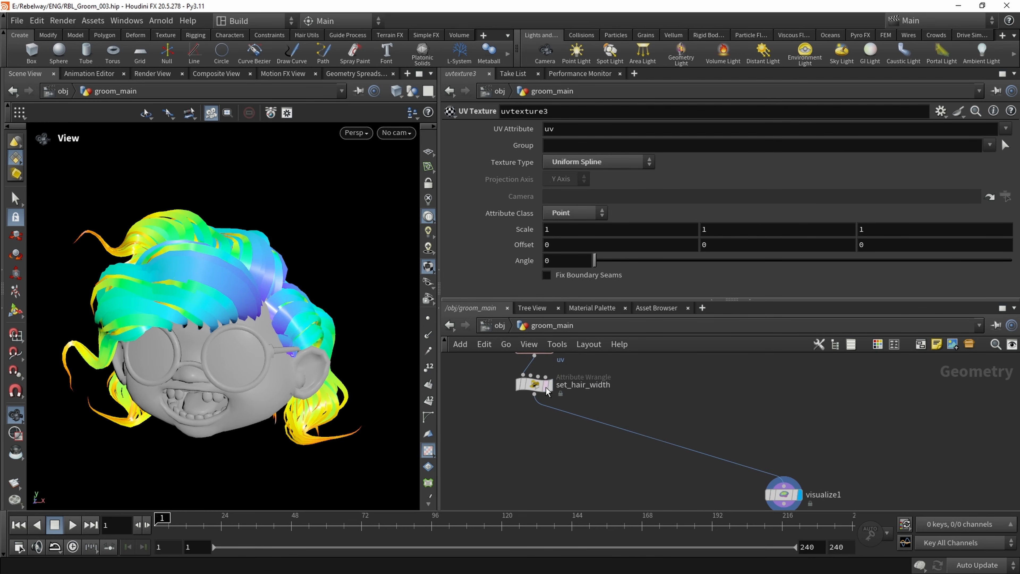
# Display set_hair_width with point markers turned on and inspect the points along the hair curves
pyautogui.click(549, 384)
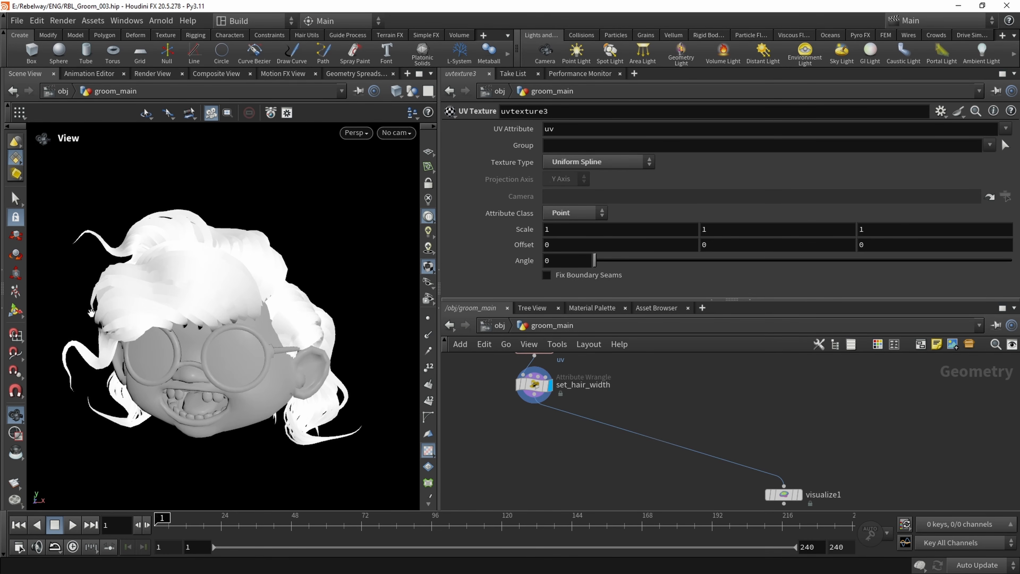
pyautogui.moveTo(229, 311); pyautogui.dragTo(235, 307, button='middle')
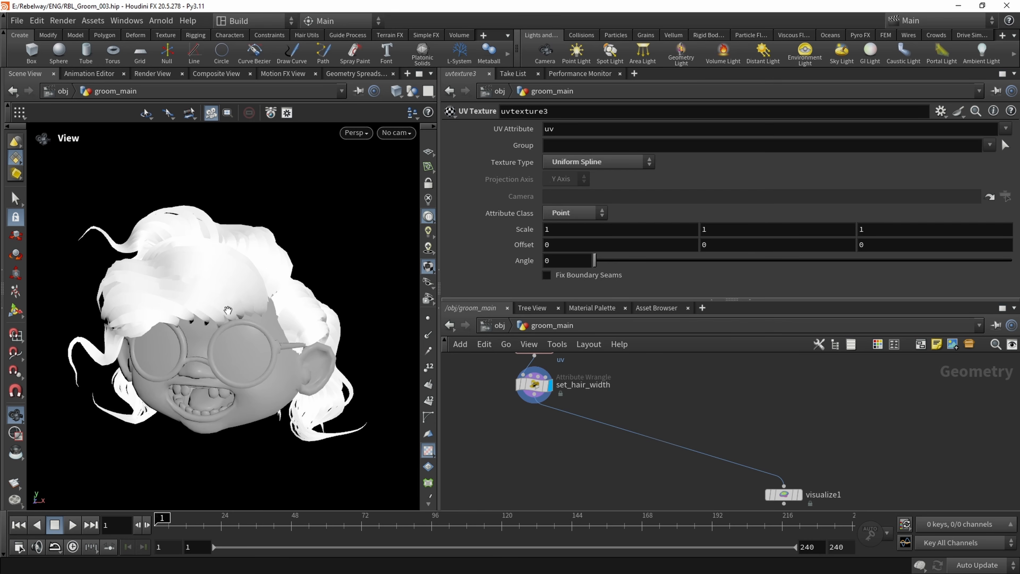
pyautogui.click(425, 314)
pyautogui.moveTo(180, 311); pyautogui.dragTo(291, 321, button='right')
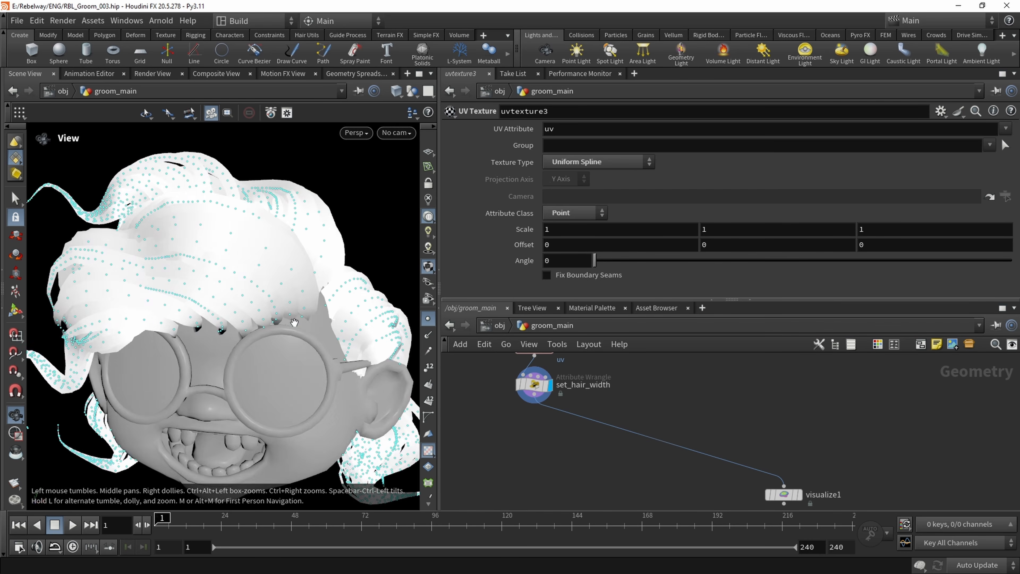
pyautogui.moveTo(291, 321); pyautogui.dragTo(326, 217)
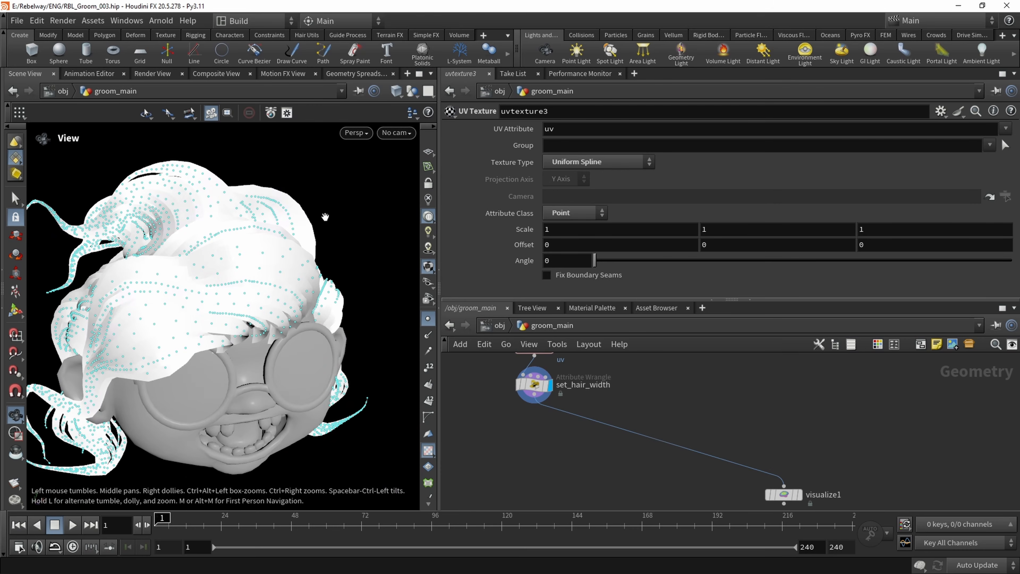
# Hide the point markers in the viewport and add a Box node beside set_hair_width in the network
pyautogui.click(428, 320)
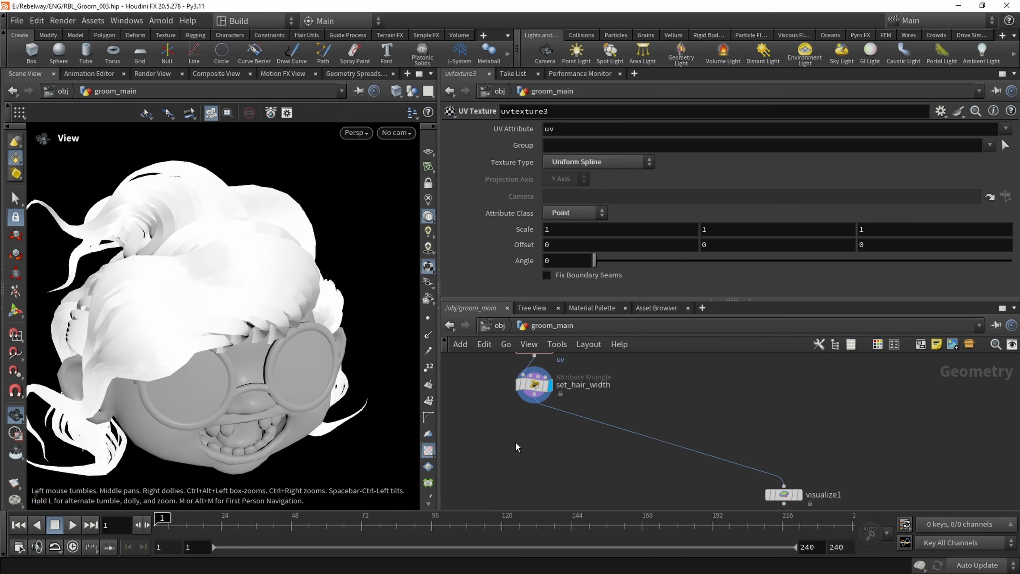
pyautogui.scroll(-2, 526, 436)
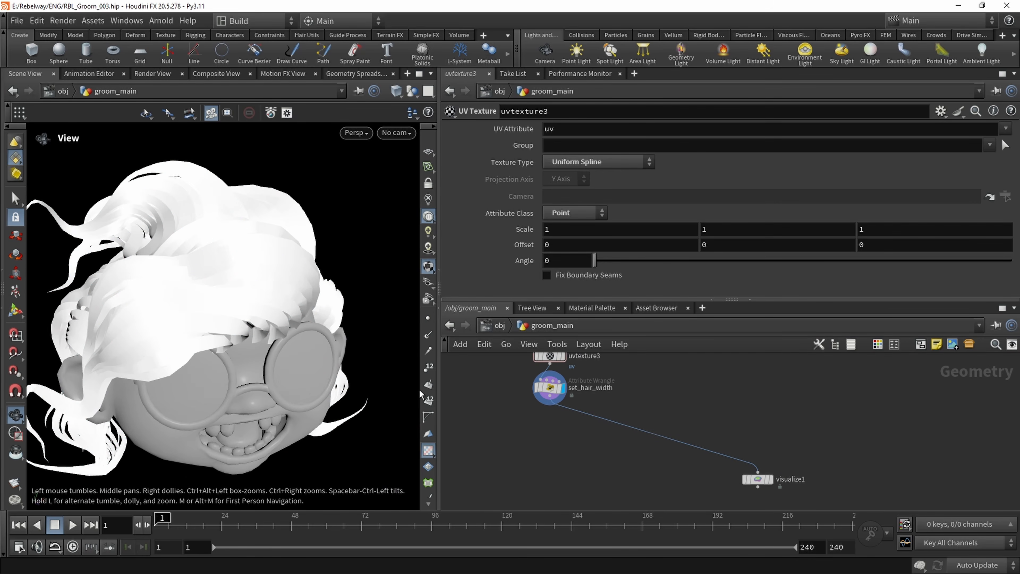
pyautogui.scroll(-1, 517, 401)
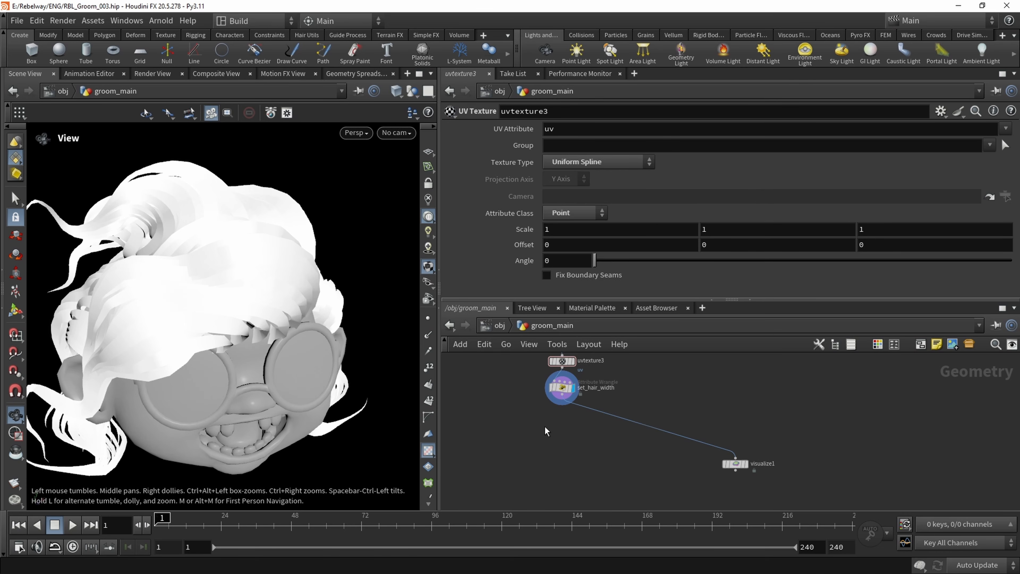
pyautogui.press('Tab')
pyautogui.write('box')
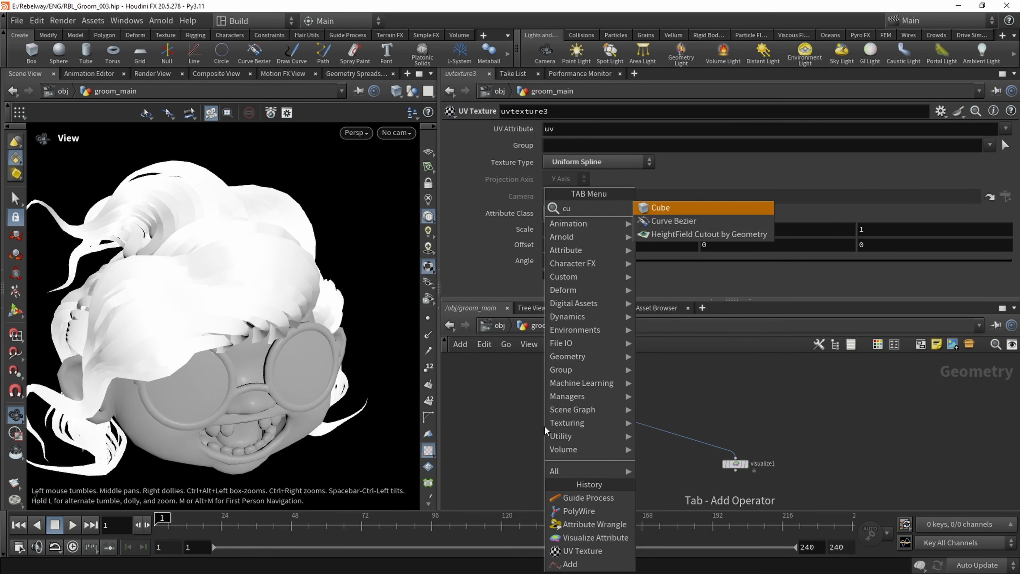
pyautogui.press('Return')
pyautogui.click(520, 421)
pyautogui.moveTo(520, 421); pyautogui.dragTo(495, 413)
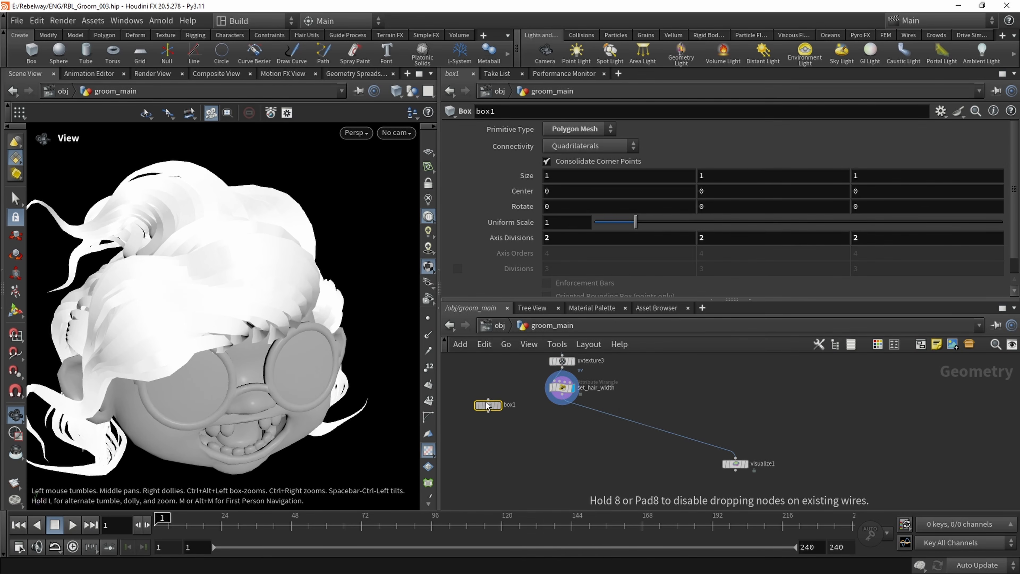
# Add a Copy to Points node that copies box1 onto the points of set_hair_width, and display it
pyautogui.press('Tab')
pyautogui.write('copyt')
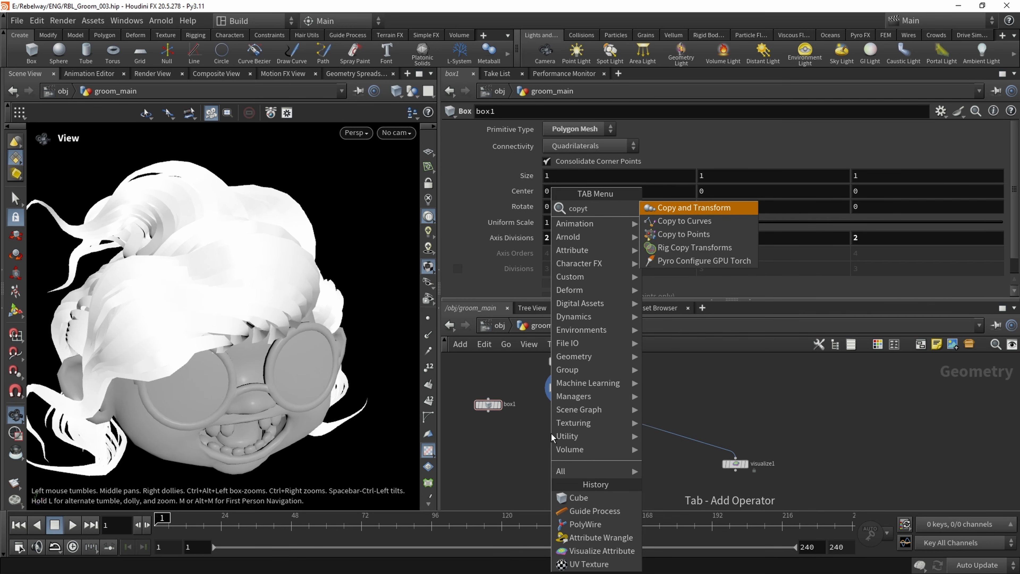
pyautogui.press('Down')
pyautogui.press('Down')
pyautogui.press('Return')
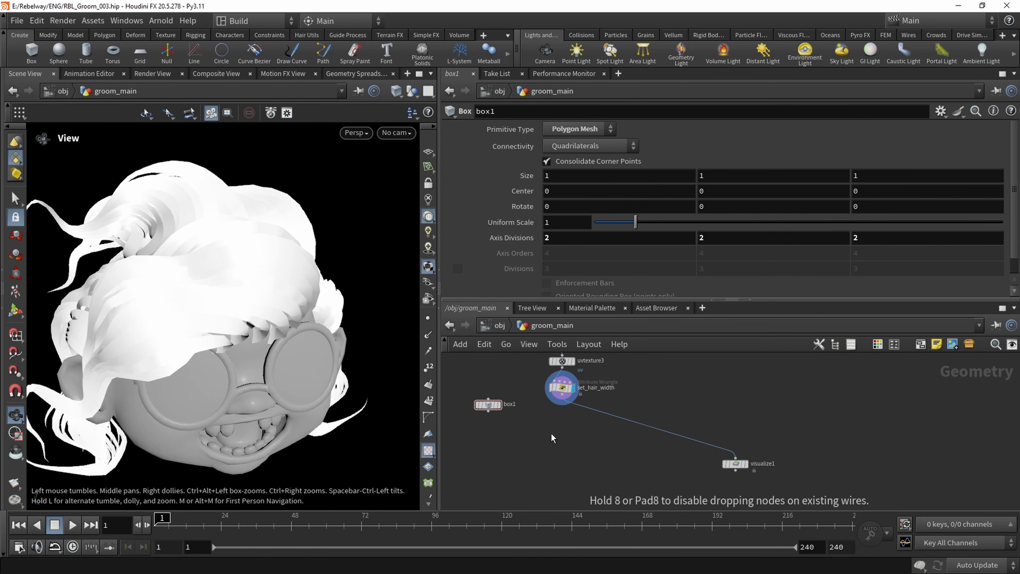
pyautogui.click(548, 432)
pyautogui.click(545, 425)
pyautogui.click(476, 407)
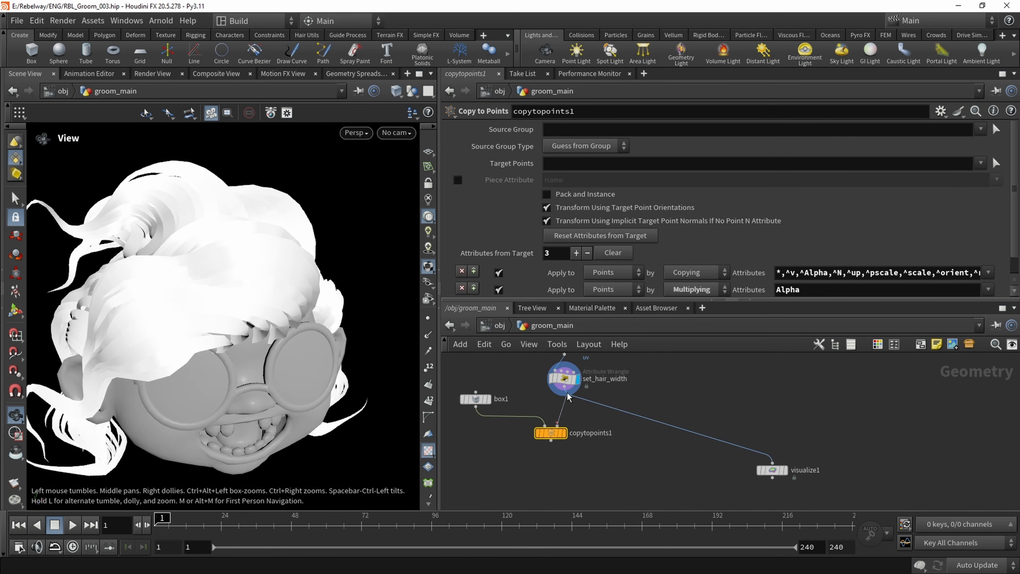
pyautogui.click(567, 433)
pyautogui.moveTo(550, 433); pyautogui.dragTo(546, 469)
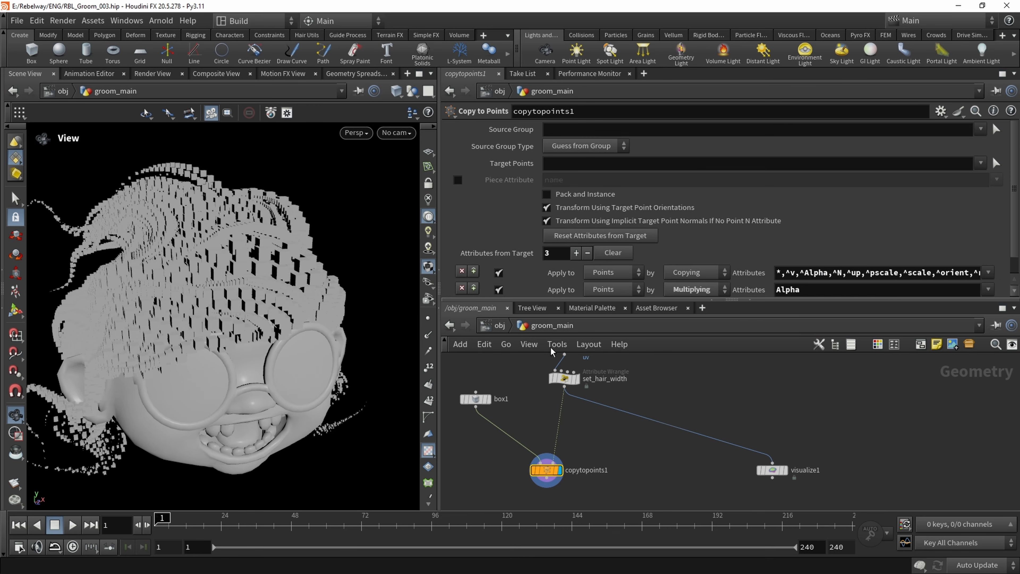
# Examine the boxes copied along the hair curves from several angles, checking their size and spacing from root to tip
pyautogui.moveTo(237, 320); pyautogui.dragTo(265, 328)
pyautogui.moveTo(265, 327); pyautogui.dragTo(239, 278, button='middle')
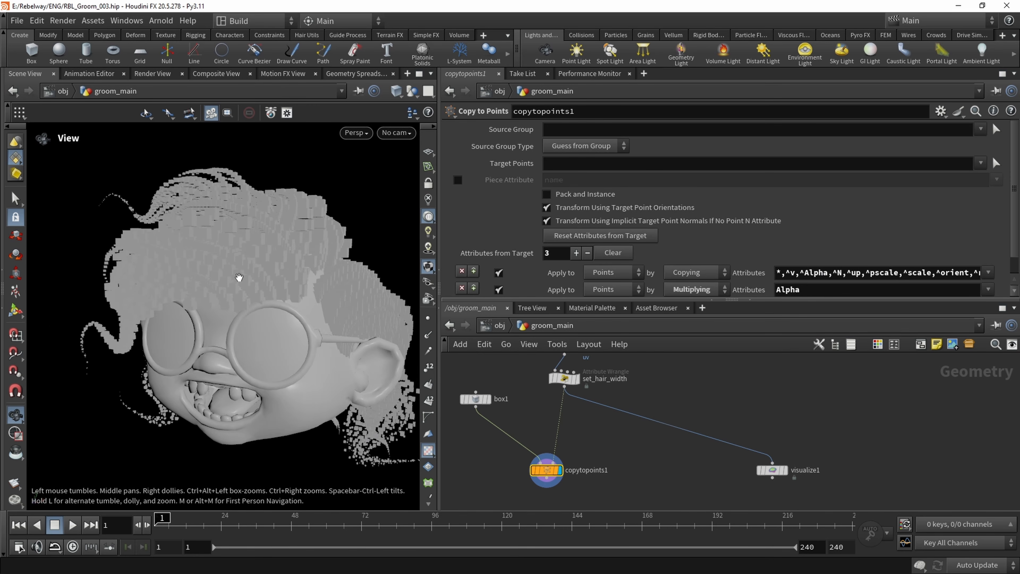
pyautogui.click(498, 326)
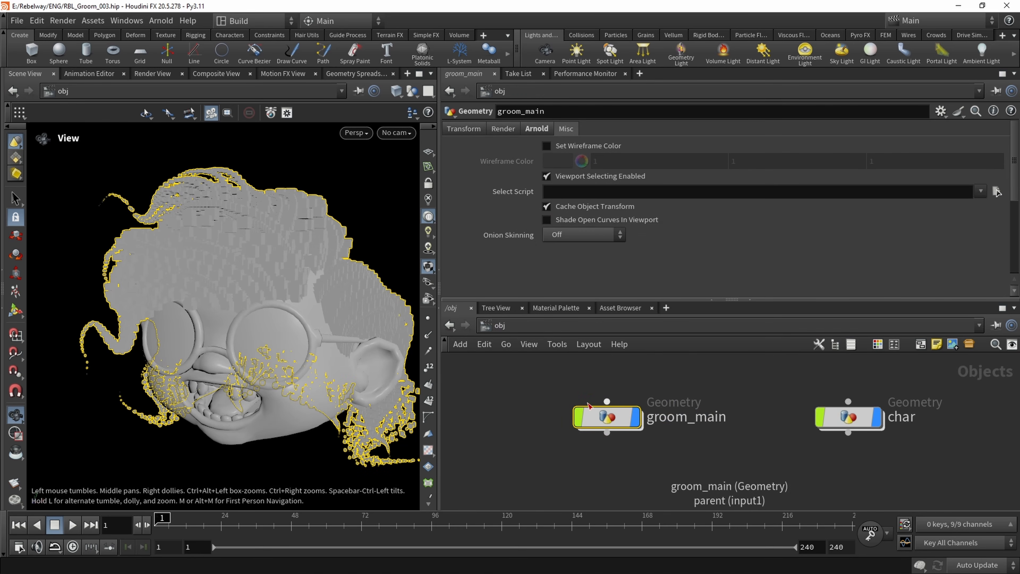
pyautogui.doubleClick(606, 418)
pyautogui.moveTo(244, 299); pyautogui.dragTo(281, 310, button='right')
pyautogui.moveTo(281, 310); pyautogui.dragTo(216, 282)
pyautogui.moveTo(175, 186); pyautogui.dragTo(276, 269, button='right')
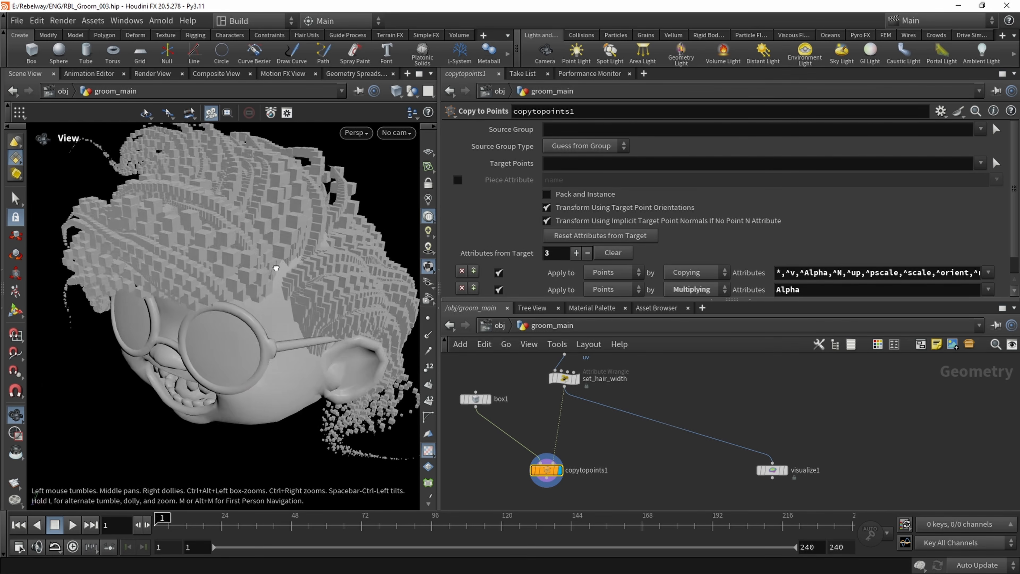
pyautogui.moveTo(275, 269); pyautogui.dragTo(246, 218)
pyautogui.moveTo(246, 218); pyautogui.dragTo(244, 243, button='middle')
pyautogui.moveTo(243, 243); pyautogui.dragTo(256, 250, button='right')
pyautogui.moveTo(537, 406); pyautogui.dragTo(528, 429, button='middle')
pyautogui.moveTo(528, 428); pyautogui.dragTo(542, 478, button='right')
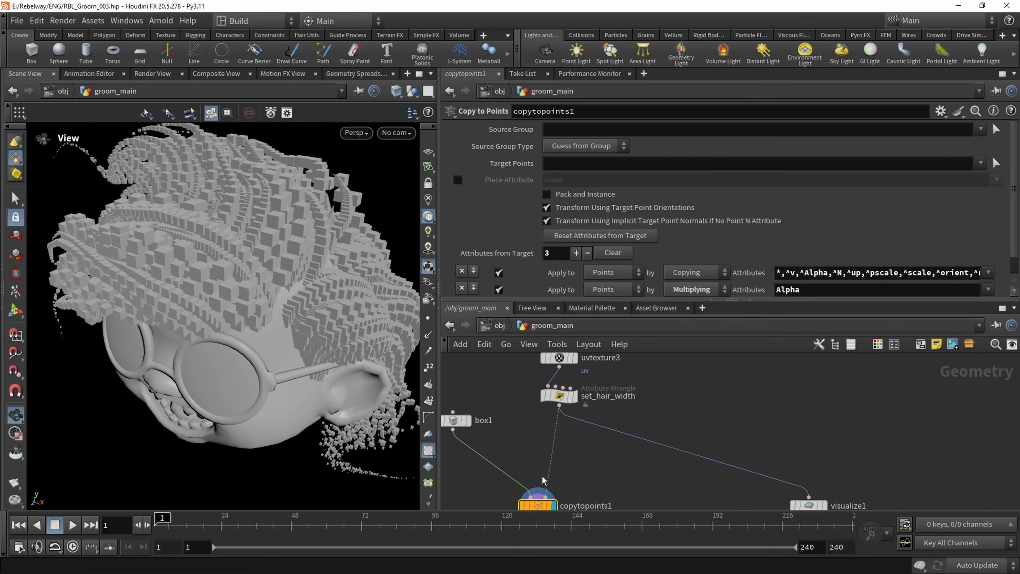
pyautogui.moveTo(528, 455); pyautogui.dragTo(545, 447, button='middle')
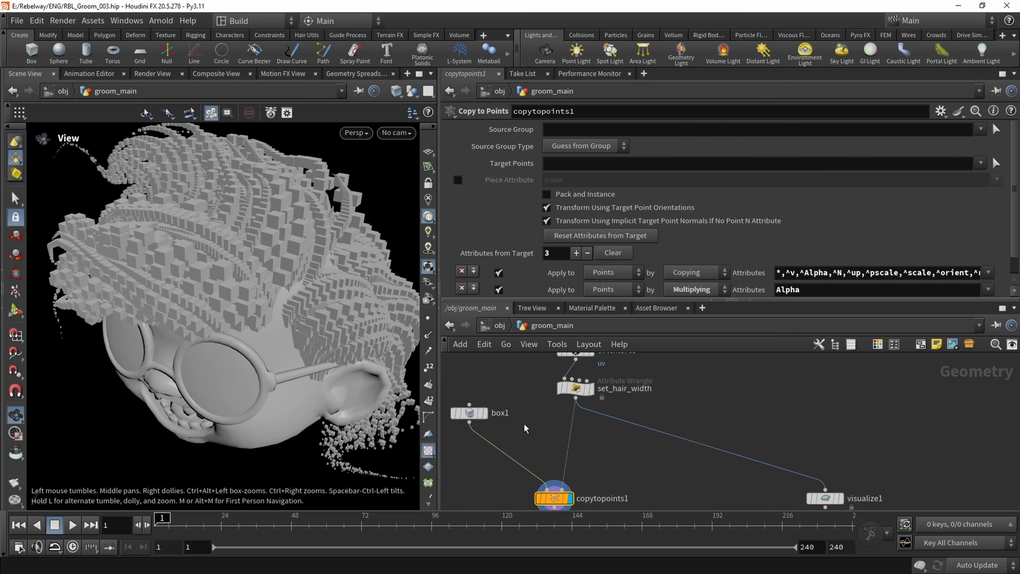
pyautogui.moveTo(260, 289); pyautogui.dragTo(220, 278, button='right')
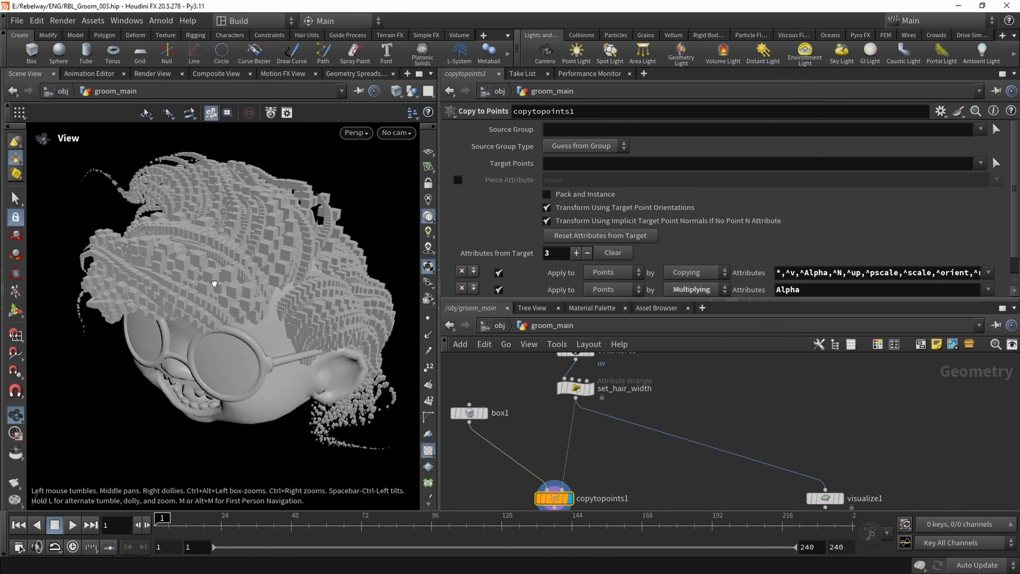
pyautogui.moveTo(221, 278); pyautogui.dragTo(218, 310)
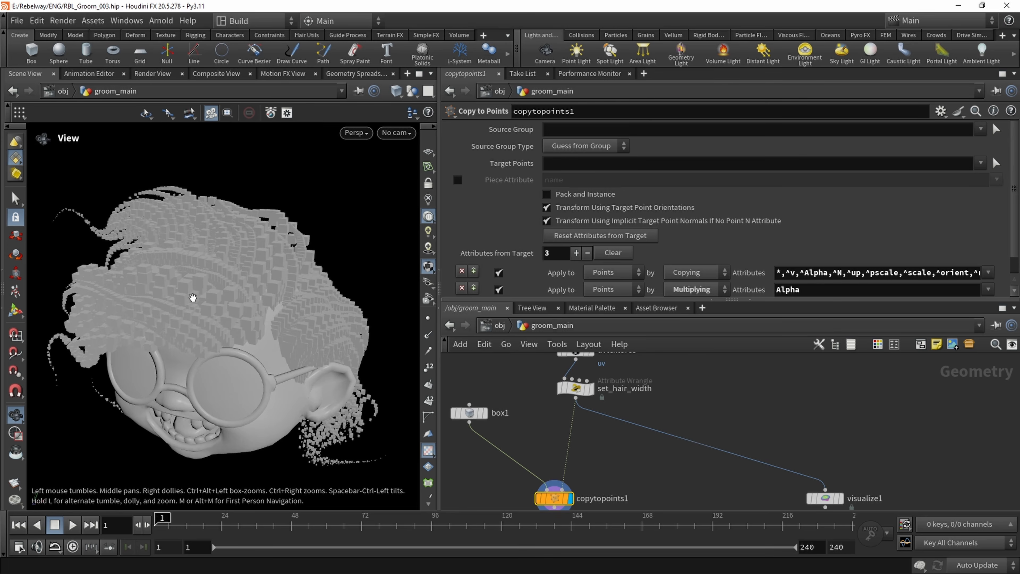
pyautogui.moveTo(193, 297); pyautogui.dragTo(240, 322, button='right')
pyautogui.moveTo(204, 280); pyautogui.dragTo(267, 297)
pyautogui.moveTo(267, 296); pyautogui.dragTo(215, 304, button='middle')
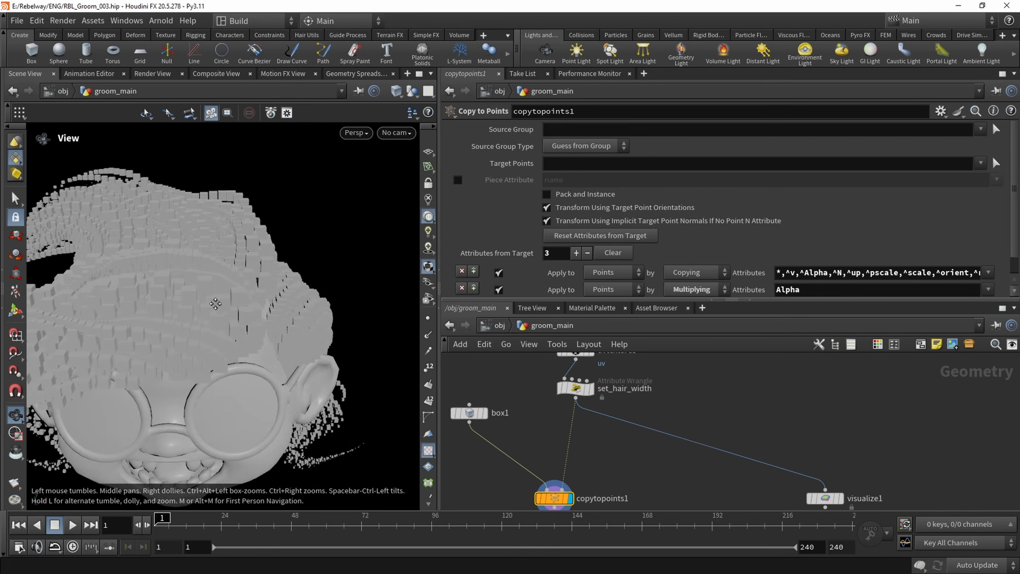
pyautogui.moveTo(215, 303)
pyautogui.mouseDown()
pyautogui.moveTo(181, 283)
pyautogui.moveTo(309, 275)
pyautogui.moveTo(185, 285)
pyautogui.moveTo(235, 304)
pyautogui.mouseUp()
pyautogui.moveTo(235, 305); pyautogui.dragTo(201, 301, button='middle')
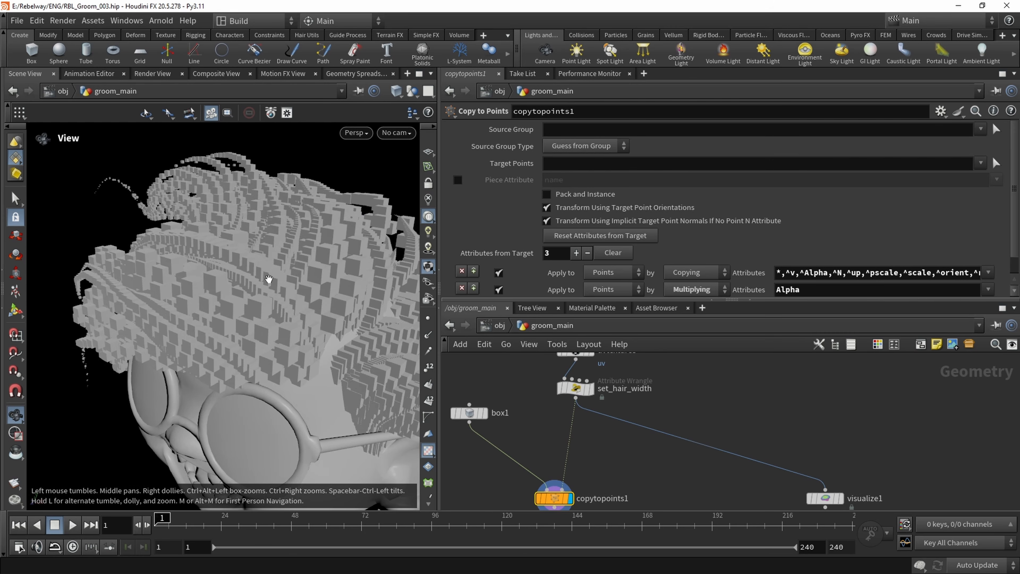
pyautogui.moveTo(289, 358); pyautogui.dragTo(217, 323, button='right')
pyautogui.moveTo(217, 324)
pyautogui.mouseDown()
pyautogui.moveTo(283, 330)
pyautogui.moveTo(257, 317)
pyautogui.moveTo(201, 317)
pyautogui.mouseUp()
pyautogui.moveTo(201, 318); pyautogui.dragTo(183, 314, button='middle')
pyautogui.moveTo(184, 315); pyautogui.dragTo(236, 241)
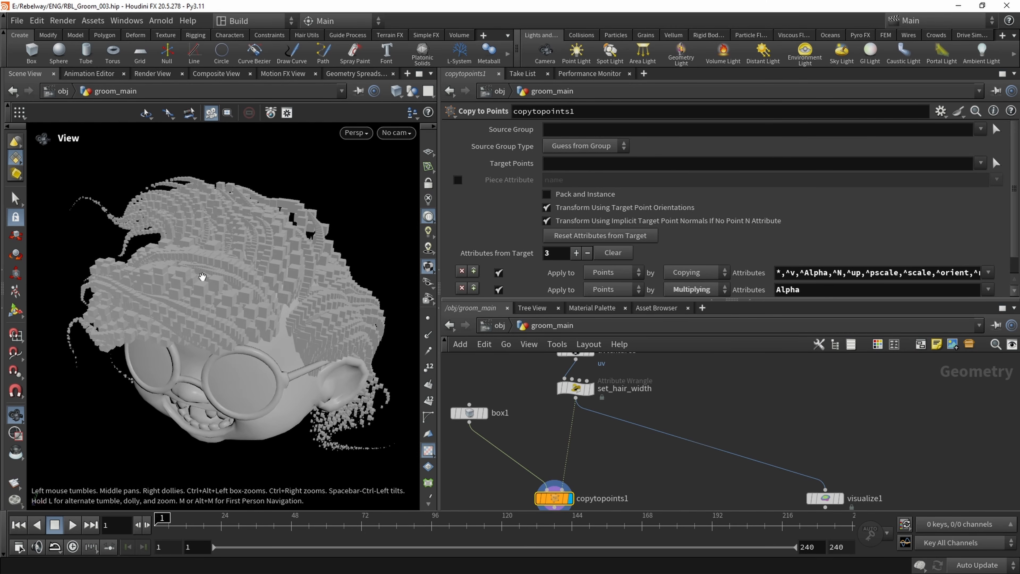
# Switch the viewport shading to Flat Wire Shaded and inspect the individual box copies around the head
pyautogui.moveTo(607, 433); pyautogui.dragTo(601, 460, button='middle')
pyautogui.scroll(5, 229, 300)
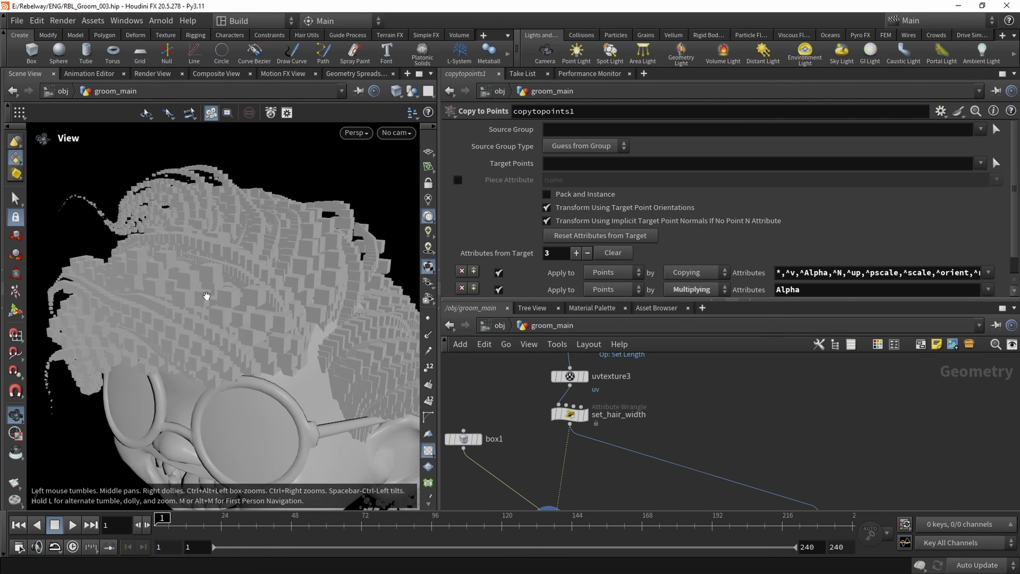
pyautogui.click(408, 92)
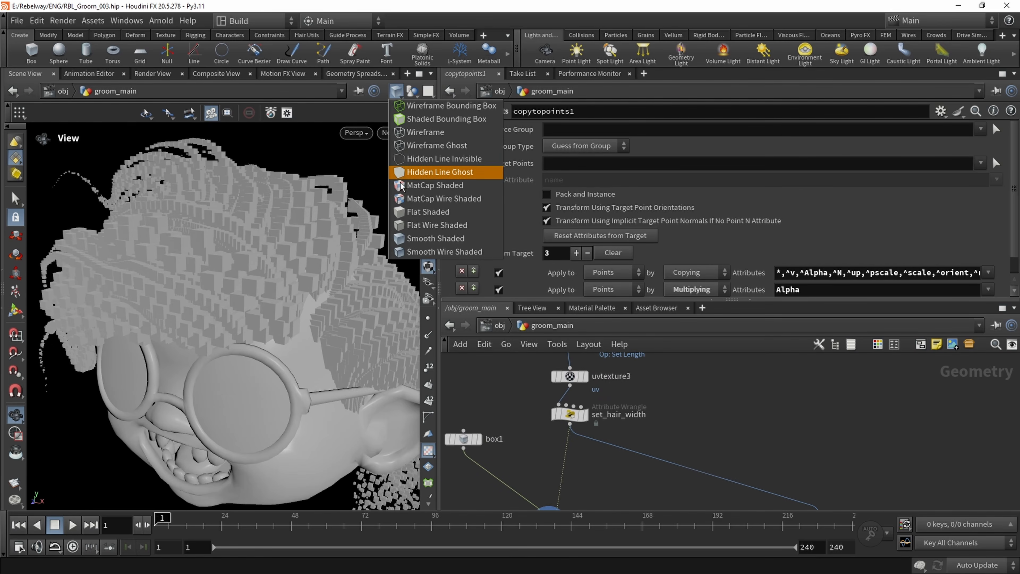
pyautogui.click(412, 224)
pyautogui.moveTo(313, 305)
pyautogui.mouseDown()
pyautogui.moveTo(279, 331)
pyautogui.moveTo(264, 307)
pyautogui.moveTo(223, 347)
pyautogui.moveTo(274, 358)
pyautogui.mouseUp()
pyautogui.scroll(4, 262, 309)
pyautogui.scroll(-6, 267, 374)
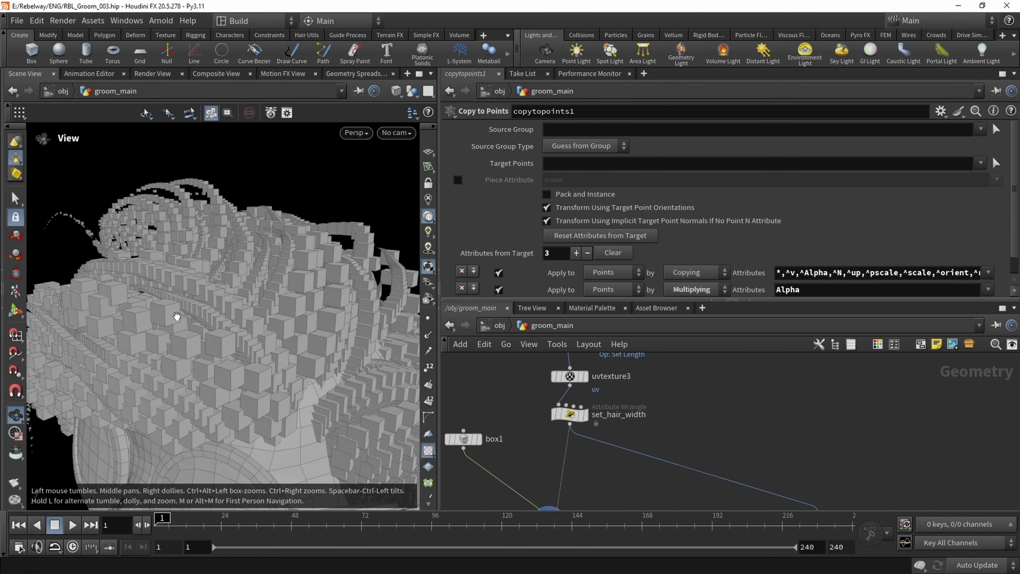
pyautogui.moveTo(177, 316); pyautogui.dragTo(279, 307)
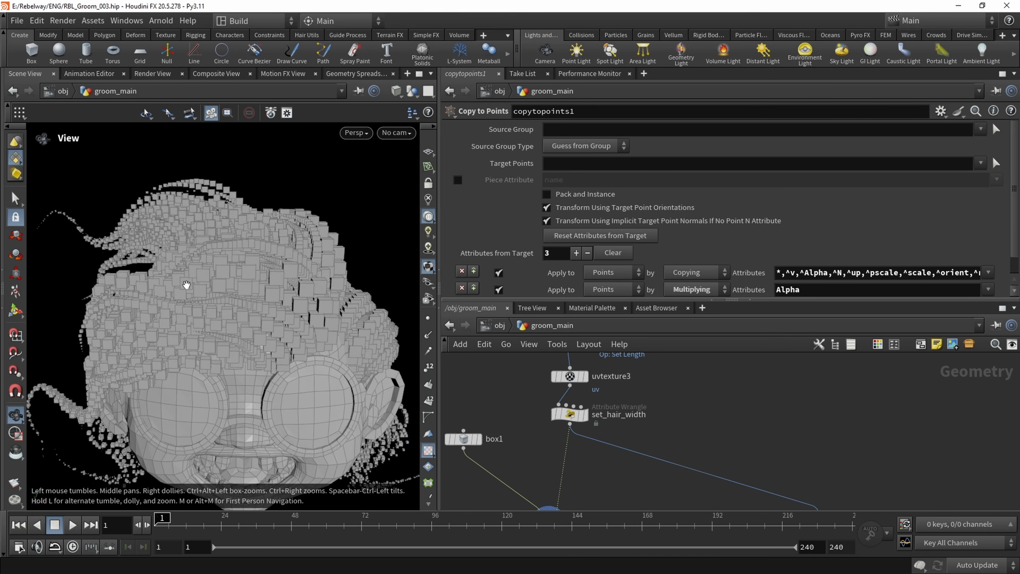
pyautogui.moveTo(186, 284); pyautogui.dragTo(293, 271)
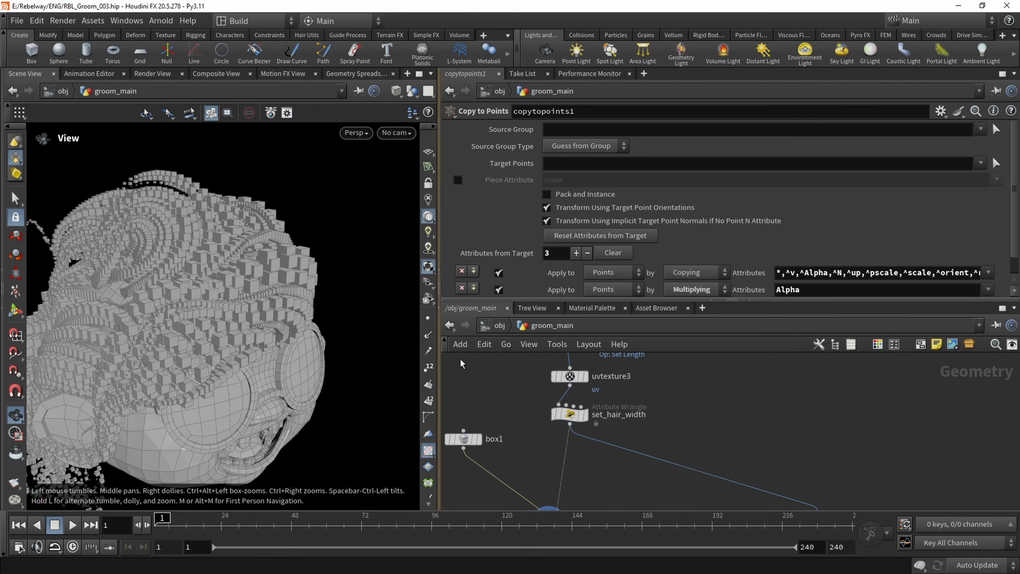
# Insert a Resample node between guideprocess1 and uvtexture3 in the hair chain
pyautogui.scroll(-5, 651, 392)
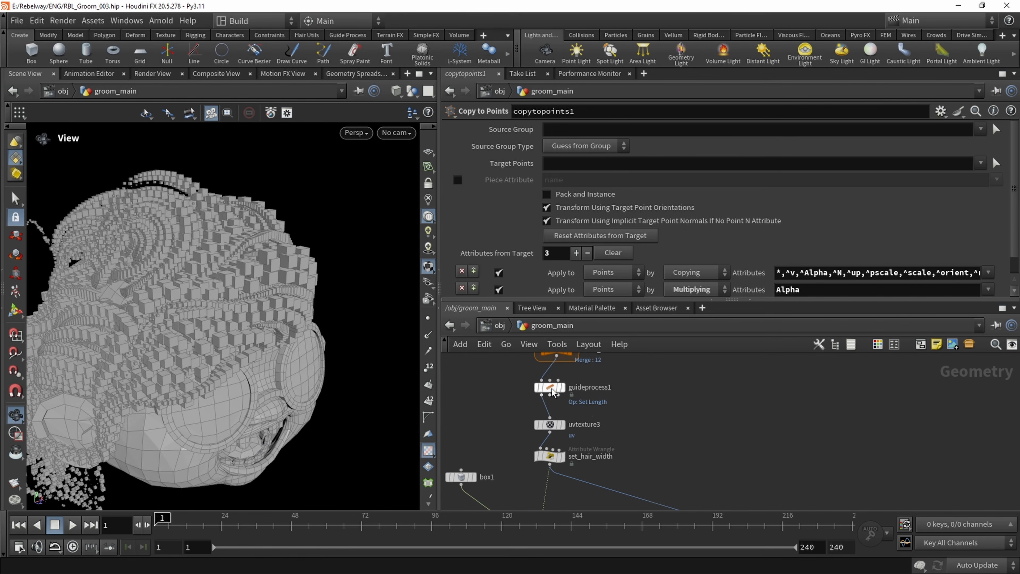
pyautogui.moveTo(475, 382); pyautogui.dragTo(718, 498)
pyautogui.scroll(1, 556, 362)
pyautogui.moveTo(554, 395); pyautogui.dragTo(556, 428)
pyautogui.click(577, 397)
pyautogui.scroll(1, 576, 397)
pyautogui.press('Tab')
pyautogui.write('resa')
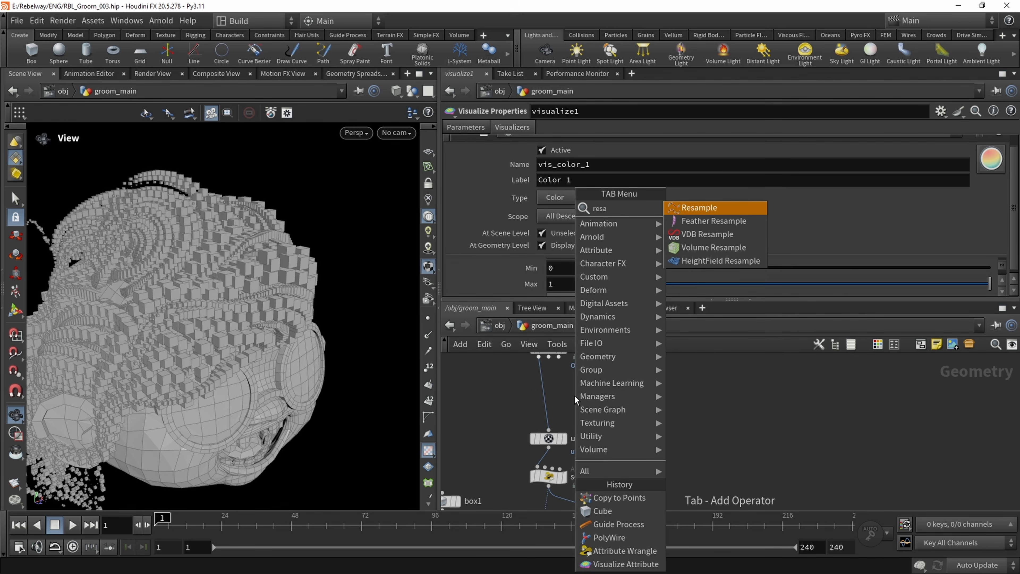
pyautogui.press('Return')
pyautogui.click(546, 390)
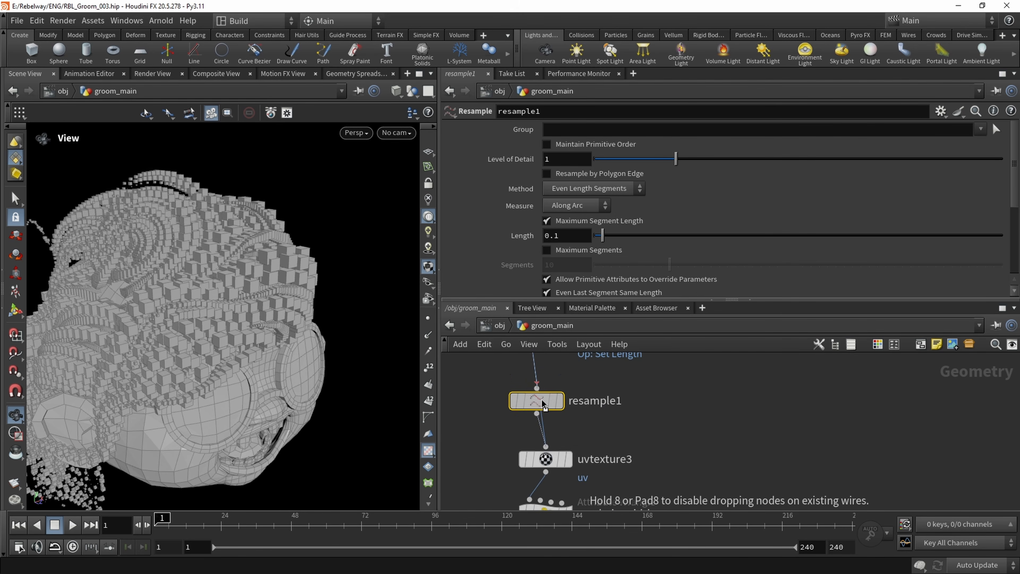
# Set resample1's maximum segment length to 0.248 while comparing the box density on the hair
pyautogui.moveTo(233, 395); pyautogui.dragTo(193, 289)
pyautogui.moveTo(273, 363); pyautogui.dragTo(283, 244)
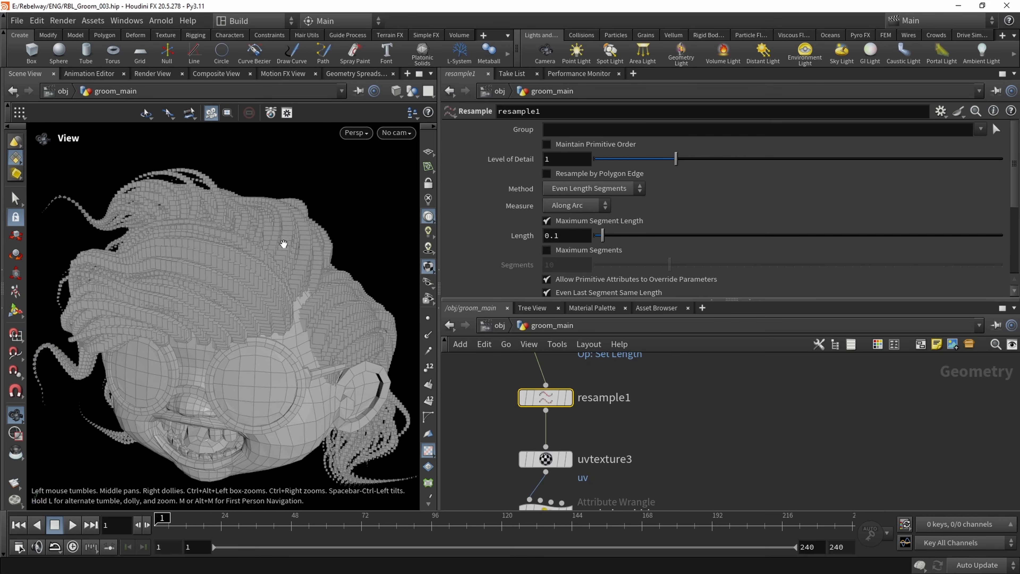
pyautogui.moveTo(206, 279); pyautogui.dragTo(225, 298)
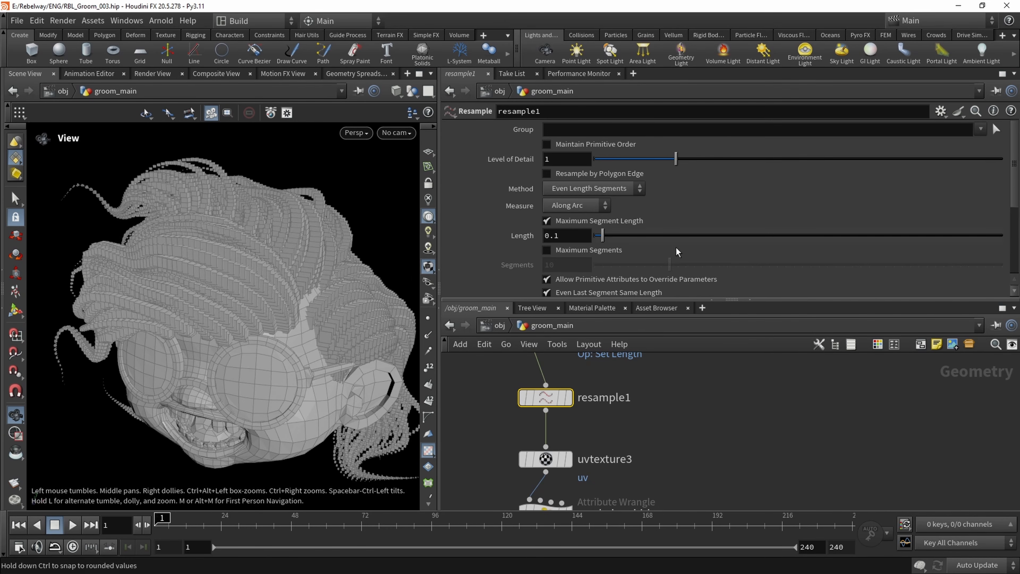
pyautogui.moveTo(611, 241); pyautogui.dragTo(617, 240)
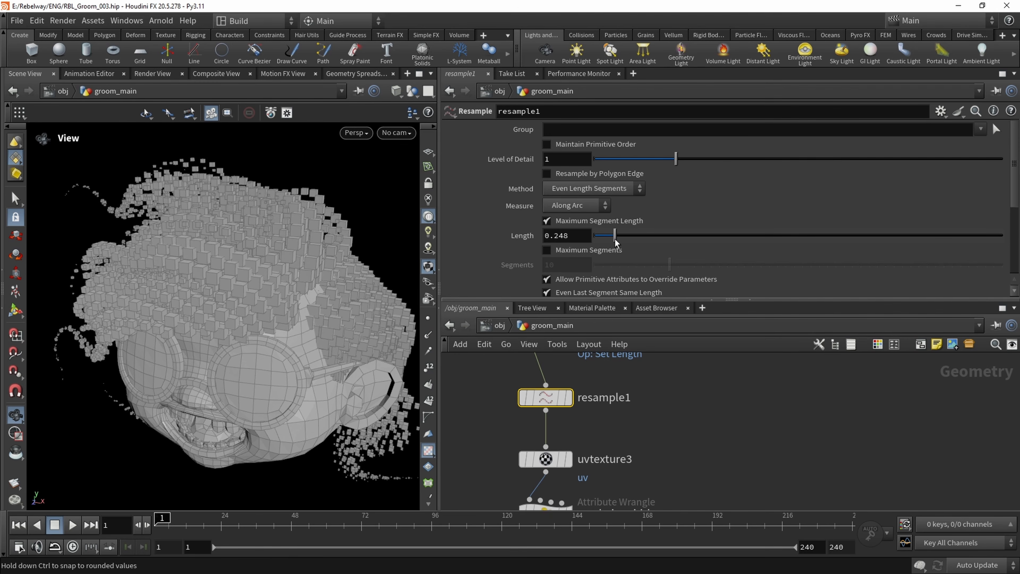
# Color the resample1 node purple in the network
pyautogui.scroll(-1, 601, 435)
pyautogui.moveTo(614, 414)
pyautogui.mouseDown(button='middle')
pyautogui.moveTo(599, 434)
pyautogui.moveTo(632, 423)
pyautogui.mouseUp(button='middle')
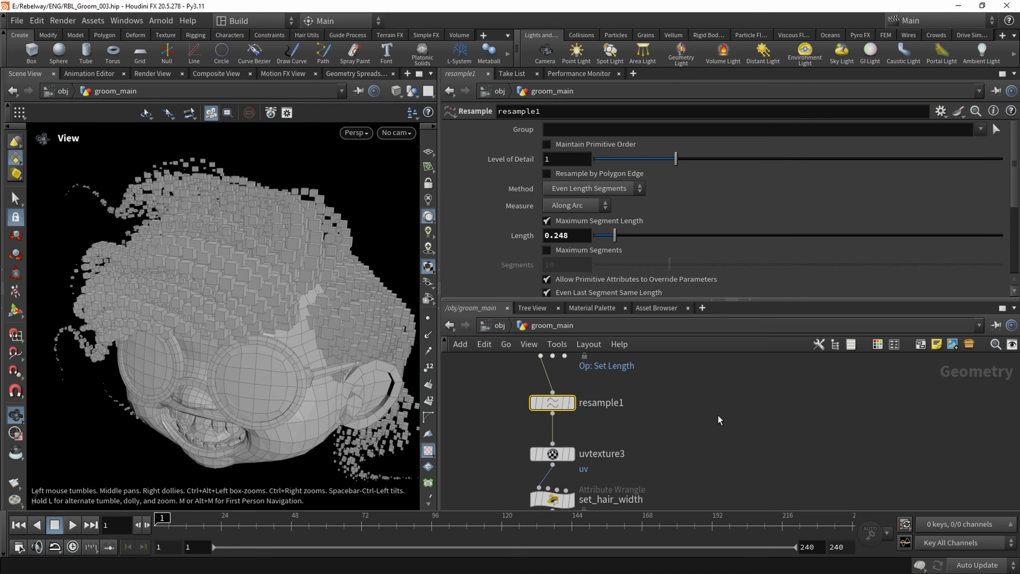
pyautogui.press('c')
pyautogui.click(947, 489)
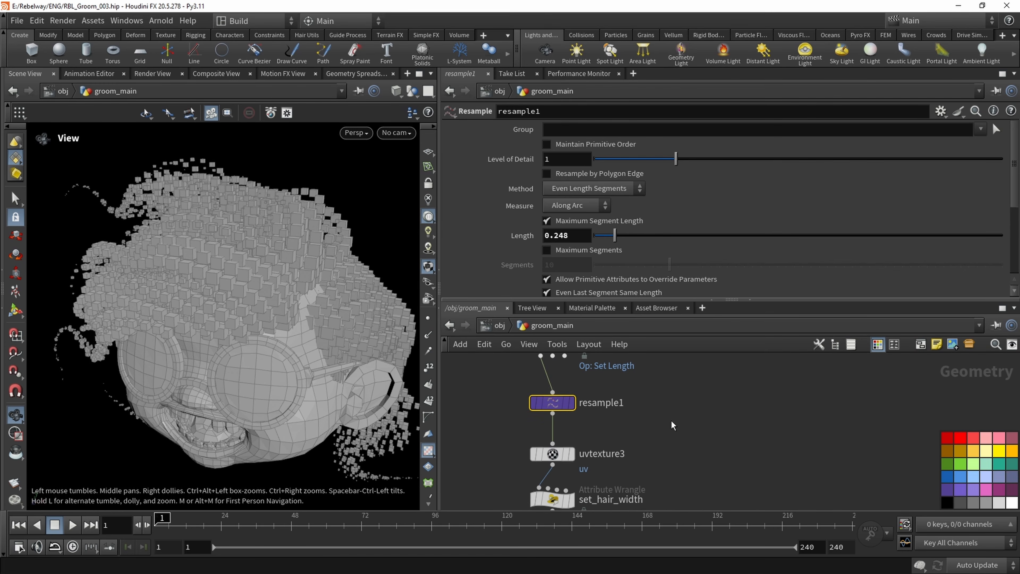
pyautogui.press('c')
# Review the chain from foreach_end1 down to copytopoints1 and the resampled box hair in the viewport
pyautogui.moveTo(573, 404); pyautogui.dragTo(566, 426, button='middle')
pyautogui.moveTo(190, 313); pyautogui.dragTo(188, 335, button='middle')
pyautogui.scroll(-6, 675, 451)
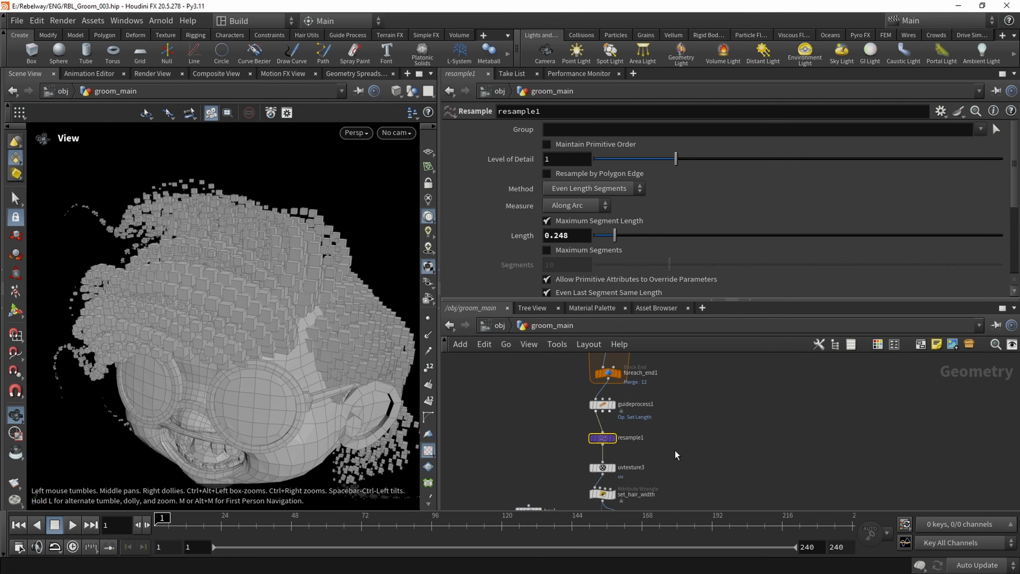
pyautogui.moveTo(685, 416); pyautogui.dragTo(608, 374, button='middle')
pyautogui.scroll(6, 601, 437)
pyautogui.moveTo(551, 422); pyautogui.dragTo(542, 372, button='middle')
pyautogui.moveTo(547, 413); pyautogui.dragTo(541, 391, button='middle')
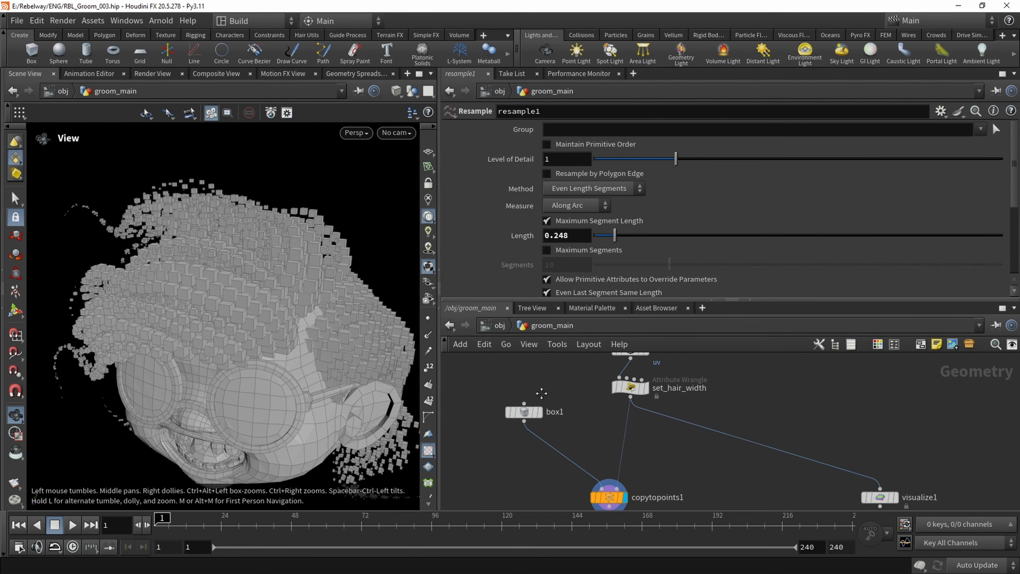
pyautogui.scroll(-1, 542, 391)
pyautogui.moveTo(187, 325); pyautogui.dragTo(203, 326, button='right')
pyautogui.moveTo(262, 323); pyautogui.dragTo(207, 268)
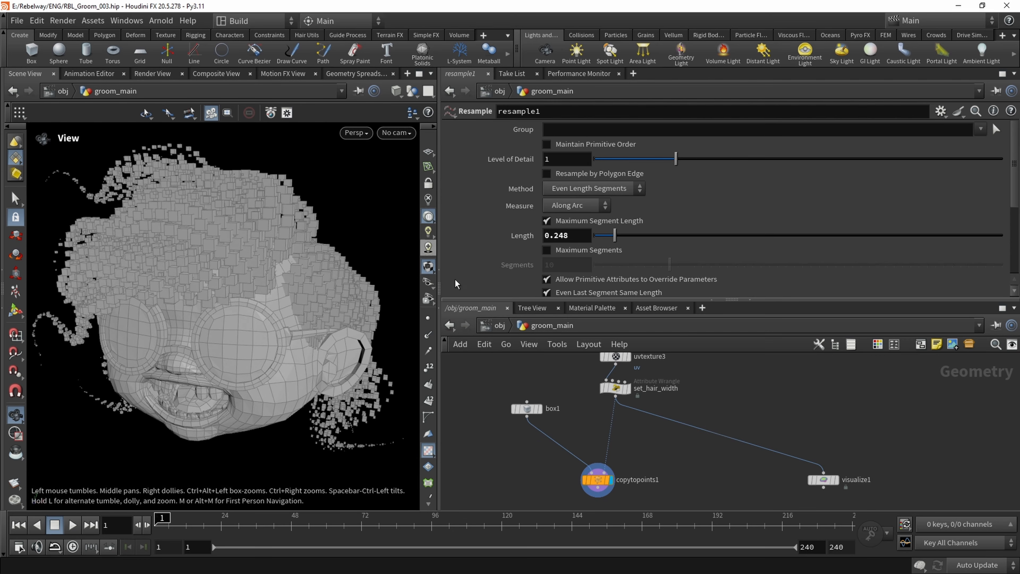
# Reposition the copytopoints1 and visualize1 nodes to leave more room beneath box1 and set_hair_width
pyautogui.moveTo(531, 404); pyautogui.dragTo(576, 423, button='middle')
pyautogui.scroll(-1, 576, 423)
pyautogui.moveTo(574, 425); pyautogui.dragTo(497, 393)
pyautogui.moveTo(596, 452); pyautogui.dragTo(573, 404, button='middle')
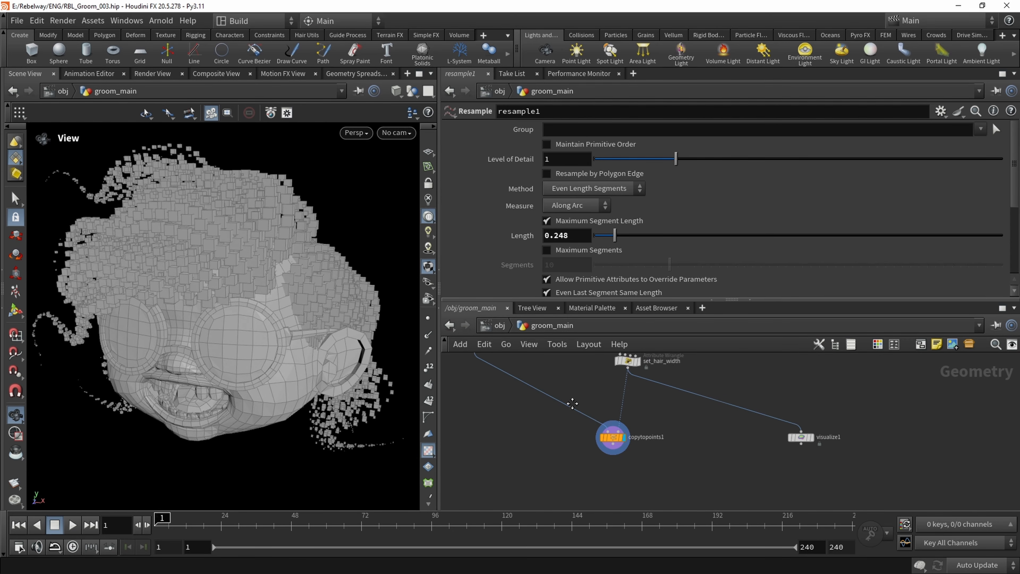
pyautogui.scroll(-1, 574, 404)
pyautogui.moveTo(564, 386); pyautogui.dragTo(784, 506)
pyautogui.moveTo(610, 432); pyautogui.dragTo(605, 475)
pyautogui.click(566, 383)
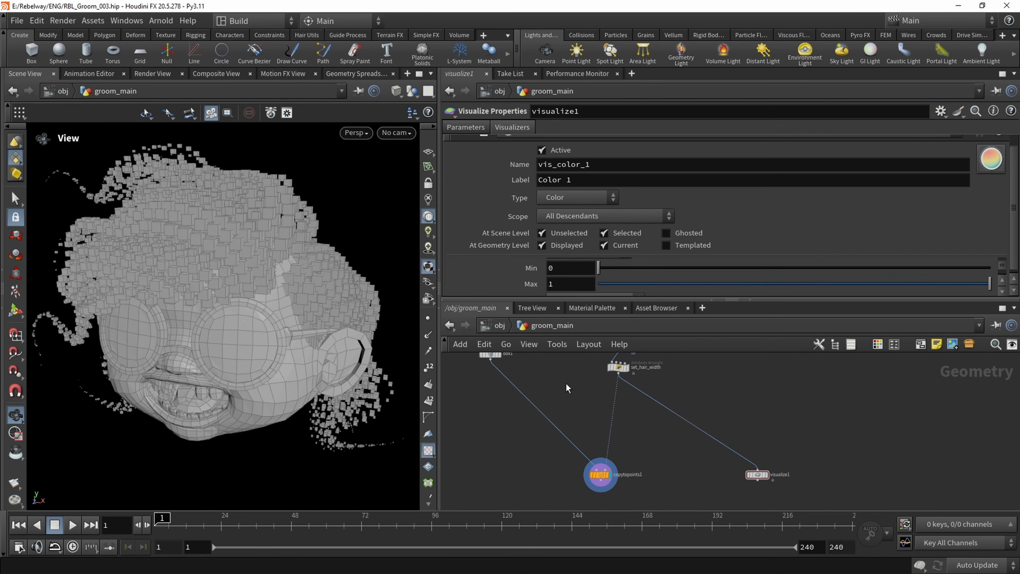
# Display box1 in the viewport and frame it so three of its faces are visible
pyautogui.moveTo(519, 357); pyautogui.dragTo(570, 423, button='middle')
pyautogui.scroll(3, 569, 422)
pyautogui.click(534, 419)
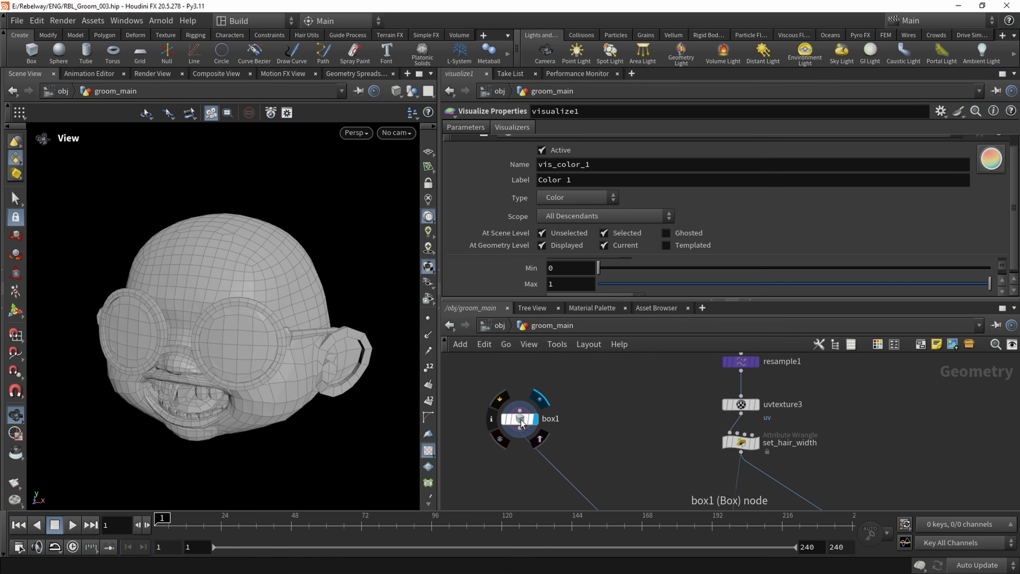
pyautogui.click(519, 418)
pyautogui.press('f')
pyautogui.scroll(-3, 328, 304)
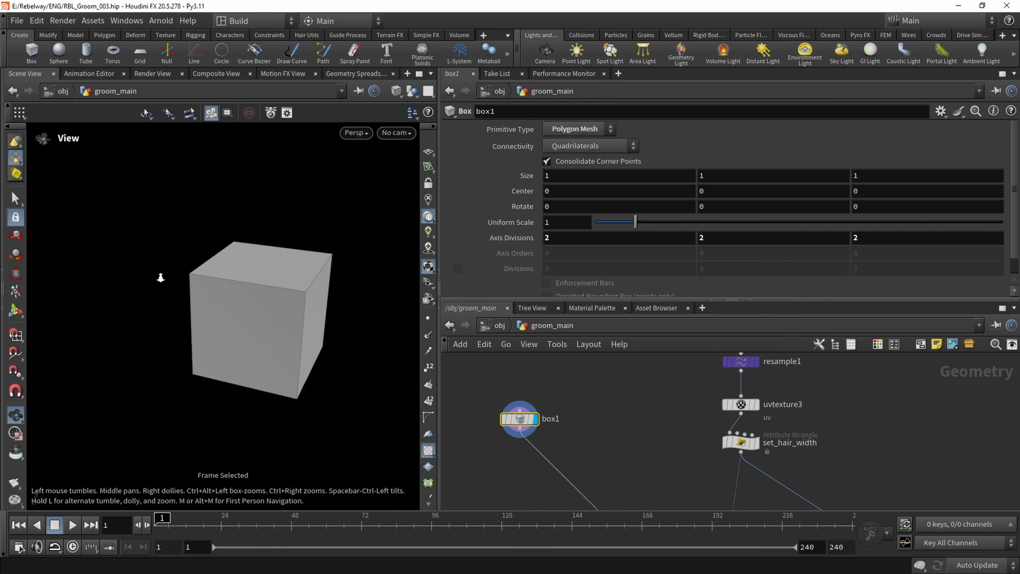
pyautogui.moveTo(220, 279); pyautogui.dragTo(155, 383)
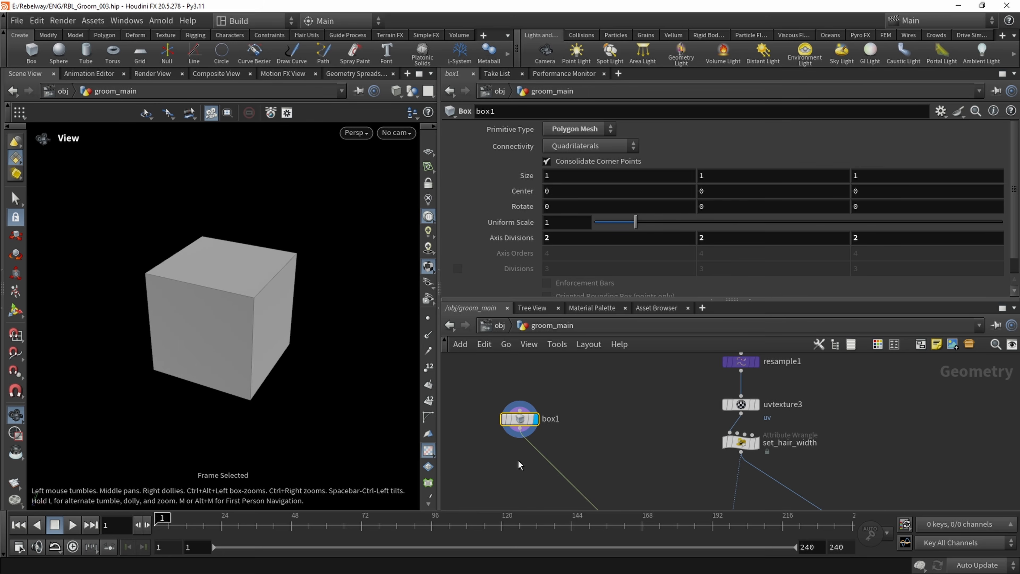
# Add a Color node fed by box1, display it, and set its class to Primitive
pyautogui.scroll(-2, 509, 450)
pyautogui.press('Tab')
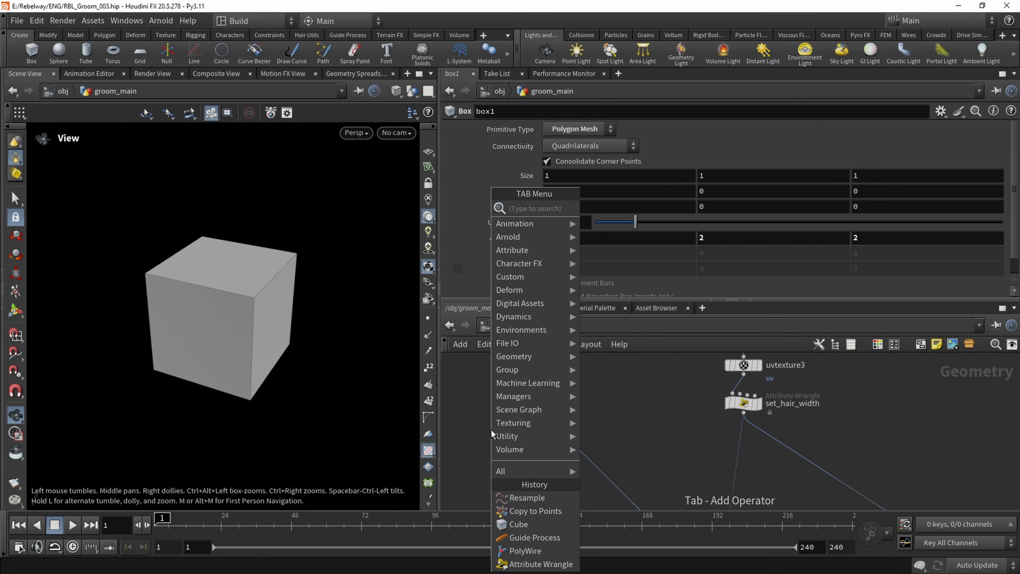
pyautogui.write('color')
pyautogui.press('Return')
pyautogui.click(491, 430)
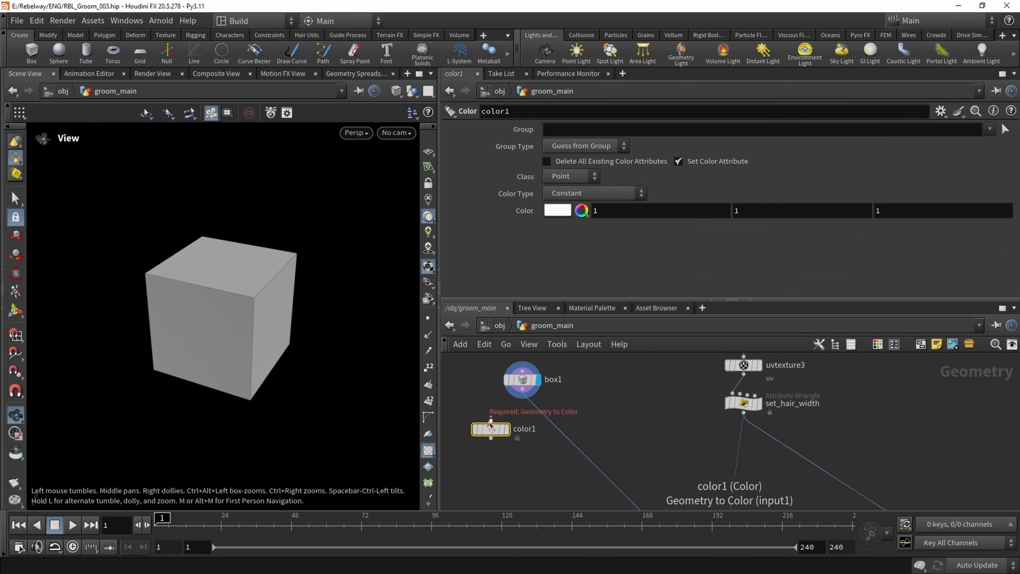
pyautogui.moveTo(491, 423); pyautogui.dragTo(522, 389)
pyautogui.click(558, 176)
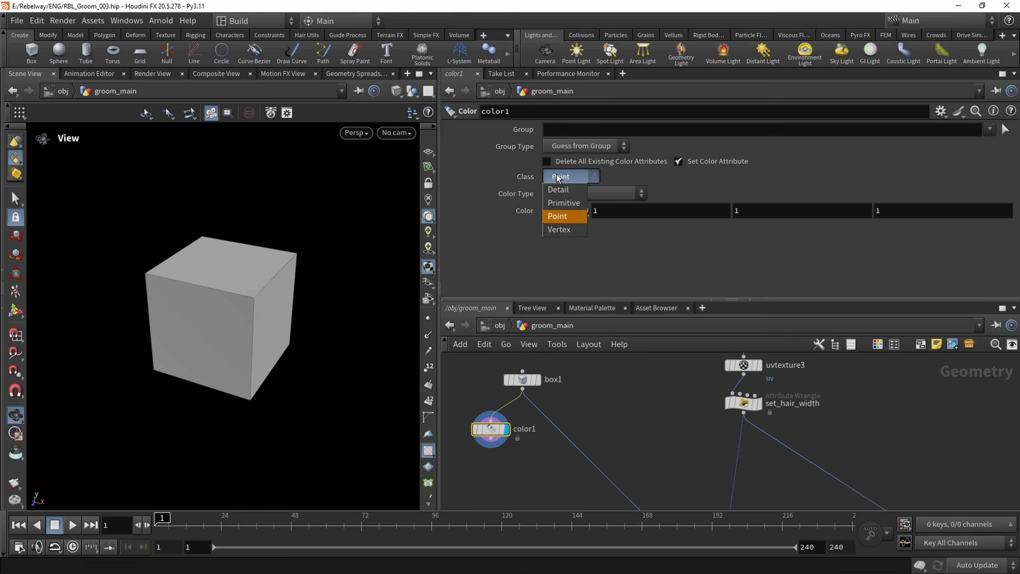
pyautogui.click(571, 203)
# Limit color1 to the box's front face, primitive 0, and color it blue with 0, 0, 1
pyautogui.click(1006, 129)
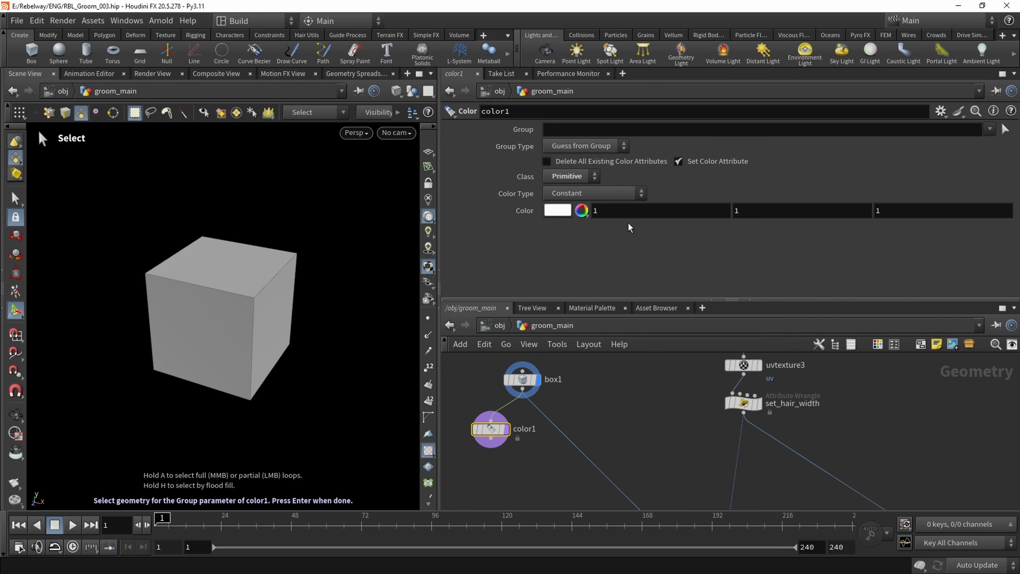
pyautogui.click(198, 328)
pyautogui.press('Return')
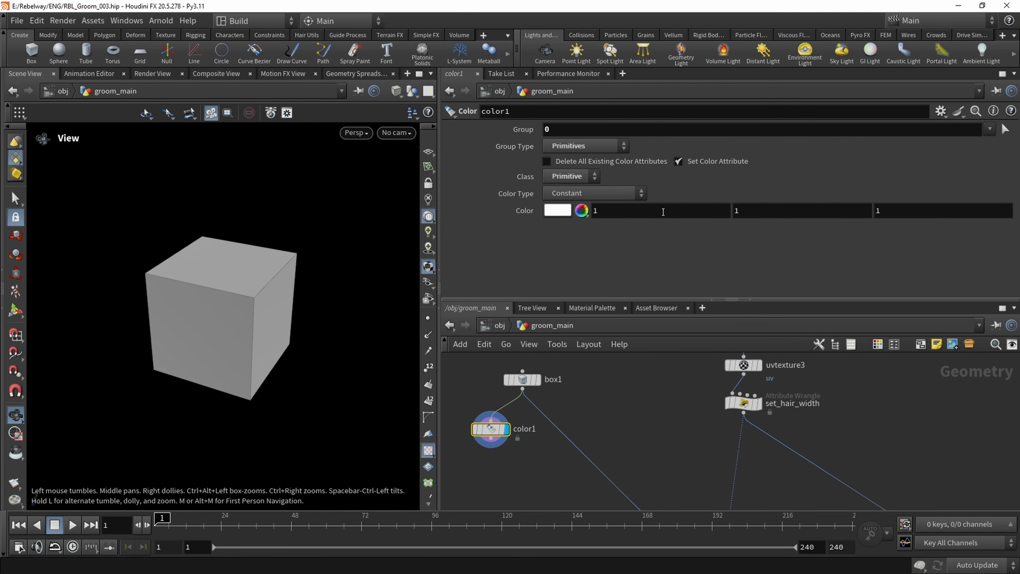
pyautogui.moveTo(663, 212); pyautogui.dragTo(491, 211)
pyautogui.write('0')
pyautogui.moveTo(776, 212); pyautogui.dragTo(659, 213)
pyautogui.write('0')
pyautogui.click(665, 409)
pyautogui.moveTo(491, 431); pyautogui.dragTo(496, 465)
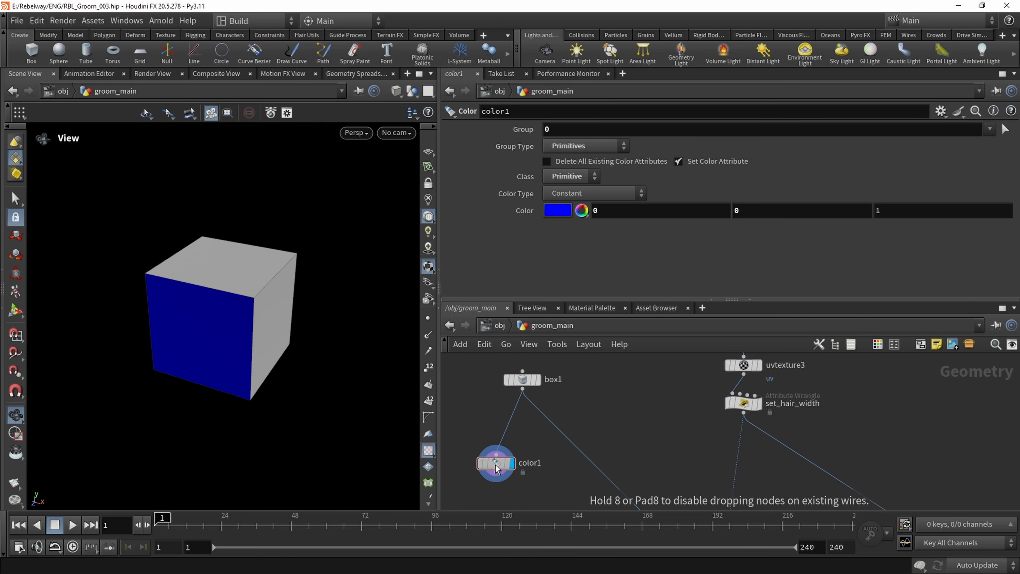
# Duplicate the color1 node and chain the copy directly below it
pyautogui.moveTo(466, 431); pyautogui.dragTo(476, 384, button='middle')
pyautogui.moveTo(464, 392); pyautogui.dragTo(505, 460)
pyautogui.hotkey('ctrl', 'c')
pyautogui.hotkey('ctrl', 'v')
# Set color2's color to red with the values 1, 0, 0
pyautogui.click(1005, 130)
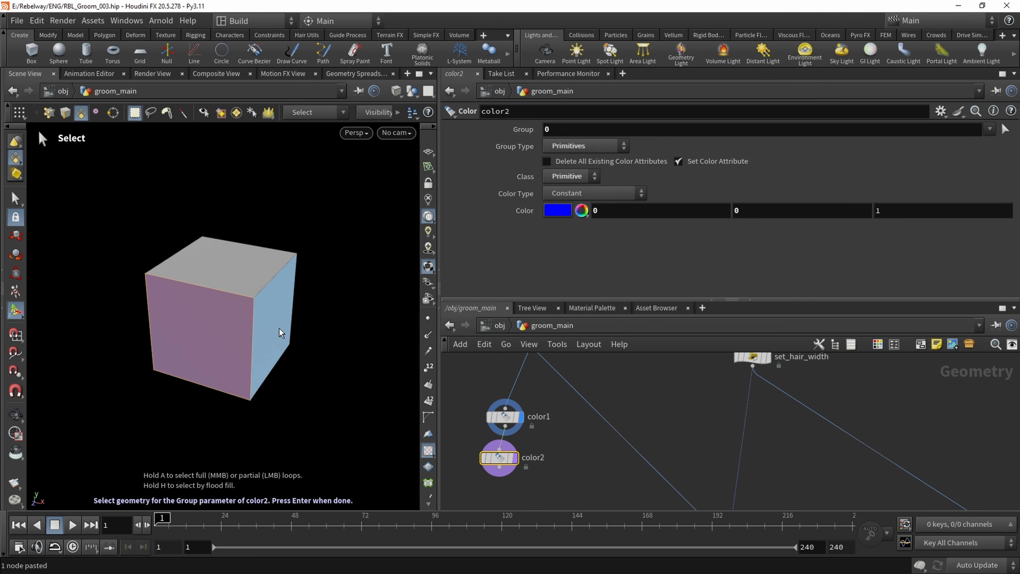
pyautogui.click(283, 334)
pyautogui.write('1')
pyautogui.press('Tab')
pyautogui.press('Tab')
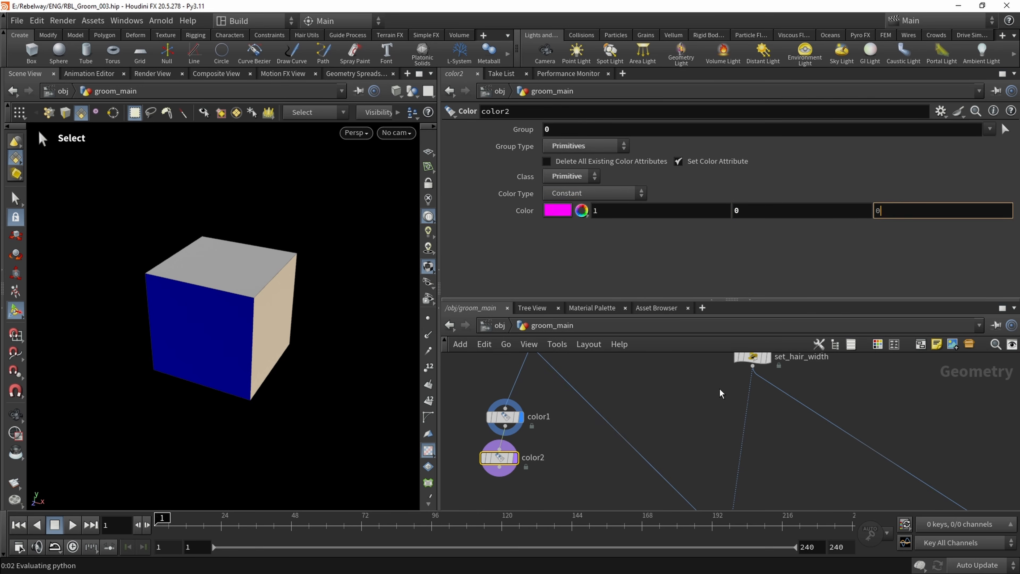
pyautogui.write('0')
pyautogui.press('Return')
# Display color2 and assign its group to the box's right-hand side face, primitive 4
pyautogui.click(515, 458)
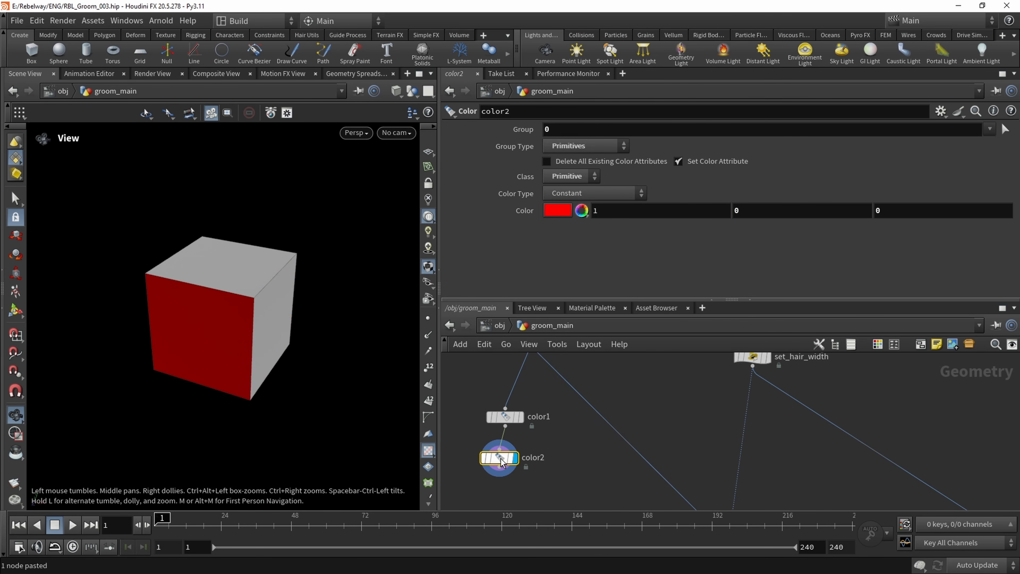
pyautogui.click(1003, 133)
pyautogui.click(288, 304)
pyautogui.press('Return')
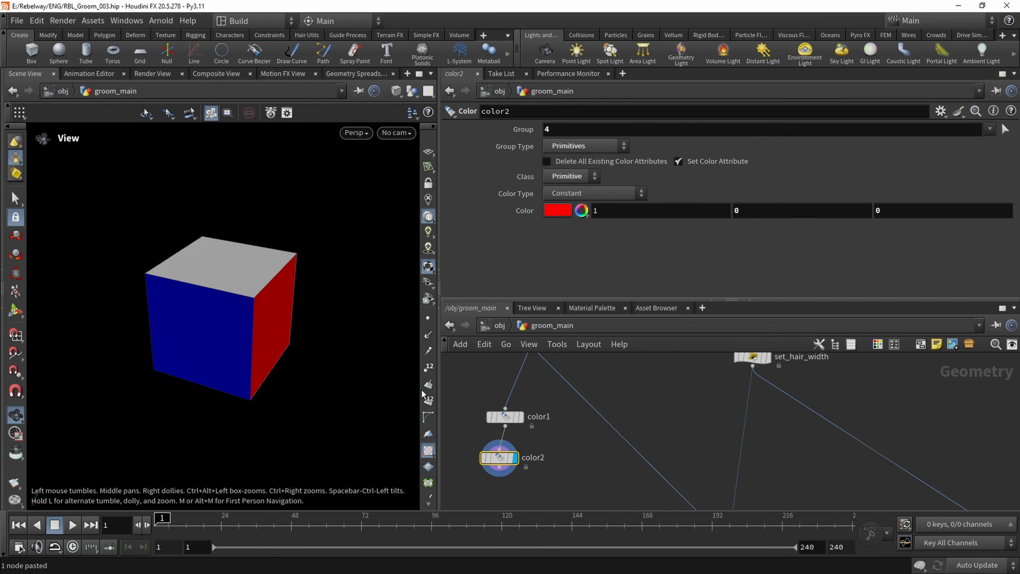
# Duplicate color2, wire the copy below it, and align it in the node chain
pyautogui.moveTo(560, 461); pyautogui.dragTo(578, 395, button='middle')
pyautogui.moveTo(473, 371); pyautogui.dragTo(473, 370)
pyautogui.hotkey('ctrl', 'c')
pyautogui.hotkey('ctrl', 'v')
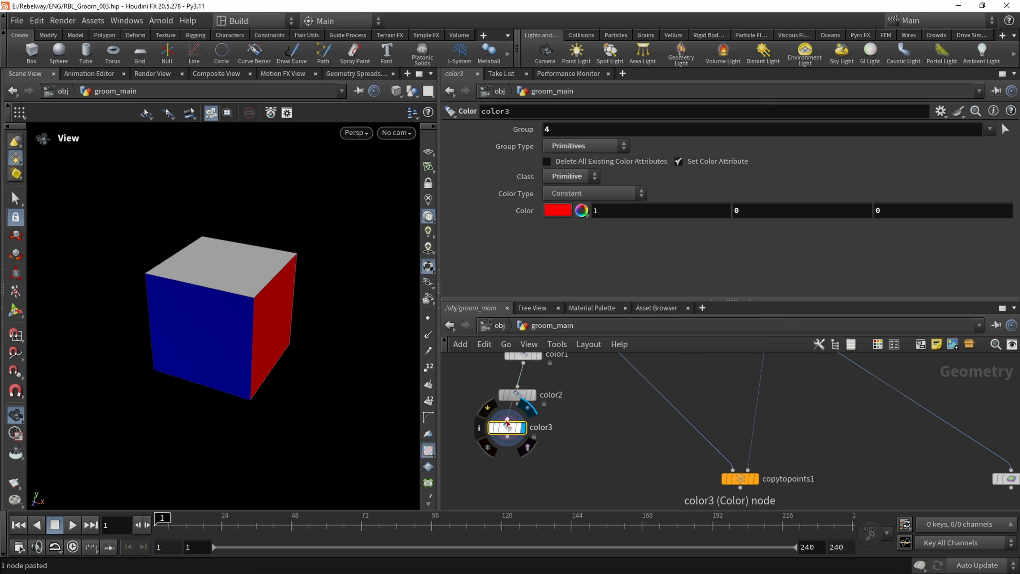
pyautogui.moveTo(517, 403); pyautogui.dragTo(506, 419)
pyautogui.moveTo(506, 428); pyautogui.dragTo(517, 434)
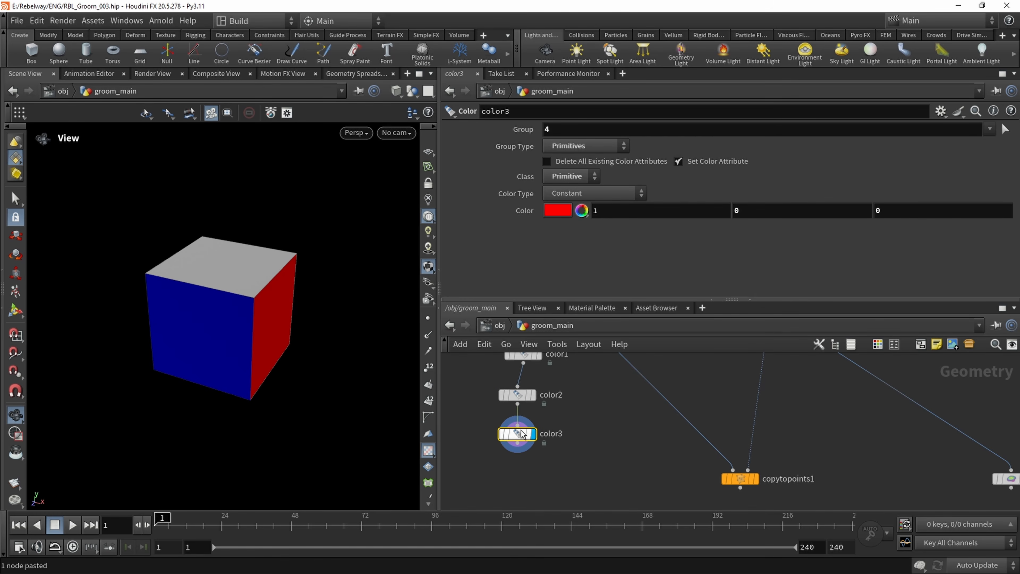
# Set color3's color to green with 0, 1, 0 and assign it to the box's top face, primitive 2
pyautogui.moveTo(584, 209); pyautogui.dragTo(581, 210)
pyautogui.write('0')
pyautogui.moveTo(765, 212); pyautogui.dragTo(730, 211)
pyautogui.write('1')
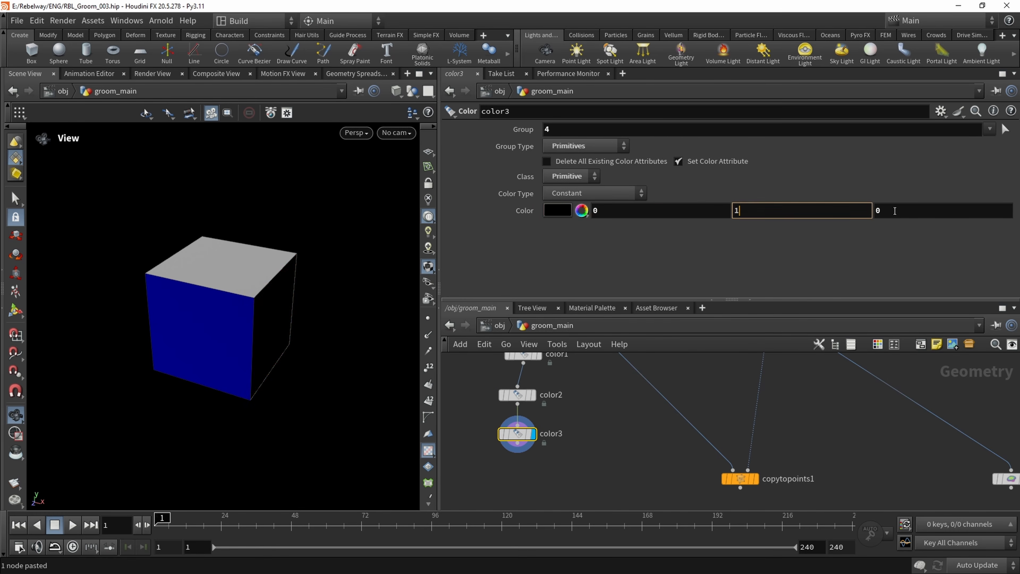
pyautogui.click(894, 212)
pyautogui.click(1004, 130)
pyautogui.click(251, 262)
pyautogui.press('Return')
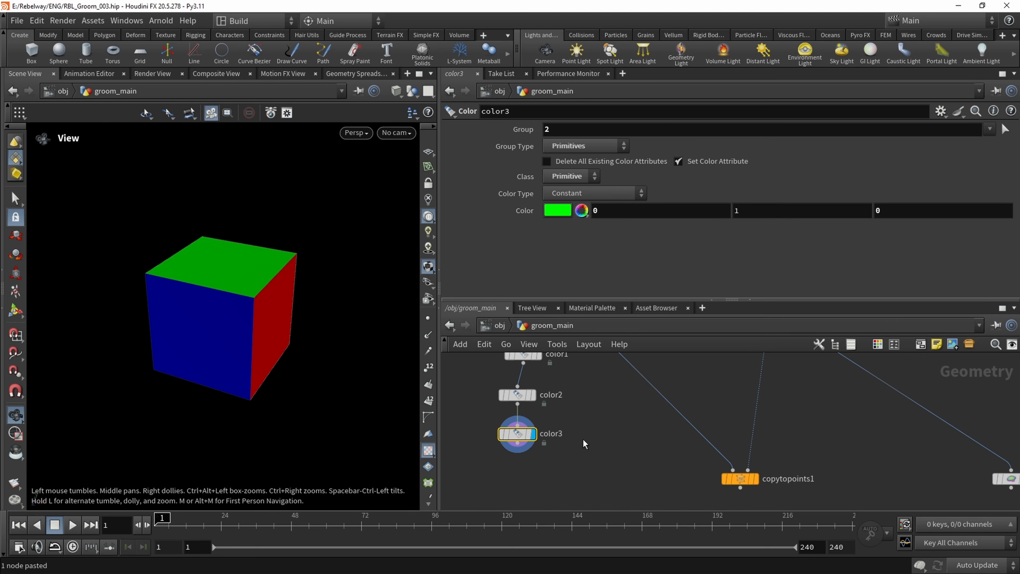
# Connect color3 to the first input of copytopoints1 in place of box1 and display copytopoints1
pyautogui.moveTo(250, 262); pyautogui.dragTo(140, 337)
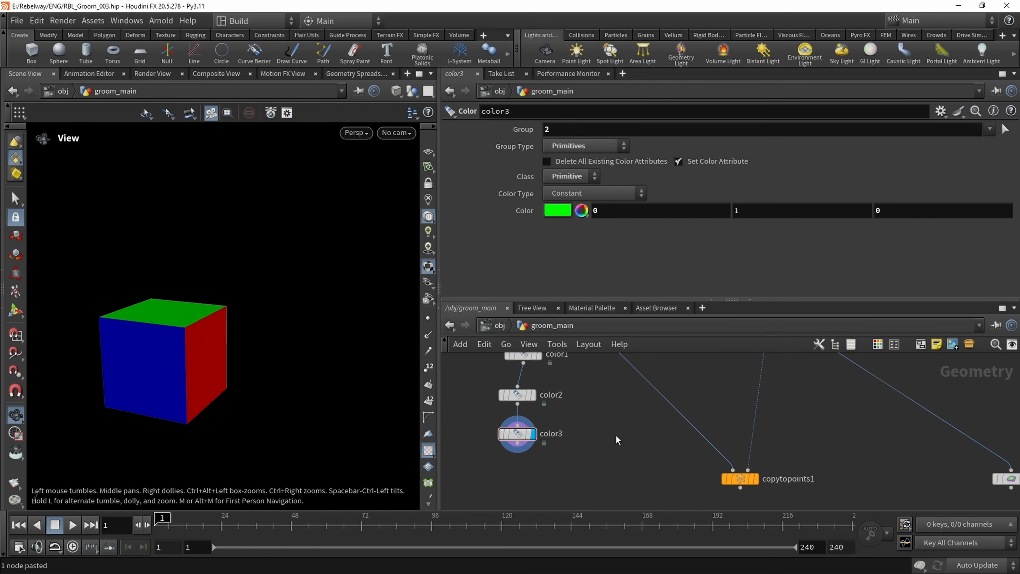
pyautogui.press('h')
pyautogui.moveTo(552, 375); pyautogui.dragTo(534, 397)
pyautogui.scroll(2, 537, 436)
pyautogui.moveTo(535, 466); pyautogui.dragTo(528, 440, button='middle')
pyautogui.click(719, 490)
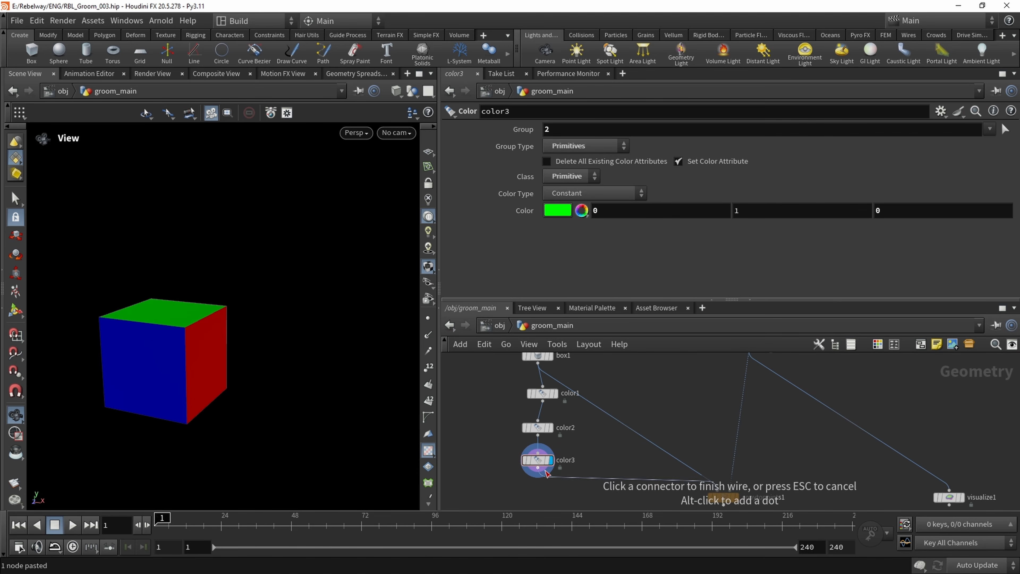
pyautogui.click(537, 468)
pyautogui.moveTo(703, 496); pyautogui.dragTo(667, 456, button='middle')
pyautogui.click(703, 458)
pyautogui.click(689, 459)
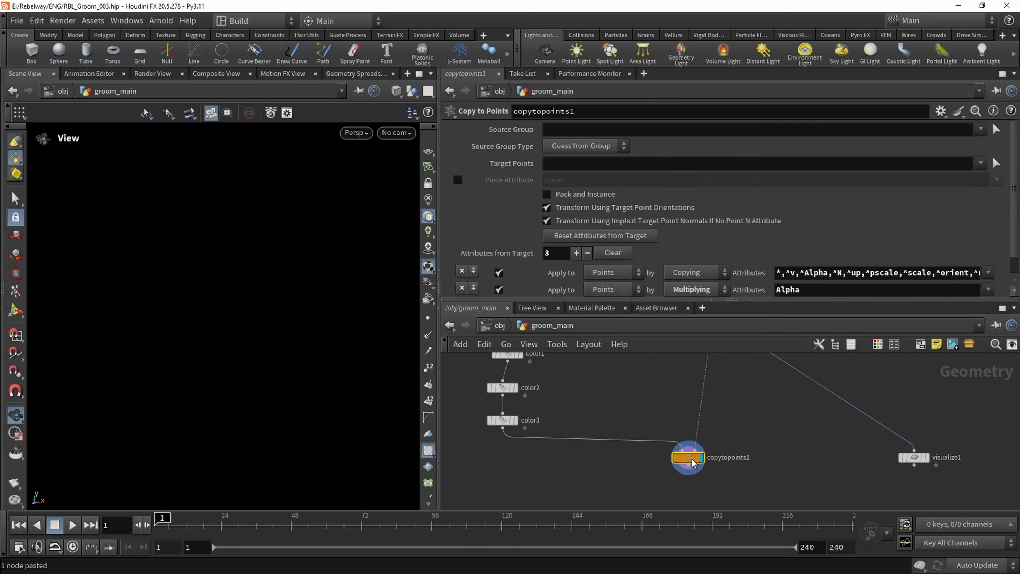
# Inspect the colored boxes' orientation around the head and switch the viewport shading to Flat Shaded
pyautogui.hotkey('space', 'g')
pyautogui.moveTo(235, 300); pyautogui.dragTo(198, 311)
pyautogui.moveTo(198, 310); pyautogui.dragTo(351, 365, button='right')
pyautogui.moveTo(351, 365); pyautogui.dragTo(205, 319)
pyautogui.moveTo(212, 321); pyautogui.dragTo(345, 314, button='middle')
pyautogui.moveTo(288, 291); pyautogui.dragTo(160, 268, button='right')
pyautogui.moveTo(160, 268)
pyautogui.mouseDown()
pyautogui.moveTo(193, 259)
pyautogui.moveTo(178, 265)
pyautogui.mouseUp()
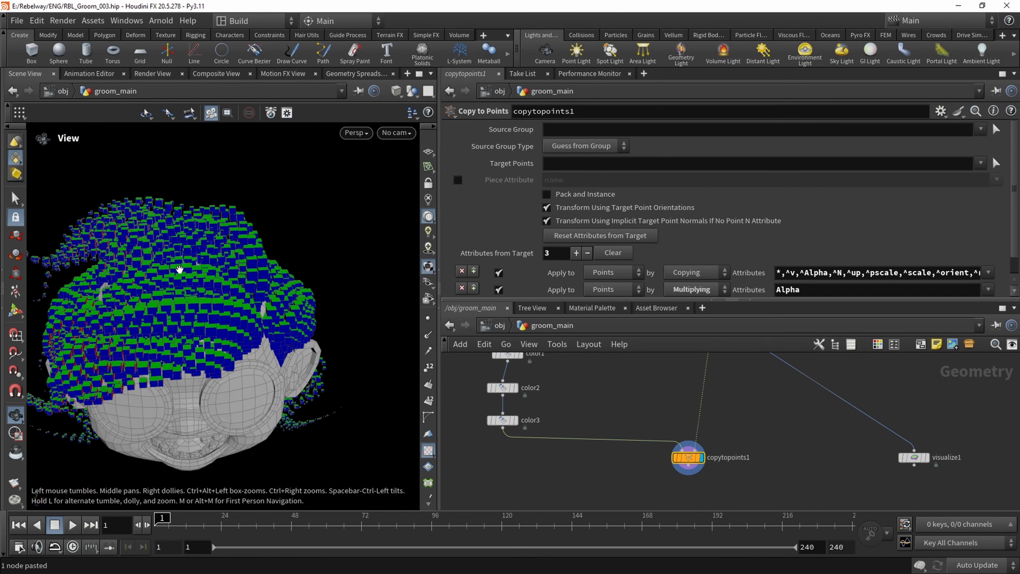
pyautogui.moveTo(201, 313); pyautogui.dragTo(211, 276)
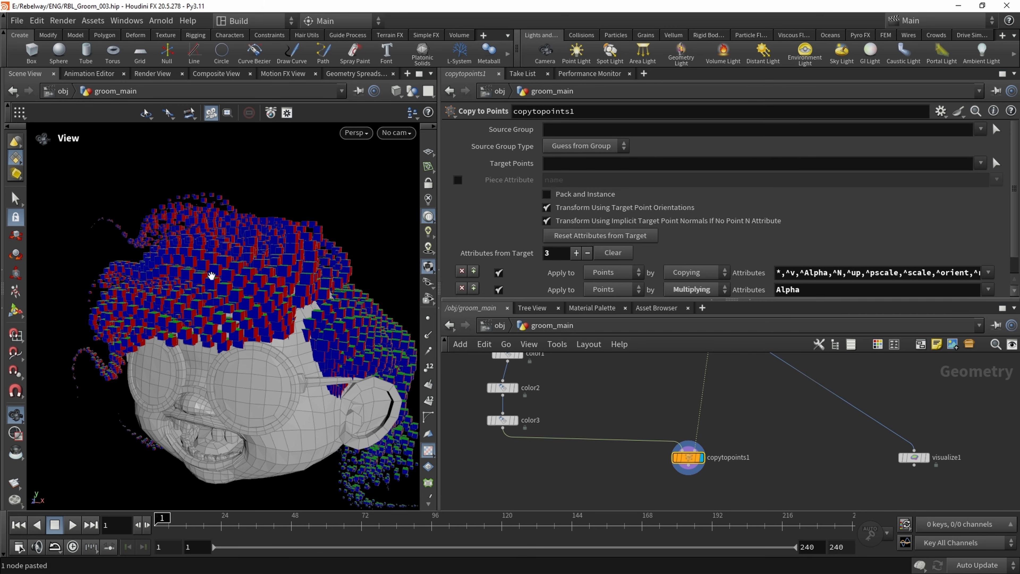
pyautogui.click(364, 97)
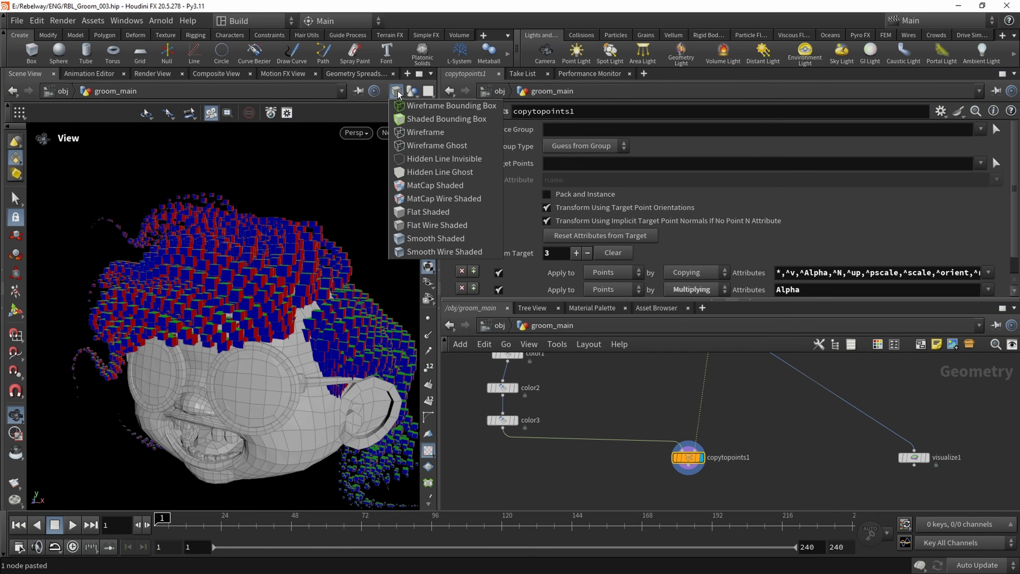
pyautogui.click(413, 213)
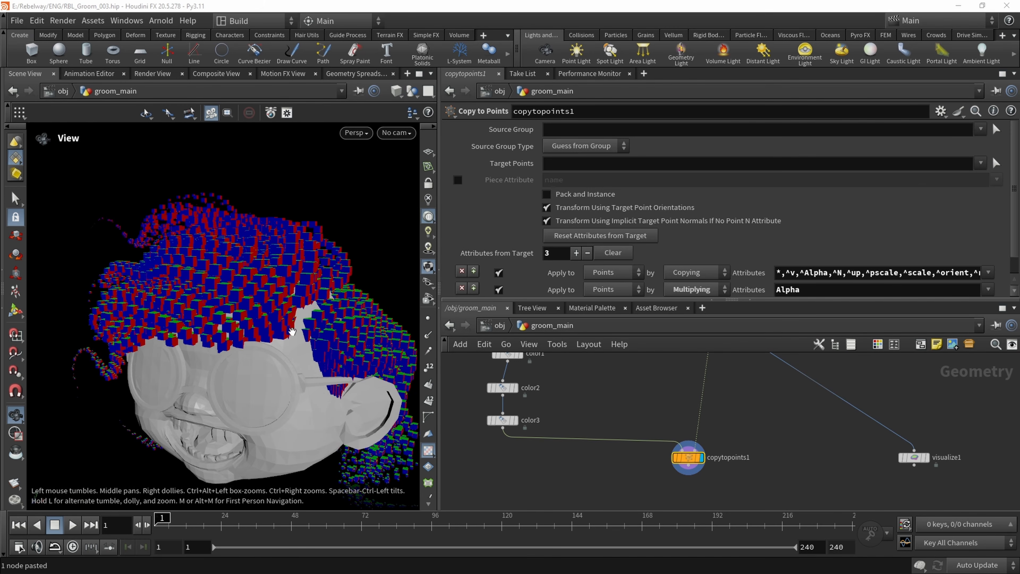
# Display the set_hair_width curves and examine their points with point display temporarily enabled
pyautogui.moveTo(683, 389); pyautogui.dragTo(608, 470, button='middle')
pyautogui.scroll(1, 608, 470)
pyautogui.click(662, 385)
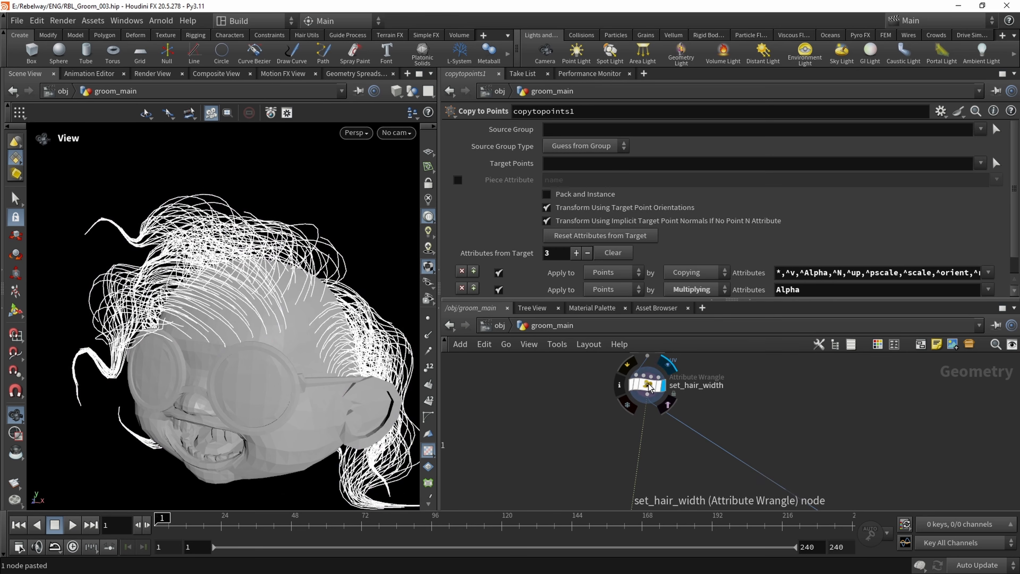
pyautogui.click(648, 384)
pyautogui.click(428, 318)
pyautogui.scroll(3, 225, 291)
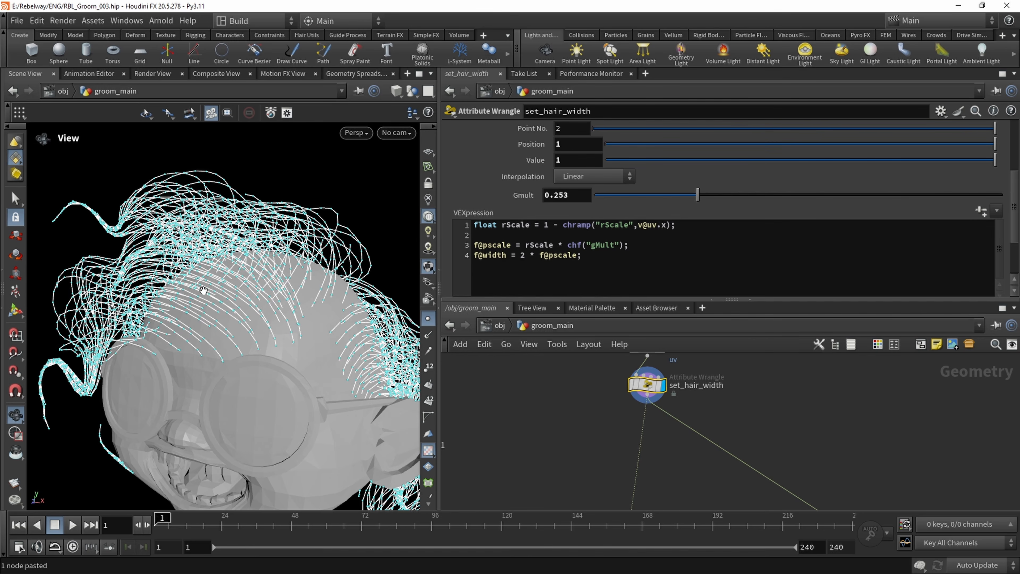
pyautogui.click(428, 318)
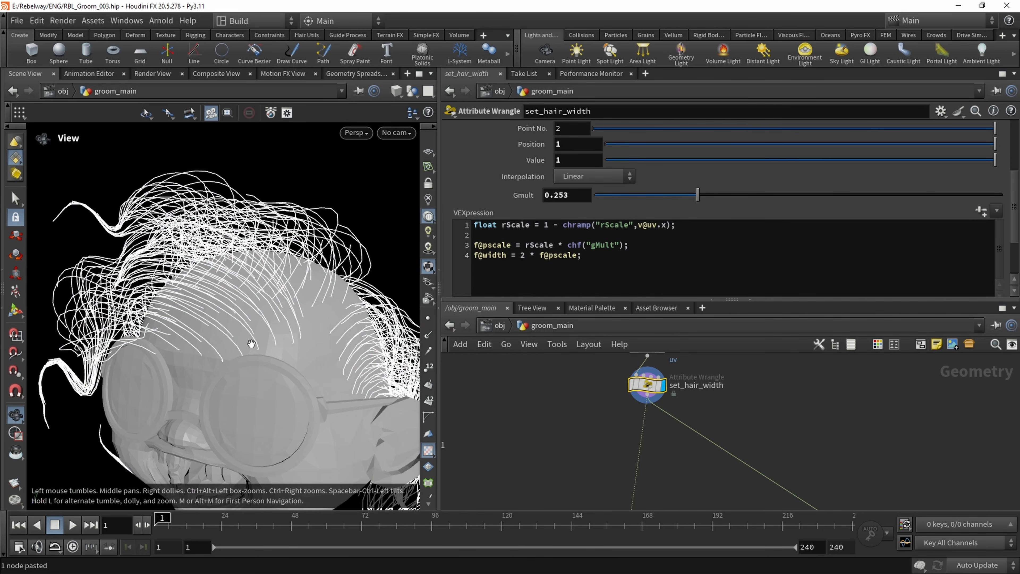
# Insert a PolyFrame node after set_hair_width, ahead of the branch to copytopoints1 and visualize1, and display it
pyautogui.scroll(-3, 607, 414)
pyautogui.moveTo(598, 425); pyautogui.dragTo(578, 376, button='middle')
pyautogui.keyDown('alt'); pyautogui.moveTo(650, 380); pyautogui.dragTo(609, 420); pyautogui.keyUp('alt')
pyautogui.moveTo(577, 378); pyautogui.dragTo(565, 434, button='middle')
pyautogui.press('Tab')
pyautogui.write('poly')
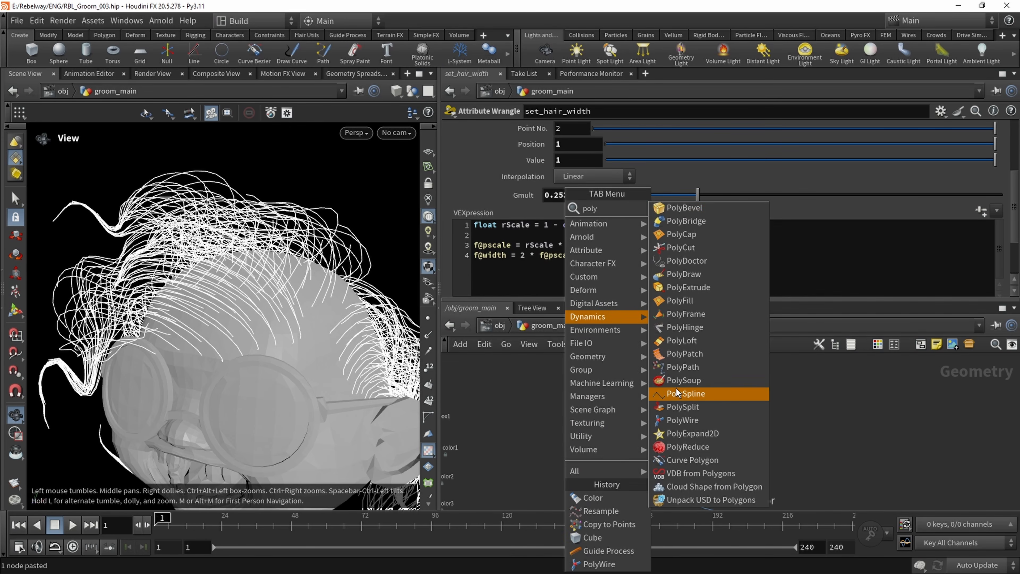
pyautogui.click(683, 313)
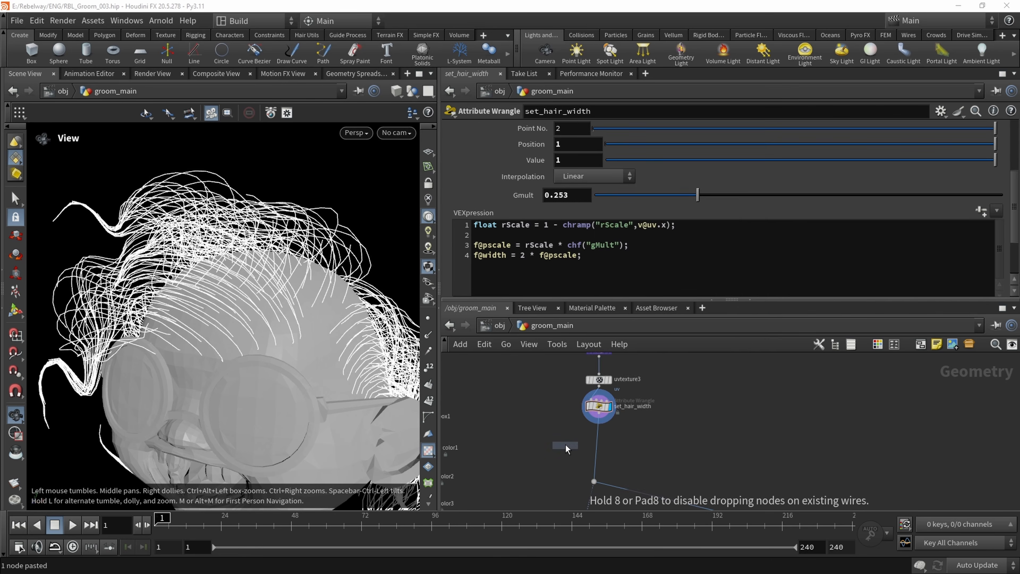
pyautogui.click(558, 448)
pyautogui.moveTo(555, 449); pyautogui.dragTo(604, 448)
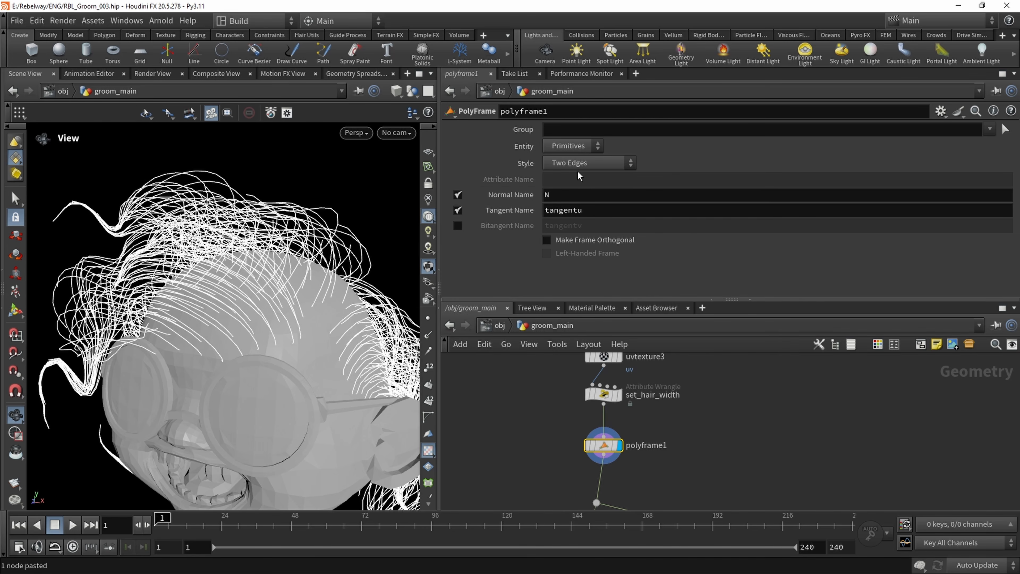
# Set polyframe1's entity to Points and tidy its position beneath set_hair_width
pyautogui.click(573, 145)
pyautogui.click(568, 139)
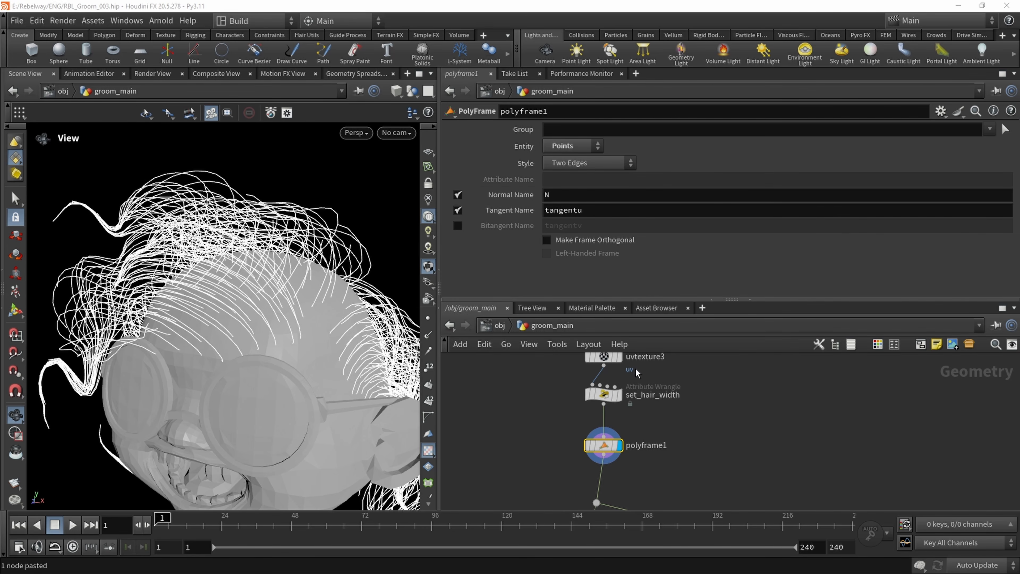
pyautogui.moveTo(689, 445); pyautogui.dragTo(659, 424, button='middle')
pyautogui.moveTo(575, 424); pyautogui.dragTo(568, 410)
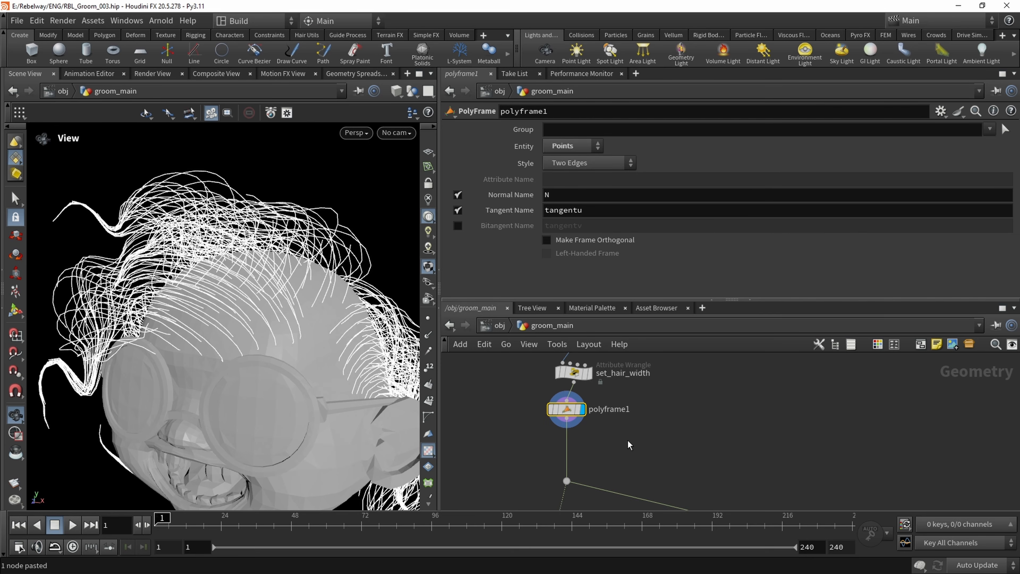
# Add a Visualize node on a side branch from polyframe1's output and display it
pyautogui.moveTo(627, 439); pyautogui.dragTo(595, 416, button='middle')
pyautogui.press('Tab')
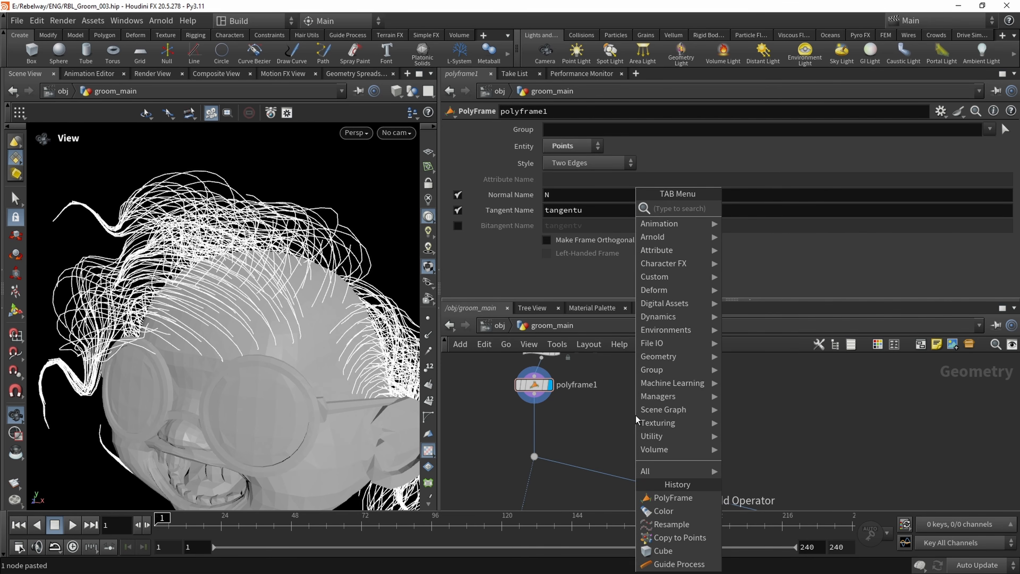
pyautogui.write('av')
pyautogui.press('Return')
pyautogui.scroll(2, 635, 416)
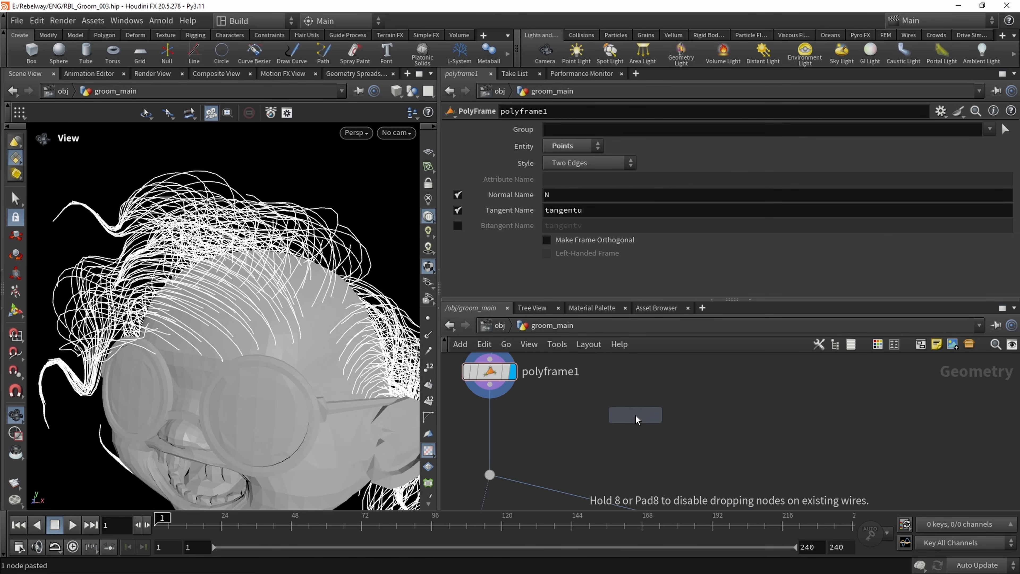
pyautogui.click(635, 415)
pyautogui.click(635, 402)
pyautogui.click(490, 384)
pyautogui.click(659, 415)
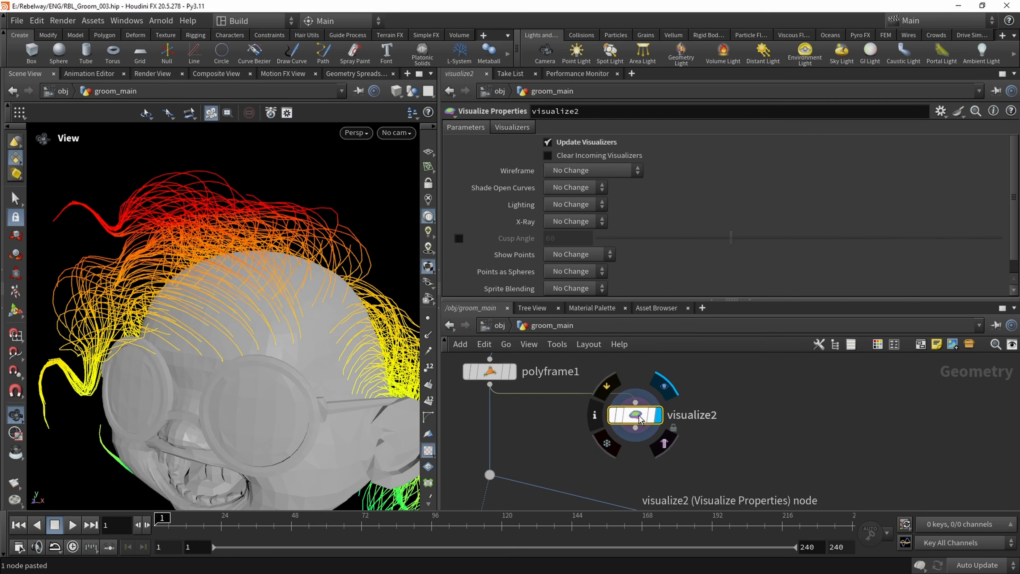
# Change visualize2's visualizer to a Marker with the Vector style
pyautogui.scroll(-1, 671, 468)
pyautogui.scroll(-1, 702, 257)
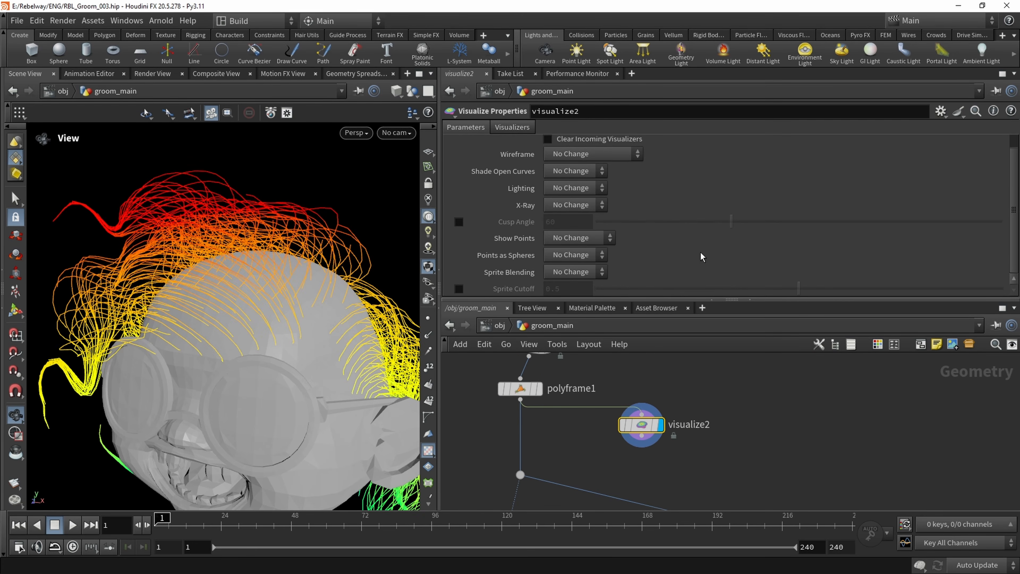
pyautogui.click(520, 132)
pyautogui.click(582, 216)
pyautogui.click(558, 226)
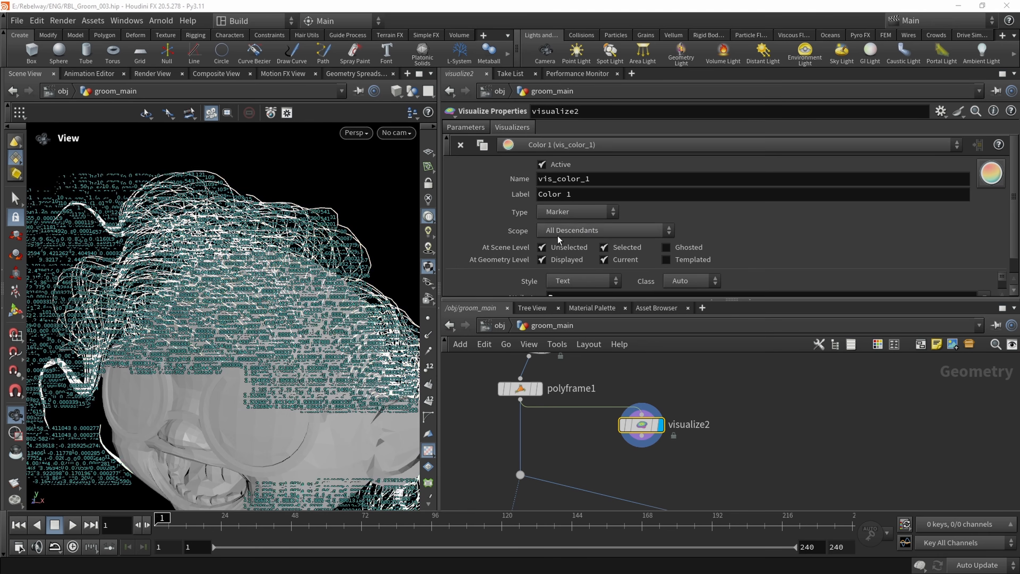
pyautogui.scroll(-1, 524, 265)
pyautogui.click(574, 277)
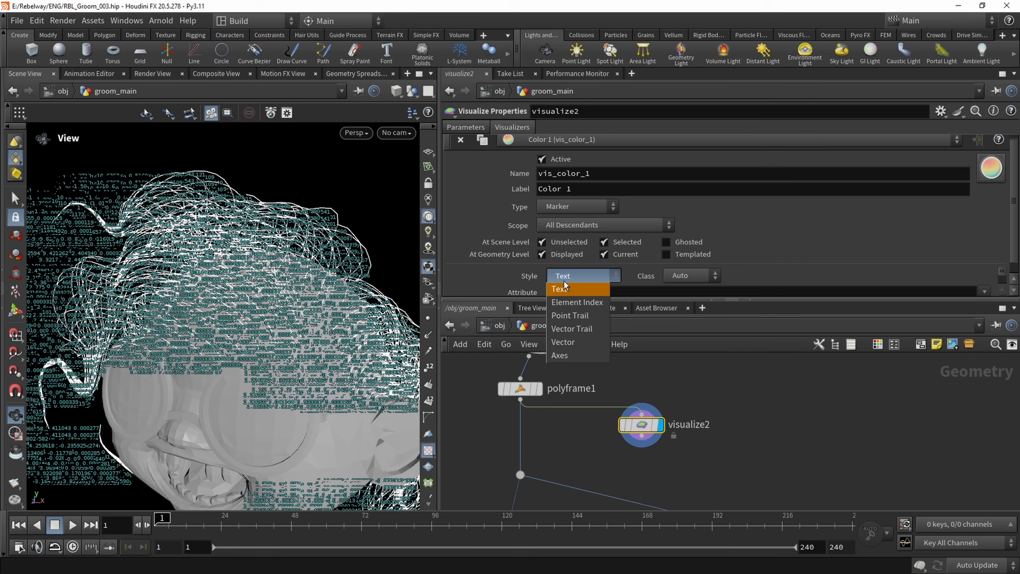
pyautogui.click(580, 342)
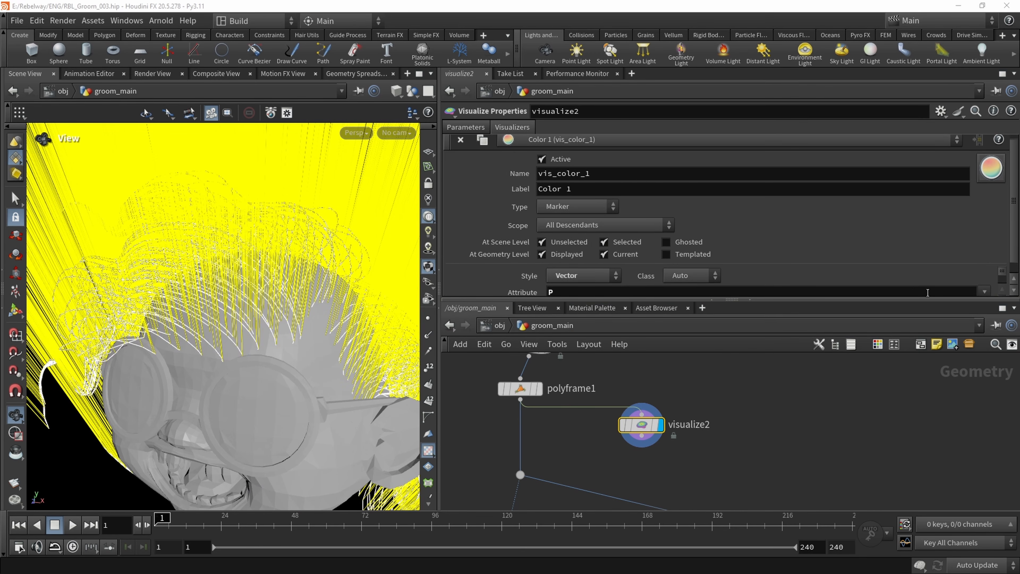
# Set visualize2's marker attribute to tangentu and view the vectors on the hair curves
pyautogui.moveTo(912, 300); pyautogui.dragTo(911, 356)
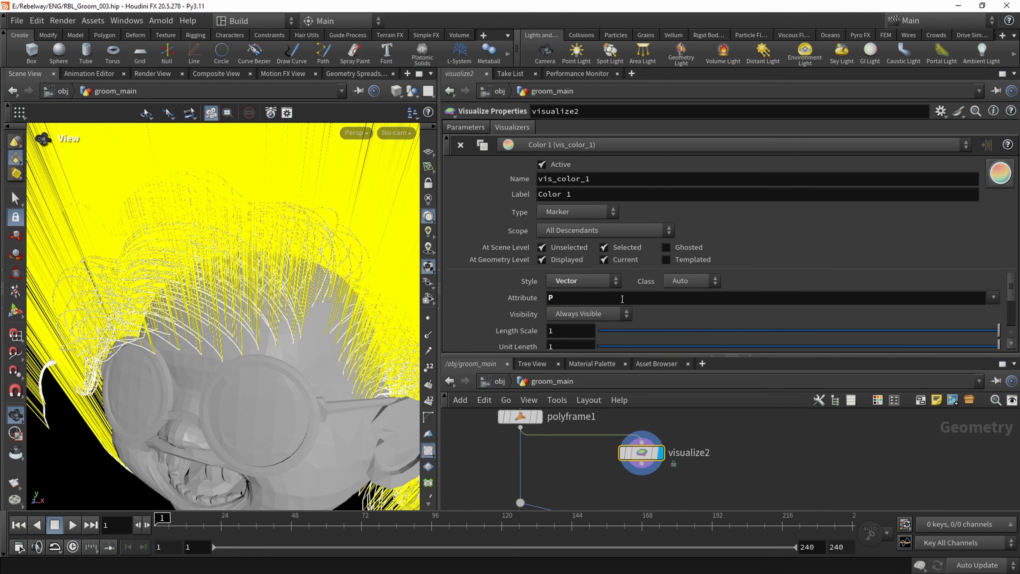
pyautogui.click(550, 297)
pyautogui.write('tangentu')
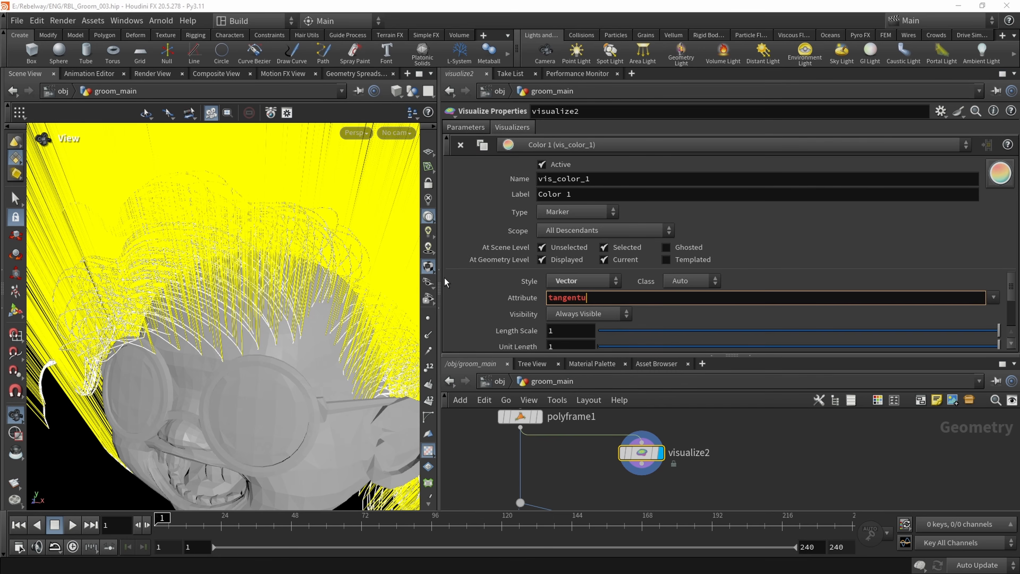
pyautogui.press('Return')
pyautogui.moveTo(185, 236); pyautogui.dragTo(153, 288)
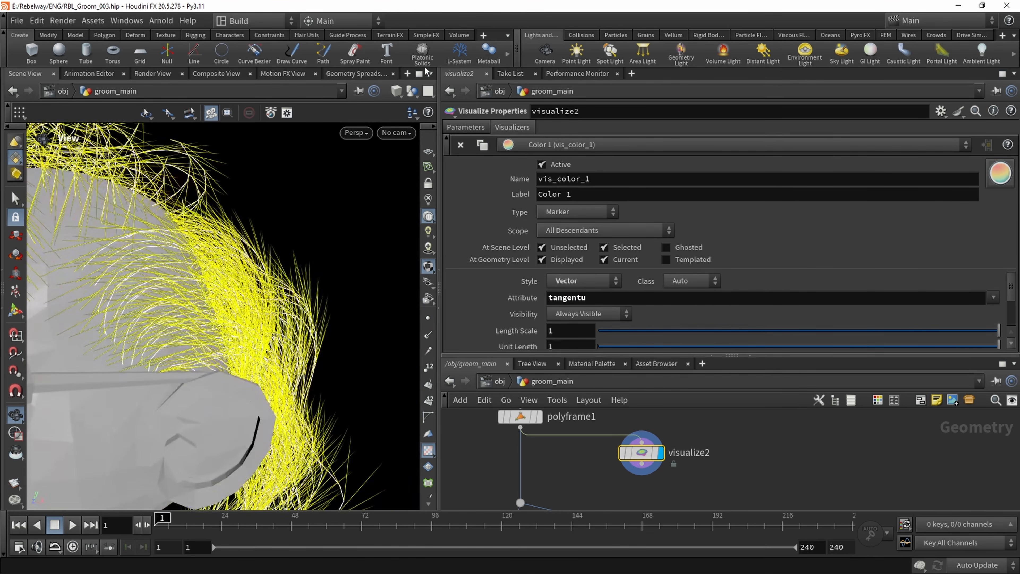
# Hide the other objects in the viewport so only the groom with its tangent vectors is displayed
pyautogui.click(413, 91)
pyautogui.click(457, 132)
pyautogui.moveTo(208, 257); pyautogui.dragTo(196, 268)
pyautogui.moveTo(196, 267); pyautogui.dragTo(202, 284, button='right')
pyautogui.moveTo(716, 429); pyautogui.dragTo(670, 455, button='middle')
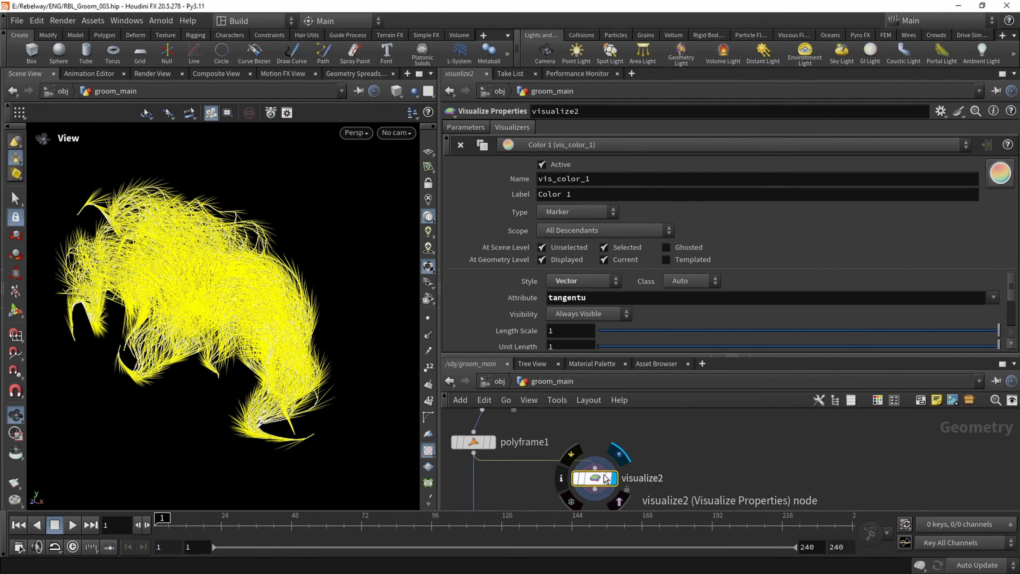
# Insert a Delete node between polyframe1 and visualize2
pyautogui.moveTo(598, 477); pyautogui.dragTo(670, 494)
pyautogui.click(703, 452)
pyautogui.press('Tab')
pyautogui.write('de')
pyautogui.press('Return')
pyautogui.click(606, 466)
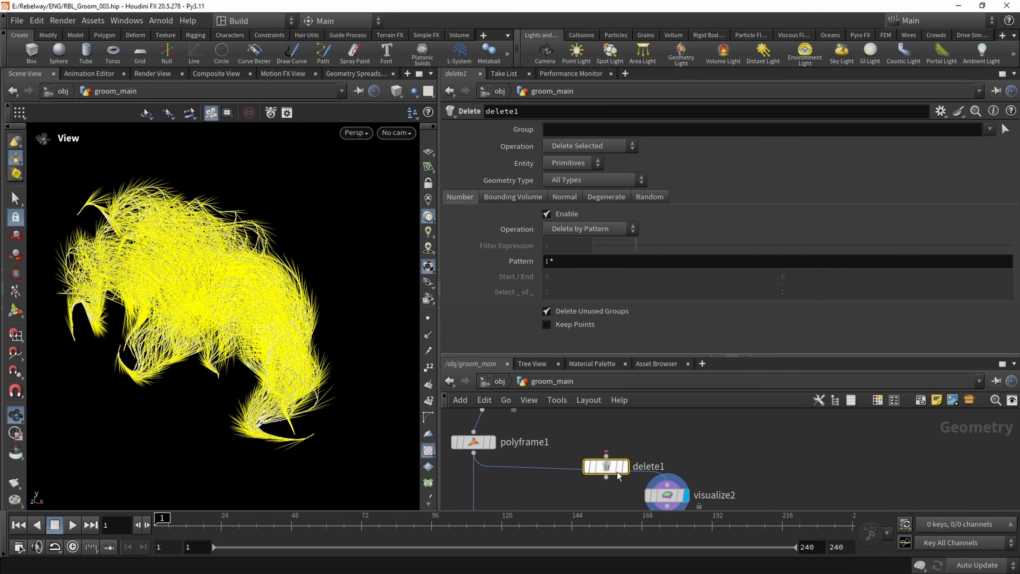
pyautogui.moveTo(610, 471); pyautogui.dragTo(663, 482)
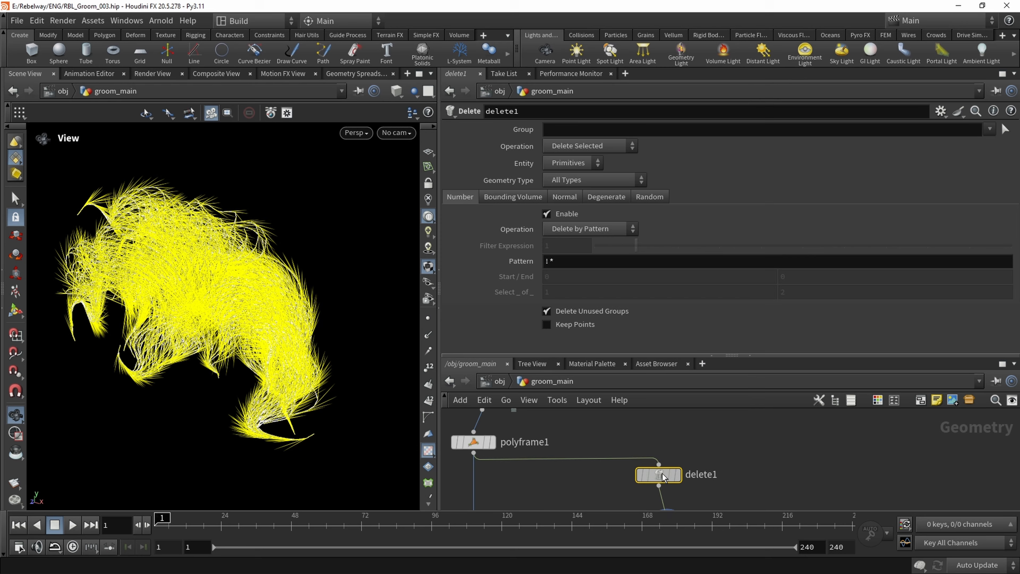
# Set delete1's group to 0 with Delete Non-Selected, display it and frame the remaining curve
pyautogui.click(587, 129)
pyautogui.write('0')
pyautogui.press('Return')
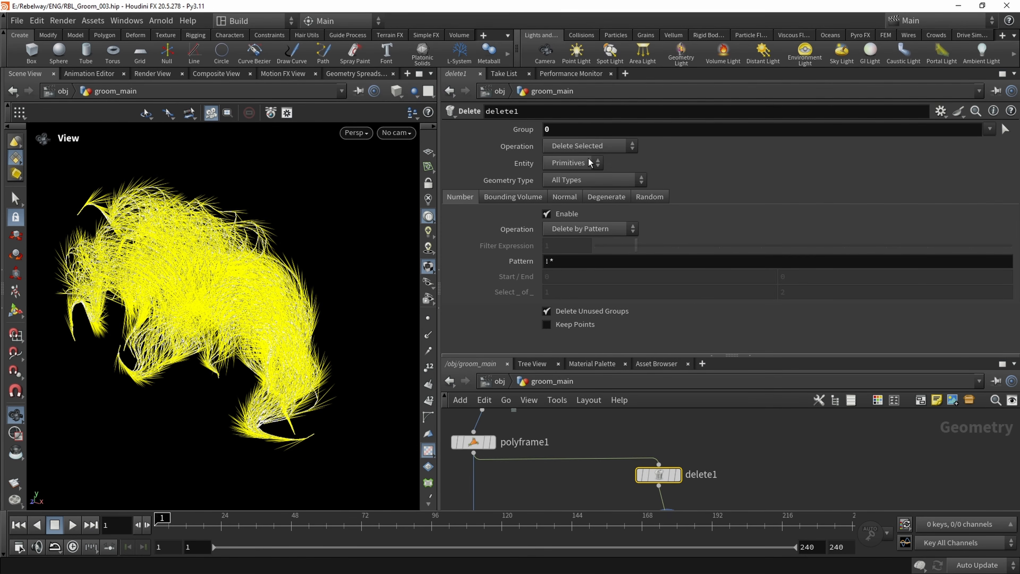
pyautogui.click(678, 474)
pyautogui.click(594, 146)
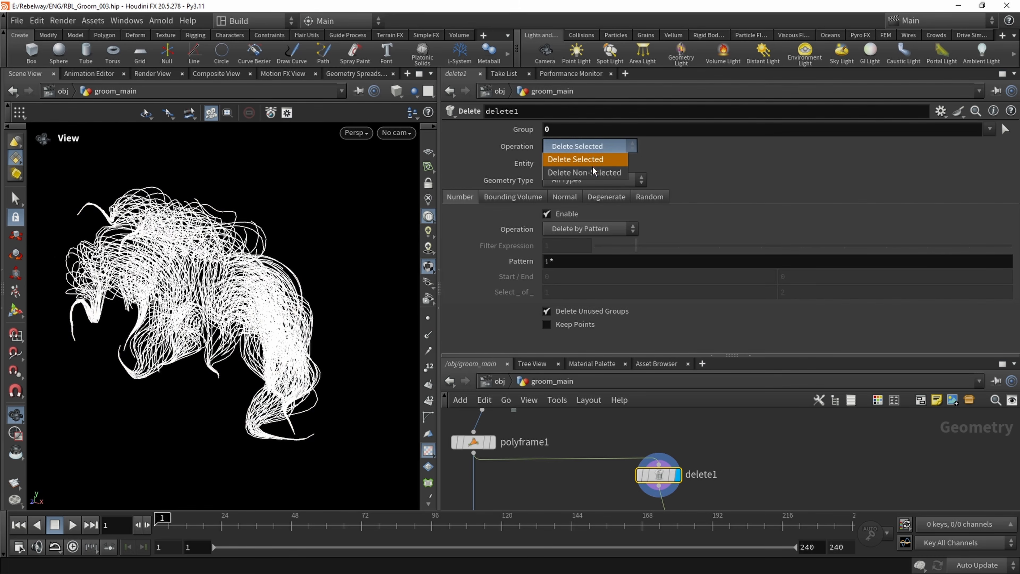
pyautogui.click(592, 160)
pyautogui.hotkey('space', 'f')
pyautogui.moveTo(293, 292)
pyautogui.mouseDown()
pyautogui.moveTo(152, 287)
pyautogui.moveTo(289, 290)
pyautogui.mouseUp()
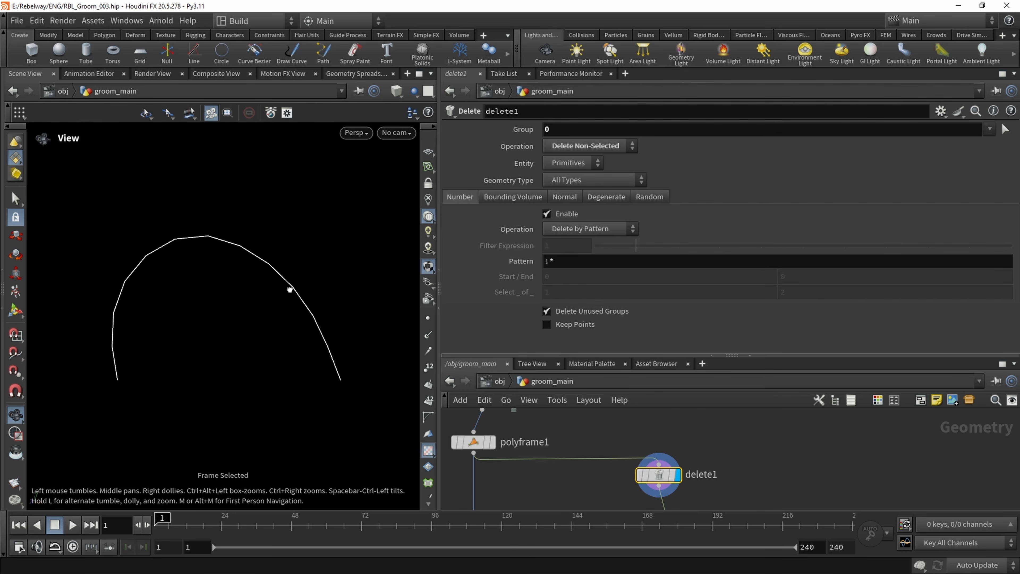
# Display visualize2 and examine the direction of the tangentu vectors along the single curve
pyautogui.moveTo(739, 486); pyautogui.dragTo(689, 412, button='middle')
pyautogui.scroll(-1, 689, 413)
pyautogui.click(644, 449)
pyautogui.click(630, 450)
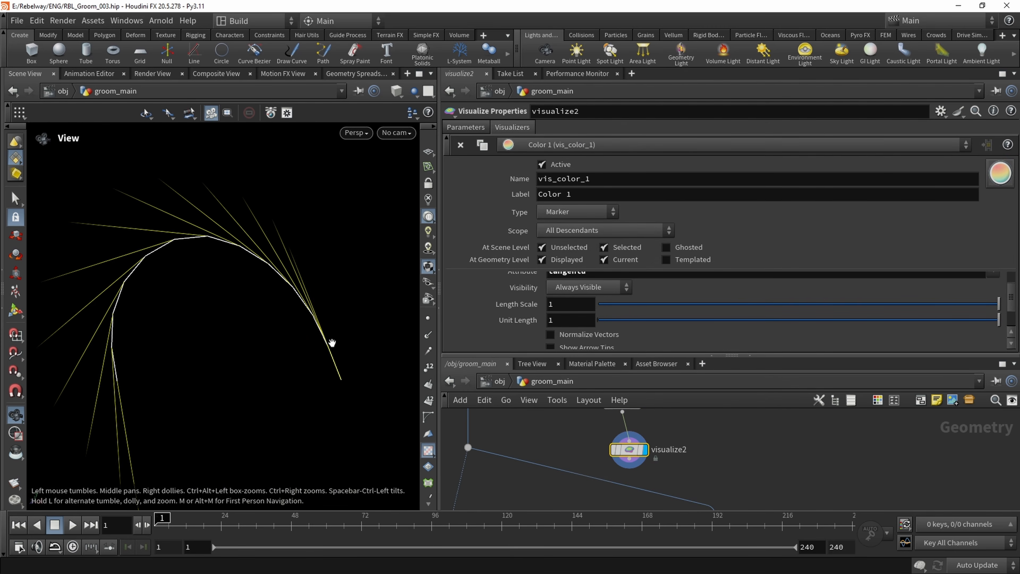
pyautogui.moveTo(333, 345); pyautogui.dragTo(321, 386)
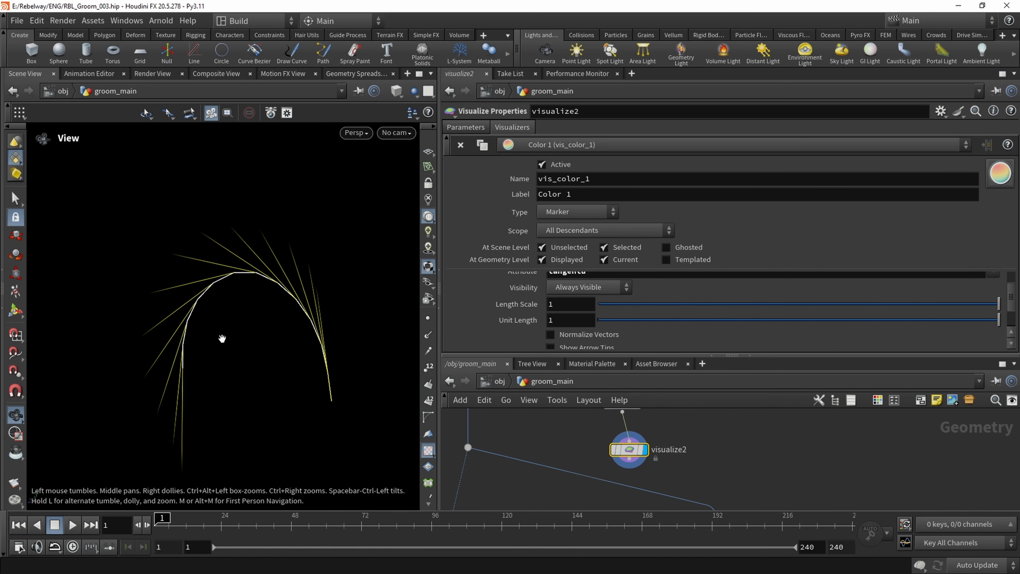
pyautogui.moveTo(222, 338); pyautogui.dragTo(208, 296)
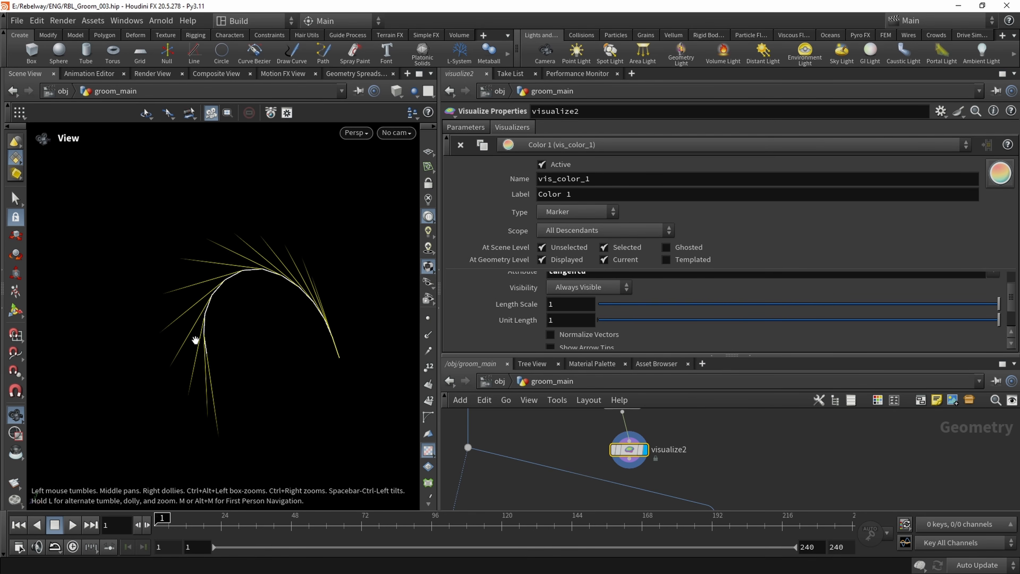
# Display copytopoints1 to bring the colored boxes back into the viewport
pyautogui.moveTo(545, 431); pyautogui.dragTo(625, 440, button='middle')
pyautogui.scroll(-2, 624, 440)
pyautogui.scroll(-2, 621, 440)
pyautogui.scroll(2, 603, 486)
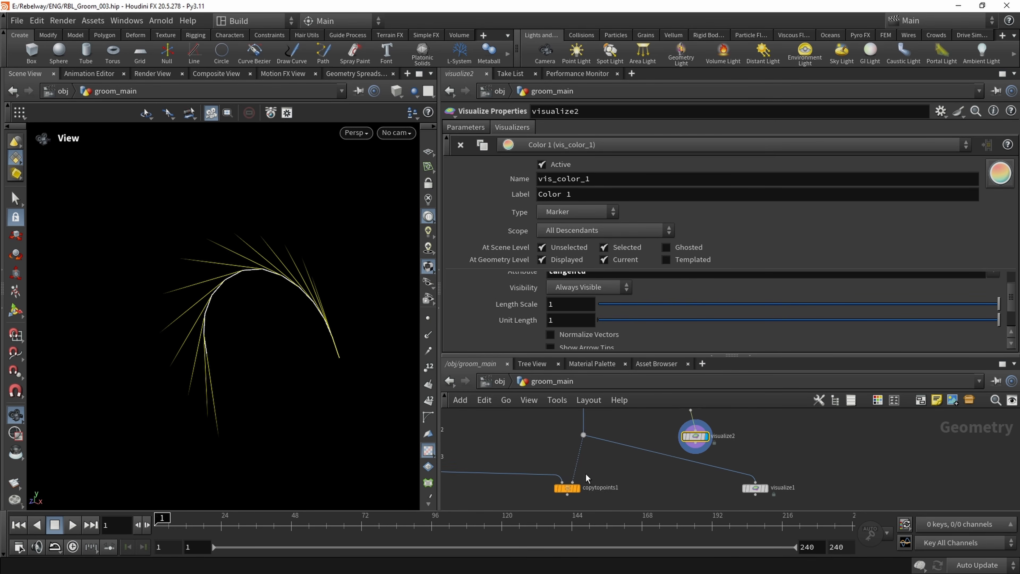
pyautogui.moveTo(578, 489); pyautogui.dragTo(581, 469, button='middle')
pyautogui.click(582, 469)
pyautogui.moveTo(270, 353); pyautogui.dragTo(34, 316, button='right')
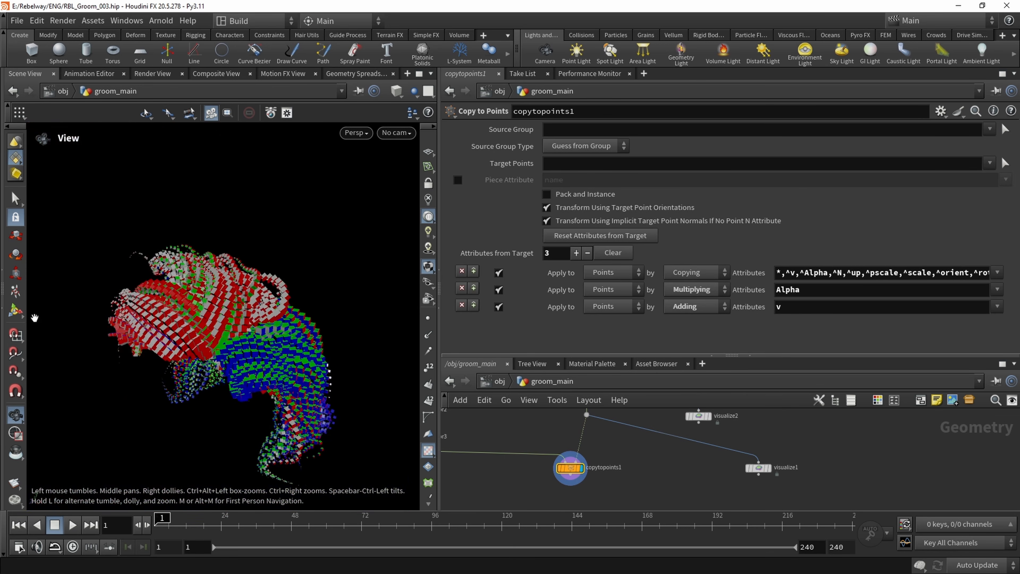
# Examine how the colored boxes are oriented along the strands from several sides of the groom
pyautogui.moveTo(249, 321)
pyautogui.mouseDown(button='right')
pyautogui.moveTo(197, 317)
pyautogui.moveTo(245, 323)
pyautogui.mouseUp(button='right')
pyautogui.moveTo(245, 324); pyautogui.dragTo(219, 334)
pyautogui.moveTo(219, 334); pyautogui.dragTo(254, 339, button='middle')
pyautogui.moveTo(254, 339); pyautogui.dragTo(281, 341)
pyautogui.scroll(-1, 642, 451)
pyautogui.moveTo(638, 414); pyautogui.dragTo(636, 480, button='middle')
pyautogui.scroll(2, 618, 466)
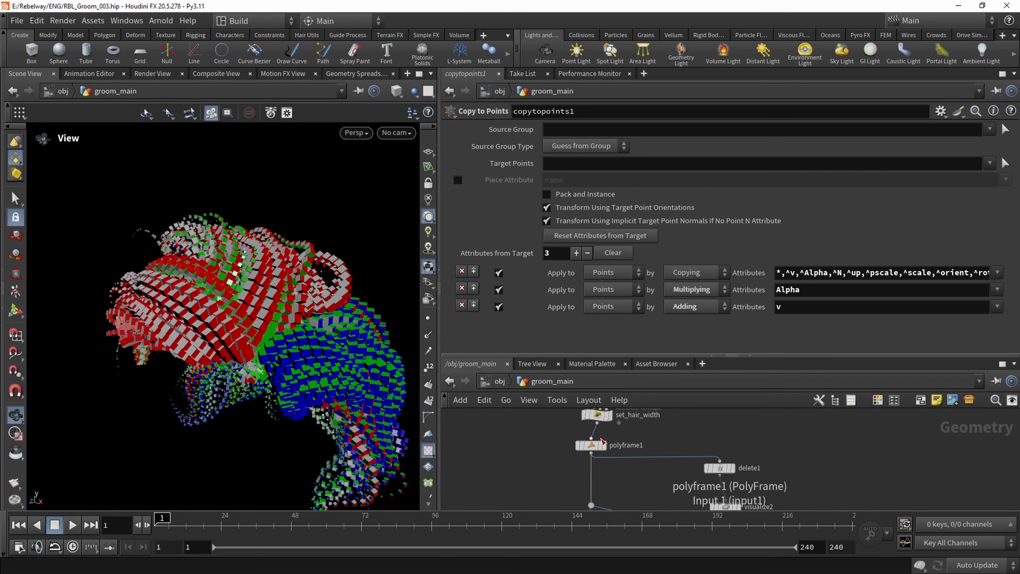
pyautogui.moveTo(277, 349); pyautogui.dragTo(257, 364)
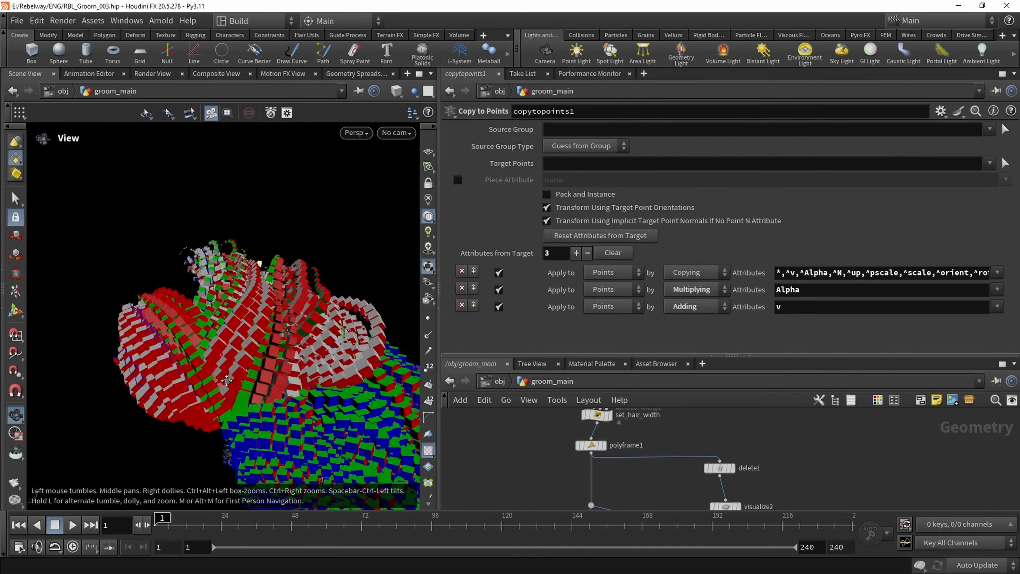
pyautogui.moveTo(257, 363); pyautogui.dragTo(280, 380, button='right')
pyautogui.moveTo(280, 380); pyautogui.dragTo(321, 361)
pyautogui.moveTo(321, 361); pyautogui.dragTo(295, 345, button='right')
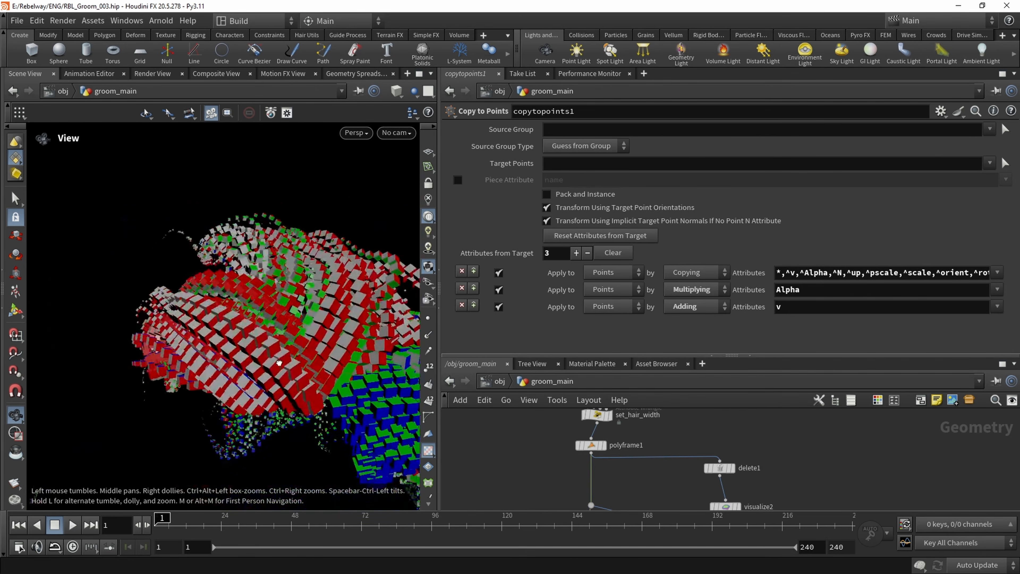
pyautogui.moveTo(295, 345); pyautogui.dragTo(320, 349)
pyautogui.moveTo(204, 386); pyautogui.dragTo(238, 348, button='middle')
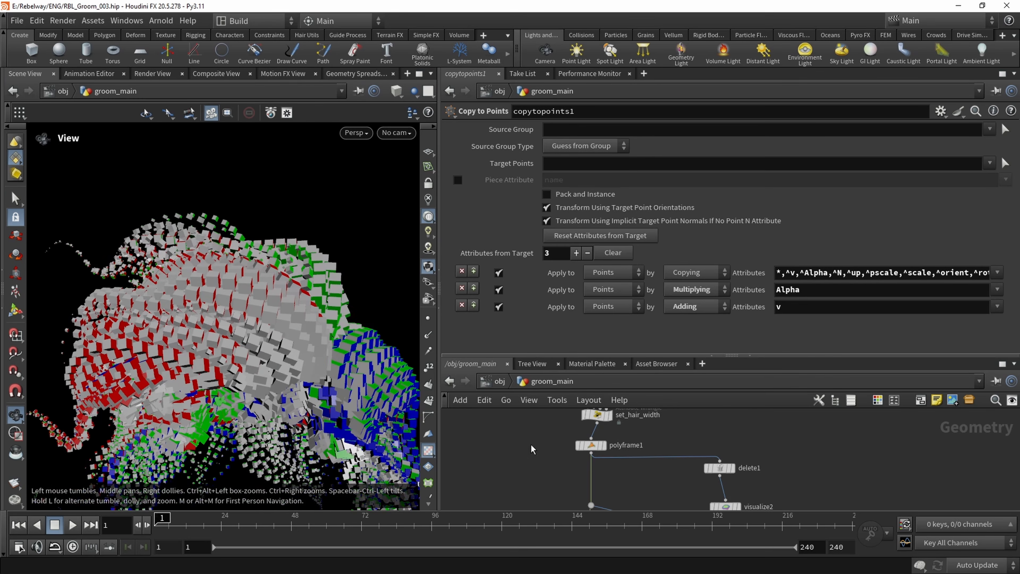
# Inspect individual boxes close up along the strands, and return to a view of the whole groom
pyautogui.moveTo(525, 469); pyautogui.dragTo(533, 418, button='middle')
pyautogui.scroll(-3, 533, 418)
pyautogui.moveTo(154, 327); pyautogui.dragTo(285, 290)
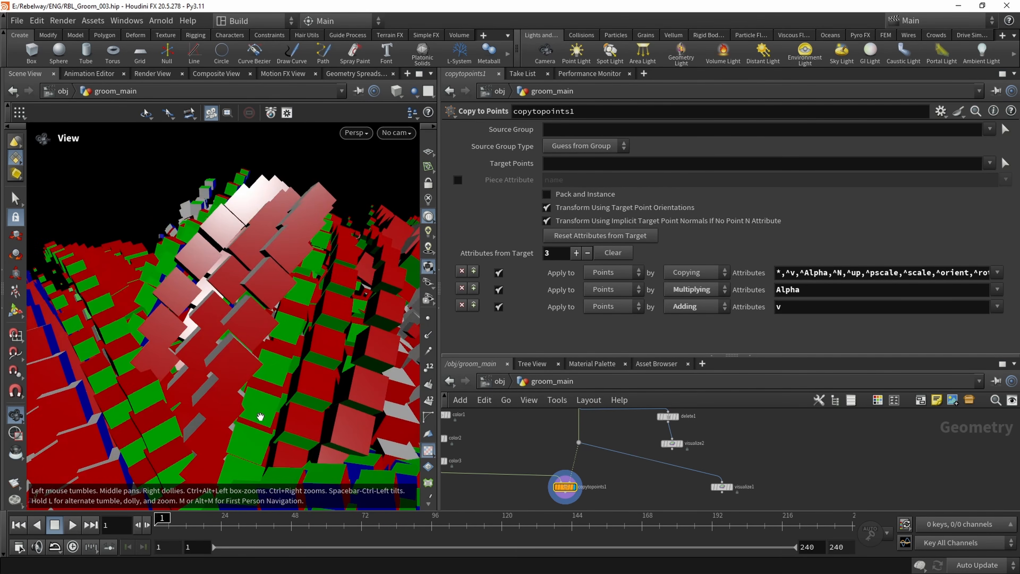
pyautogui.moveTo(261, 416); pyautogui.dragTo(213, 385)
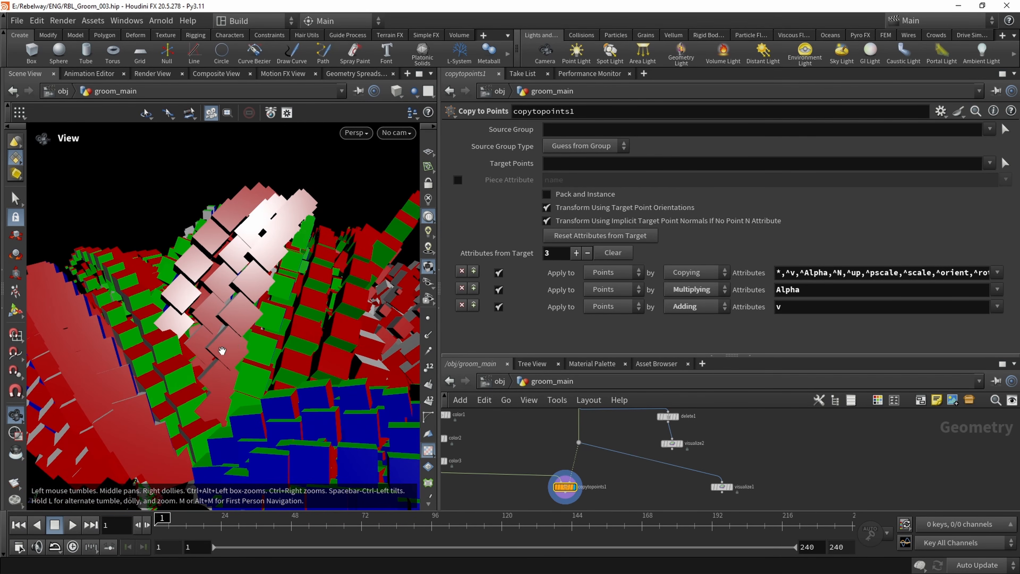
pyautogui.moveTo(267, 253); pyautogui.dragTo(195, 394)
pyautogui.moveTo(251, 259); pyautogui.dragTo(161, 246)
pyautogui.scroll(-5, 157, 245)
pyautogui.moveTo(245, 278); pyautogui.dragTo(181, 288)
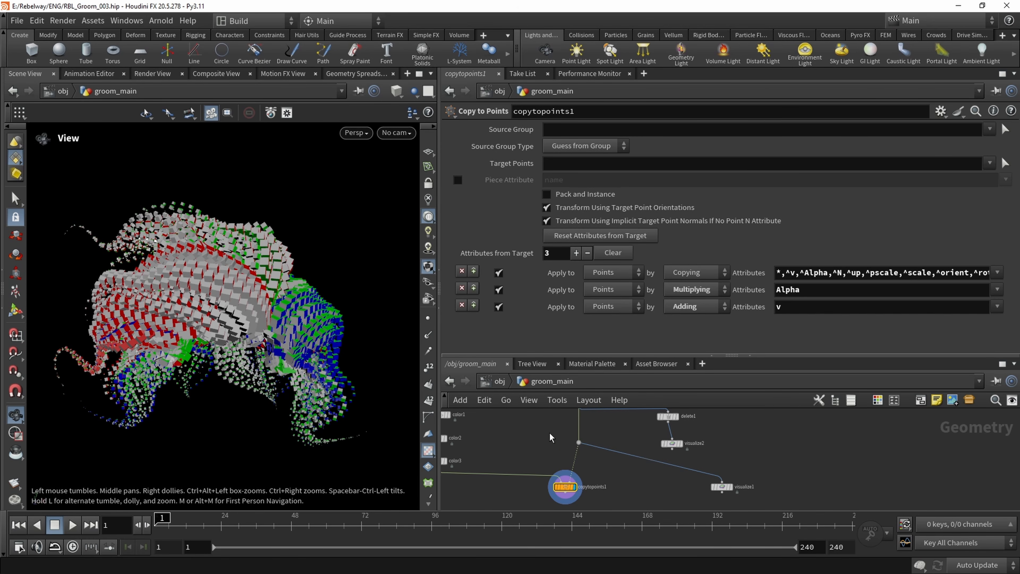
# Move the branch dot, copytopoints1 and visualize1 down to make room below polyframe1, and enlarge the network area
pyautogui.moveTo(550, 450); pyautogui.dragTo(553, 464, button='middle')
pyautogui.scroll(-2, 562, 452)
pyautogui.moveTo(550, 436); pyautogui.dragTo(591, 492)
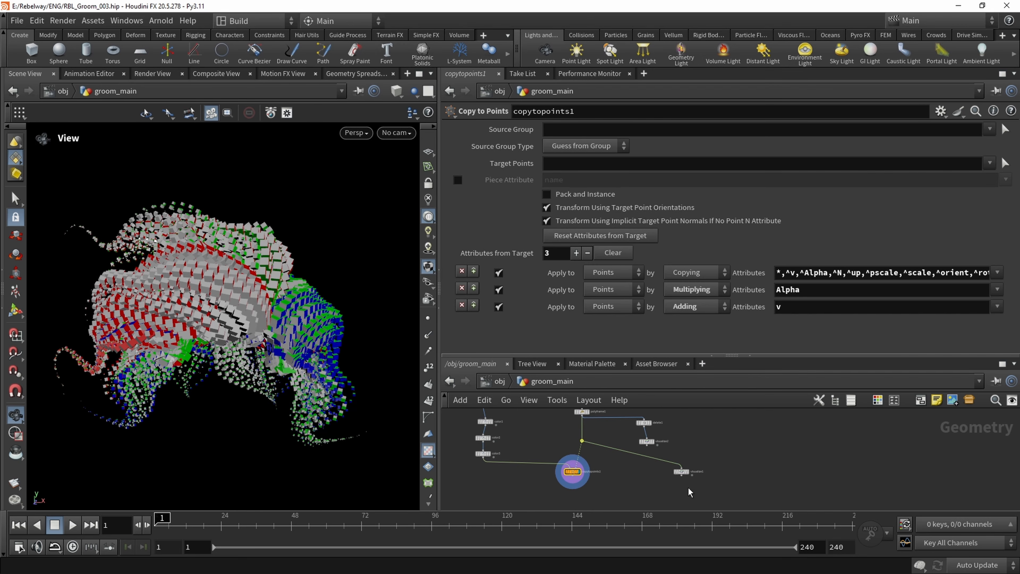
pyautogui.moveTo(703, 474); pyautogui.dragTo(701, 470)
pyautogui.scroll(5, 592, 439)
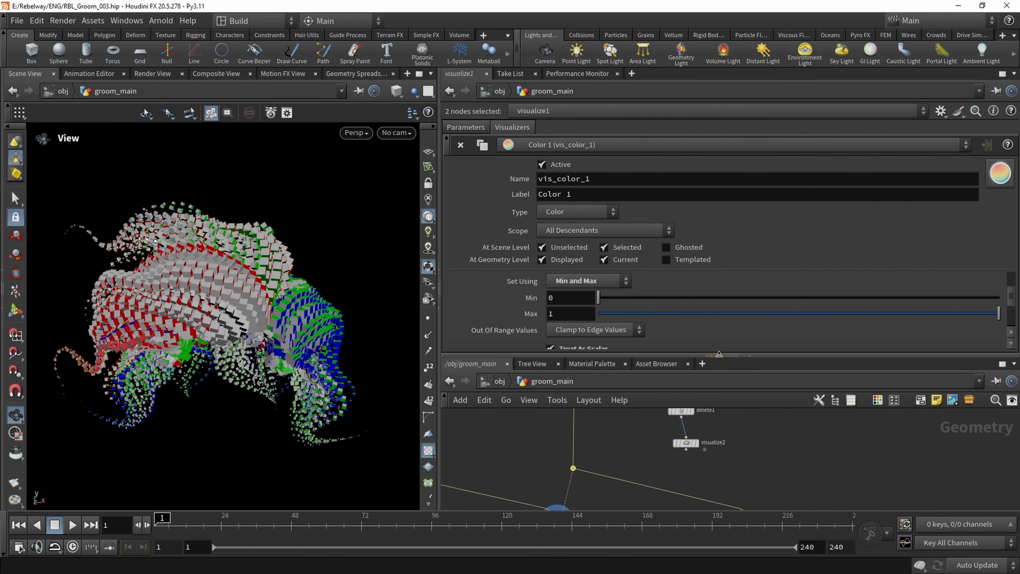
pyautogui.moveTo(727, 355); pyautogui.dragTo(727, 273)
pyautogui.scroll(4, 586, 395)
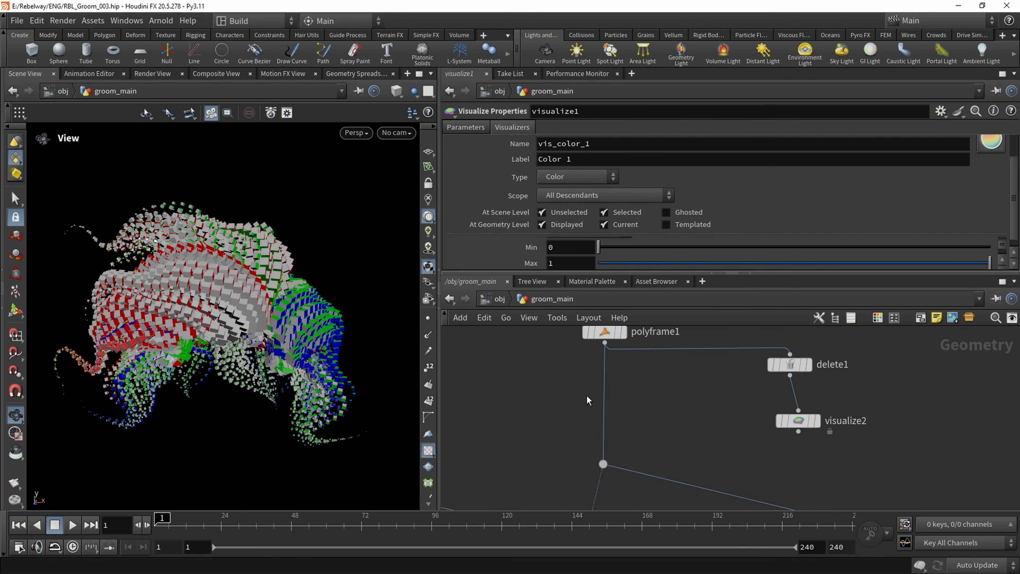
# Insert an Attribute Wrangle after polyframe1, ahead of the branch dot
pyautogui.press('Tab')
pyautogui.write('polyframe')
pyautogui.press('Return')
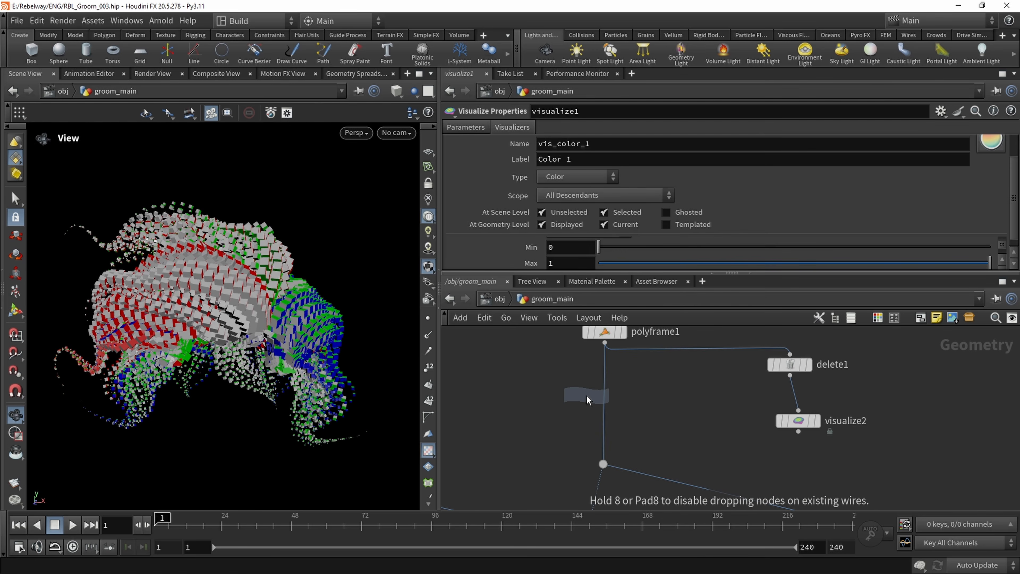
pyautogui.click(585, 393)
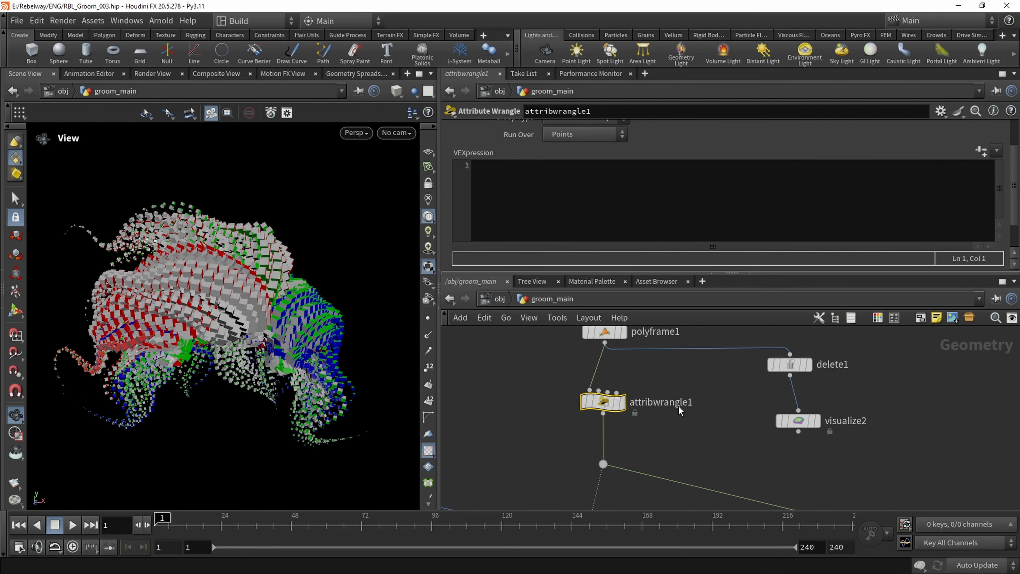
# Rename the new Attribute Wrangle to create_orient_attribute
pyautogui.doubleClick(662, 405)
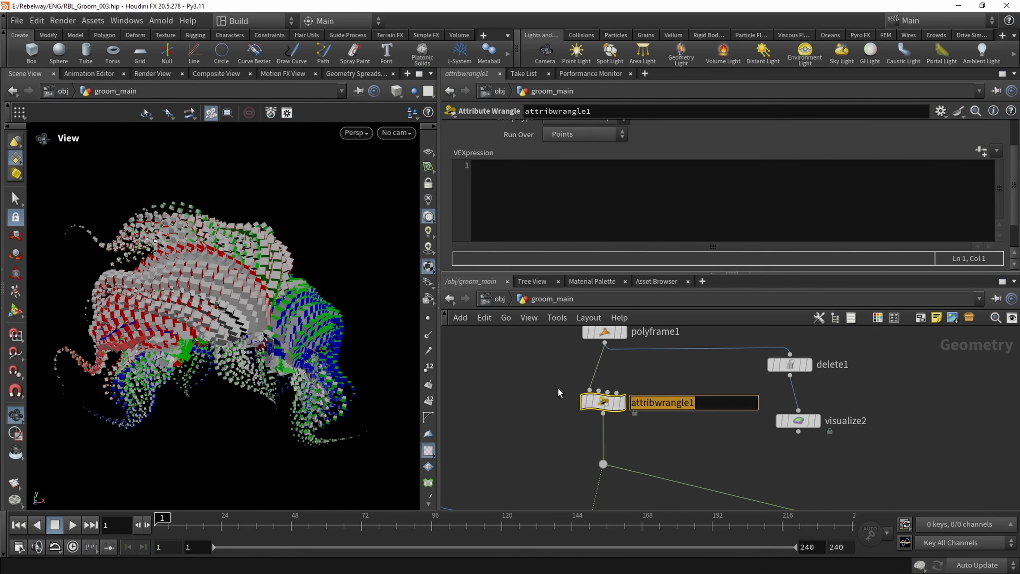
pyautogui.write('create_oriu')
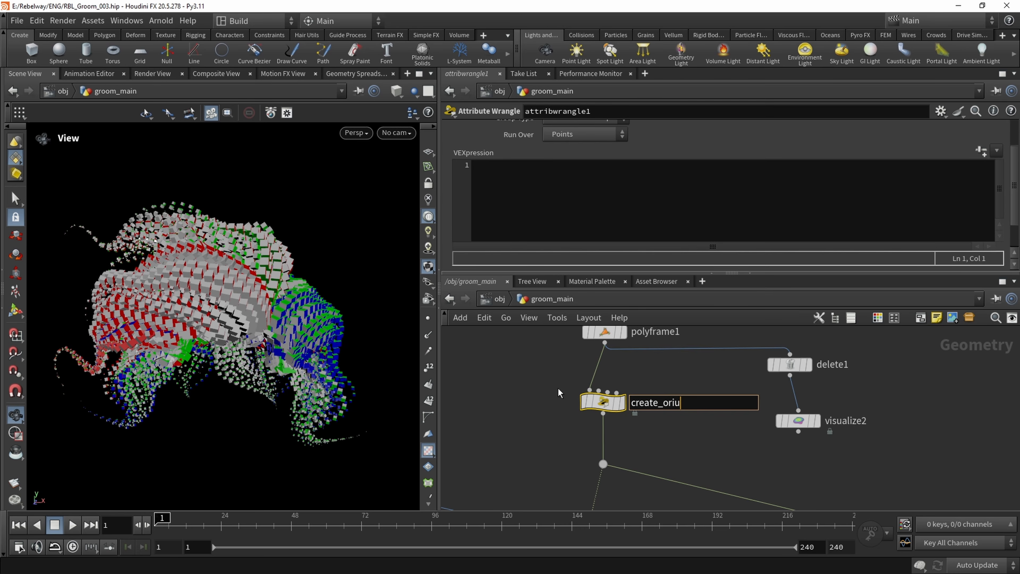
pyautogui.press('BackSpace')
pyautogui.write('ent')
pyautogui.write('_attribut')
pyautogui.write('e')
pyautogui.press('Return')
pyautogui.click(548, 391)
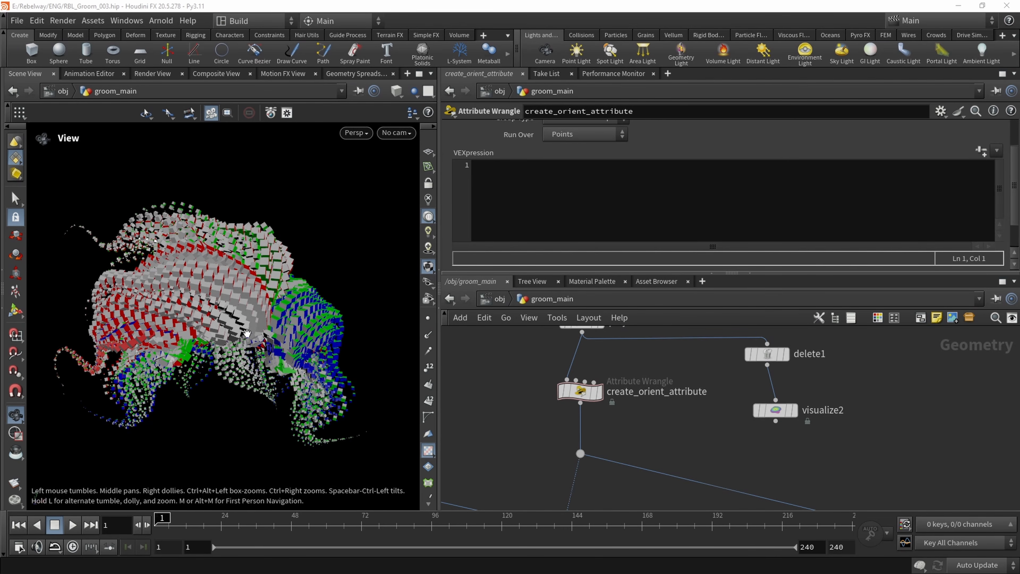
# Select the create_orient_attribute wrangle and inspect the boxes across the groom from several angles
pyautogui.moveTo(560, 423); pyautogui.dragTo(543, 442, button='middle')
pyautogui.click(568, 410)
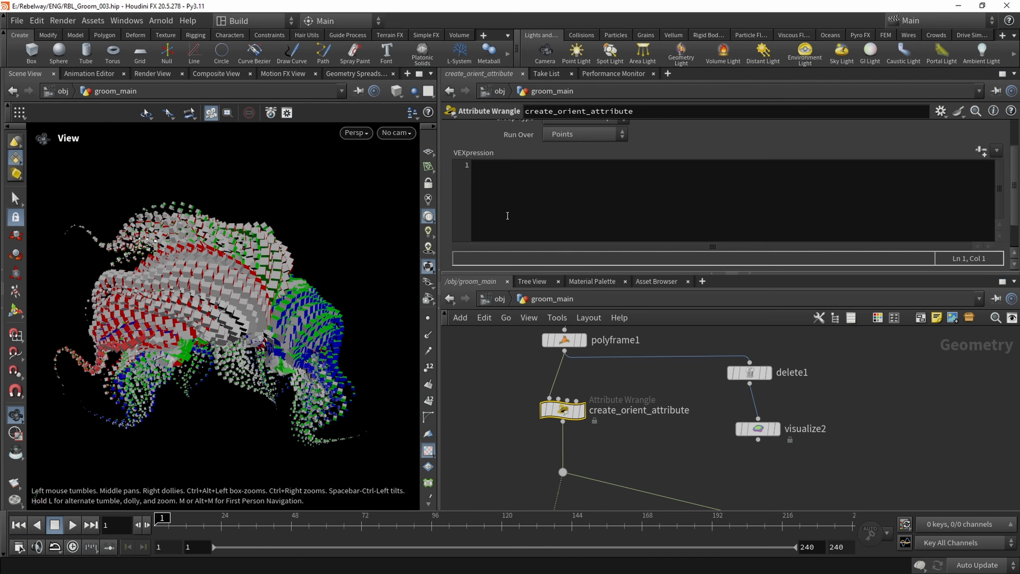
pyautogui.click(510, 205)
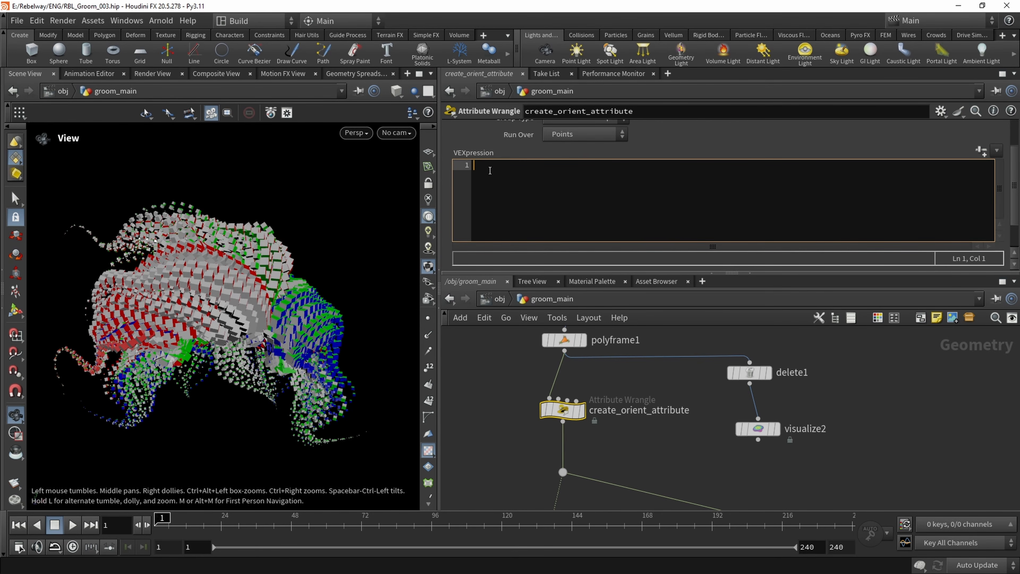
pyautogui.scroll(4, 304, 265)
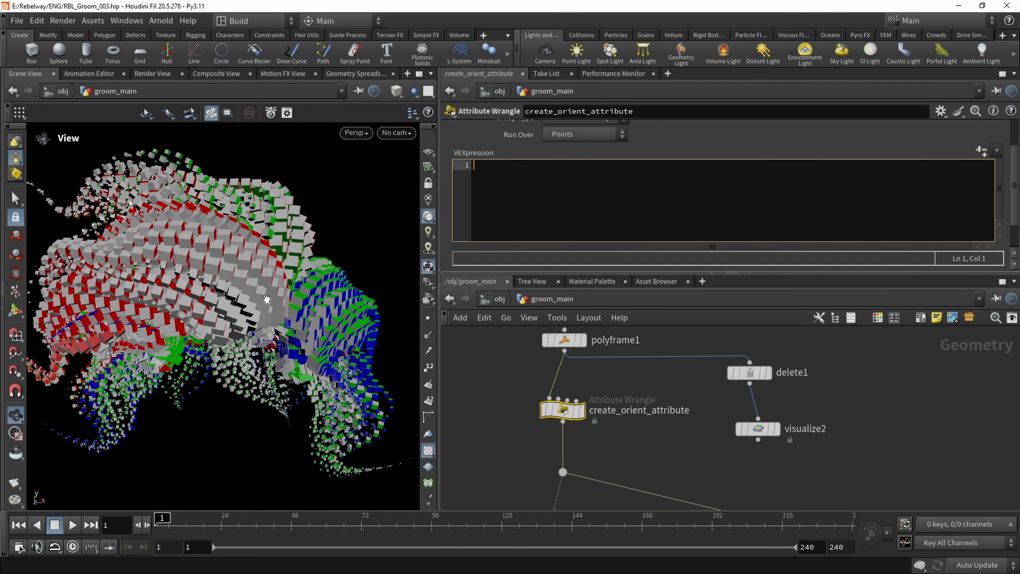
pyautogui.moveTo(266, 299); pyautogui.dragTo(298, 324)
pyautogui.moveTo(298, 325); pyautogui.dragTo(305, 335, button='right')
pyautogui.moveTo(306, 335); pyautogui.dragTo(268, 319, button='middle')
pyautogui.moveTo(267, 319); pyautogui.dragTo(252, 290)
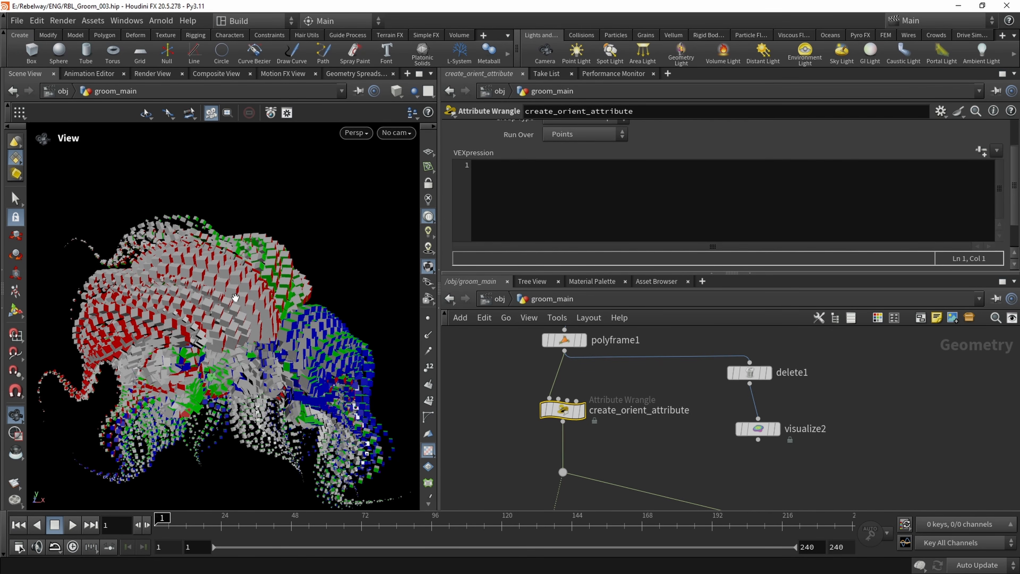
pyautogui.moveTo(236, 298)
pyautogui.mouseDown()
pyautogui.moveTo(237, 353)
pyautogui.moveTo(232, 295)
pyautogui.mouseUp()
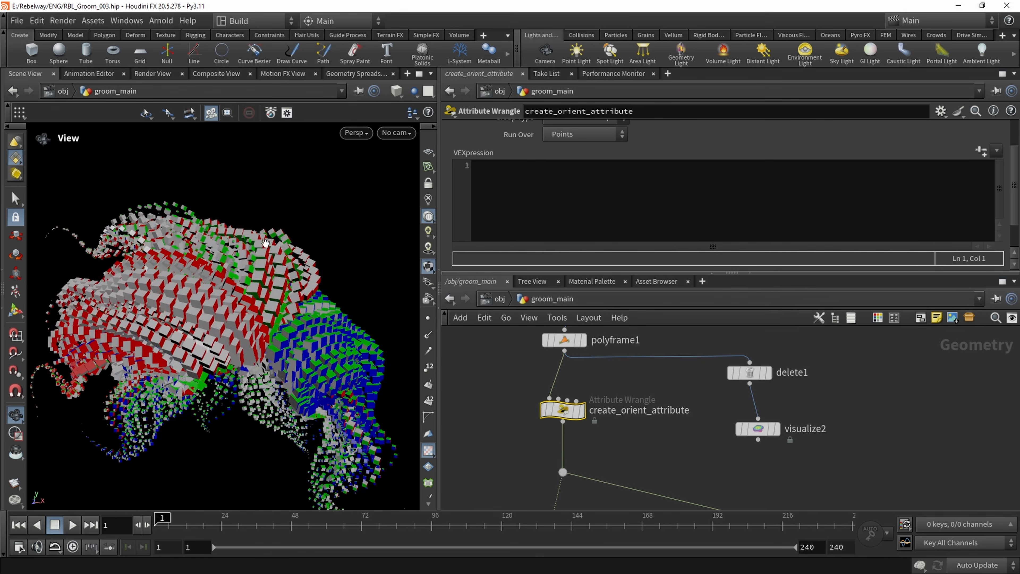
# In the create_orient_attribute VEXpression, declare an up vector with "vector up = set(0,1,0);"
pyautogui.click(501, 172)
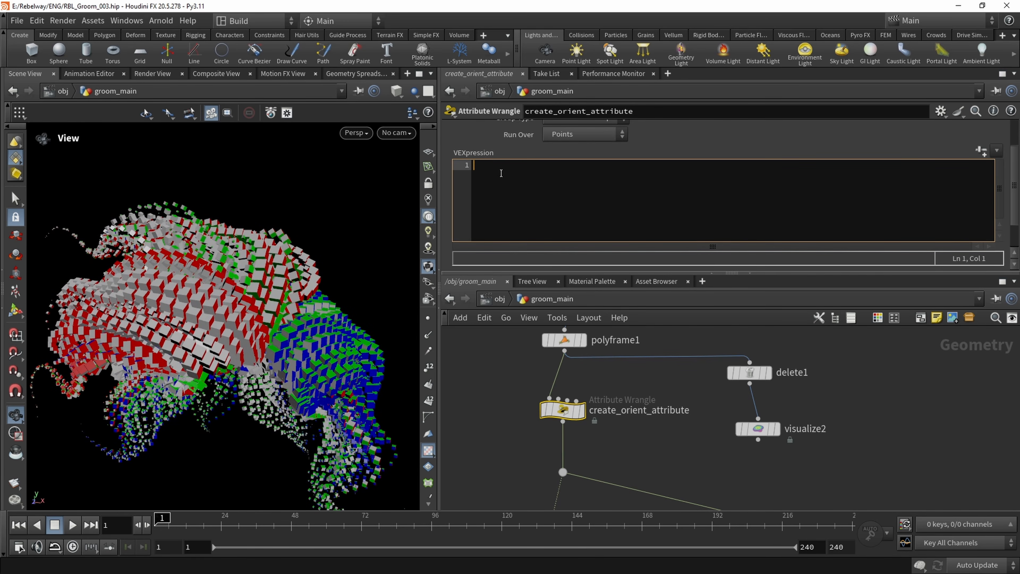
pyautogui.write('vector ')
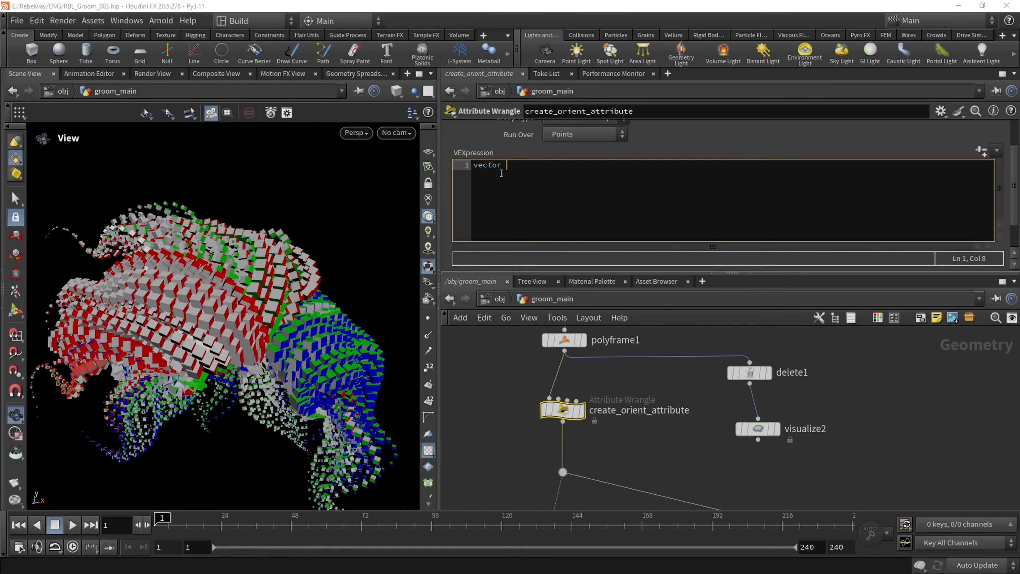
pyautogui.write('up')
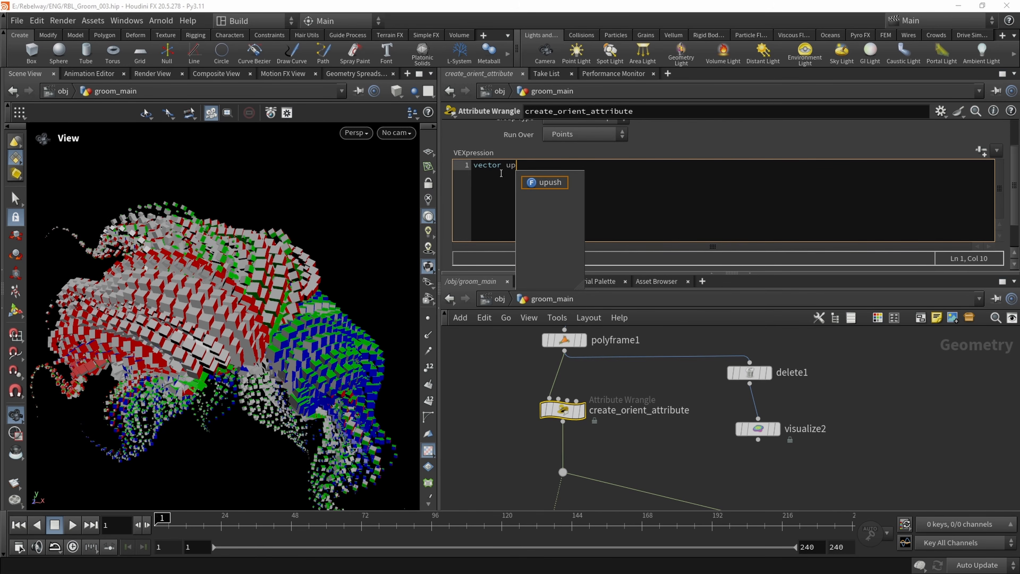
pyautogui.write(' = ')
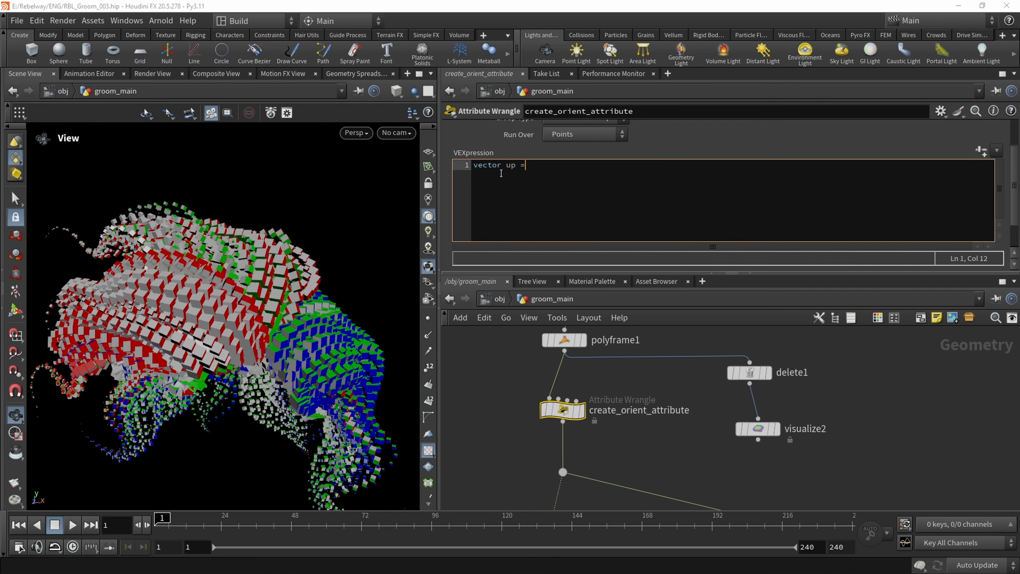
pyautogui.write('set(0,1,0);')
pyautogui.press('BackSpace')
pyautogui.write(';')
pyautogui.click(487, 432)
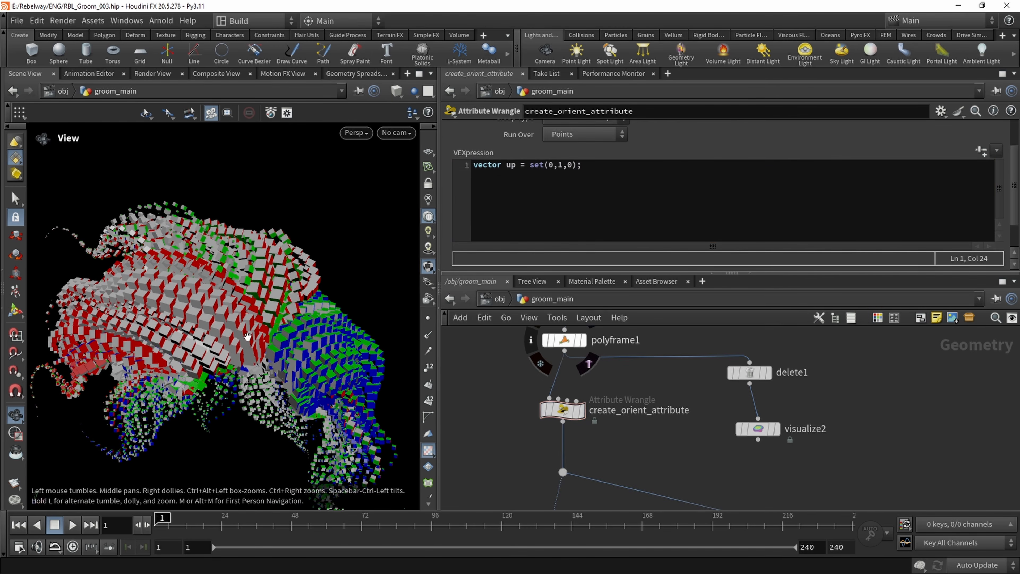
# Add a second VEX line building the matrix from the strand tangent: "matrix transform = maketransform( v@tangentu , up);"
pyautogui.moveTo(200, 316); pyautogui.dragTo(213, 241)
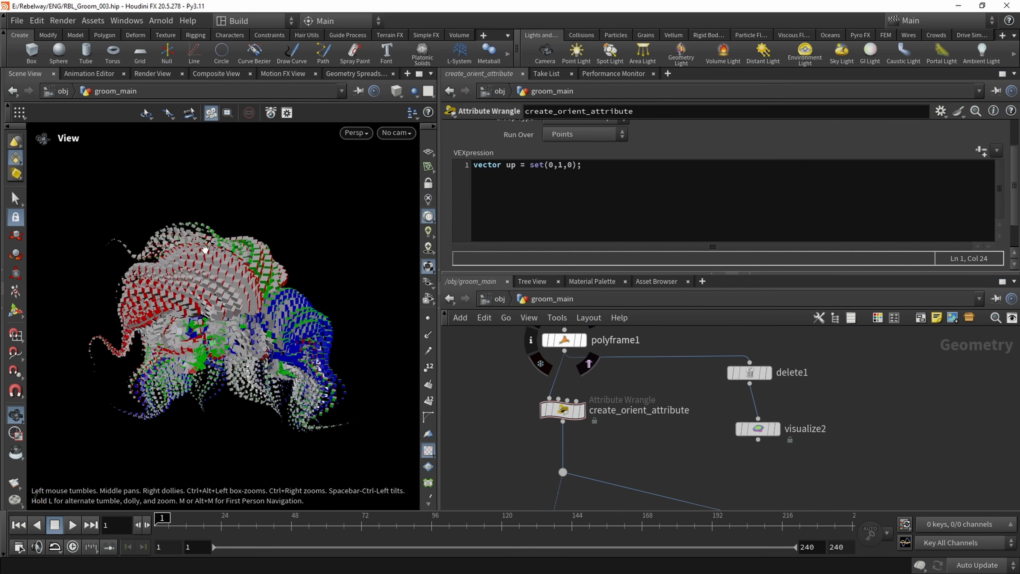
pyautogui.scroll(2, 247, 276)
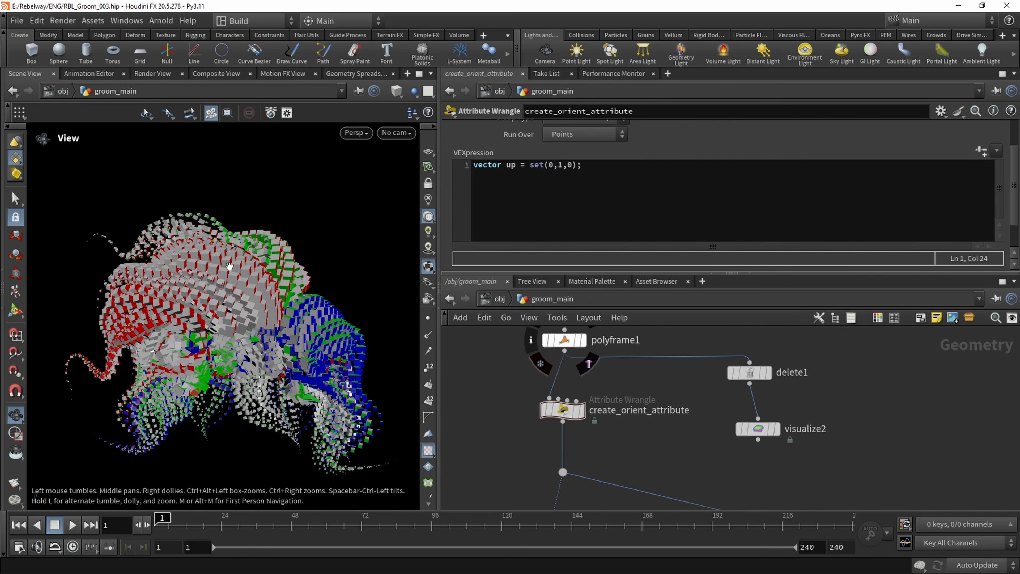
pyautogui.click(598, 166)
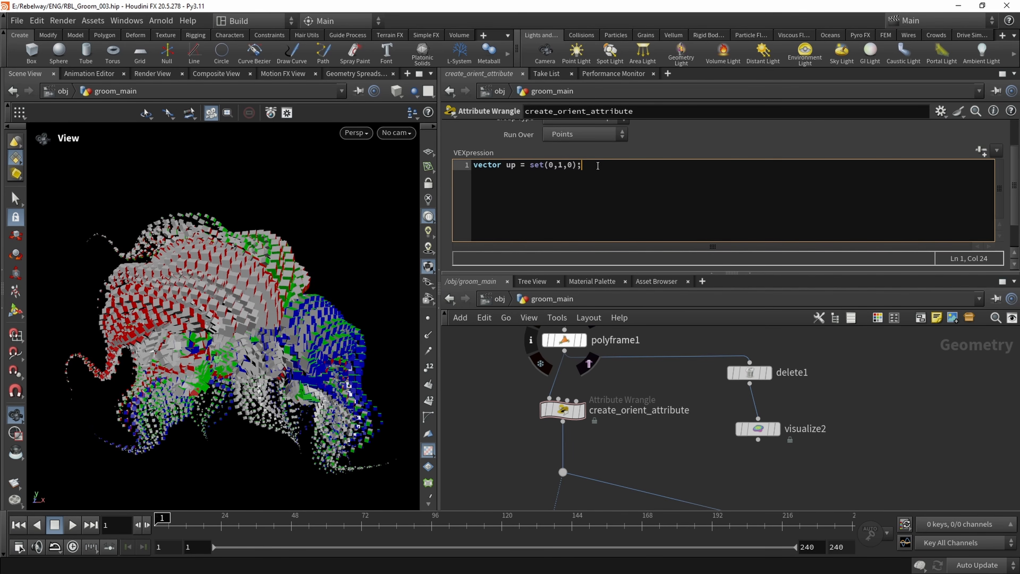
pyautogui.press('Return')
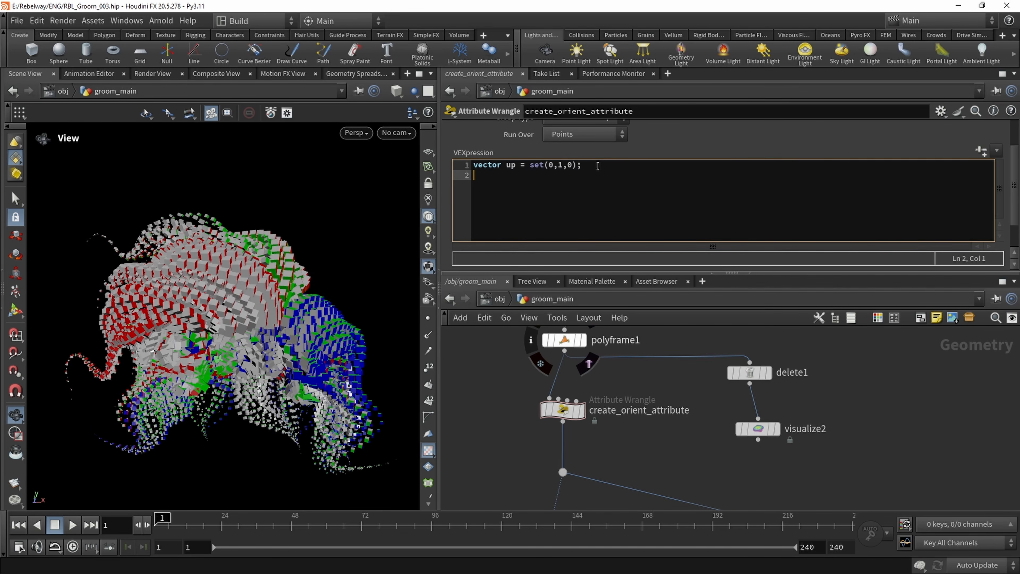
pyautogui.write('matrix =')
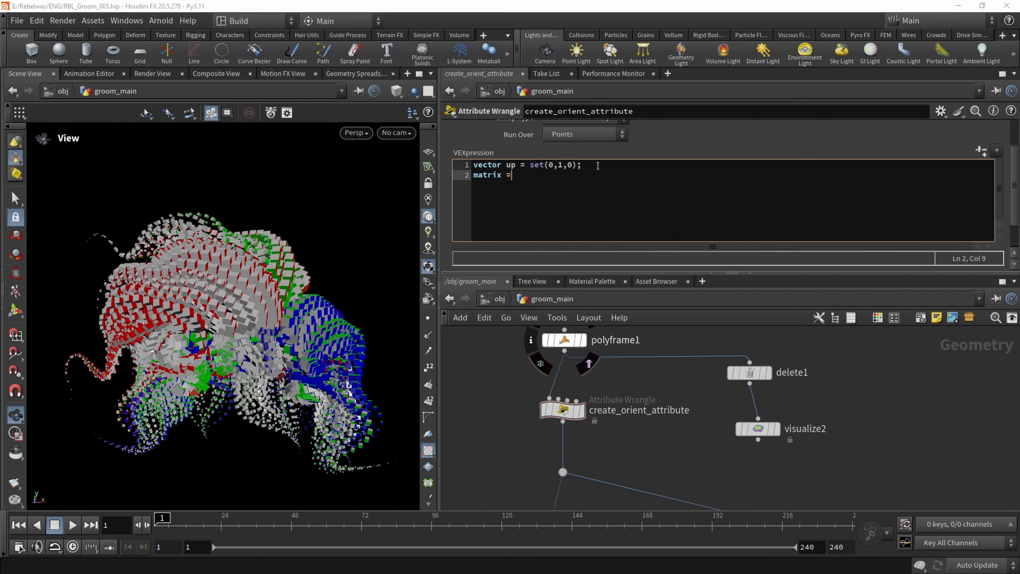
pyautogui.press('BackSpace')
pyautogui.write('transform = maket')
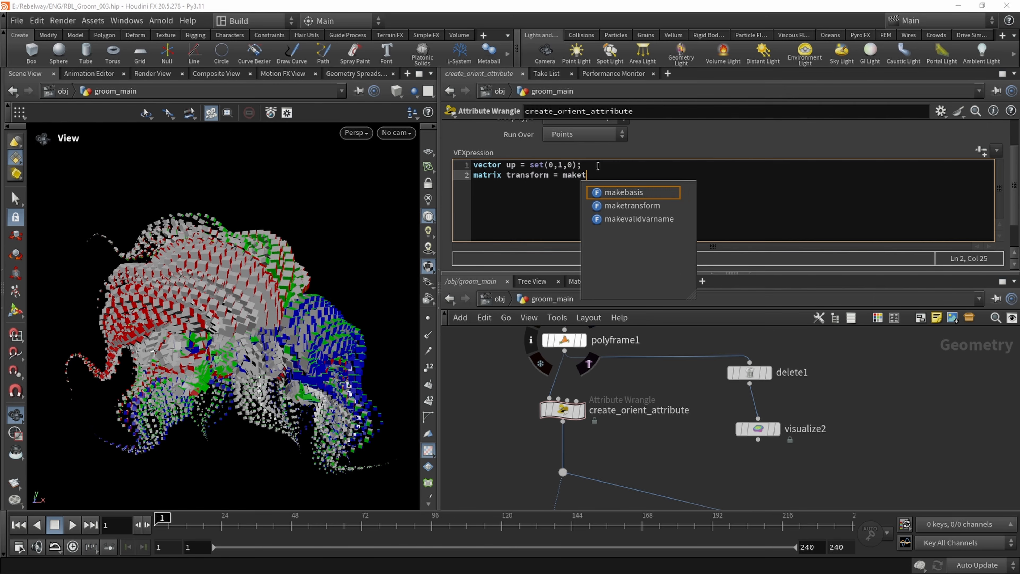
pyautogui.write('ransform(')
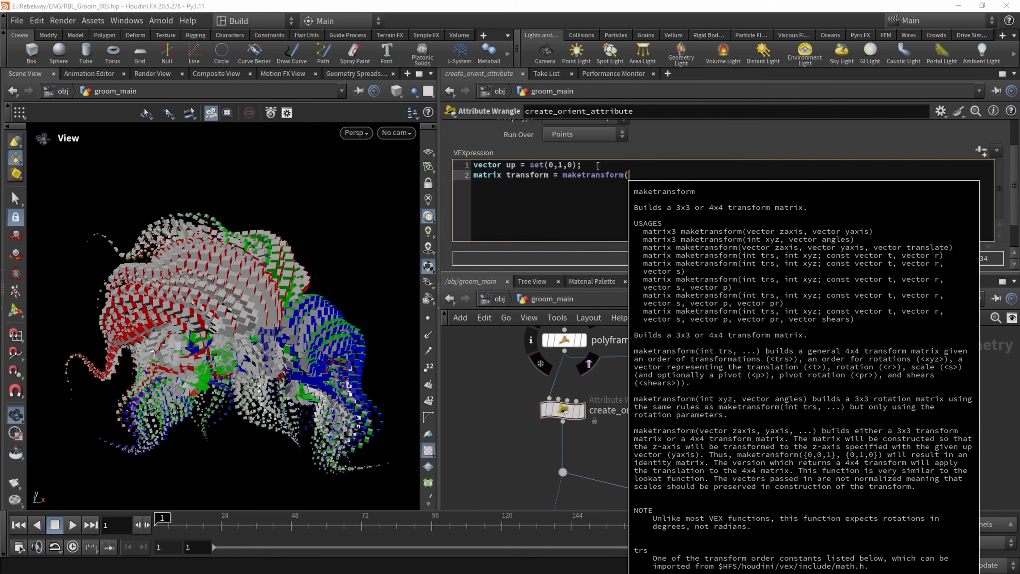
pyautogui.write(' v')
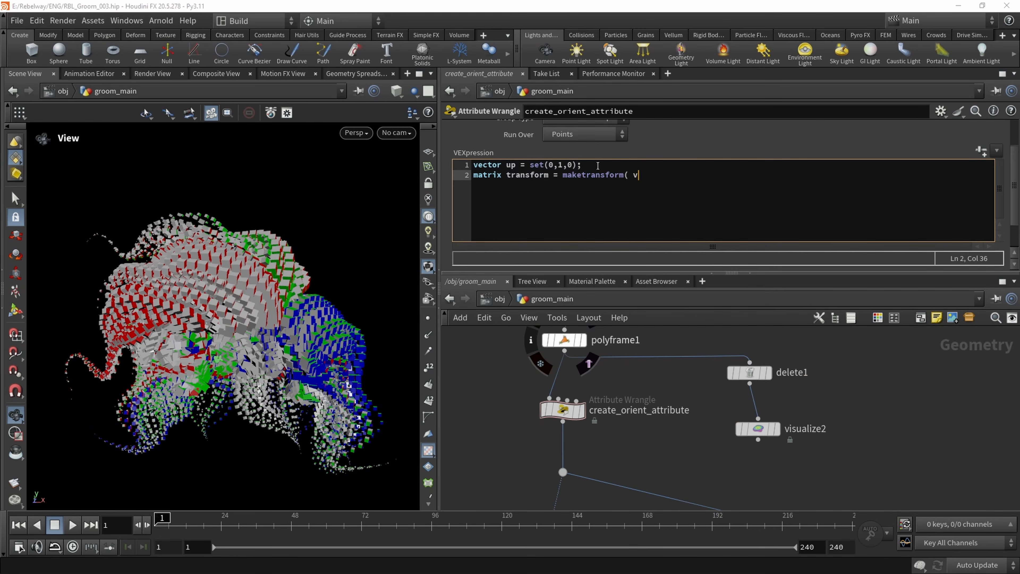
pyautogui.write('@tangentu , up);')
pyautogui.press('Return')
pyautogui.press('Return')
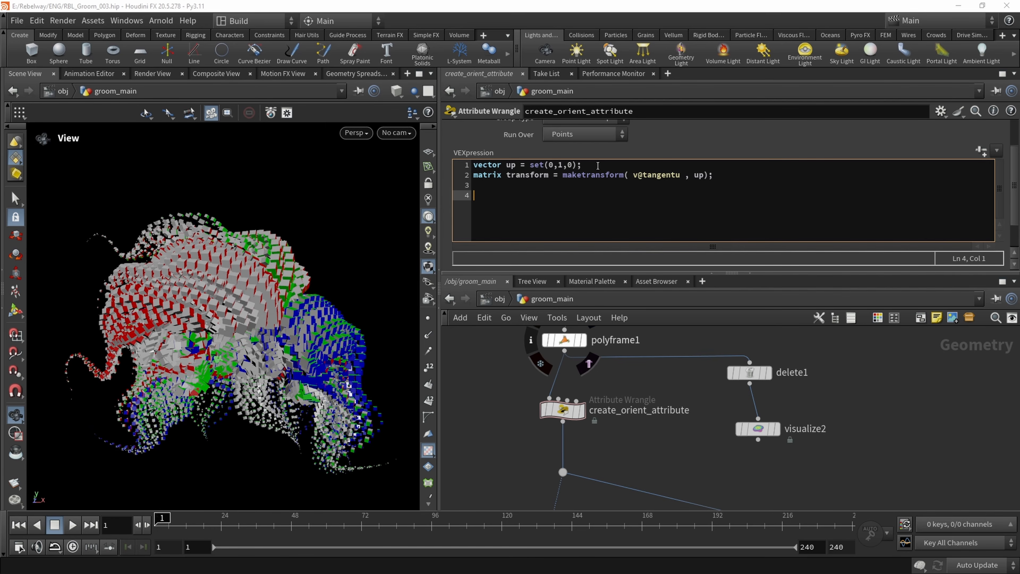
# Write the orient attribute below the matrix line with "p@orient = quaternion(transform);" and apply the code
pyautogui.write('p@orient =')
pyautogui.moveTo(512, 196); pyautogui.dragTo(465, 197)
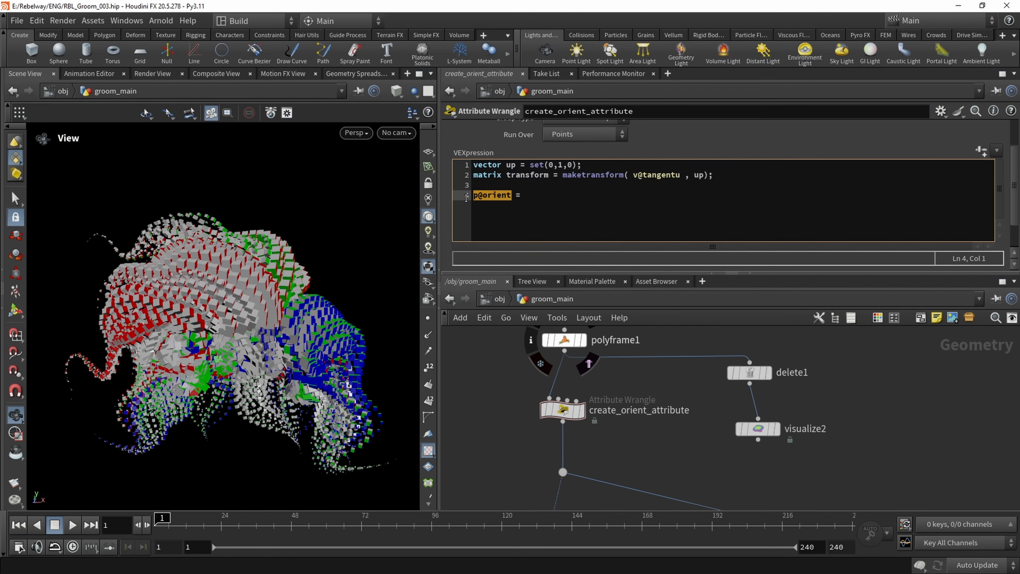
pyautogui.click(512, 196)
pyautogui.press('End')
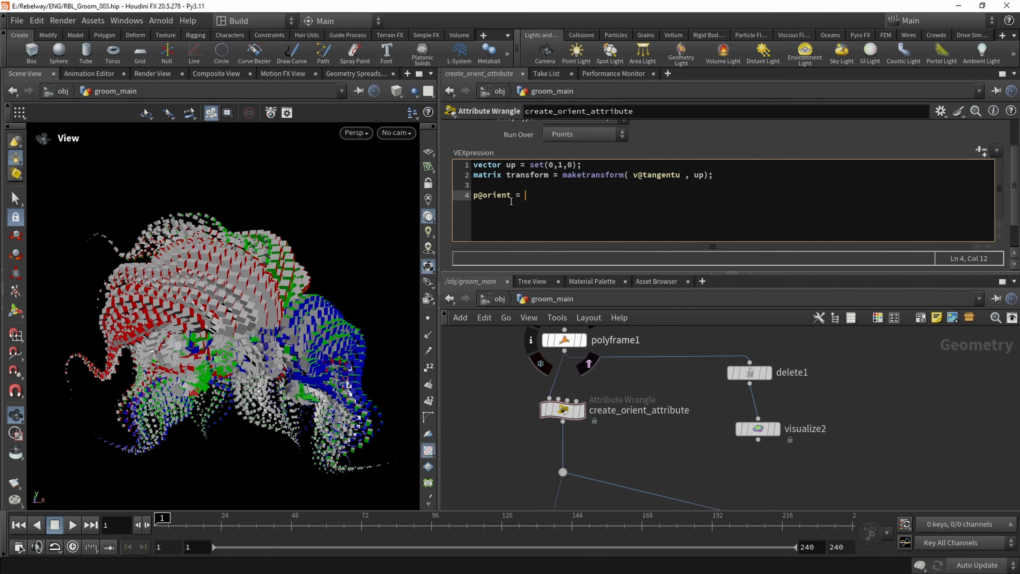
pyautogui.doubleClick(487, 177)
pyautogui.click(531, 196)
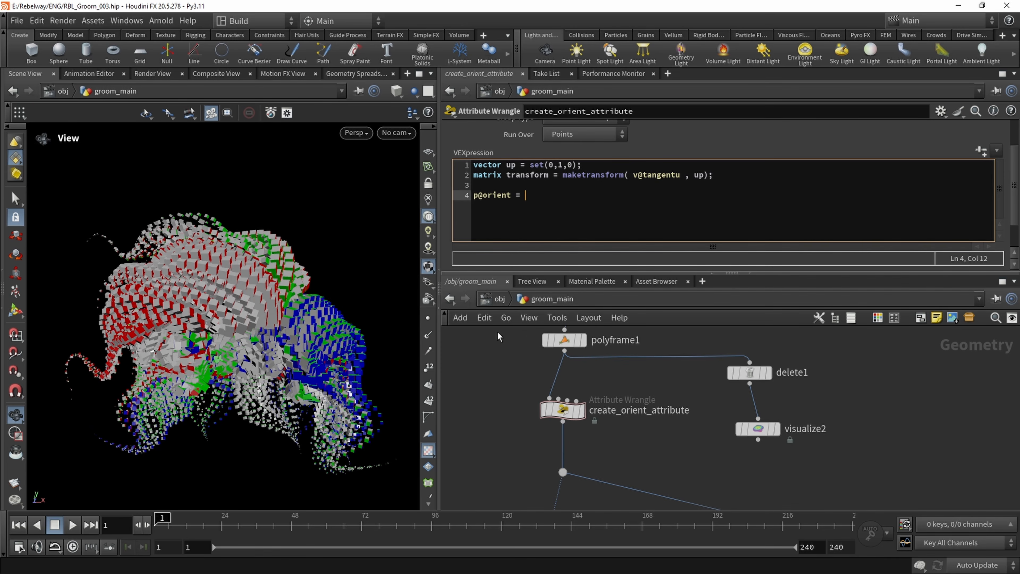
pyautogui.moveTo(512, 196)
pyautogui.mouseDown()
pyautogui.moveTo(474, 196)
pyautogui.moveTo(504, 195)
pyautogui.mouseUp()
pyautogui.click(532, 196)
pyautogui.write('quatern')
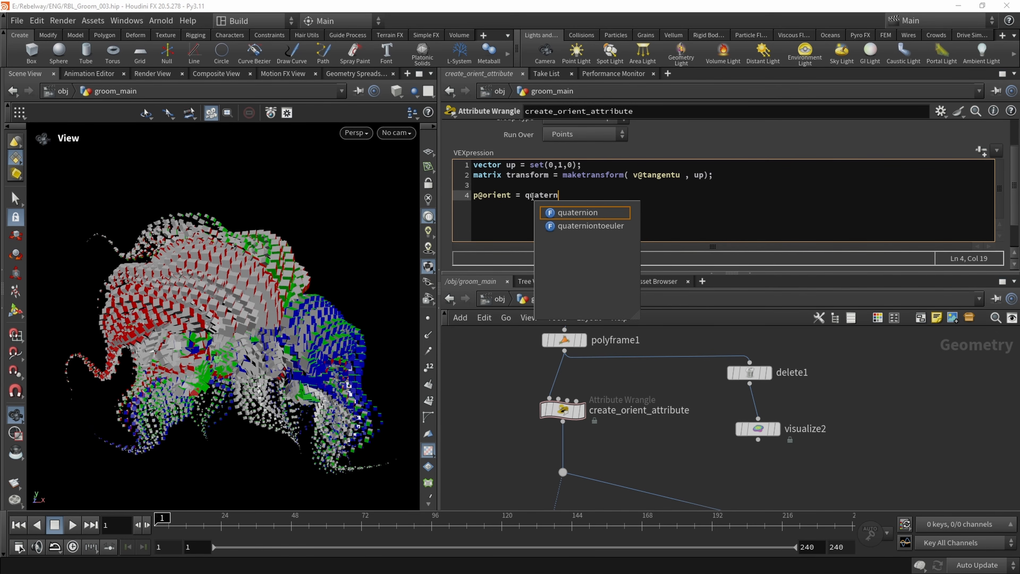
pyautogui.write('ion(')
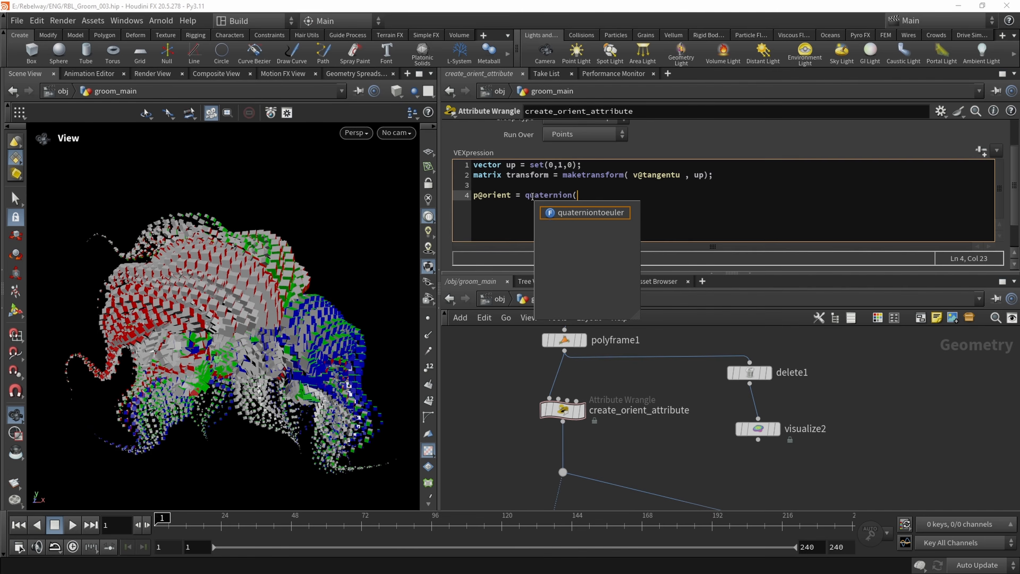
pyautogui.write('transform);')
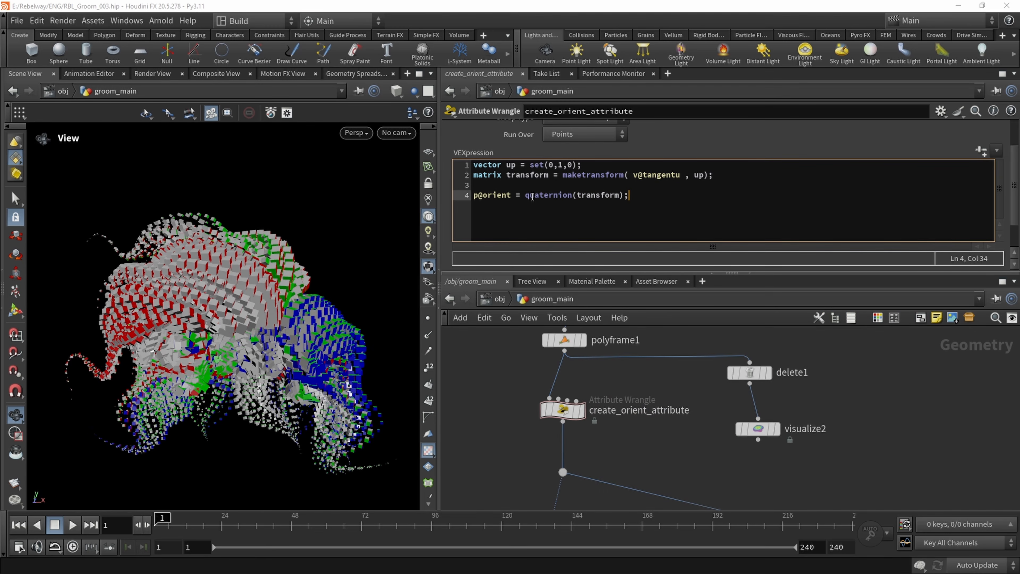
pyautogui.moveTo(644, 459); pyautogui.dragTo(642, 449, button='middle')
# Examine the box orientations along the strands from several angles and close up
pyautogui.moveTo(192, 316); pyautogui.dragTo(312, 331, button='right')
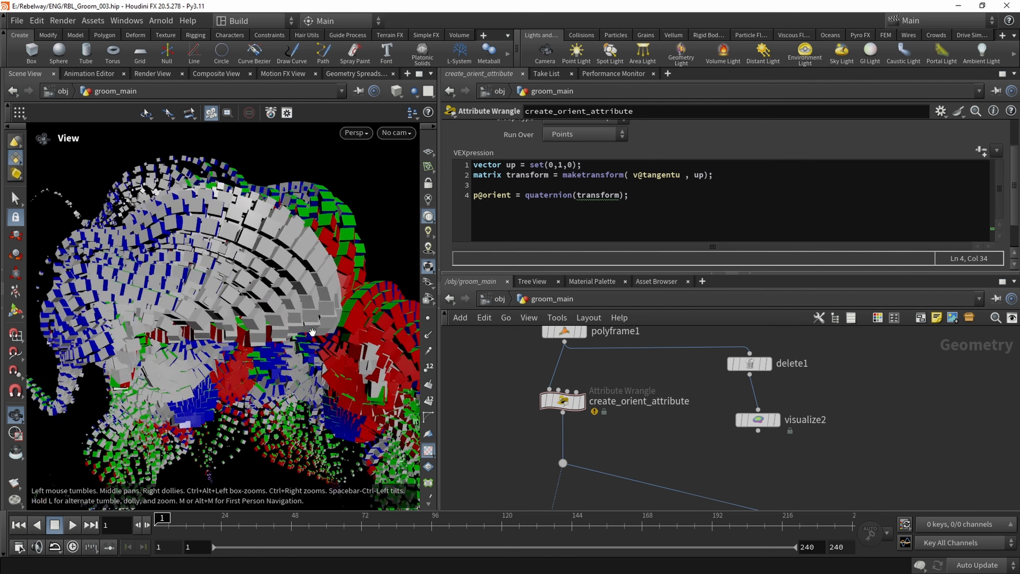
pyautogui.moveTo(312, 332); pyautogui.dragTo(203, 318)
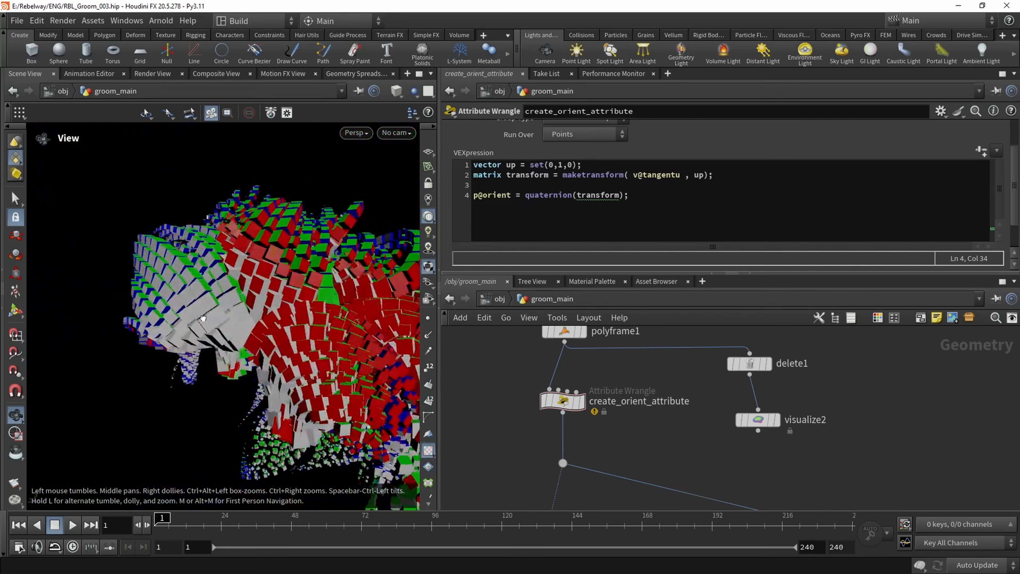
pyautogui.moveTo(218, 303); pyautogui.dragTo(248, 341, button='right')
pyautogui.moveTo(248, 342); pyautogui.dragTo(265, 321)
pyautogui.moveTo(265, 321); pyautogui.dragTo(246, 290, button='right')
pyautogui.moveTo(246, 290); pyautogui.dragTo(201, 283)
pyautogui.moveTo(200, 283); pyautogui.dragTo(278, 280, button='right')
pyautogui.moveTo(278, 280); pyautogui.dragTo(242, 282)
# Negate the tangent in the maketransform call so it reads -v@tangentu, and check the boxes from another angle
pyautogui.click(633, 180)
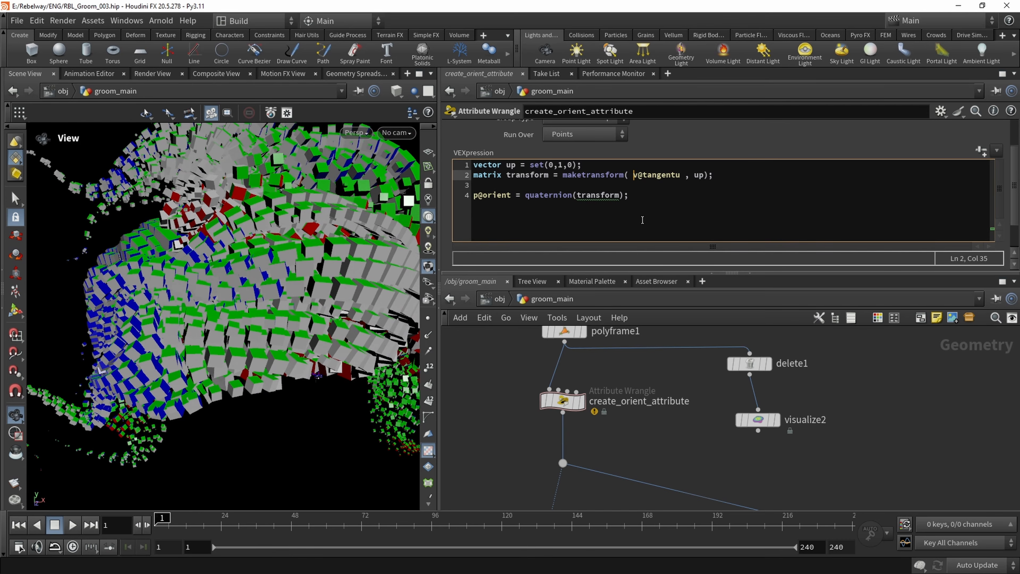
pyautogui.write('-')
pyautogui.moveTo(321, 305); pyautogui.dragTo(407, 237)
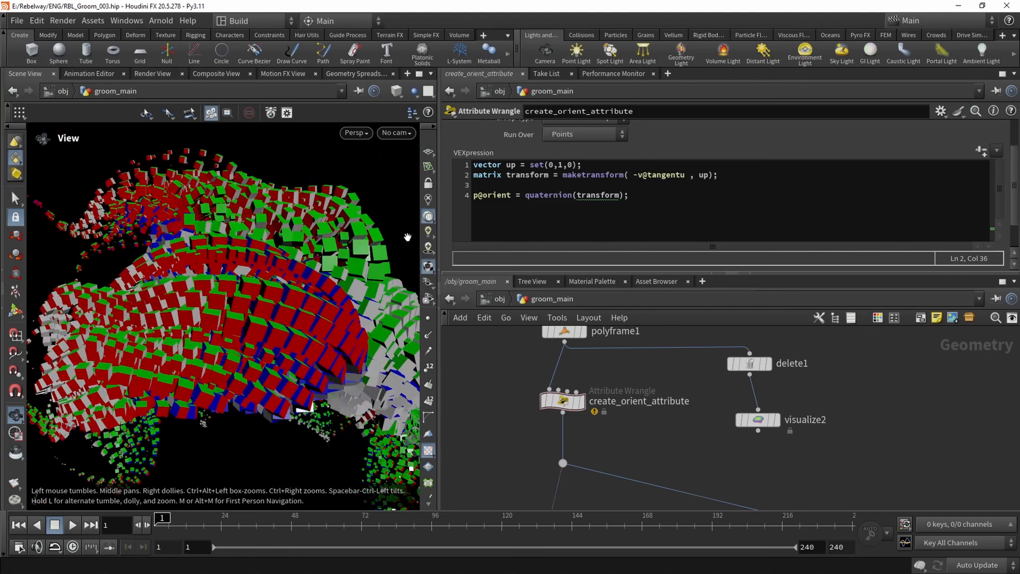
pyautogui.moveTo(155, 293); pyautogui.dragTo(259, 289)
# Check the warning on the quaternion argument and change the transform variable's type to matrix3
pyautogui.click(603, 195)
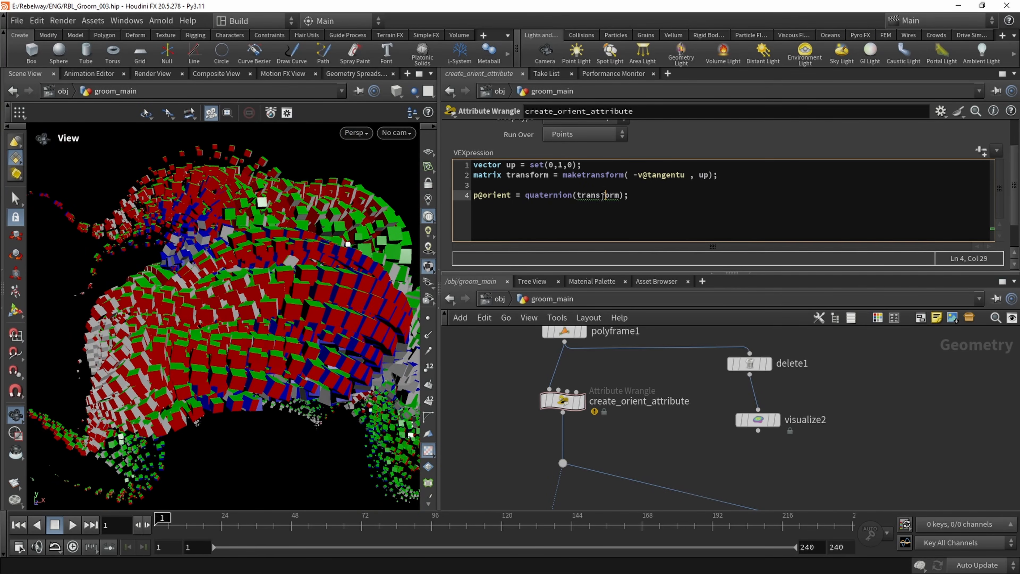
pyautogui.moveTo(603, 196)
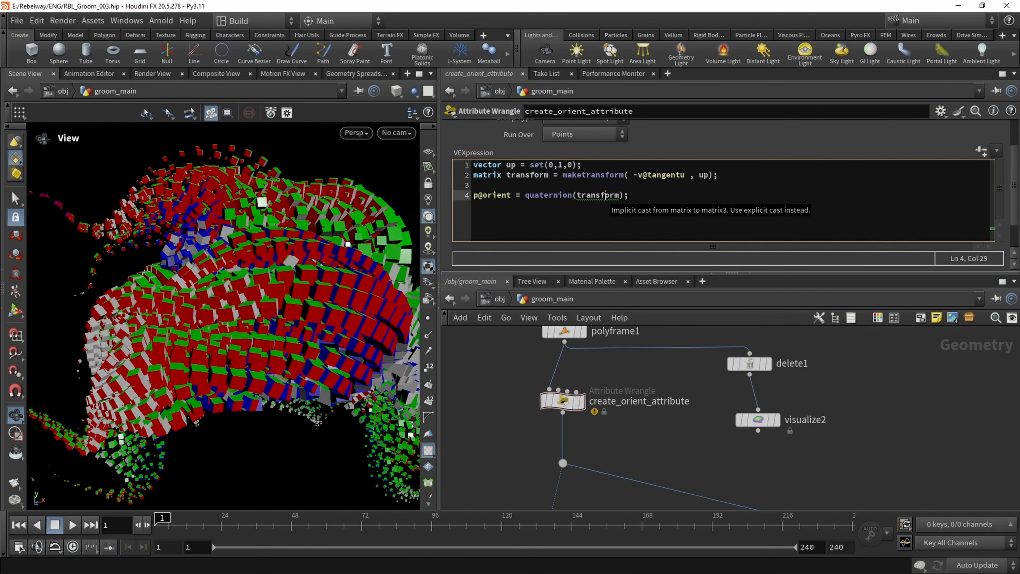
pyautogui.click(502, 175)
pyautogui.write('3')
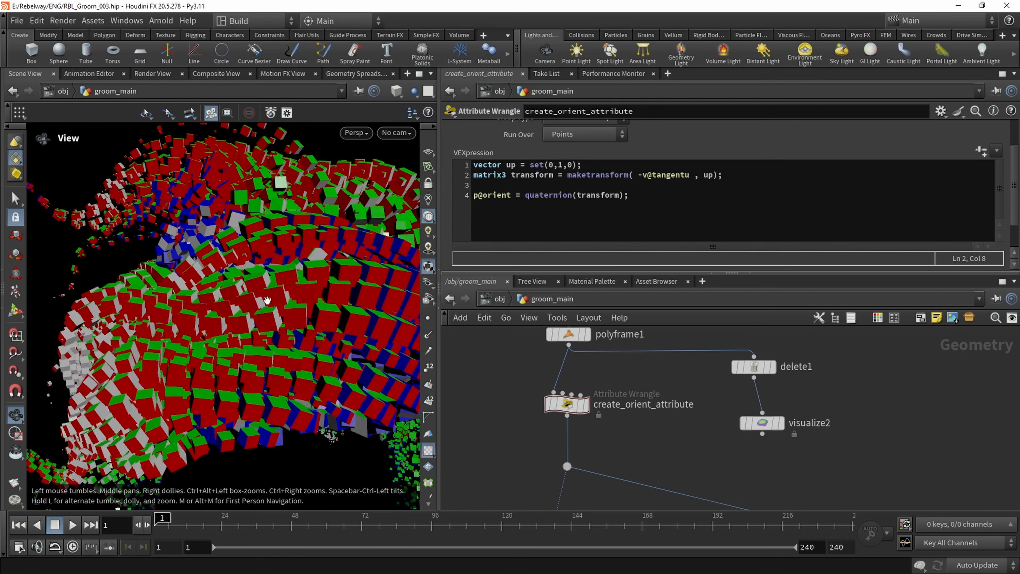
# Compare the box orientations with create_orient_attribute bypassed and active, viewing the groom close up
pyautogui.moveTo(236, 309); pyautogui.dragTo(295, 281)
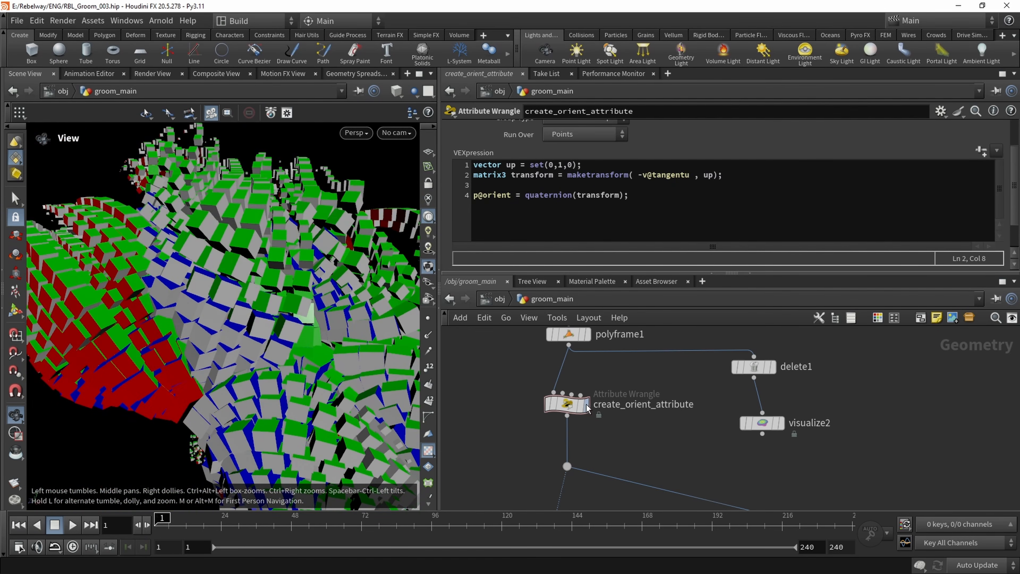
pyautogui.click(544, 379)
pyautogui.click(545, 378)
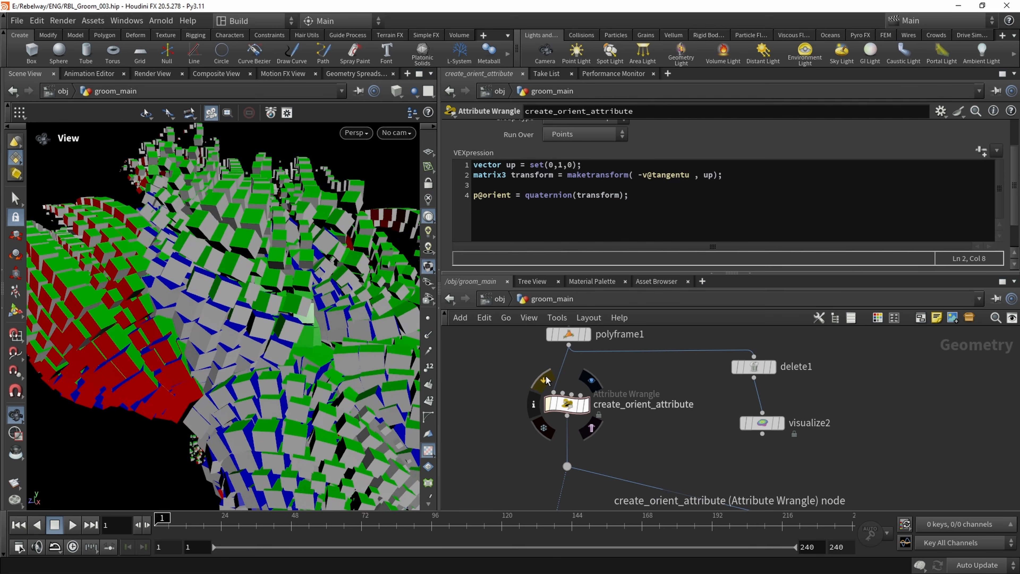
# Toggle the bypass on create_orient_attribute and examine the oriented boxes across the whole groom
pyautogui.click(546, 380)
pyautogui.click(546, 380)
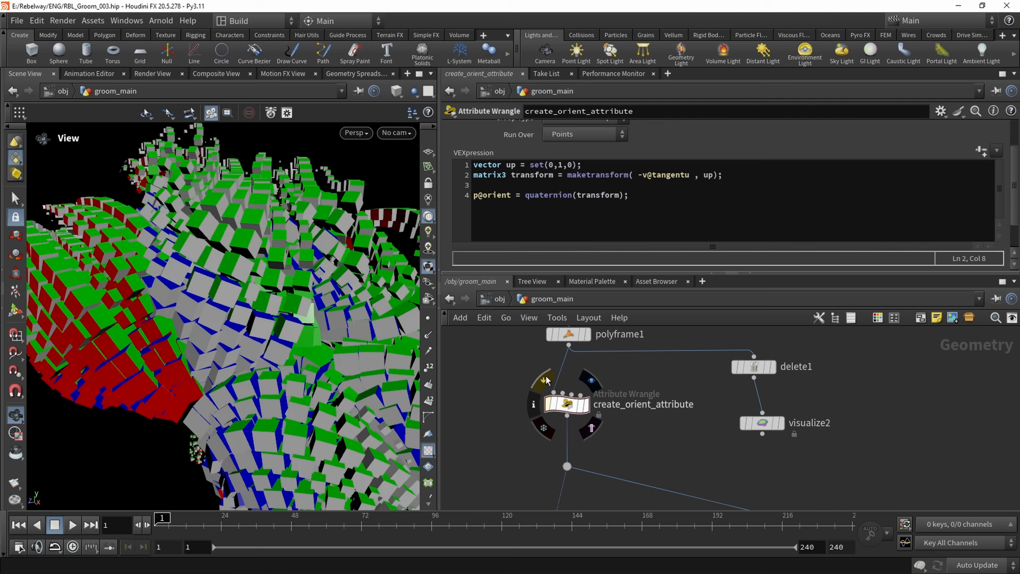
pyautogui.moveTo(277, 342); pyautogui.dragTo(284, 318)
pyautogui.moveTo(284, 319); pyautogui.dragTo(156, 335, button='right')
pyautogui.moveTo(161, 333); pyautogui.dragTo(160, 301)
pyautogui.moveTo(160, 301); pyautogui.dragTo(225, 334, button='right')
pyautogui.moveTo(225, 334); pyautogui.dragTo(216, 297)
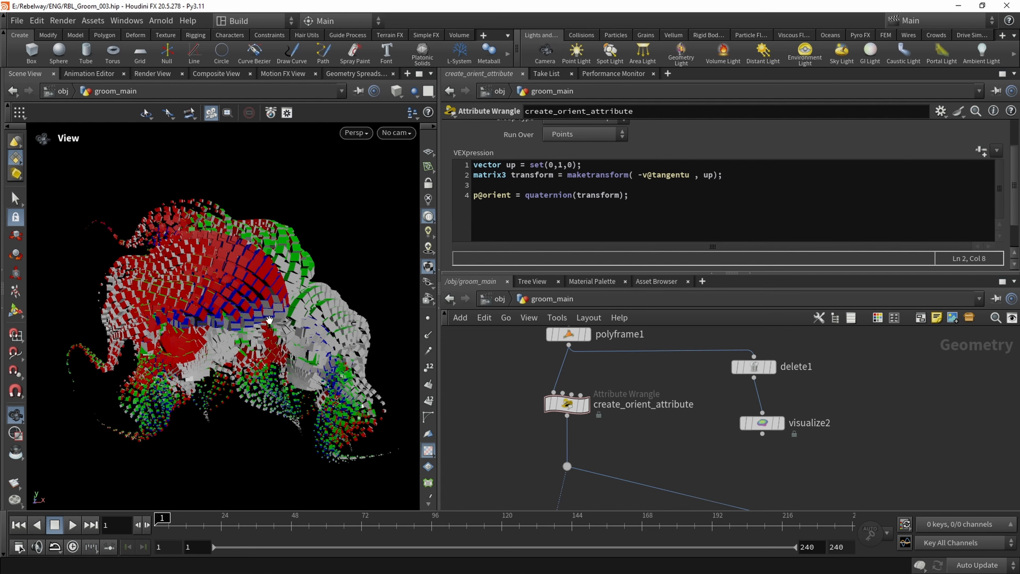
# Inspect the add1 node inside the foreach block and its by-attribute polygon settings
pyautogui.scroll(-5, 686, 422)
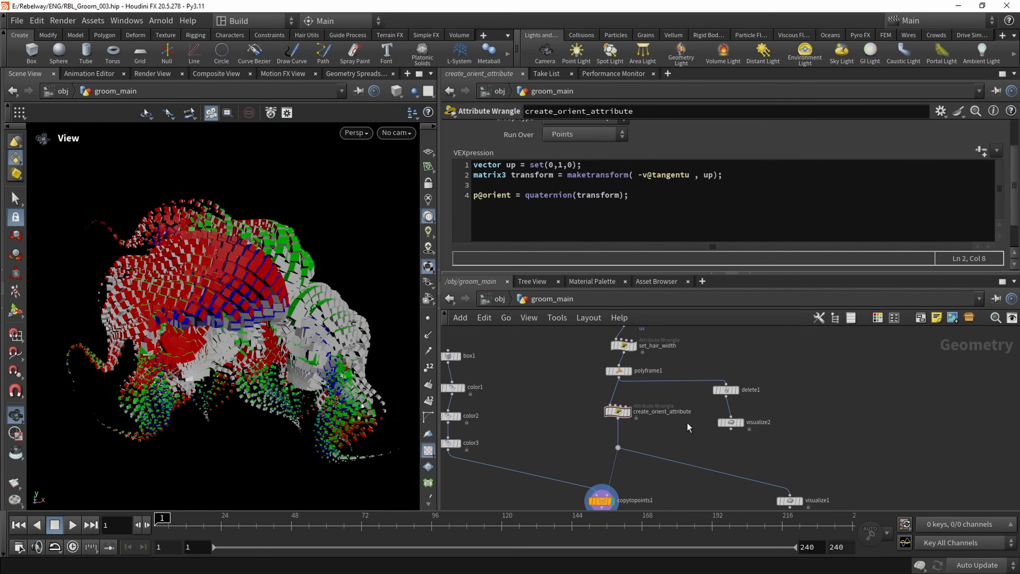
pyautogui.moveTo(689, 385); pyautogui.dragTo(665, 478, button='middle')
pyautogui.moveTo(680, 393); pyautogui.dragTo(676, 457, button='middle')
pyautogui.scroll(3, 661, 412)
pyautogui.scroll(2, 662, 415)
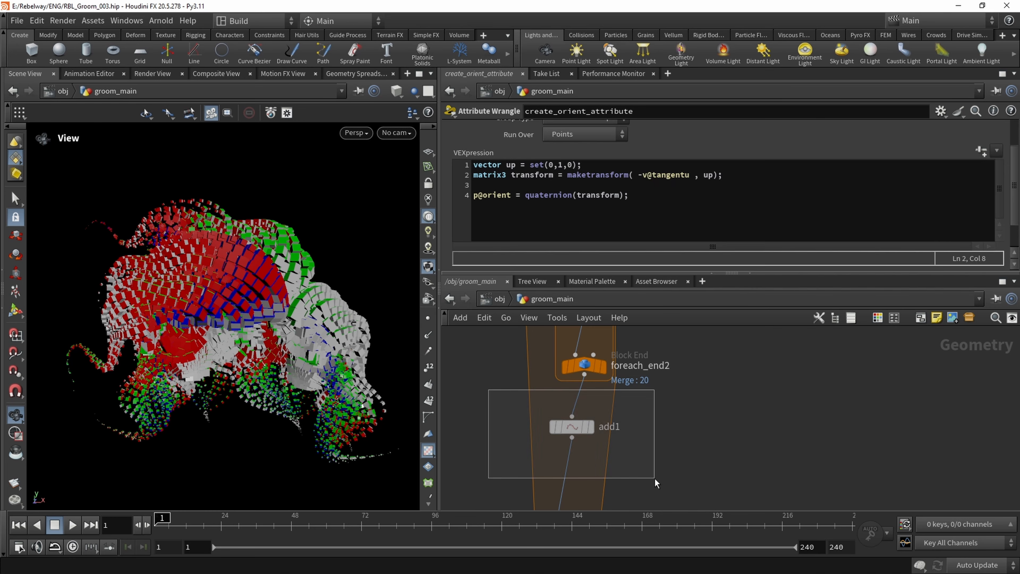
pyautogui.moveTo(487, 395); pyautogui.dragTo(656, 477)
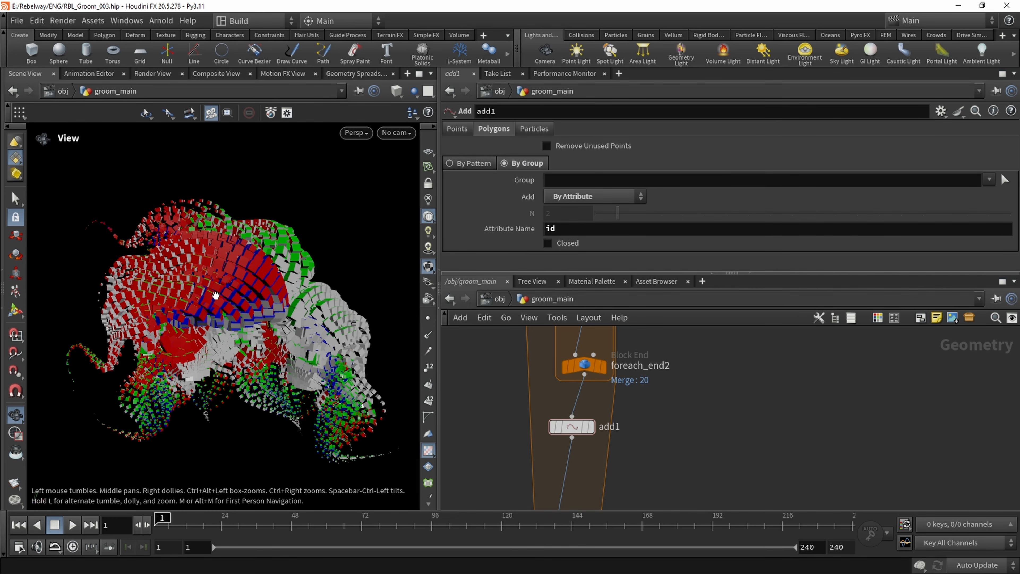
pyautogui.moveTo(492, 414); pyautogui.dragTo(488, 392, button='middle')
pyautogui.scroll(-1, 484, 390)
pyautogui.moveTo(473, 375); pyautogui.dragTo(608, 438)
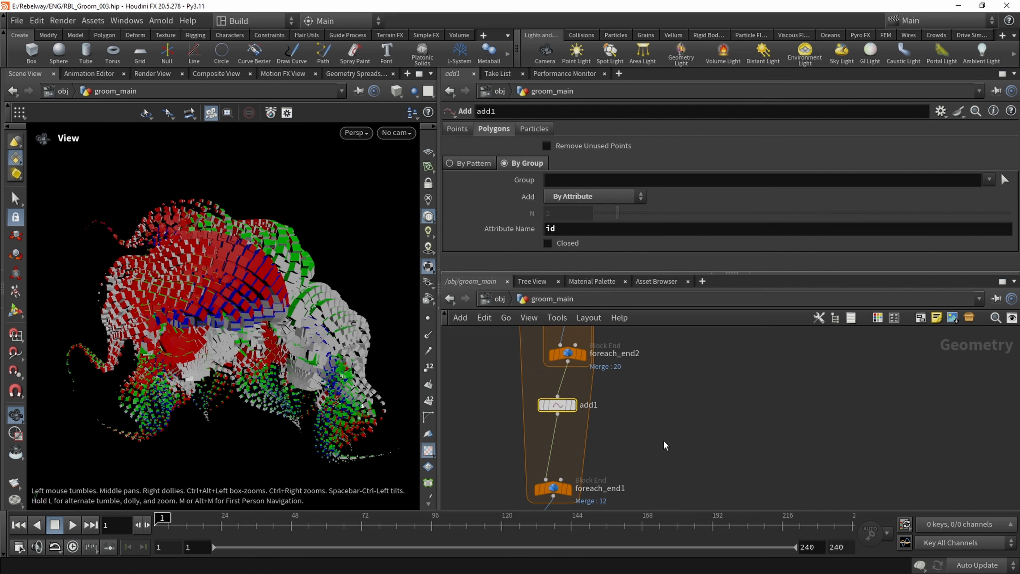
pyautogui.scroll(-3, 661, 436)
pyautogui.scroll(1, 655, 430)
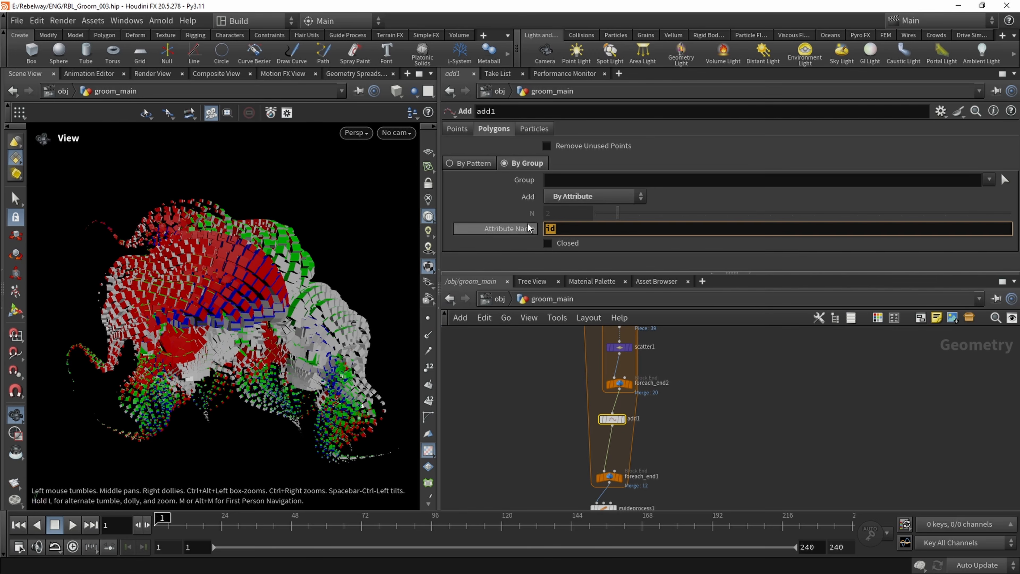
# Display the plain hair strands output by create_orient_attribute
pyautogui.scroll(-3, 685, 441)
pyautogui.moveTo(679, 489); pyautogui.dragTo(657, 396, button='middle')
pyautogui.moveTo(554, 446); pyautogui.dragTo(586, 390, button='middle')
pyautogui.scroll(2, 536, 392)
pyautogui.scroll(2, 598, 378)
pyautogui.click(599, 358)
pyautogui.scroll(-1, 586, 390)
# Display the copytopoints1 boxes again, moving the node under the color nodes and back under create_orient_attribute
pyautogui.moveTo(606, 454); pyautogui.dragTo(457, 448)
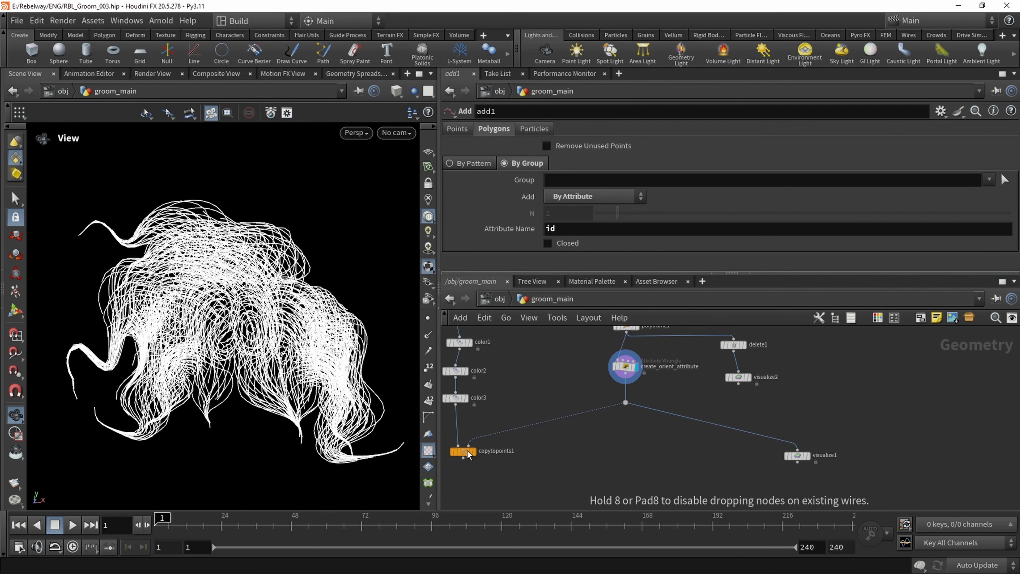
pyautogui.moveTo(519, 442); pyautogui.dragTo(574, 477, button='middle')
pyautogui.scroll(-1, 574, 477)
pyautogui.moveTo(495, 345); pyautogui.dragTo(495, 497)
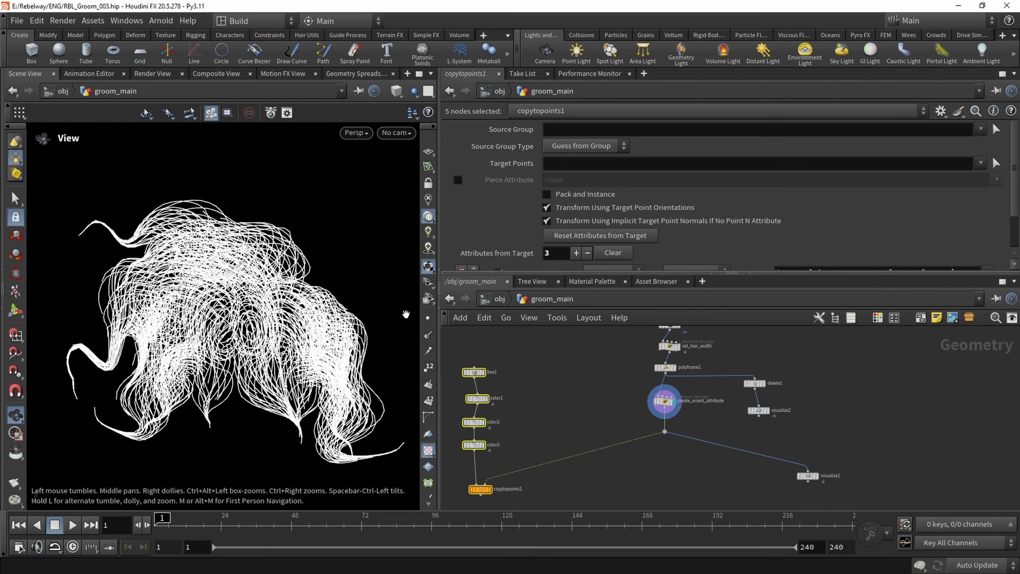
pyautogui.click(491, 489)
pyautogui.moveTo(553, 463); pyautogui.dragTo(560, 412, button='middle')
pyautogui.click(491, 437)
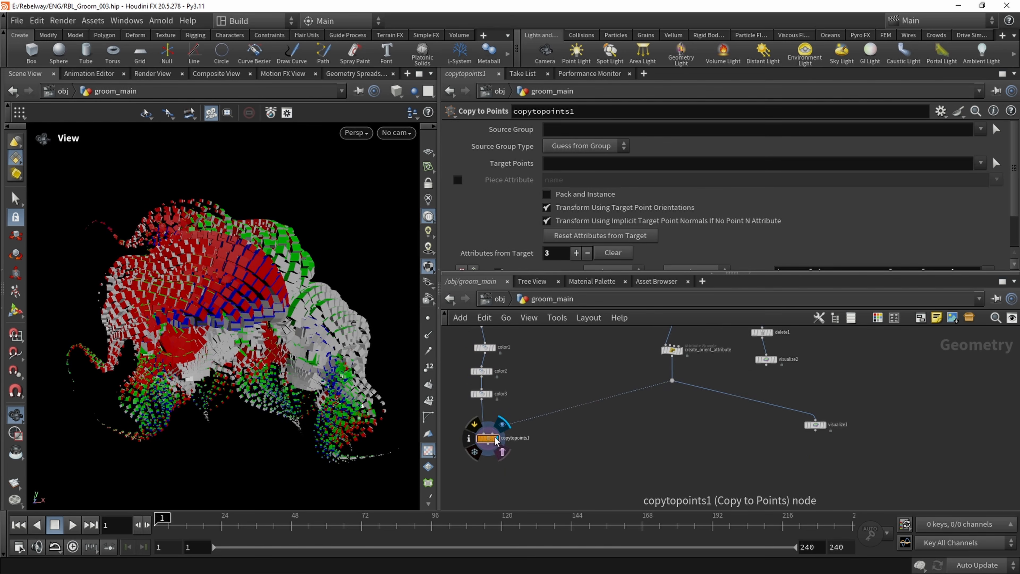
pyautogui.moveTo(491, 437); pyautogui.dragTo(666, 449)
pyautogui.moveTo(557, 376); pyautogui.dragTo(558, 432, button='middle')
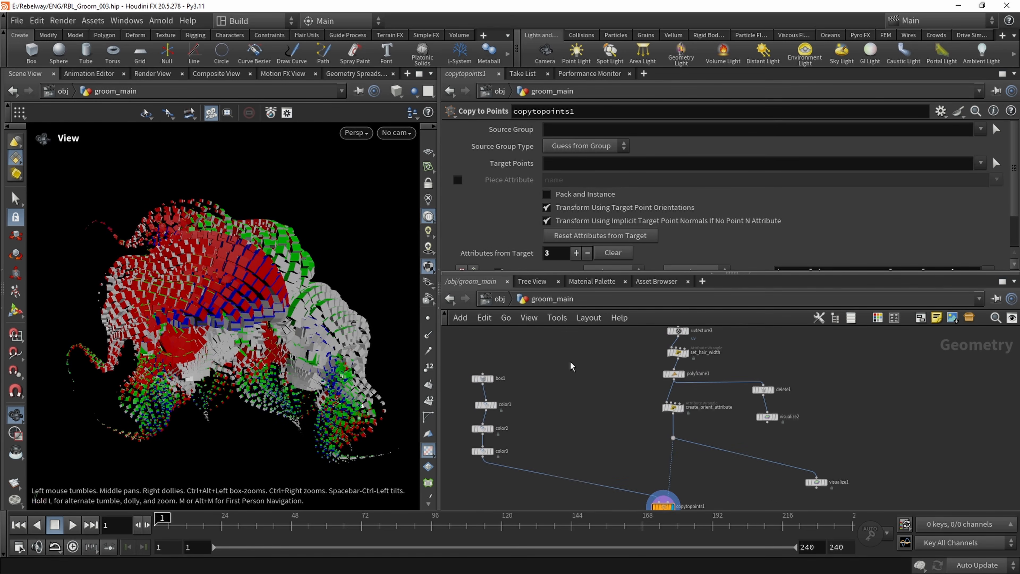
# Review the box, color, copytopoints1 and visualize nodes in the network and the box groom in the viewport
pyautogui.scroll(2, 641, 417)
pyautogui.moveTo(685, 387); pyautogui.dragTo(582, 414, button='middle')
pyautogui.scroll(-5, 562, 422)
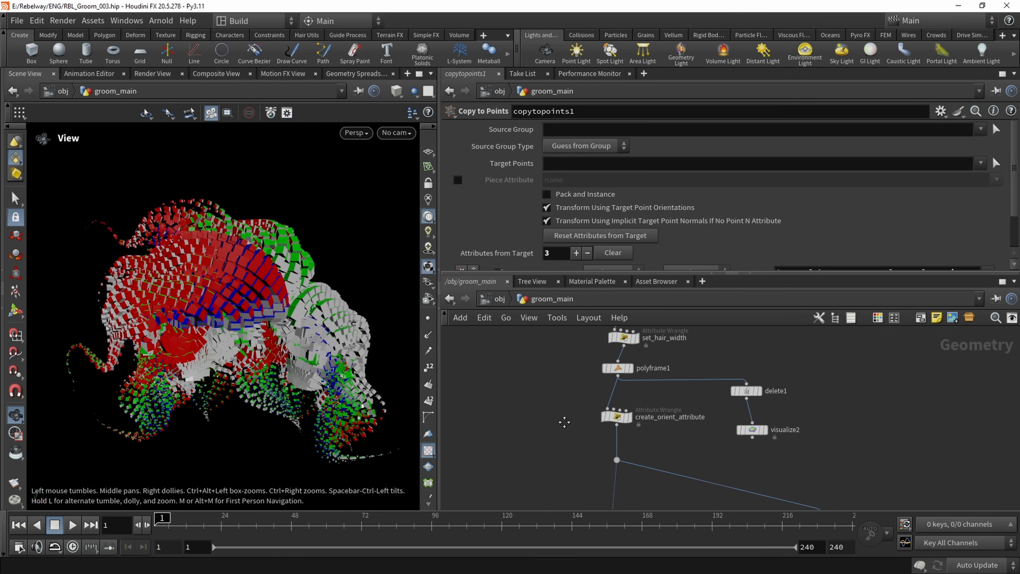
pyautogui.moveTo(490, 410); pyautogui.dragTo(491, 410)
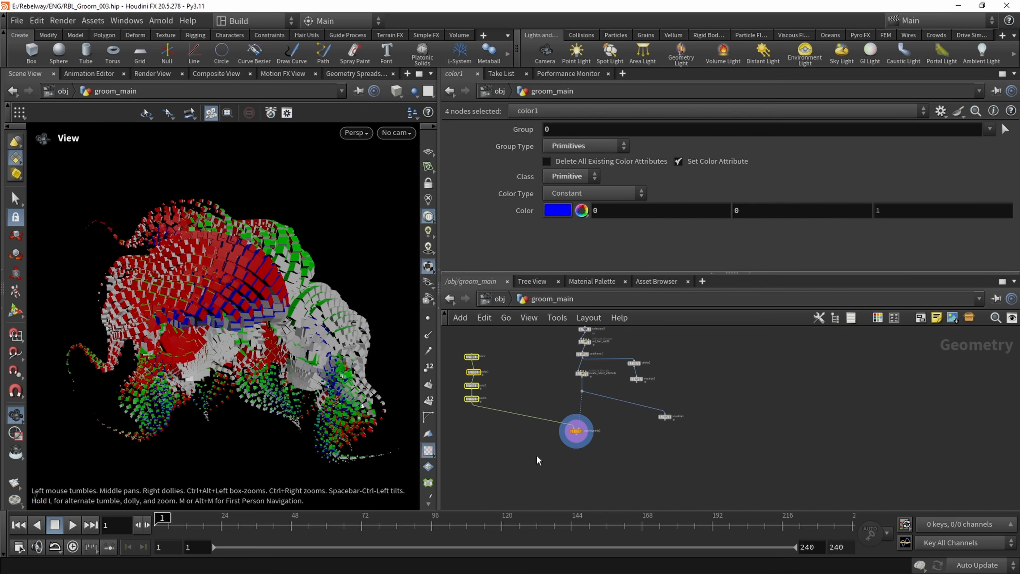
pyautogui.keyDown('shift'); pyautogui.moveTo(541, 452); pyautogui.dragTo(689, 389); pyautogui.keyUp('shift')
pyautogui.scroll(3, 621, 379)
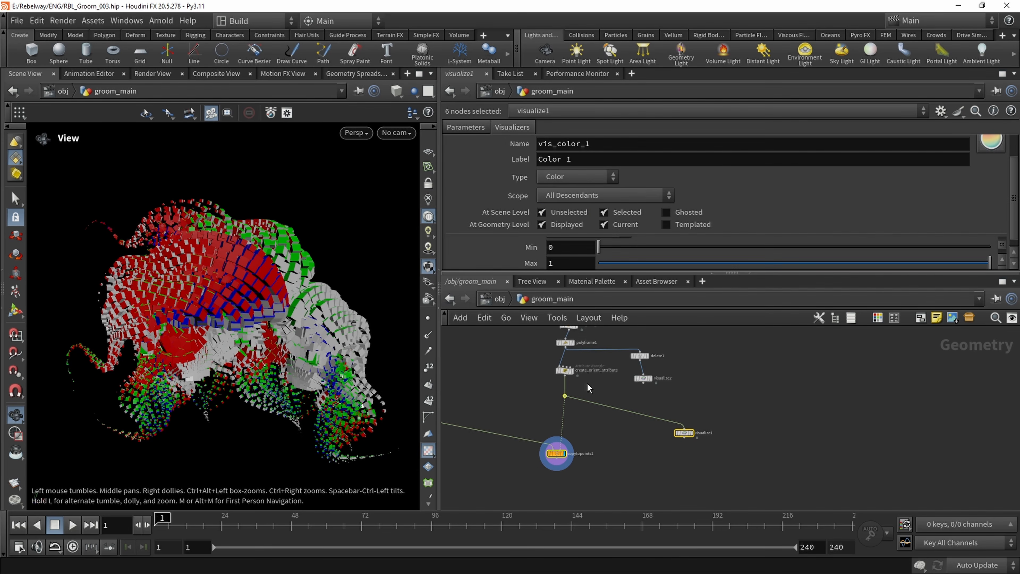
pyautogui.click(542, 383)
pyautogui.scroll(4, 542, 383)
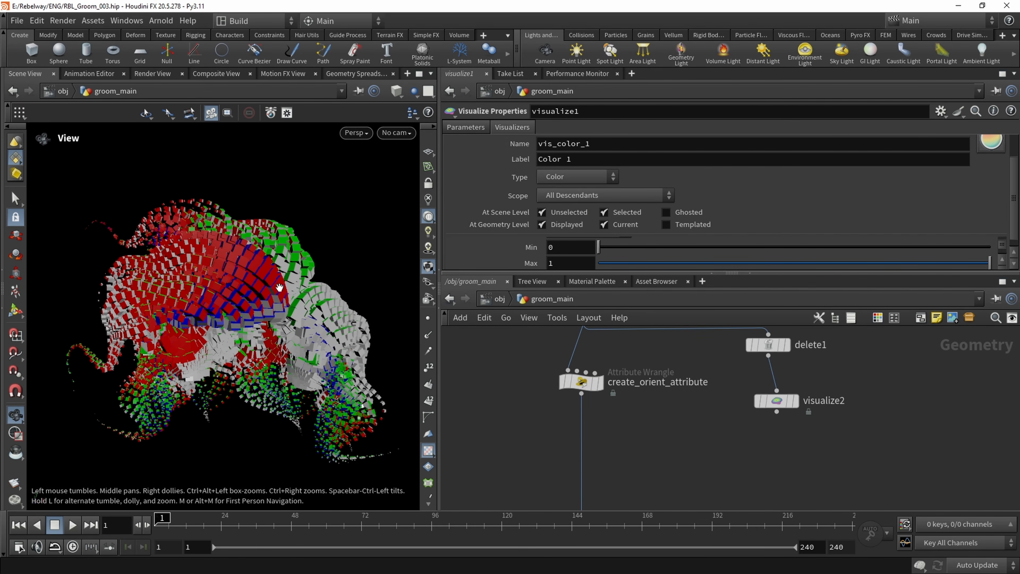
pyautogui.scroll(3, 279, 287)
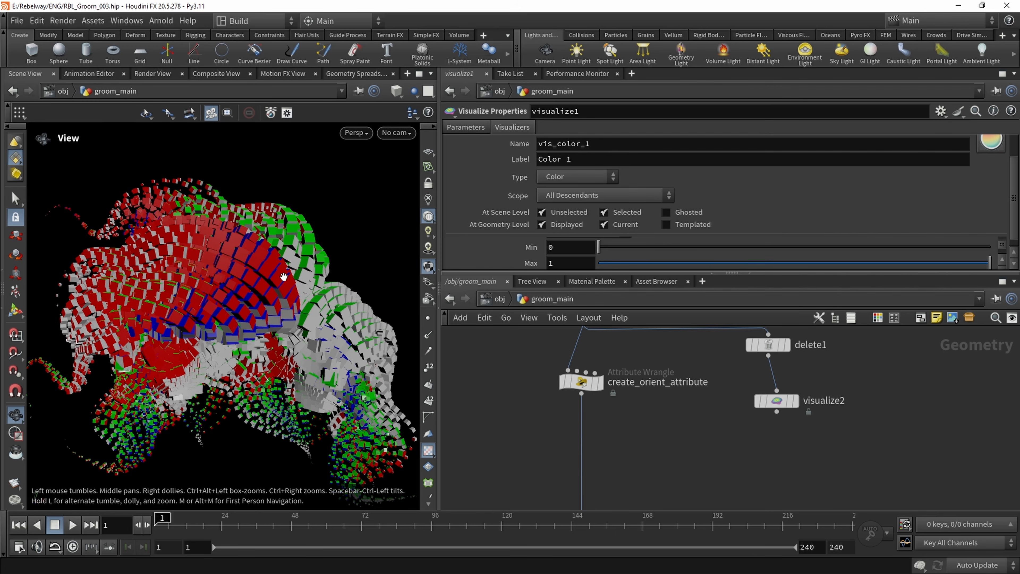
# Add an Attribute Wrangle in the main chain directly below create_orient_attribute
pyautogui.moveTo(561, 421); pyautogui.dragTo(559, 393, button='middle')
pyautogui.press('Tab')
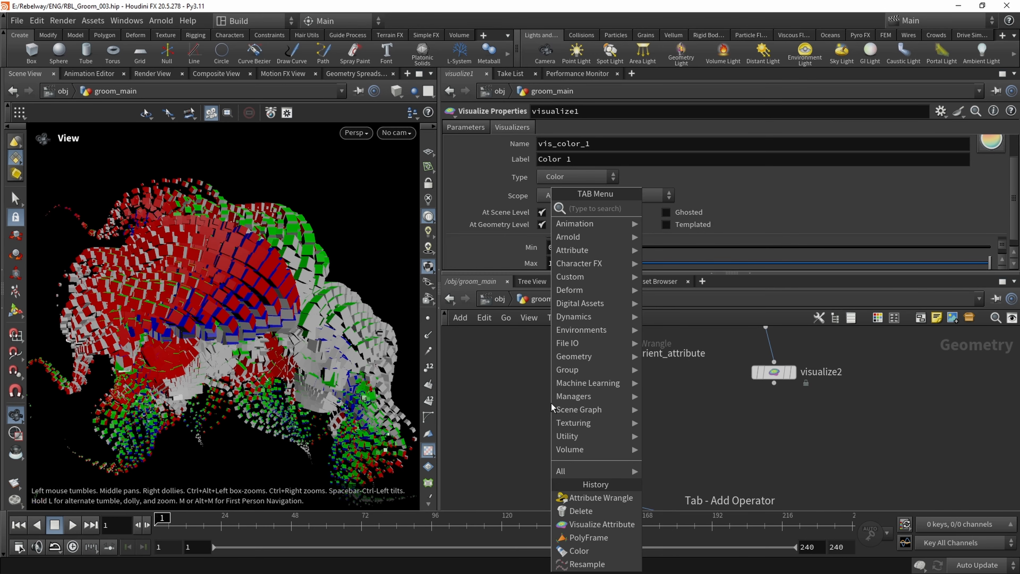
pyautogui.write('atwr')
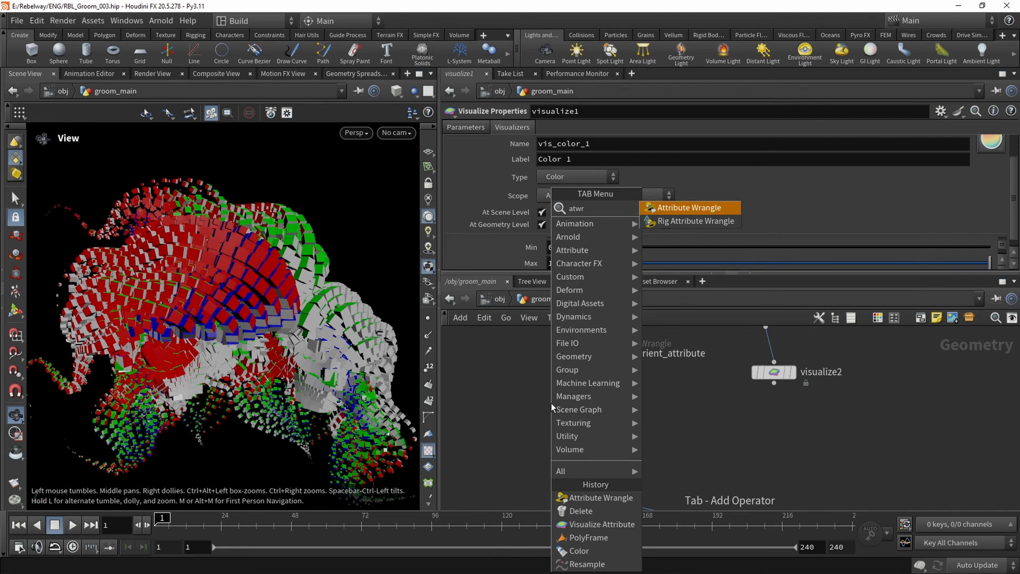
pyautogui.press('Return')
pyautogui.click(551, 402)
pyautogui.scroll(2, 550, 404)
pyautogui.moveTo(550, 405); pyautogui.dragTo(584, 419)
# Rename the new wrangle to create_hairId_attribute
pyautogui.doubleClick(658, 418)
pyautogui.press('BackSpace')
pyautogui.write('cre')
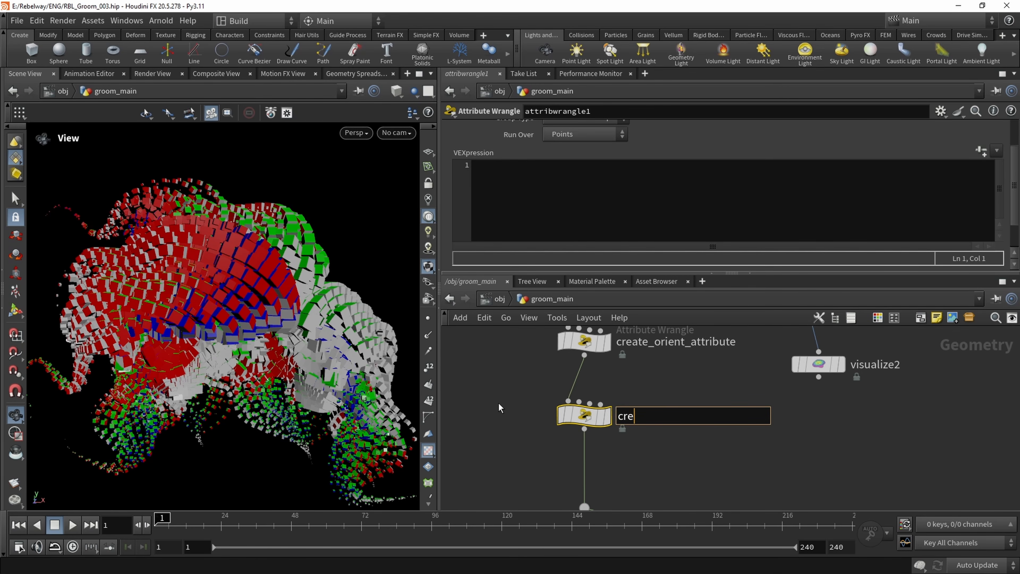
pyautogui.write('ate_hairId_attri')
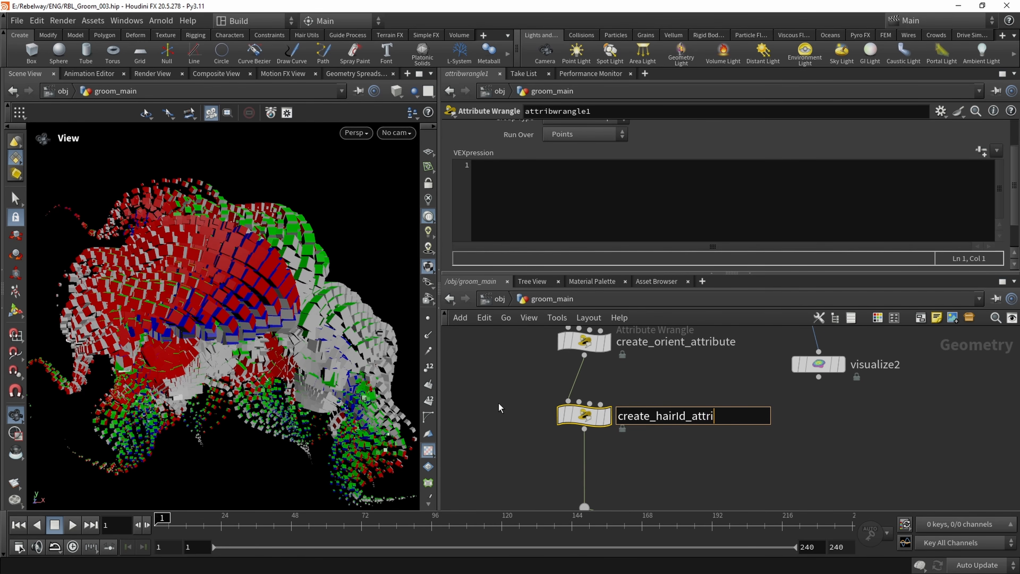
pyautogui.write('bute')
pyautogui.press('Return')
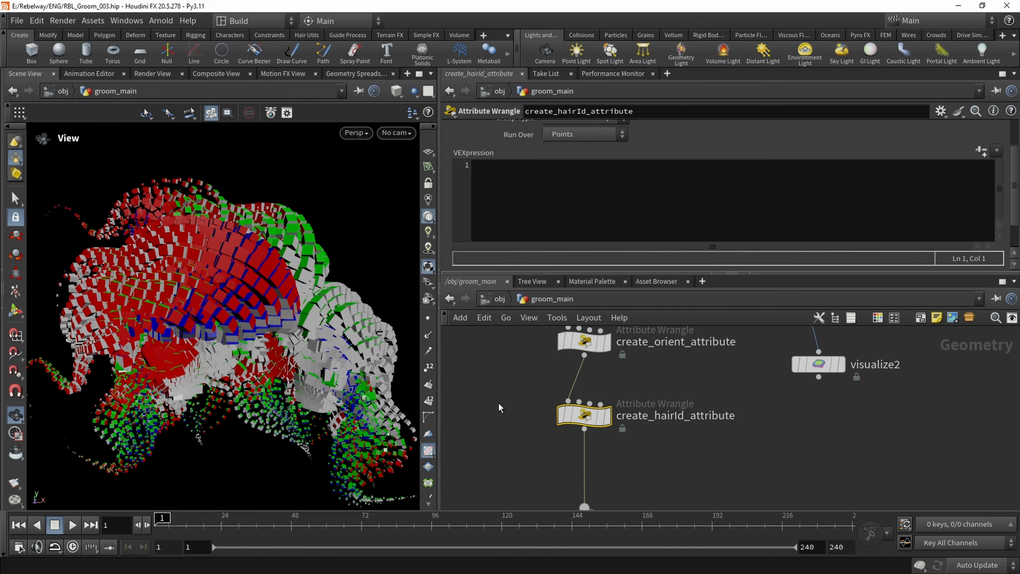
# Display create_hairId_attribute and write the expression i@hairId = i@primnum; in it
pyautogui.click(602, 422)
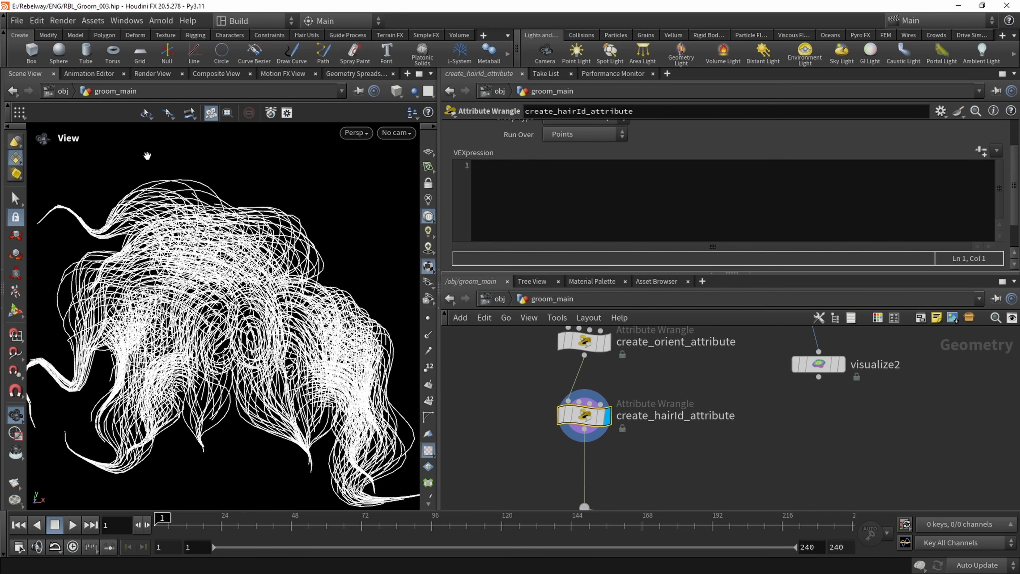
pyautogui.click(505, 198)
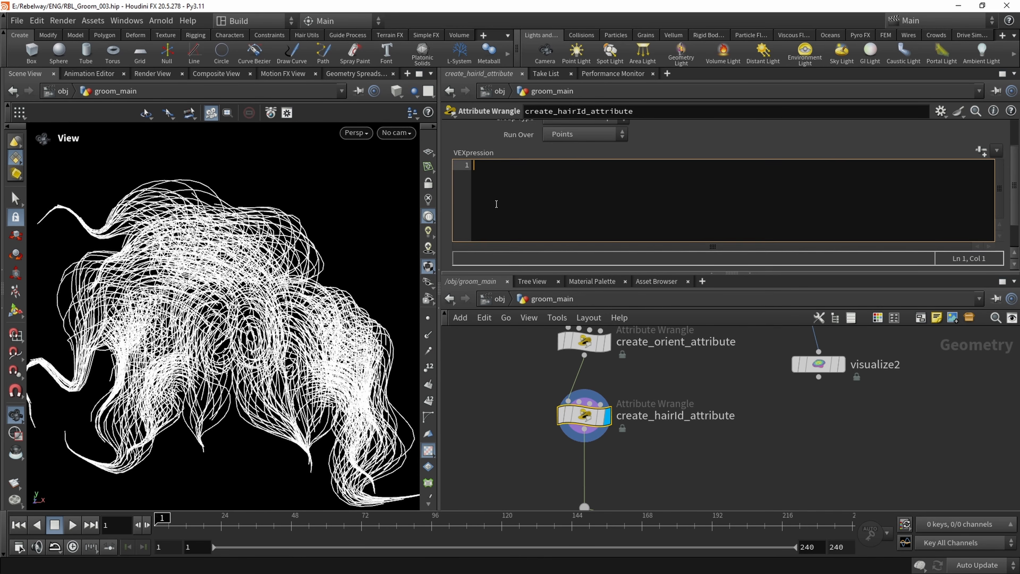
pyautogui.write('i@hai')
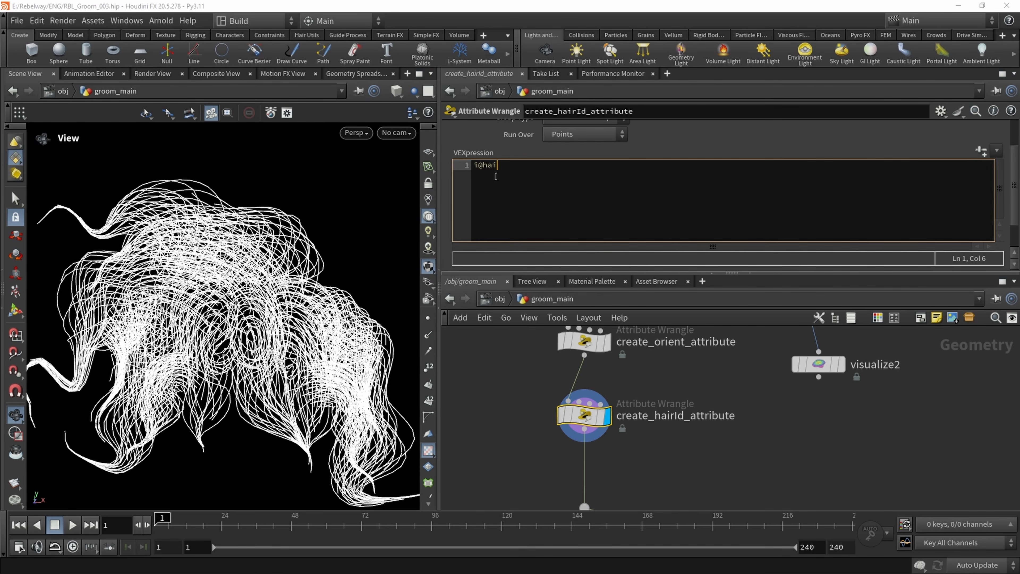
pyautogui.write('rId = i@primnum;')
# Delete the delete1 and visualize2 nodes branching off polyframe1
pyautogui.moveTo(697, 432); pyautogui.dragTo(638, 438, button='middle')
pyautogui.scroll(-2, 634, 422)
pyautogui.moveTo(763, 424); pyautogui.dragTo(740, 471, button='middle')
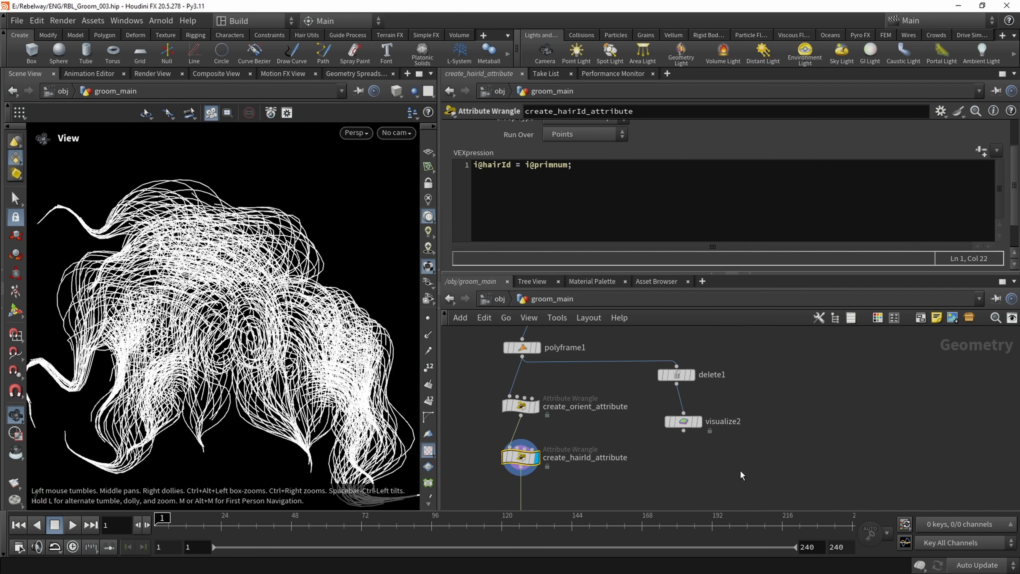
pyautogui.moveTo(749, 433); pyautogui.dragTo(643, 340)
pyautogui.press('Delete')
# Add a Visualize node beside create_hairId_attribute, connect it to the wrangle's output and display it
pyautogui.scroll(2, 677, 435)
pyautogui.press('Tab')
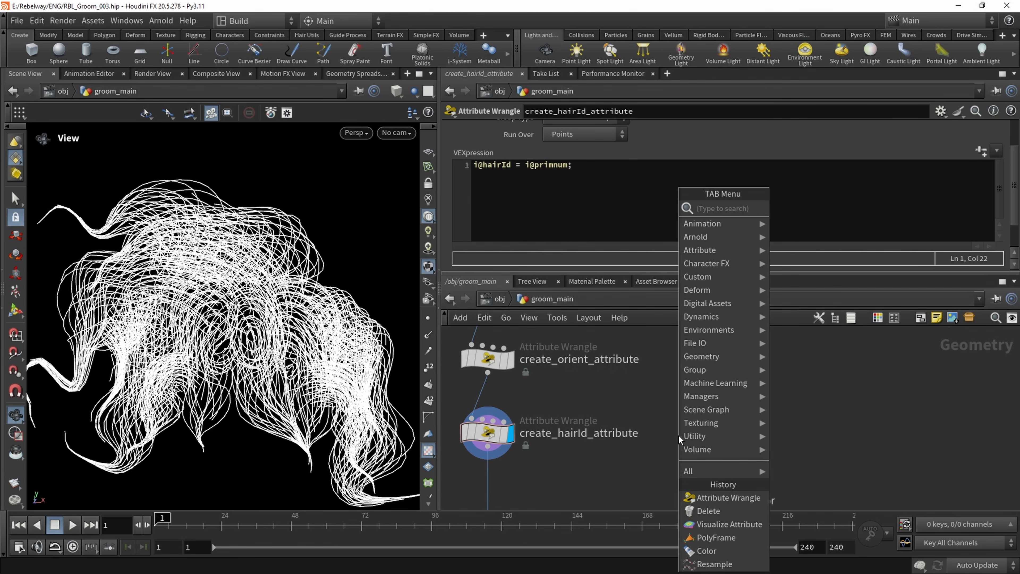
pyautogui.write('visualize')
pyautogui.press('Return')
pyautogui.click(678, 435)
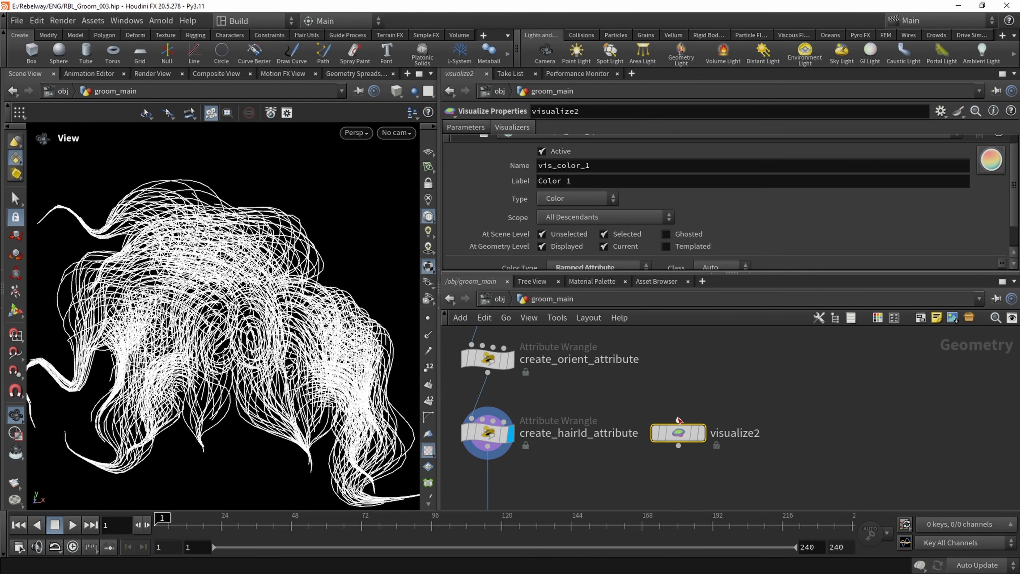
pyautogui.click(678, 420)
pyautogui.click(487, 447)
pyautogui.press('r')
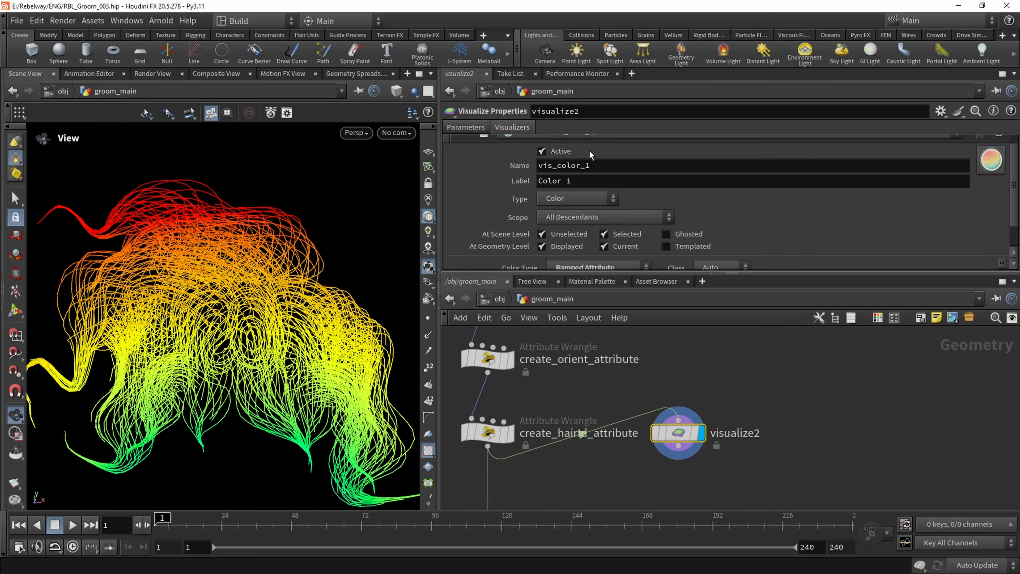
# Set the color visualizer's attribute to hairId and change its color type to Random
pyautogui.scroll(-2, 514, 219)
pyautogui.click(606, 250)
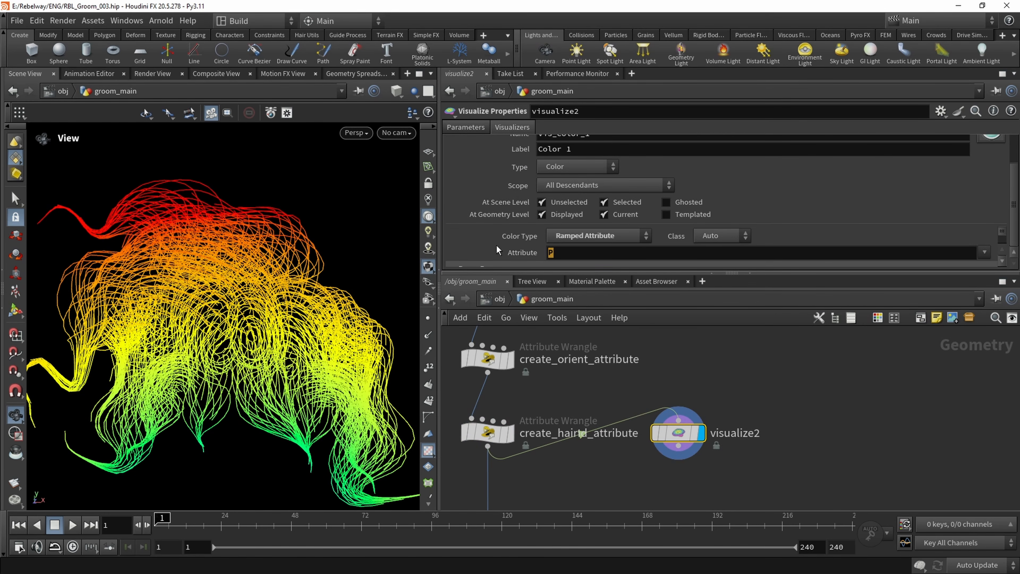
pyautogui.click(984, 252)
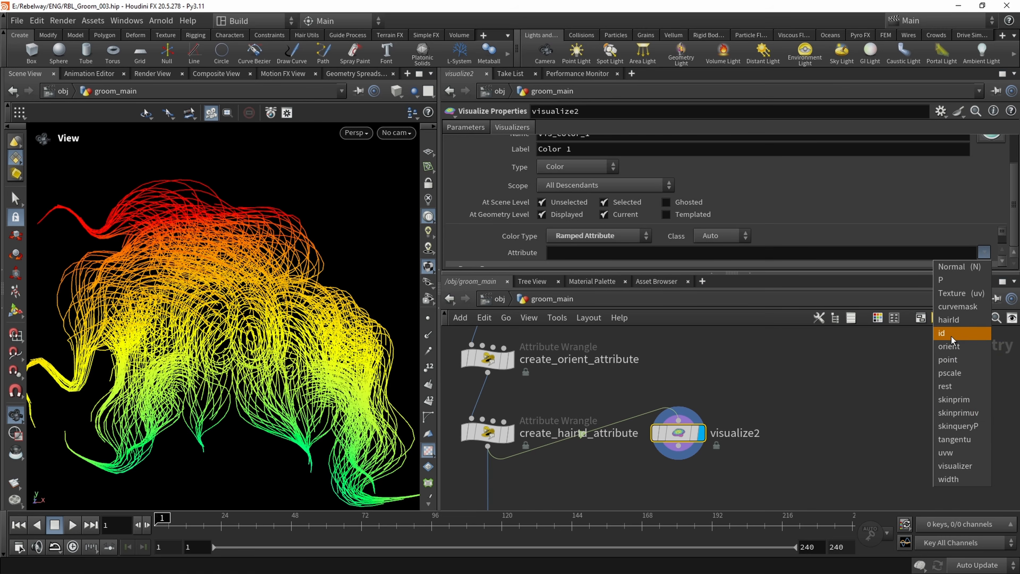
pyautogui.click(949, 321)
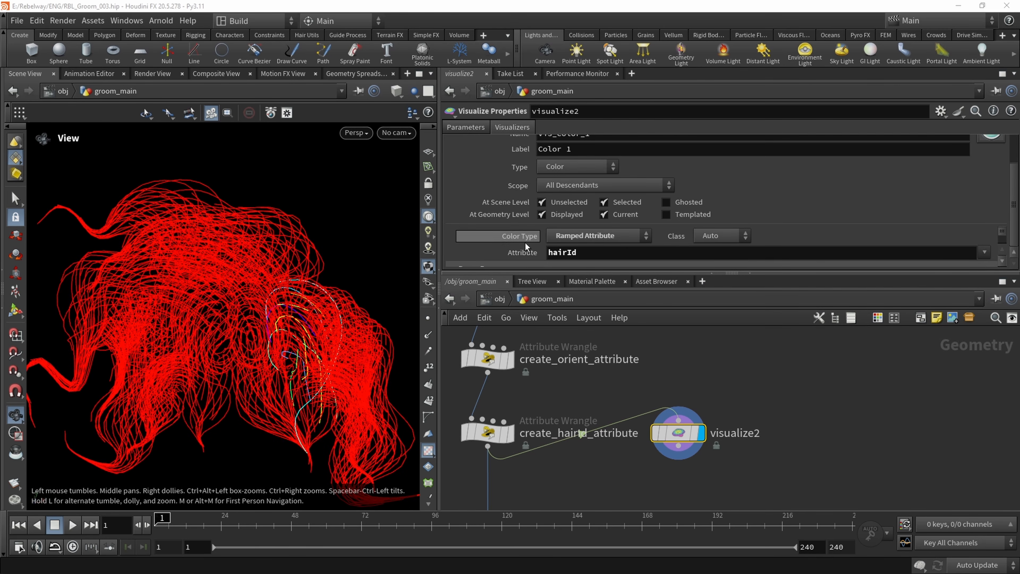
pyautogui.click(583, 237)
pyautogui.click(587, 288)
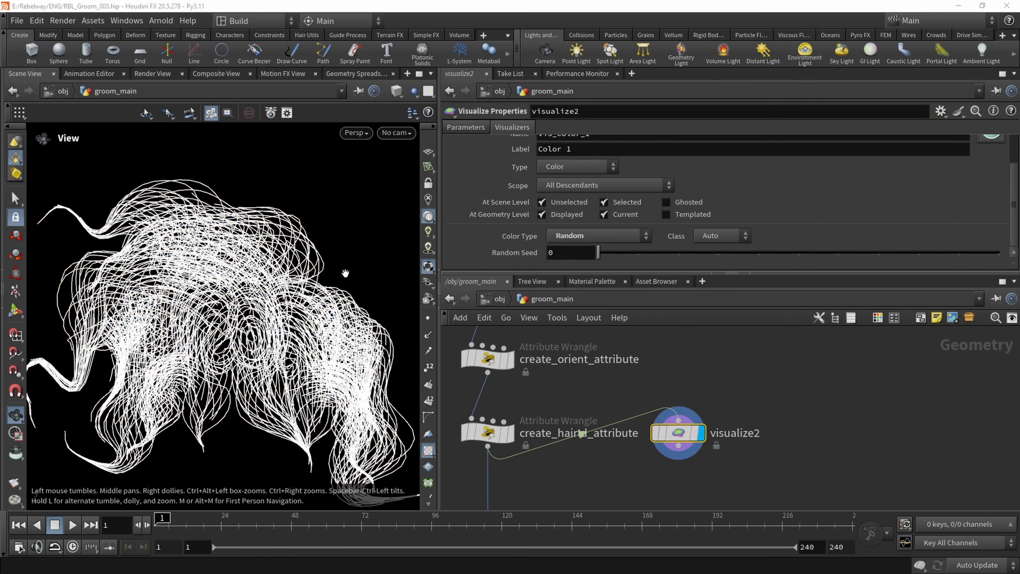
# Check the strand coloring in the viewport and open the create_hairId_attribute wrangle's expression
pyautogui.scroll(-2, 223, 321)
pyautogui.moveTo(223, 340); pyautogui.dragTo(236, 312)
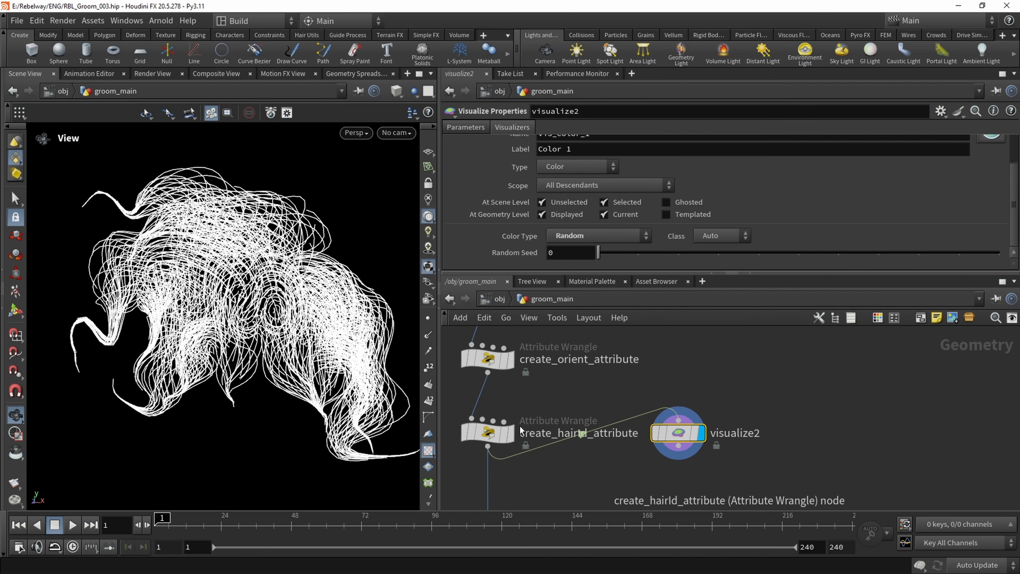
pyautogui.click(487, 432)
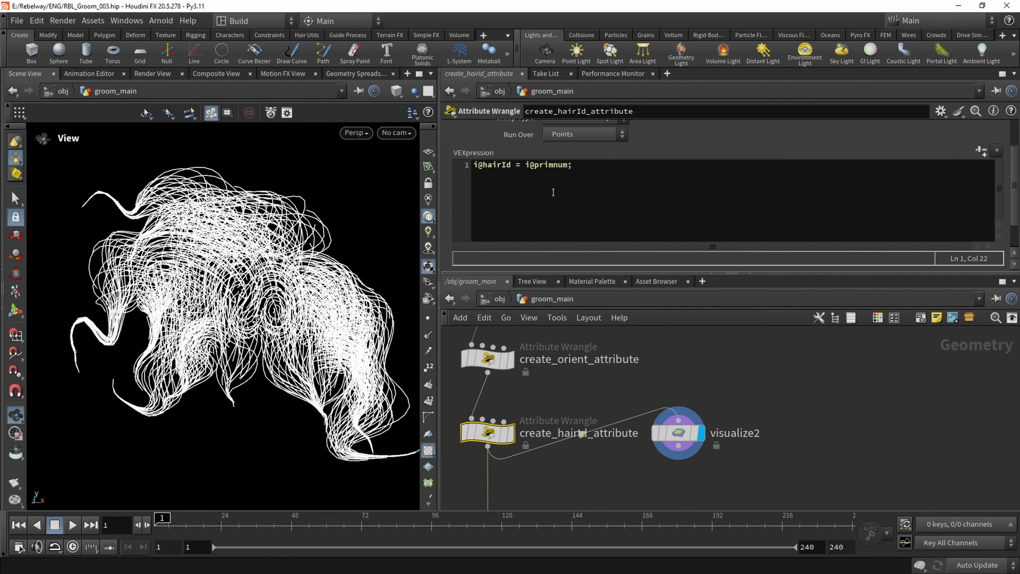
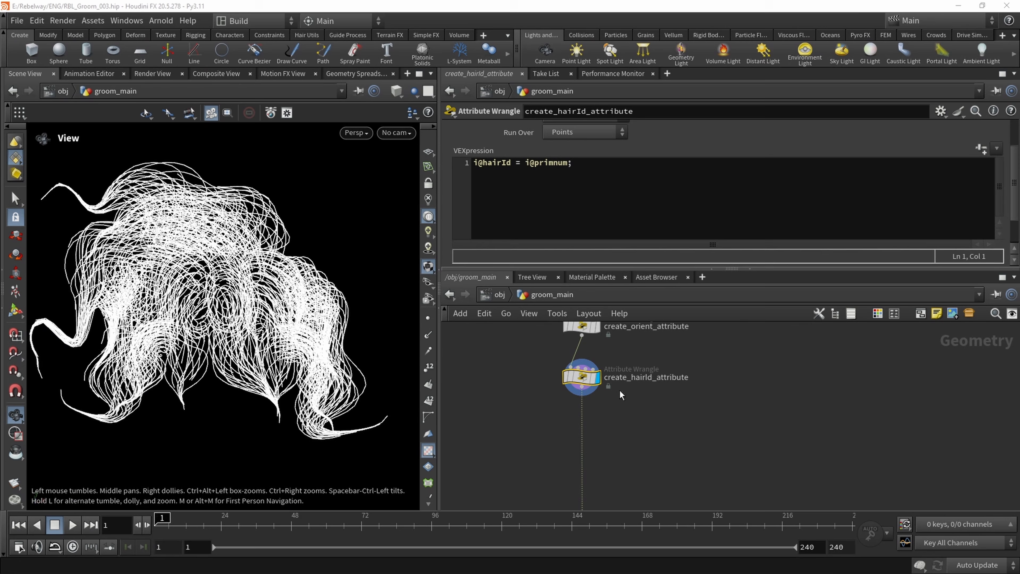
# Add a Visualize node beside create_hairId_attribute, wire it to the wrangle's output and turn on its display
pyautogui.moveTo(632, 404); pyautogui.dragTo(601, 413, button='middle')
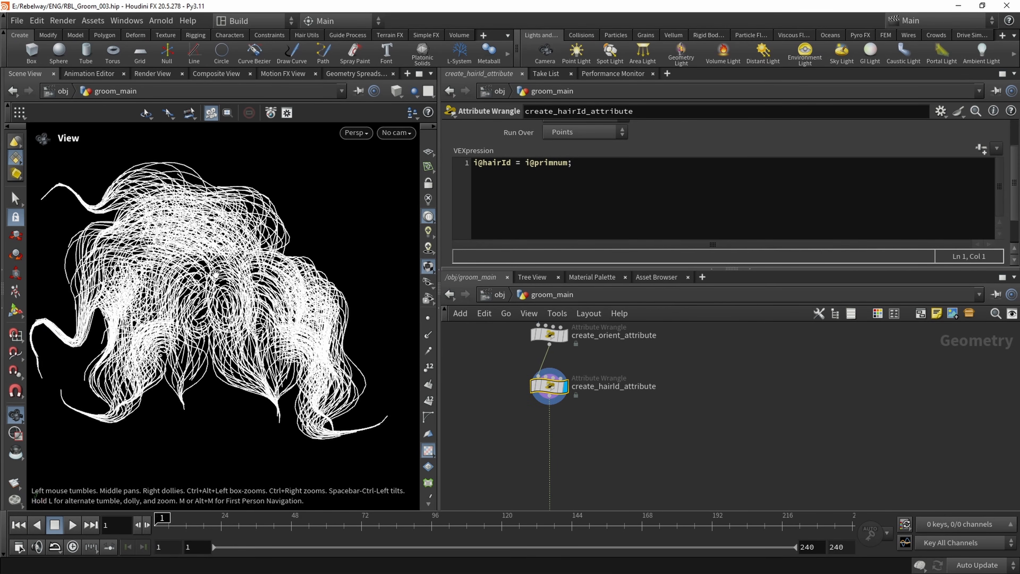
pyautogui.moveTo(255, 314); pyautogui.dragTo(277, 319, button='middle')
pyautogui.press('Tab')
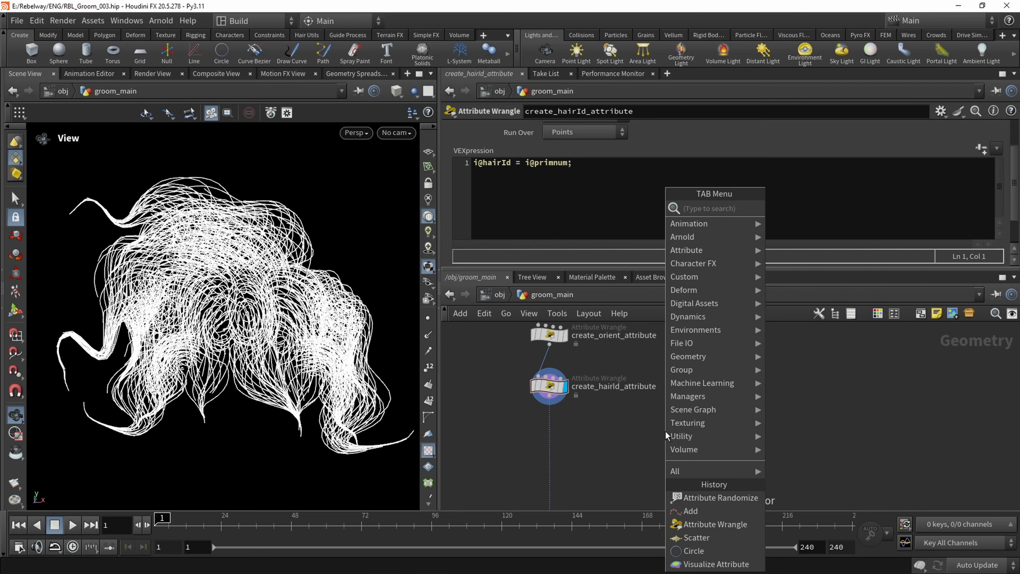
pyautogui.write('visua')
pyautogui.press('Return')
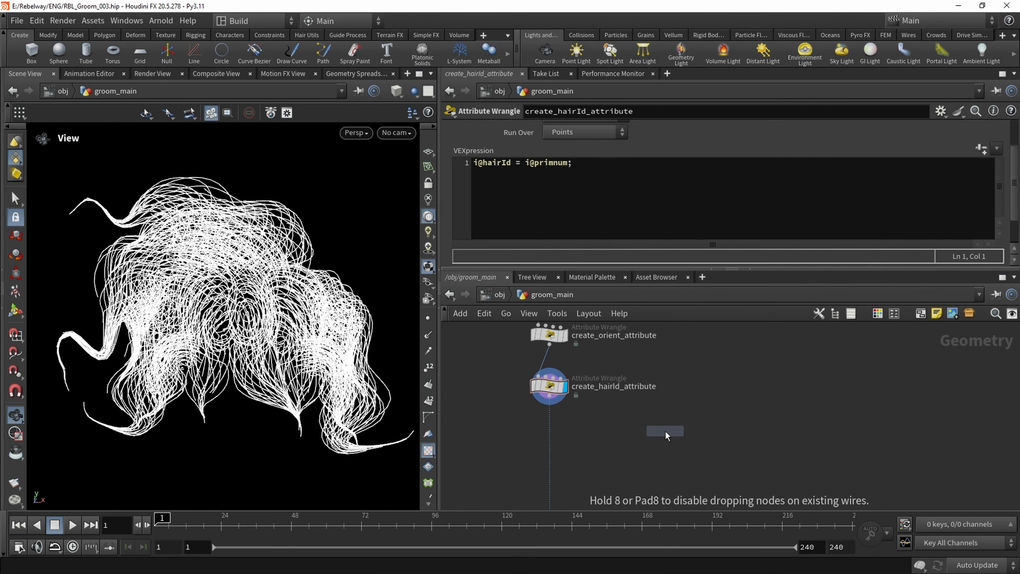
pyautogui.click(665, 432)
pyautogui.click(665, 423)
pyautogui.click(549, 396)
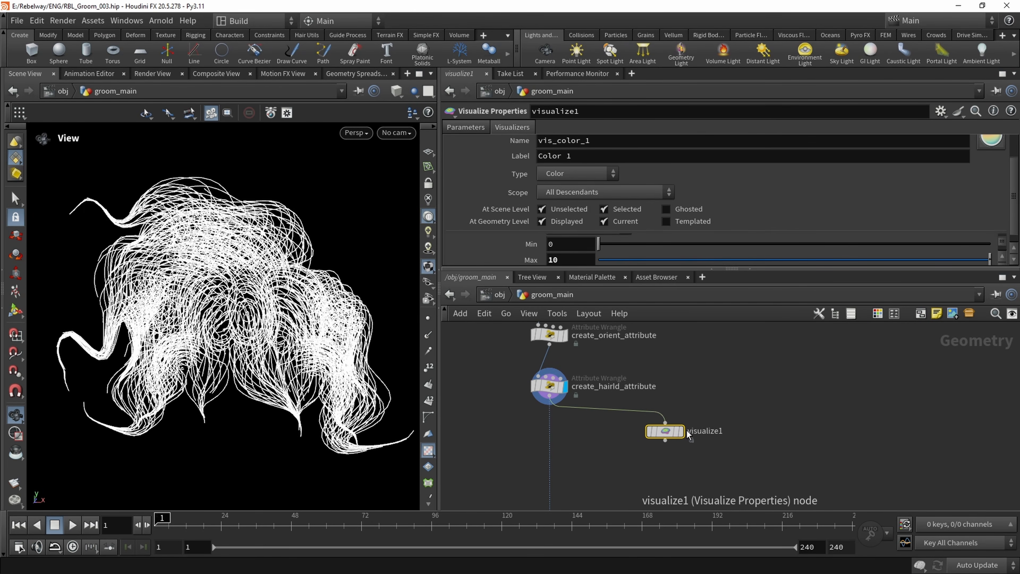
pyautogui.click(681, 432)
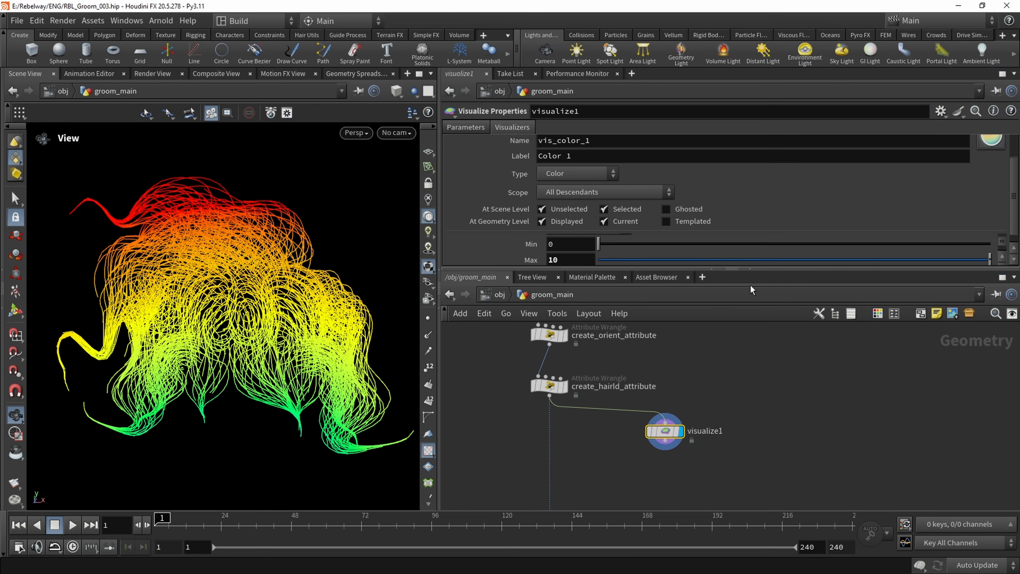
# Set the visualizer's color type to Random From Attribute with hairId as the attribute, and inspect the strand coloring
pyautogui.moveTo(735, 274); pyautogui.dragTo(732, 350)
pyautogui.scroll(-2, 1011, 312)
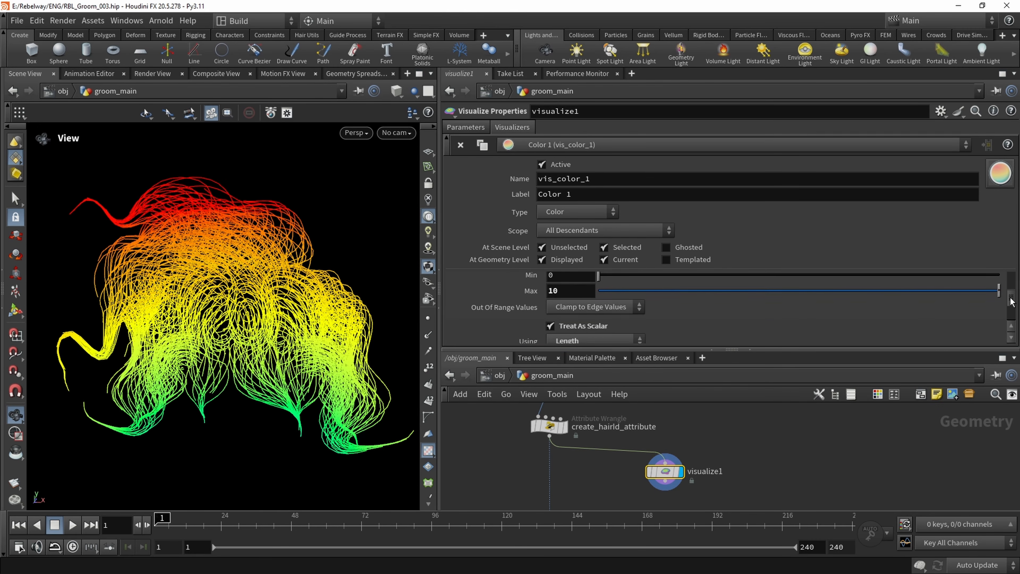
pyautogui.moveTo(1010, 312); pyautogui.dragTo(1009, 280)
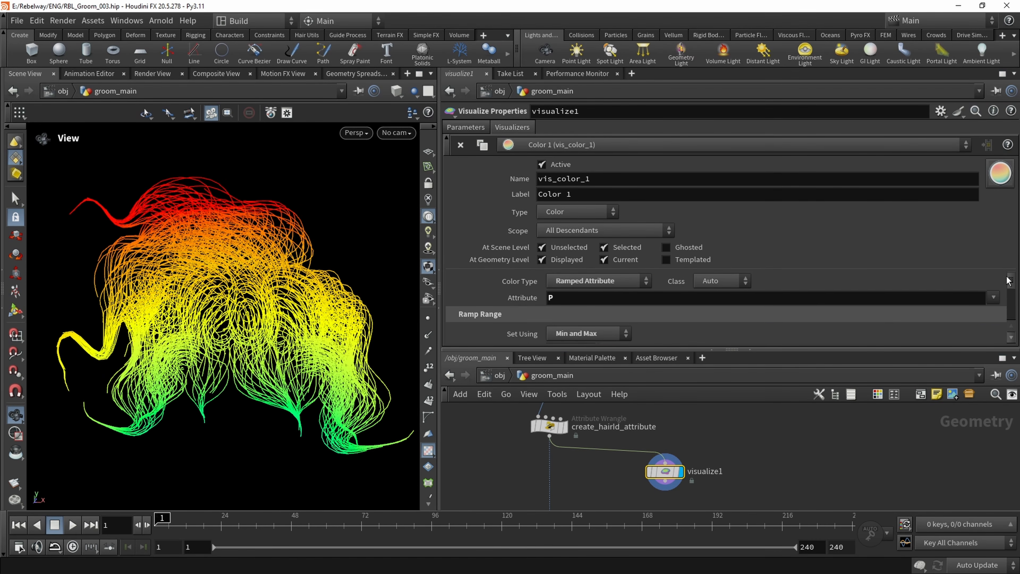
pyautogui.click(621, 282)
pyautogui.click(594, 333)
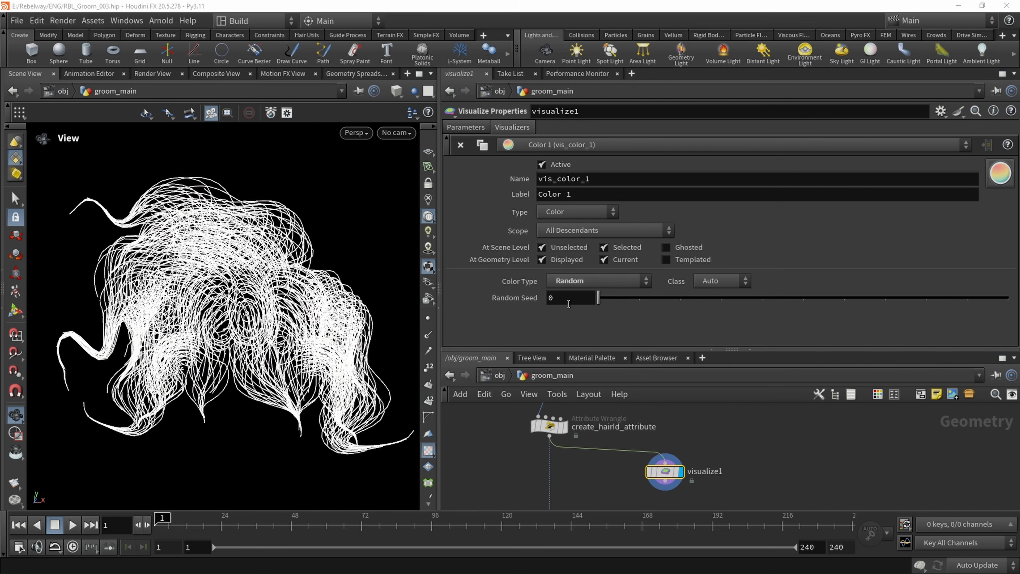
pyautogui.click(616, 280)
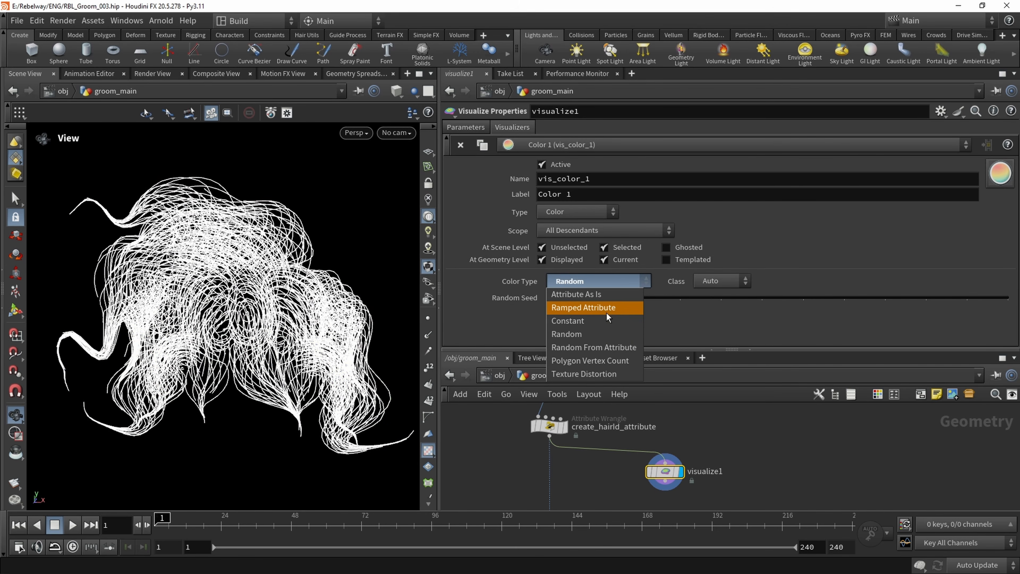
pyautogui.click(602, 346)
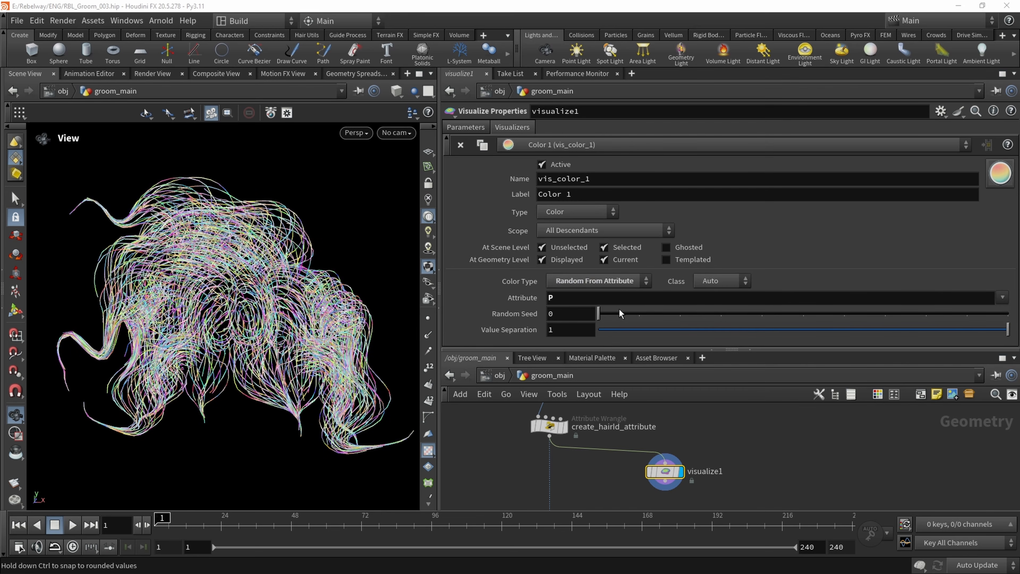
pyautogui.click(1001, 298)
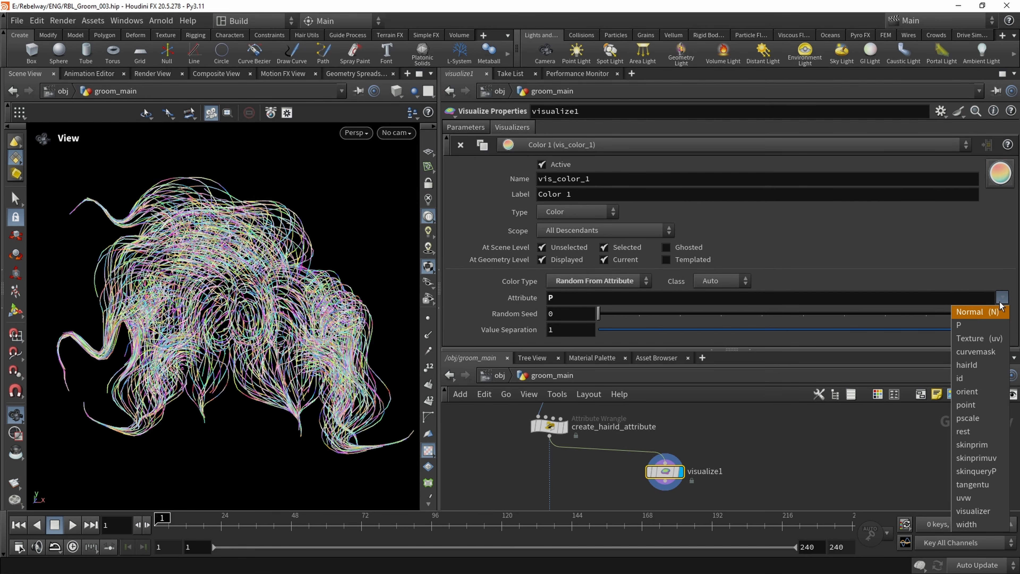
pyautogui.click(968, 365)
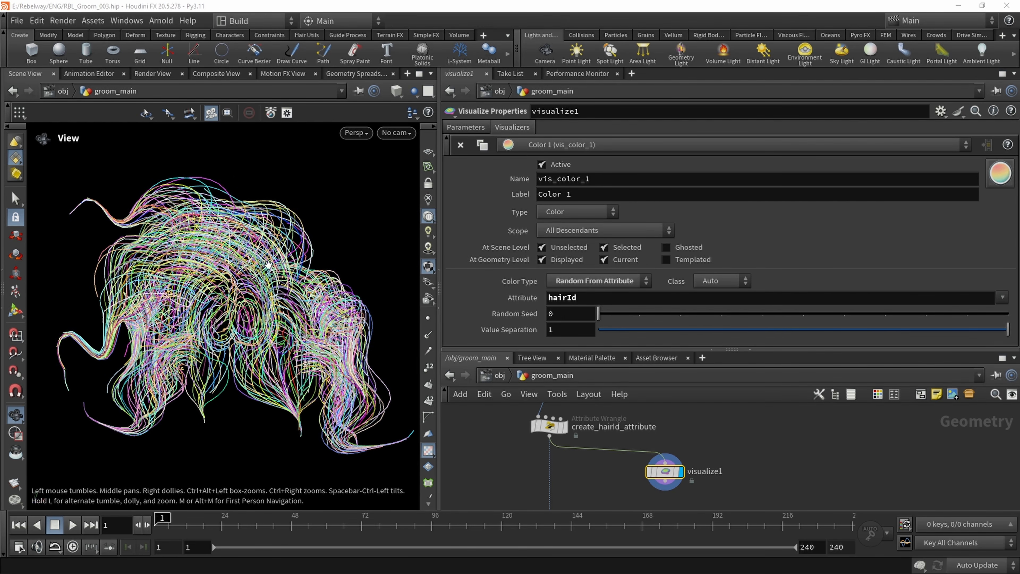
pyautogui.moveTo(268, 264); pyautogui.dragTo(103, 271)
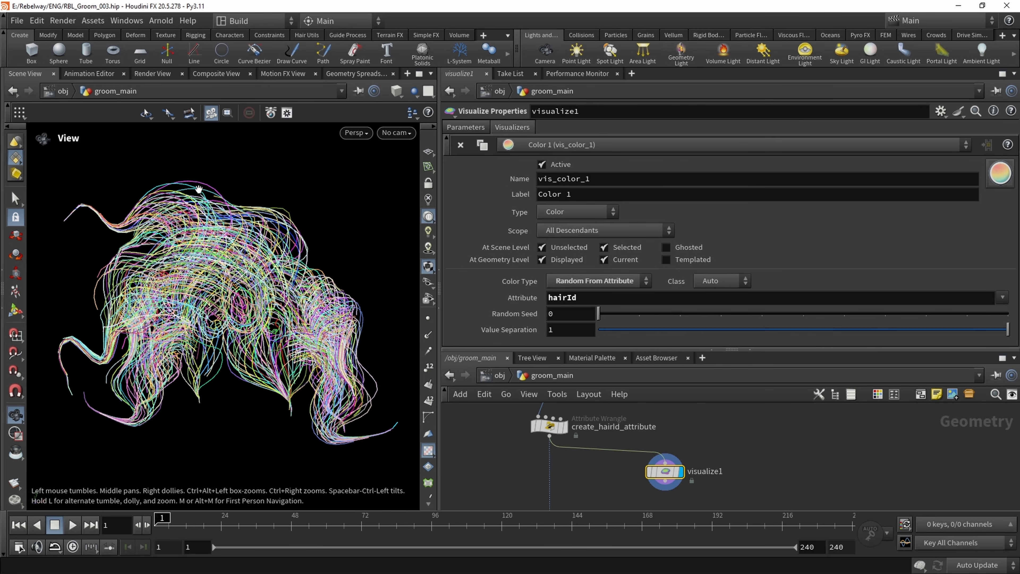
# Display the copytopoints1 node and examine how the colored boxes are oriented along the strands
pyautogui.scroll(-3, 580, 438)
pyautogui.moveTo(583, 474); pyautogui.dragTo(584, 442, button='middle')
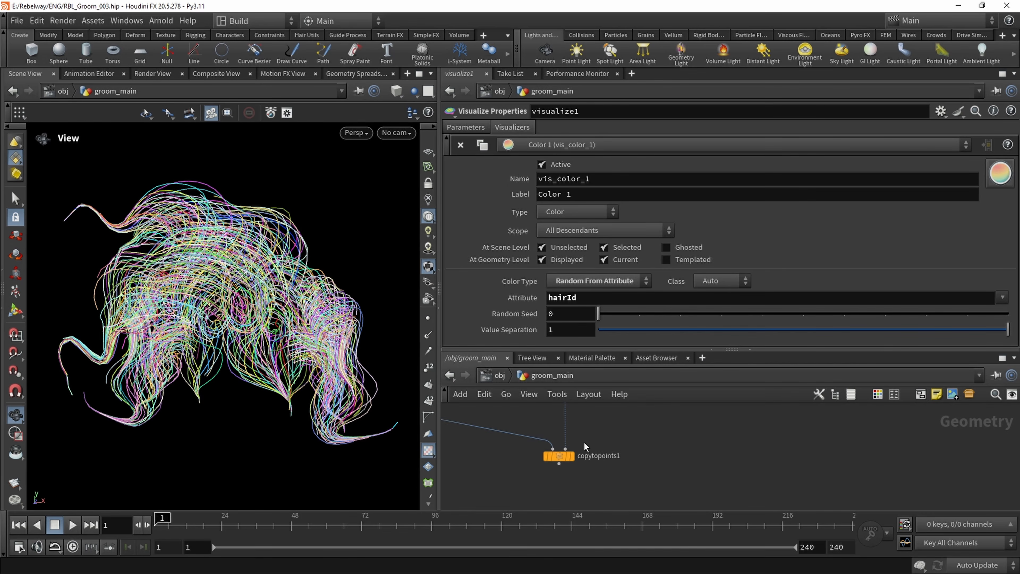
pyautogui.click(574, 455)
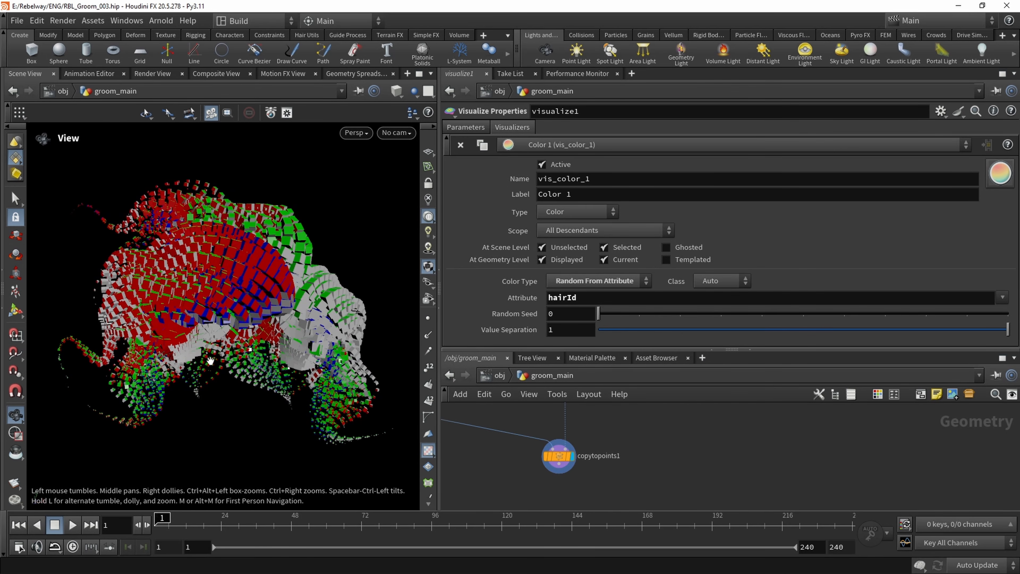
pyautogui.moveTo(571, 462); pyautogui.dragTo(620, 463, button='middle')
pyautogui.moveTo(733, 349); pyautogui.dragTo(728, 246)
pyautogui.moveTo(543, 374); pyautogui.dragTo(647, 427, button='middle')
pyautogui.moveTo(452, 374); pyautogui.dragTo(486, 383, button='middle')
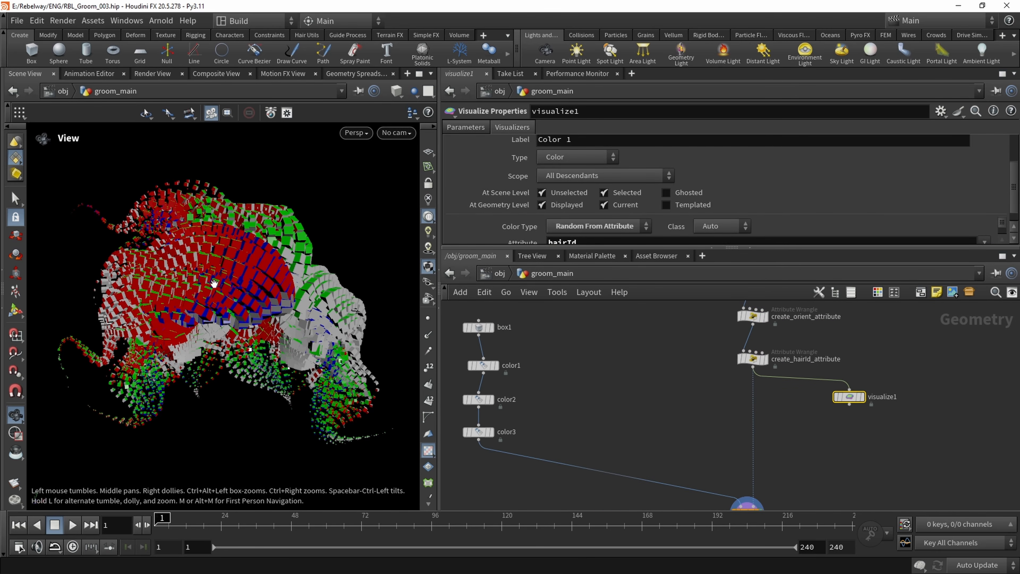
pyautogui.scroll(5, 223, 275)
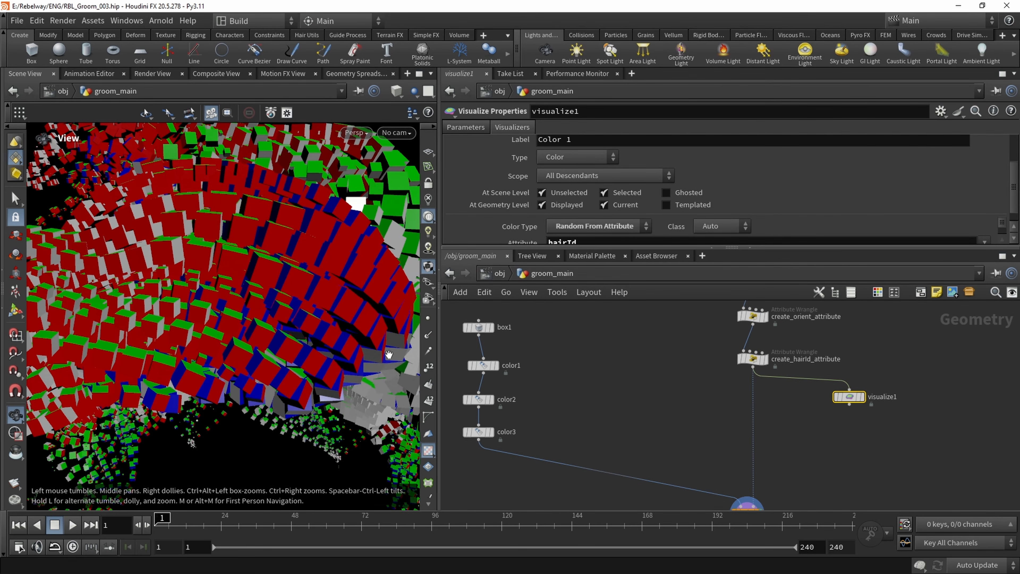
# Display the color3 node and examine the axis colors on the faces of the source box
pyautogui.click(490, 432)
pyautogui.press('f')
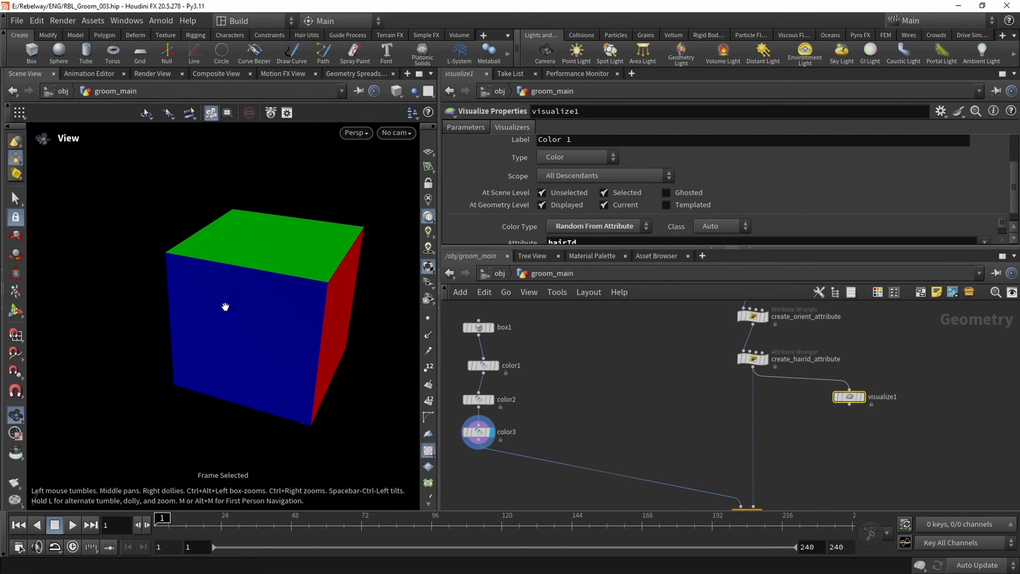
pyautogui.moveTo(225, 306); pyautogui.dragTo(244, 275)
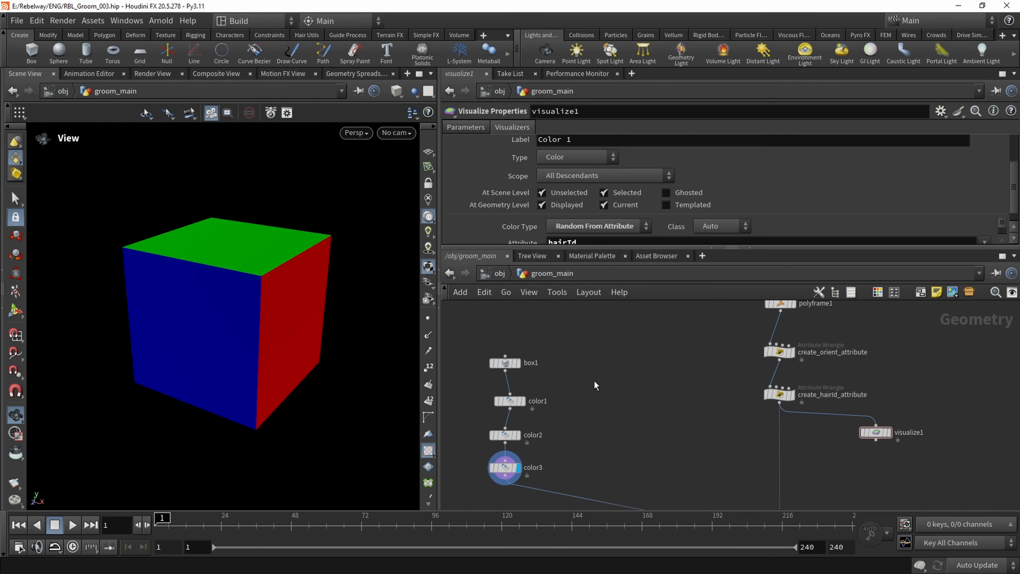
# Add a Circle node beside the box1 and color node chain
pyautogui.press('Tab')
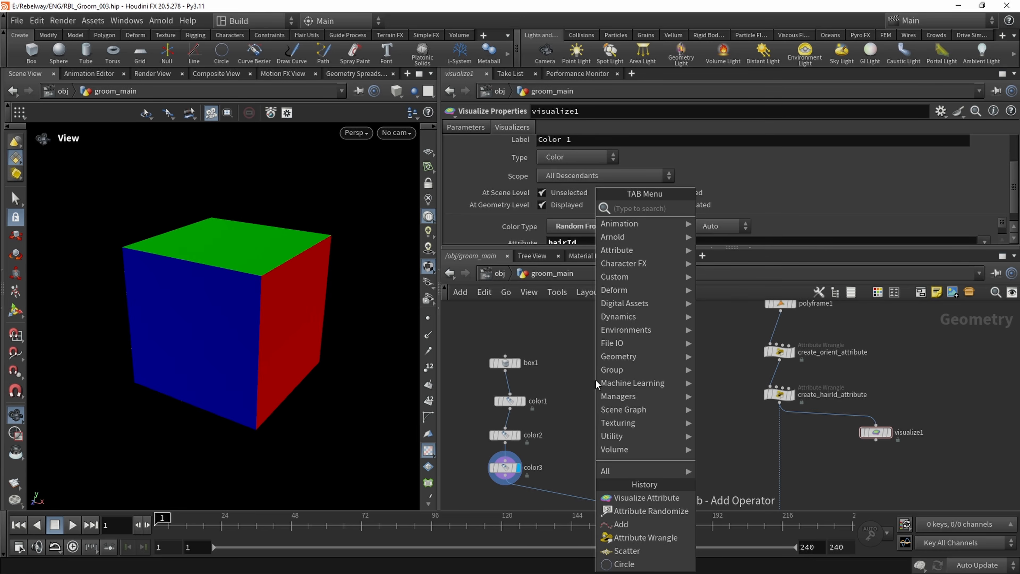
pyautogui.write('circ')
pyautogui.press('Return')
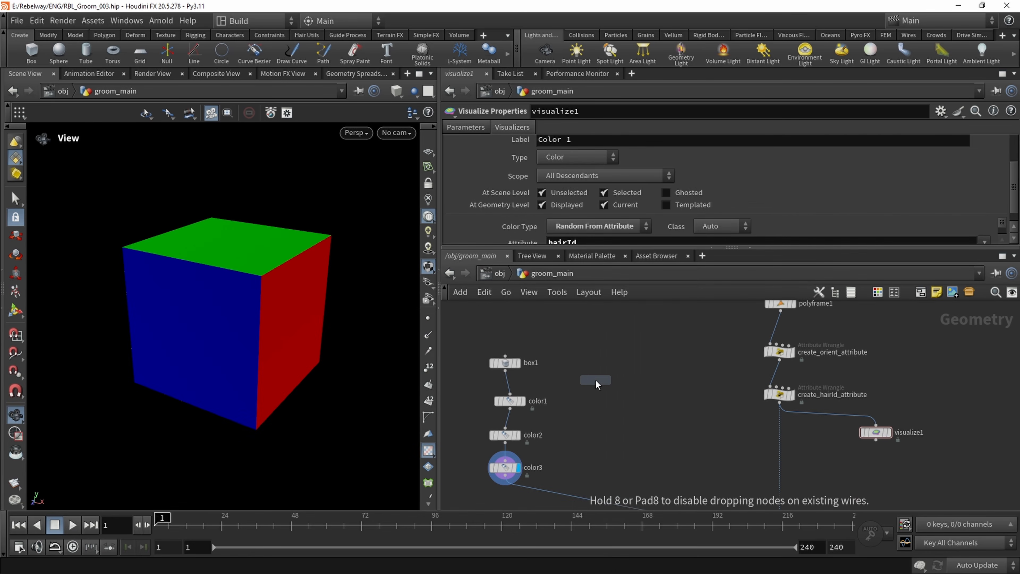
pyautogui.click(595, 380)
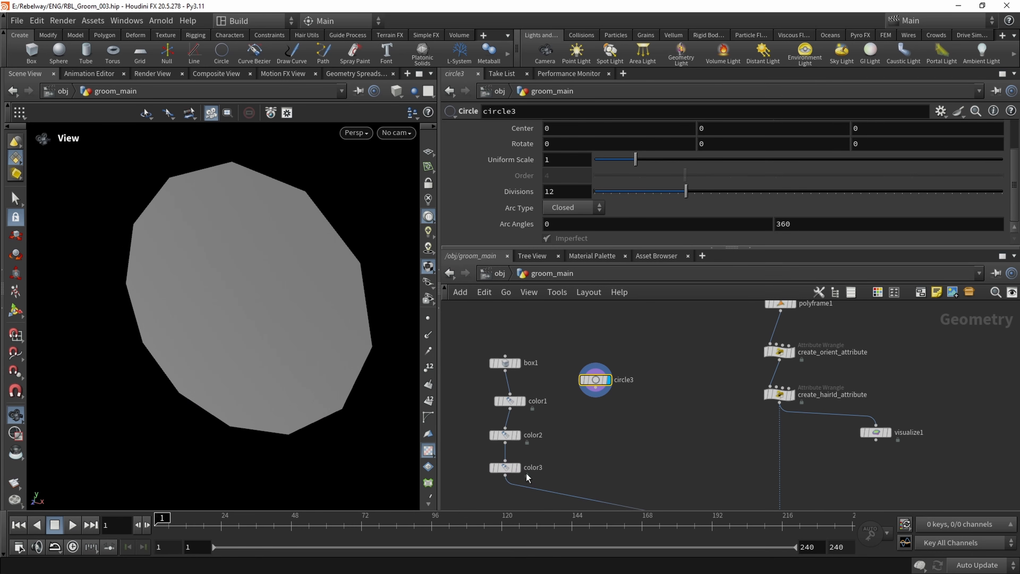
# Size the new circle against the color3 box shown as reference, with uniform scale 0.5 and 19 divisions
pyautogui.click(526, 480)
pyautogui.moveTo(310, 298); pyautogui.dragTo(213, 217)
pyautogui.click(567, 163)
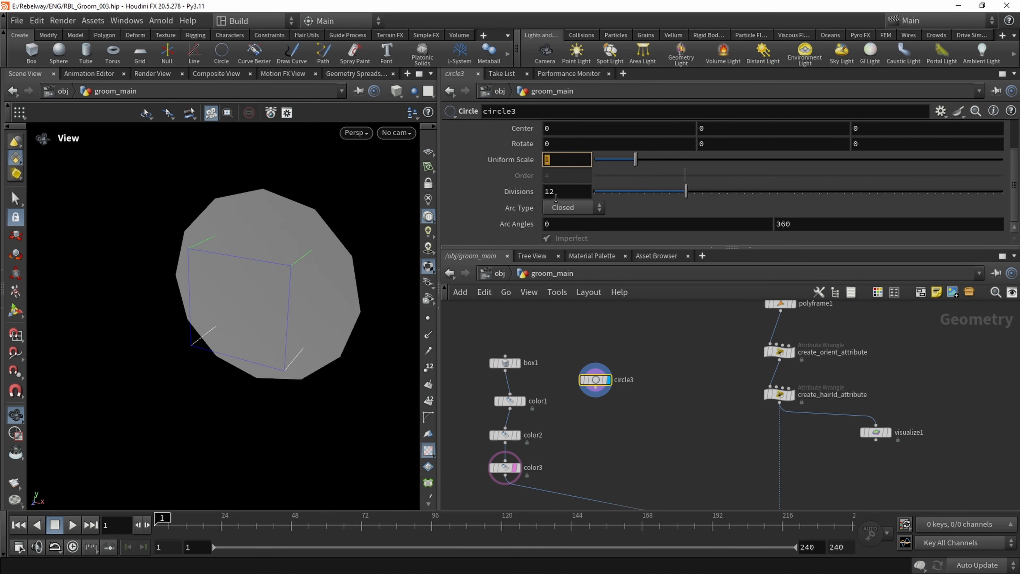
pyautogui.press('Return')
pyautogui.moveTo(285, 279); pyautogui.dragTo(337, 251)
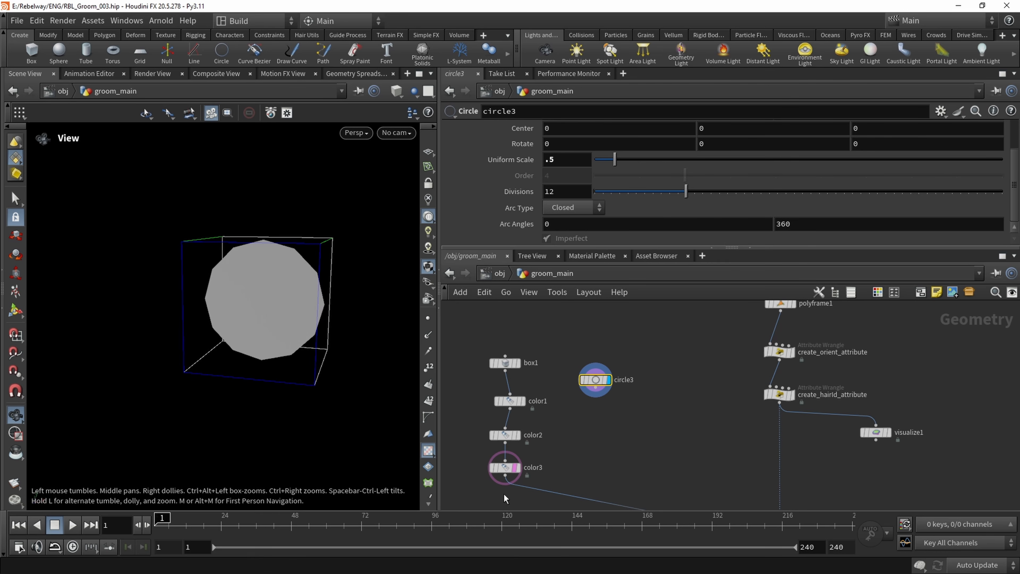
pyautogui.moveTo(515, 470)
pyautogui.moveTo(230, 269); pyautogui.dragTo(245, 328)
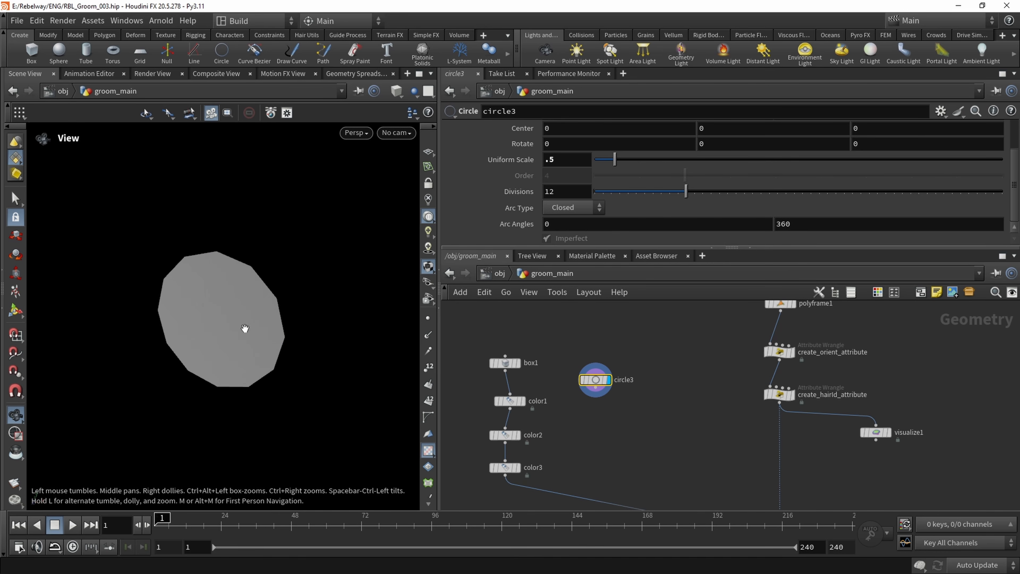
pyautogui.scroll(3, 562, 386)
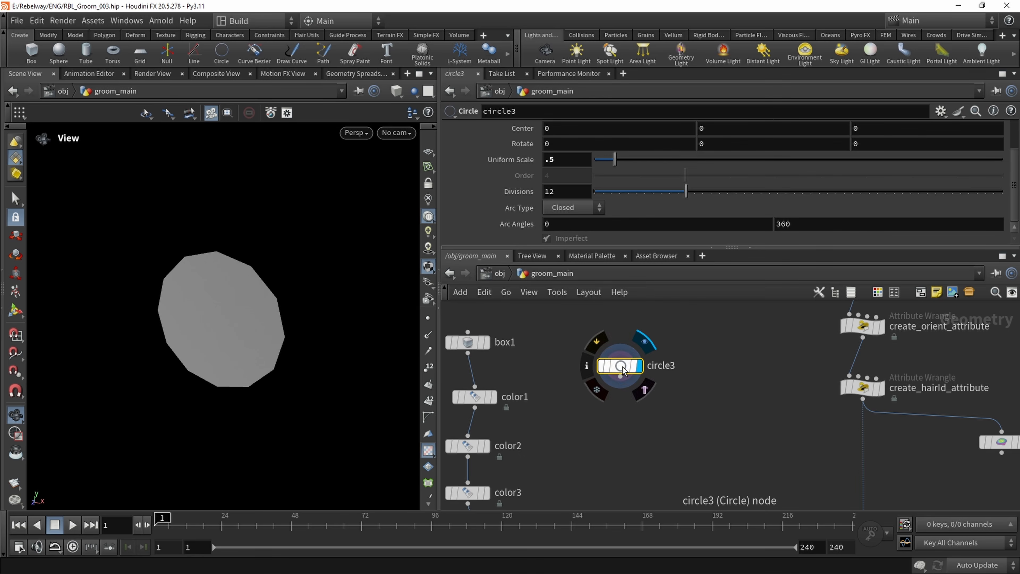
pyautogui.moveTo(693, 191); pyautogui.dragTo(743, 197)
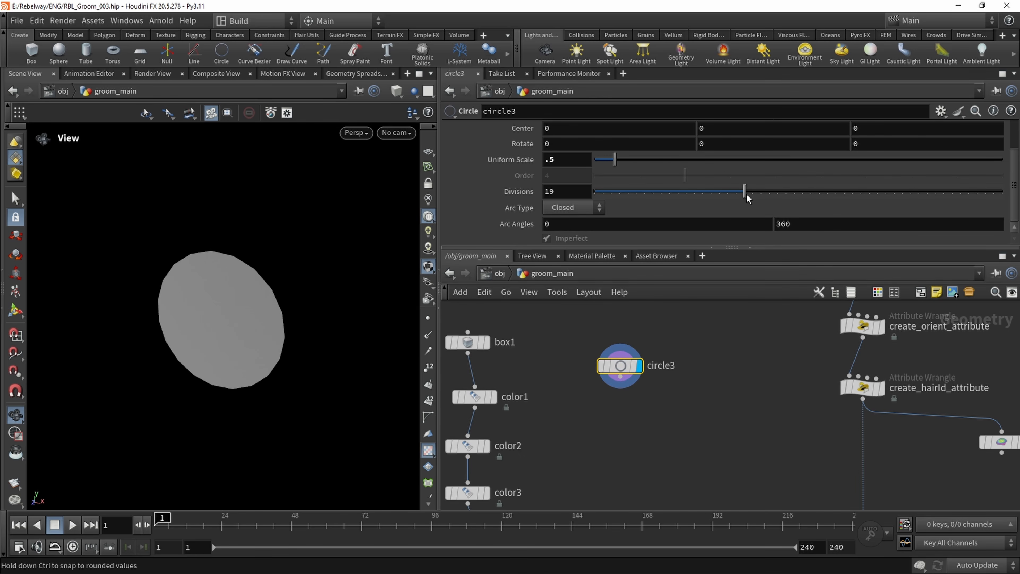
# Add a Scatter node below circle3, connect it to the circle's output and display the scattered points
pyautogui.press('Tab')
pyautogui.write('scatte')
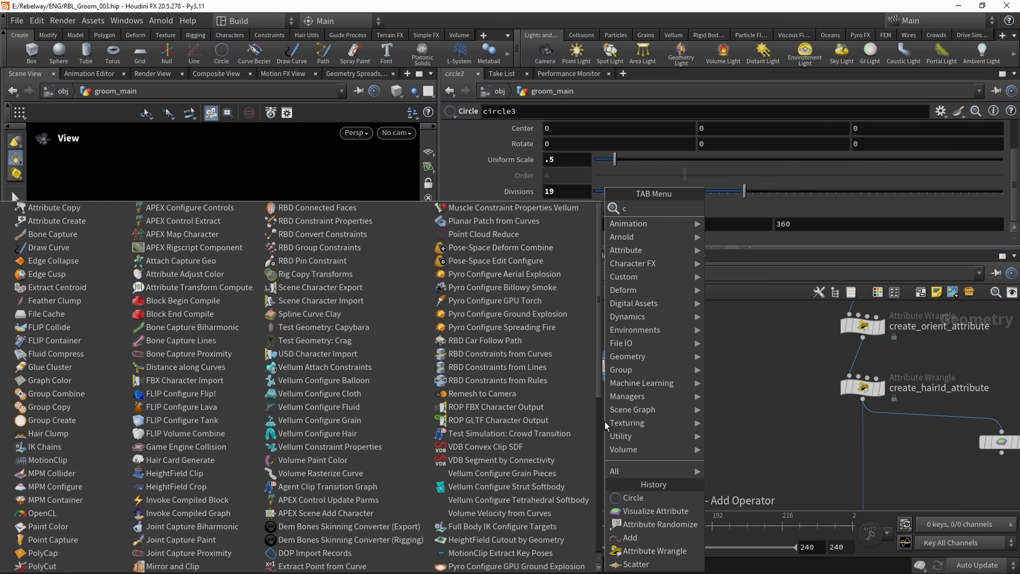
pyautogui.press('Return')
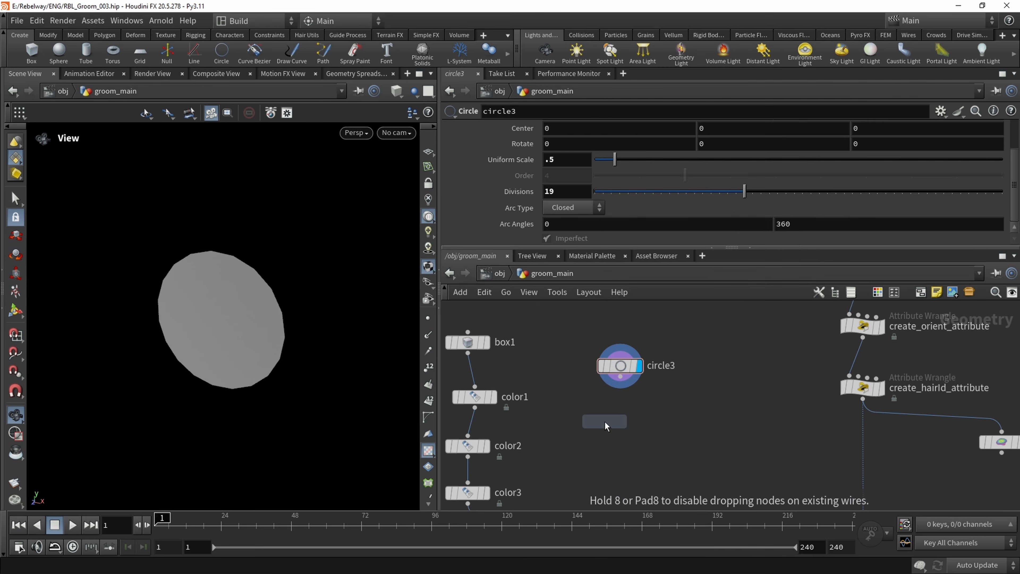
pyautogui.click(605, 422)
pyautogui.click(620, 377)
pyautogui.click(607, 411)
pyautogui.click(626, 421)
pyautogui.moveTo(621, 424); pyautogui.dragTo(635, 450)
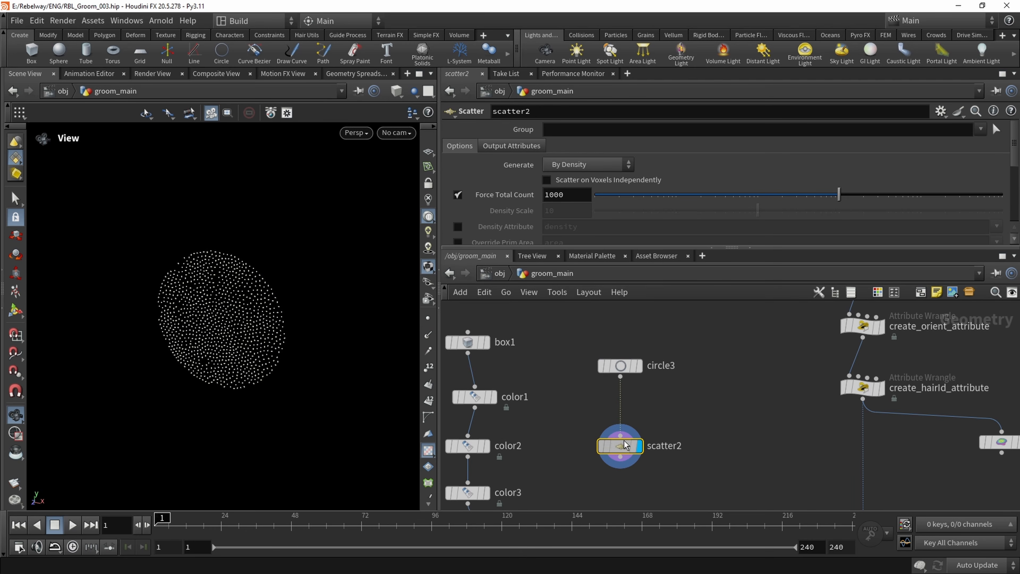
pyautogui.moveTo(200, 318); pyautogui.dragTo(278, 273)
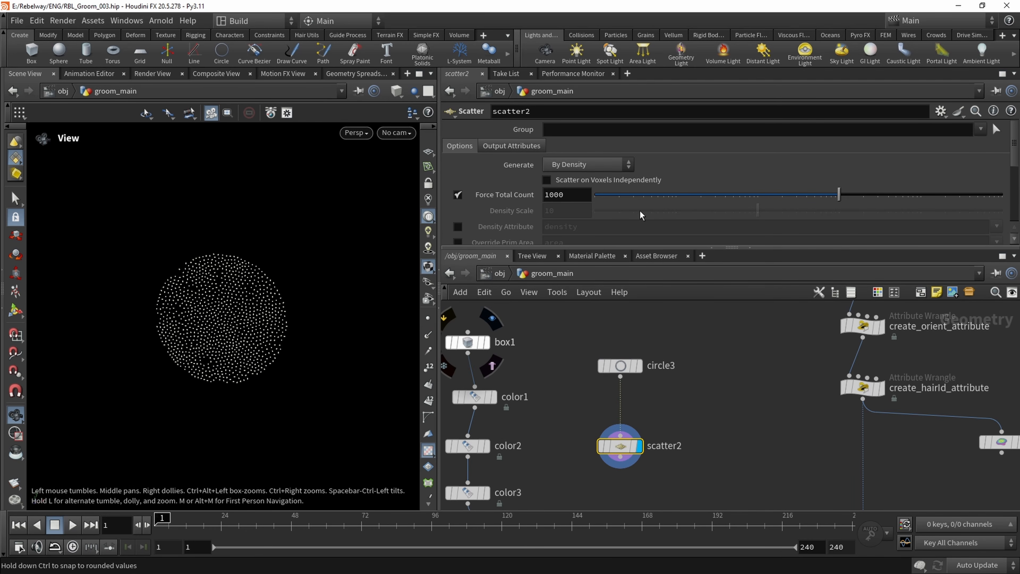
# Set the scatter's forced total count to 29 and its relax iterations to 5
pyautogui.moveTo(816, 198); pyautogui.dragTo(714, 197)
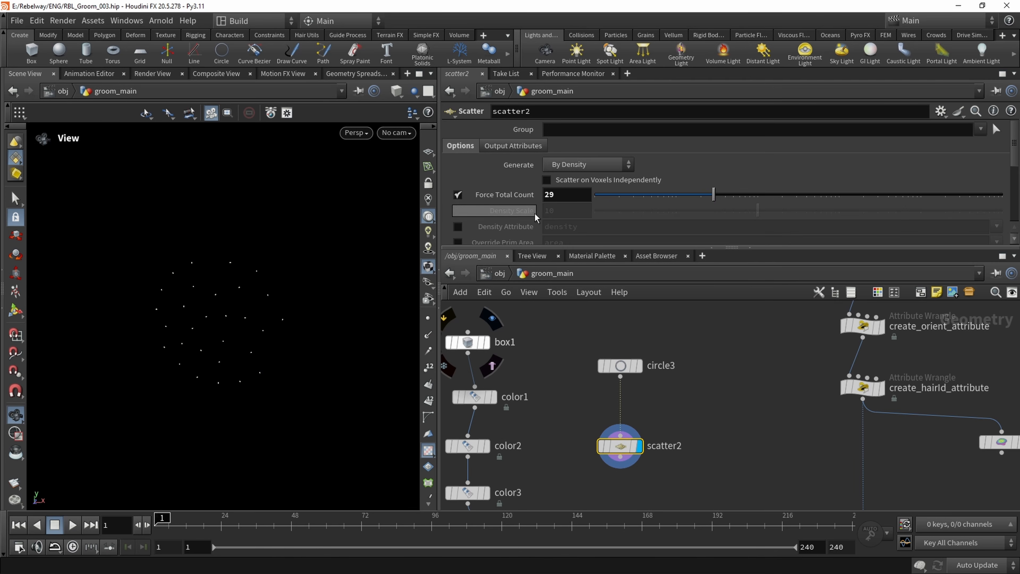
pyautogui.scroll(-5, 535, 213)
pyautogui.scroll(-1, 494, 220)
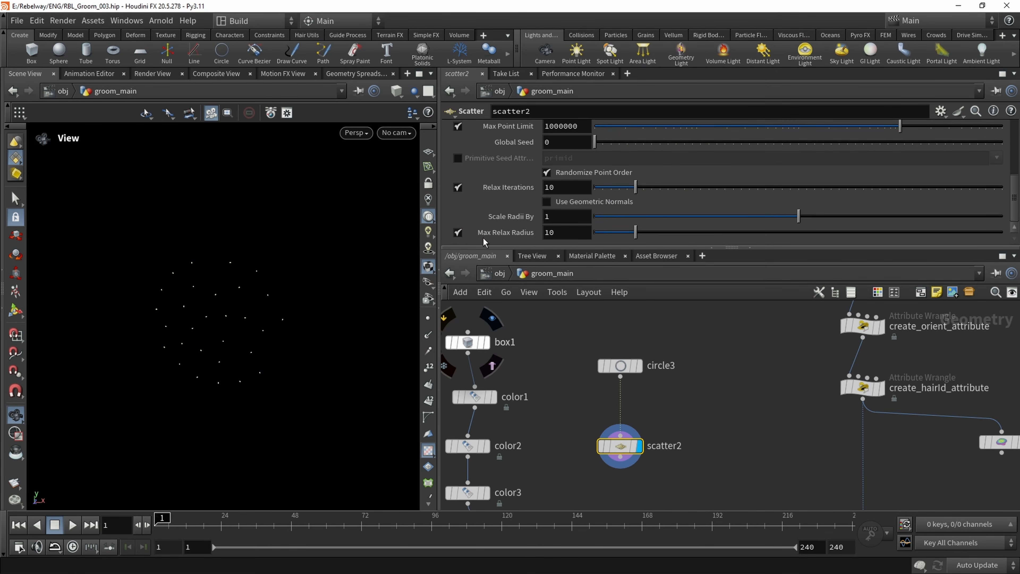
pyautogui.moveTo(635, 187); pyautogui.dragTo(614, 187)
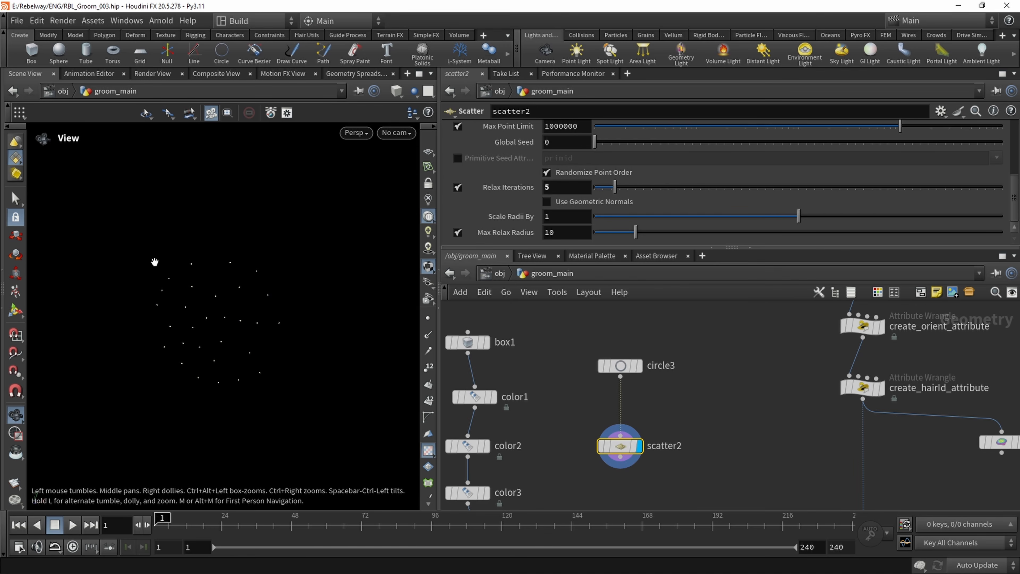
pyautogui.moveTo(676, 391); pyautogui.dragTo(649, 378, button='middle')
pyautogui.scroll(-2, 648, 378)
pyautogui.scroll(1, 627, 399)
pyautogui.moveTo(614, 419); pyautogui.dragTo(613, 399)
pyautogui.click(633, 425)
pyautogui.moveTo(661, 405); pyautogui.dragTo(653, 395, button='middle')
pyautogui.scroll(2, 566, 410)
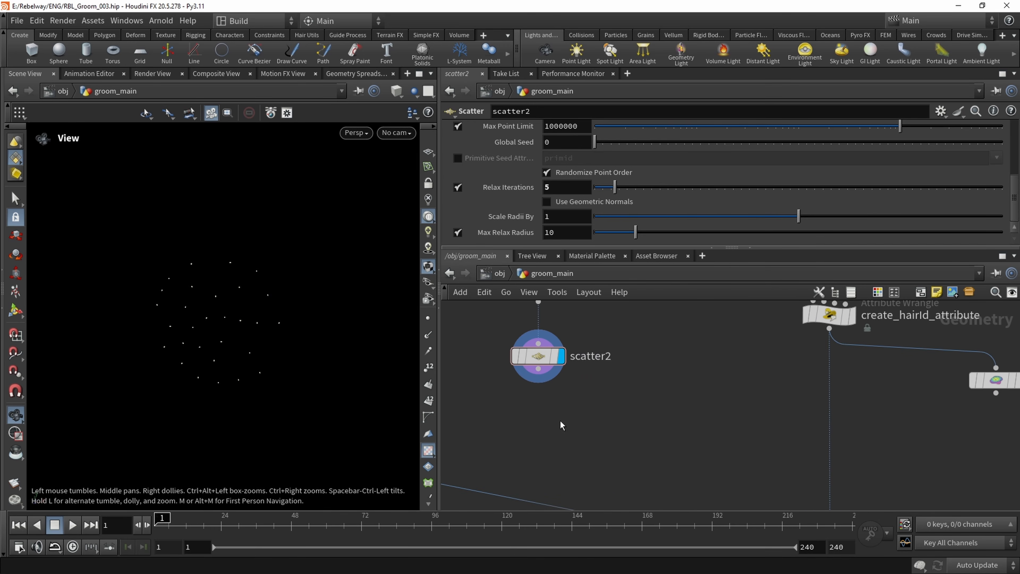
# Add an Attribute Wrangle below scatter2, connect the scatter output to its first input and display it
pyautogui.press('Tab')
pyautogui.write('attrib wrangle')
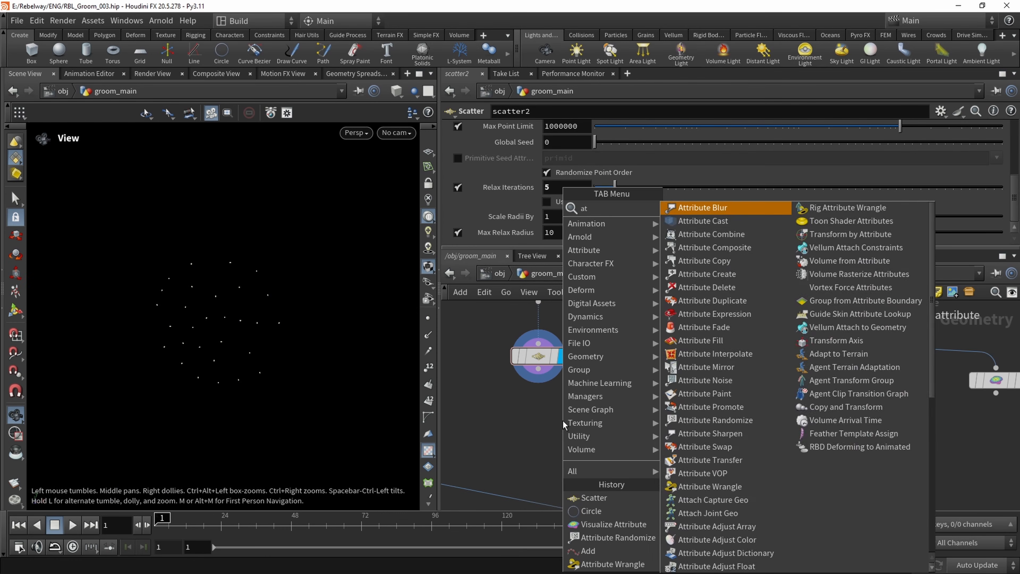
pyautogui.press('Return')
pyautogui.click(538, 428)
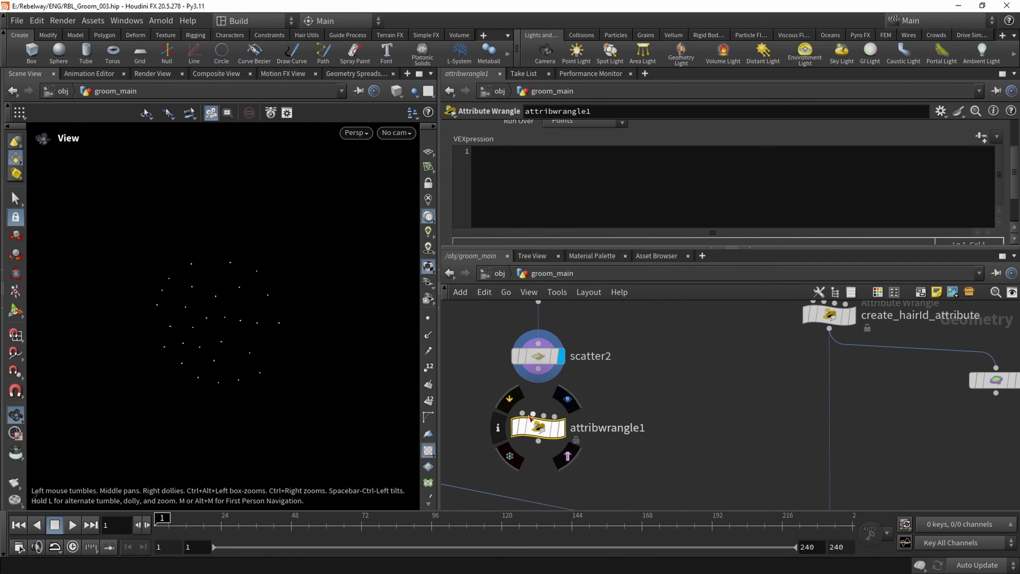
pyautogui.click(523, 413)
pyautogui.click(541, 358)
pyautogui.click(561, 428)
# Rename the wrangle below scatter2 to create_sliceID_attribute
pyautogui.doubleClick(598, 429)
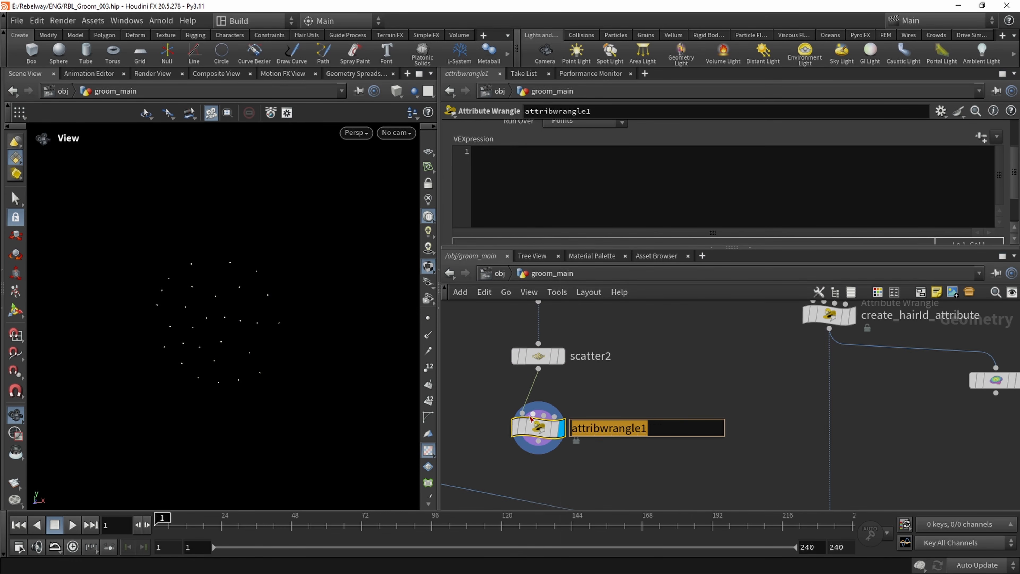
pyautogui.write('create_sliceId')
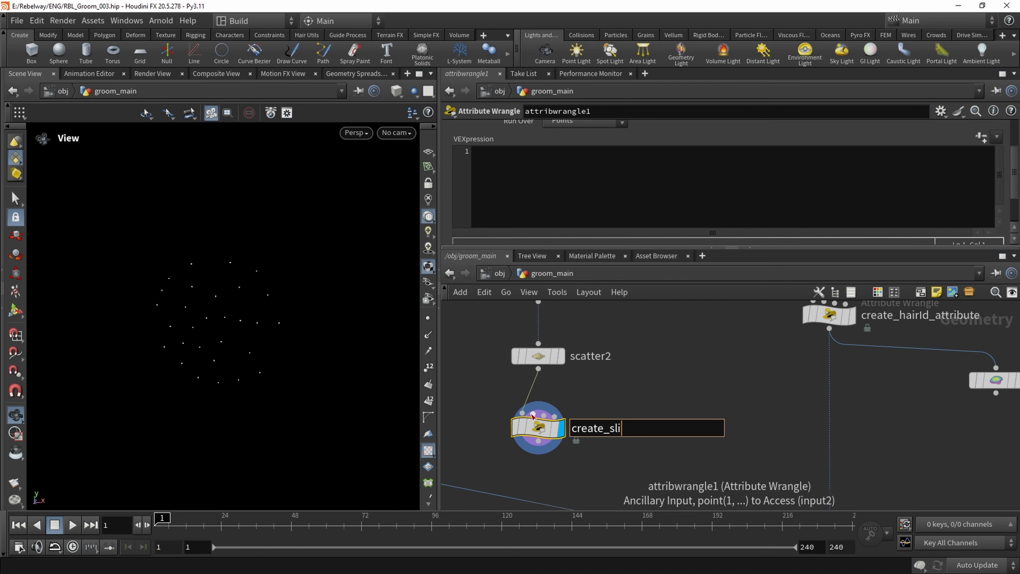
pyautogui.press('BackSpace')
pyautogui.write('D_attribute')
pyautogui.press('Return')
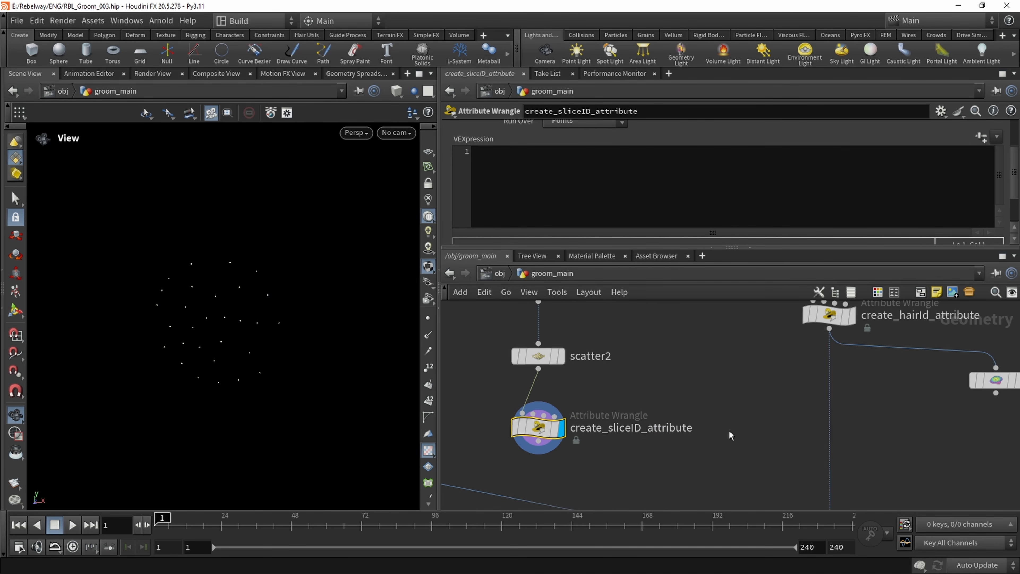
# Write the VEX expression i@sliceId = i@ptnum; in the create_sliceID_attribute wrangle
pyautogui.scroll(2, 607, 407)
pyautogui.click(546, 193)
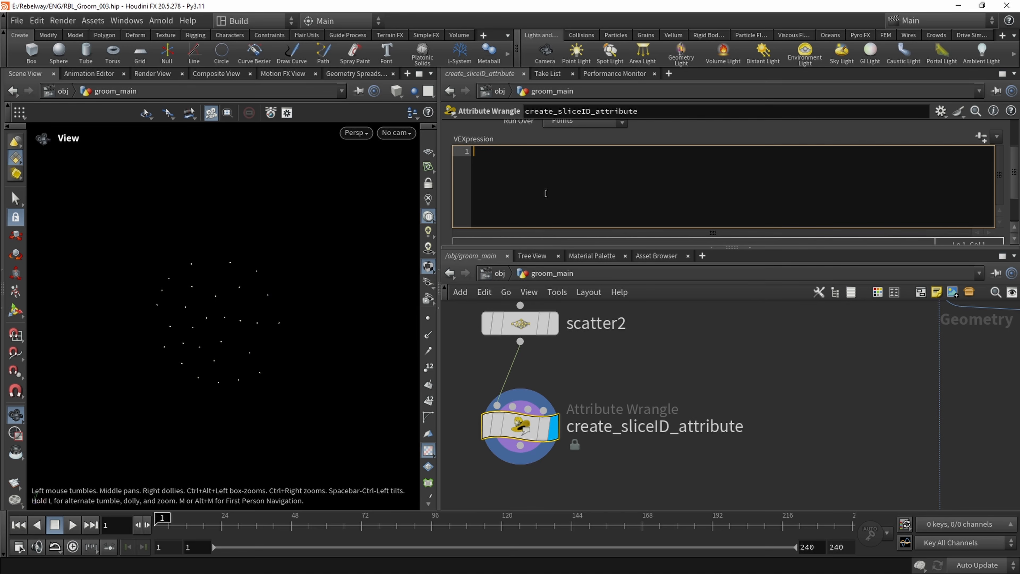
pyautogui.write('i@sliceId')
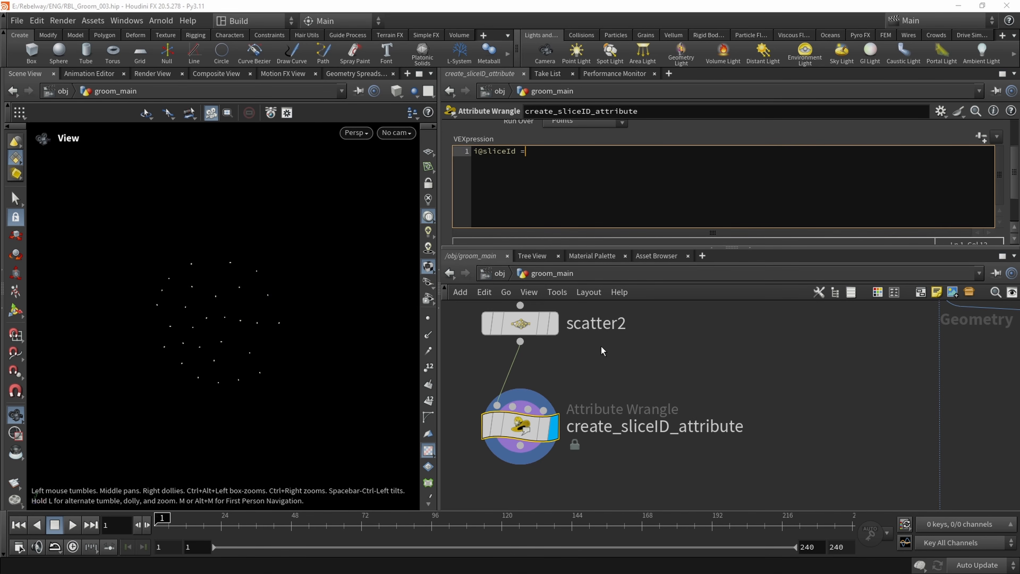
pyautogui.write(' = i@ptnum;')
pyautogui.moveTo(656, 363); pyautogui.dragTo(658, 373, button='middle')
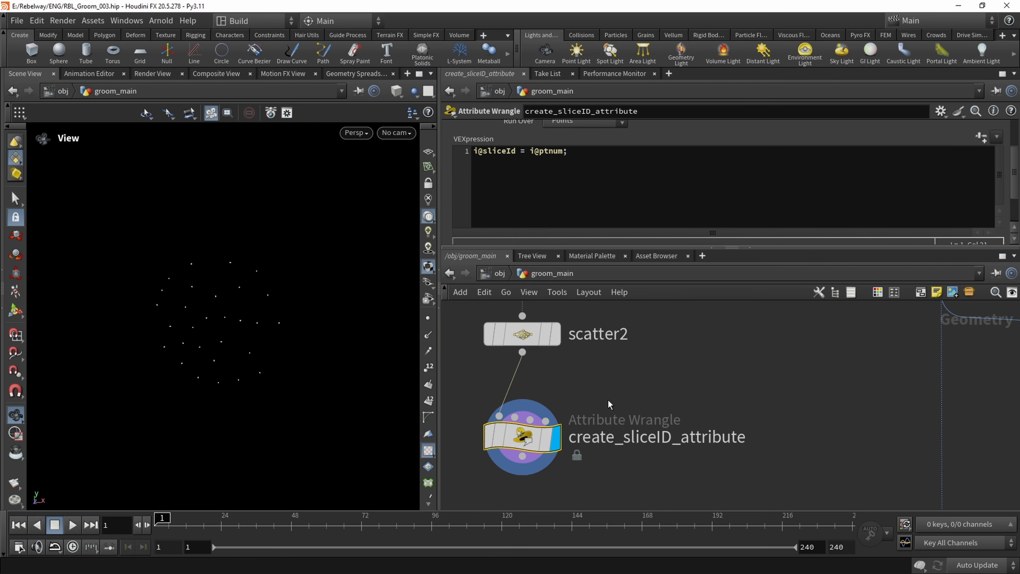
# Connect create_sliceID_attribute to the first input of copytopoints1 and display the copied points on the hair
pyautogui.scroll(-3, 608, 399)
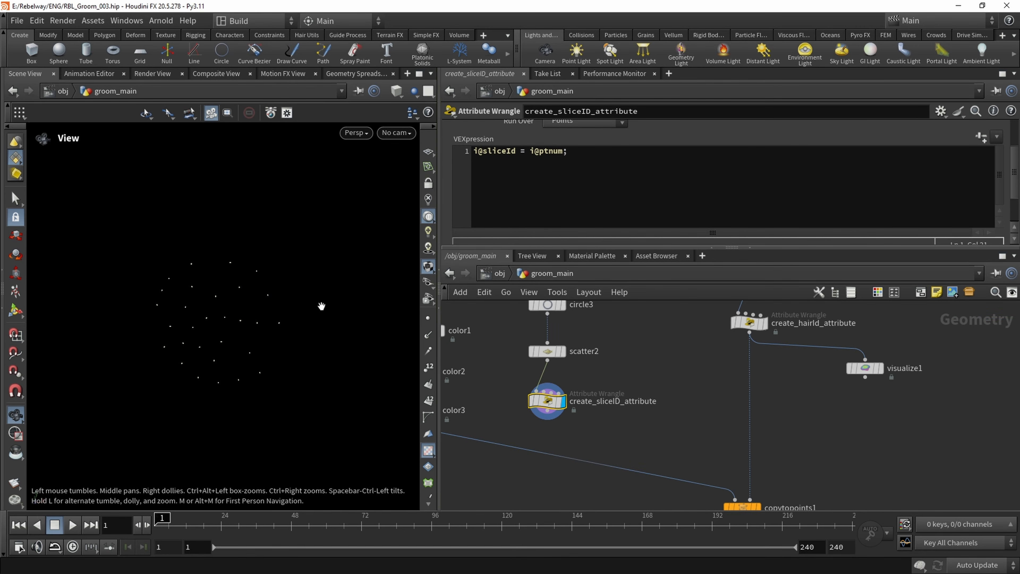
pyautogui.moveTo(683, 474); pyautogui.dragTo(689, 454, button='middle')
pyautogui.moveTo(741, 480); pyautogui.dragTo(553, 390)
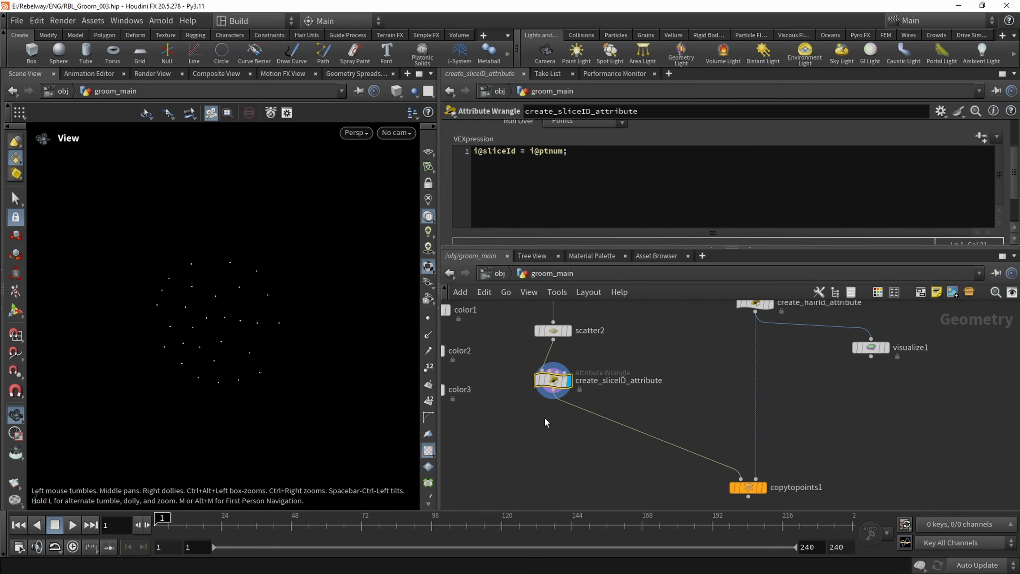
pyautogui.moveTo(621, 474); pyautogui.dragTo(586, 420, button='middle')
pyautogui.click(729, 434)
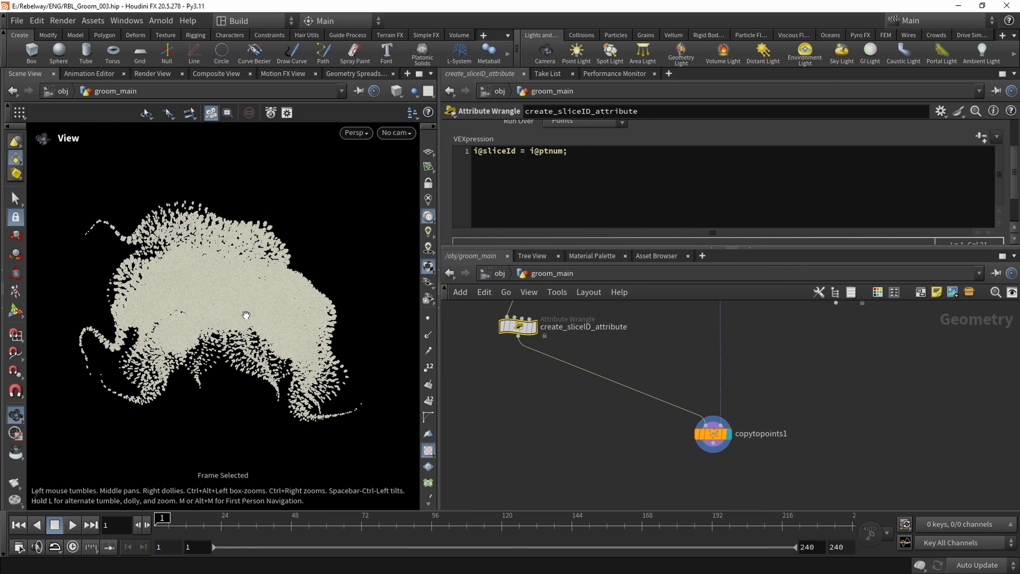
pyautogui.press('f')
pyautogui.moveTo(269, 319); pyautogui.dragTo(289, 197)
pyautogui.moveTo(305, 277); pyautogui.dragTo(264, 305)
pyautogui.moveTo(223, 269); pyautogui.dragTo(227, 216)
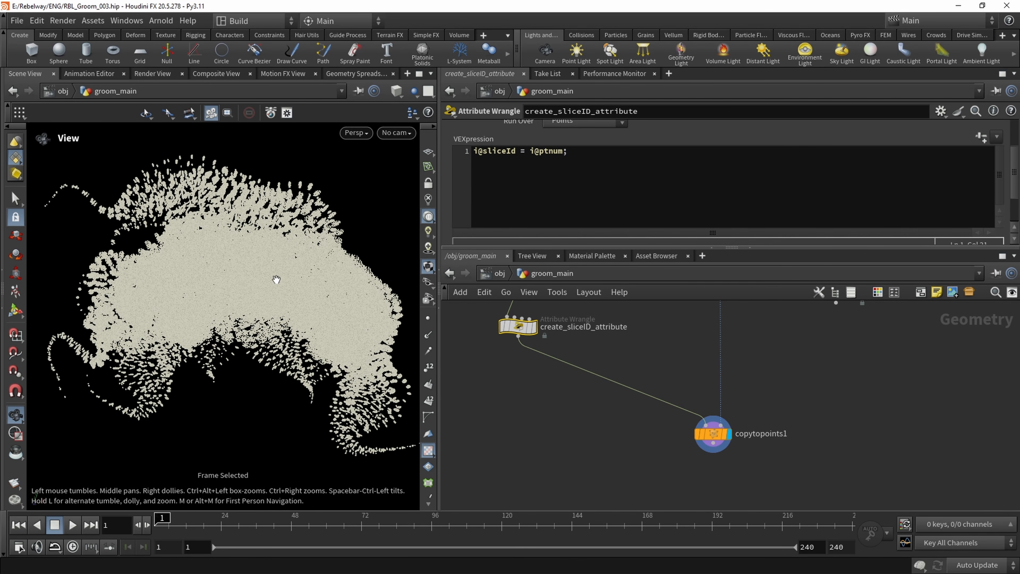
# Place an Add node below copytopoints1, connect it to the copy output and display it
pyautogui.moveTo(682, 450); pyautogui.dragTo(613, 369, button='middle')
pyautogui.click(632, 392)
pyautogui.press('Tab')
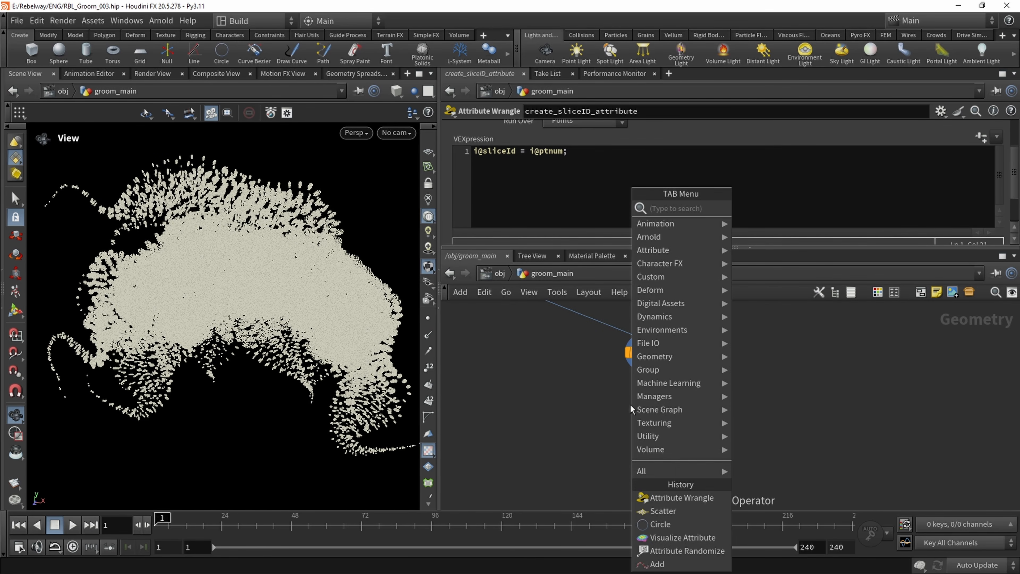
pyautogui.write('add')
pyautogui.press('Return')
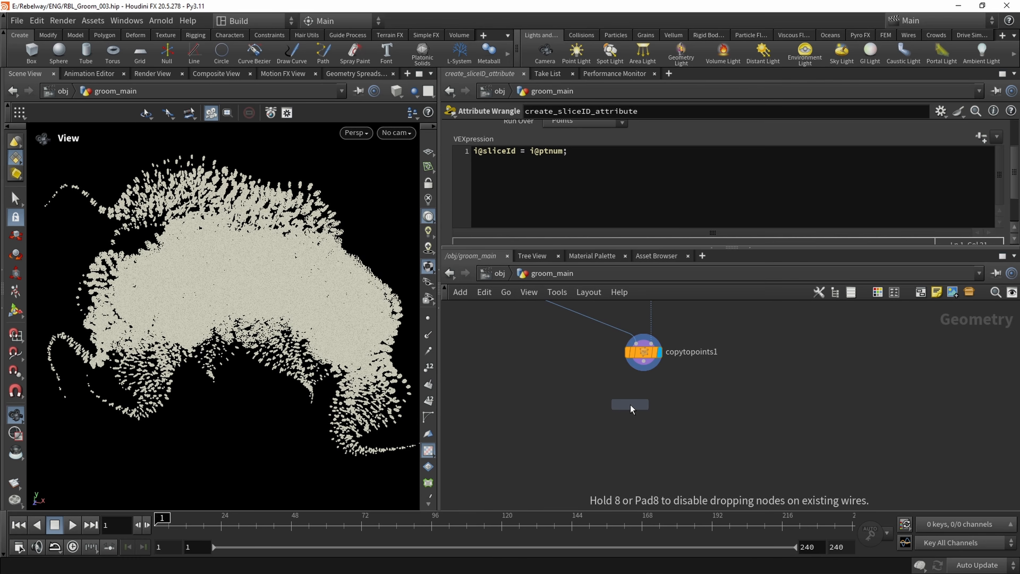
pyautogui.click(629, 404)
pyautogui.click(643, 361)
pyautogui.click(630, 395)
pyautogui.click(644, 405)
pyautogui.moveTo(627, 404); pyautogui.dragTo(654, 473)
# Set the new Add node to create polygons By Group, with the Add mode By Attribute
pyautogui.click(492, 129)
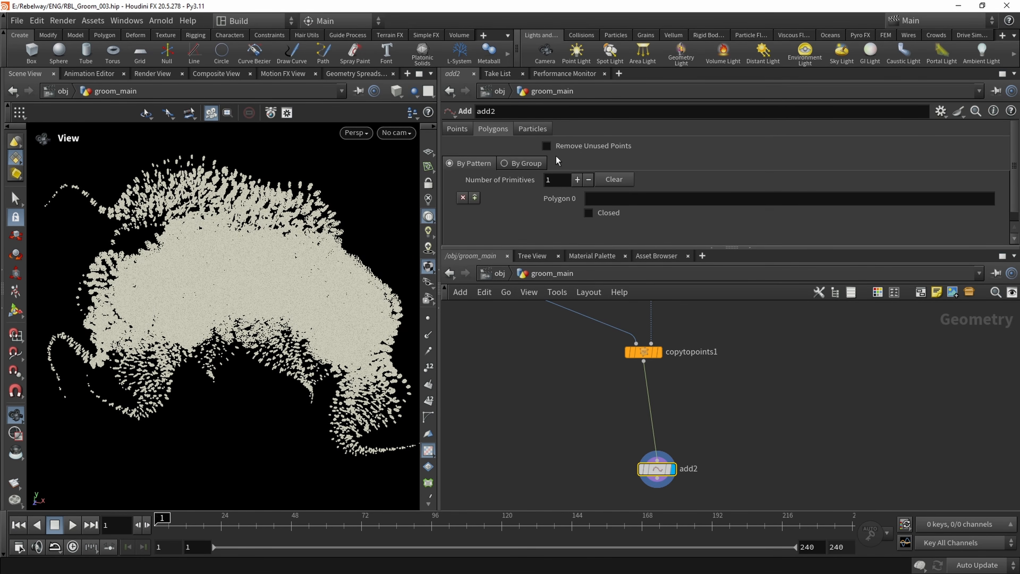
pyautogui.click(517, 163)
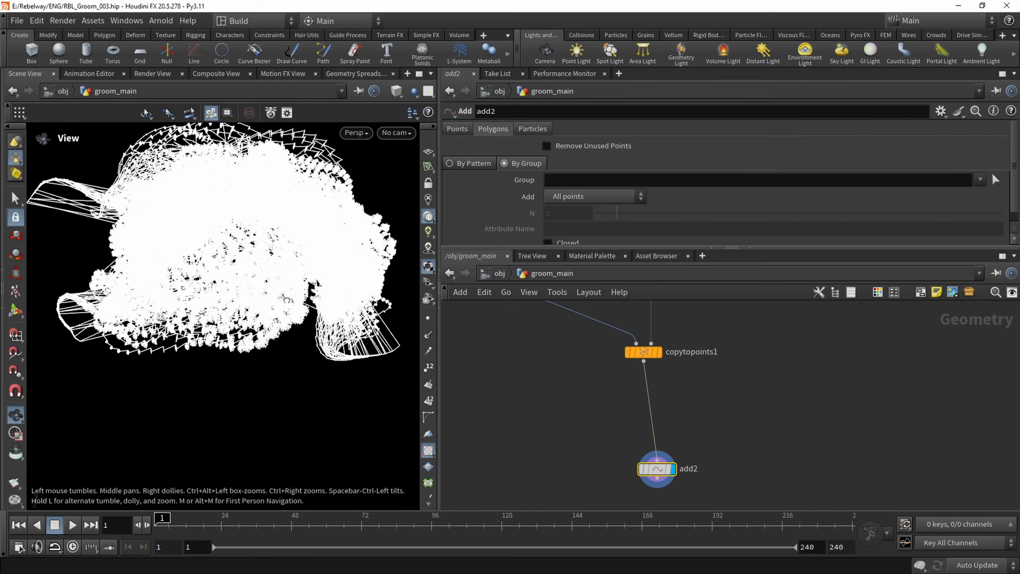
pyautogui.scroll(10, 284, 271)
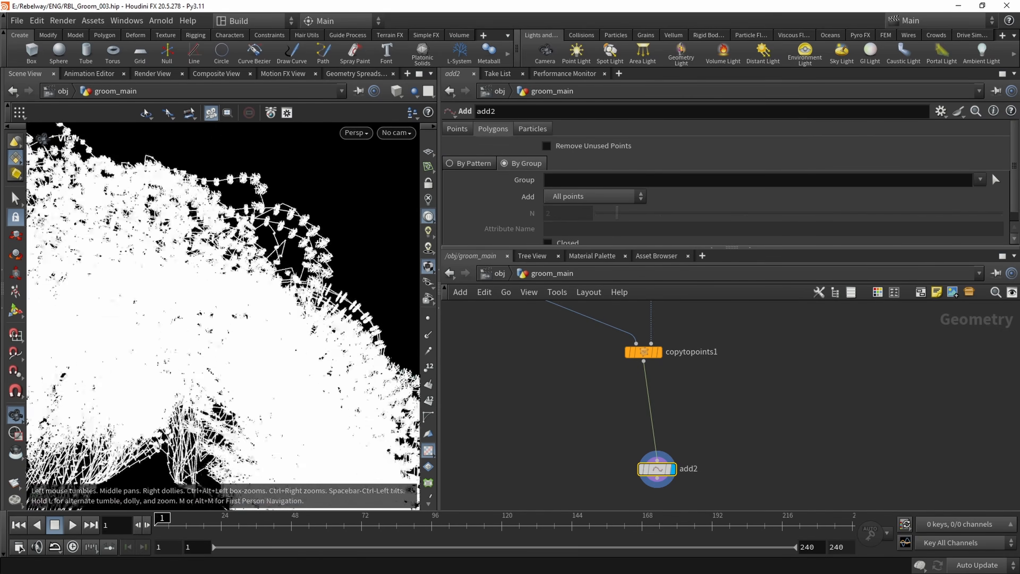
pyautogui.moveTo(284, 270); pyautogui.dragTo(243, 263)
pyautogui.scroll(-8, 216, 253)
pyautogui.moveTo(125, 216); pyautogui.dragTo(274, 354)
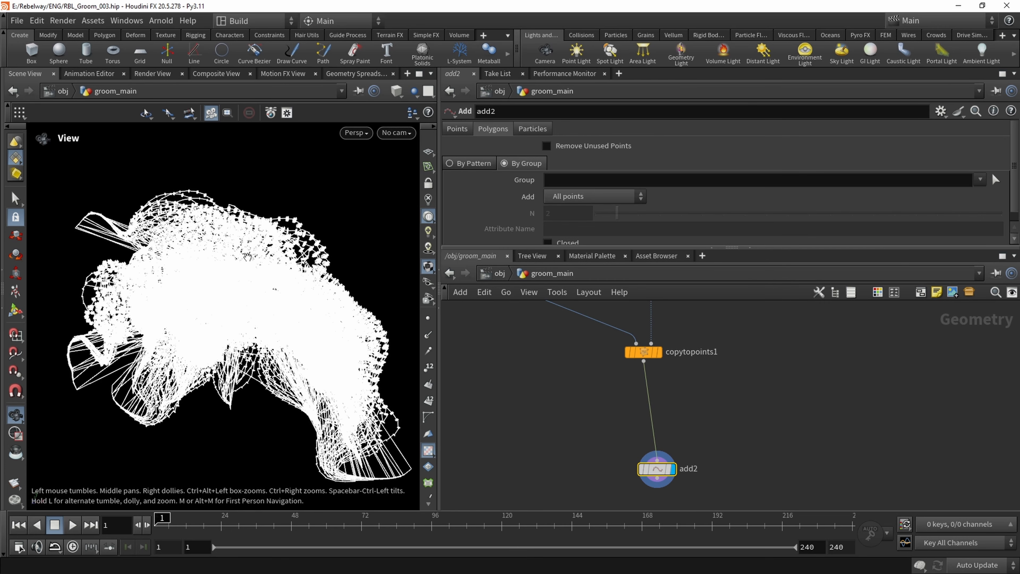
pyautogui.scroll(-1, 534, 217)
pyautogui.click(590, 184)
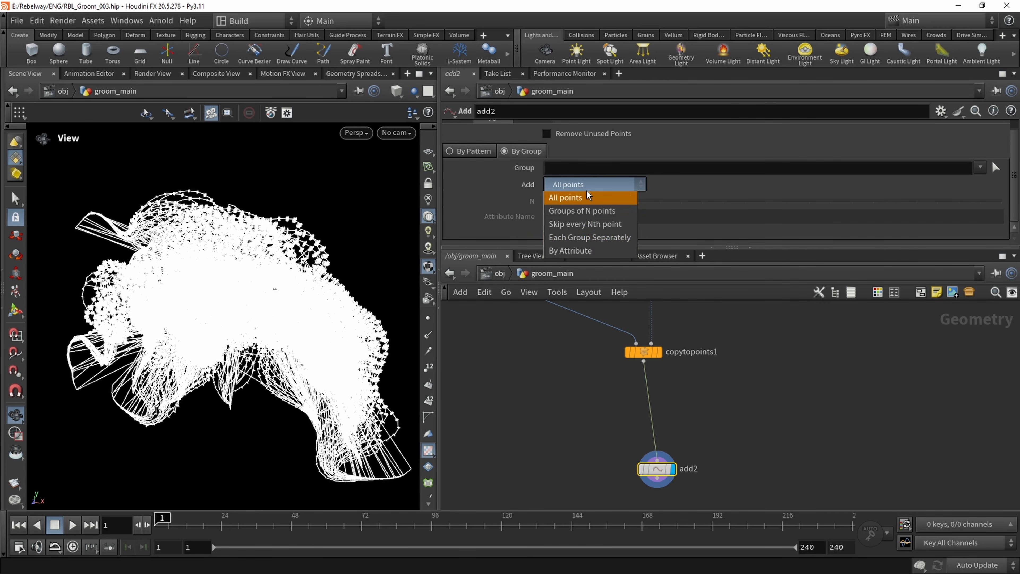
pyautogui.click(584, 249)
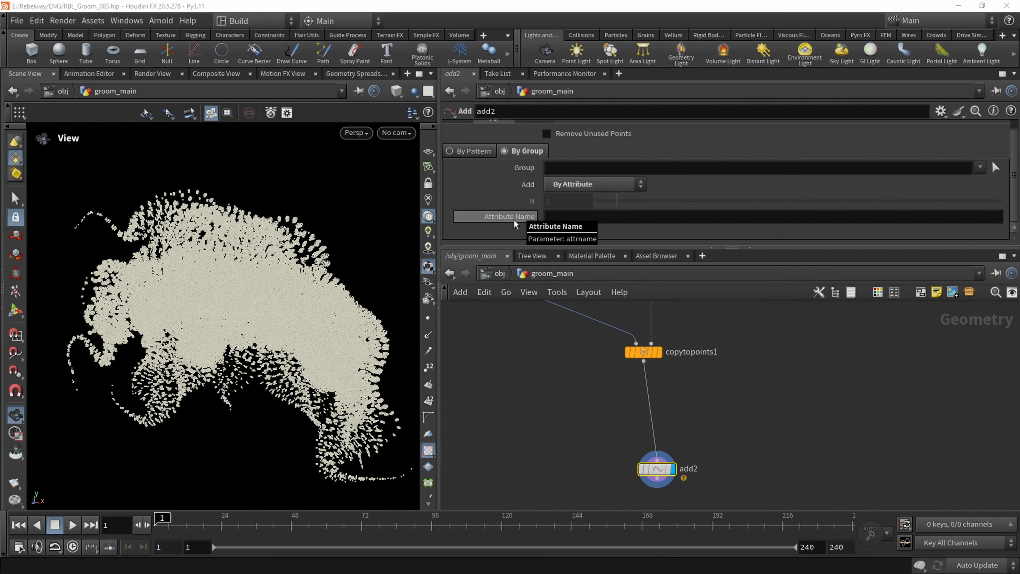
# Move add2 down and insert an Attribute Wrangle on the wire between copytopoints1 and add2
pyautogui.moveTo(604, 447); pyautogui.dragTo(600, 432, button='middle')
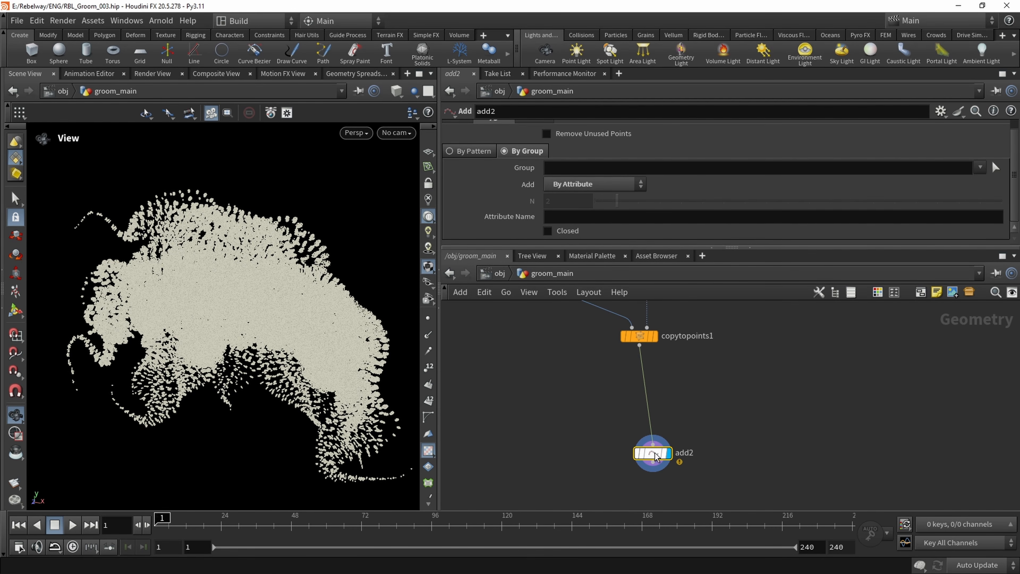
pyautogui.moveTo(653, 453); pyautogui.dragTo(648, 486)
pyautogui.moveTo(661, 372); pyautogui.dragTo(656, 407, button='middle')
pyautogui.scroll(2, 655, 407)
pyautogui.press('Tab')
pyautogui.write('attribw')
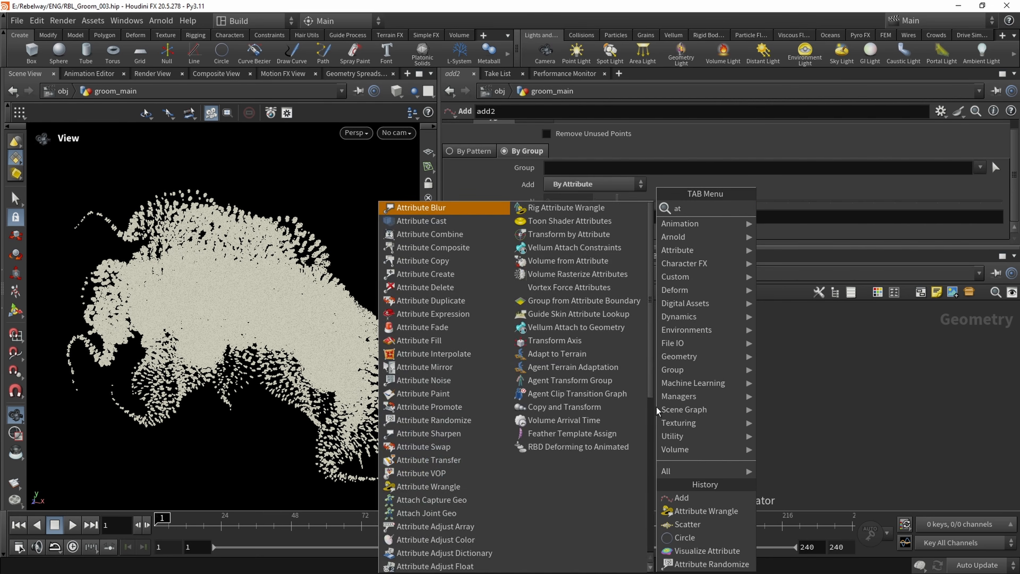
pyautogui.press('Return')
pyautogui.click(655, 407)
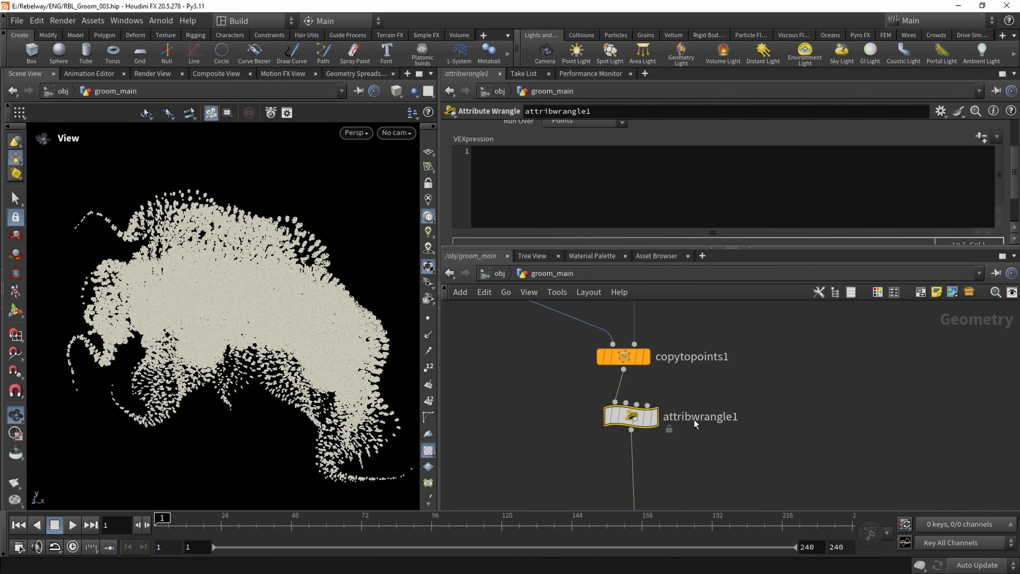
# Rename the wrangle below copytopoints1 to create_lineId_attribute
pyautogui.doubleClick(693, 418)
pyautogui.write('create_')
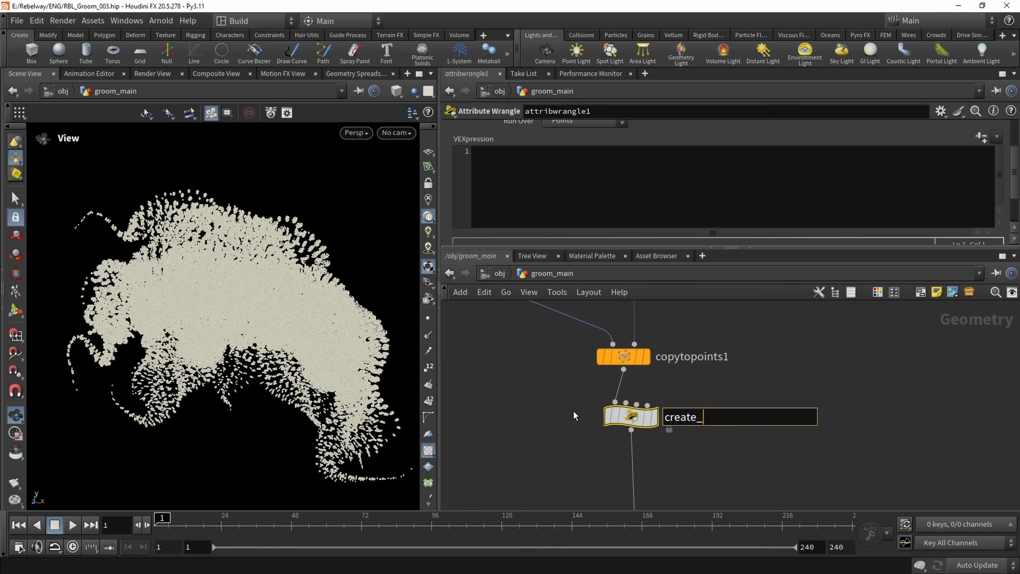
pyautogui.write('k')
pyautogui.press('BackSpace')
pyautogui.write('lineId_attribute')
pyautogui.press('Return')
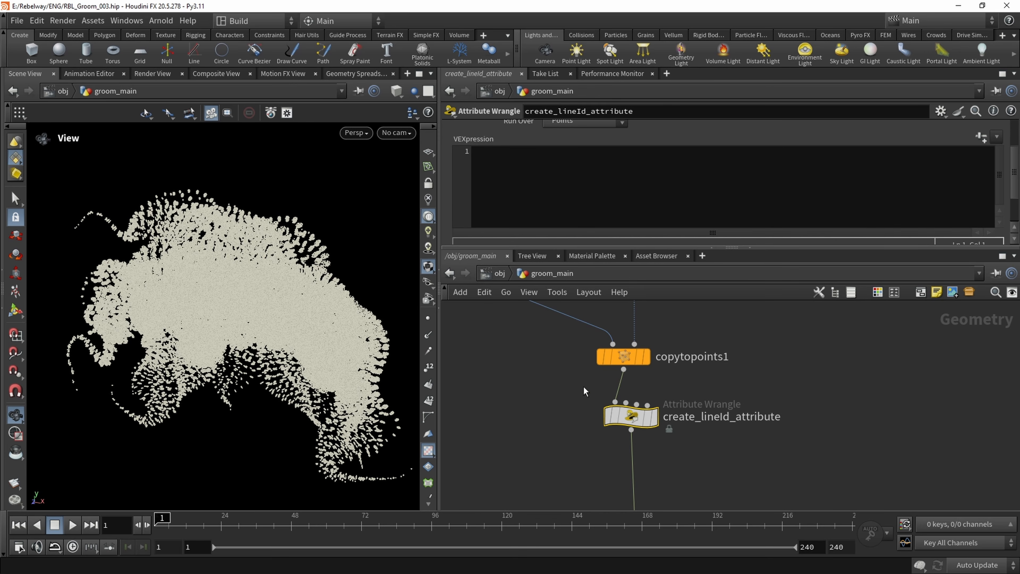
# Display create_lineId_attribute and begin its VEX expression with i@lineId =
pyautogui.moveTo(652, 422)
pyautogui.click(585, 221)
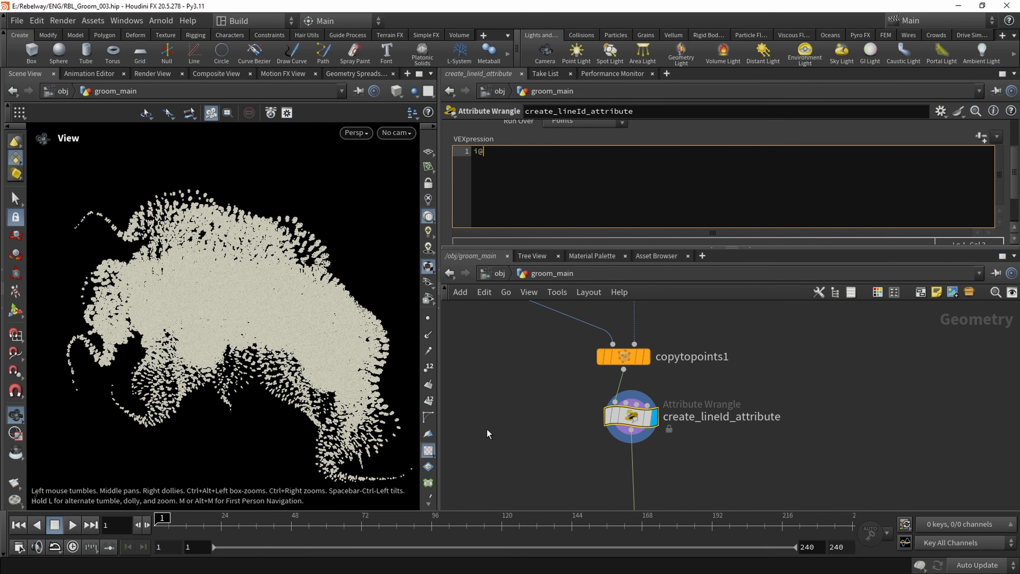
pyautogui.write('i@lineId =')
# Examine how the create_hairId_attribute wrangle further up the network defines its attribute
pyautogui.moveTo(552, 384); pyautogui.dragTo(537, 488, button='middle')
pyautogui.scroll(-1, 574, 413)
pyautogui.moveTo(621, 342); pyautogui.dragTo(594, 480, button='middle')
pyautogui.scroll(-1, 596, 432)
pyautogui.scroll(2, 606, 385)
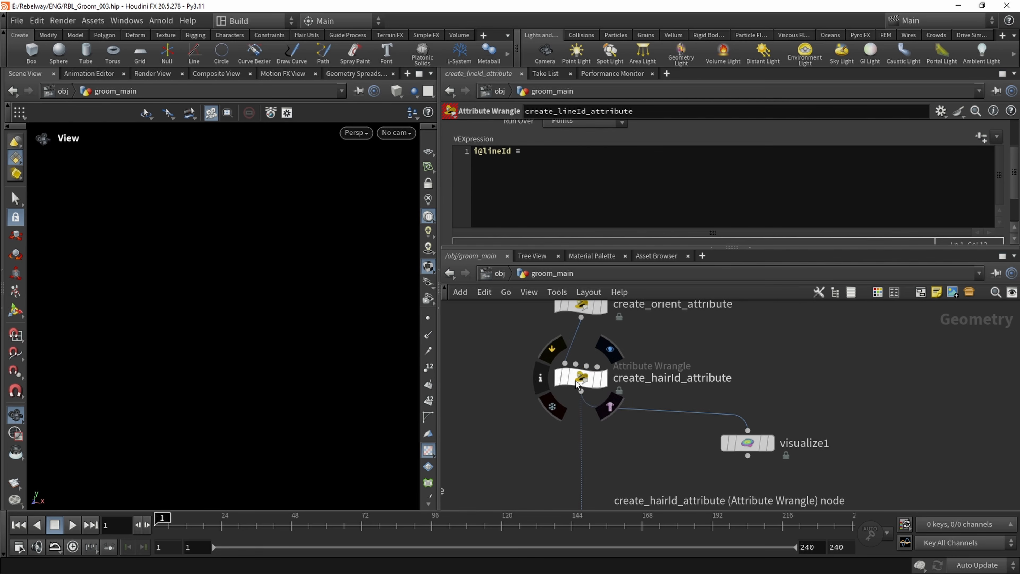
pyautogui.click(581, 378)
pyautogui.moveTo(644, 433); pyautogui.dragTo(624, 282, button='middle')
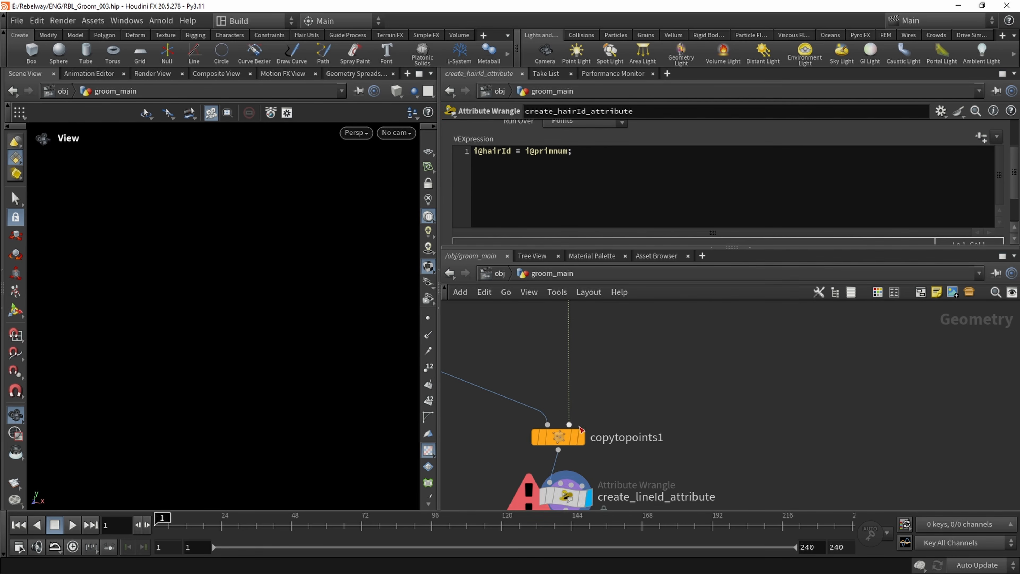
# Complete the create_lineId_attribute expression as i@lineId = rand(i@hairId);
pyautogui.click(565, 497)
pyautogui.click(530, 152)
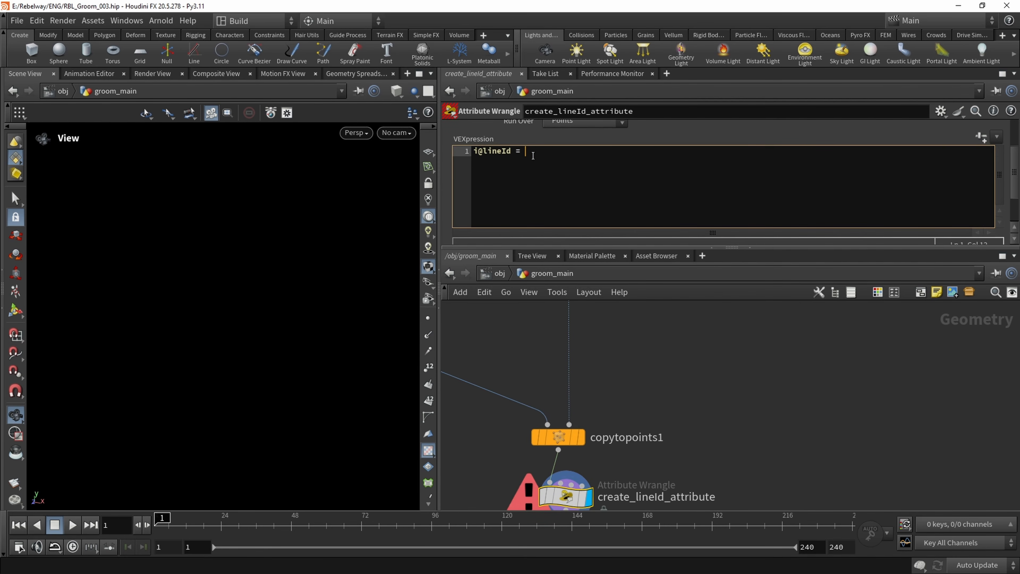
pyautogui.write('ran')
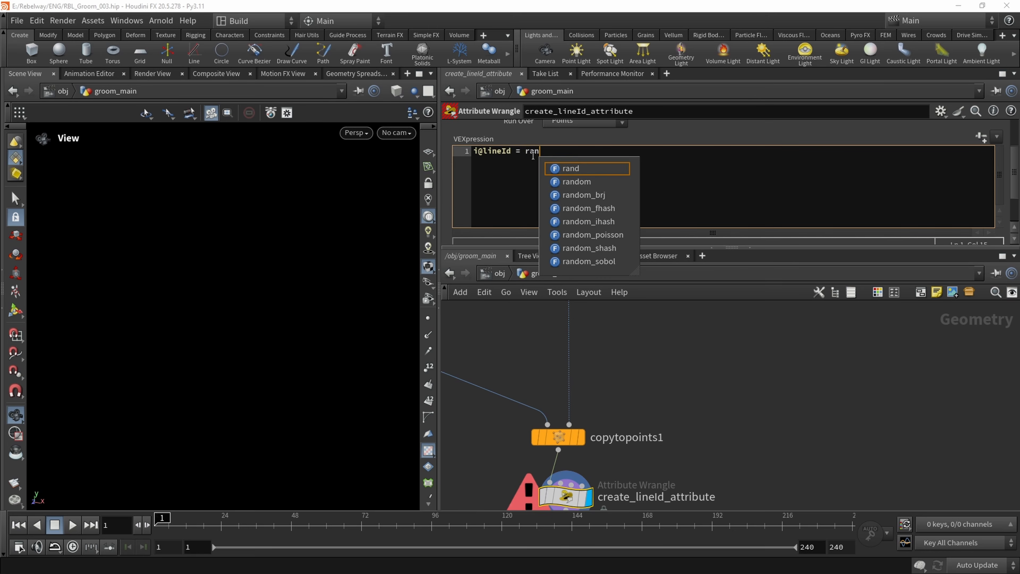
pyautogui.write('d(')
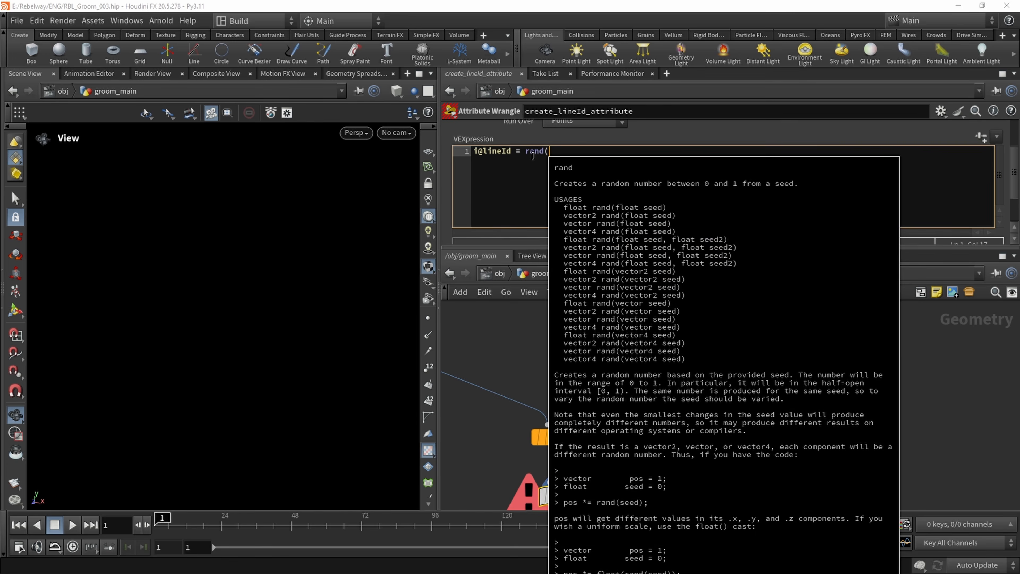
pyautogui.write('i@hairId')
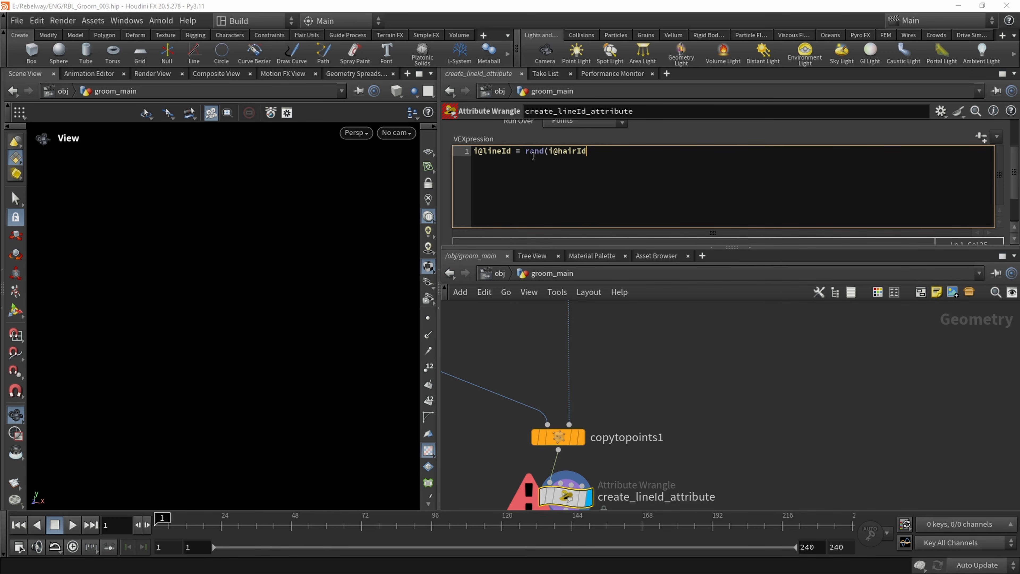
pyautogui.write(');')
pyautogui.moveTo(637, 382); pyautogui.dragTo(626, 361, button='middle')
pyautogui.moveTo(644, 442); pyautogui.dragTo(651, 395, button='middle')
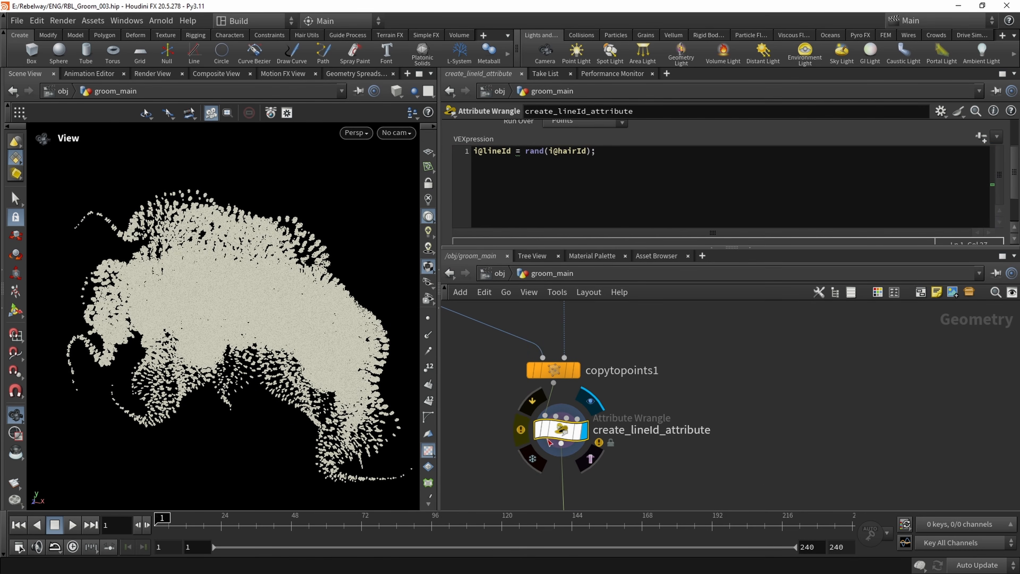
# Check the create_lineId_attribute node's warning and wrap rand(i@hairId) in an int() cast in its VEX expression
pyautogui.middleClick(522, 431)
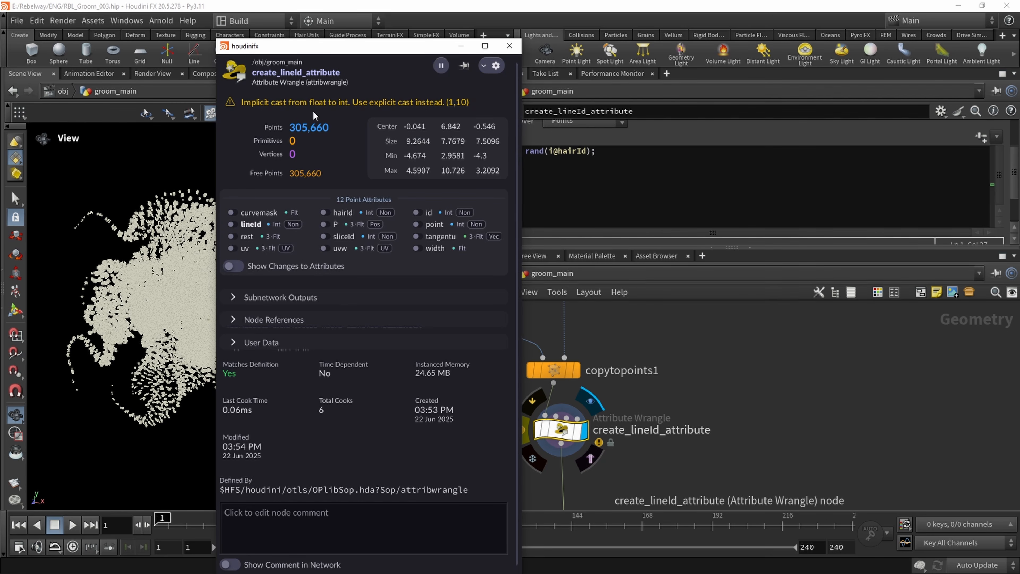
pyautogui.click(523, 152)
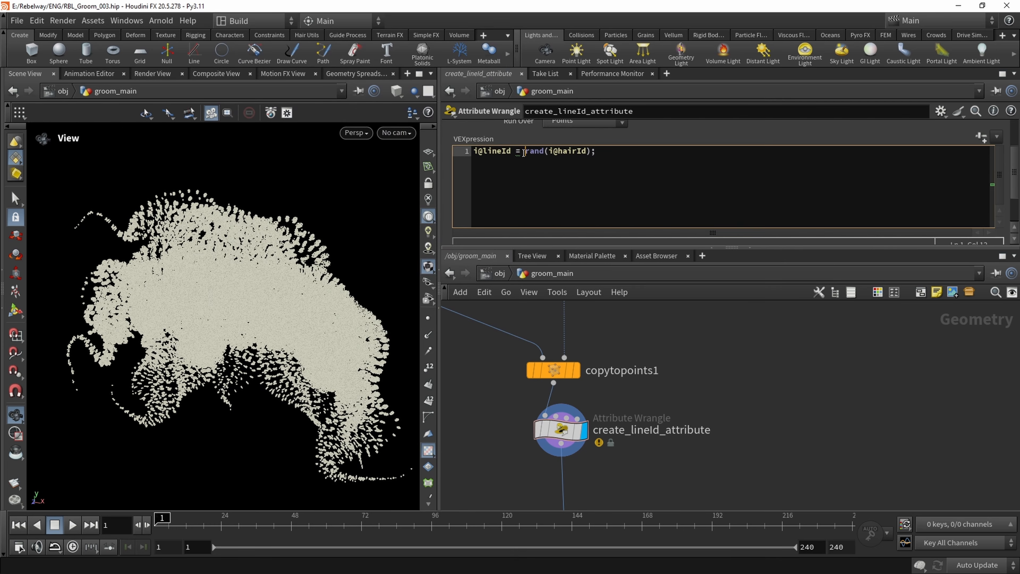
pyautogui.write('int(')
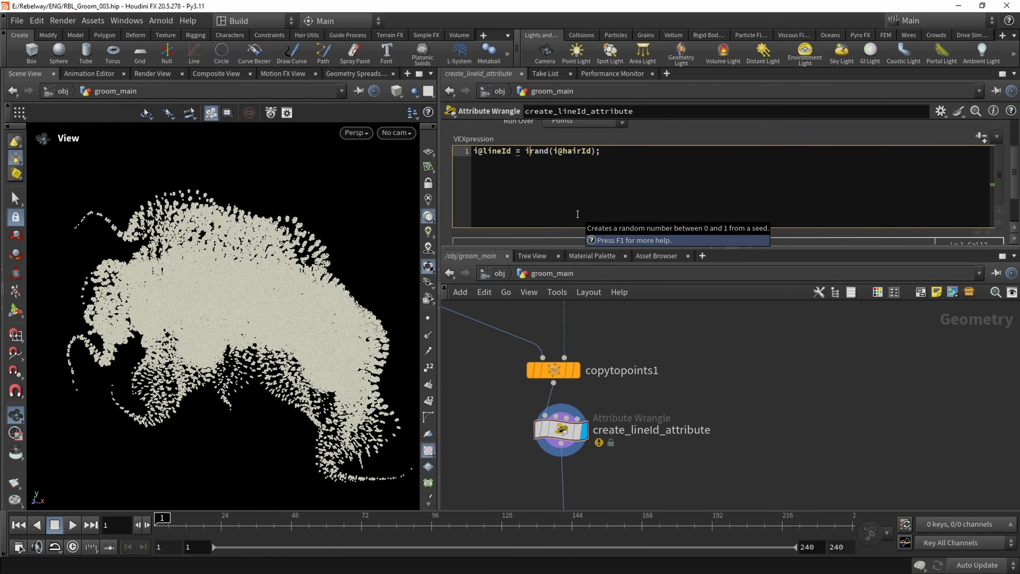
pyautogui.press('Right')
pyautogui.press('Right')
pyautogui.press('Right')
pyautogui.press('Right')
pyautogui.press('Right')
pyautogui.press('Right')
pyautogui.press('Right')
pyautogui.press('Right')
pyautogui.press('Right')
pyautogui.press('Right')
pyautogui.press('Right')
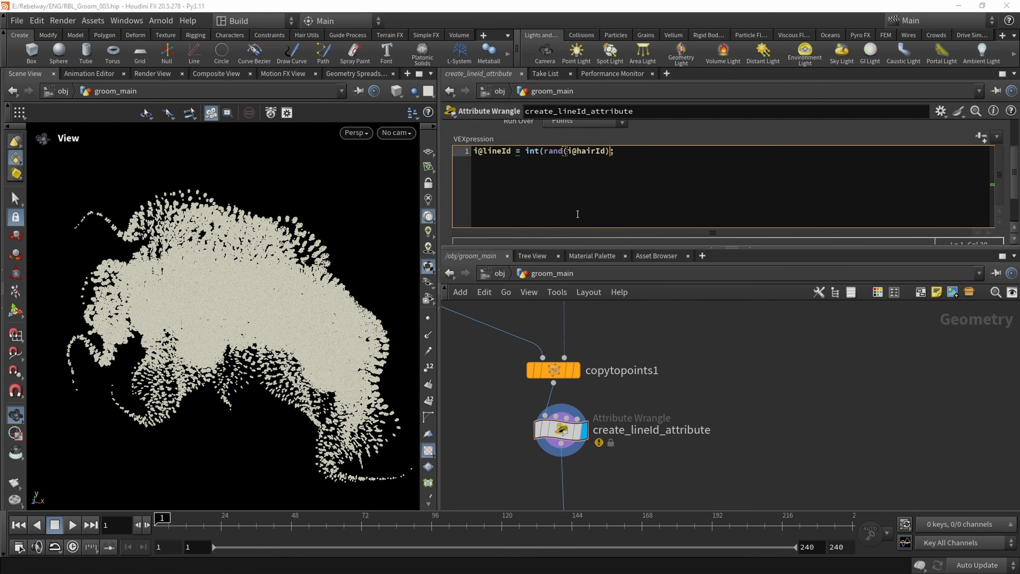
pyautogui.write(')')
pyautogui.moveTo(726, 344); pyautogui.dragTo(723, 347, button='middle')
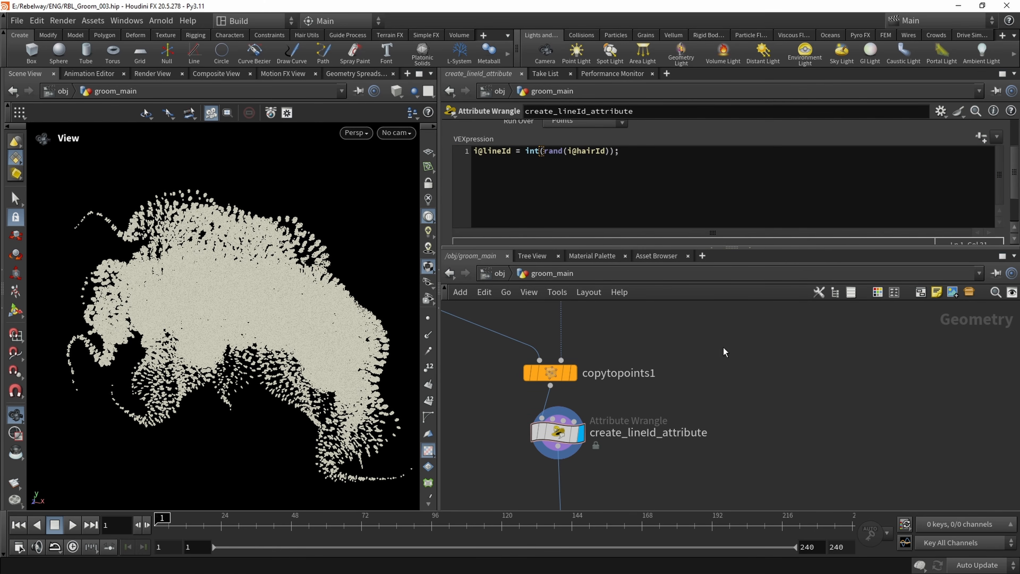
# Multiply the random value by 10000000 inside the int() cast and add i@sliceId to the end of the lineId expression
pyautogui.click(633, 166)
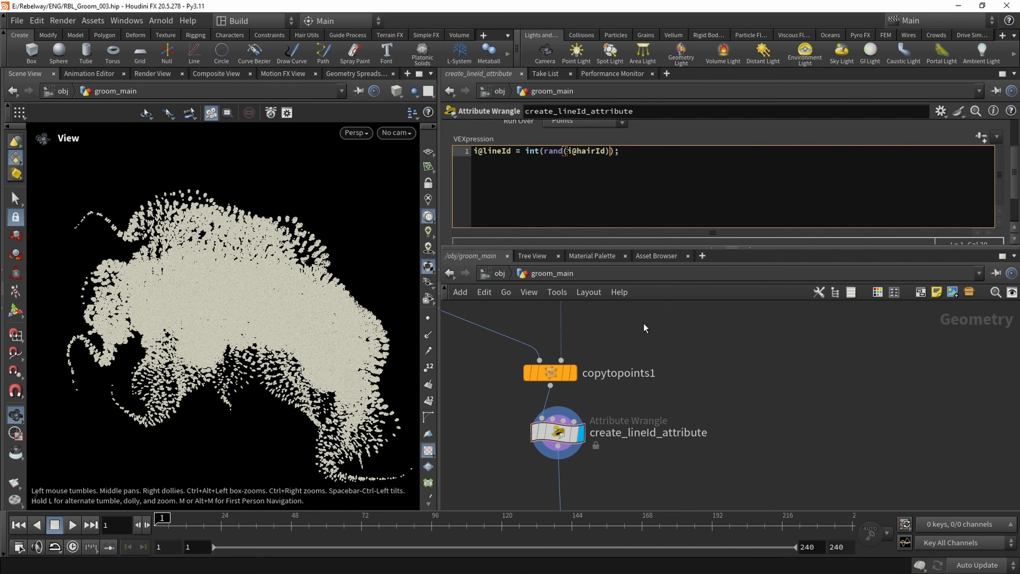
pyautogui.write('*')
pyautogui.click(643, 326)
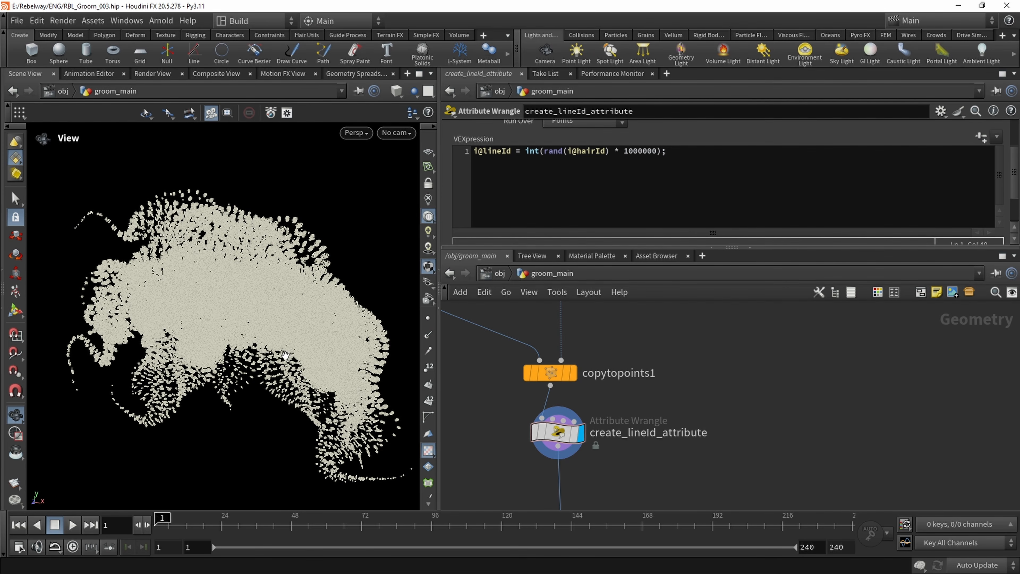
pyautogui.click(643, 151)
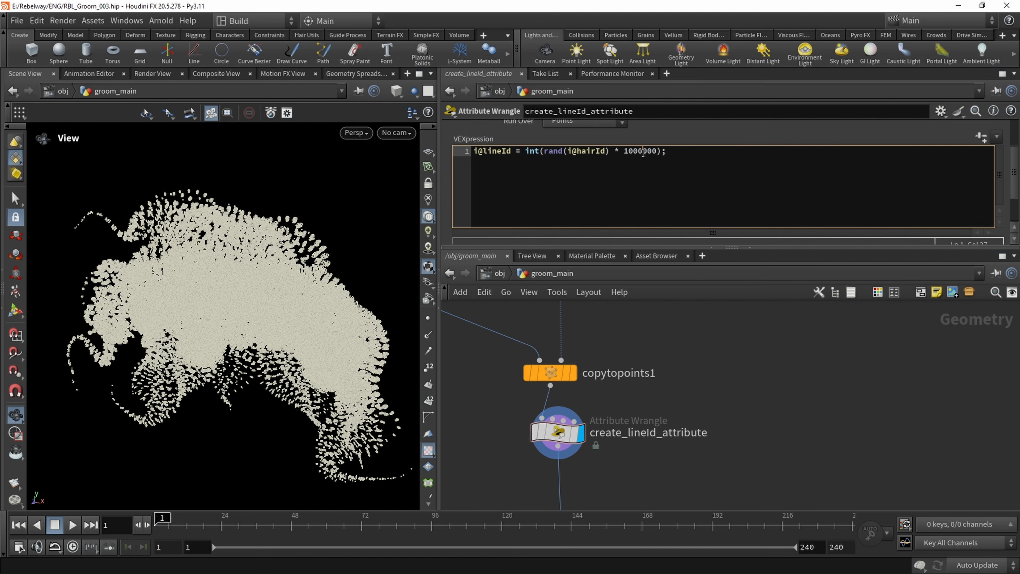
pyautogui.write('0')
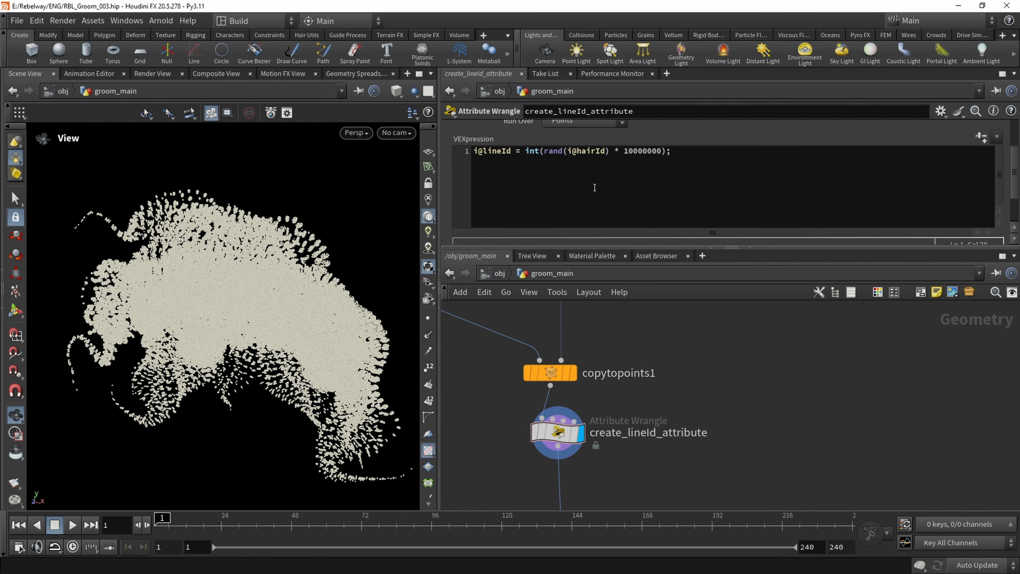
pyautogui.click(665, 151)
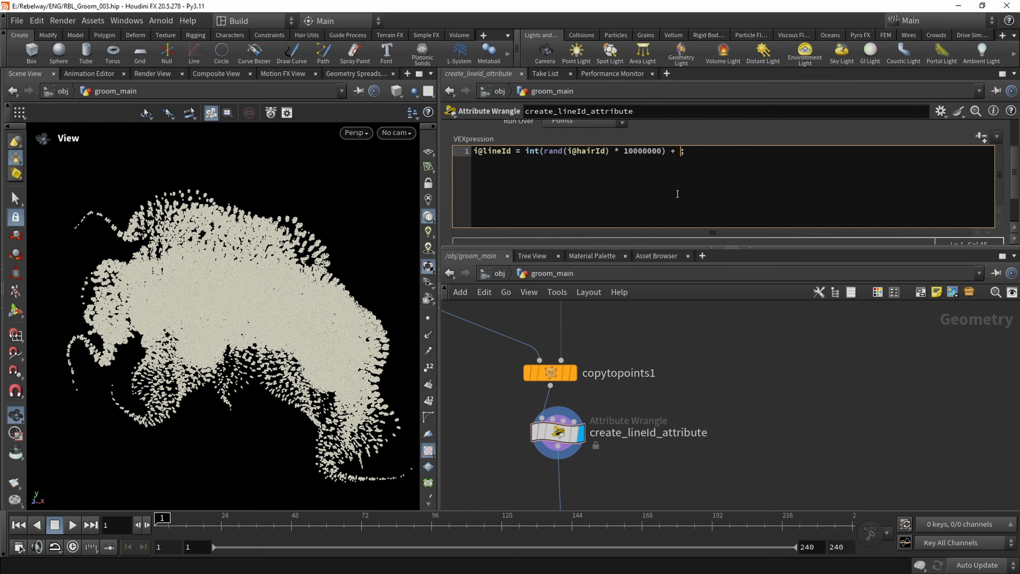
pyautogui.write('+ i@sliceId')
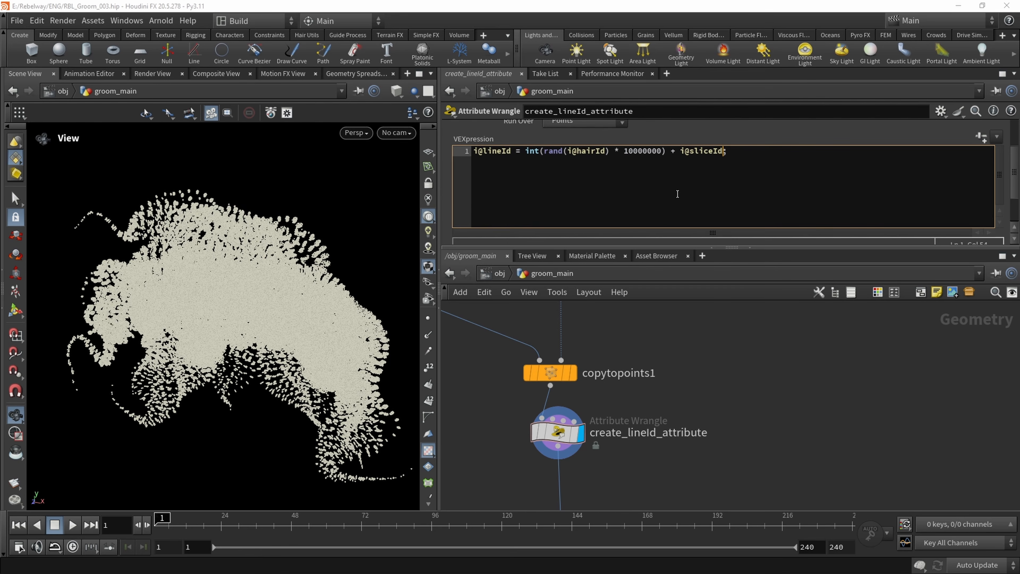
# Display add2, set its Attribute Name to lineId so the points connect into strands, and inspect the resulting groom
pyautogui.moveTo(501, 508); pyautogui.dragTo(515, 381, button='middle')
pyautogui.doubleClick(509, 152)
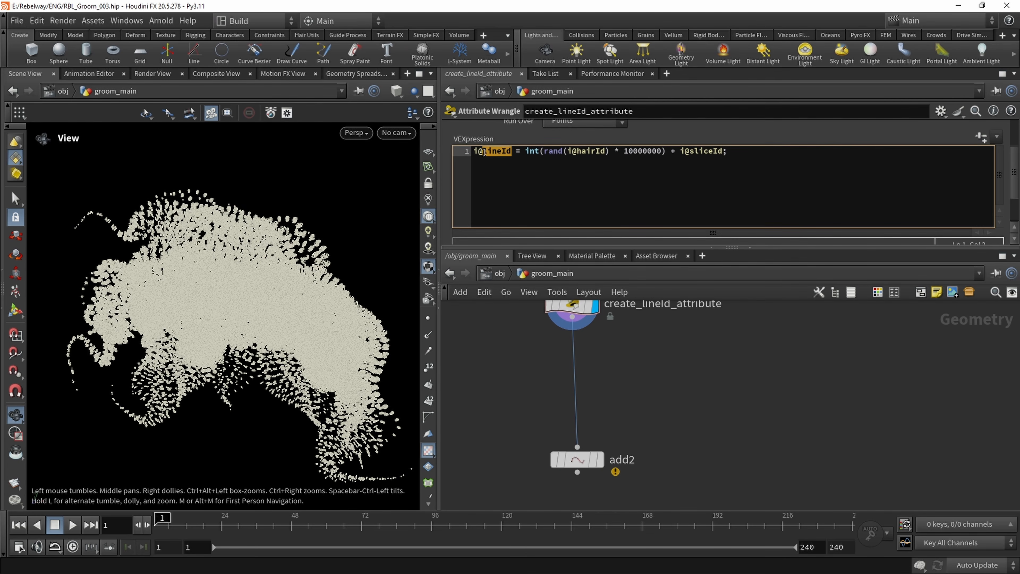
pyautogui.click(576, 459)
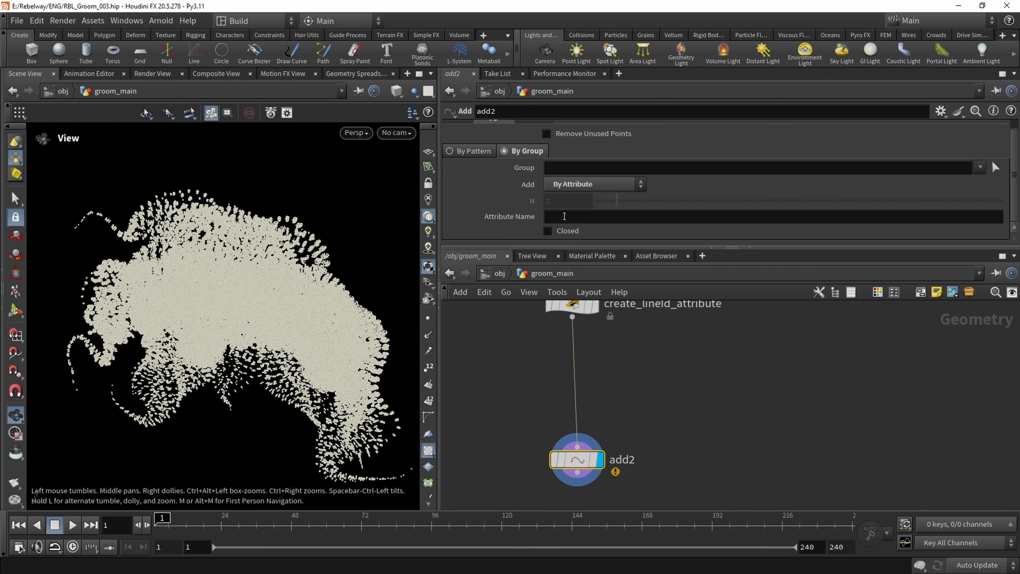
pyautogui.click(564, 217)
pyautogui.write('lineId')
pyautogui.moveTo(506, 362); pyautogui.dragTo(511, 366, button='middle')
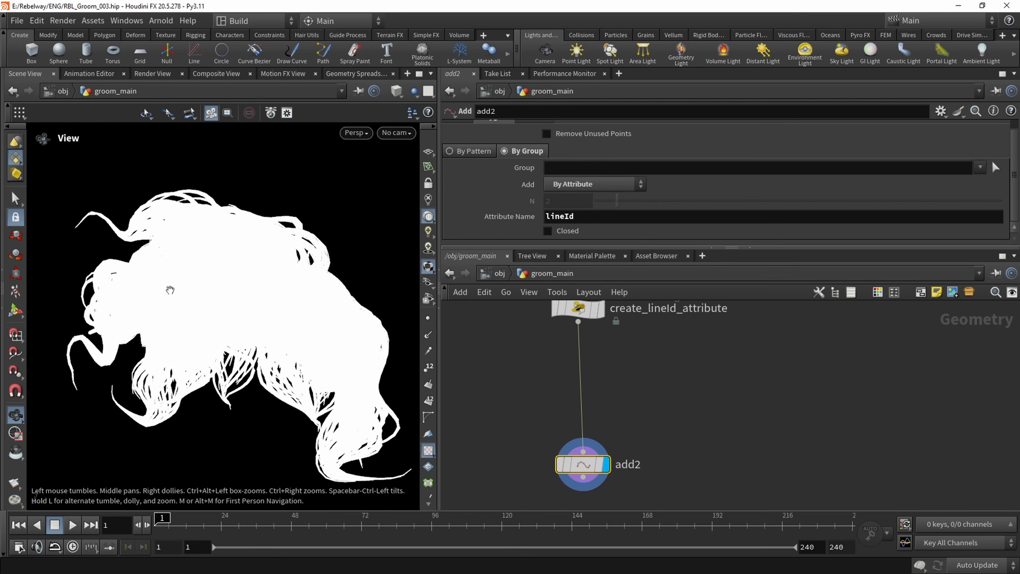
pyautogui.moveTo(171, 289); pyautogui.dragTo(213, 294)
pyautogui.moveTo(175, 209); pyautogui.dragTo(257, 321)
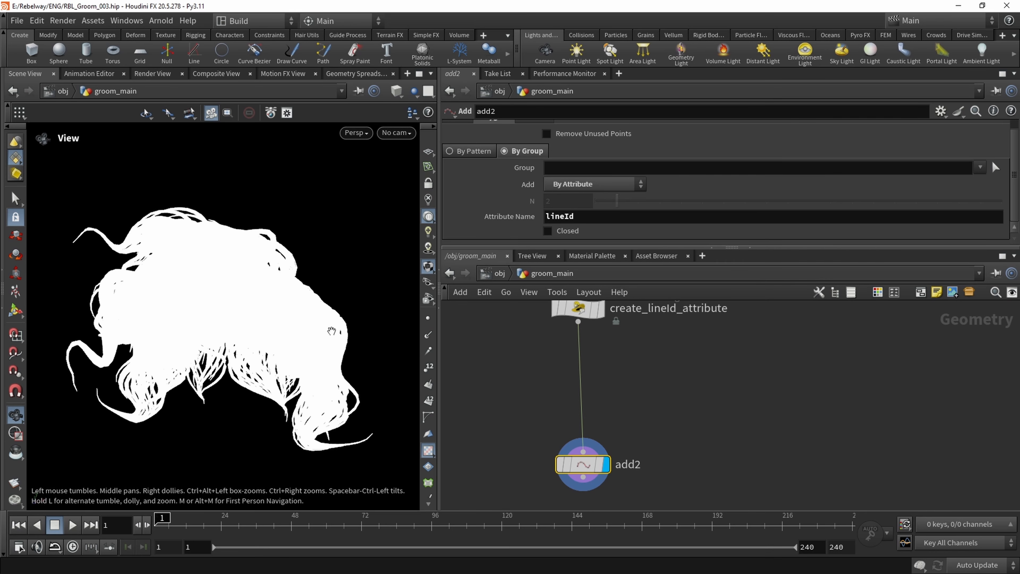
# Add an Attribute Randomize node, connect it below add2, display it and place it off to the side
pyautogui.moveTo(564, 533); pyautogui.dragTo(564, 437, button='middle')
pyautogui.press('Tab')
pyautogui.write('ra')
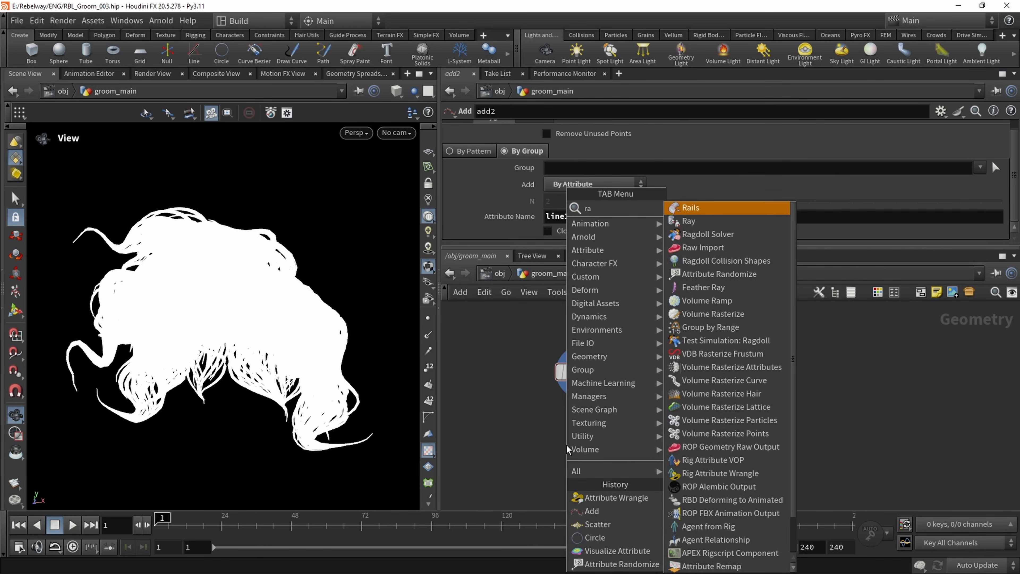
pyautogui.write('ndo')
pyautogui.press('Return')
pyautogui.click(567, 445)
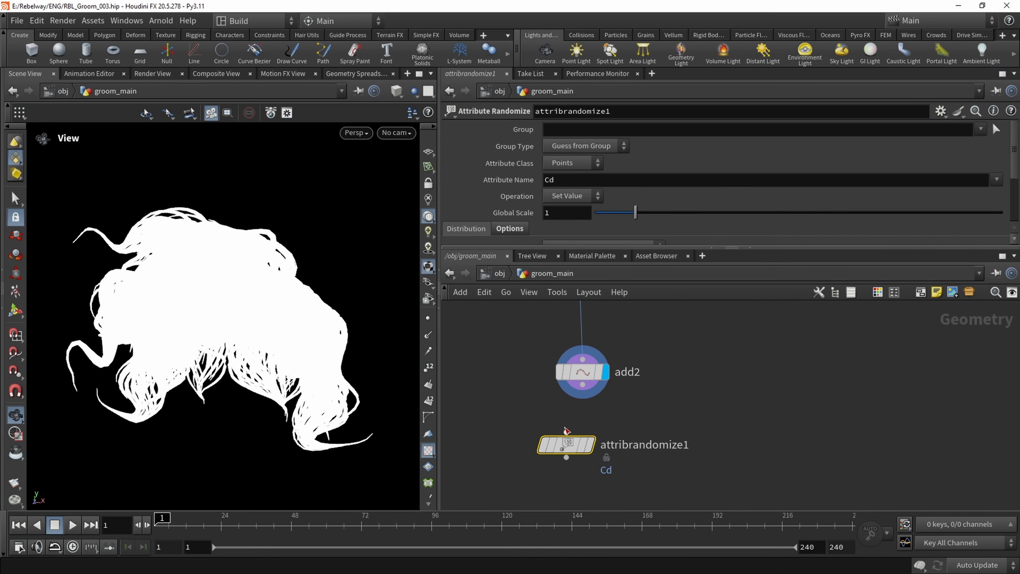
pyautogui.click(566, 432)
pyautogui.click(582, 385)
pyautogui.press('r')
pyautogui.click(569, 445)
pyautogui.moveTo(569, 445); pyautogui.dragTo(707, 436)
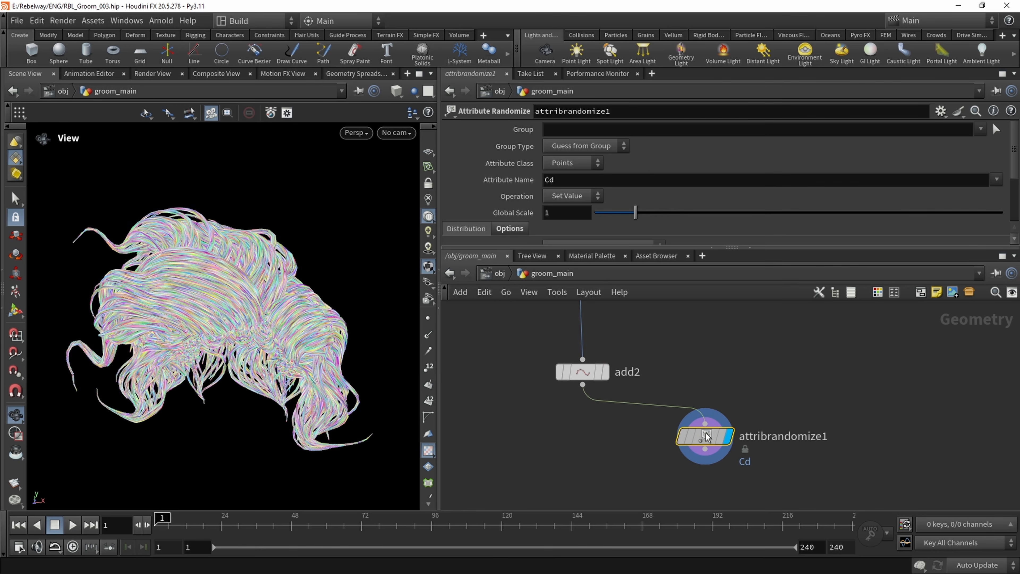
# Set the Attribute Randomize node's Attribute Class to Primitives and inspect the per-strand colours
pyautogui.click(580, 163)
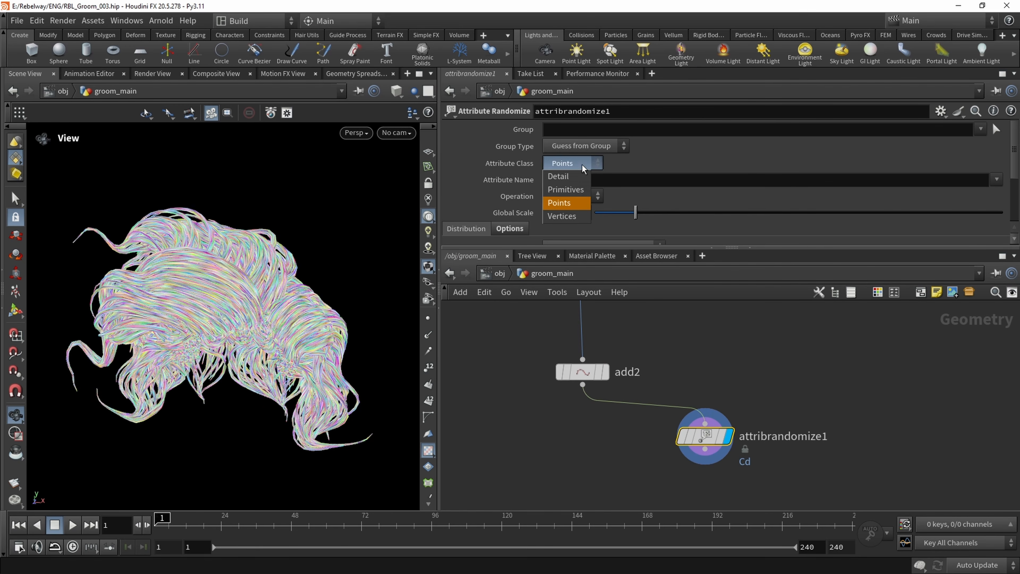
pyautogui.click(578, 189)
pyautogui.scroll(4, 250, 305)
pyautogui.moveTo(245, 301); pyautogui.dragTo(260, 279)
pyautogui.scroll(-3, 241, 269)
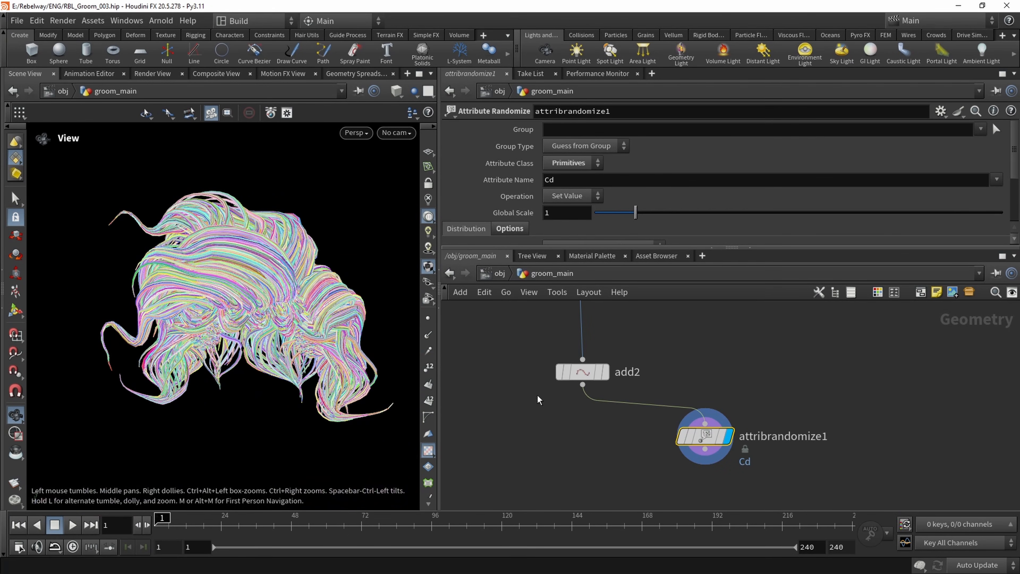
# Select scatter2 further up the network and set its Force Total Count to 8
pyautogui.scroll(-2, 598, 370)
pyautogui.moveTo(638, 327); pyautogui.dragTo(647, 470, button='middle')
pyautogui.scroll(-2, 625, 404)
pyautogui.moveTo(635, 393); pyautogui.dragTo(637, 431, button='middle')
pyautogui.scroll(-2, 550, 375)
pyautogui.moveTo(548, 374); pyautogui.dragTo(584, 419, button='middle')
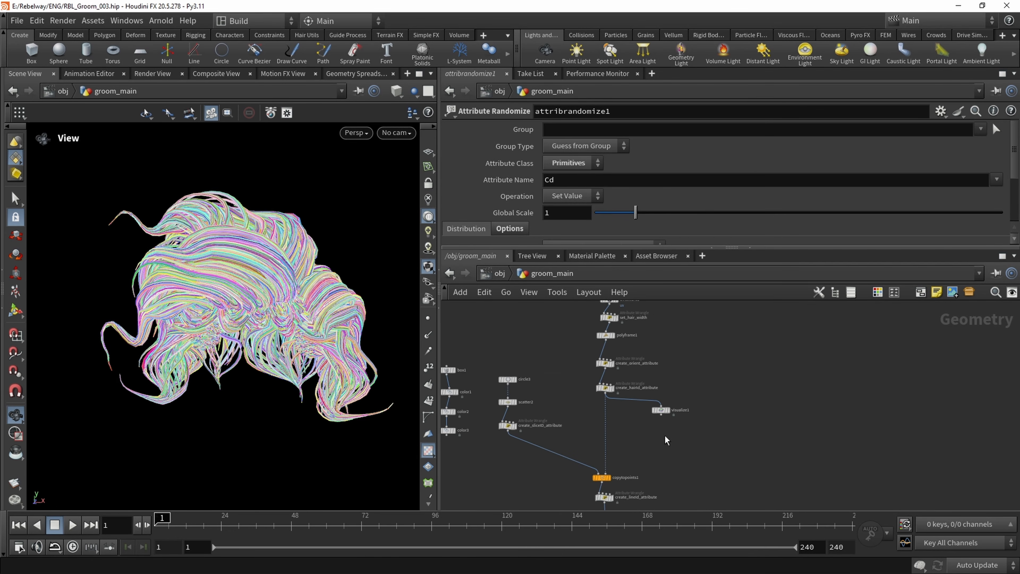
pyautogui.moveTo(560, 357); pyautogui.dragTo(584, 357, button='middle')
pyautogui.scroll(3, 567, 394)
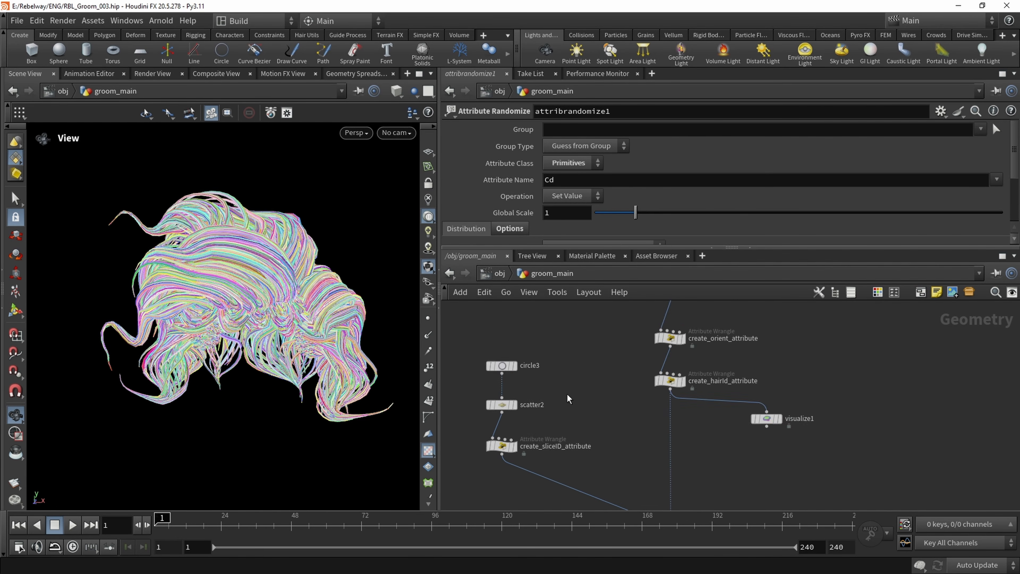
pyautogui.moveTo(566, 393); pyautogui.dragTo(569, 366, button='middle')
pyautogui.scroll(2, 479, 363)
pyautogui.click(511, 381)
pyautogui.moveTo(561, 402); pyautogui.dragTo(617, 397, button='middle')
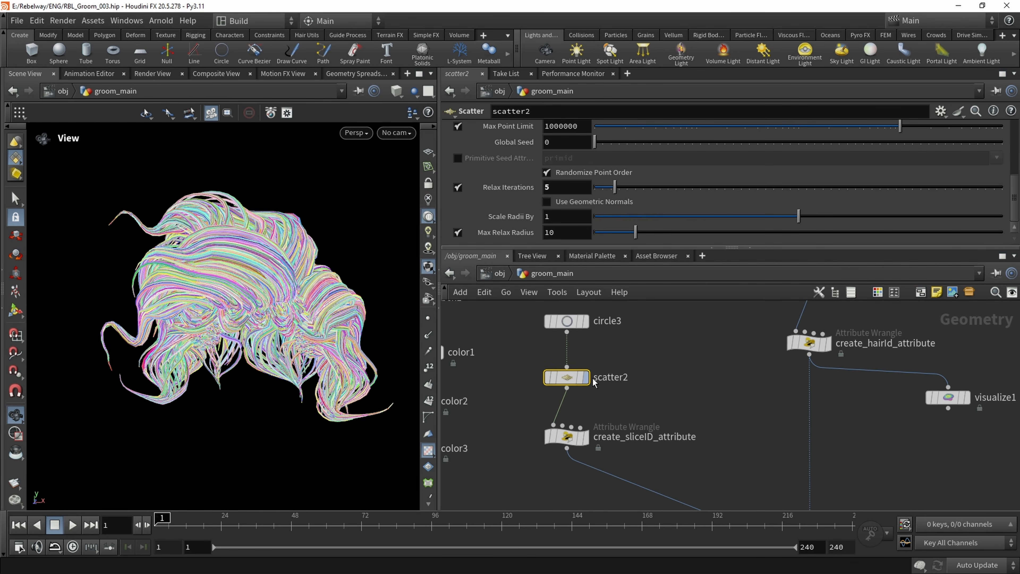
pyautogui.scroll(9, 620, 189)
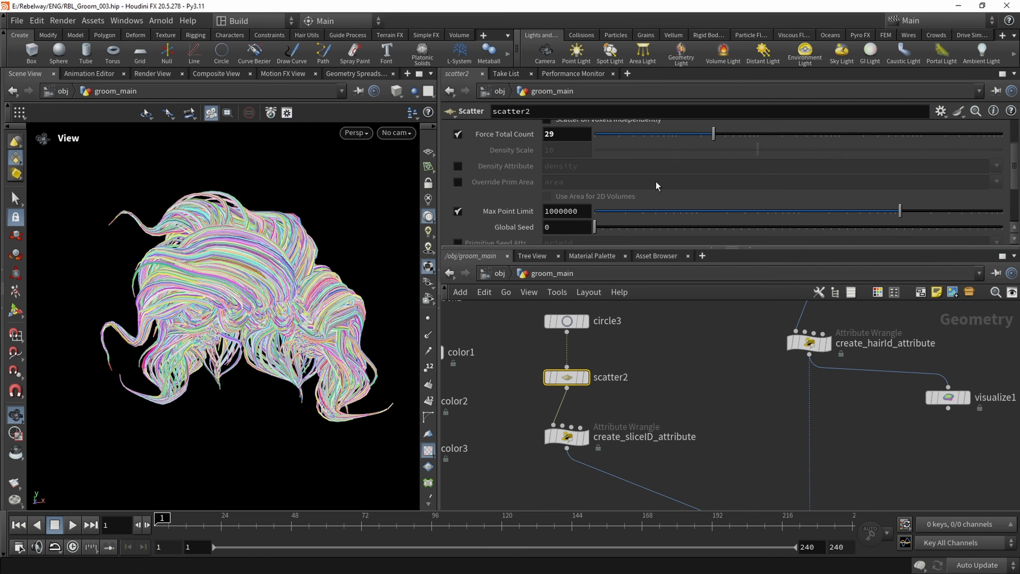
pyautogui.moveTo(713, 194); pyautogui.dragTo(668, 198)
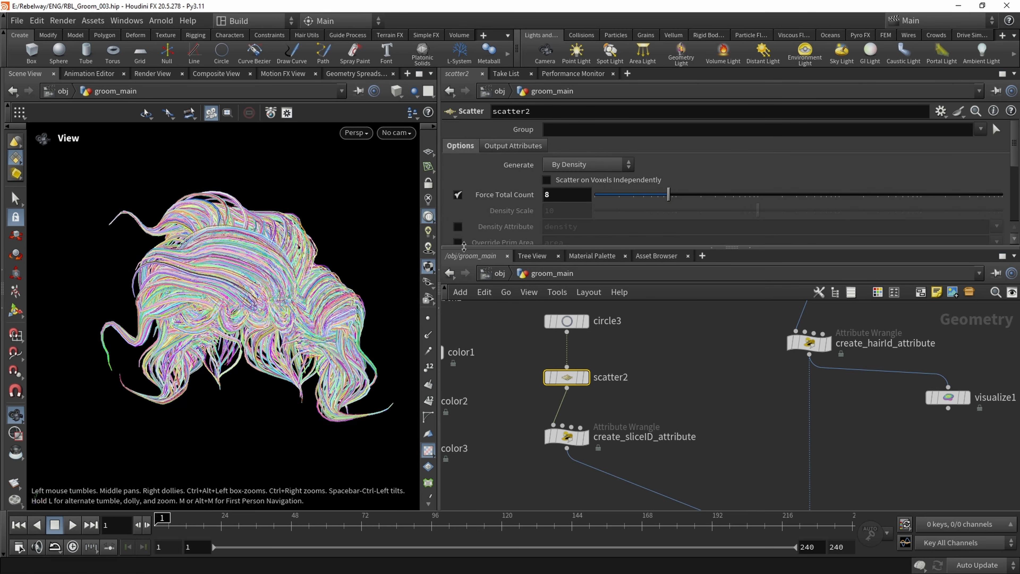
# Colour the scatter2 node purple to mark it in the network
pyautogui.press('c')
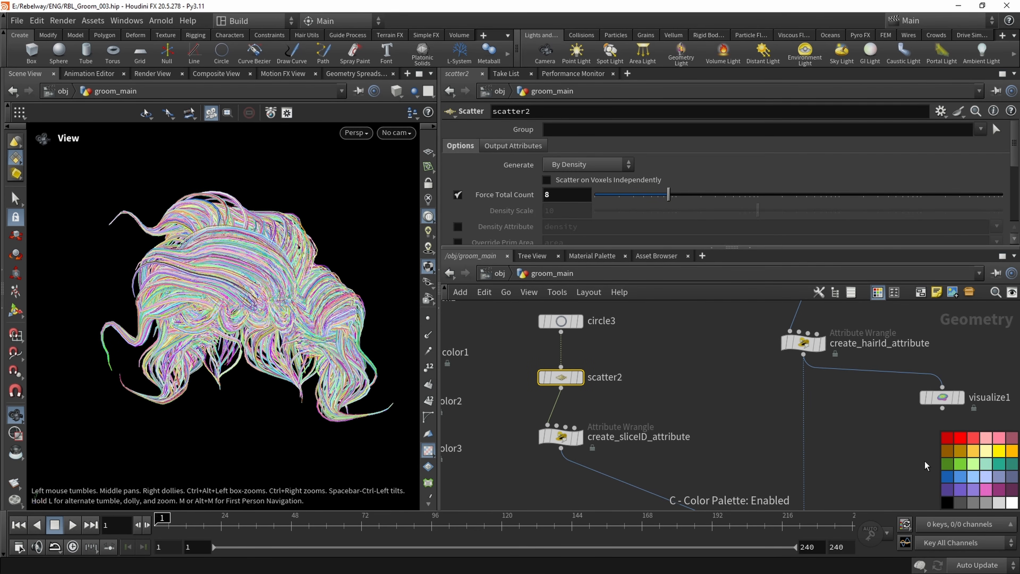
pyautogui.click(948, 491)
pyautogui.press('c')
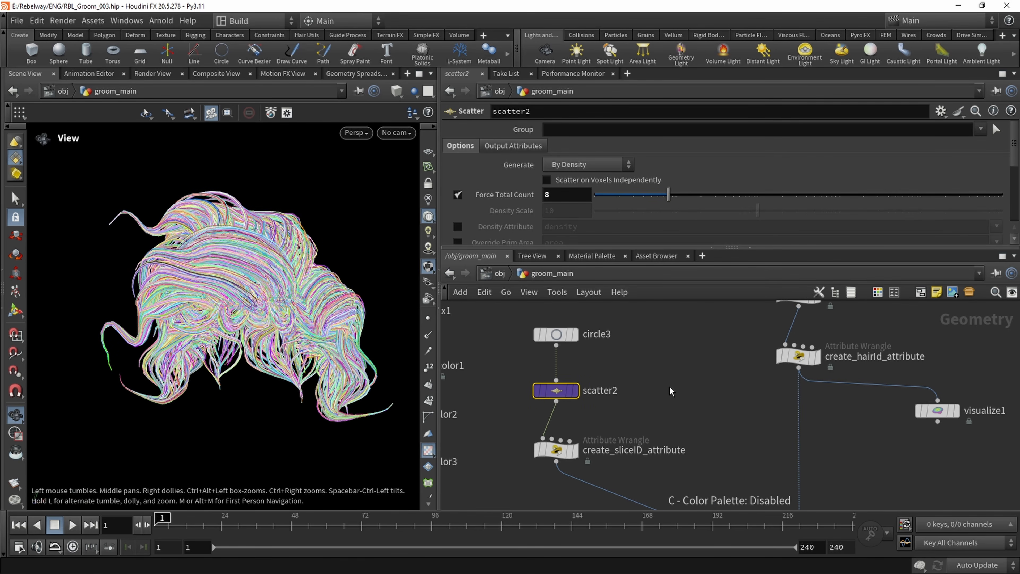
# Select the resample1 node further up the network and review its segment length settings
pyautogui.scroll(-8, 656, 376)
pyautogui.moveTo(575, 400); pyautogui.dragTo(605, 365, button='middle')
pyautogui.scroll(6, 635, 445)
pyautogui.moveTo(682, 470); pyautogui.dragTo(686, 437, button='middle')
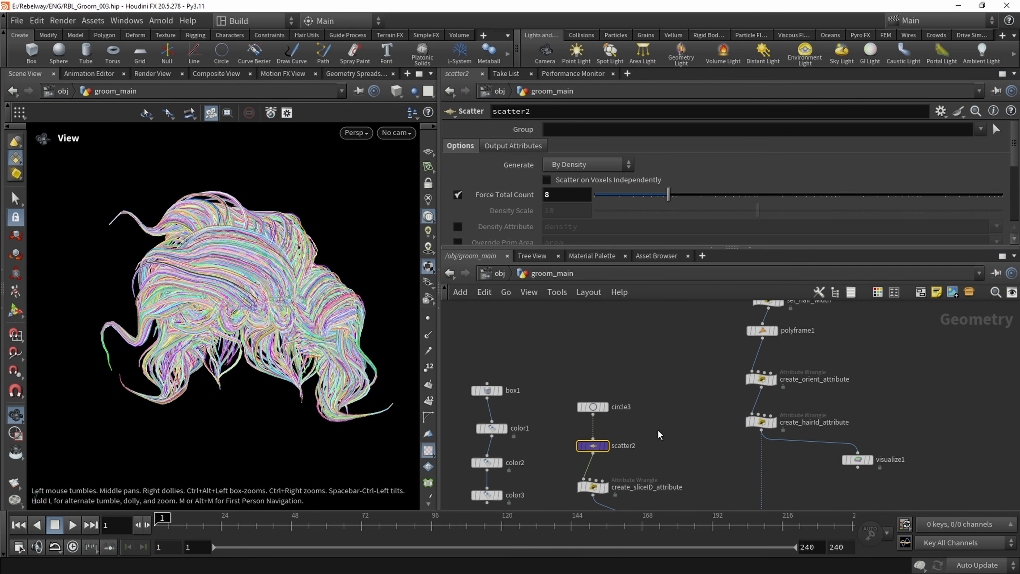
pyautogui.moveTo(694, 330); pyautogui.dragTo(635, 426, button='middle')
pyautogui.moveTo(664, 360); pyautogui.dragTo(638, 407, button='middle')
pyautogui.scroll(1, 682, 380)
pyautogui.click(682, 378)
pyautogui.moveTo(603, 328); pyautogui.dragTo(588, 434, button='middle')
pyautogui.scroll(-2, 589, 433)
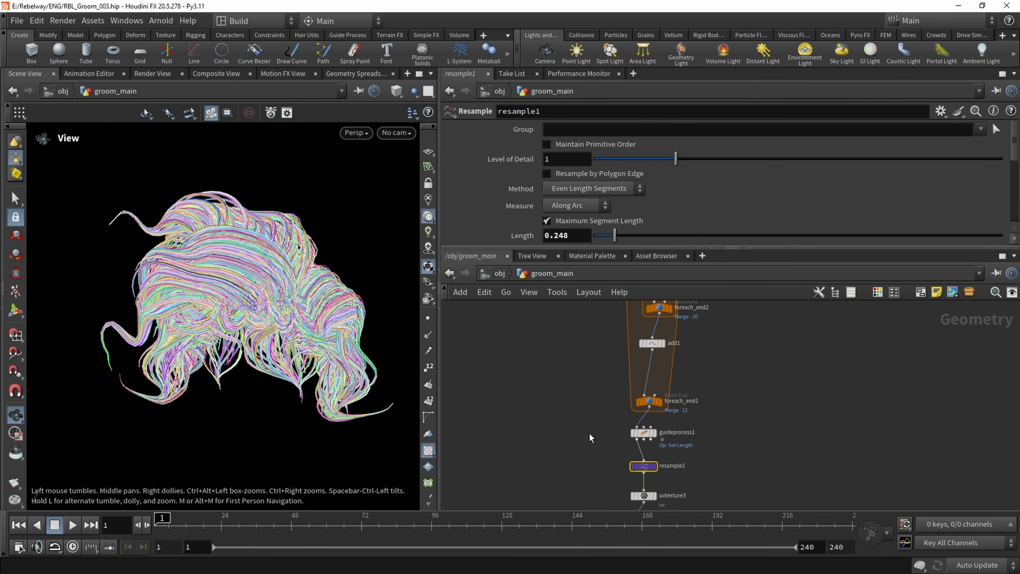
# Select the set_hair_width wrangle below uvtexture3 and colour the node purple
pyautogui.moveTo(583, 388)
pyautogui.mouseDown(button='middle')
pyautogui.moveTo(569, 439)
pyautogui.moveTo(578, 346)
pyautogui.mouseUp(button='middle')
pyautogui.scroll(-4, 581, 399)
pyautogui.scroll(2, 589, 408)
pyautogui.scroll(-2, 589, 409)
pyautogui.moveTo(567, 410); pyautogui.dragTo(567, 364, button='middle')
pyautogui.scroll(4, 581, 420)
pyautogui.moveTo(585, 417); pyautogui.dragTo(573, 414, button='middle')
pyautogui.scroll(3, 573, 370)
pyautogui.moveTo(585, 343); pyautogui.dragTo(554, 391, button='middle')
pyautogui.moveTo(567, 377); pyautogui.dragTo(668, 421)
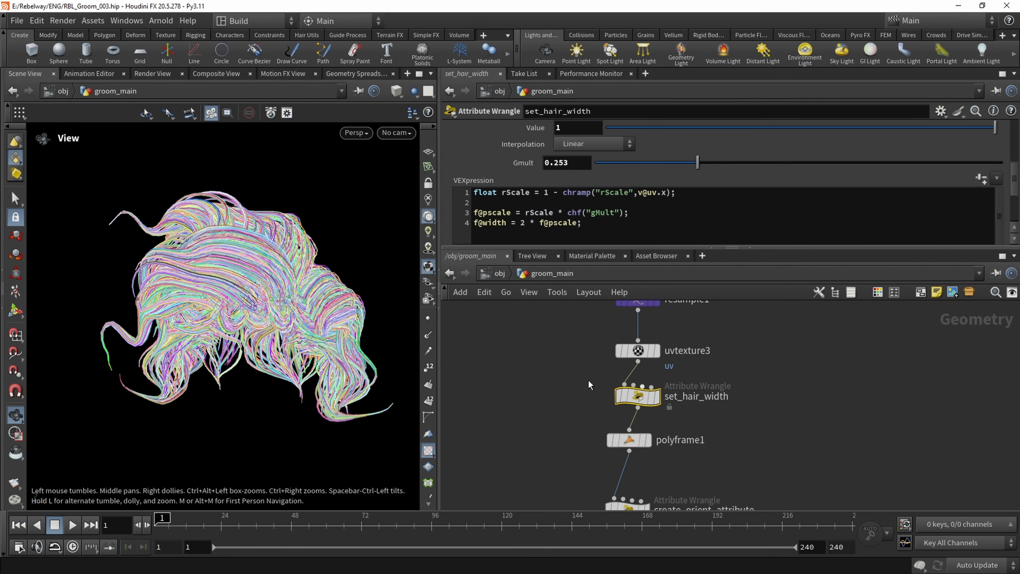
pyautogui.press('c')
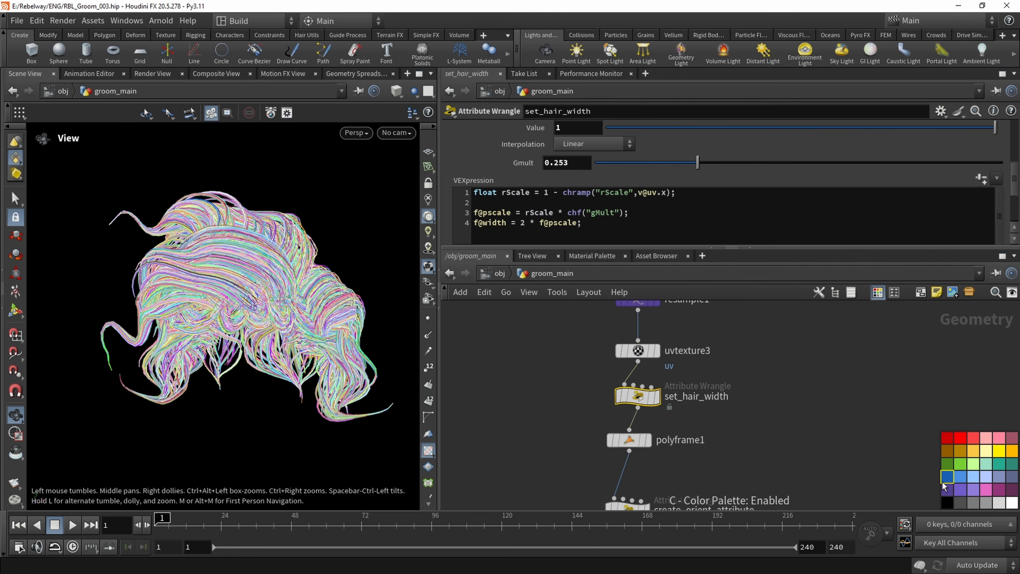
pyautogui.moveTo(947, 489); pyautogui.dragTo(715, 402)
pyautogui.press('c')
pyautogui.moveTo(719, 399); pyautogui.dragTo(718, 408, button='middle')
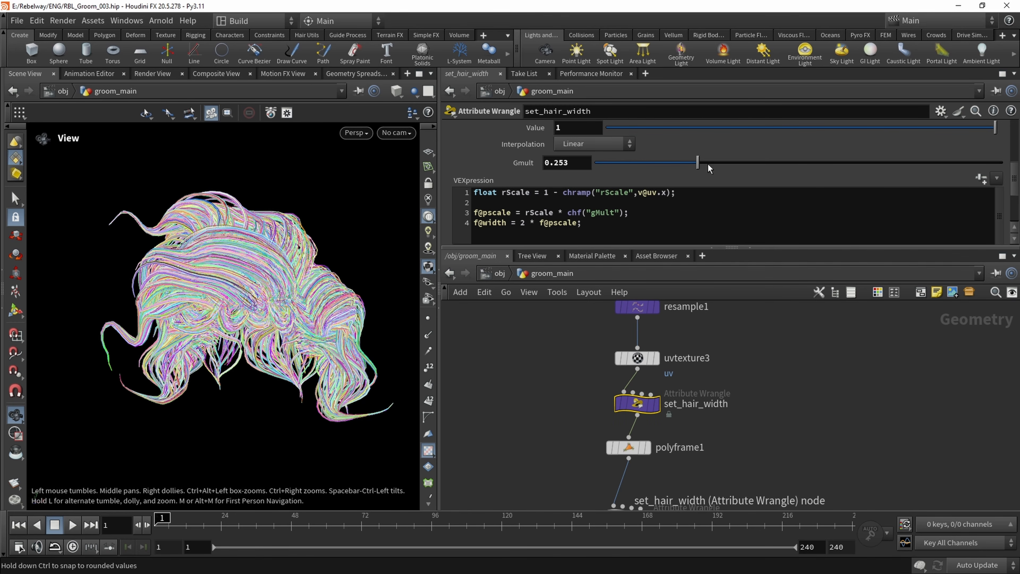
# Raise the set_hair_width wrangle's Gmult value to 0.542 and inspect the widened strands from several angles
pyautogui.moveTo(703, 163); pyautogui.dragTo(815, 169)
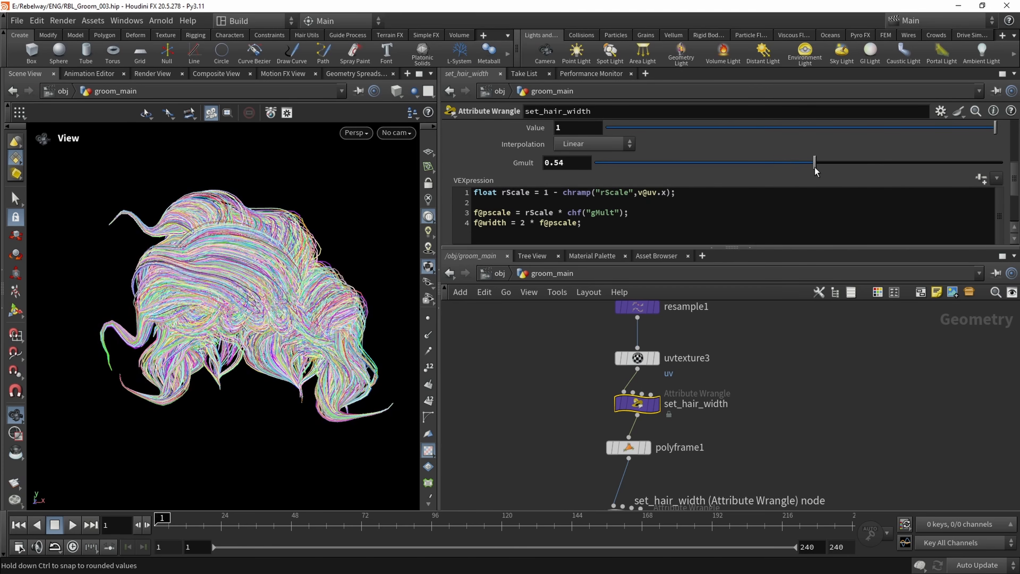
pyautogui.moveTo(277, 293); pyautogui.dragTo(251, 282)
pyautogui.moveTo(251, 282); pyautogui.dragTo(257, 290, button='right')
pyautogui.moveTo(257, 290); pyautogui.dragTo(267, 221)
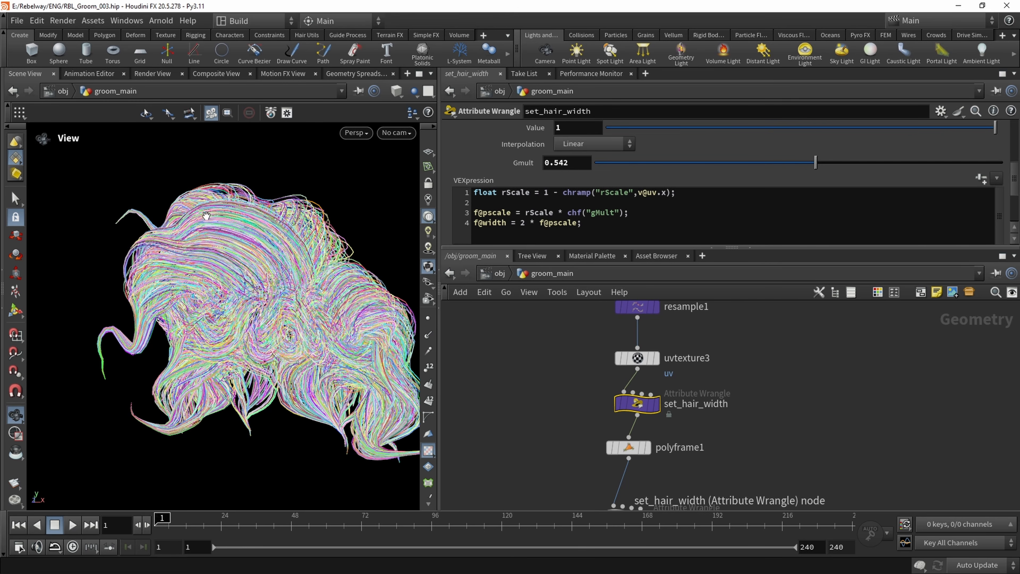
pyautogui.moveTo(306, 300); pyautogui.dragTo(262, 298, button='right')
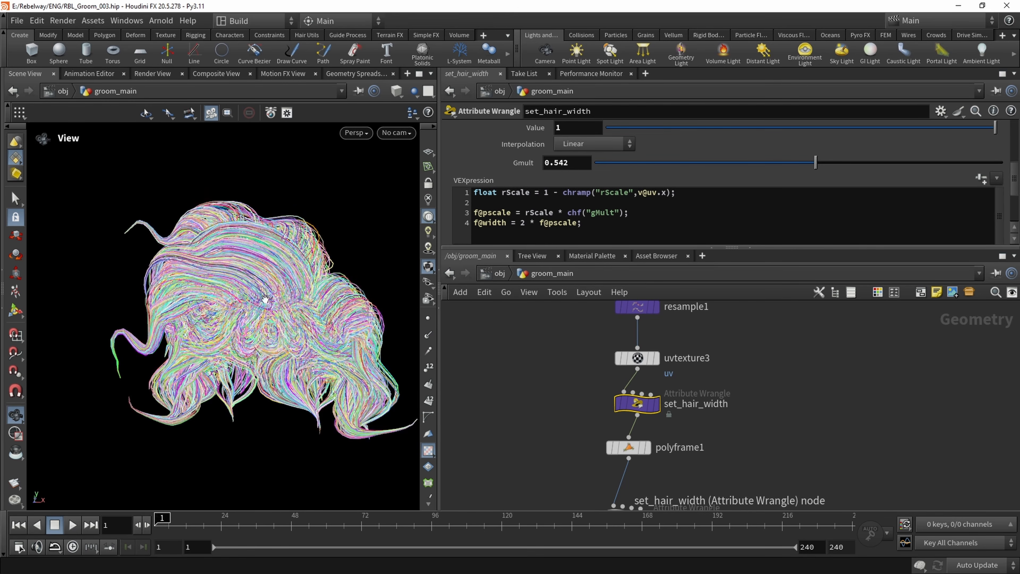
# Inspect the finished hair strands and follow the network from set_hair_width down through copytopoints1 to add2
pyautogui.moveTo(262, 299); pyautogui.dragTo(237, 282, button='middle')
pyautogui.moveTo(569, 418); pyautogui.dragTo(570, 339, button='middle')
pyautogui.scroll(-3, 568, 350)
pyautogui.moveTo(552, 381); pyautogui.dragTo(555, 334, button='middle')
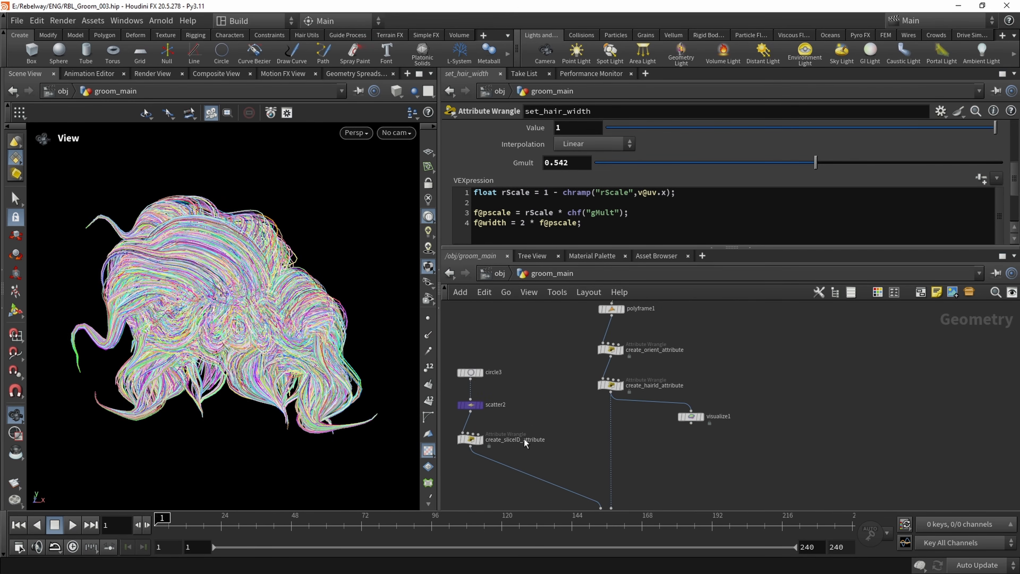
pyautogui.moveTo(493, 504); pyautogui.dragTo(480, 405, button='middle')
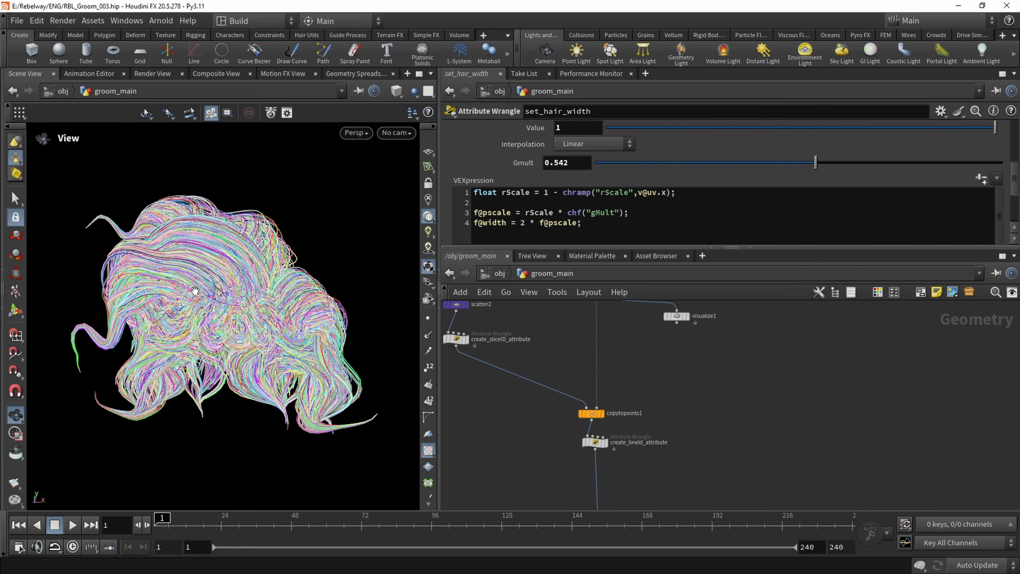
pyautogui.scroll(-1, 561, 441)
pyautogui.moveTo(553, 419); pyautogui.dragTo(560, 452, button='middle')
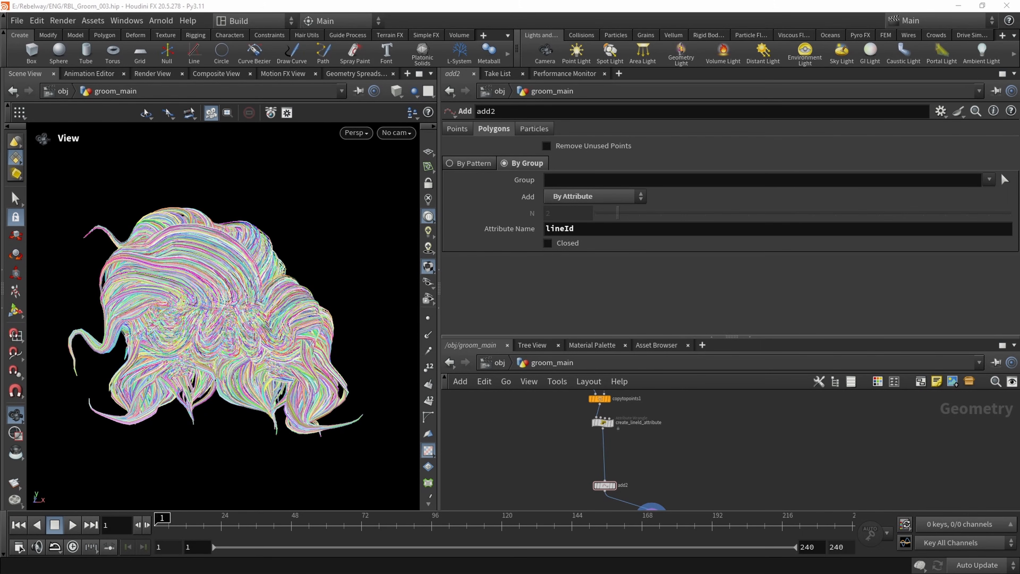
pyautogui.moveTo(201, 283); pyautogui.dragTo(209, 276)
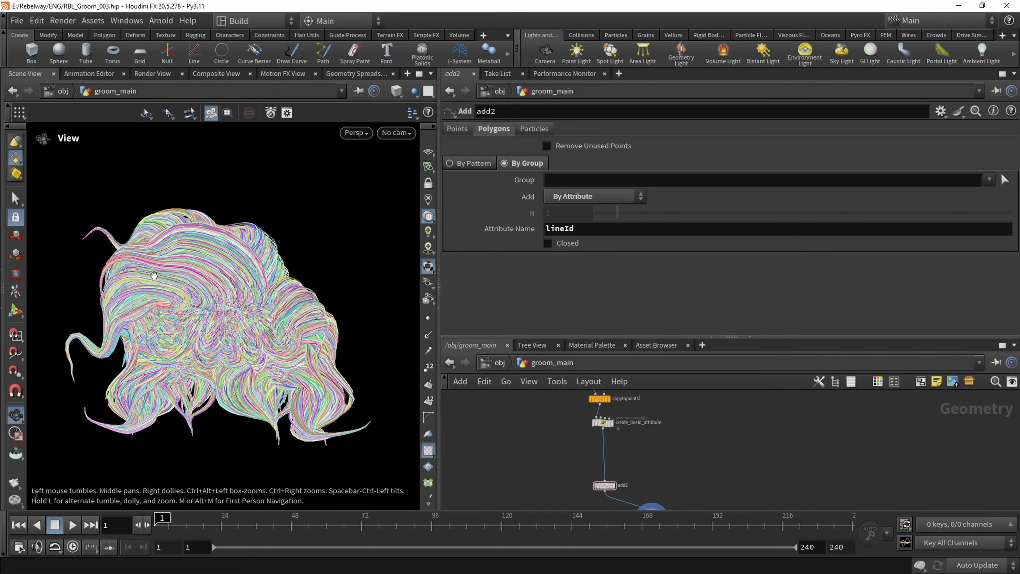
pyautogui.moveTo(554, 374); pyautogui.dragTo(584, 479, button='middle')
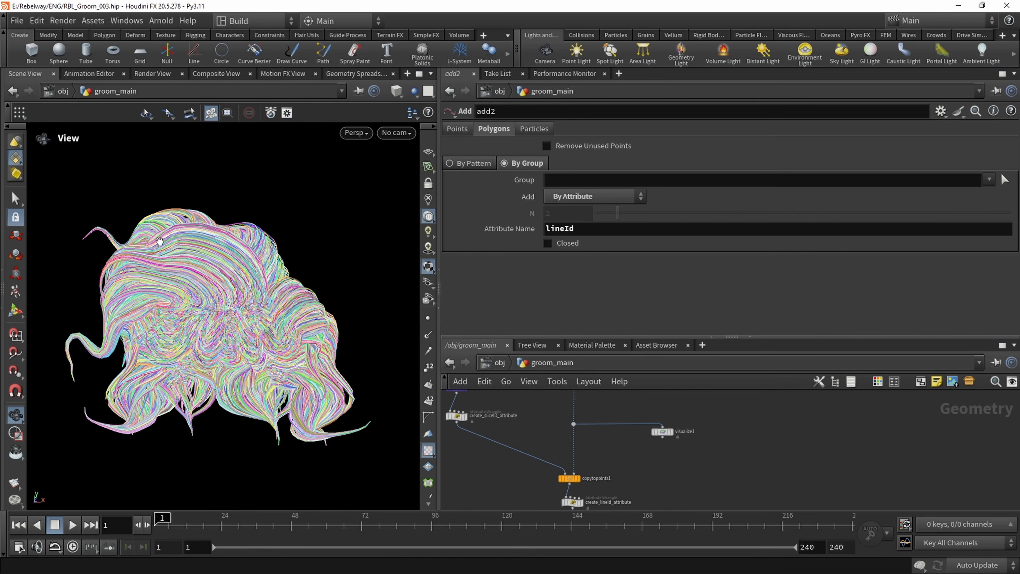
pyautogui.scroll(2, 225, 271)
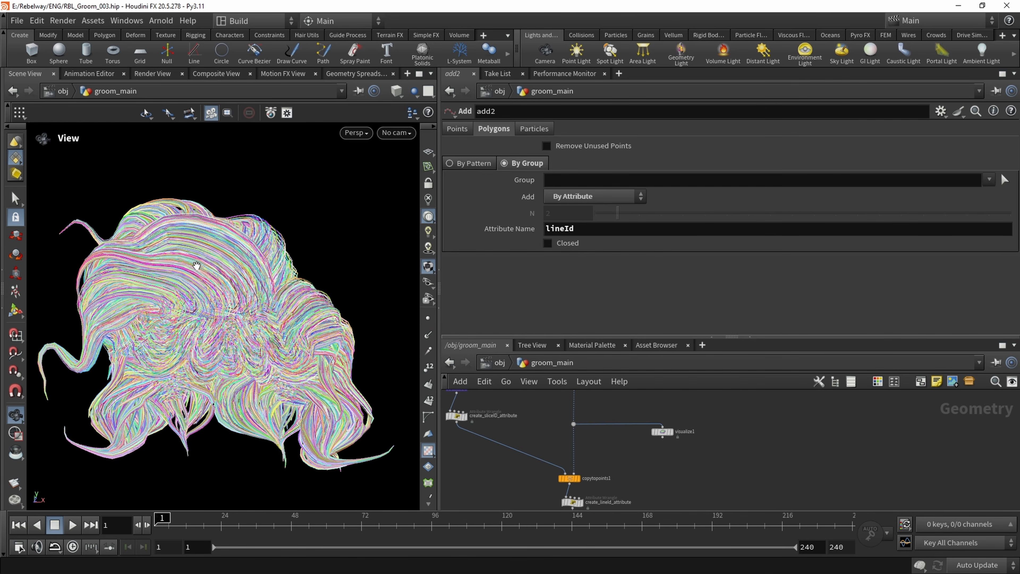
# Display the create_hairId_attribute output with points shown and examine the guide curves
pyautogui.scroll(-2, 521, 425)
pyautogui.moveTo(480, 396); pyautogui.dragTo(464, 463, button='middle')
pyautogui.scroll(3, 465, 423)
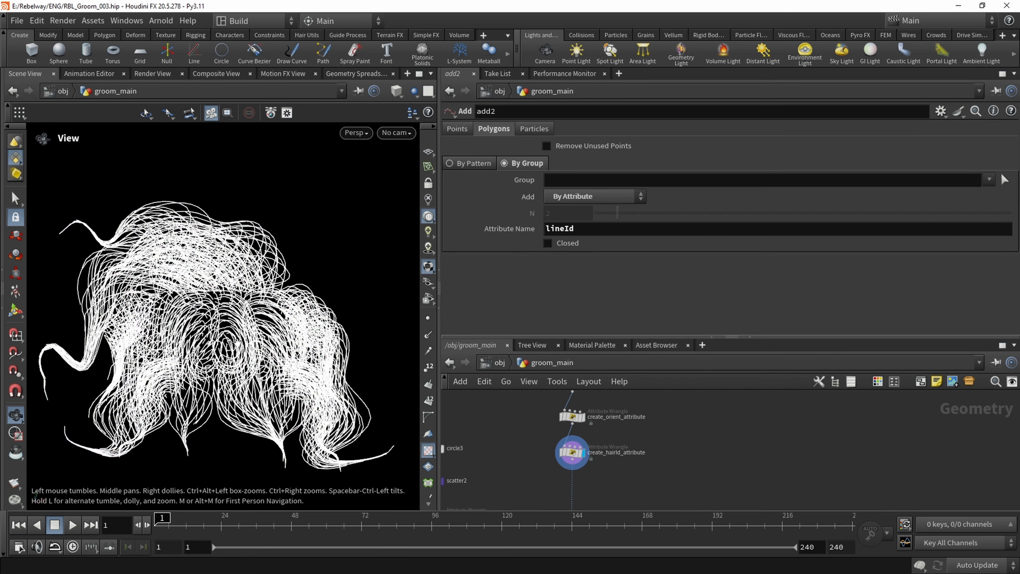
pyautogui.click(429, 318)
pyautogui.scroll(3, 240, 265)
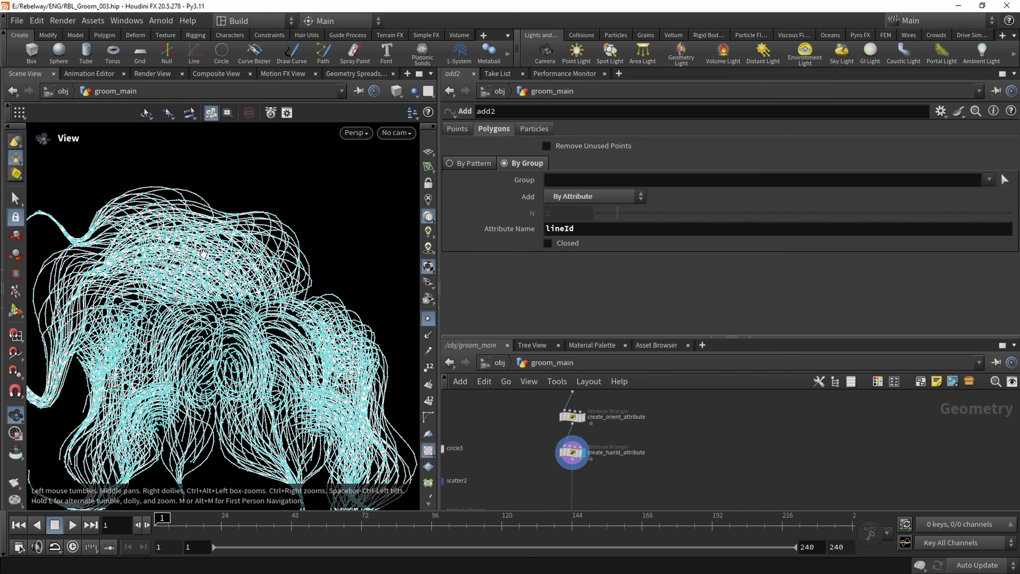
pyautogui.moveTo(197, 260); pyautogui.dragTo(285, 267)
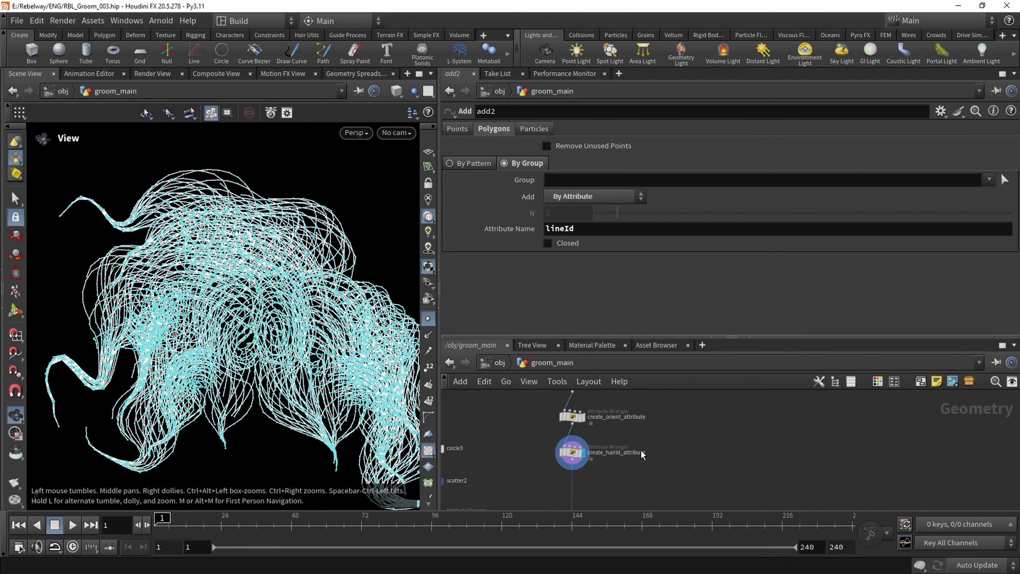
# Display the copytopoints1 output and examine the copied scatter points from several angles
pyautogui.scroll(-5, 627, 452)
pyautogui.click(570, 449)
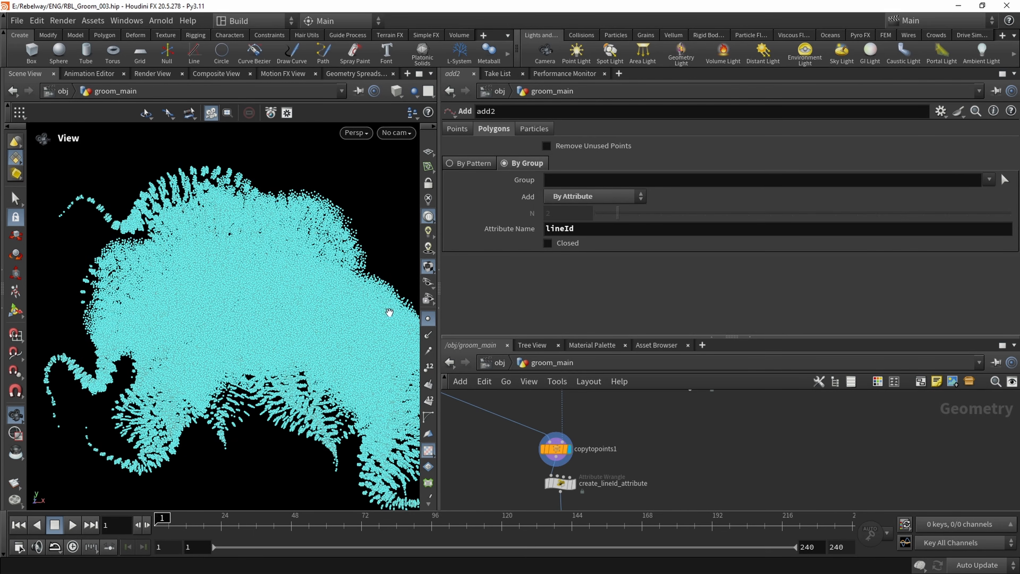
pyautogui.moveTo(238, 261); pyautogui.dragTo(247, 291, button='middle')
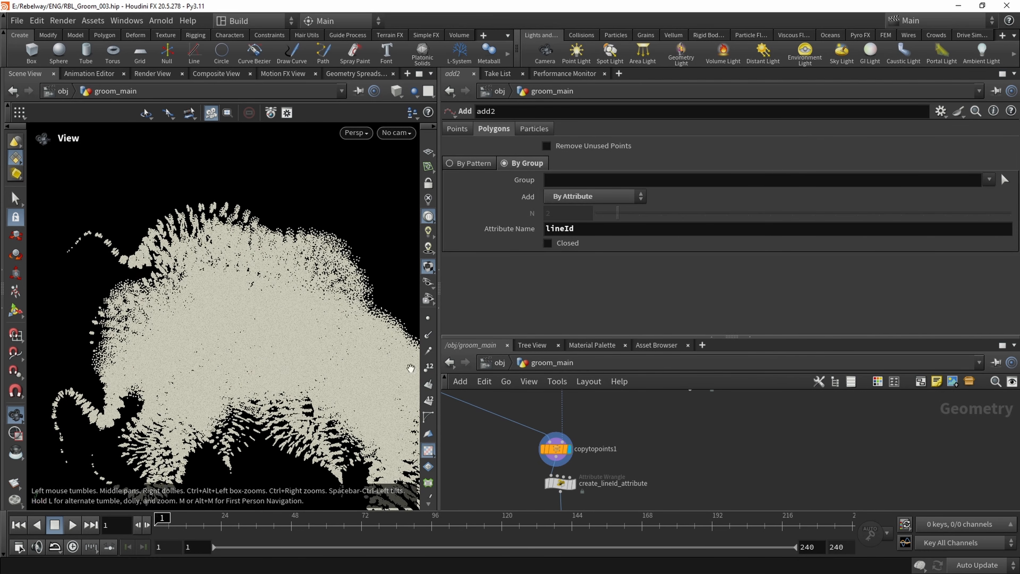
pyautogui.moveTo(293, 274); pyautogui.dragTo(231, 197)
pyautogui.moveTo(204, 266); pyautogui.dragTo(258, 205)
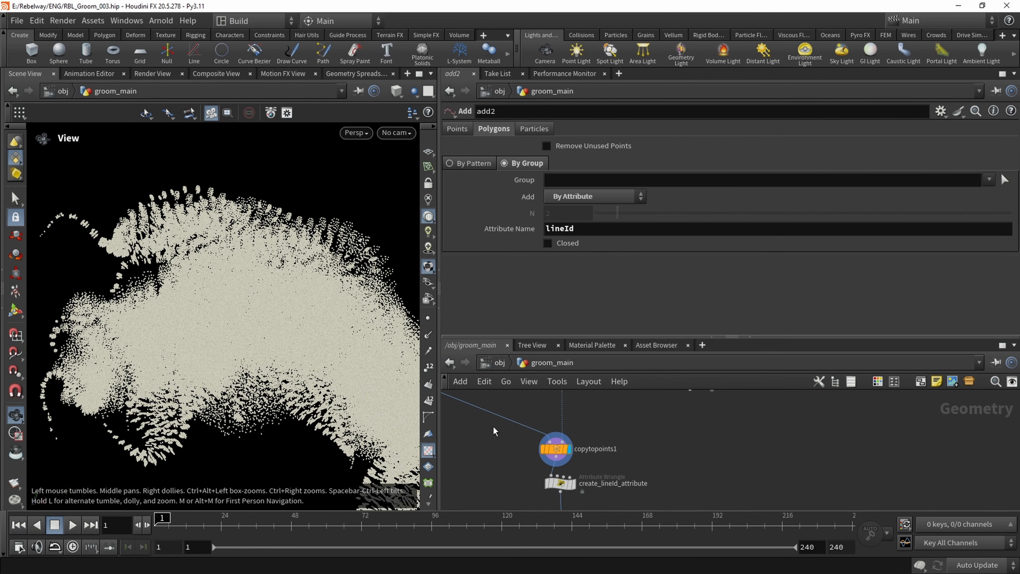
# Connect color3 to the first input of copytopoints1 in place of create_sliceID_attribute and inspect the copied coloured shapes
pyautogui.scroll(-3, 548, 457)
pyautogui.moveTo(537, 441); pyautogui.dragTo(654, 471, button='middle')
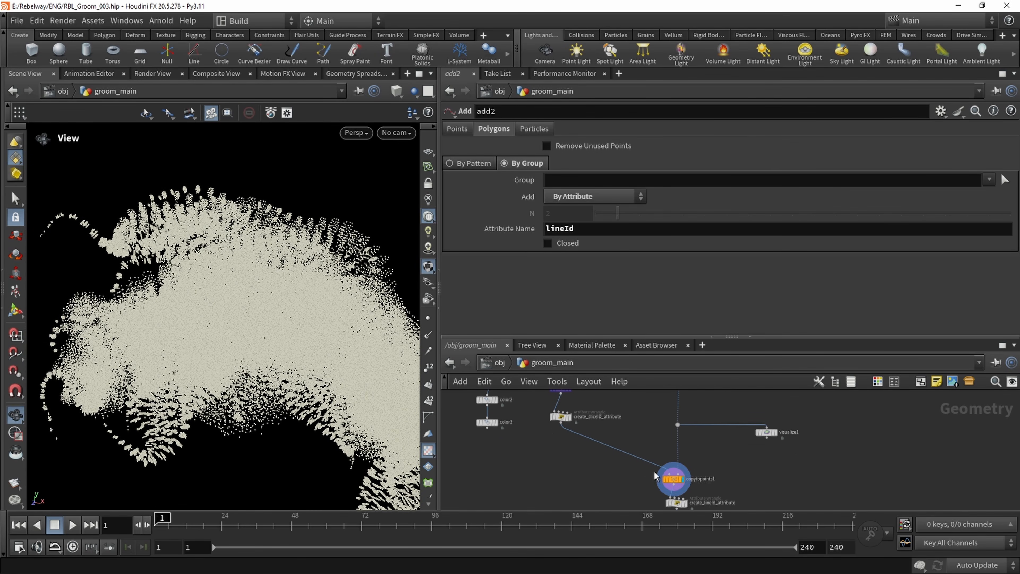
pyautogui.moveTo(210, 292); pyautogui.dragTo(242, 263)
pyautogui.moveTo(197, 324); pyautogui.dragTo(296, 331, button='right')
pyautogui.moveTo(296, 331); pyautogui.dragTo(147, 319)
pyautogui.moveTo(254, 292); pyautogui.dragTo(286, 284)
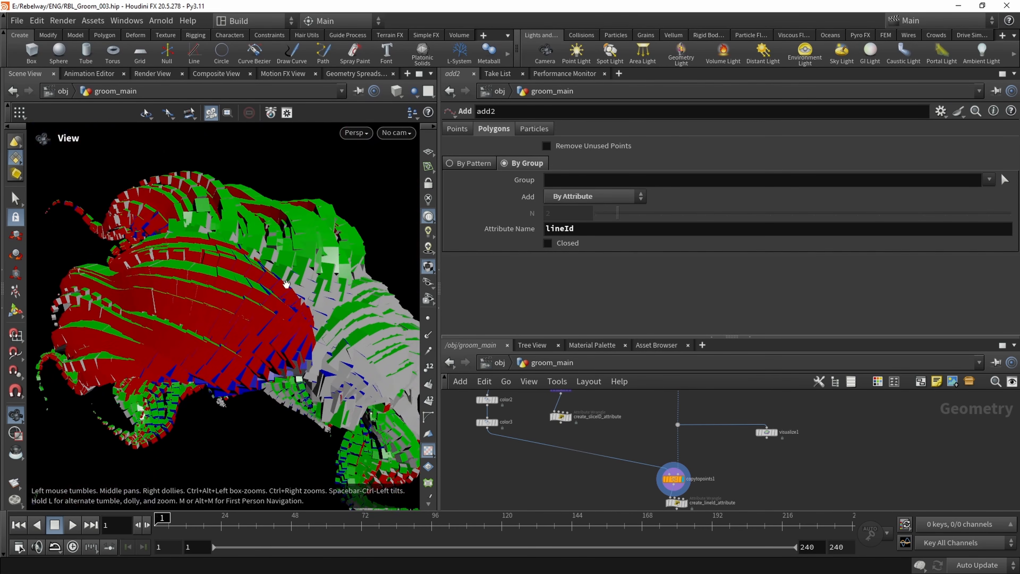
pyautogui.moveTo(299, 333); pyautogui.dragTo(321, 325)
# Add an Attribute Wrangle and insert it into the wire directly below create_hairId_attribute
pyautogui.scroll(-1, 655, 401)
pyautogui.moveTo(658, 393); pyautogui.dragTo(608, 421, button='middle')
pyautogui.scroll(3, 667, 465)
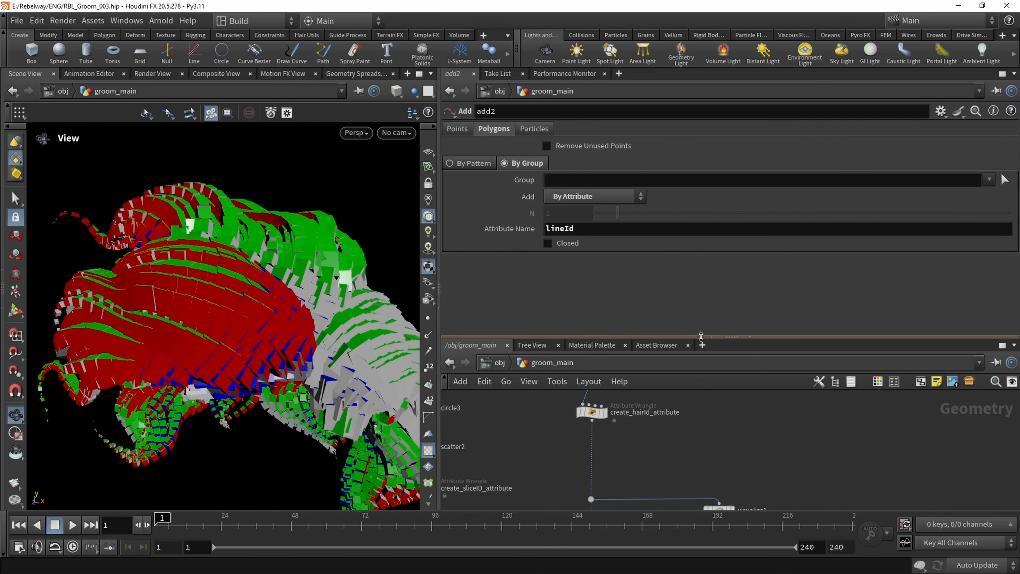
pyautogui.moveTo(723, 337); pyautogui.dragTo(723, 244)
pyautogui.scroll(2, 617, 405)
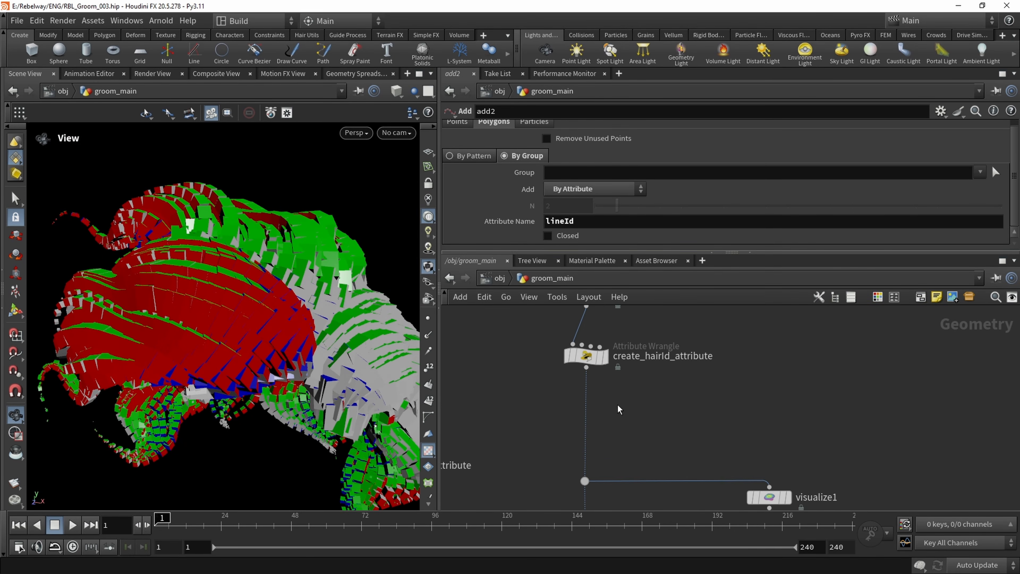
pyautogui.press('Tab')
pyautogui.write('at')
pyautogui.press('Return')
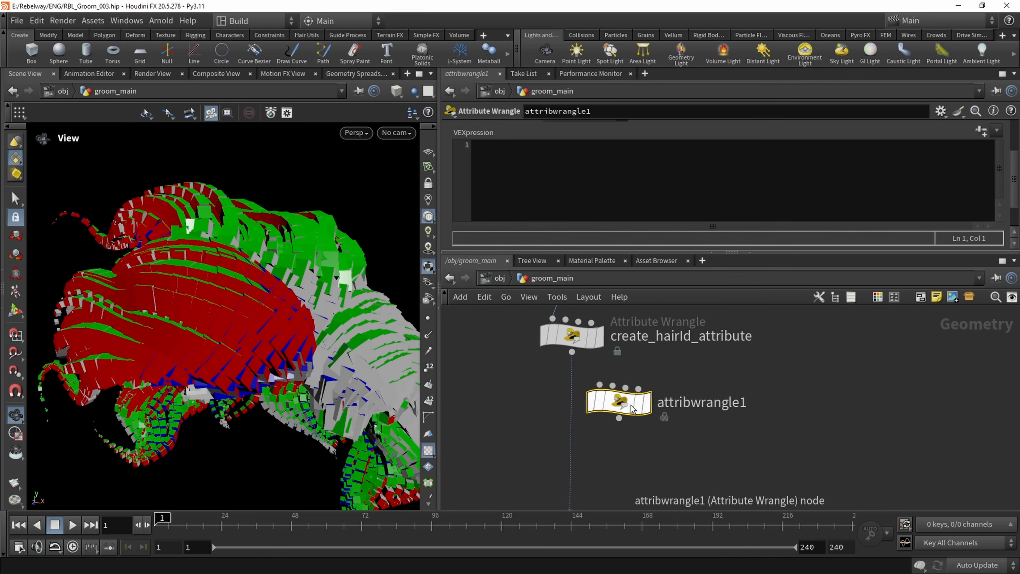
pyautogui.click(579, 425)
pyautogui.moveTo(581, 427); pyautogui.dragTo(571, 432)
# Rename the new Attribute Wrangle create_twist
pyautogui.press('F2')
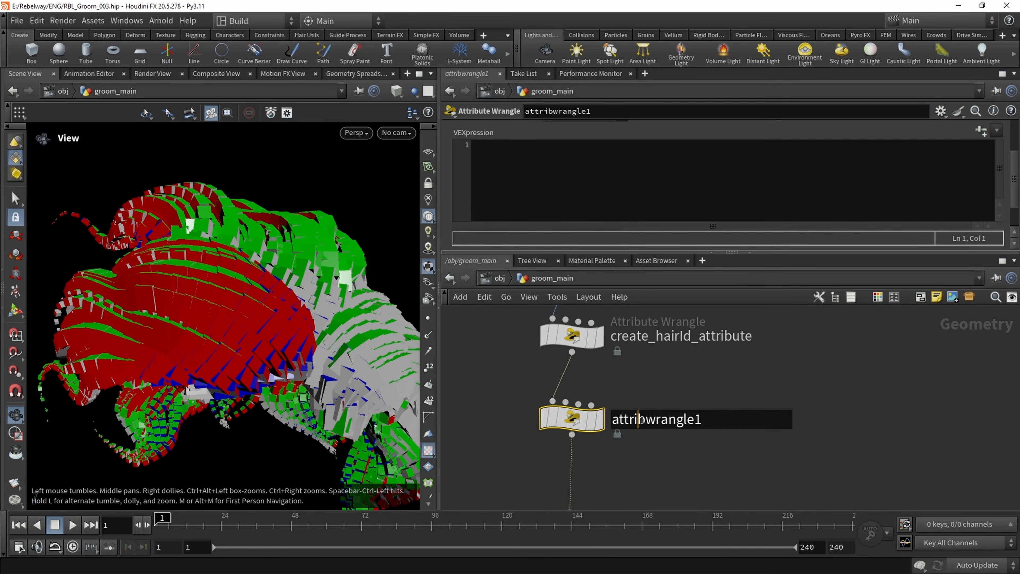
pyautogui.write('create_twist')
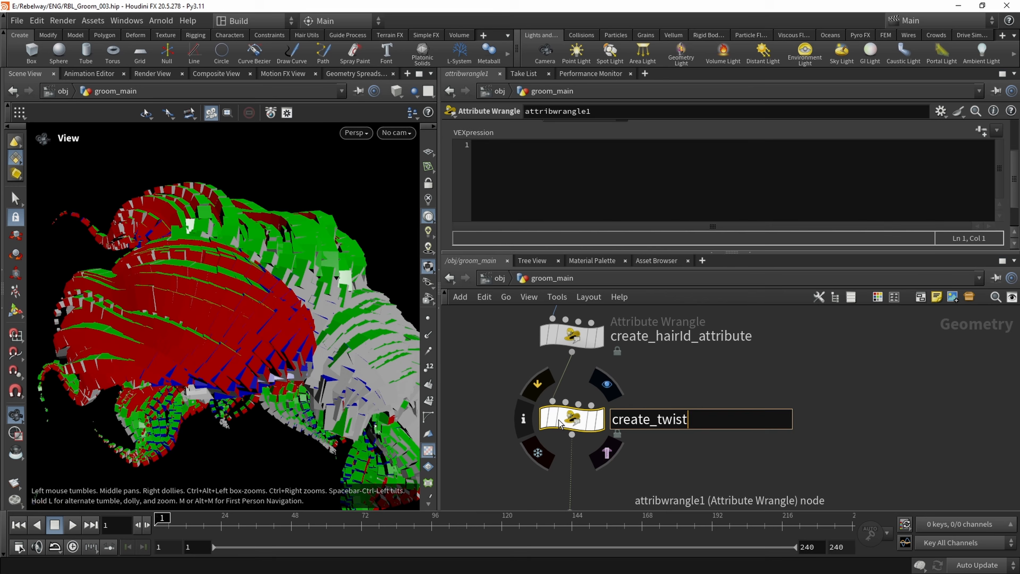
pyautogui.press('Return')
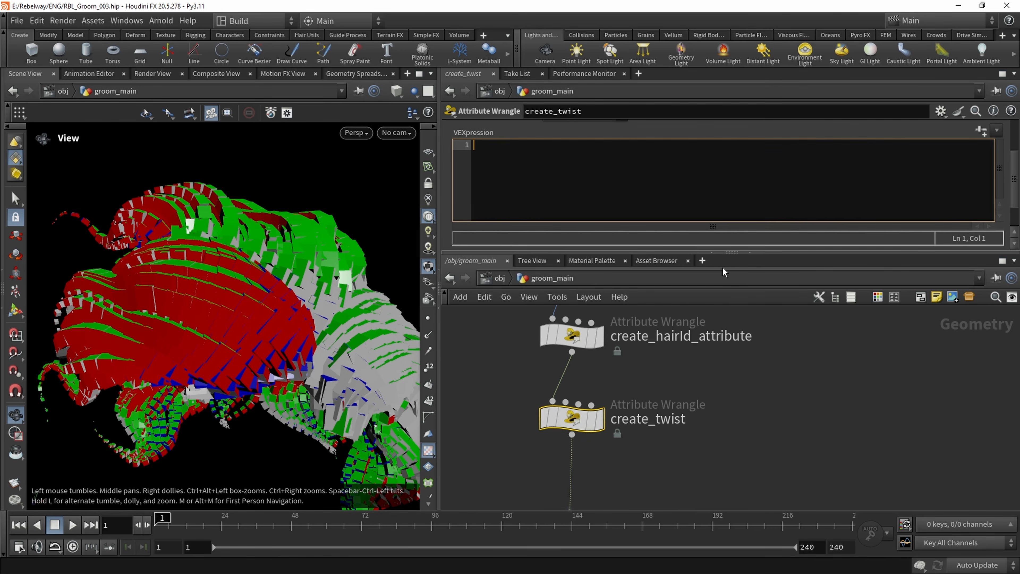
pyautogui.moveTo(731, 252); pyautogui.dragTo(728, 338)
pyautogui.scroll(1, 465, 294)
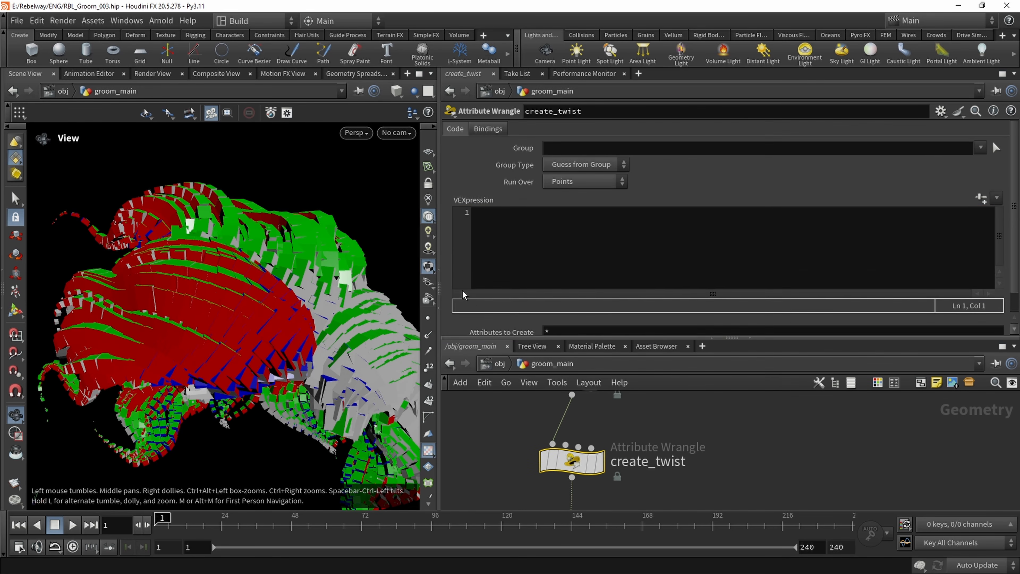
pyautogui.click(487, 226)
pyautogui.write('float ')
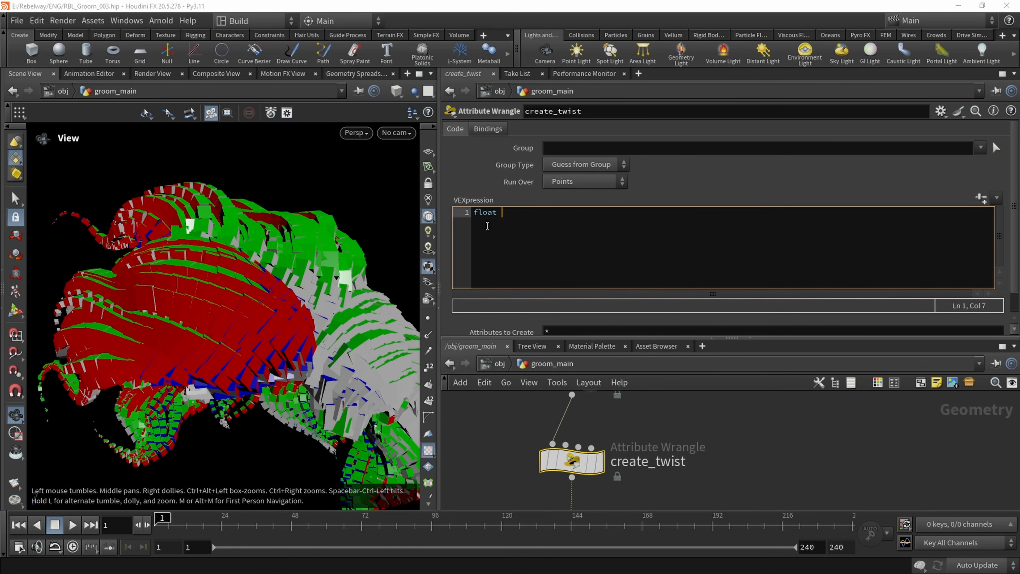
pyautogui.write('twist = chramp')
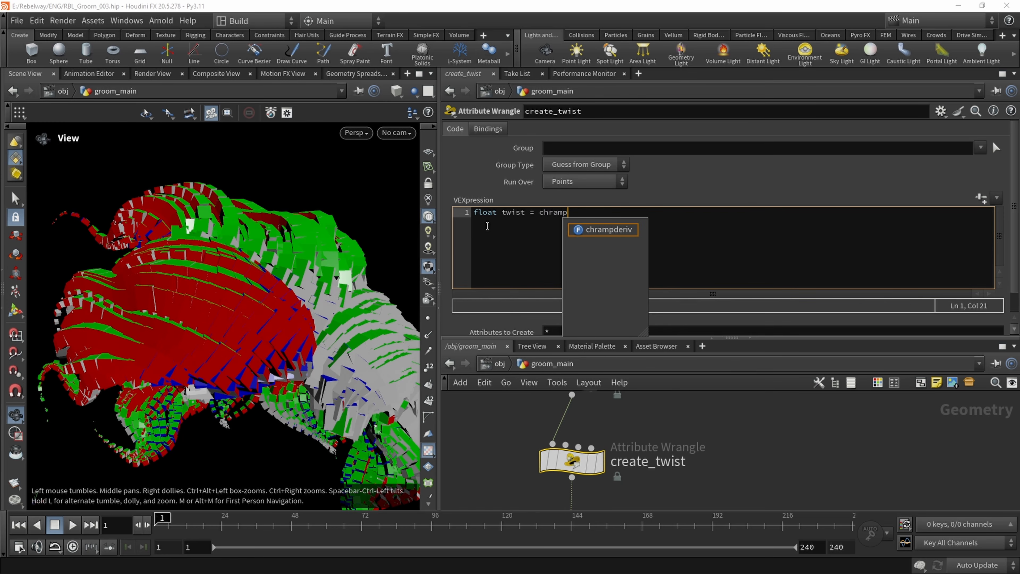
pyautogui.write('("tRamp",')
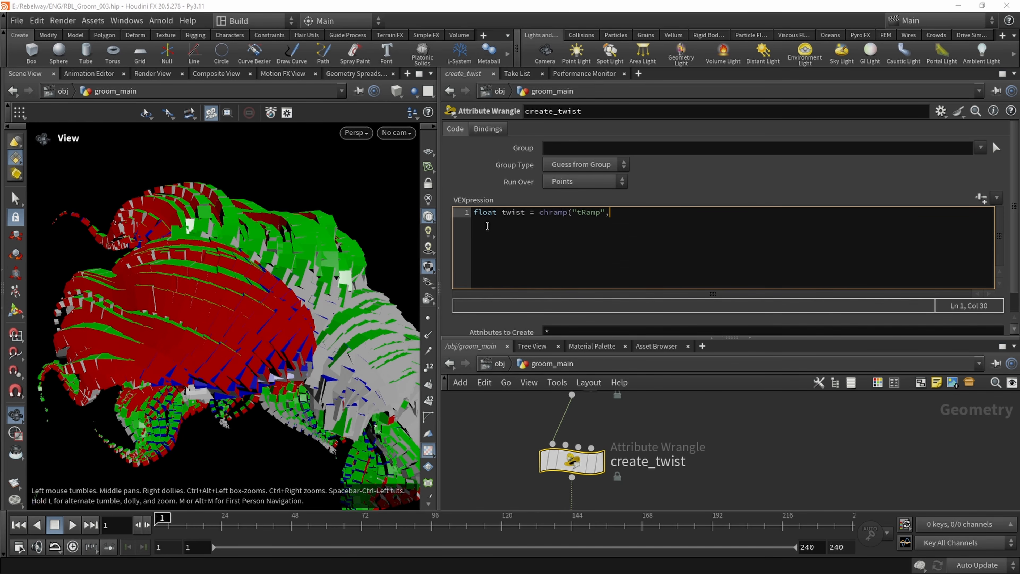
pyautogui.write('v@uv.x);')
pyautogui.press('Return')
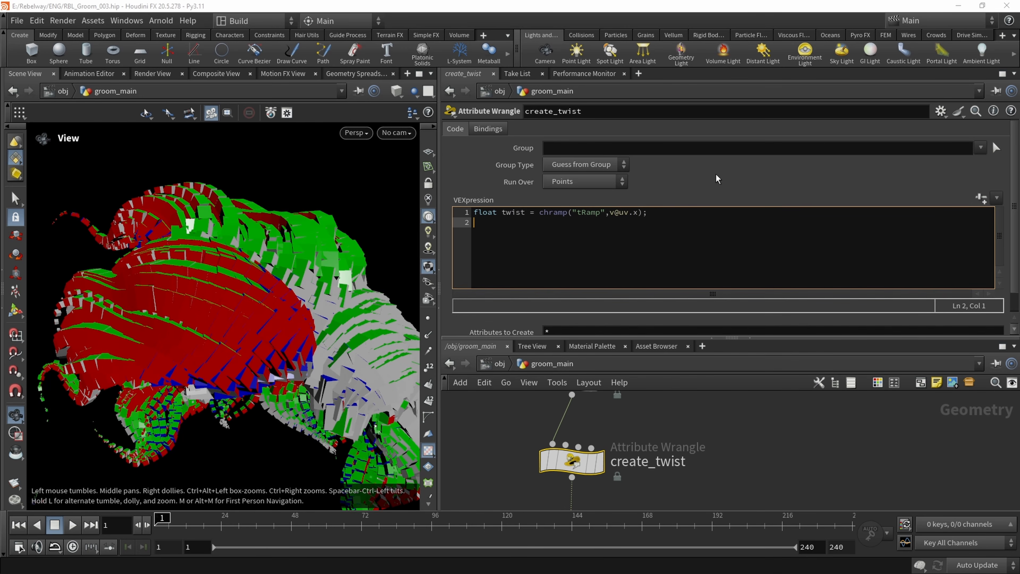
# Generate the tRamp ramp parameter on create_twist and multiply the chramp result by 360 in the twist line
pyautogui.click(981, 198)
pyautogui.scroll(-1, 496, 307)
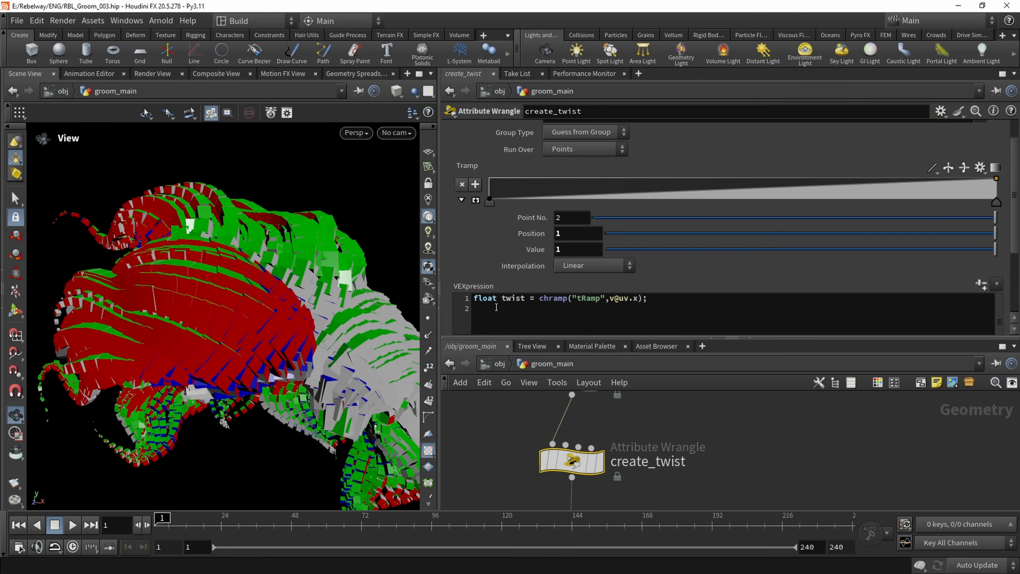
pyautogui.click(637, 299)
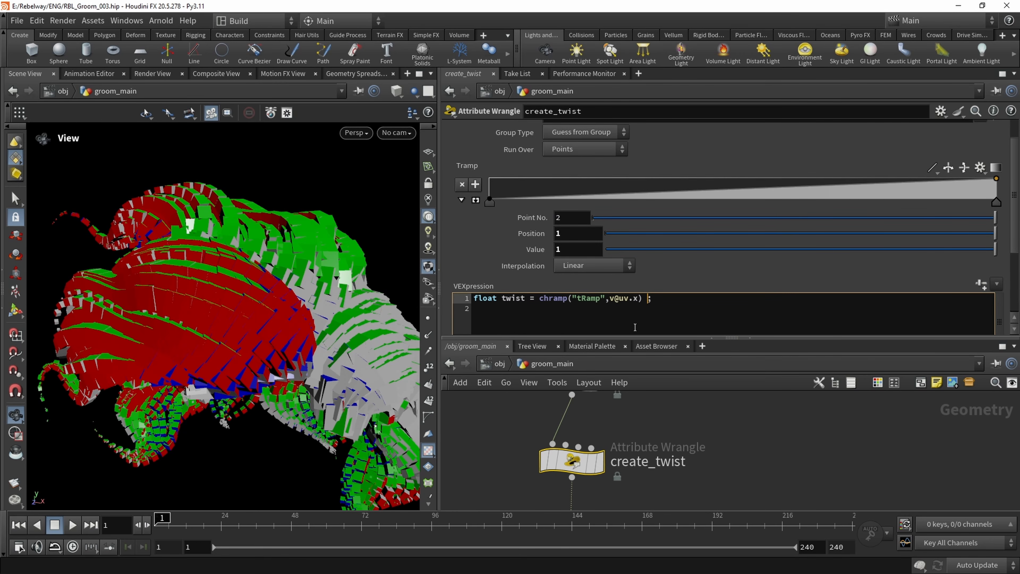
pyautogui.write('* 360')
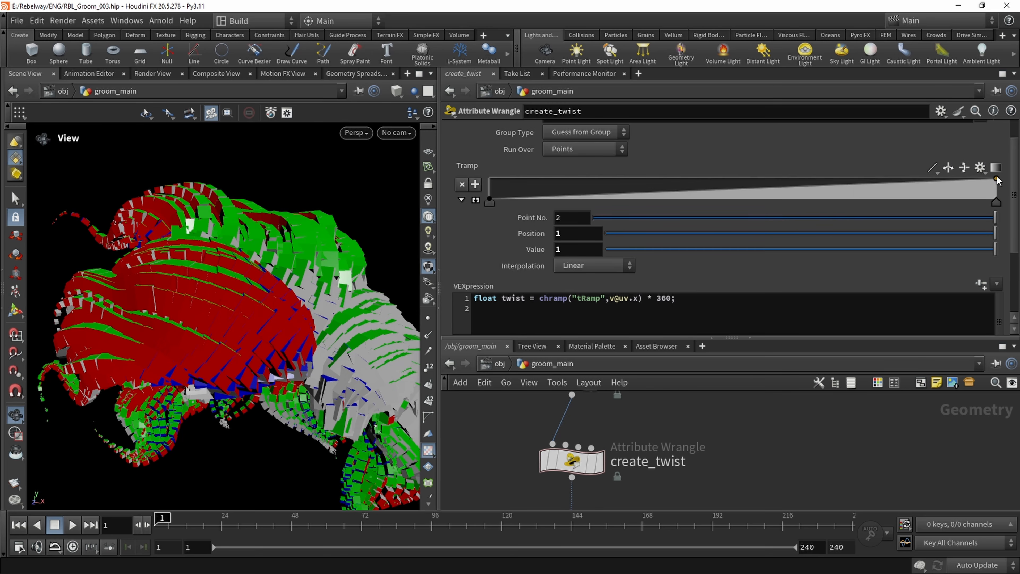
pyautogui.click(565, 318)
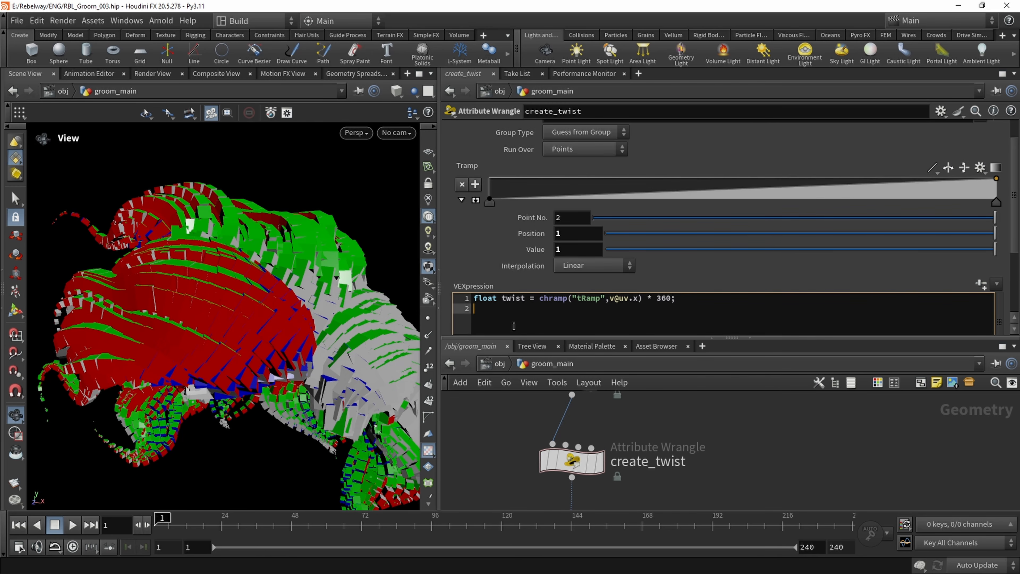
# Add blank lines below the twist declaration in create_twist and place the cursor on line 3
pyautogui.scroll(-3, 518, 252)
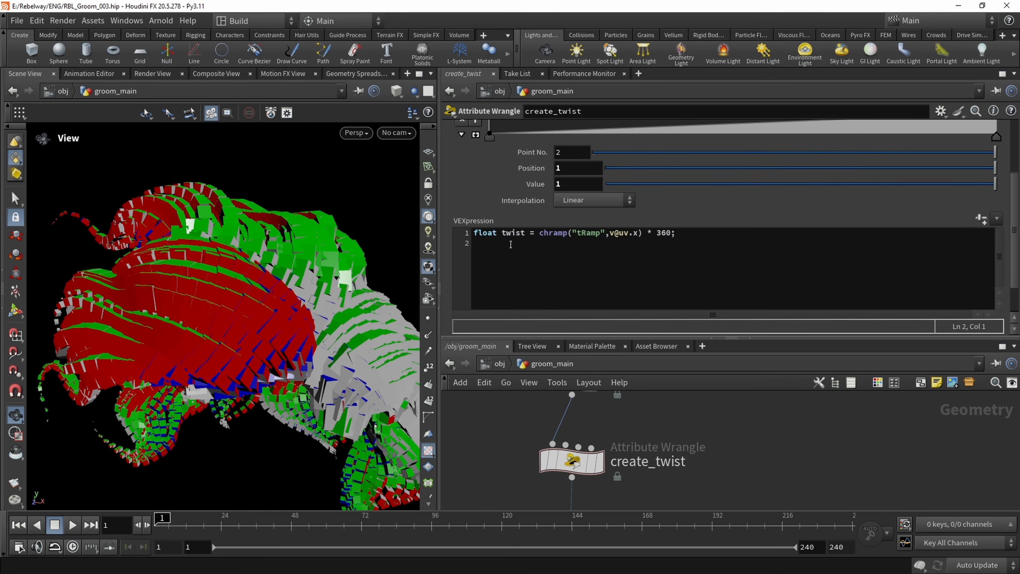
pyautogui.moveTo(502, 233); pyautogui.dragTo(717, 232)
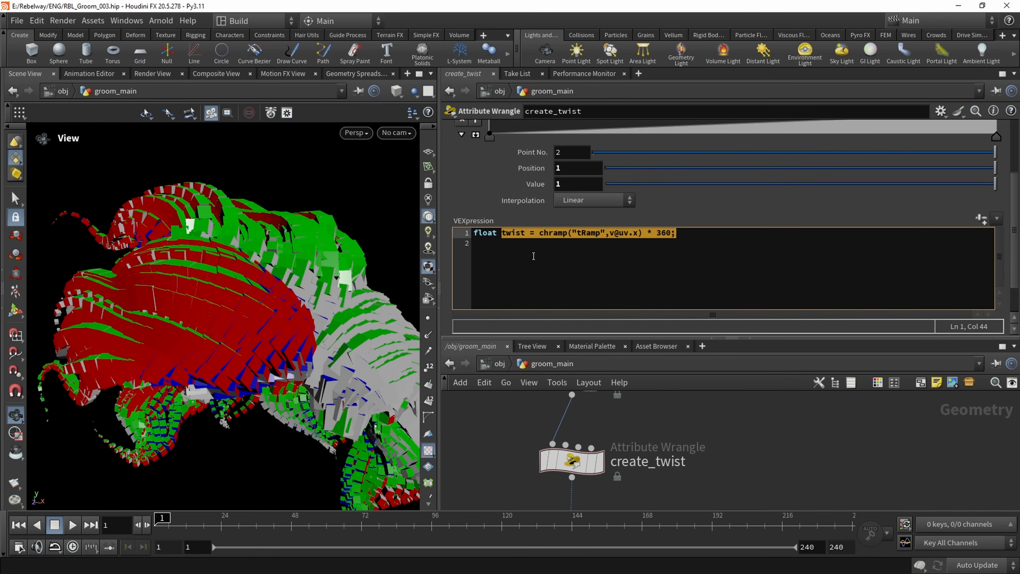
pyautogui.click(507, 252)
pyautogui.press('Return')
pyautogui.press('Return')
pyautogui.press('Return')
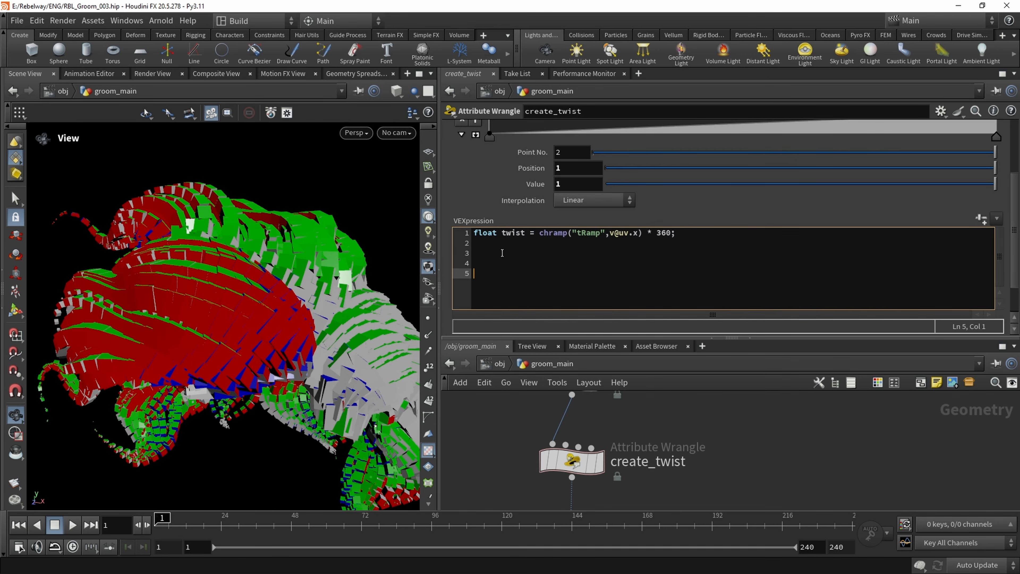
pyautogui.click(477, 253)
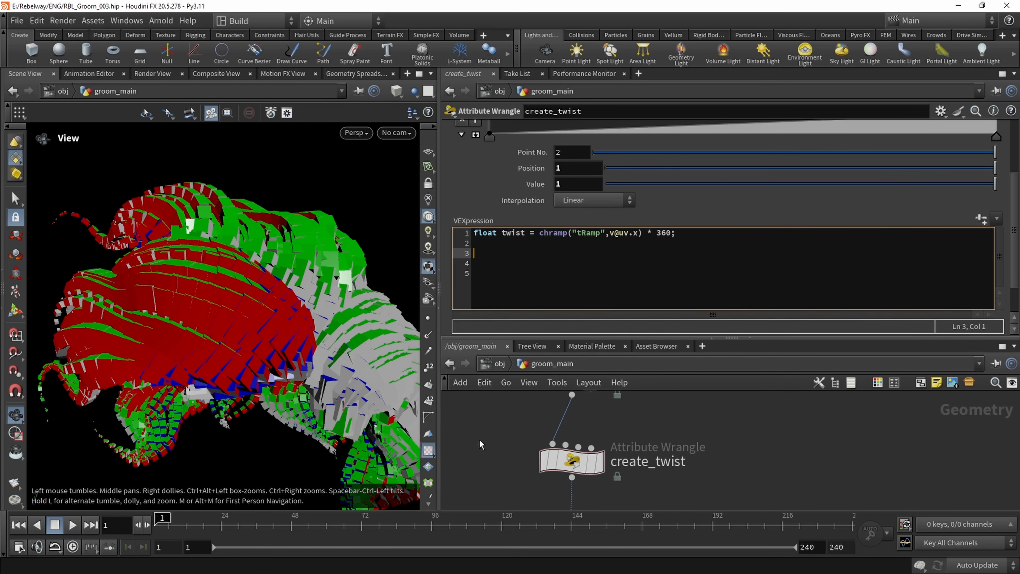
pyautogui.scroll(-3, 487, 436)
pyautogui.moveTo(489, 429); pyautogui.dragTo(553, 441, button='middle')
pyautogui.click(481, 252)
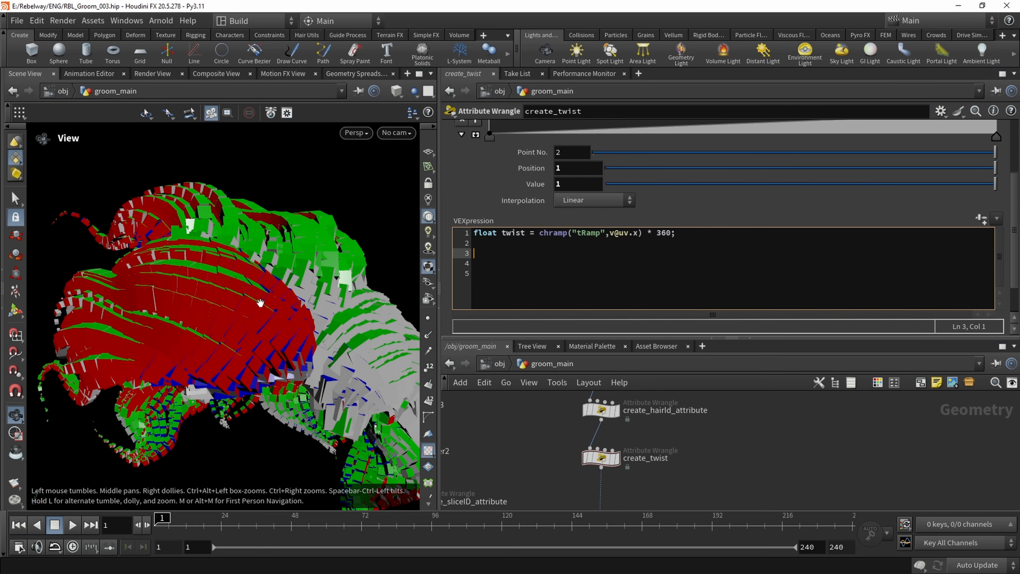
pyautogui.press('h')
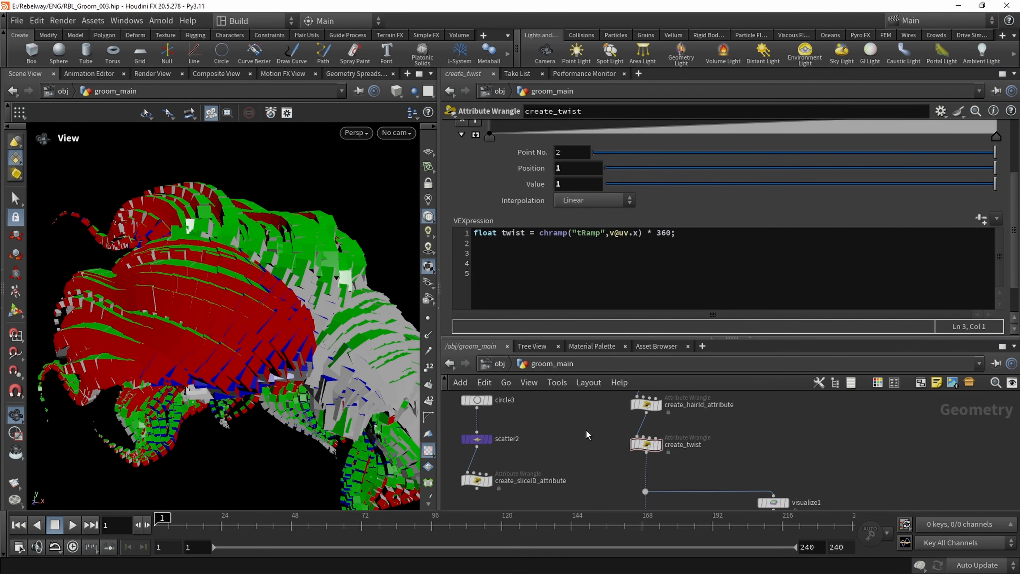
# Examine the Center and Rotate parameters of the box1 node
pyautogui.scroll(5, 527, 418)
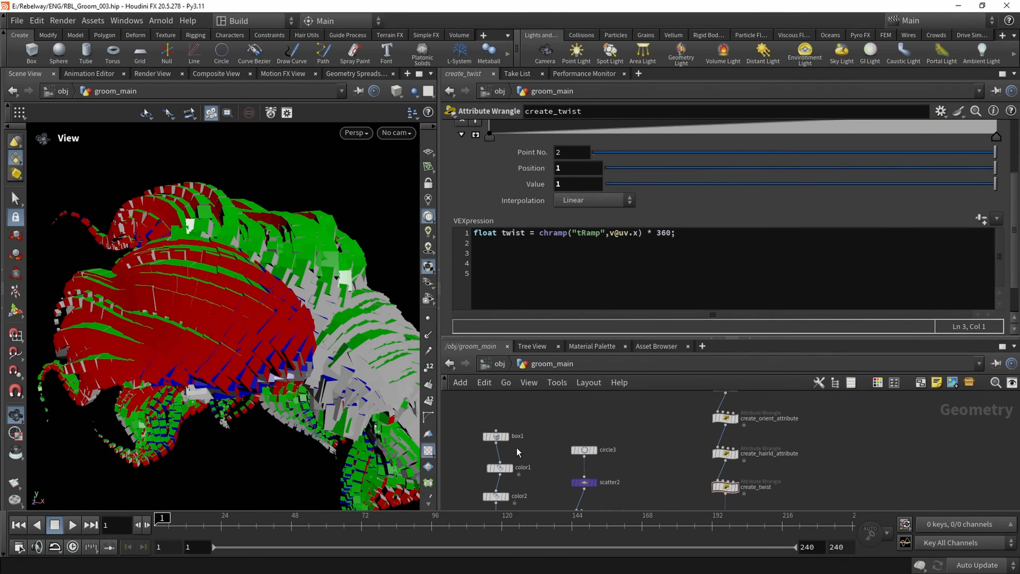
pyautogui.click(487, 431)
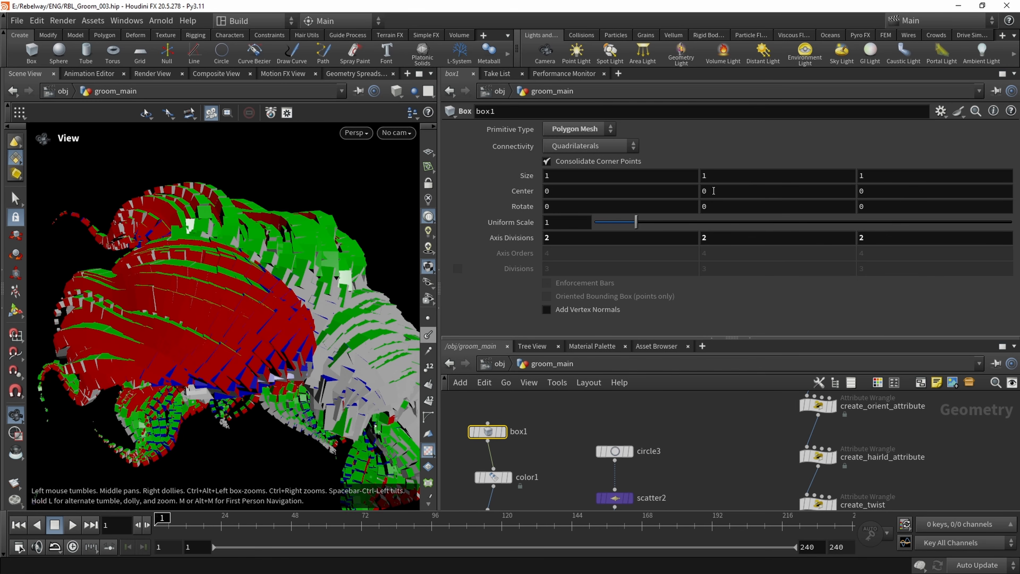
pyautogui.moveTo(713, 190); pyautogui.dragTo(946, 207, button='middle')
pyautogui.hotkey('ctrl', 'z')
pyautogui.moveTo(873, 208); pyautogui.dragTo(763, 187, button='middle')
pyautogui.hotkey('ctrl', 'z')
pyautogui.moveTo(698, 447); pyautogui.dragTo(639, 408, button='middle')
pyautogui.scroll(-1, 638, 406)
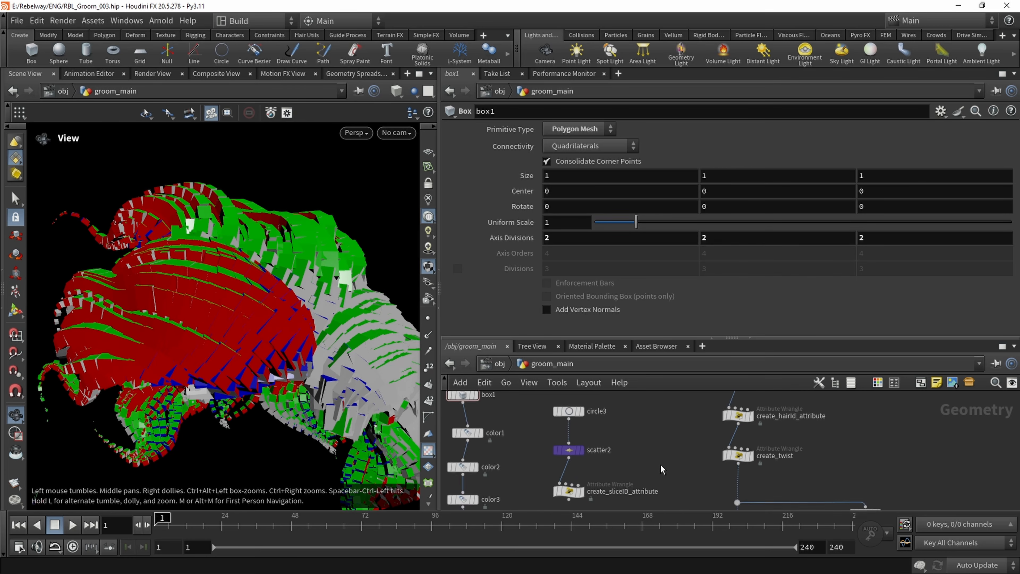
# Start line 3 of the create_twist VEX code with vector4 qt = eulertoquaternion(
pyautogui.moveTo(660, 464)
pyautogui.mouseDown(button='middle')
pyautogui.moveTo(588, 444)
pyautogui.moveTo(628, 439)
pyautogui.moveTo(648, 472)
pyautogui.mouseUp(button='middle')
pyautogui.scroll(4, 678, 442)
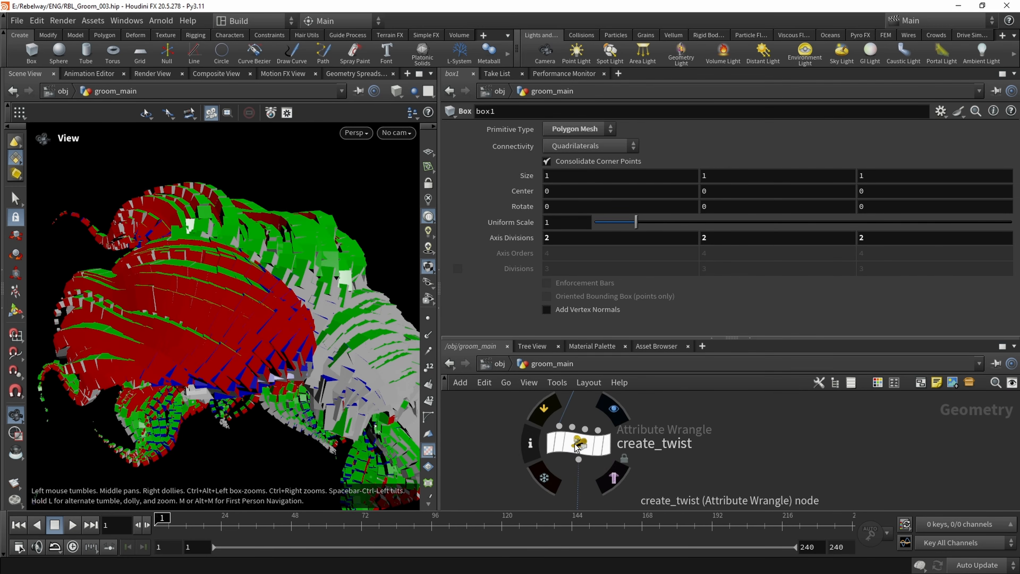
pyautogui.click(577, 447)
pyautogui.click(514, 253)
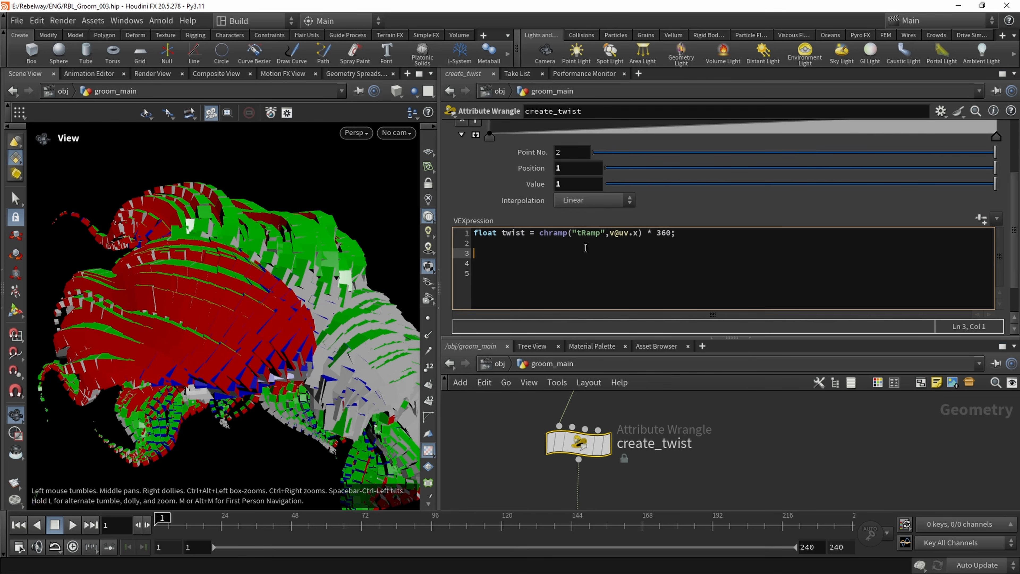
pyautogui.write('vector4')
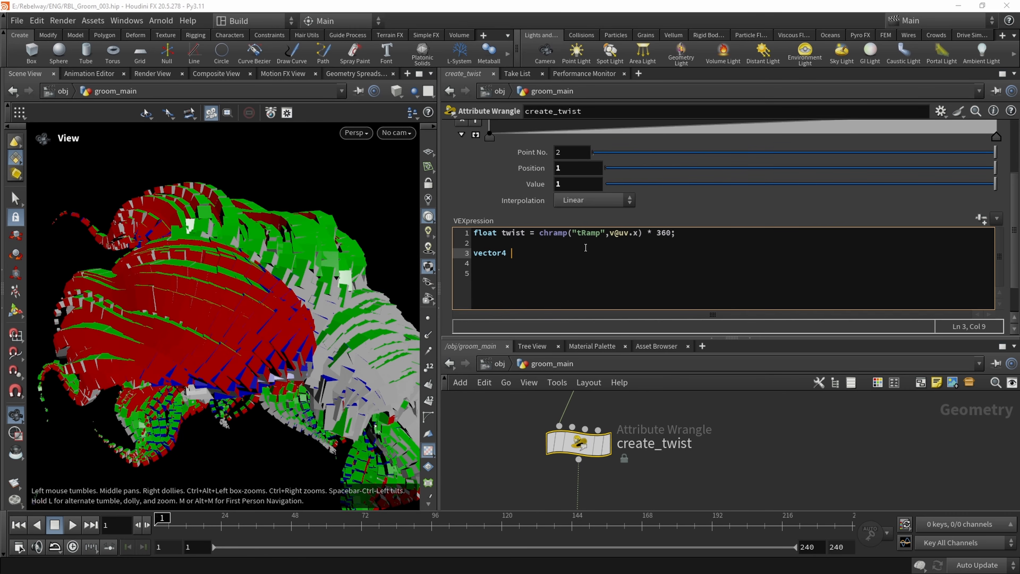
pyautogui.write(' qt = eul')
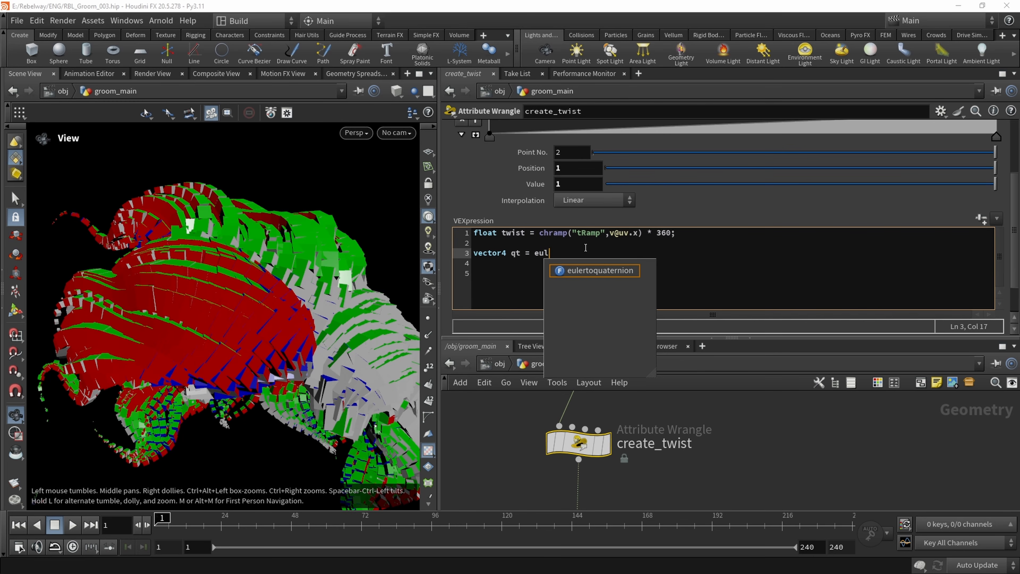
pyautogui.press('Return')
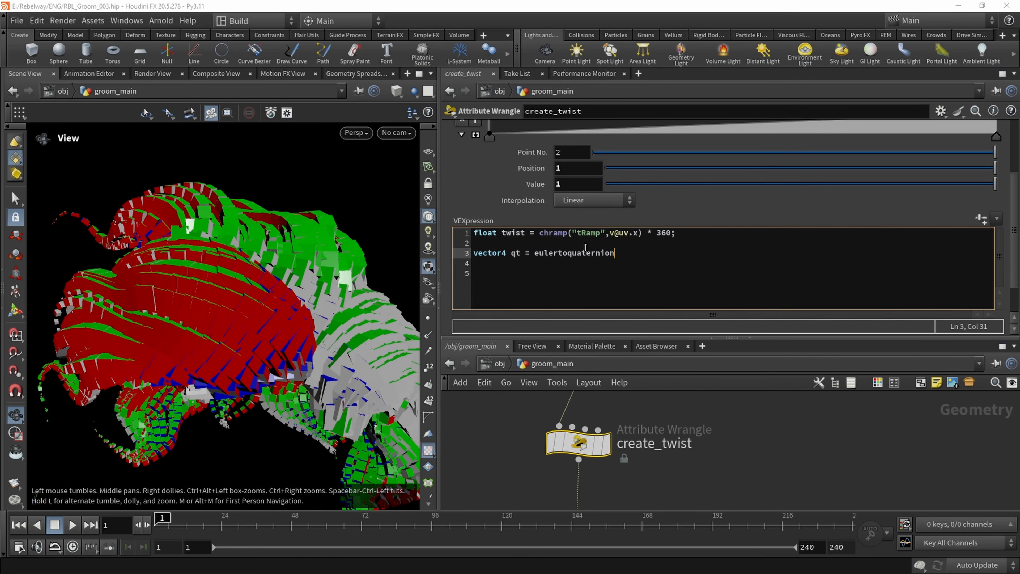
pyautogui.write('(')
# Insert vector euler = set(0,0,twist); on a new line directly below the twist declaration
pyautogui.click(512, 243)
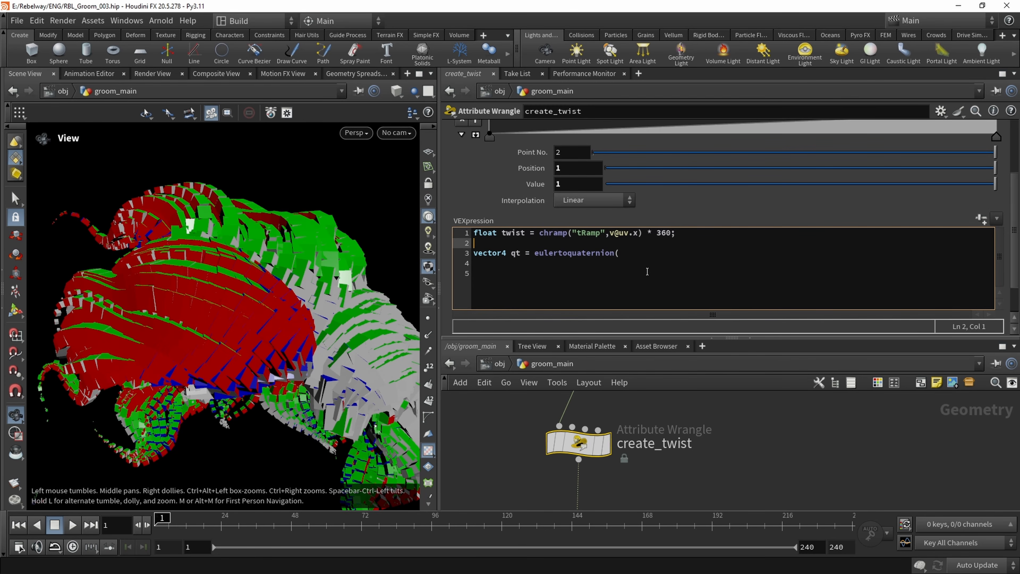
pyautogui.press('Return')
pyautogui.write('vec')
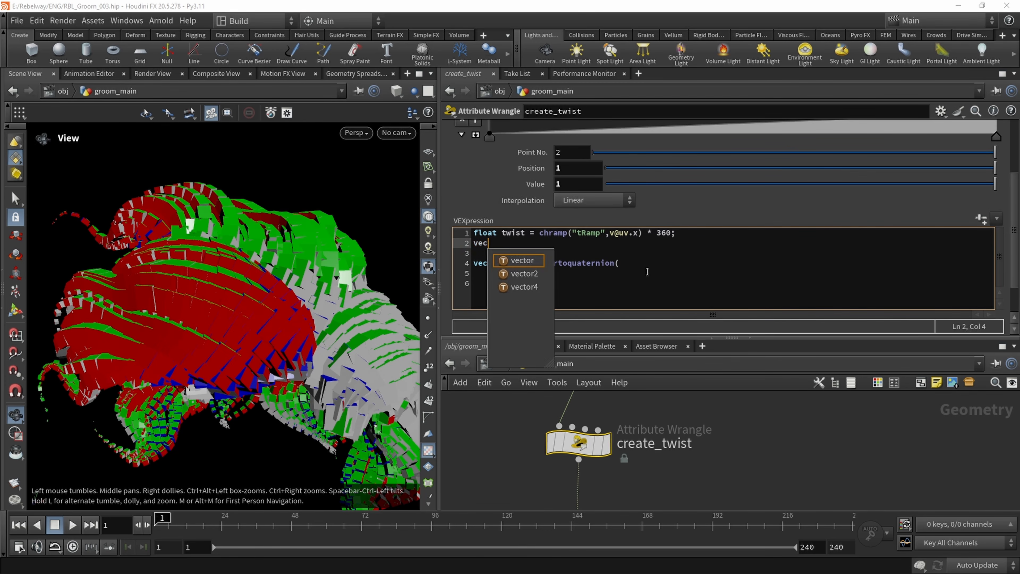
pyautogui.write('tor eul')
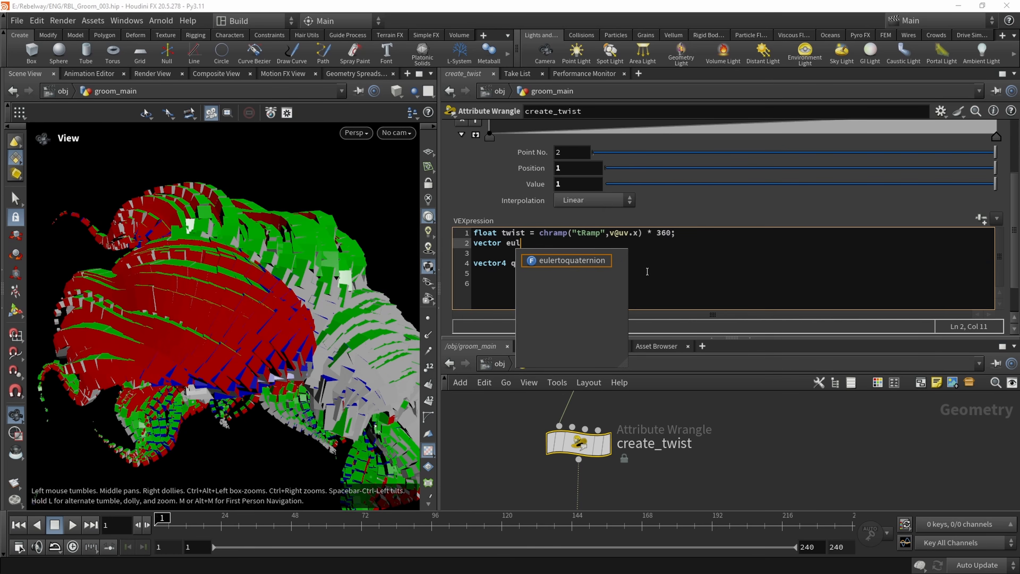
pyautogui.write('er =')
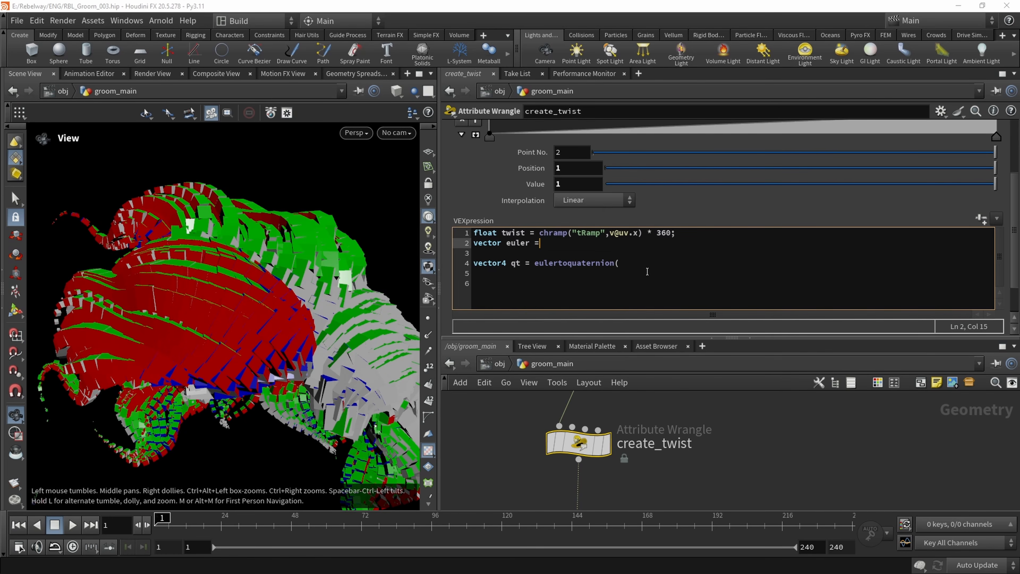
pyautogui.write(' set(')
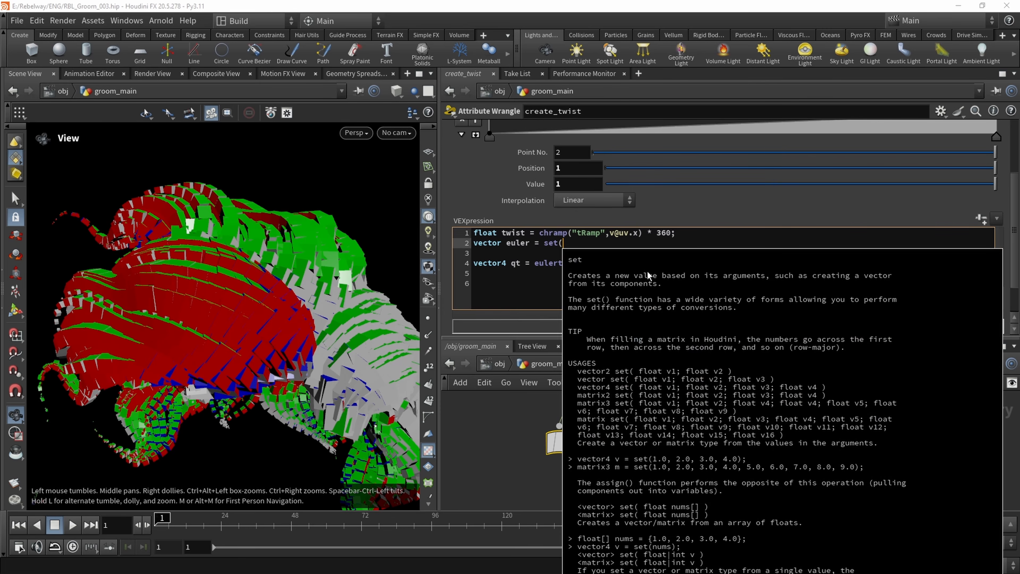
pyautogui.write('0,')
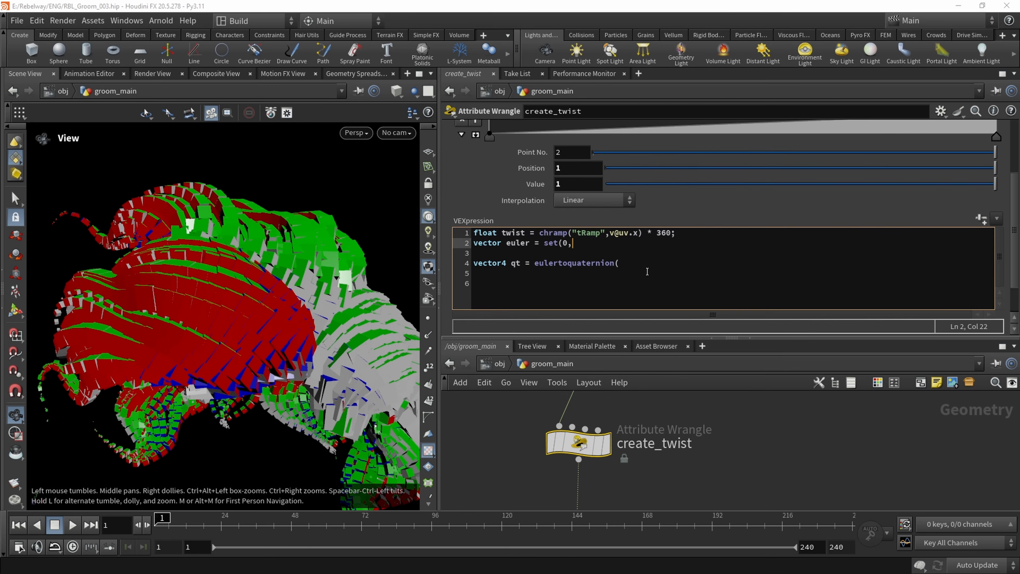
pyautogui.write('0,twist);')
# Complete the eulertoquaternion call with euler as its argument, closing the parenthesis and ending the line with a semicolon
pyautogui.press('Down')
pyautogui.press('Down')
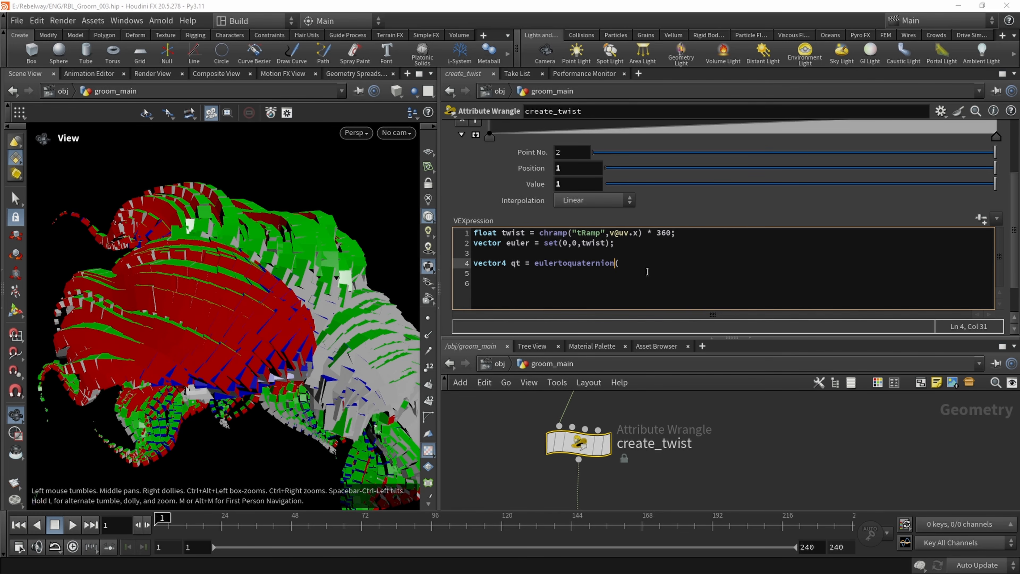
pyautogui.press('Up')
pyautogui.press('Down')
pyautogui.press('End')
pyautogui.write('euler)')
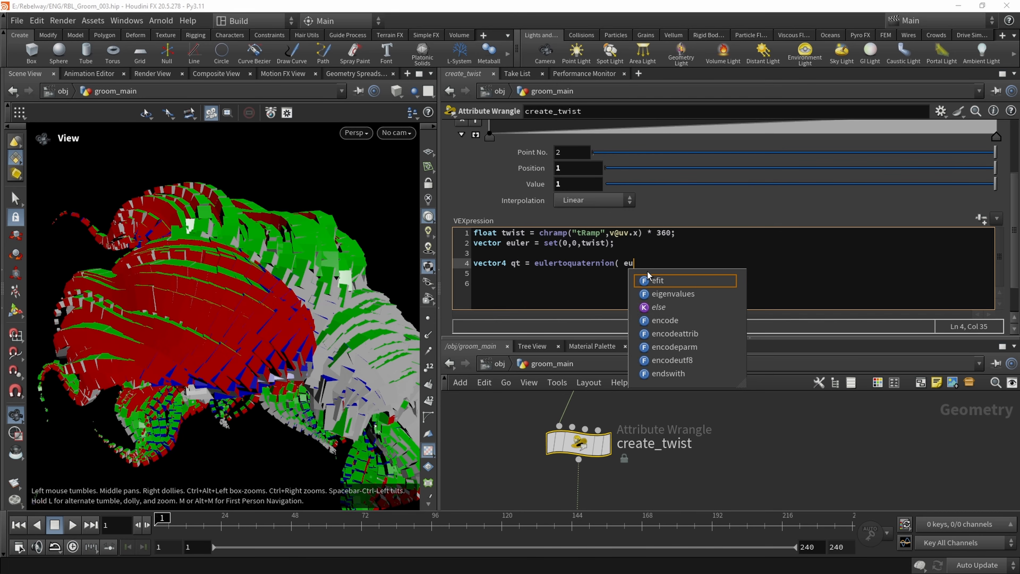
pyautogui.write(':')
pyautogui.press('BackSpace')
pyautogui.write(';')
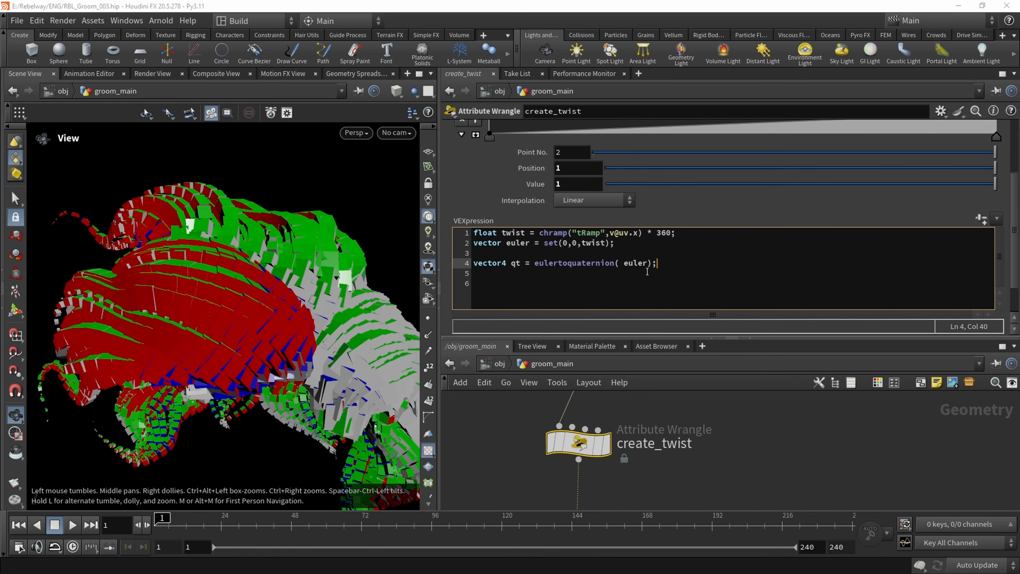
# Check the create_twist error details and add 0 as the second argument of the eulertoquaternion call
pyautogui.click(567, 264)
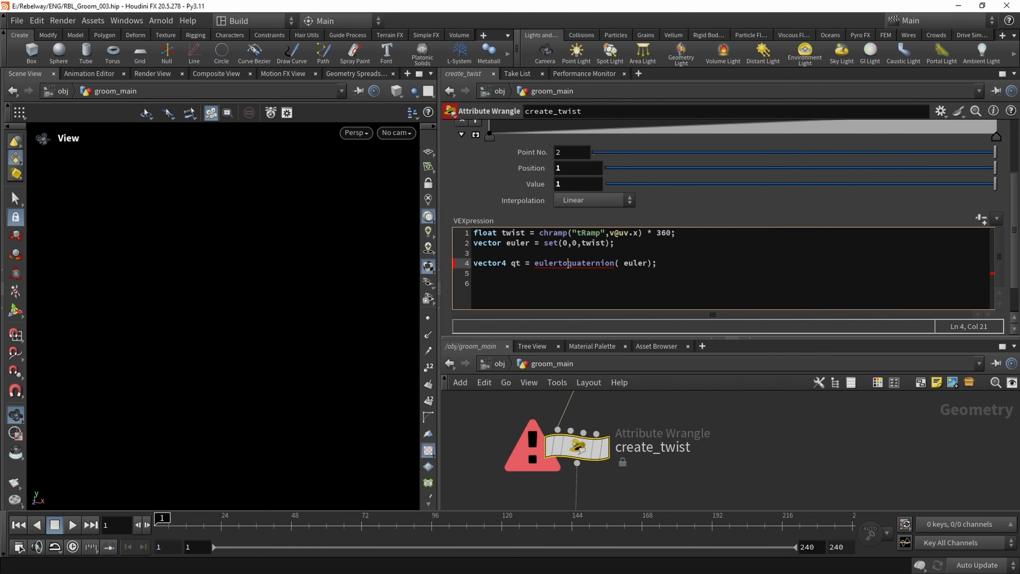
pyautogui.middleClick(556, 448)
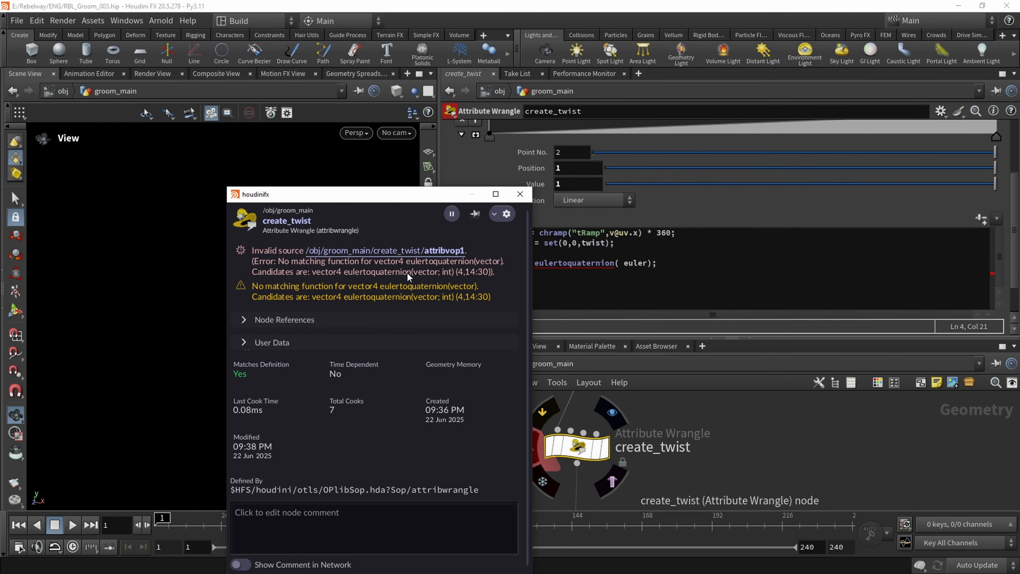
pyautogui.click(647, 263)
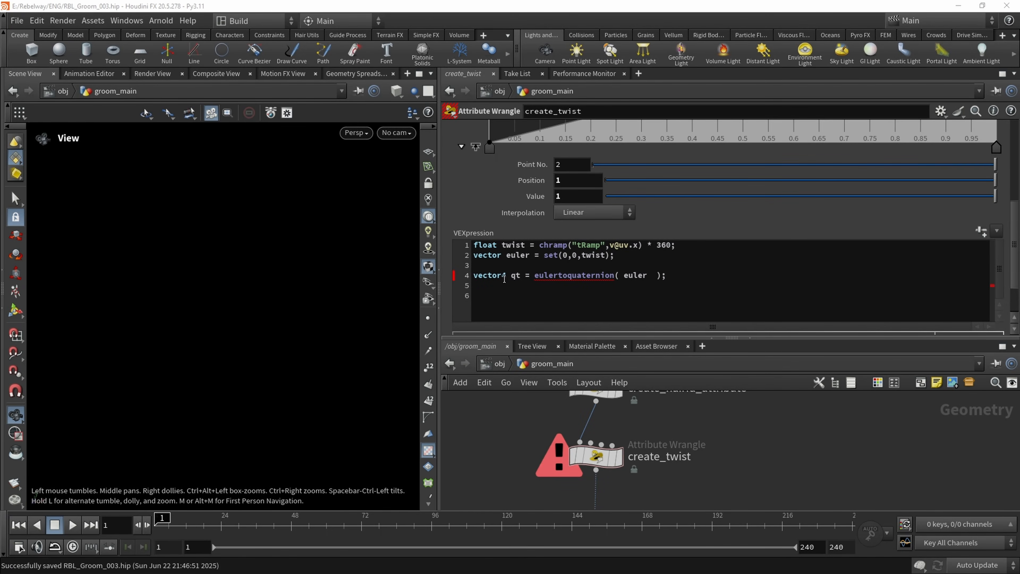
pyautogui.click(651, 275)
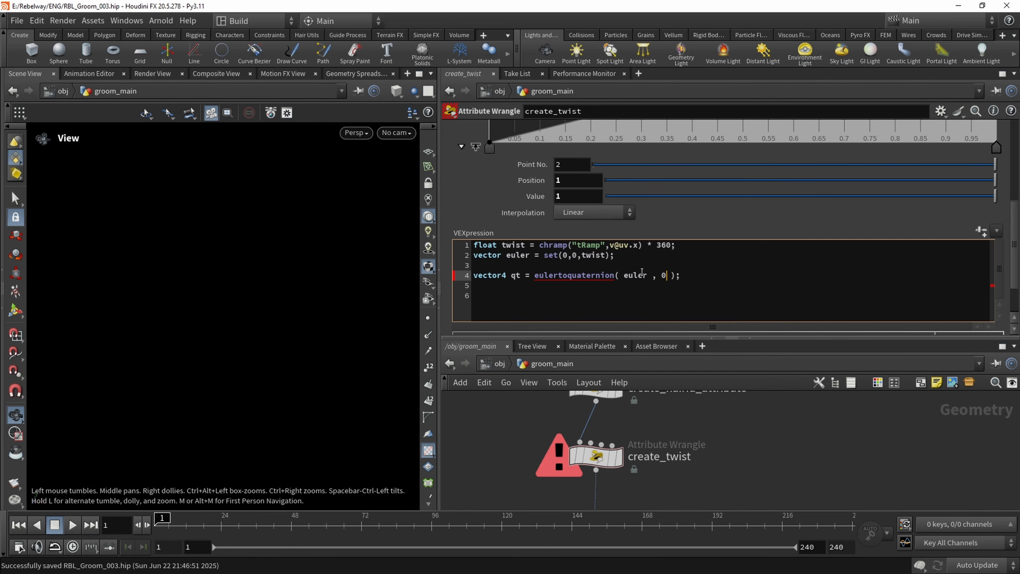
pyautogui.hotkey('ctrl', 'Return')
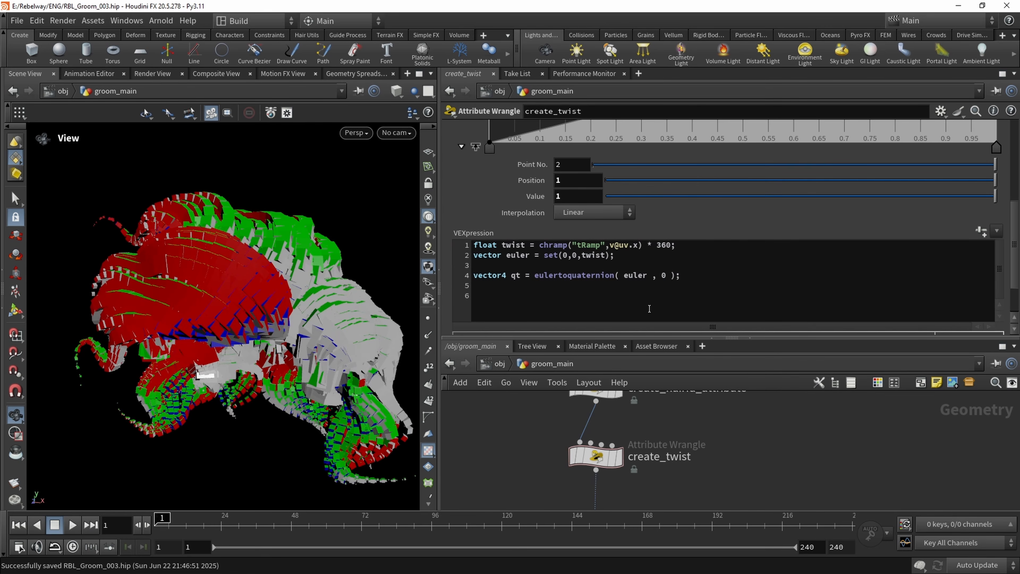
# Write p@orient = qmultiply(p@orient,qt); on line 6 of create_twist and inspect the rotated copies
pyautogui.click(491, 295)
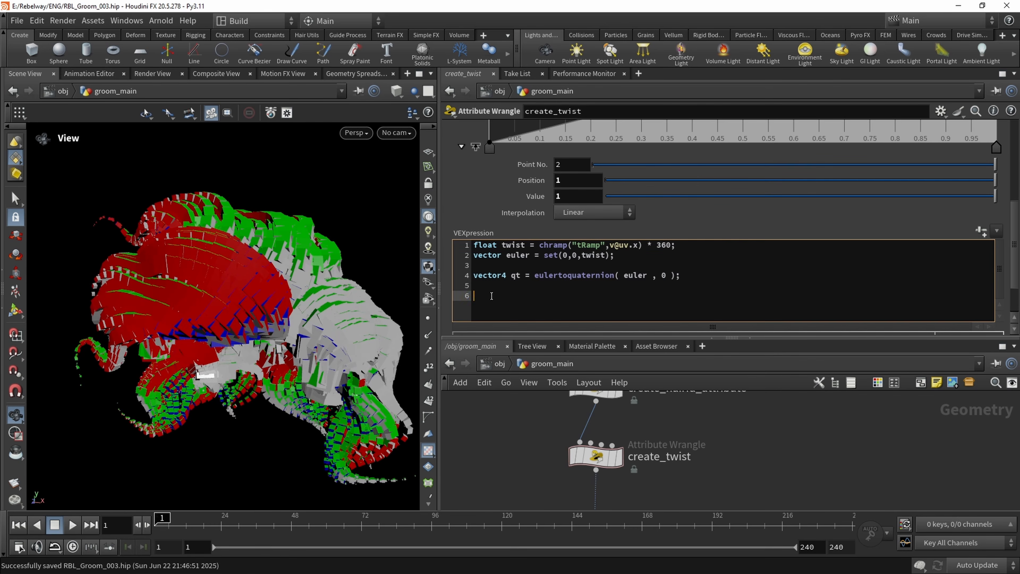
pyautogui.doubleClick(513, 276)
pyautogui.click(470, 297)
pyautogui.write('v')
pyautogui.press('BackSpace')
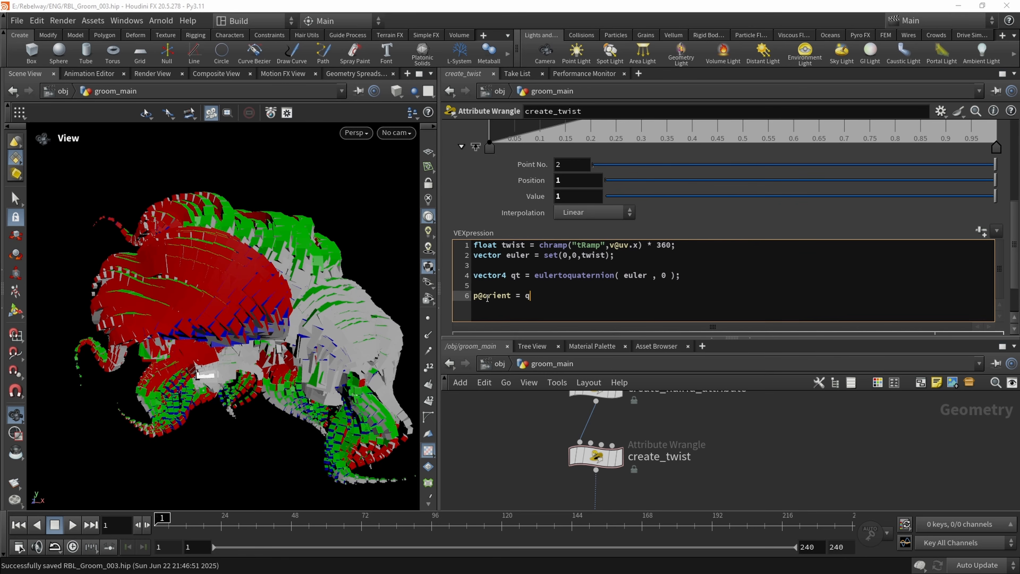
pyautogui.write('mul')
pyautogui.press('Return')
pyautogui.write('(')
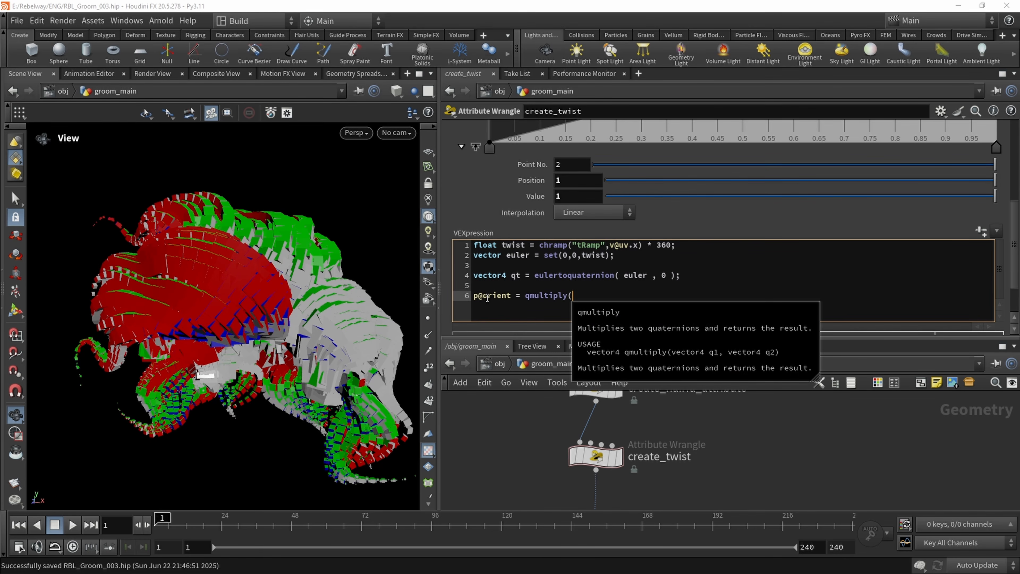
pyautogui.write('p@orient')
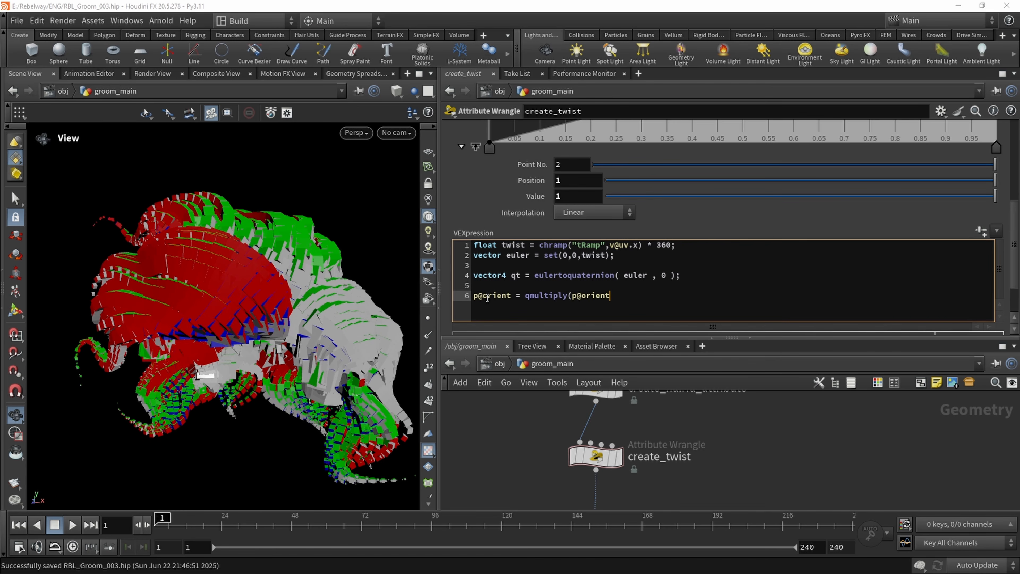
pyautogui.write(',qt);')
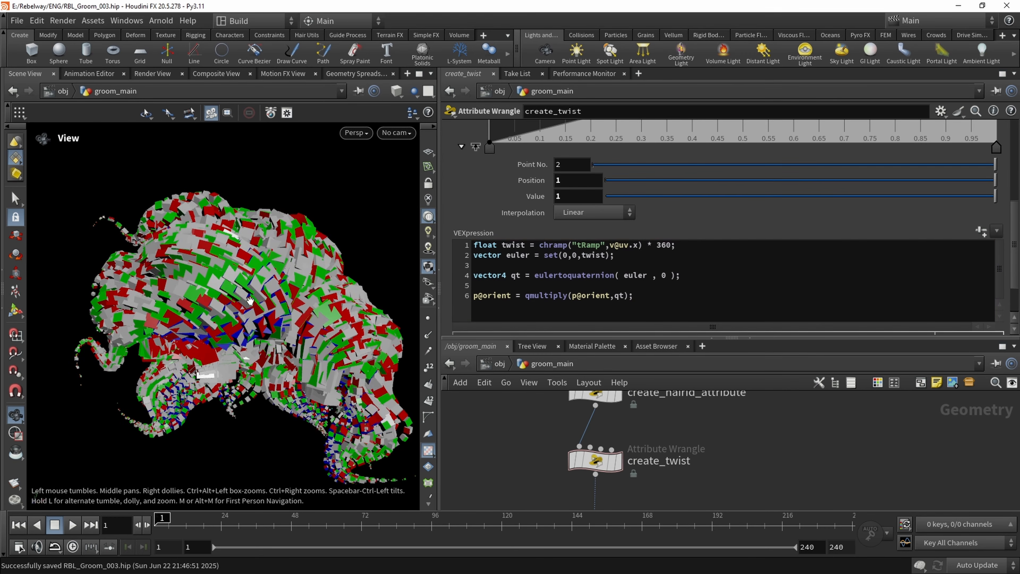
pyautogui.scroll(1, 250, 302)
pyautogui.moveTo(251, 302)
pyautogui.mouseDown()
pyautogui.moveTo(326, 300)
pyautogui.moveTo(259, 306)
pyautogui.mouseUp()
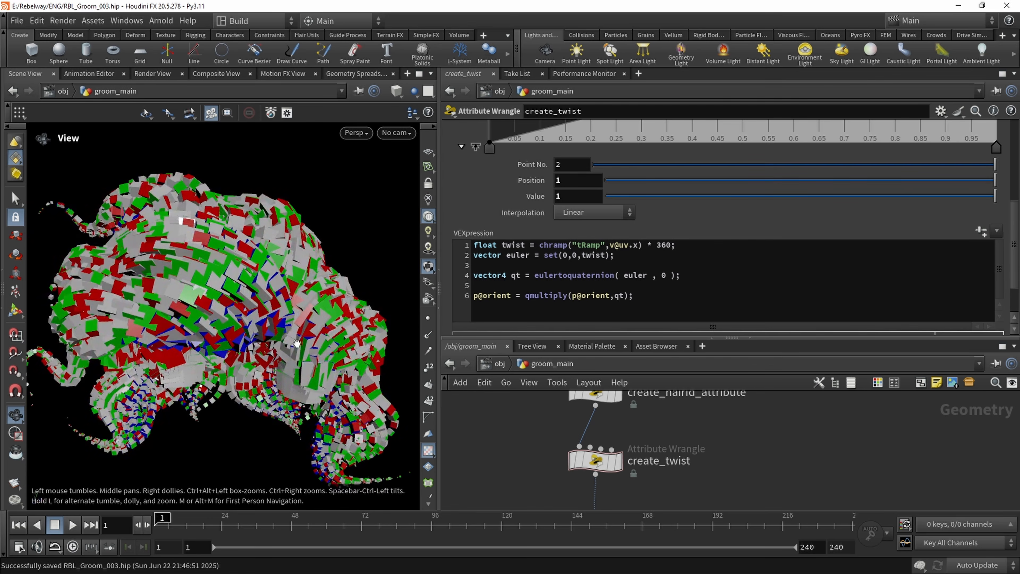
# Wrap the euler vector's set(0,0,twist) in radians() and inspect the twisted copies in the viewport
pyautogui.scroll(5, 900, 246)
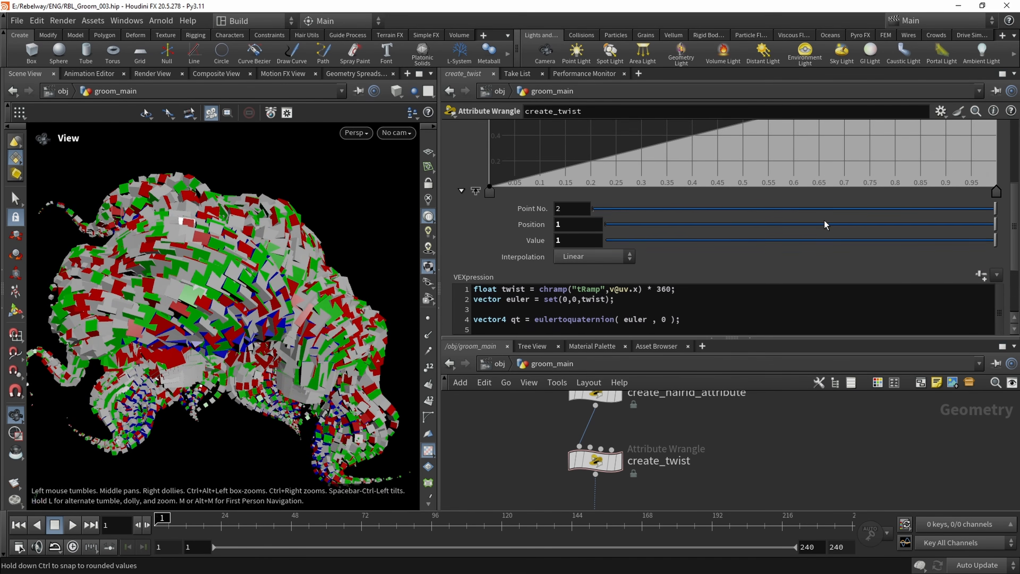
pyautogui.scroll(1, 900, 246)
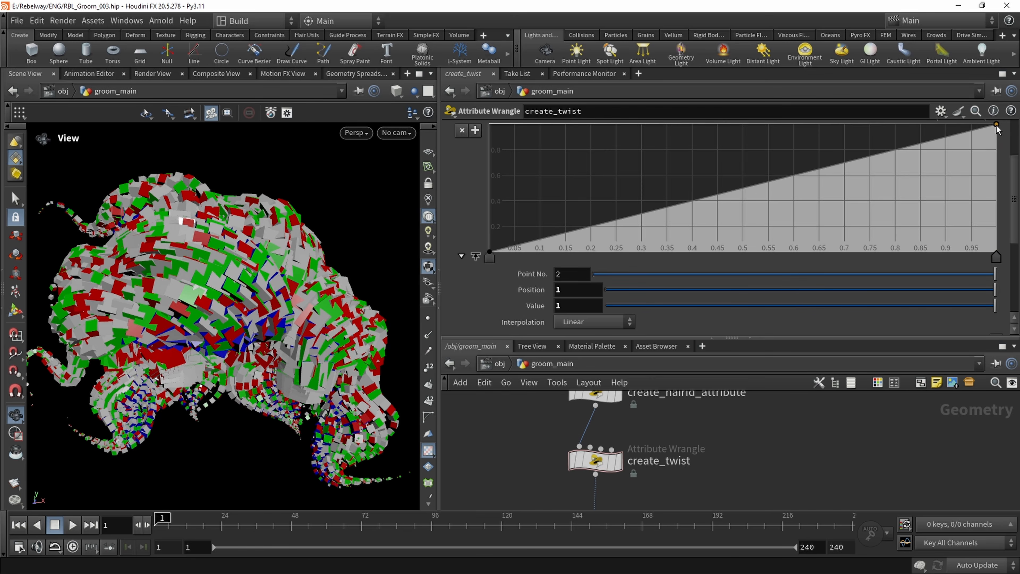
pyautogui.moveTo(997, 128)
pyautogui.mouseDown()
pyautogui.moveTo(1011, 245)
pyautogui.moveTo(1010, 121)
pyautogui.mouseUp()
pyautogui.moveTo(1015, 177); pyautogui.dragTo(1010, 240)
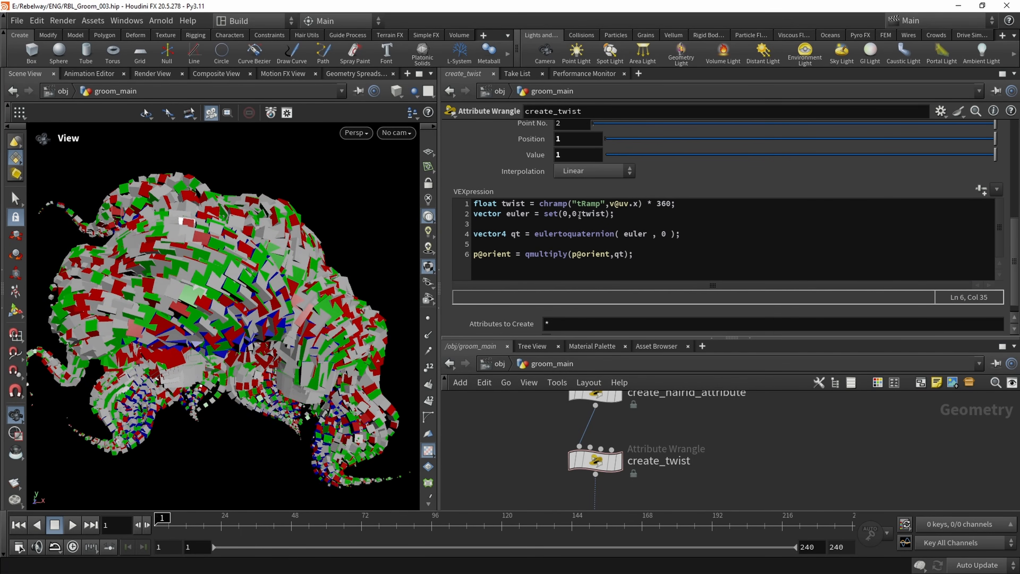
pyautogui.click(543, 214)
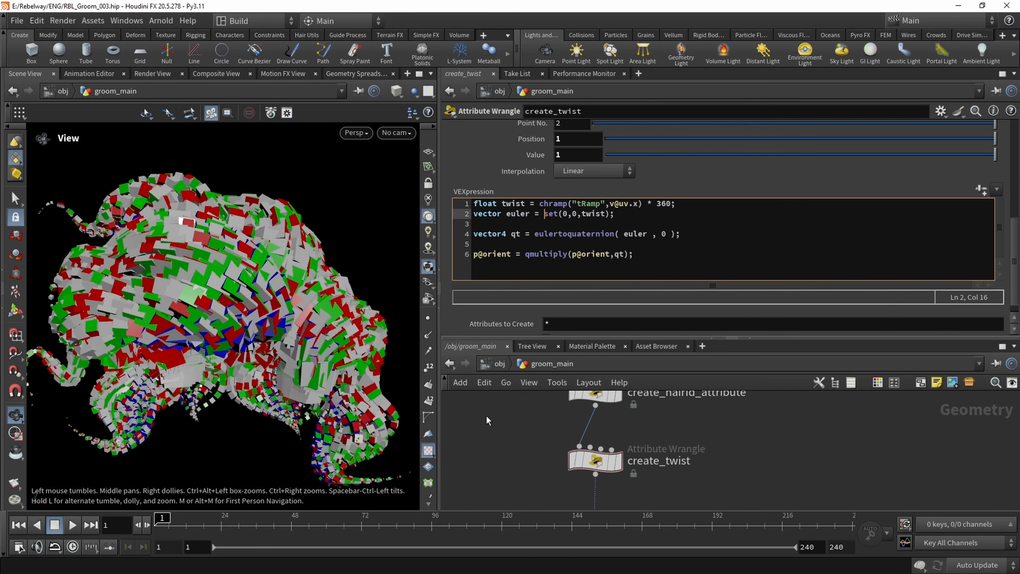
pyautogui.write('radians(')
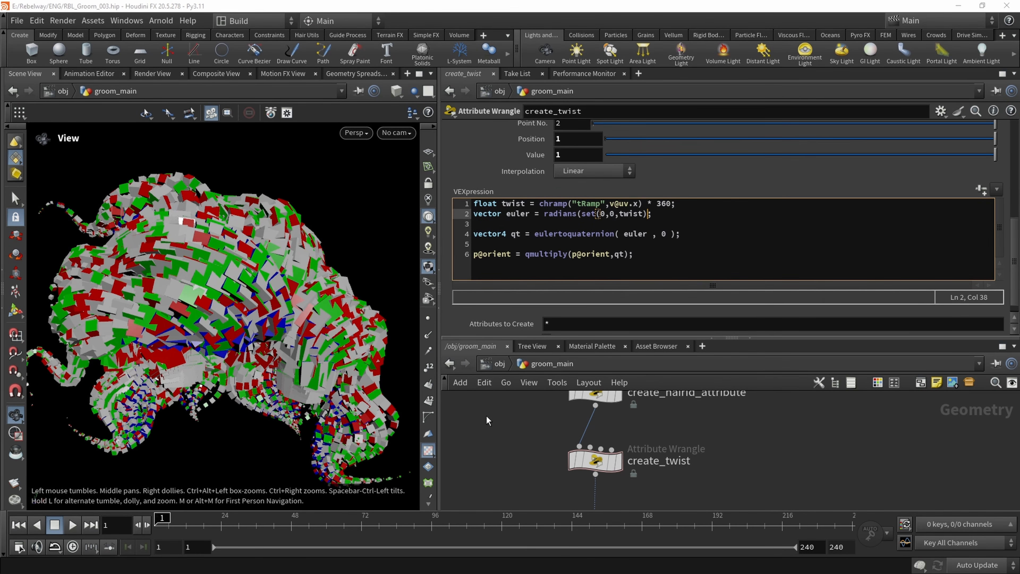
pyautogui.write(')')
pyautogui.click(744, 463)
pyautogui.moveTo(231, 280); pyautogui.dragTo(240, 291, button='middle')
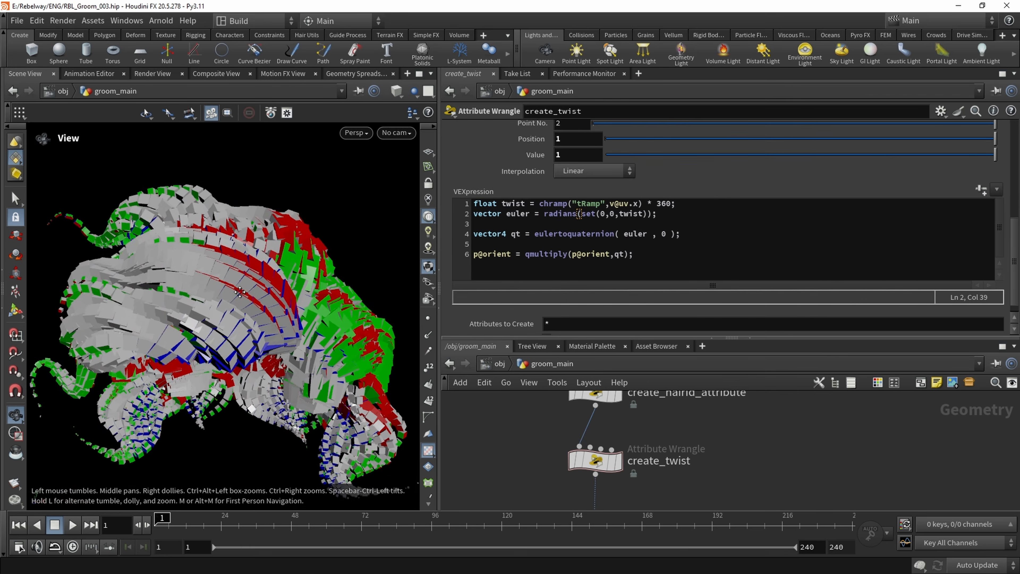
pyautogui.moveTo(240, 292); pyautogui.dragTo(285, 277)
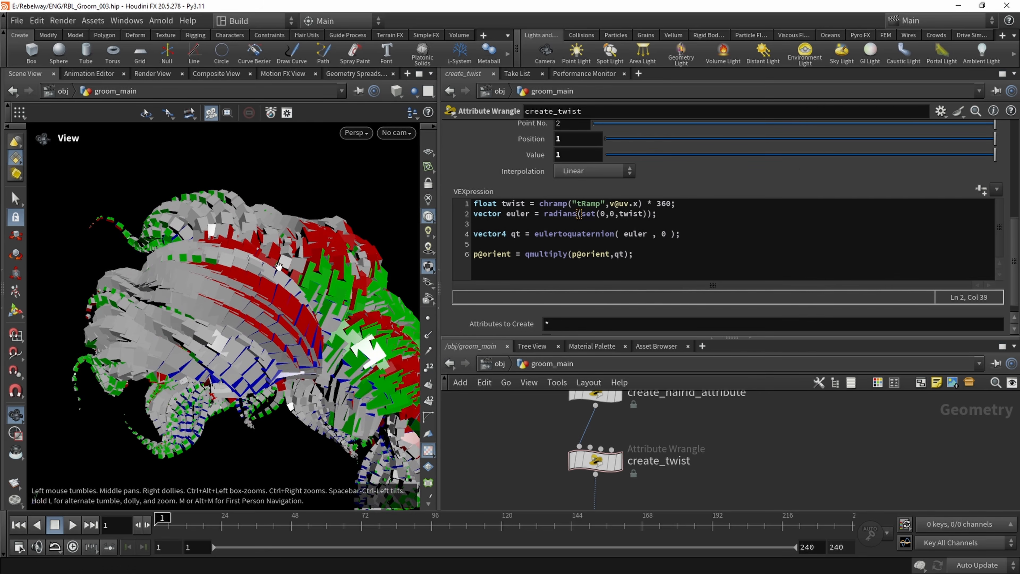
# Lower the twist ramp's end point to value 0 and inspect the copies in the viewport
pyautogui.scroll(5, 930, 228)
pyautogui.scroll(1, 930, 228)
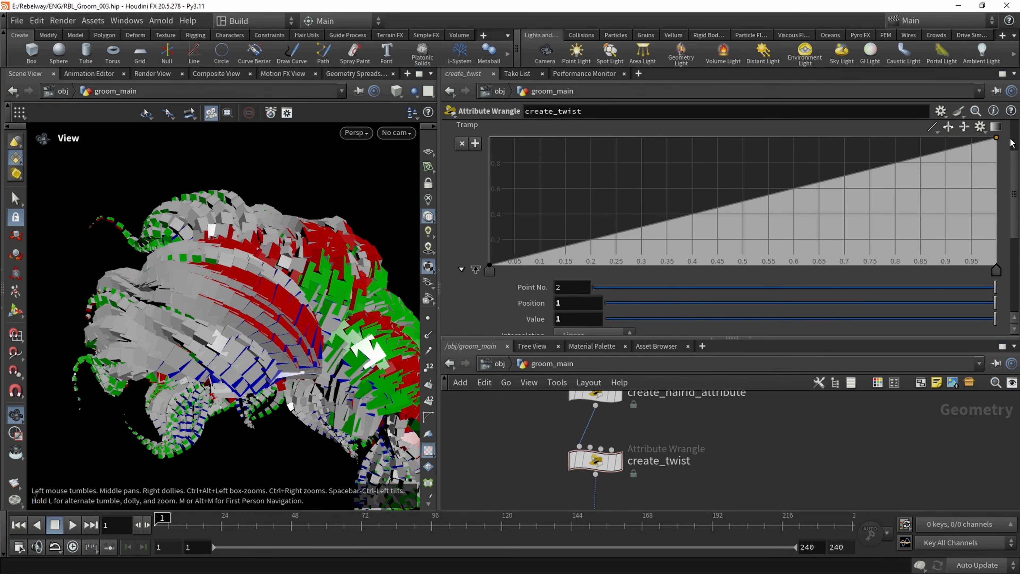
pyautogui.moveTo(995, 139); pyautogui.dragTo(1017, 137)
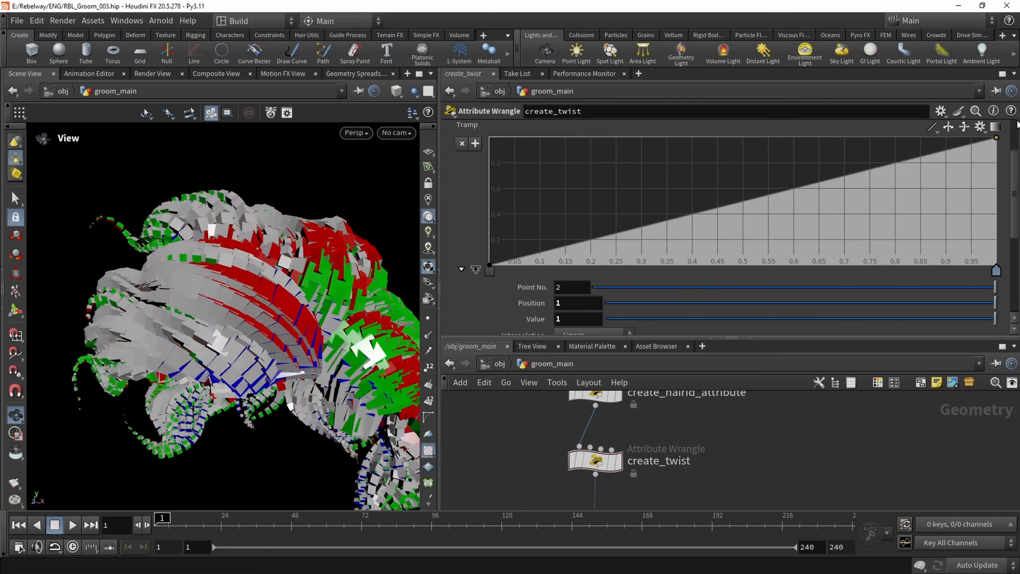
pyautogui.moveTo(365, 345); pyautogui.dragTo(267, 294)
pyautogui.moveTo(995, 139); pyautogui.dragTo(1006, 269)
pyautogui.moveTo(160, 313); pyautogui.dragTo(103, 177)
pyautogui.moveTo(190, 255)
pyautogui.mouseDown()
pyautogui.moveTo(221, 261)
pyautogui.moveTo(186, 243)
pyautogui.mouseUp()
# Append * chf("gMult") to the twist expression on line 1 of create_twist and create its spare parameter
pyautogui.scroll(-3, 619, 274)
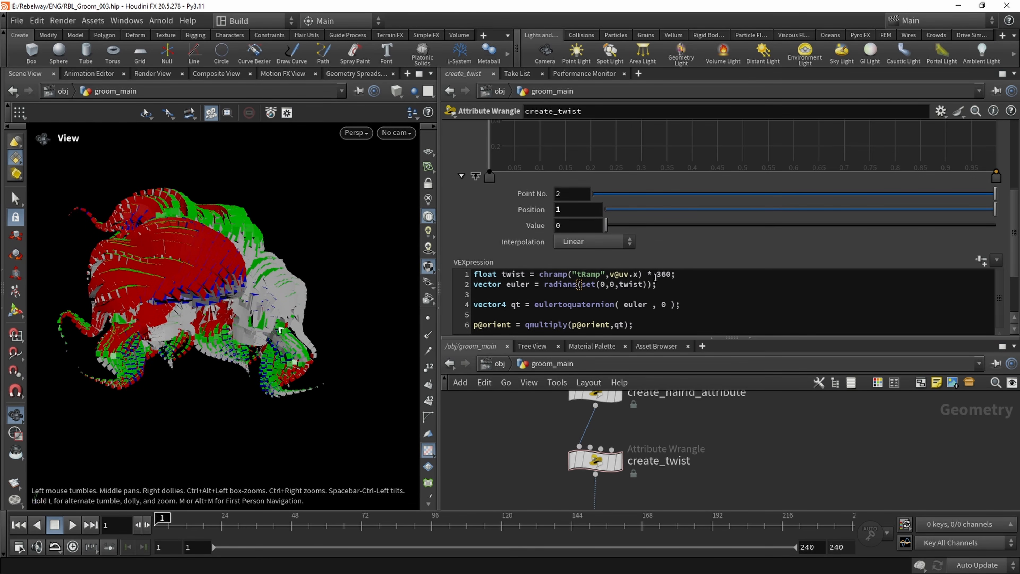
pyautogui.moveTo(656, 275); pyautogui.dragTo(664, 275)
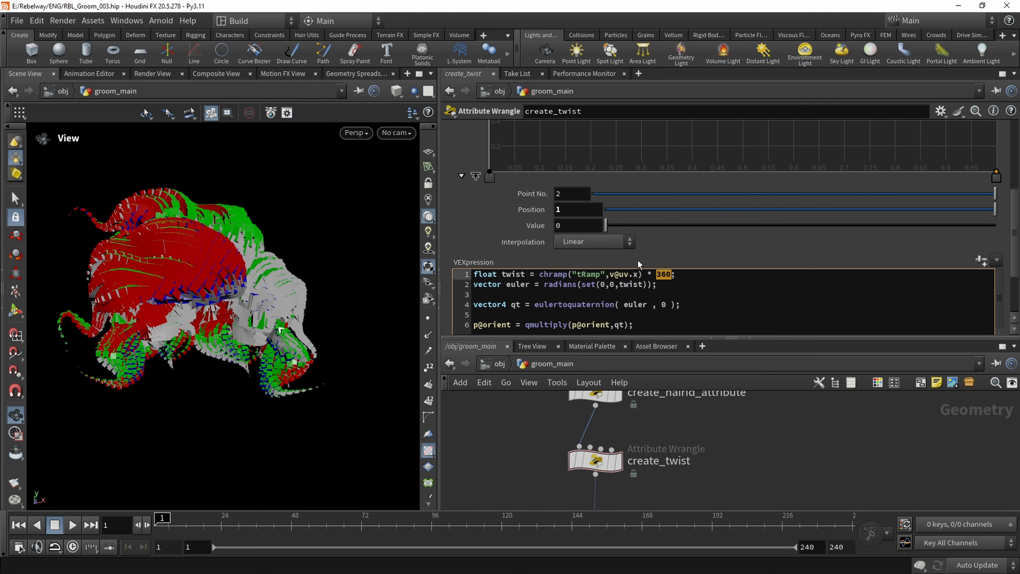
pyautogui.click(671, 274)
pyautogui.write('* chf("gMu')
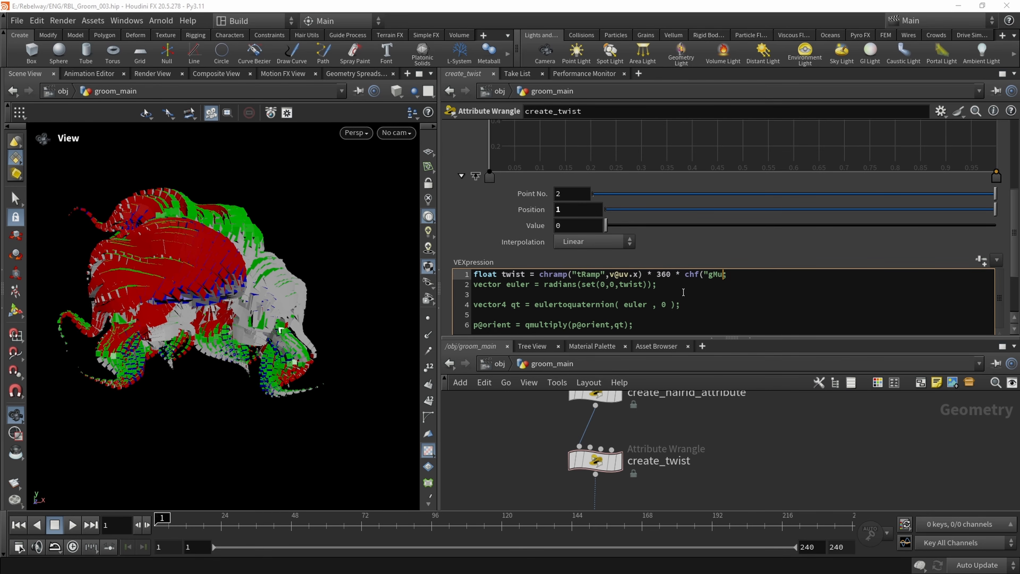
pyautogui.write('lt");')
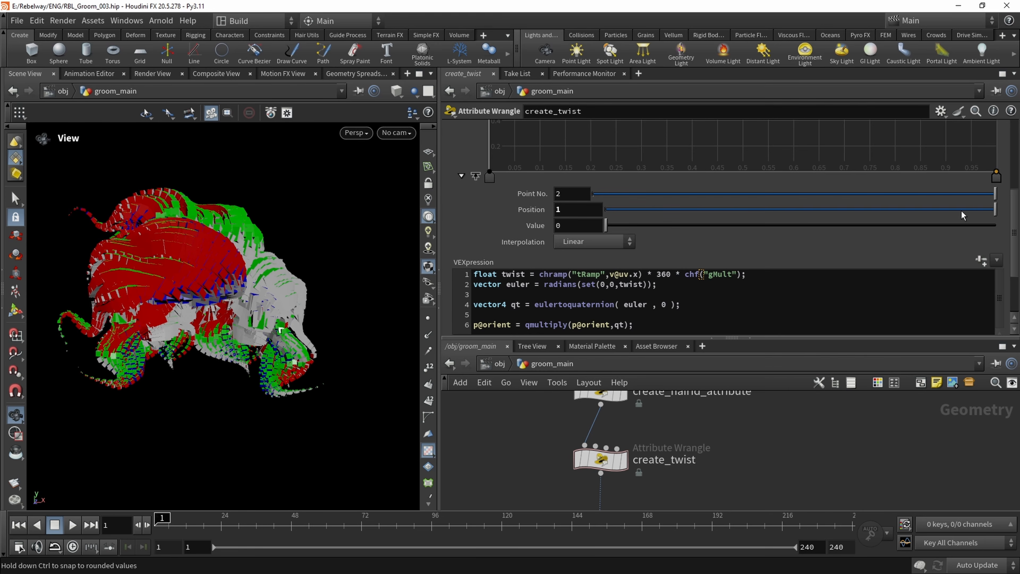
pyautogui.click(981, 260)
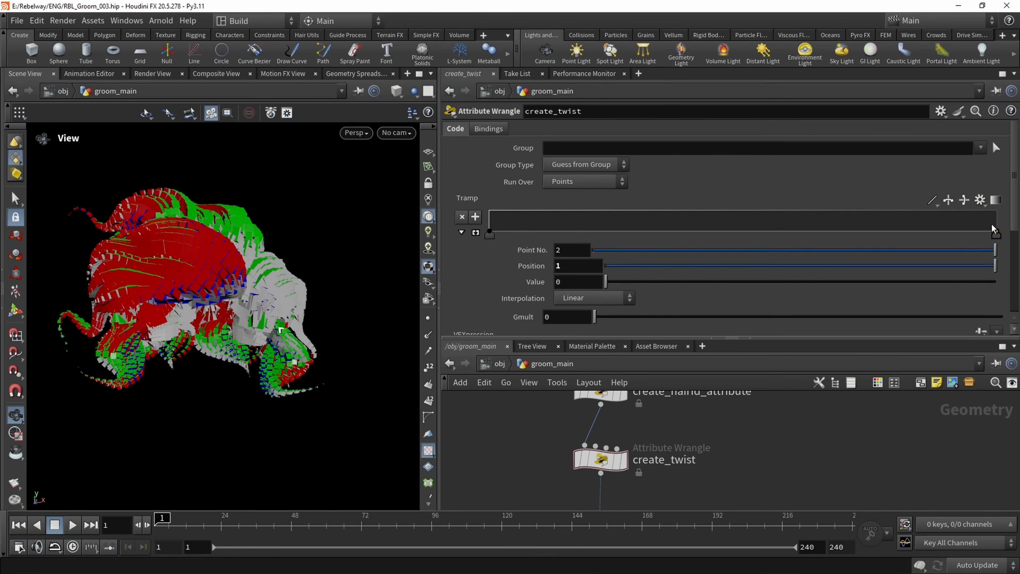
# Raise the twist ramp's end point to value 1 and increase Gmult, inspecting the twisted copies
pyautogui.moveTo(996, 234); pyautogui.dragTo(996, 211)
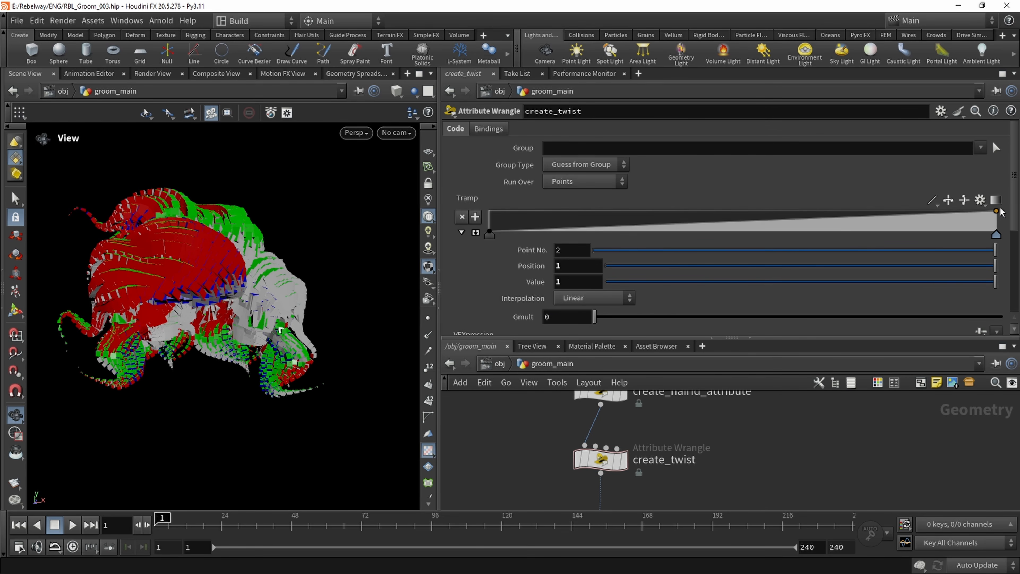
pyautogui.moveTo(595, 316); pyautogui.dragTo(1003, 309)
pyautogui.moveTo(107, 275); pyautogui.dragTo(98, 237)
pyautogui.moveTo(562, 317); pyautogui.dragTo(621, 314, button='middle')
pyautogui.scroll(5, 282, 351)
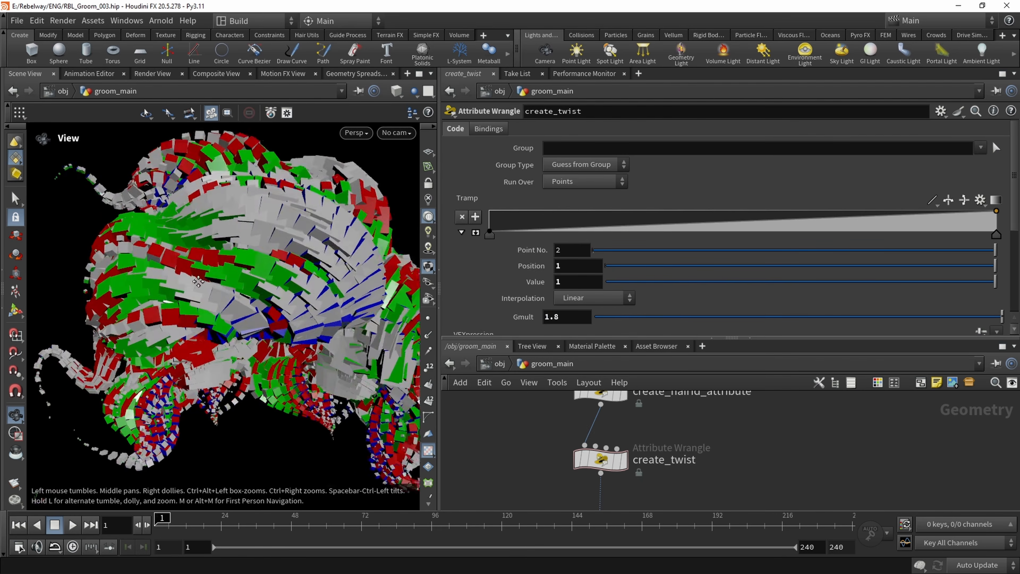
# Try Gmult values of 2 and 4 on the copies
pyautogui.doubleClick(557, 316)
pyautogui.write('2')
pyautogui.press('Return')
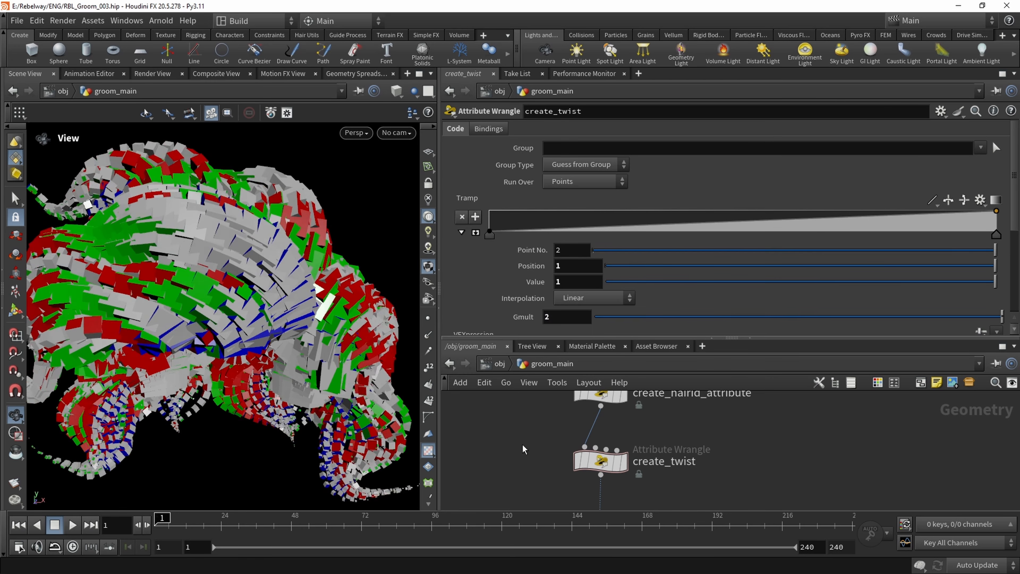
pyautogui.moveTo(192, 227); pyautogui.dragTo(137, 219)
pyautogui.doubleClick(547, 317)
pyautogui.write('4')
pyautogui.press('Return')
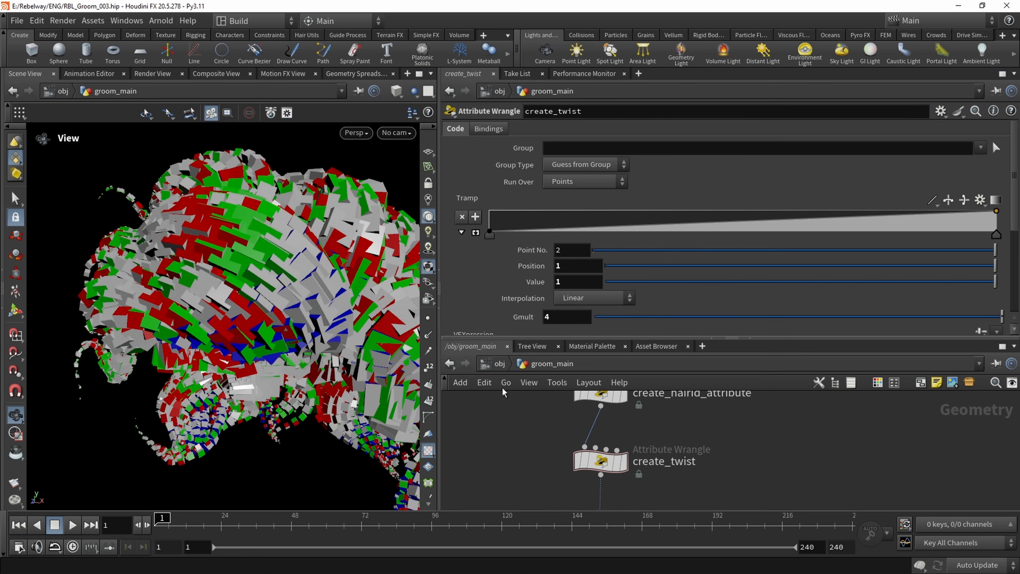
# Compare Gmult values of 1 and 0.5 on the copies and settle on 1
pyautogui.write('1')
pyautogui.press('Return')
pyautogui.moveTo(559, 317); pyautogui.dragTo(517, 337)
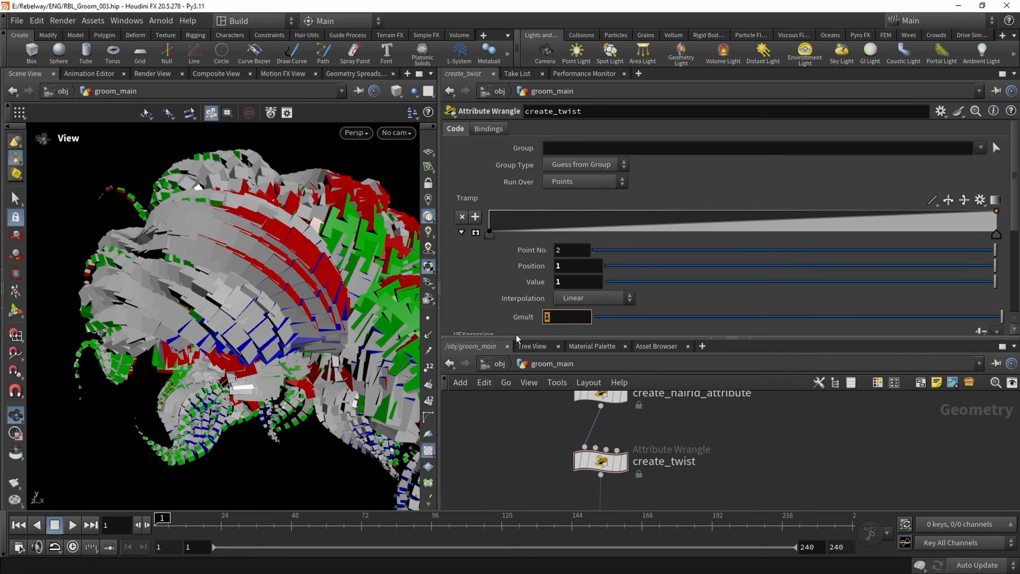
pyautogui.write('.5')
pyautogui.press('Return')
pyautogui.doubleClick(556, 317)
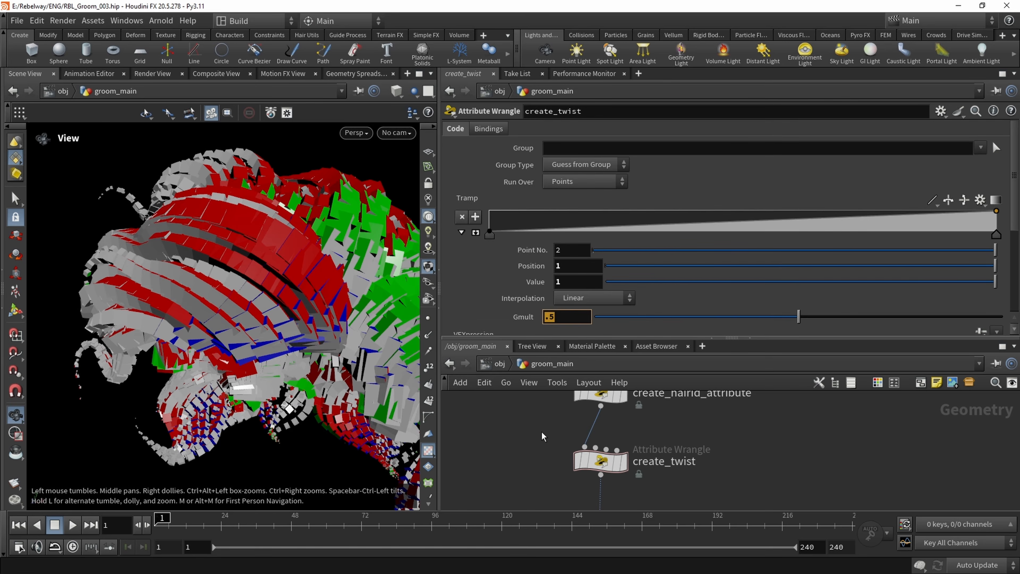
pyautogui.write('1')
pyautogui.press('Return')
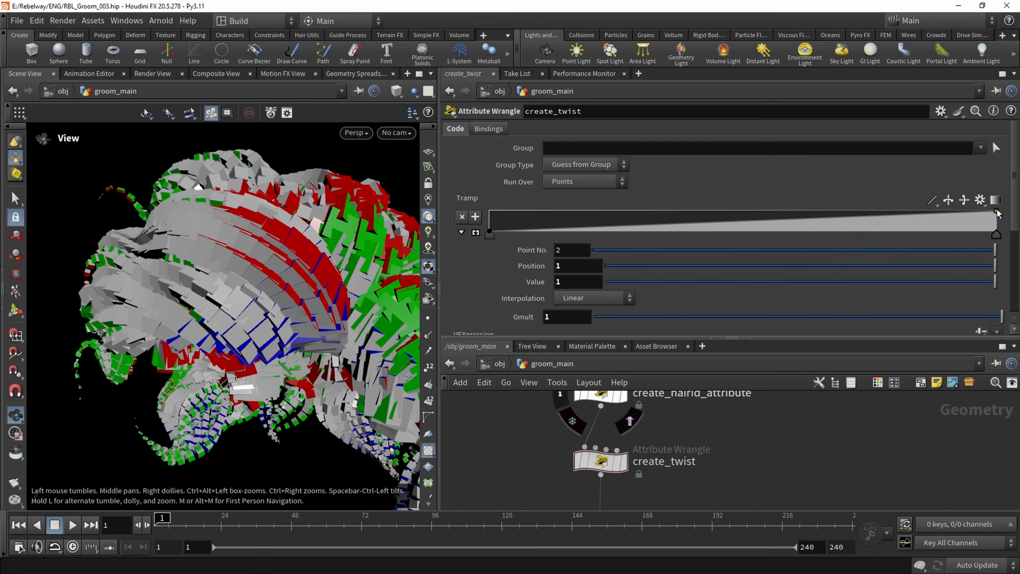
# Enlarge the twist ramp, try a middle point at about position 0.62, value 0.93, and lower the end point to about 0.14
pyautogui.click(476, 232)
pyautogui.scroll(-2, 835, 261)
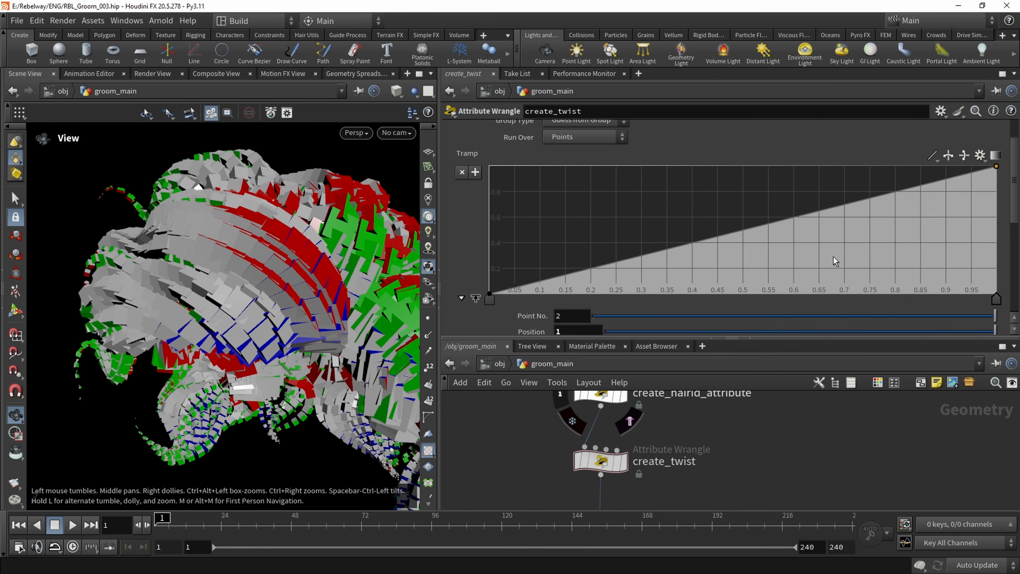
pyautogui.moveTo(808, 217); pyautogui.dragTo(802, 175)
pyautogui.moveTo(996, 166); pyautogui.dragTo(1011, 283)
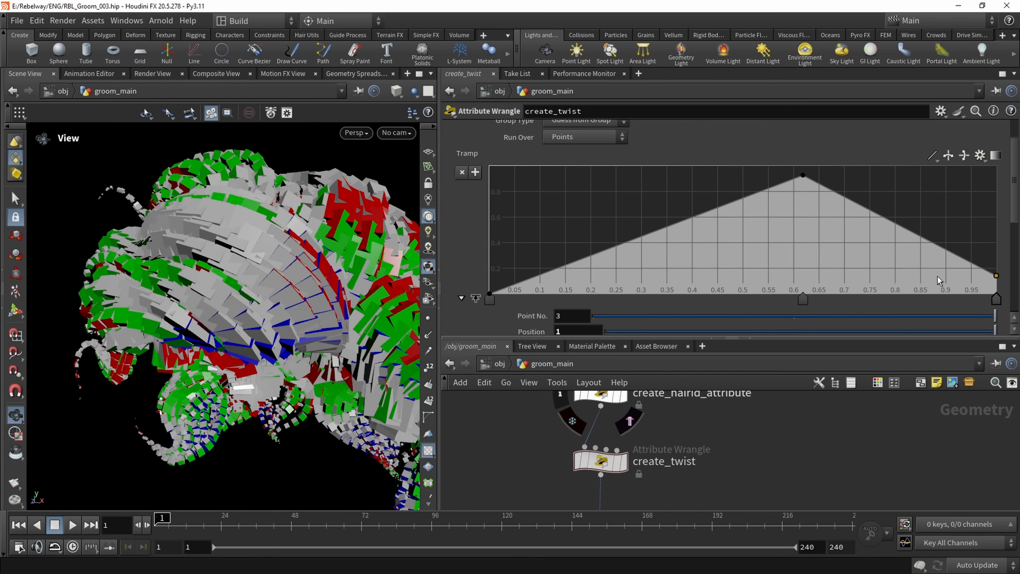
pyautogui.moveTo(377, 257); pyautogui.dragTo(161, 268)
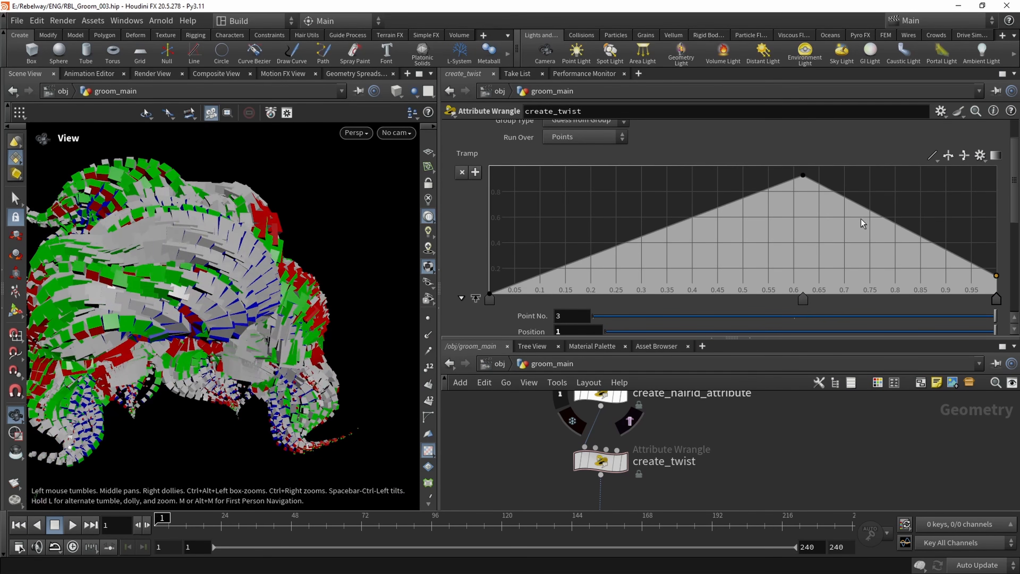
# Restore the twist ramp's end point to value 1 and delete the middle point
pyautogui.moveTo(996, 277); pyautogui.dragTo(996, 166)
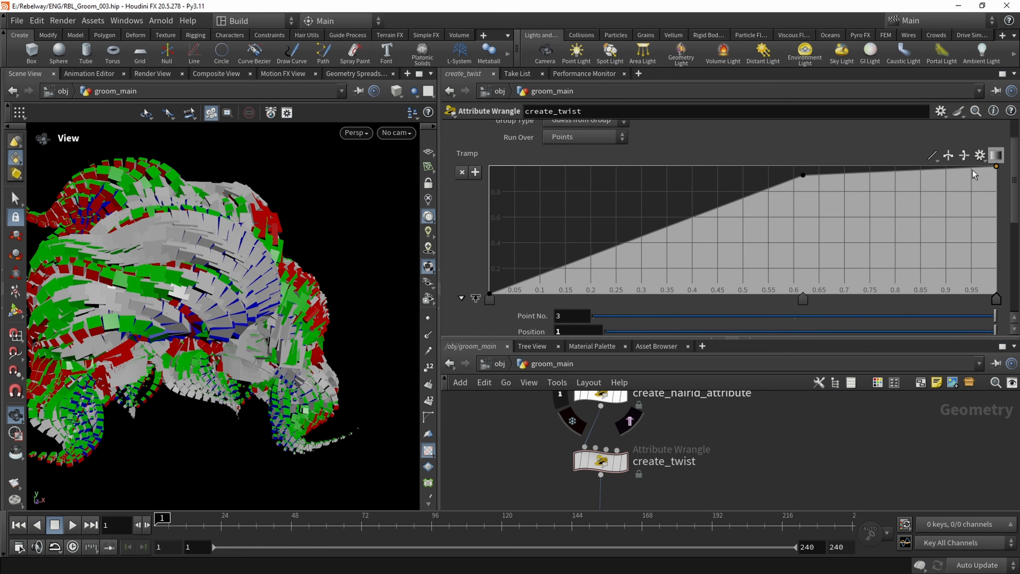
pyautogui.click(803, 175)
pyautogui.press('Delete')
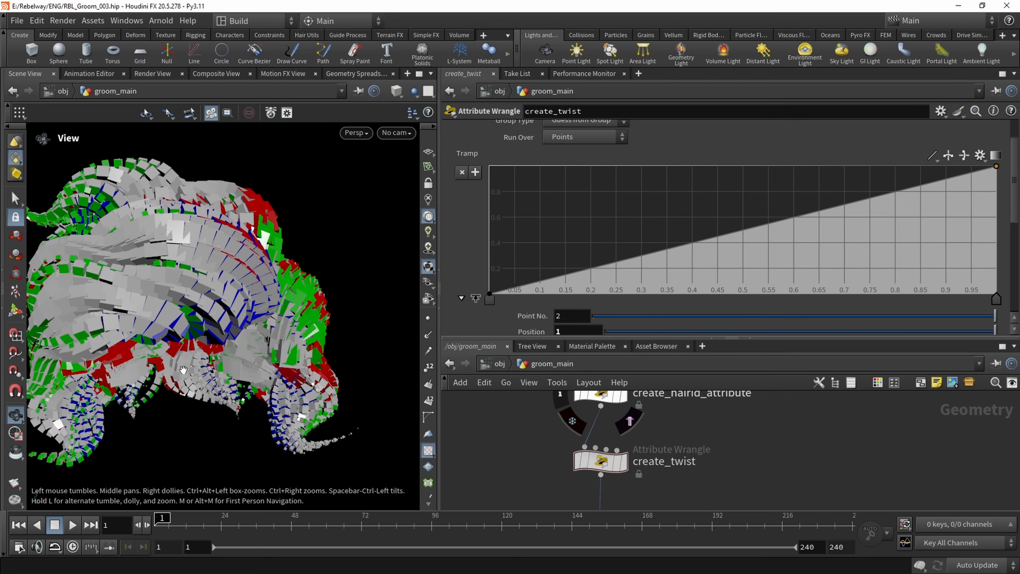
# Rewire the first input of copytopoints1 to the output of create_sliceID_attribute
pyautogui.scroll(-3, 646, 429)
pyautogui.scroll(-1, 646, 429)
pyautogui.scroll(-2, 507, 447)
pyautogui.moveTo(507, 447); pyautogui.dragTo(581, 430, button='middle')
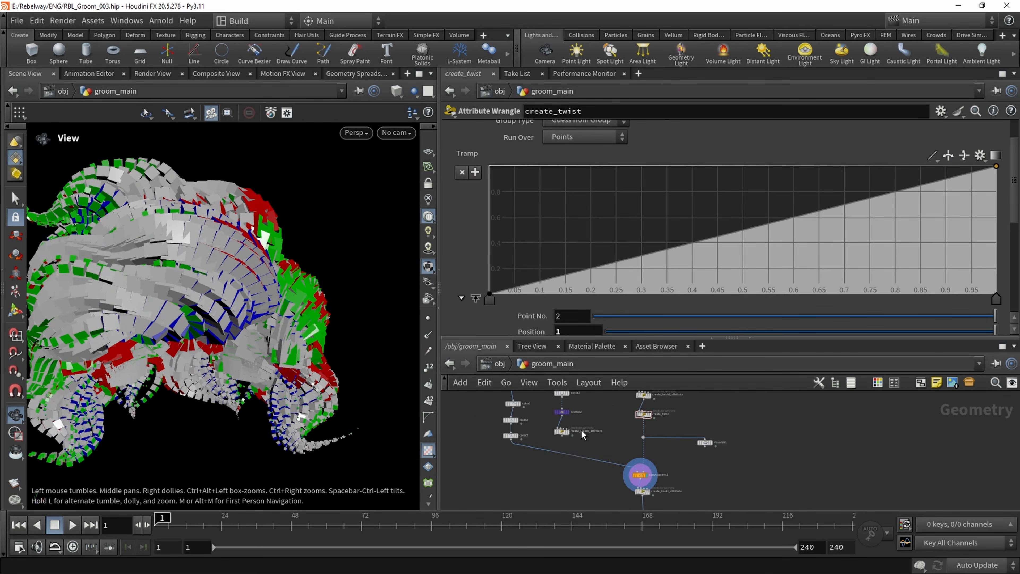
pyautogui.scroll(2, 607, 460)
pyautogui.click(651, 478)
pyautogui.click(553, 431)
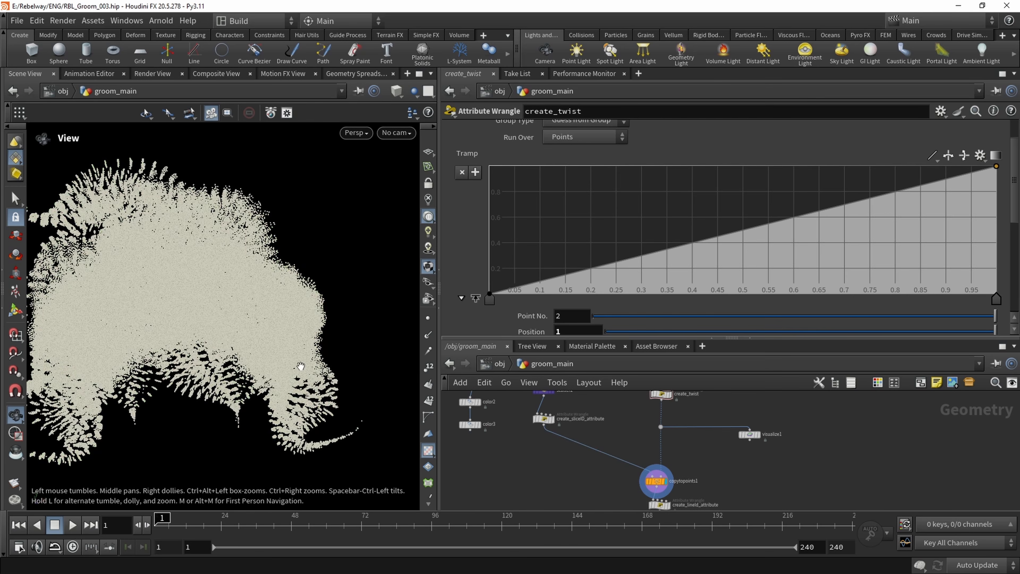
# Save the scene and display attribrandomize1 to inspect the randomly coloured hair strands
pyautogui.scroll(-1, 606, 423)
pyautogui.moveTo(613, 446); pyautogui.dragTo(615, 420, button='middle')
pyautogui.hotkey('ctrl', 's')
pyautogui.moveTo(598, 506); pyautogui.dragTo(595, 423, button='middle')
pyautogui.scroll(2, 672, 473)
pyautogui.click(710, 458)
pyautogui.moveTo(297, 295)
pyautogui.keyDown('alt'); pyautogui.mouseDown()
pyautogui.moveTo(345, 298)
pyautogui.moveTo(284, 286)
pyautogui.mouseUp(); pyautogui.keyUp('alt')
pyautogui.scroll(-4, 534, 285)
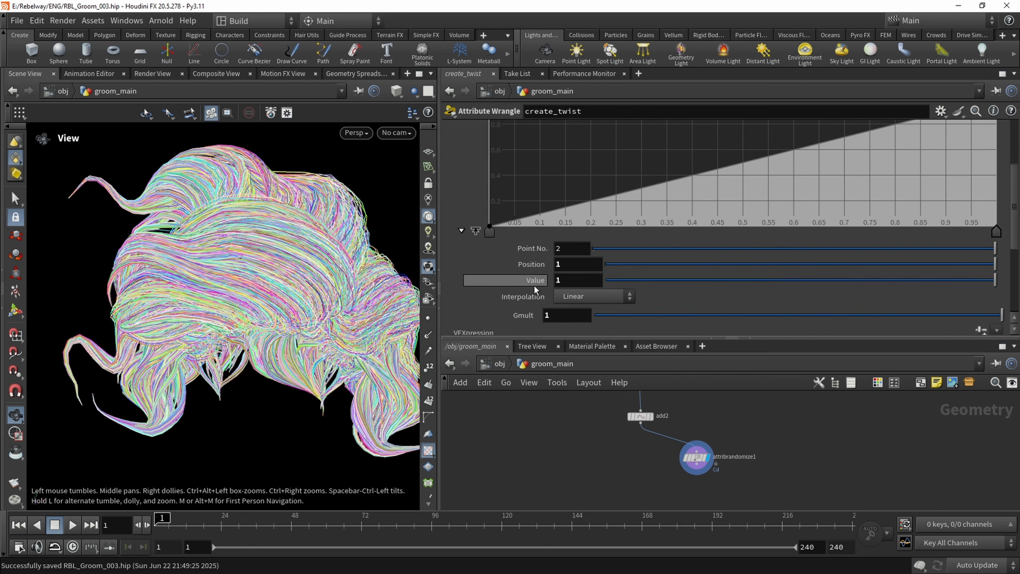
# Set create_twist's Gmult to 2, raise it to 3.8, and inspect the twisted strands
pyautogui.scroll(-1, 501, 271)
pyautogui.moveTo(565, 282); pyautogui.dragTo(510, 285)
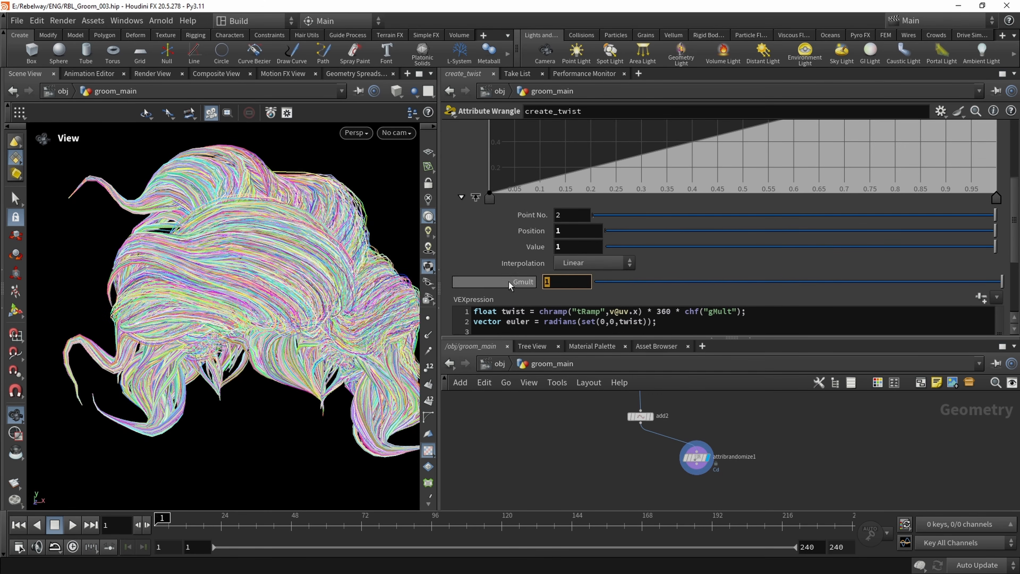
pyautogui.write('2')
pyautogui.moveTo(550, 450); pyautogui.dragTo(549, 456, button='middle')
pyautogui.keyDown('alt'); pyautogui.moveTo(231, 283); pyautogui.dragTo(339, 332); pyautogui.keyUp('alt')
pyautogui.moveTo(568, 287); pyautogui.dragTo(682, 291, button='middle')
pyautogui.moveTo(217, 276); pyautogui.dragTo(269, 271)
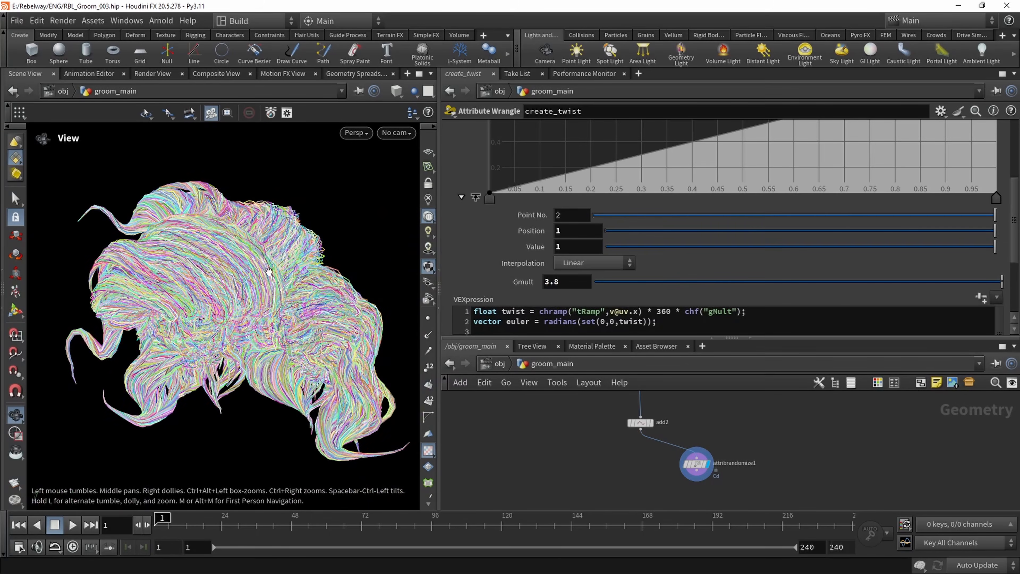
# Adjust the Gmult twist multiplier further and inspect the whole groom from several angles
pyautogui.moveTo(957, 281); pyautogui.dragTo(1001, 281)
pyautogui.moveTo(567, 286)
pyautogui.mouseDown(button='middle')
pyautogui.moveTo(564, 269)
pyautogui.moveTo(581, 269)
pyautogui.moveTo(549, 285)
pyautogui.mouseUp(button='middle')
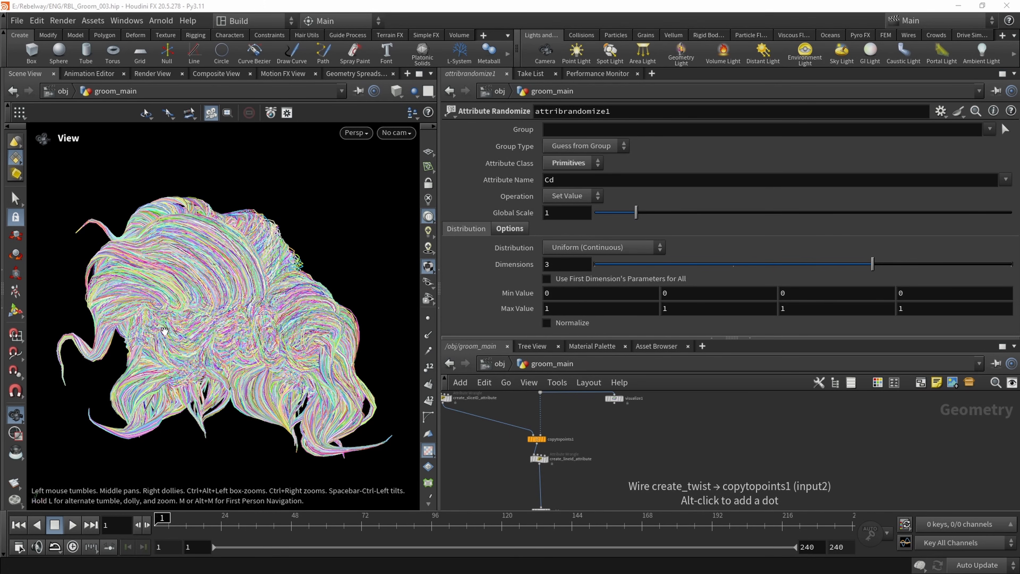
pyautogui.moveTo(226, 290); pyautogui.dragTo(234, 230, button='right')
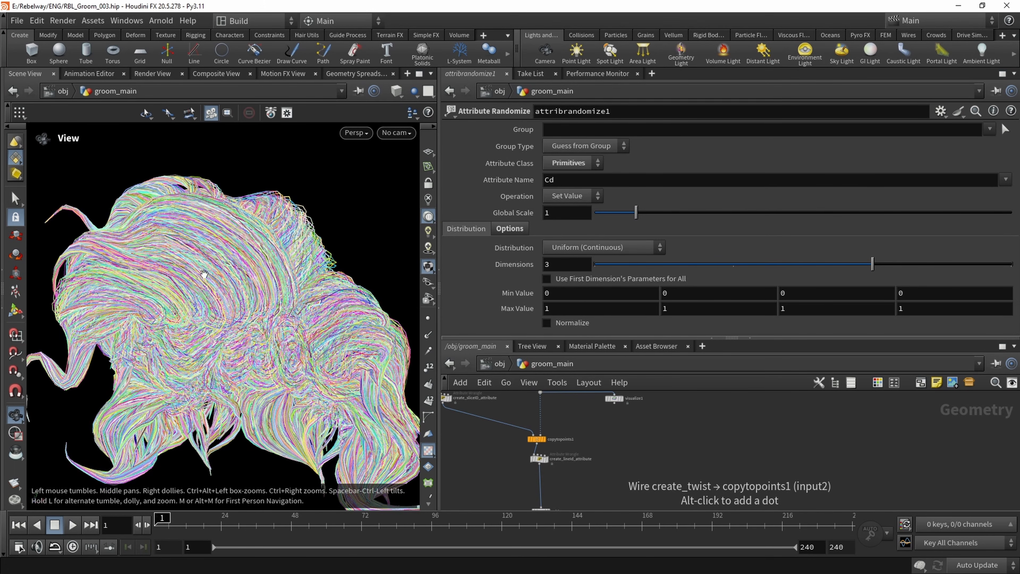
pyautogui.moveTo(204, 275); pyautogui.dragTo(216, 284)
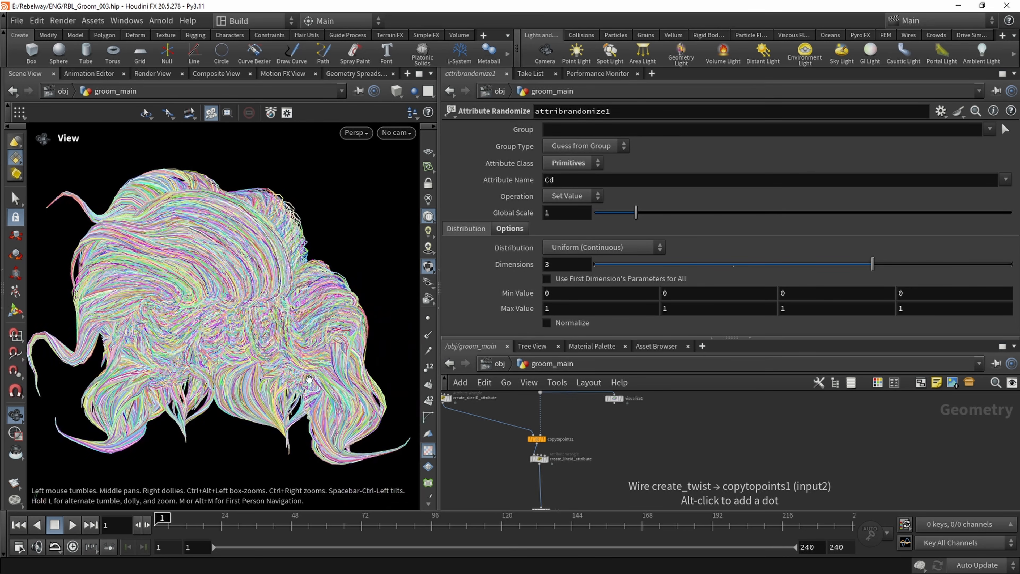
# Add a Delete node and insert it on the wire between create_twist's output dot and copytopoints1
pyautogui.moveTo(524, 411); pyautogui.dragTo(522, 467, button='middle')
pyautogui.scroll(-2, 523, 462)
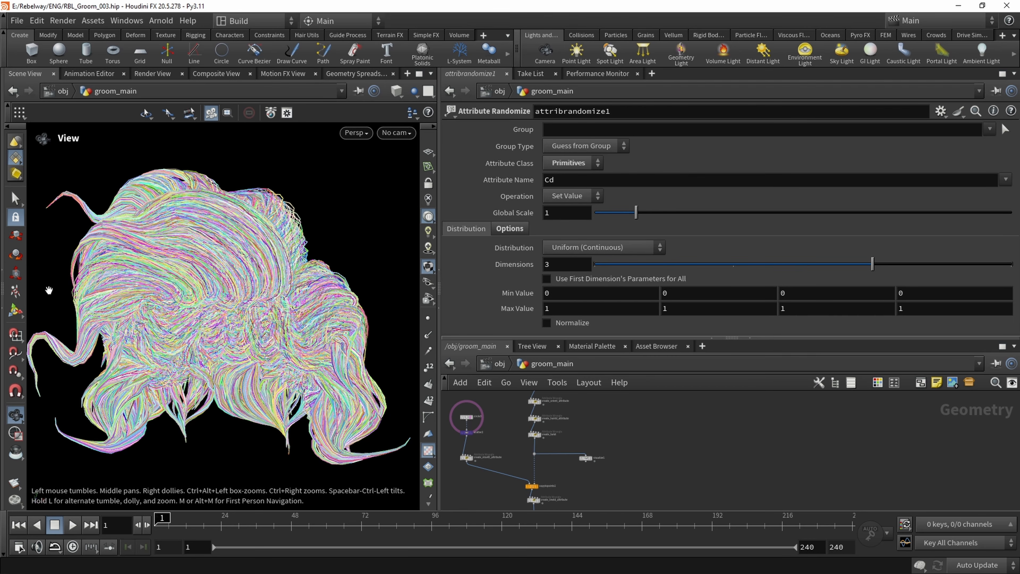
pyautogui.scroll(4, 536, 450)
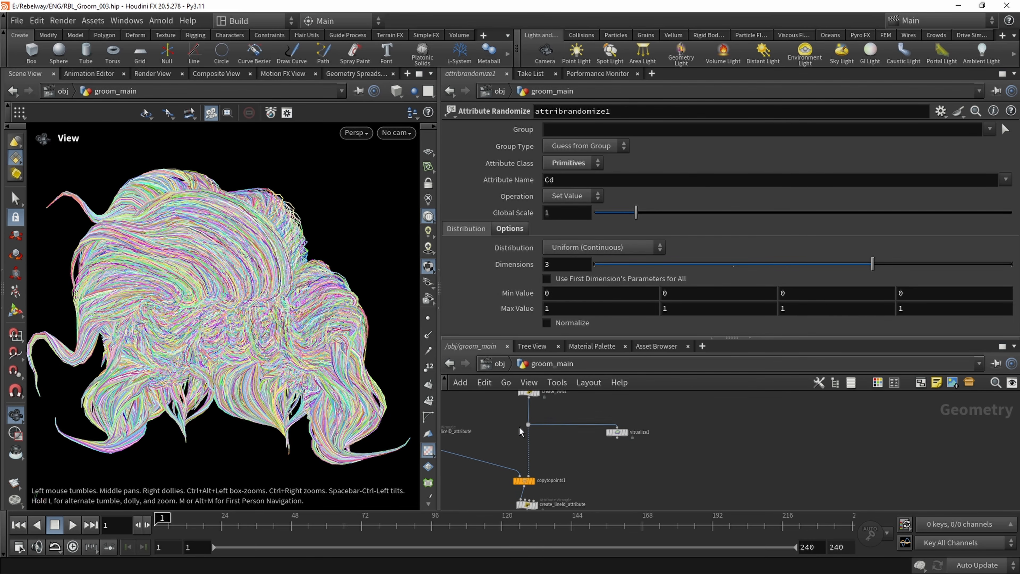
pyautogui.press('Tab')
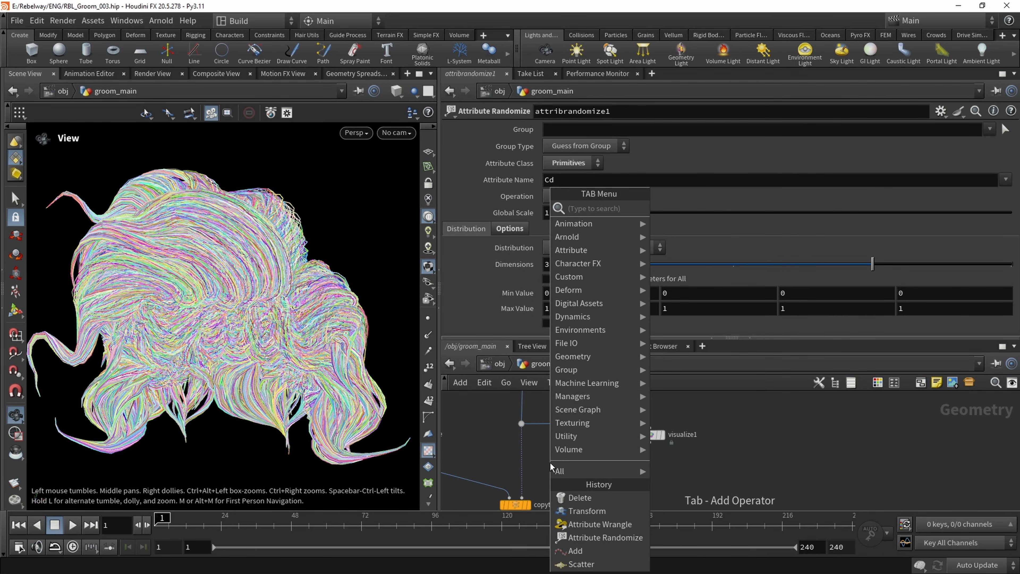
pyautogui.write('del')
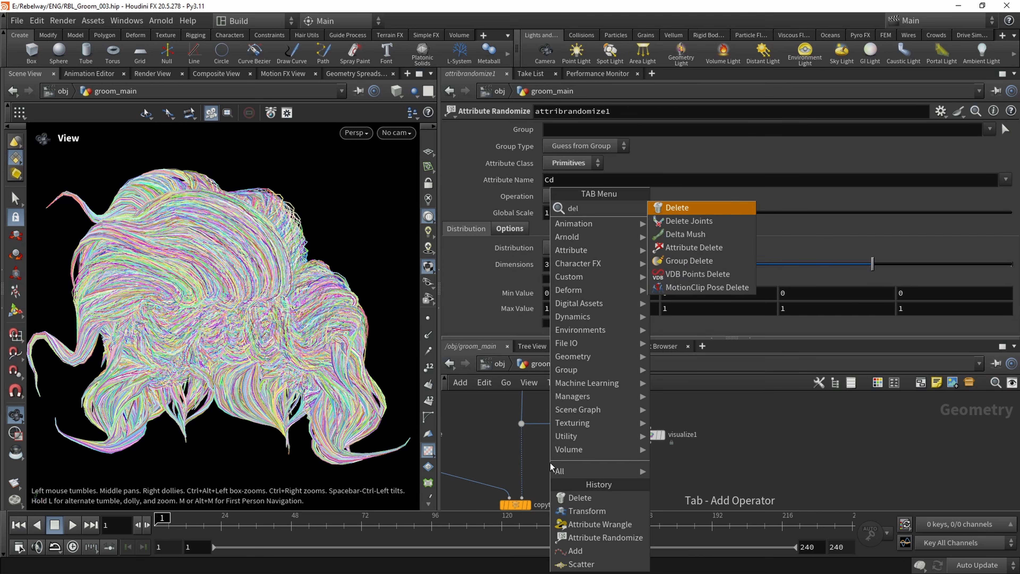
pyautogui.press('Return')
pyautogui.click(550, 462)
pyautogui.scroll(2, 550, 463)
pyautogui.moveTo(550, 462); pyautogui.dragTo(517, 465)
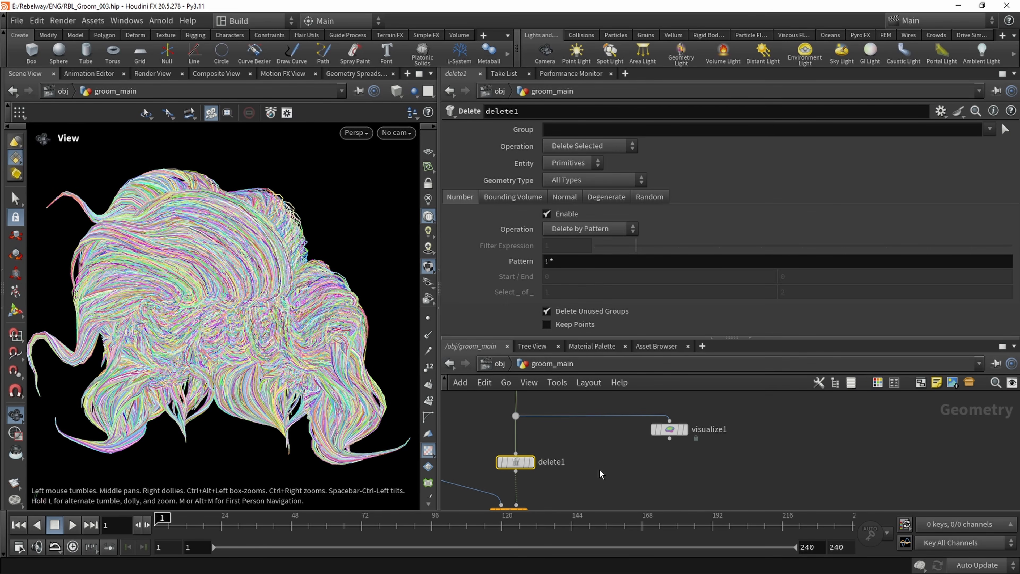
# Set delete1's group to 640 and its operation to Delete Non-Selected, and inspect the isolated hair clump
pyautogui.click(576, 129)
pyautogui.write('640')
pyautogui.press('Return')
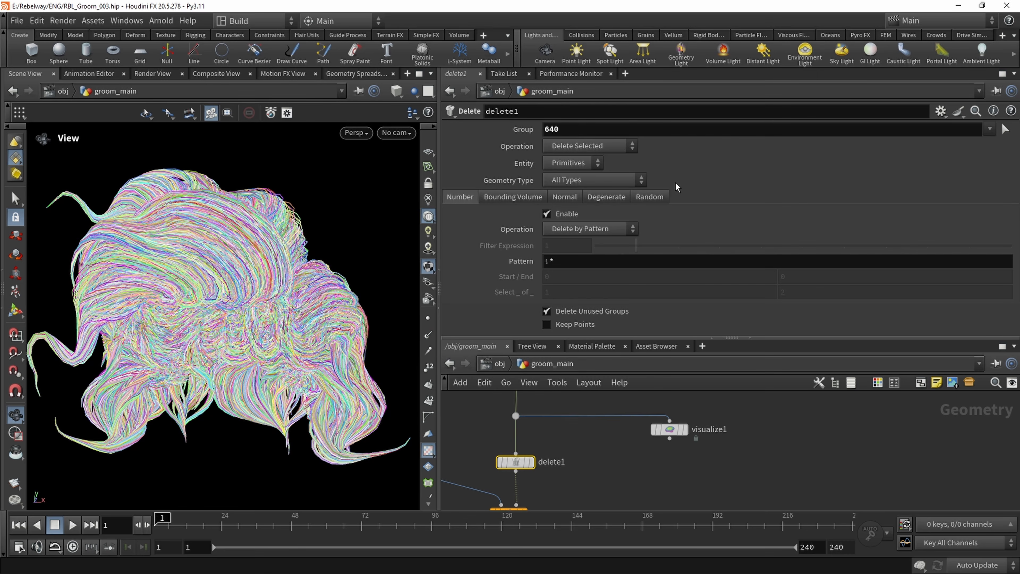
pyautogui.click(589, 151)
pyautogui.click(587, 160)
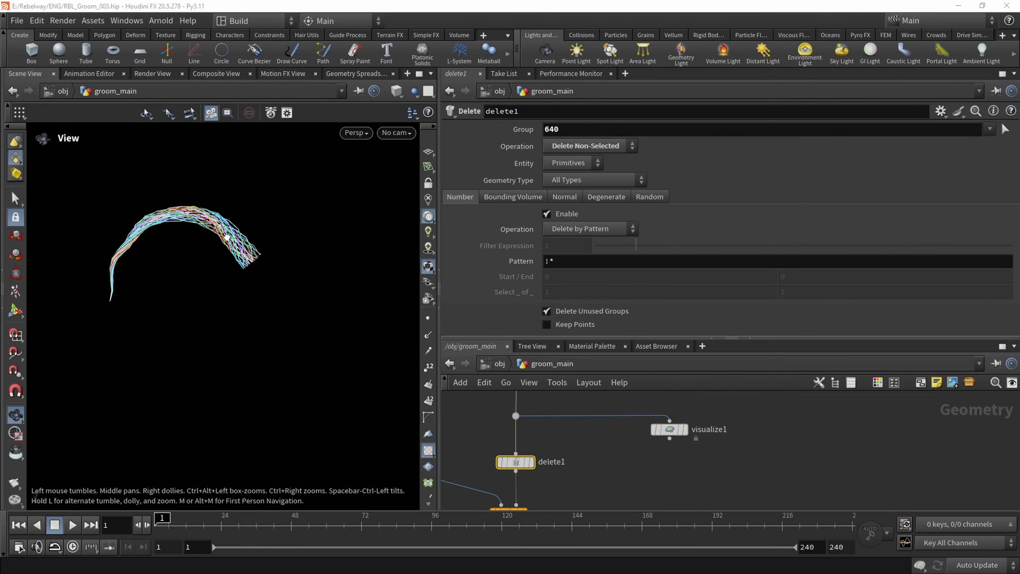
pyautogui.moveTo(227, 237); pyautogui.dragTo(271, 261)
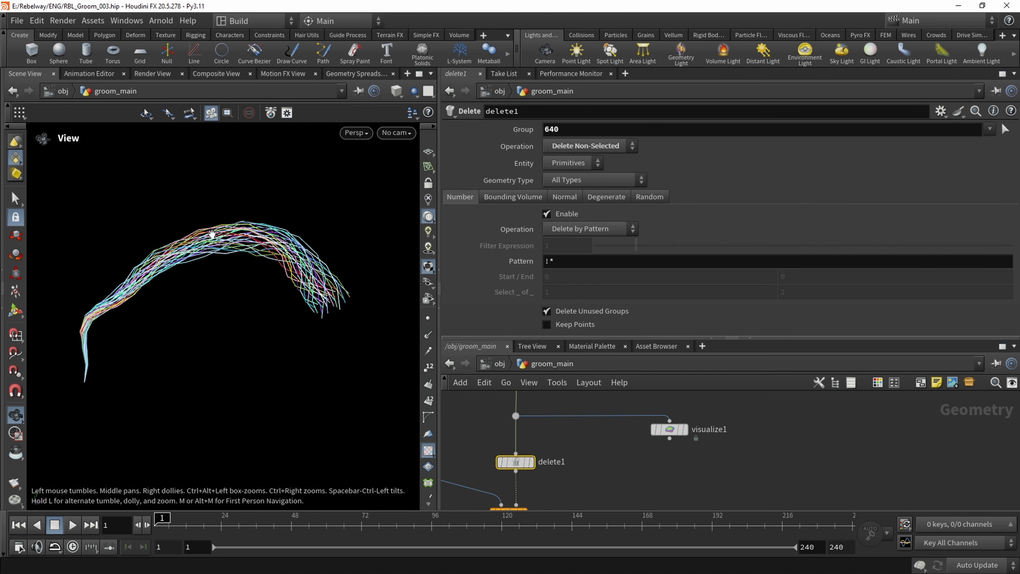
# Lower create_twist's Gmult to 1, and raise it to 1.6 while watching the isolated clump
pyautogui.scroll(-3, 617, 458)
pyautogui.moveTo(601, 430); pyautogui.dragTo(602, 469, button='middle')
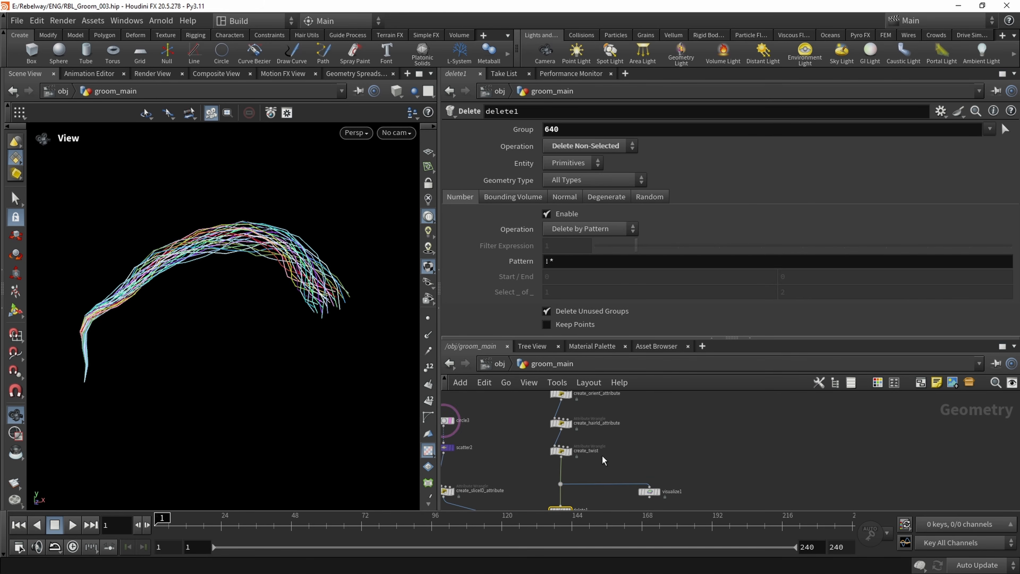
pyautogui.scroll(2, 602, 457)
pyautogui.click(544, 450)
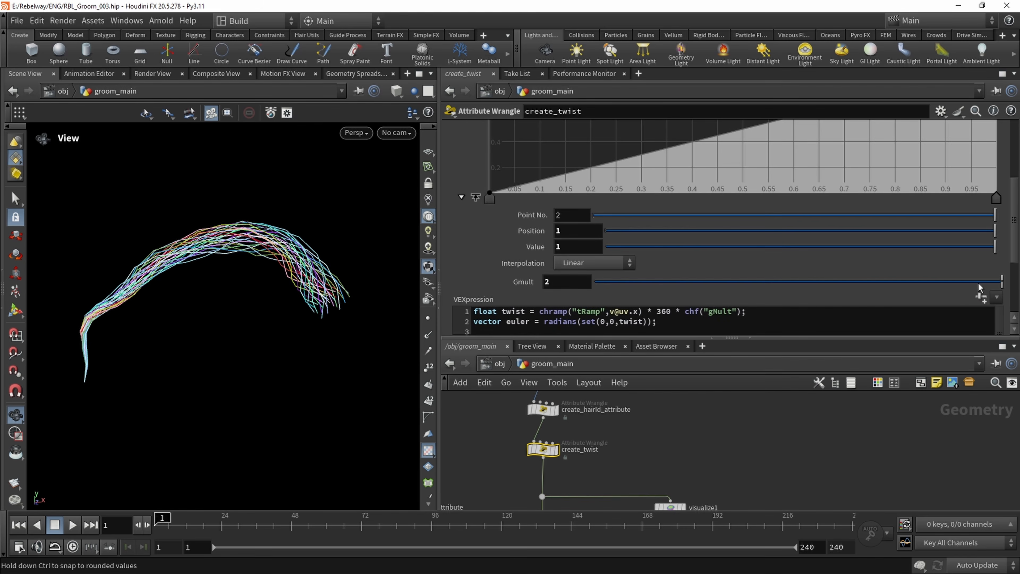
pyautogui.moveTo(981, 285); pyautogui.dragTo(1001, 283)
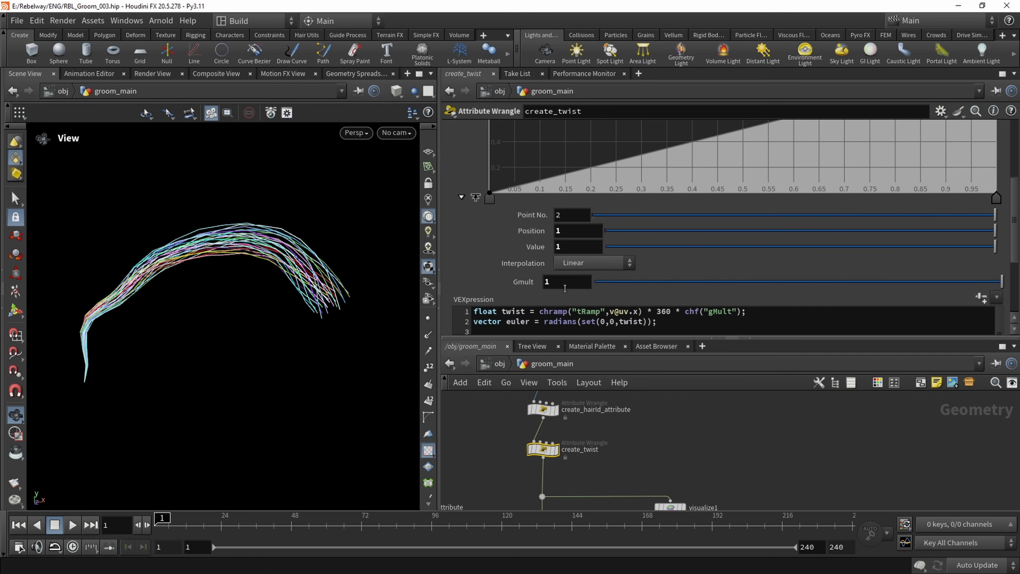
pyautogui.moveTo(564, 289)
pyautogui.mouseDown(button='middle')
pyautogui.moveTo(628, 285)
pyautogui.moveTo(569, 282)
pyautogui.mouseUp(button='middle')
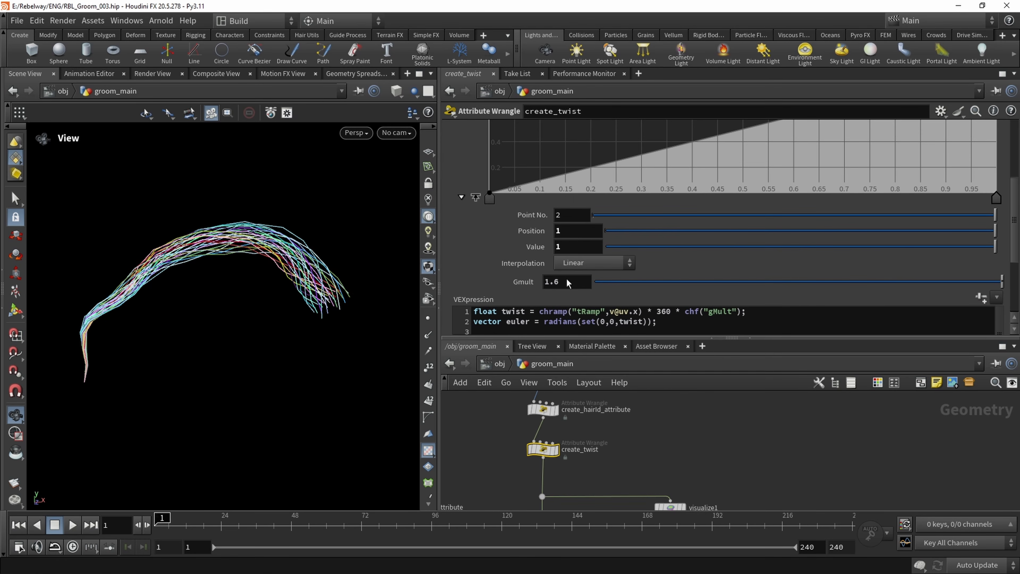
# Display scatter2's points in the viewport and examine their layout
pyautogui.scroll(-2, 555, 430)
pyautogui.moveTo(479, 450); pyautogui.dragTo(563, 455, button='middle')
pyautogui.scroll(-2, 587, 442)
pyautogui.scroll(4, 567, 436)
pyautogui.click(530, 446)
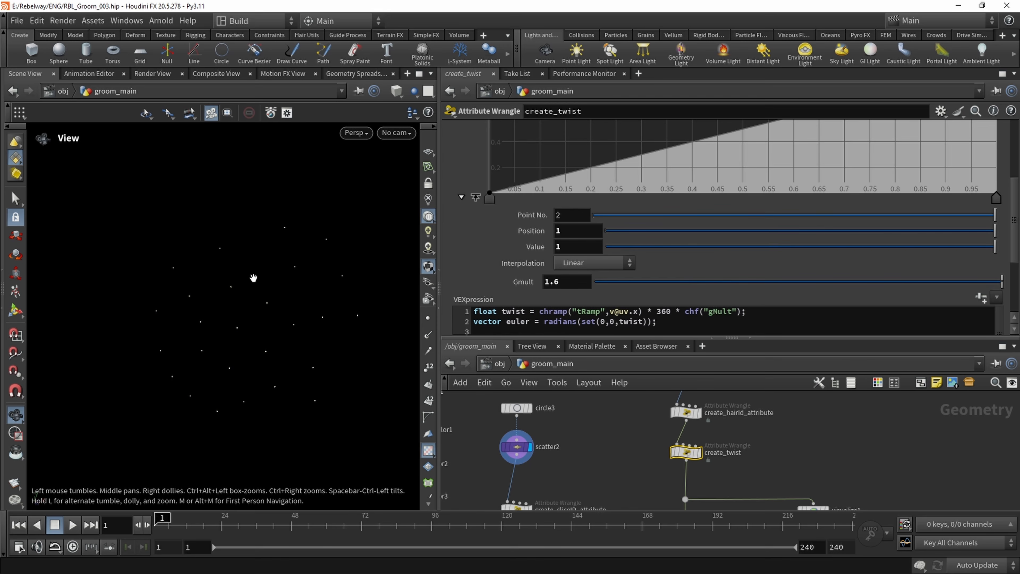
pyautogui.rightClick(236, 335)
pyautogui.click(308, 127)
# Add a Transform node, insert it between scatter2 and create_sliceID_attribute, and display its result
pyautogui.moveTo(546, 474); pyautogui.dragTo(549, 441, button='middle')
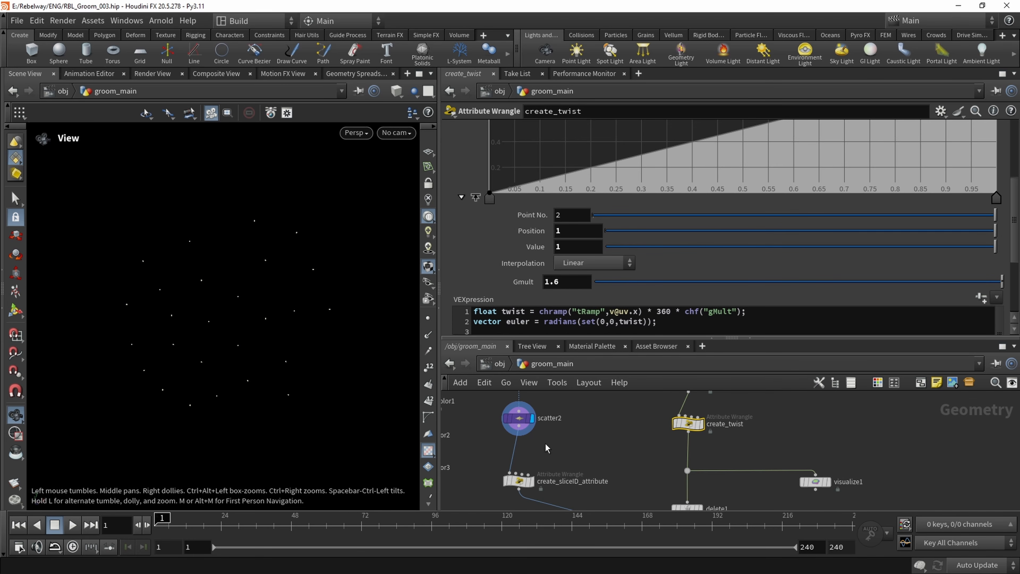
pyautogui.press('Tab')
pyautogui.write('tra')
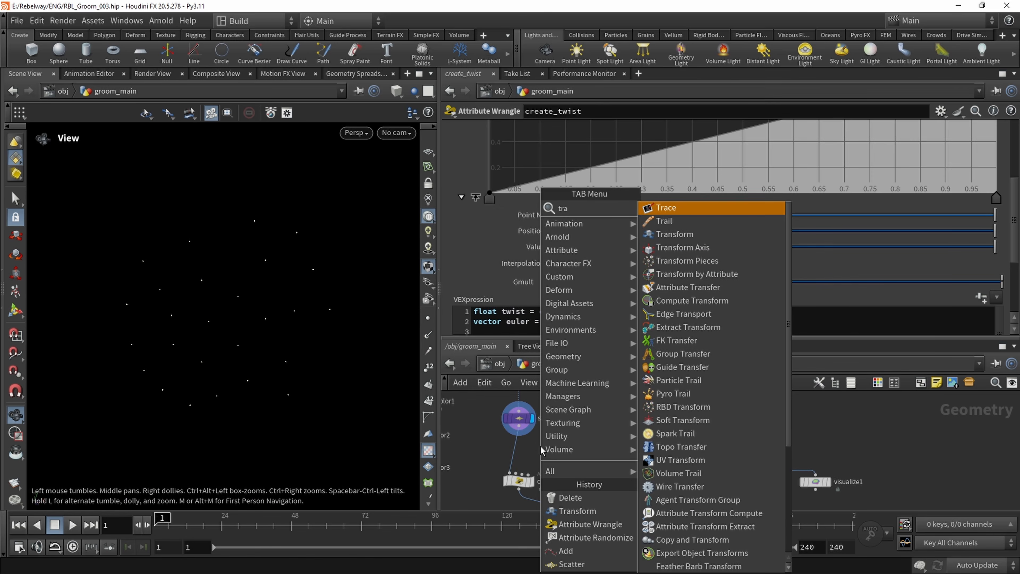
pyautogui.press('Down')
pyautogui.press('Down')
pyautogui.press('Return')
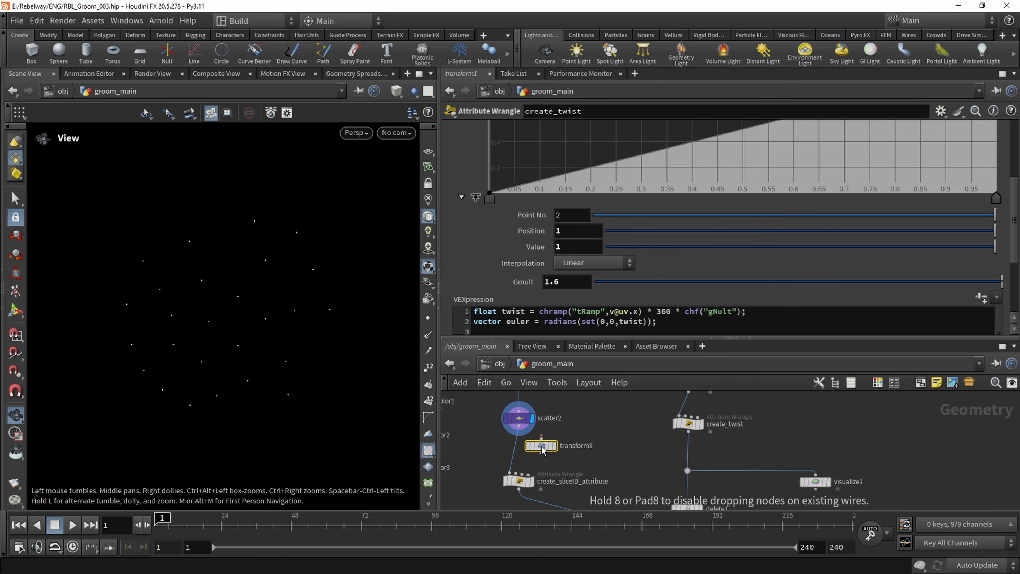
pyautogui.click(534, 447)
pyautogui.moveTo(534, 447); pyautogui.dragTo(514, 450)
pyautogui.click(530, 449)
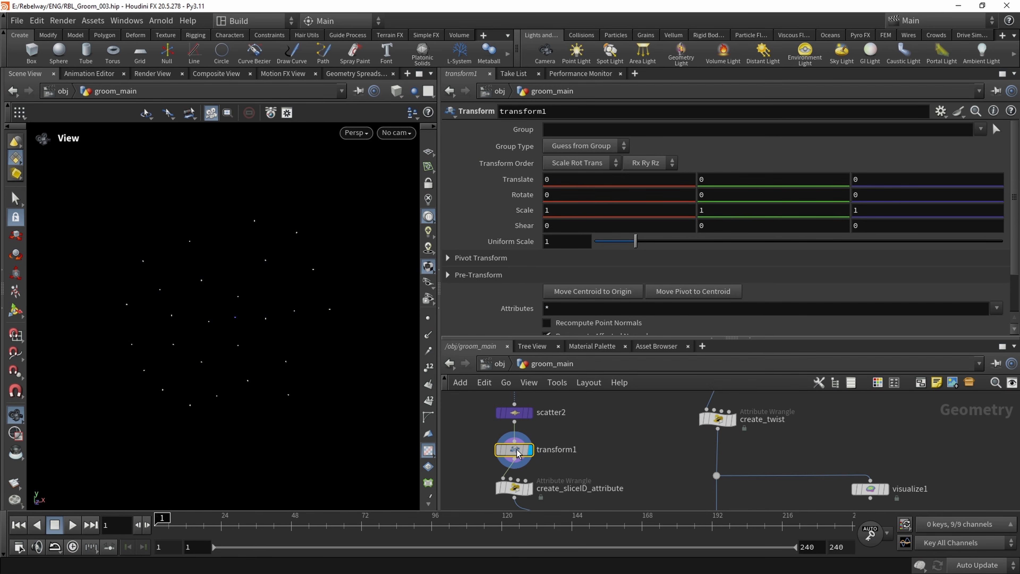
# Set transform1's X translation to -0.4 and its X scale to 0.1
pyautogui.write('-0.5')
pyautogui.press('Return')
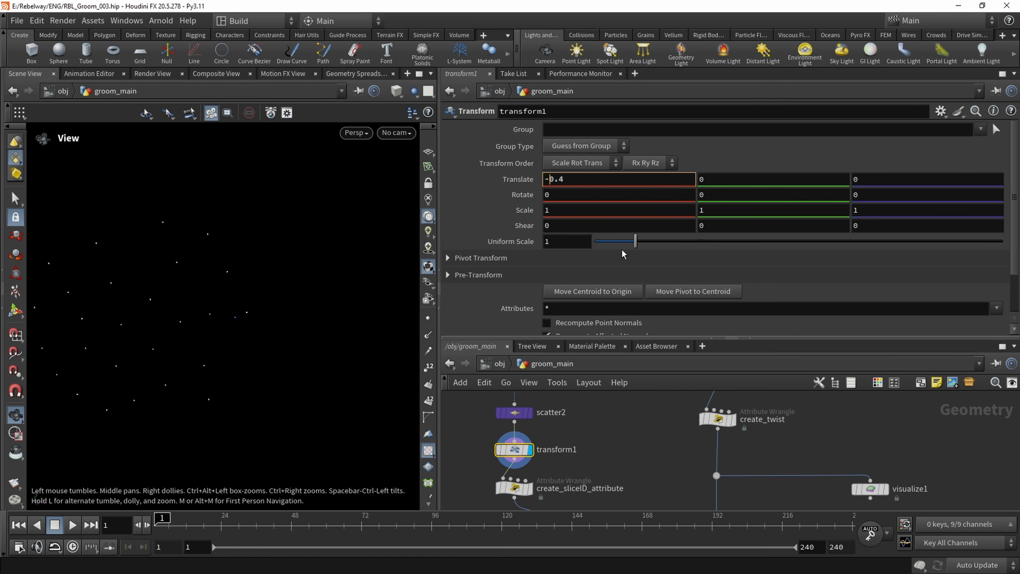
pyautogui.click(595, 211)
# Display copytopoints1's output and frame the copied points in the view
pyautogui.scroll(-2, 595, 212)
pyautogui.moveTo(676, 421); pyautogui.dragTo(642, 442, button='middle')
pyautogui.scroll(-1, 619, 443)
pyautogui.moveTo(617, 443); pyautogui.dragTo(617, 409, button='middle')
pyautogui.moveTo(627, 475); pyautogui.dragTo(607, 426, button='middle')
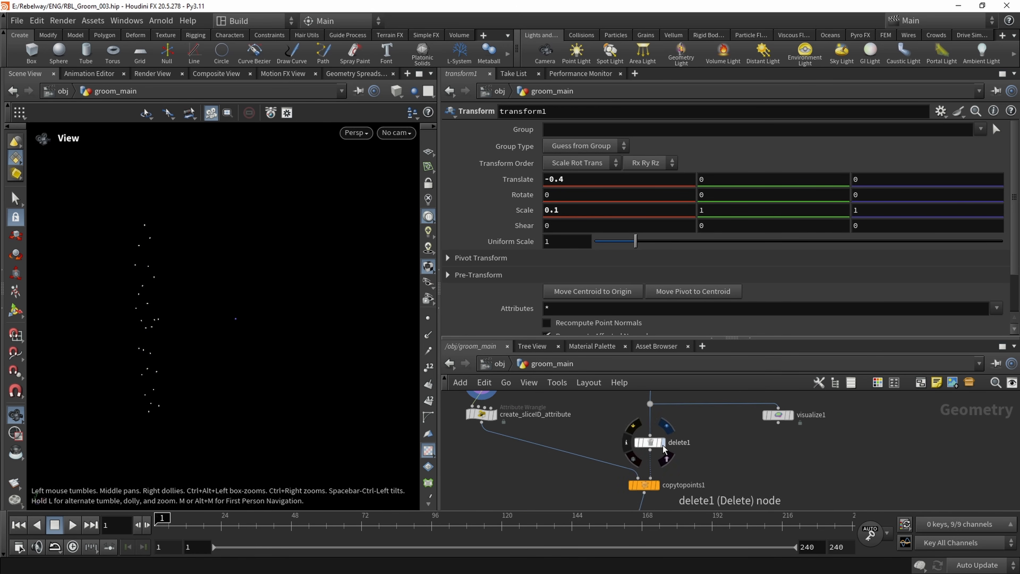
pyautogui.click(657, 486)
pyautogui.press('f')
pyautogui.moveTo(257, 310)
pyautogui.mouseDown()
pyautogui.moveTo(268, 292)
pyautogui.moveTo(230, 297)
pyautogui.moveTo(259, 295)
pyautogui.mouseUp()
# Display the add2 node's joined strands and inspect the flattened clump
pyautogui.moveTo(622, 478); pyautogui.dragTo(606, 424, button='middle')
pyautogui.moveTo(561, 448); pyautogui.dragTo(540, 401, button='middle')
pyautogui.click(643, 443)
pyautogui.scroll(-1, 535, 426)
pyautogui.moveTo(532, 446); pyautogui.dragTo(519, 392, button='middle')
pyautogui.click(602, 413)
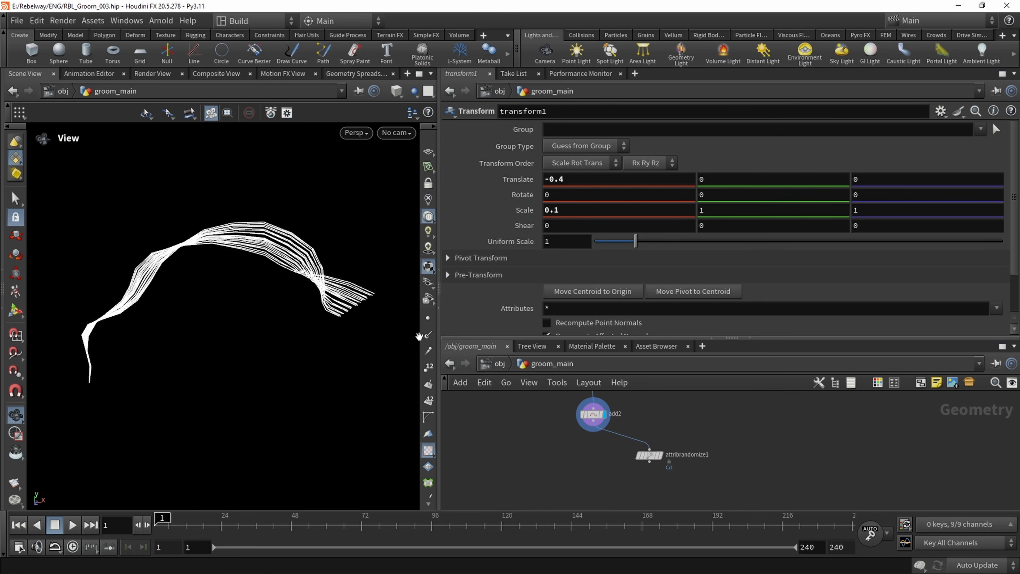
pyautogui.moveTo(240, 273)
pyautogui.mouseDown()
pyautogui.moveTo(310, 274)
pyautogui.moveTo(192, 271)
pyautogui.moveTo(264, 293)
pyautogui.moveTo(277, 292)
pyautogui.moveTo(137, 257)
pyautogui.moveTo(230, 282)
pyautogui.mouseUp()
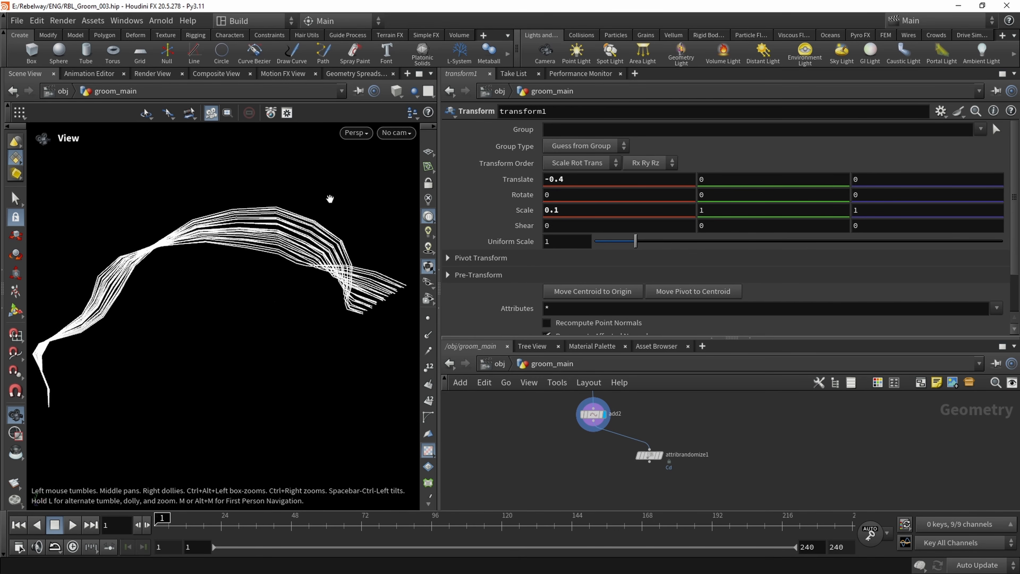
# Lower transform1's X translation from the center to -0.9 and inspect the strands from another angle
pyautogui.moveTo(570, 427); pyautogui.dragTo(571, 508, button='middle')
pyautogui.scroll(-2, 528, 430)
pyautogui.moveTo(528, 429); pyautogui.dragTo(529, 497, button='middle')
pyautogui.scroll(1, 497, 424)
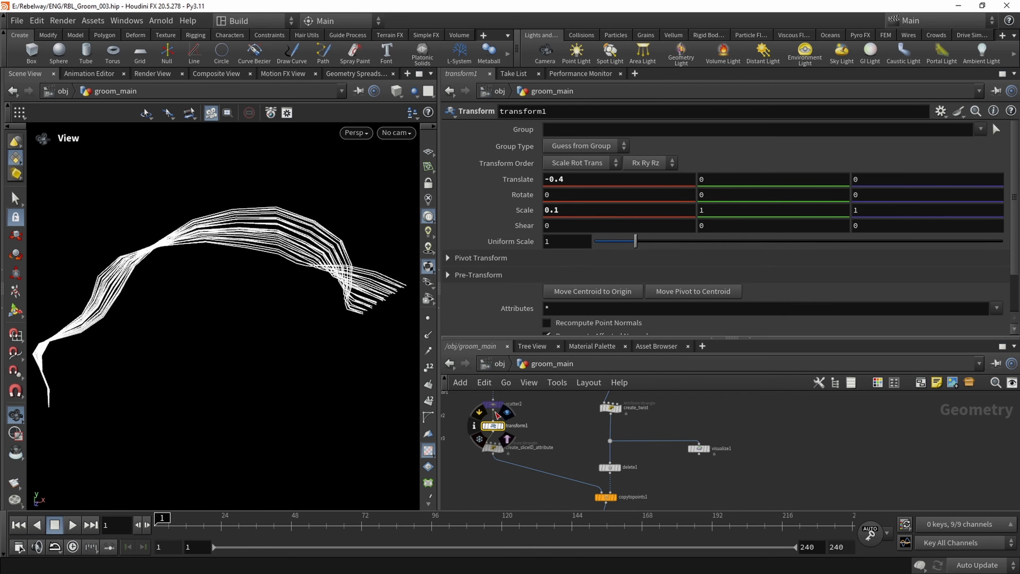
pyautogui.click(585, 178)
pyautogui.scroll(-5, 585, 178)
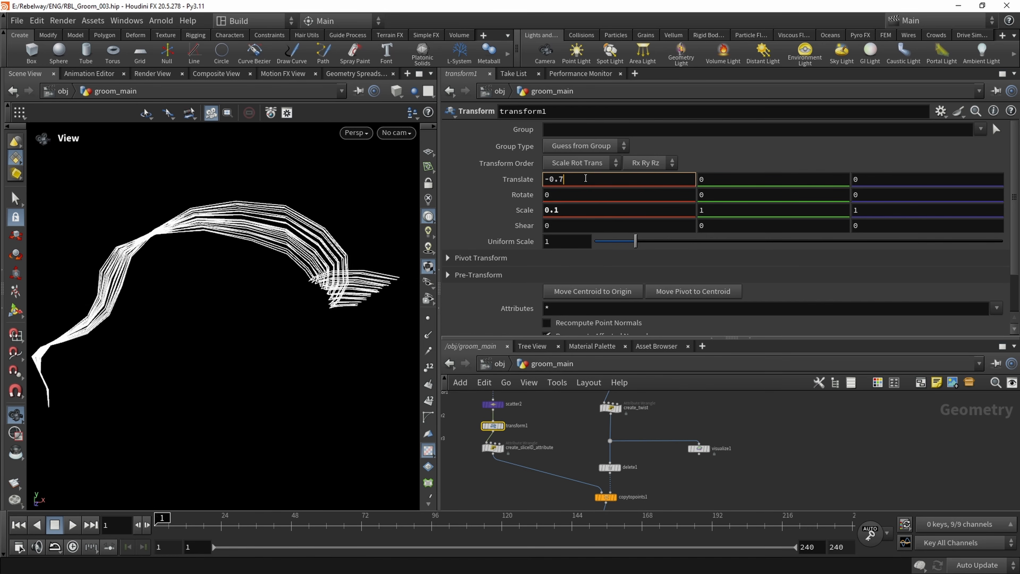
pyautogui.moveTo(277, 257); pyautogui.dragTo(305, 277)
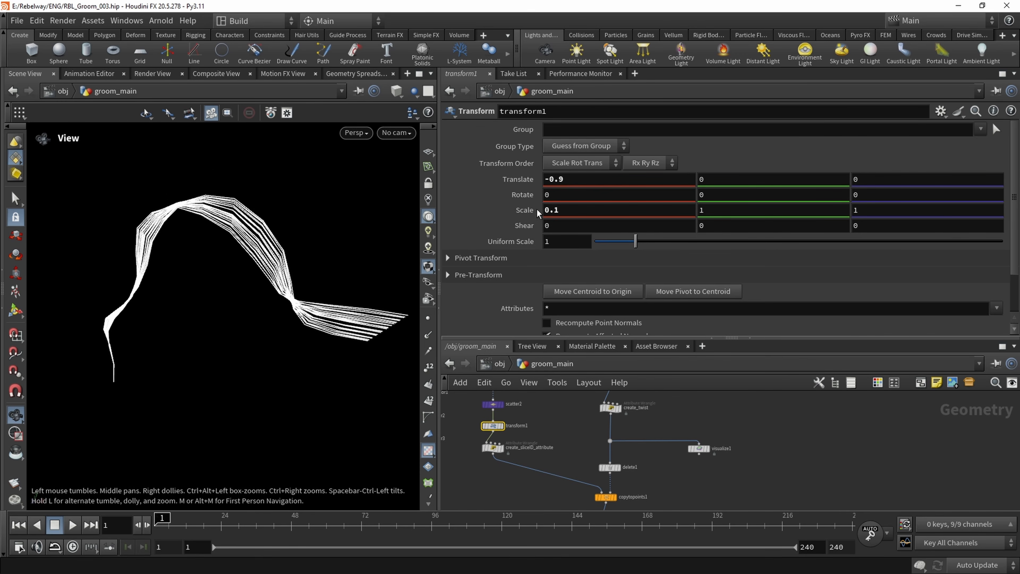
# Return transform1's X translation to -0.4 and inspect the clump
pyautogui.click(594, 178)
pyautogui.scroll(-4, 594, 179)
pyautogui.scroll(9, 593, 180)
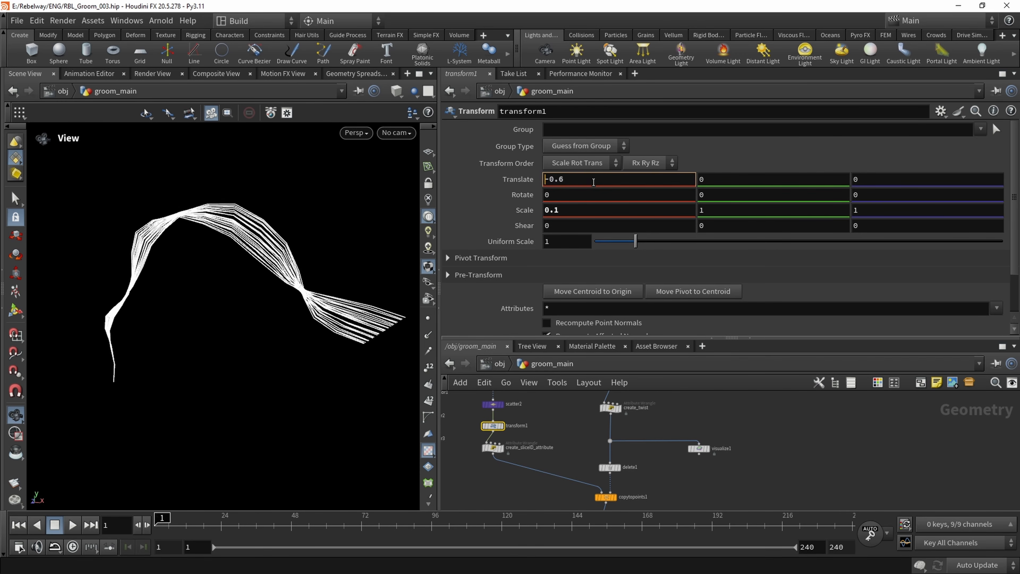
pyautogui.moveTo(249, 265); pyautogui.dragTo(353, 321)
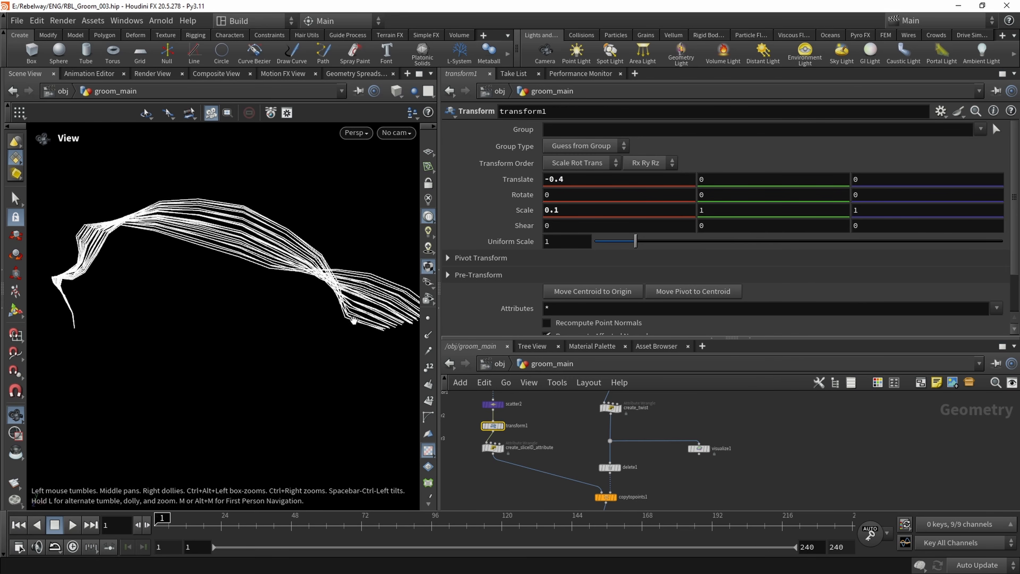
# Display transform1's points with circle3 as a template and compare their positions from several angles
pyautogui.click(502, 425)
pyautogui.press('f')
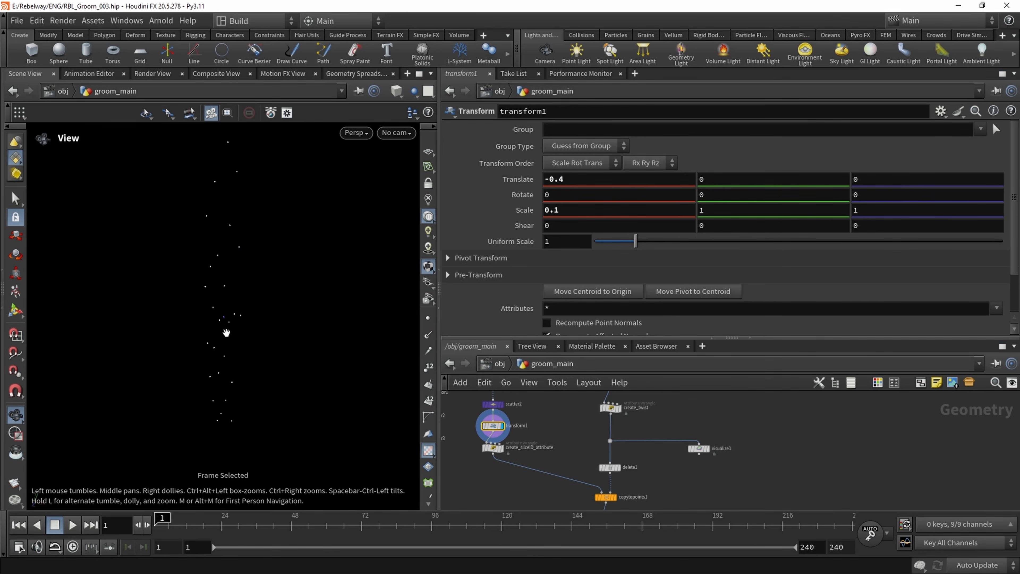
pyautogui.moveTo(544, 425); pyautogui.dragTo(556, 471, button='middle')
pyautogui.scroll(1, 523, 436)
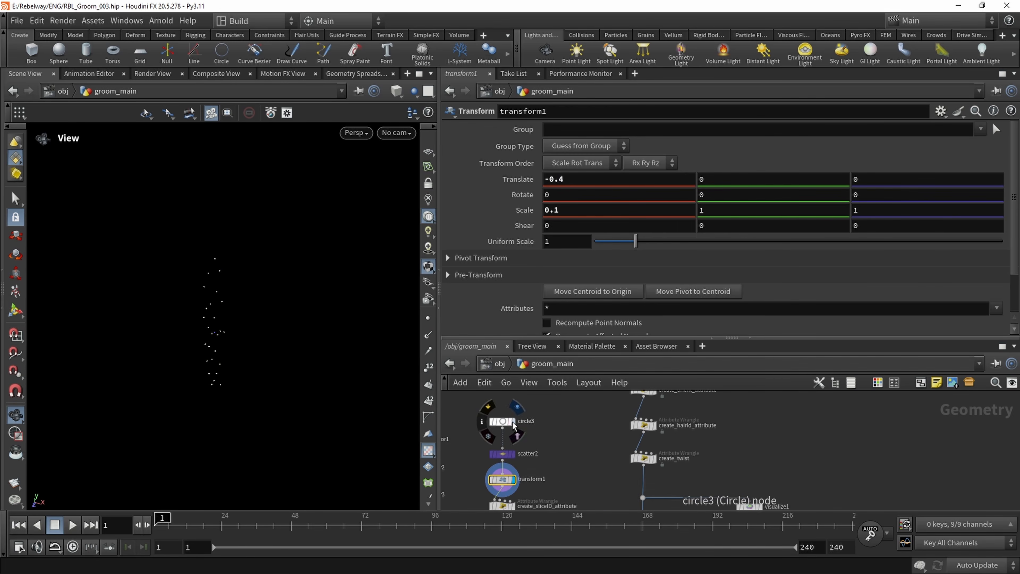
pyautogui.click(519, 437)
pyautogui.moveTo(240, 343); pyautogui.dragTo(211, 264)
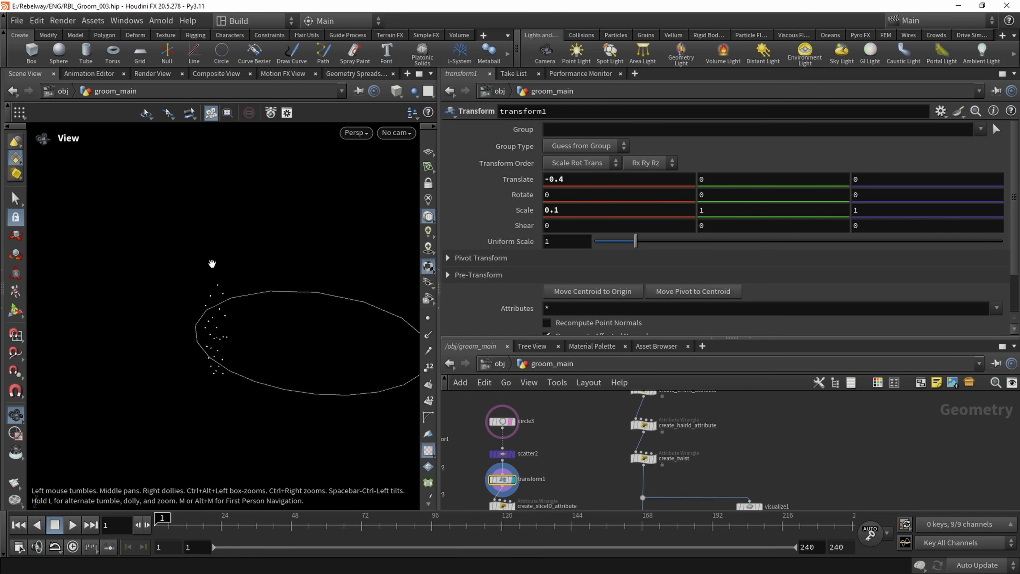
pyautogui.moveTo(258, 323); pyautogui.dragTo(213, 312, button='middle')
pyautogui.moveTo(212, 312); pyautogui.dragTo(206, 344)
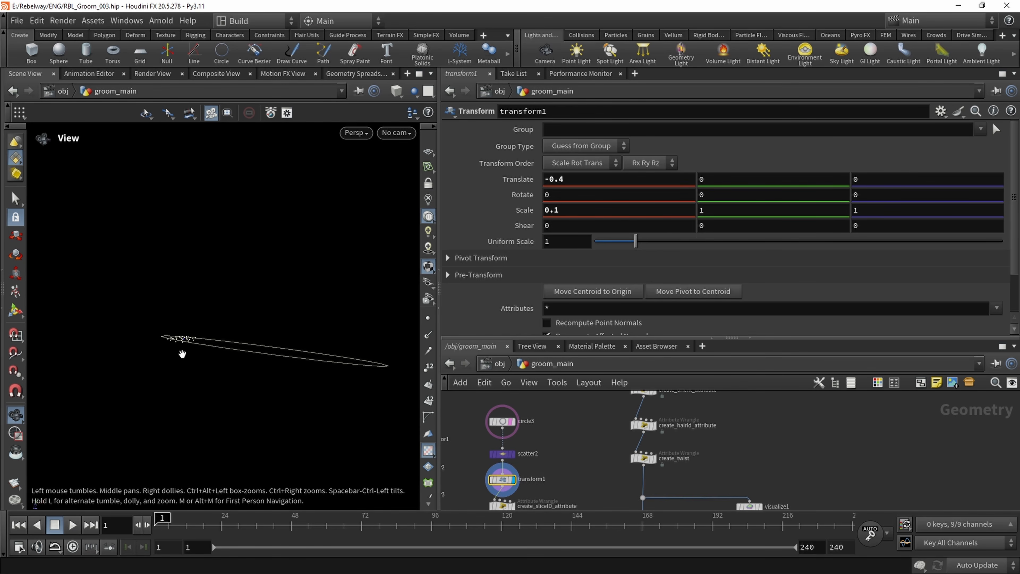
pyautogui.moveTo(188, 350); pyautogui.dragTo(188, 318)
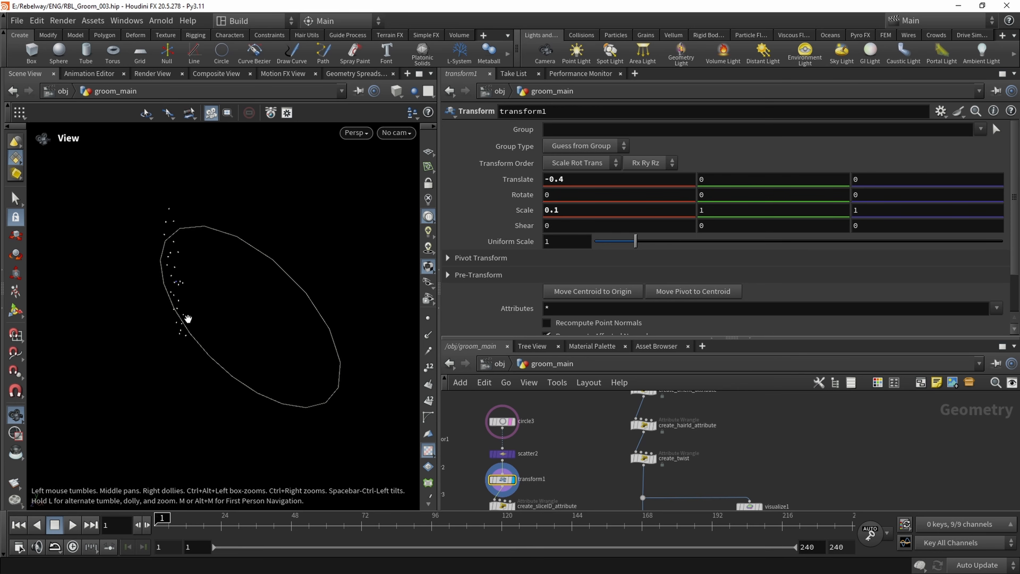
# Set transform1's X rotation to 90 and inspect the rotated points against the circle
pyautogui.moveTo(554, 443); pyautogui.dragTo(557, 416, button='middle')
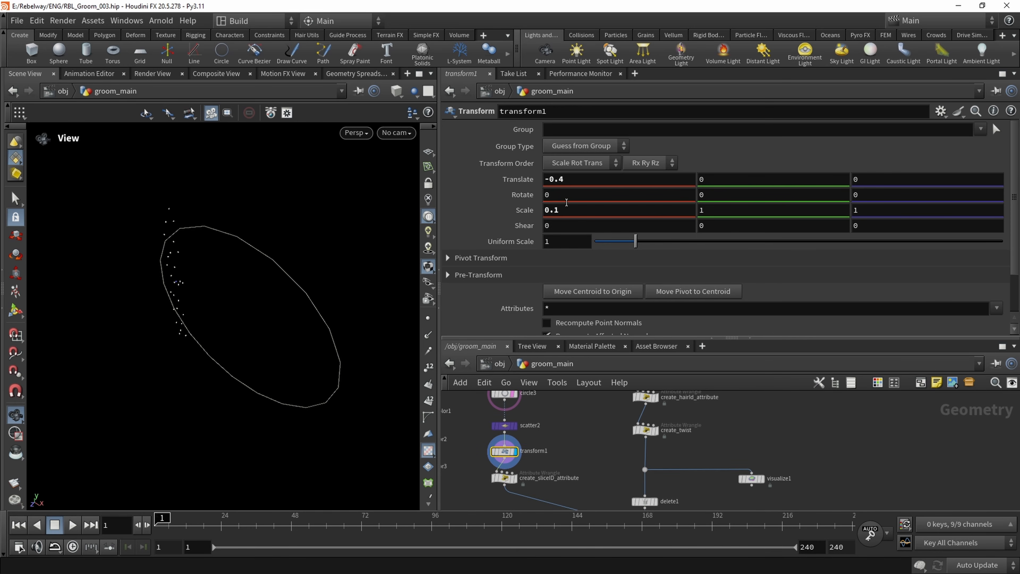
pyautogui.moveTo(569, 196); pyautogui.dragTo(471, 198)
pyautogui.write('90')
pyautogui.press('Return')
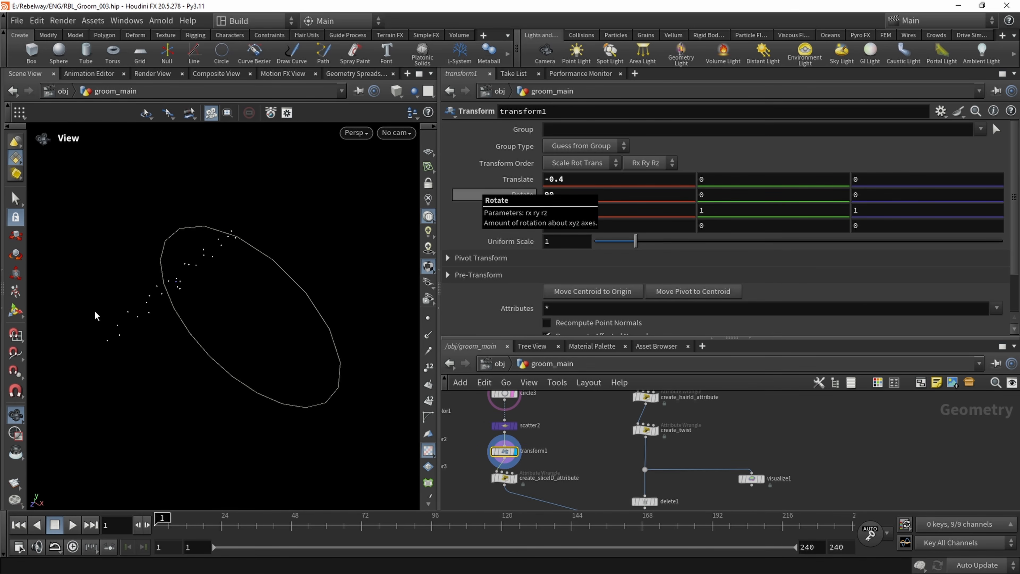
pyautogui.moveTo(180, 328); pyautogui.dragTo(194, 293)
# Display attribrandomize1's coloured strands, frame them and inspect the clump
pyautogui.scroll(-2, 629, 476)
pyautogui.moveTo(612, 499); pyautogui.dragTo(593, 413, button='middle')
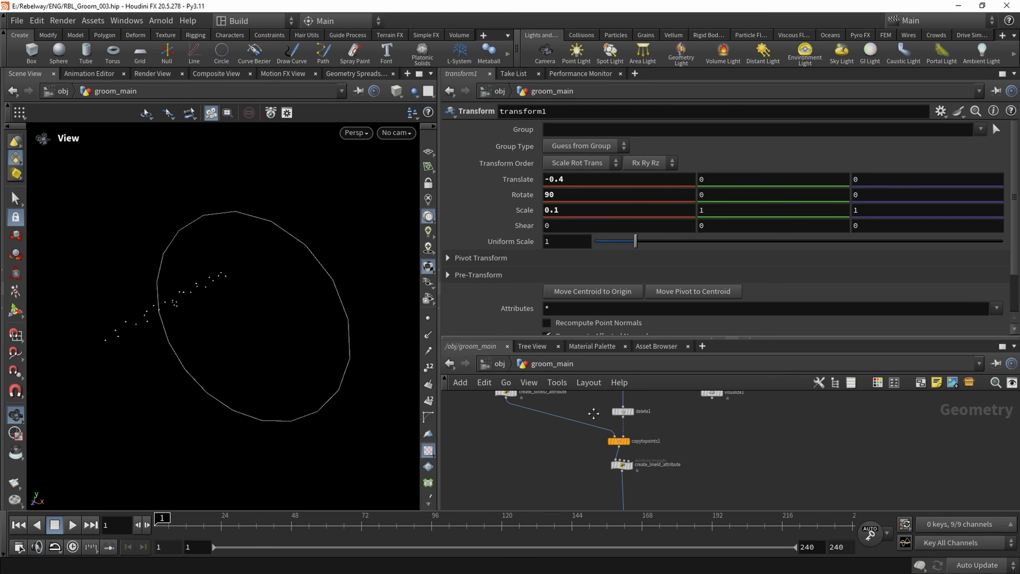
pyautogui.scroll(2, 626, 455)
pyautogui.moveTo(662, 502); pyautogui.dragTo(639, 414, button='middle')
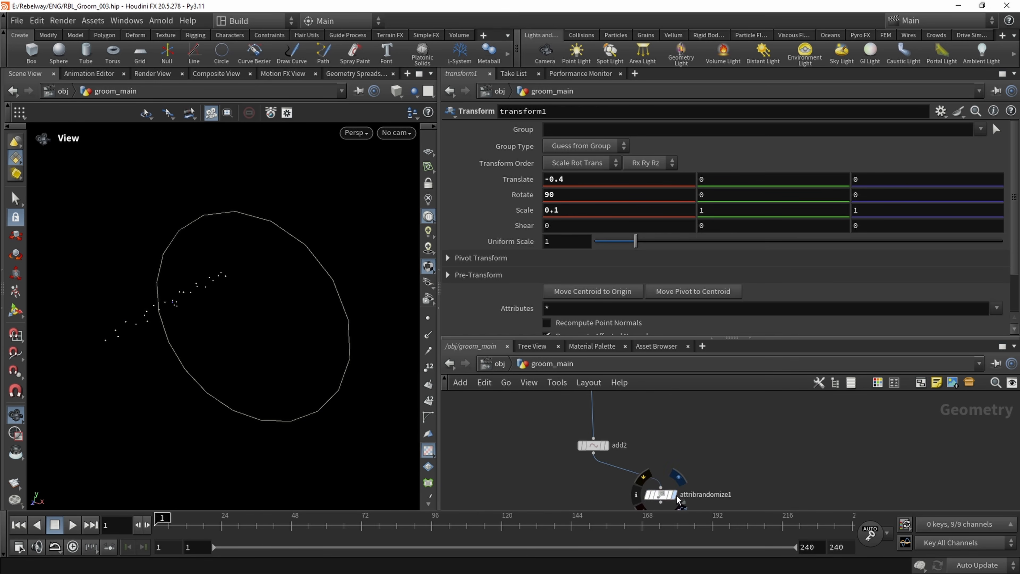
pyautogui.click(678, 500)
pyautogui.press('f')
pyautogui.moveTo(230, 312); pyautogui.dragTo(285, 341)
# Set transform1's X translation to -1 and inspect the offset strands
pyautogui.click(566, 180)
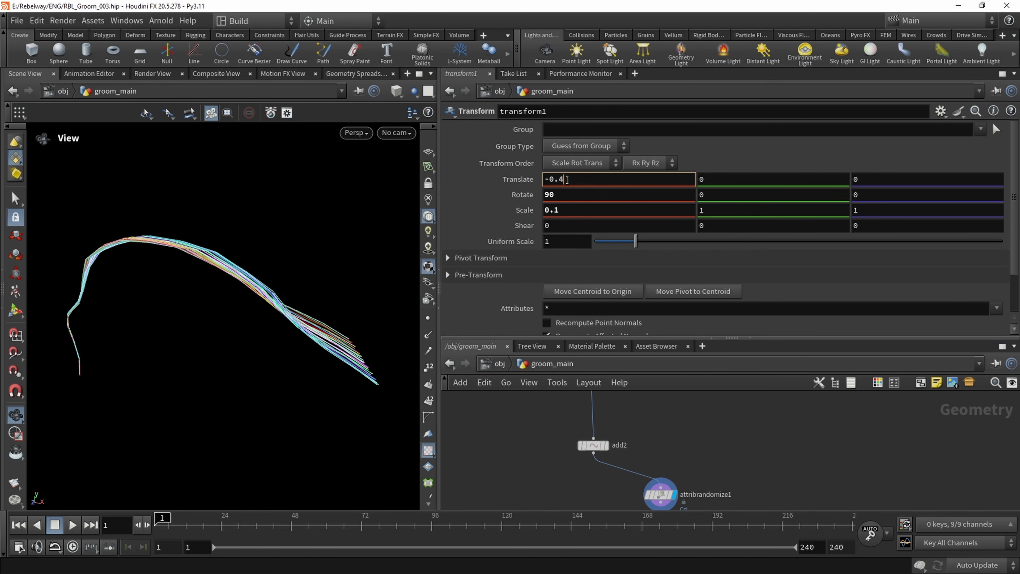
pyautogui.scroll(-3, 566, 180)
pyautogui.scroll(-3, 566, 180)
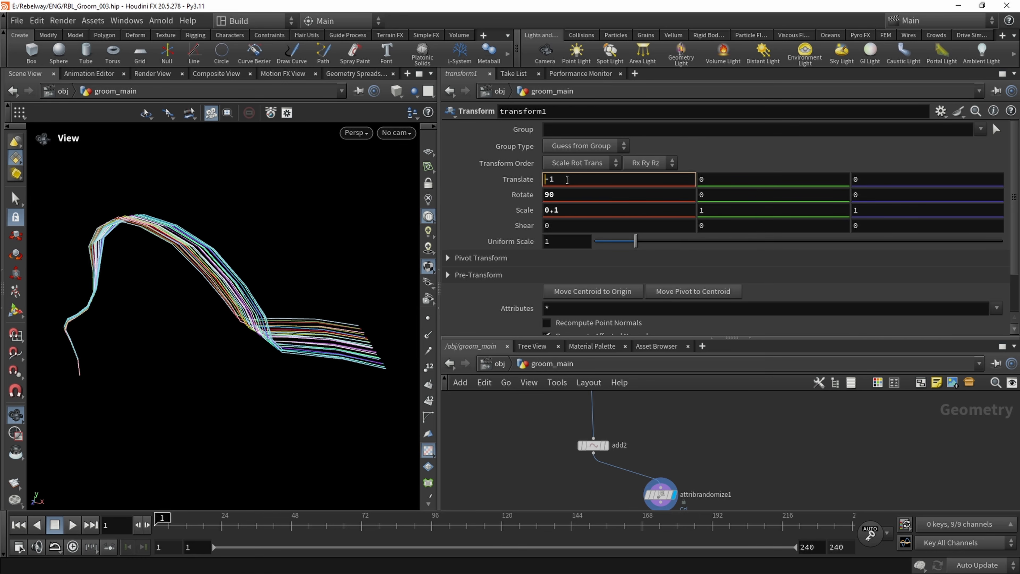
pyautogui.moveTo(180, 261); pyautogui.dragTo(189, 237)
# Set create_twist's Gmult to 4 and inspect the more tightly twisted clump
pyautogui.scroll(-3, 522, 443)
pyautogui.moveTo(518, 455); pyautogui.dragTo(520, 491, button='middle')
pyautogui.scroll(-3, 520, 491)
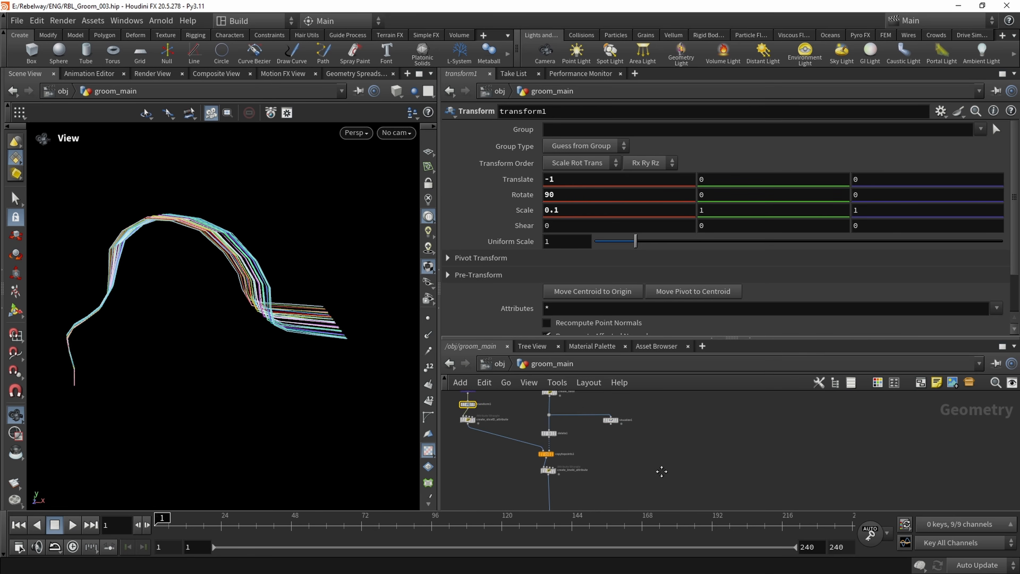
pyautogui.scroll(4, 572, 431)
pyautogui.moveTo(575, 442); pyautogui.dragTo(602, 504, button='middle')
pyautogui.click(563, 434)
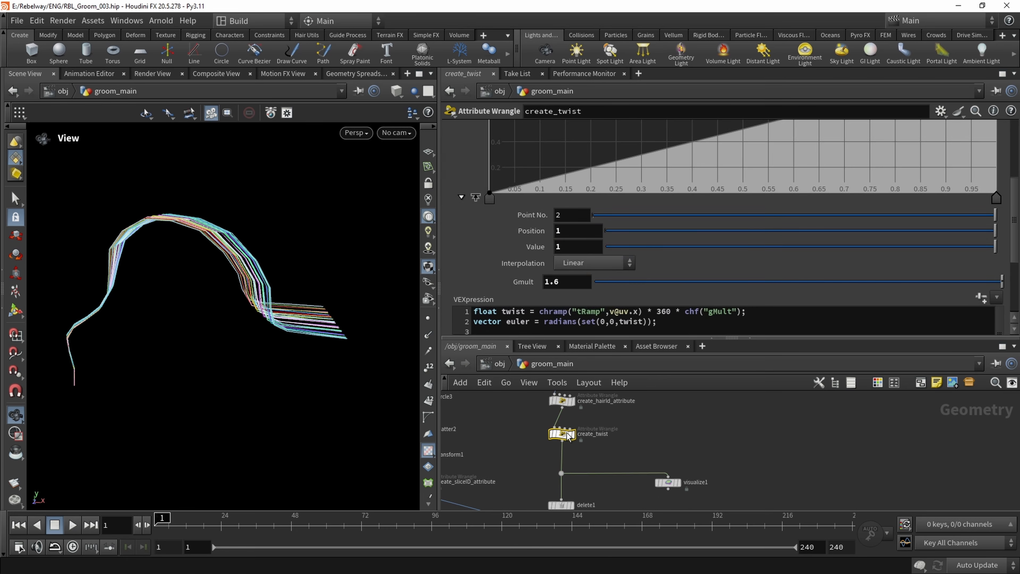
pyautogui.doubleClick(568, 281)
pyautogui.write('4')
pyautogui.moveTo(660, 438); pyautogui.dragTo(668, 440, button='middle')
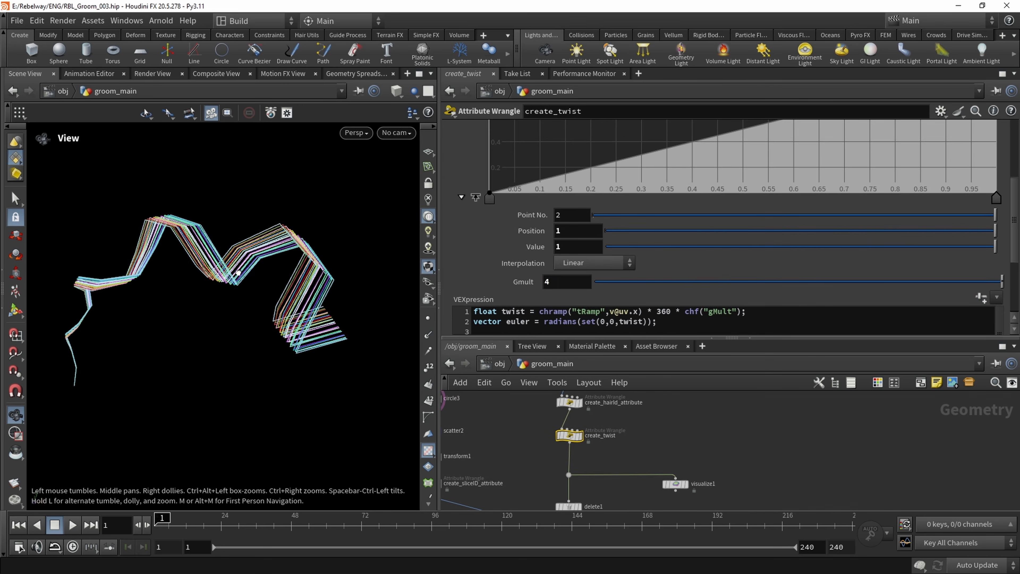
pyautogui.moveTo(172, 281); pyautogui.dragTo(284, 338)
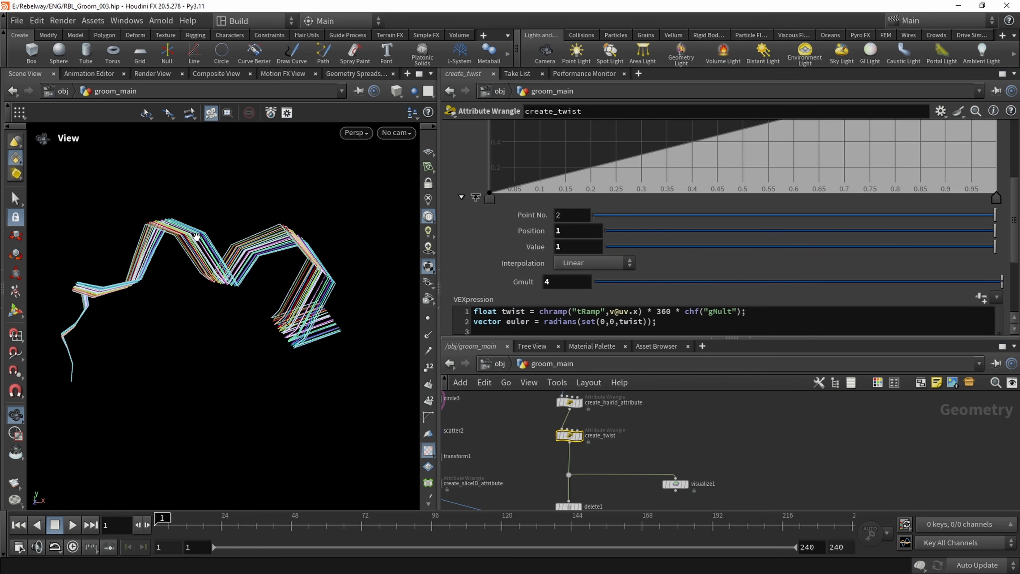
# Reduce resample1's maximum segment length to 0.052 to smooth the twisted strands
pyautogui.moveTo(520, 419); pyautogui.dragTo(523, 461, button='middle')
pyautogui.scroll(-3, 518, 453)
pyautogui.scroll(3, 517, 422)
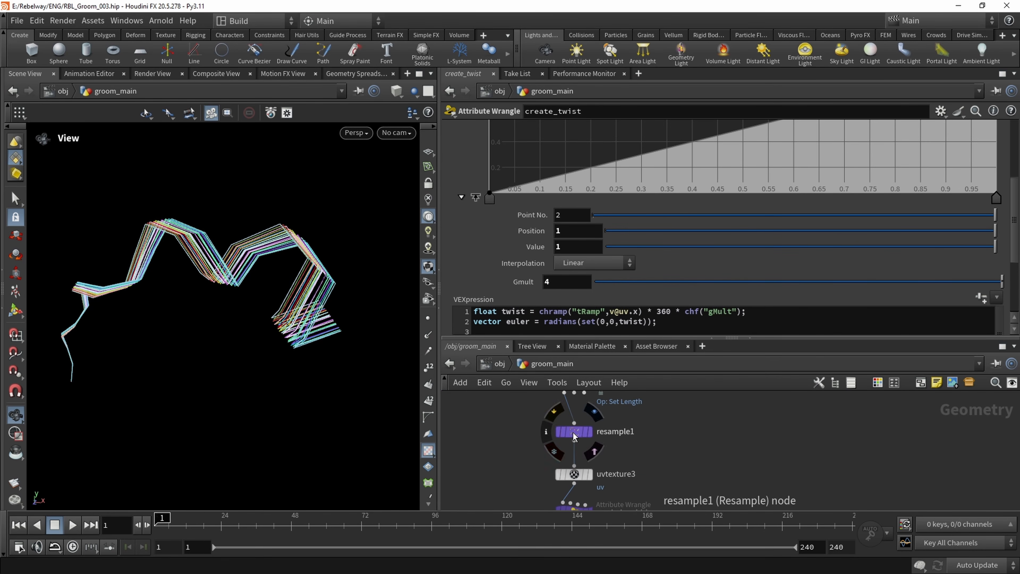
pyautogui.click(573, 432)
pyautogui.moveTo(614, 240); pyautogui.dragTo(599, 240)
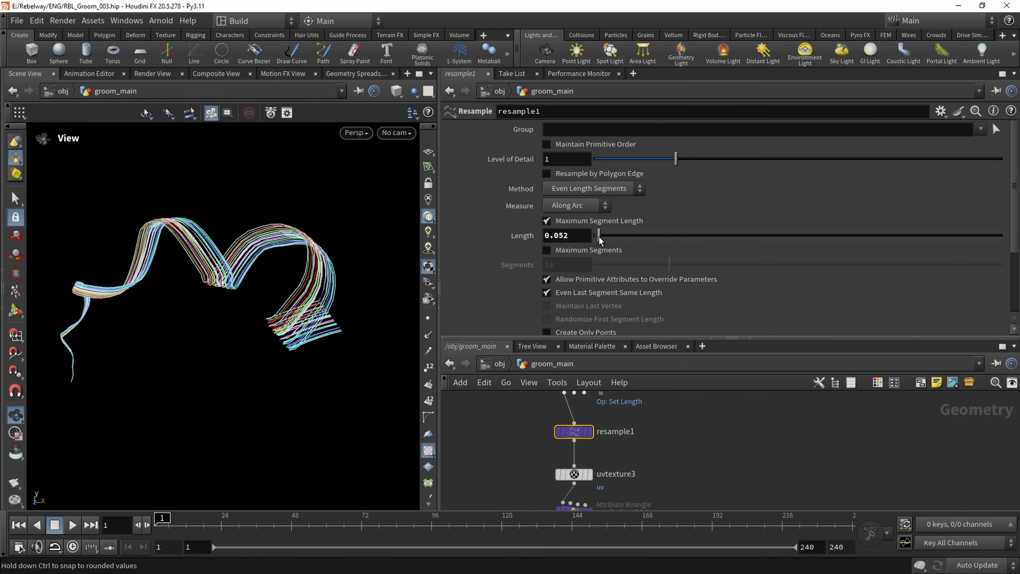
# Bypass delete1 to show all the clumps and inspect the full groom from several angles
pyautogui.moveTo(305, 273); pyautogui.dragTo(319, 201)
pyautogui.scroll(-4, 499, 452)
pyautogui.moveTo(504, 498); pyautogui.dragTo(534, 431, button='middle')
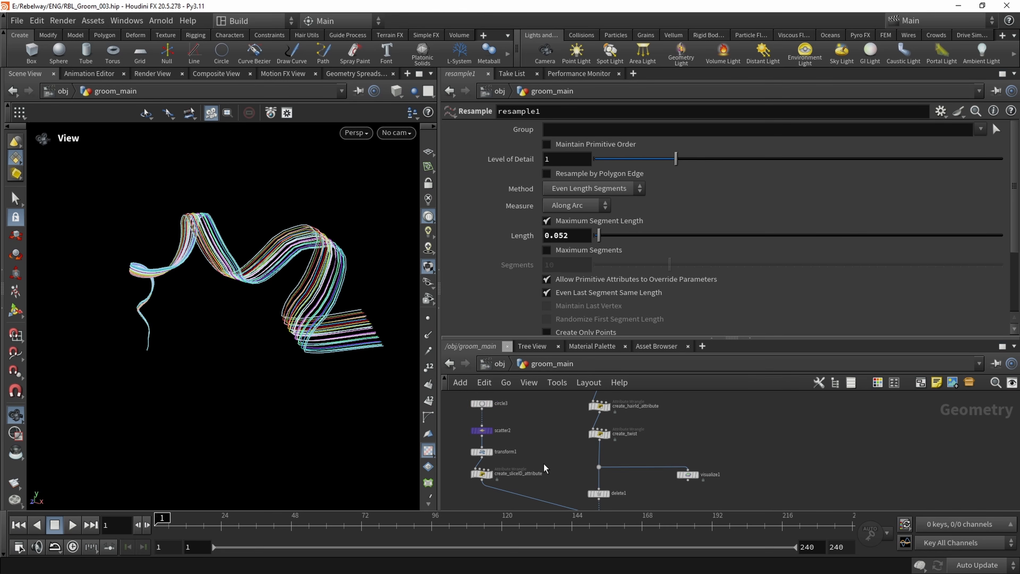
pyautogui.moveTo(554, 468); pyautogui.dragTo(549, 435, button='middle')
pyautogui.scroll(-1, 548, 436)
pyautogui.moveTo(542, 498); pyautogui.dragTo(538, 446, button='middle')
pyautogui.moveTo(534, 500); pyautogui.dragTo(523, 448, button='middle')
pyautogui.moveTo(593, 439); pyautogui.dragTo(586, 496, button='middle')
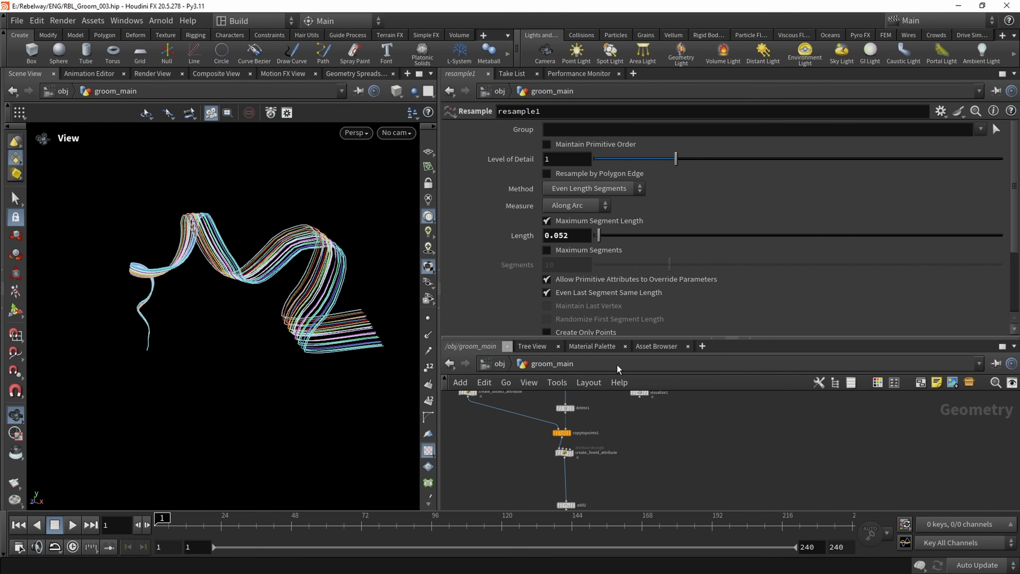
pyautogui.moveTo(737, 340); pyautogui.dragTo(737, 286)
pyautogui.scroll(3, 570, 382)
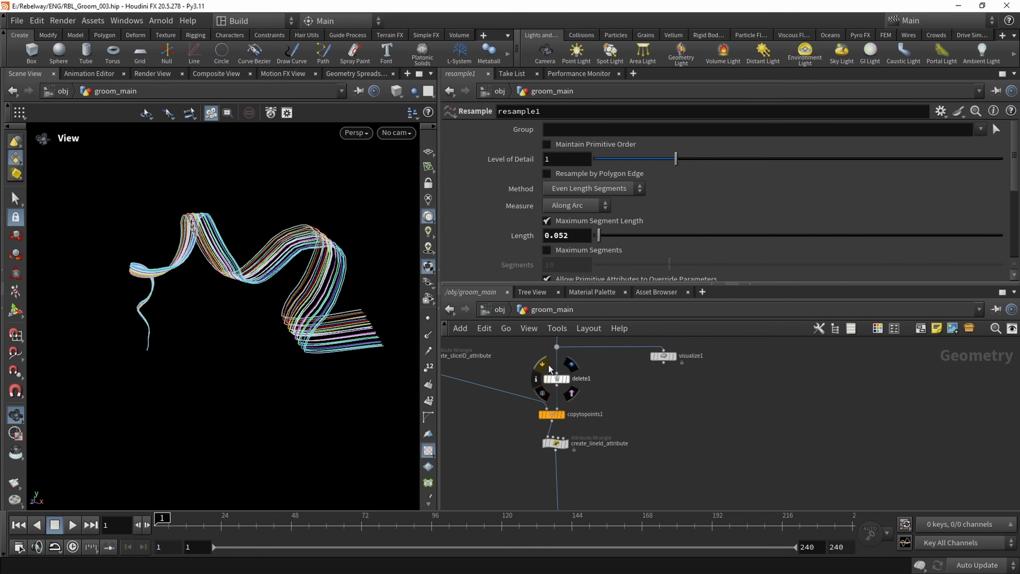
pyautogui.click(546, 378)
pyautogui.scroll(-10, 320, 274)
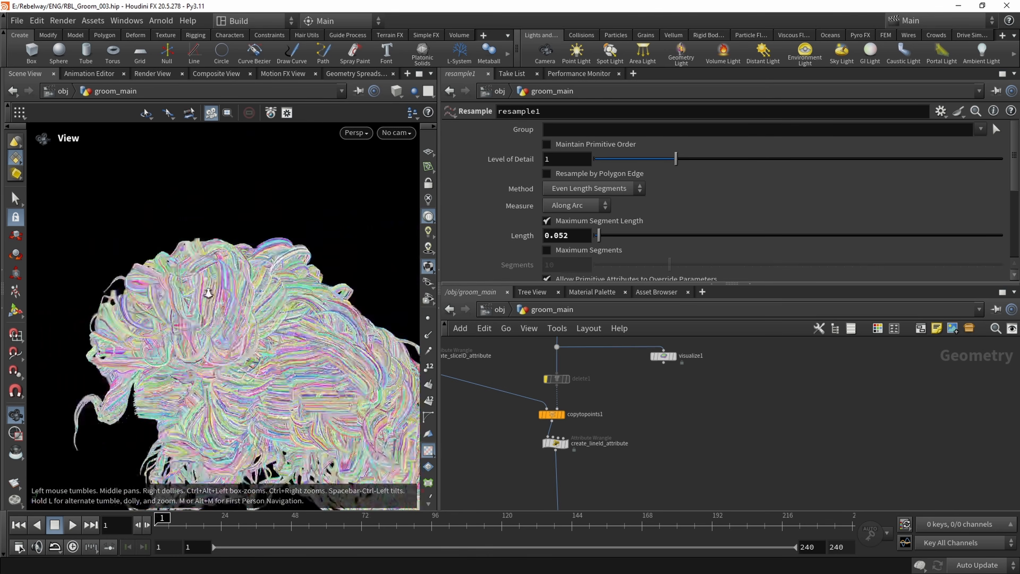
pyautogui.scroll(10, 323, 307)
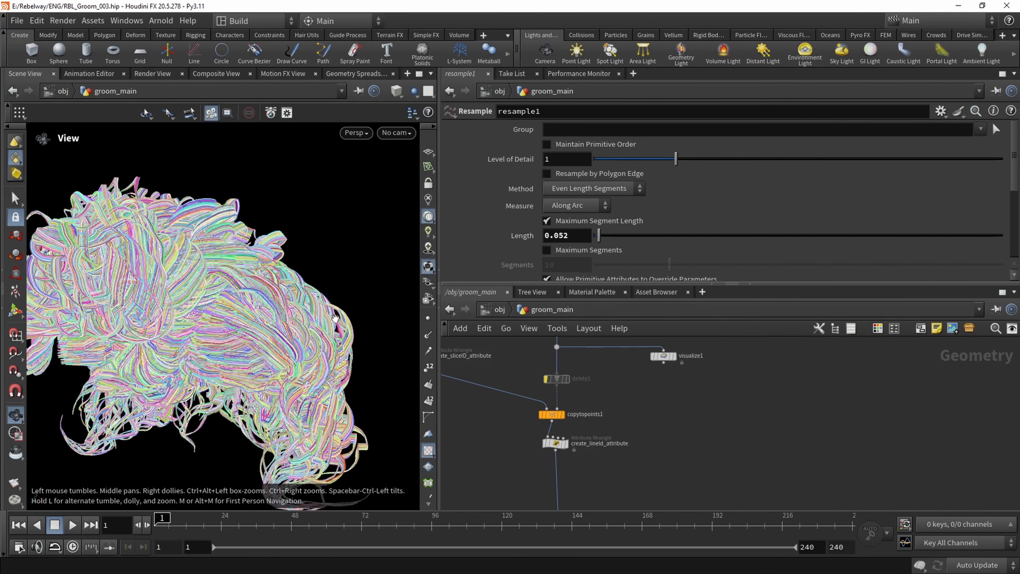
pyautogui.moveTo(316, 326); pyautogui.dragTo(201, 248)
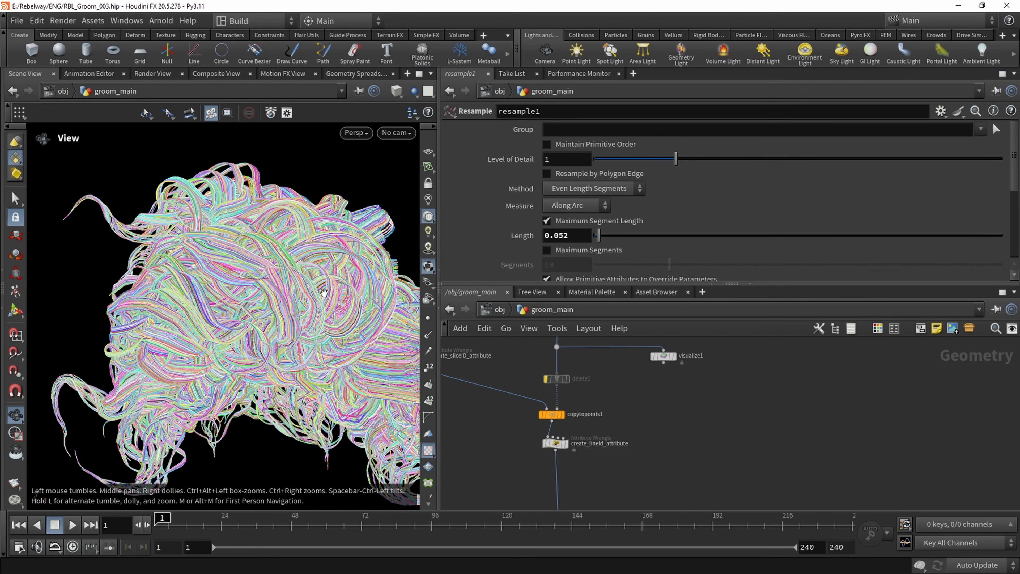
# Set create_twist's Gmult to 8 and inspect the tighter twist across the full groom
pyautogui.moveTo(602, 390); pyautogui.dragTo(599, 417, button='middle')
pyautogui.scroll(-2, 598, 414)
pyautogui.moveTo(603, 366); pyautogui.dragTo(587, 417, button='middle')
pyautogui.click(549, 401)
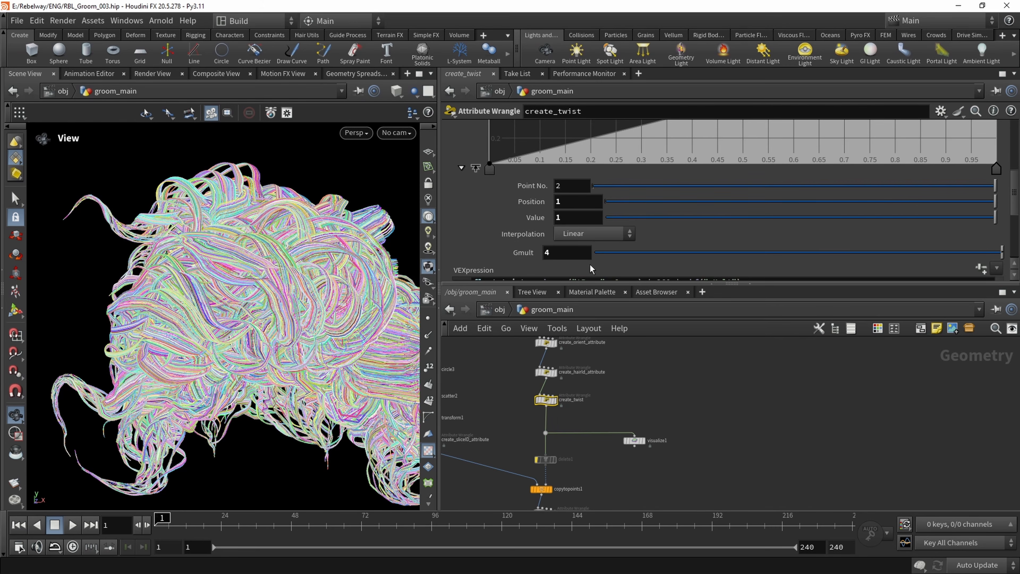
pyautogui.write('8')
pyautogui.press('Return')
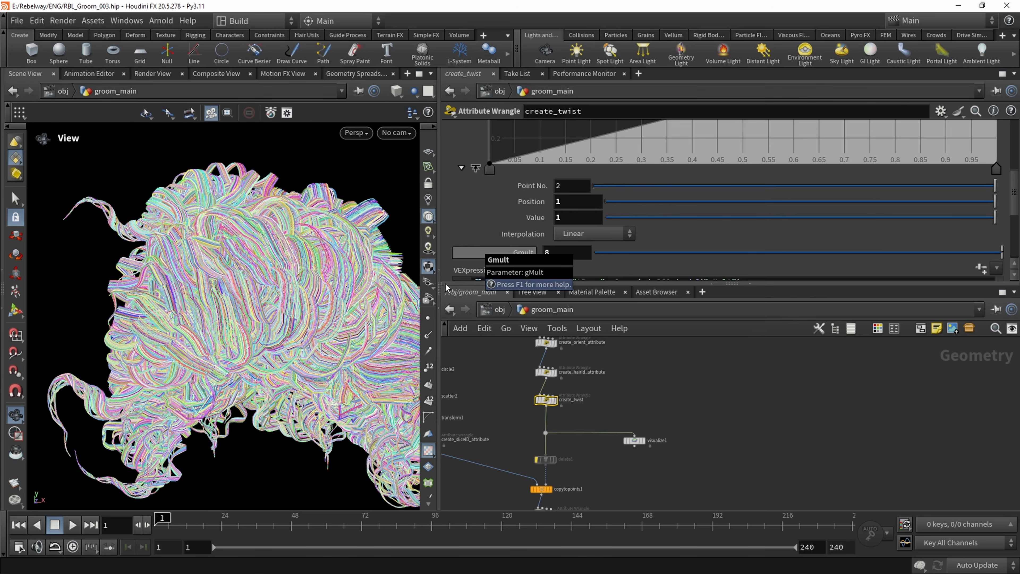
pyautogui.moveTo(267, 309); pyautogui.dragTo(231, 249)
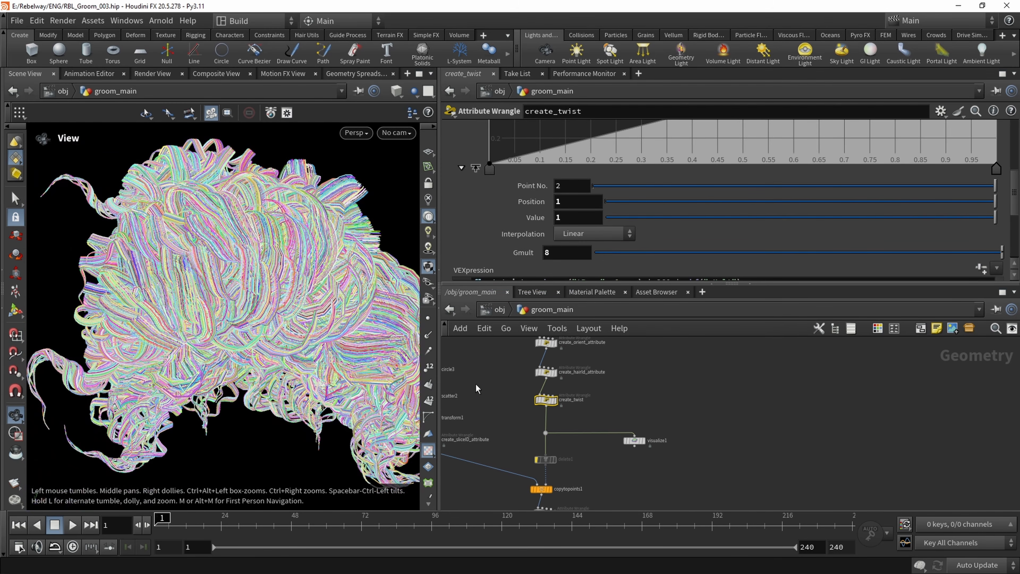
# Set transform1's X translation to -.5 and inspect the groom from several angles
pyautogui.moveTo(484, 399); pyautogui.dragTo(545, 400, button='middle')
pyautogui.click(493, 418)
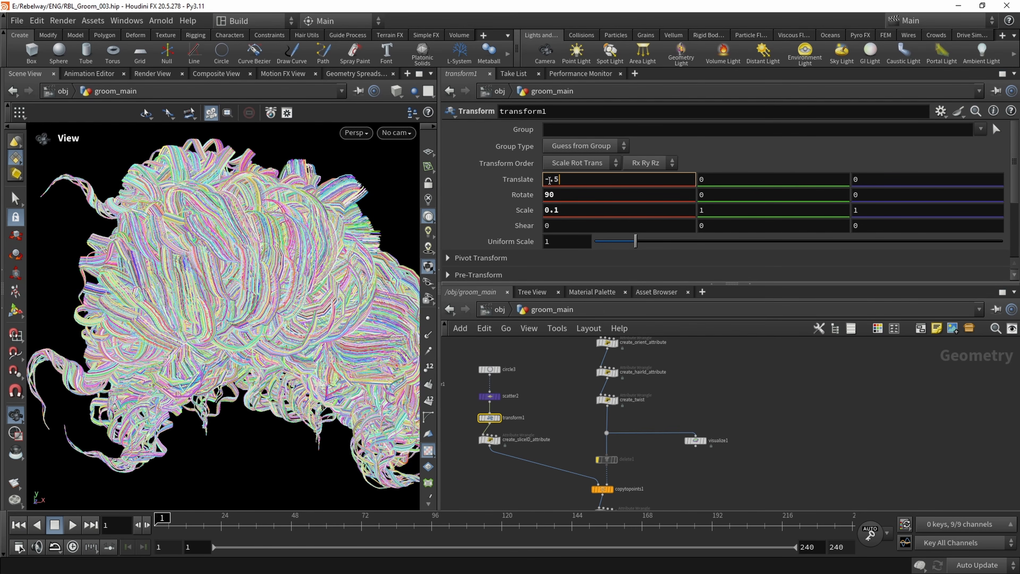
pyautogui.moveTo(571, 388); pyautogui.dragTo(574, 392, button='middle')
pyautogui.moveTo(376, 311); pyautogui.dragTo(264, 246)
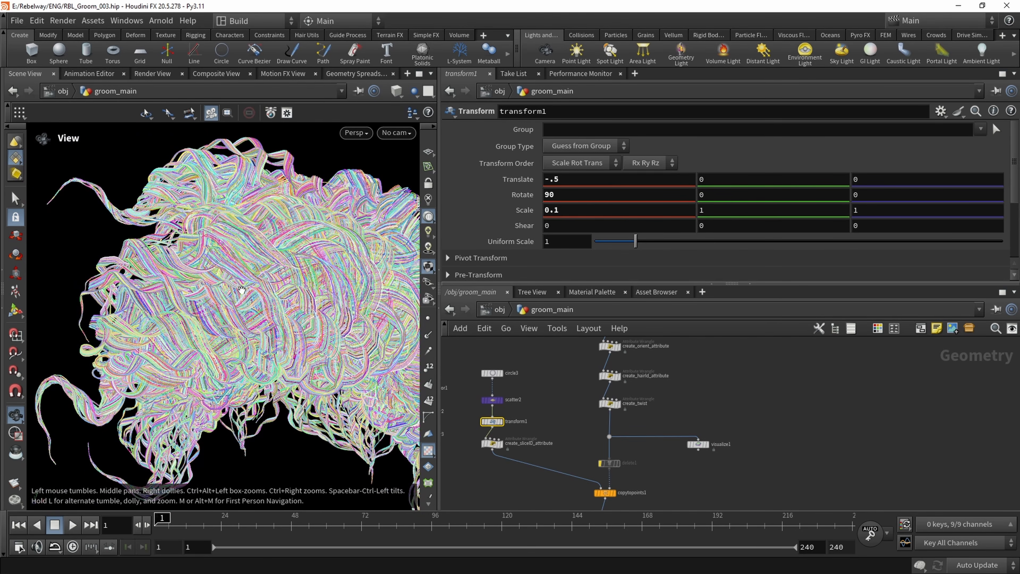
pyautogui.scroll(-3, 250, 285)
pyautogui.moveTo(299, 308); pyautogui.dragTo(235, 281)
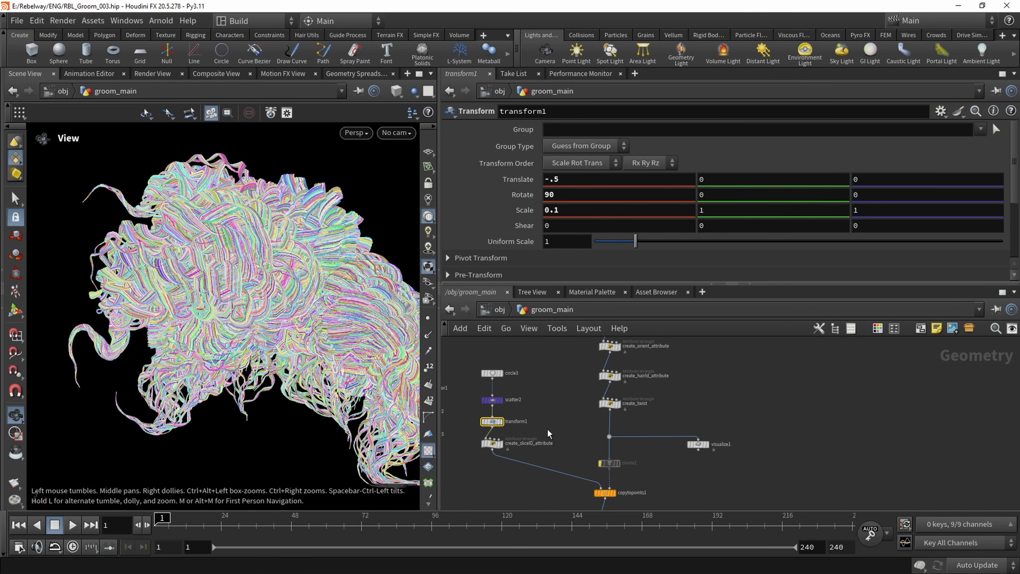
# Bypass transform1 and re-enable it to compare the full groom with and without its point transform
pyautogui.moveTo(548, 433); pyautogui.dragTo(544, 414, button='middle')
pyautogui.scroll(2, 497, 397)
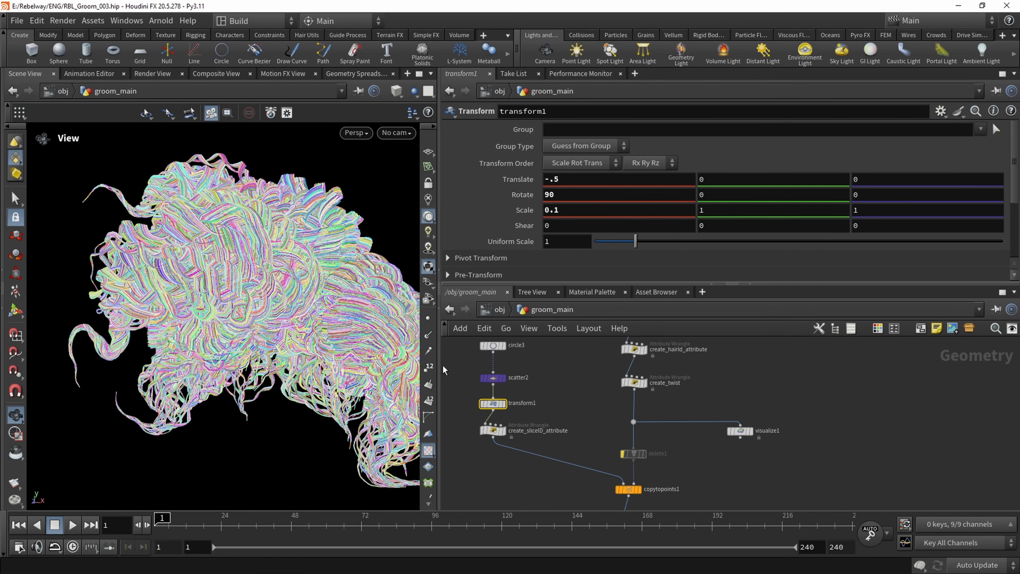
pyautogui.click(480, 390)
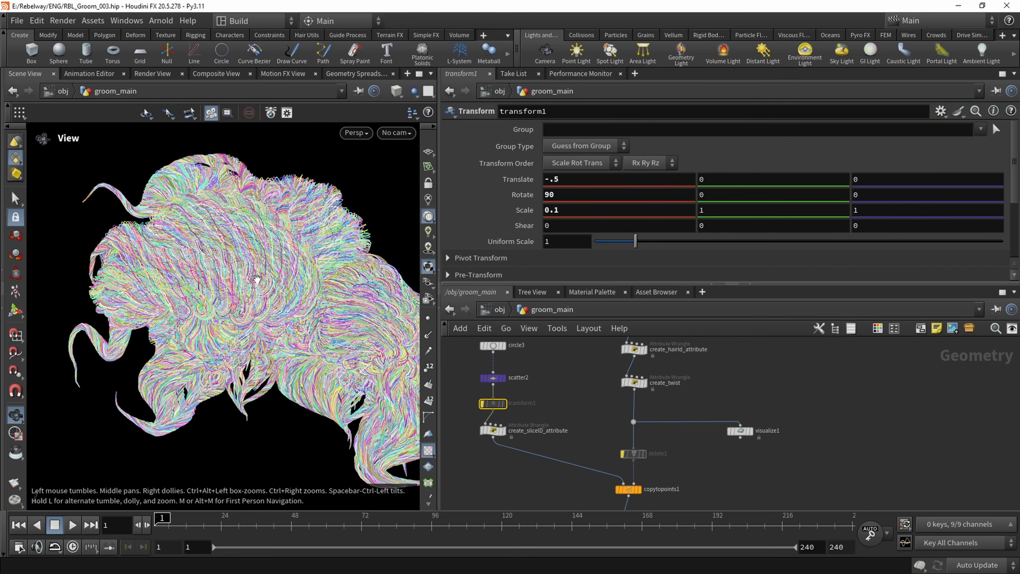
pyautogui.moveTo(263, 281); pyautogui.dragTo(202, 280)
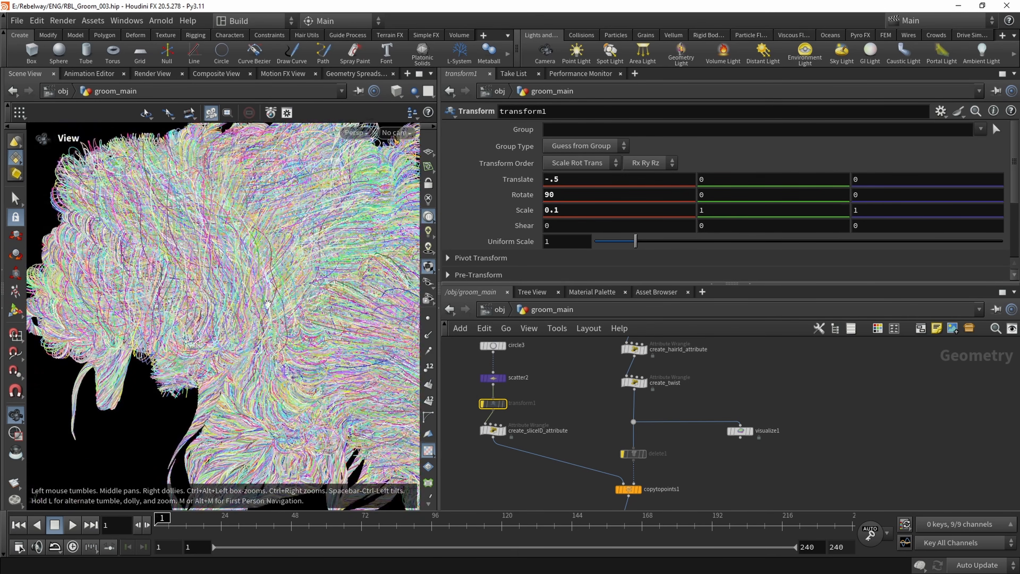
pyautogui.moveTo(286, 311); pyautogui.dragTo(254, 305)
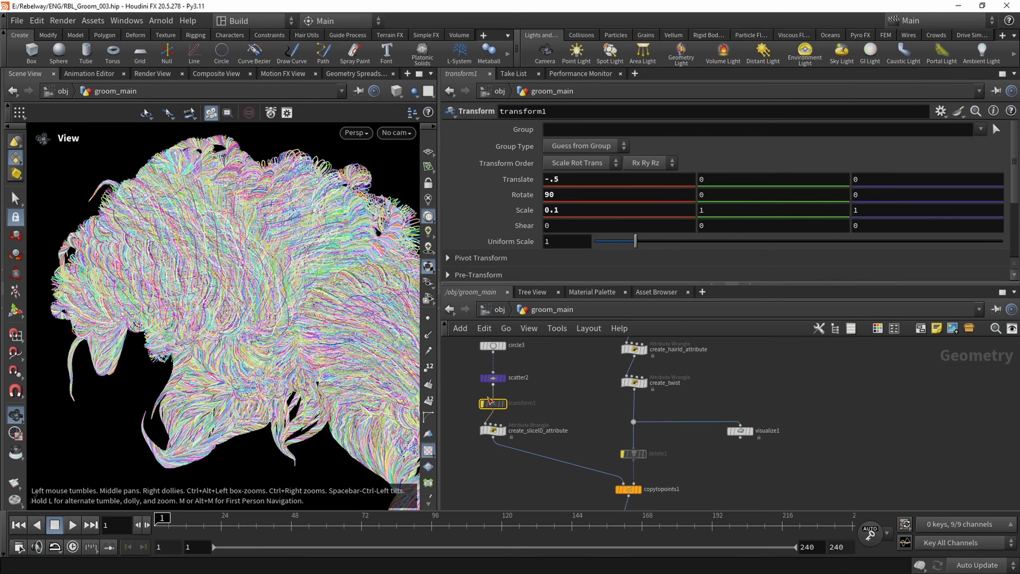
pyautogui.click(479, 389)
pyautogui.moveTo(186, 222); pyautogui.dragTo(232, 207)
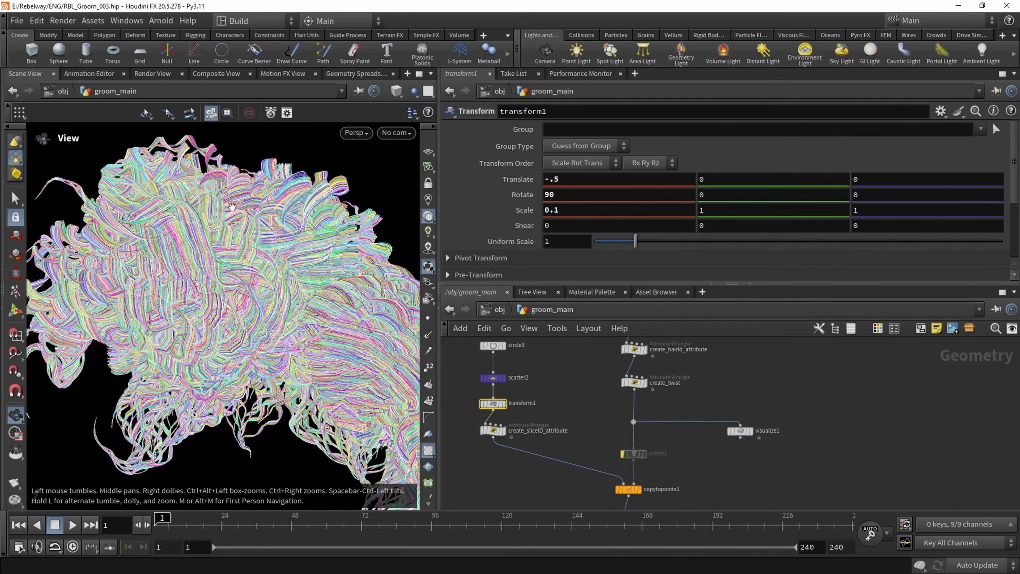
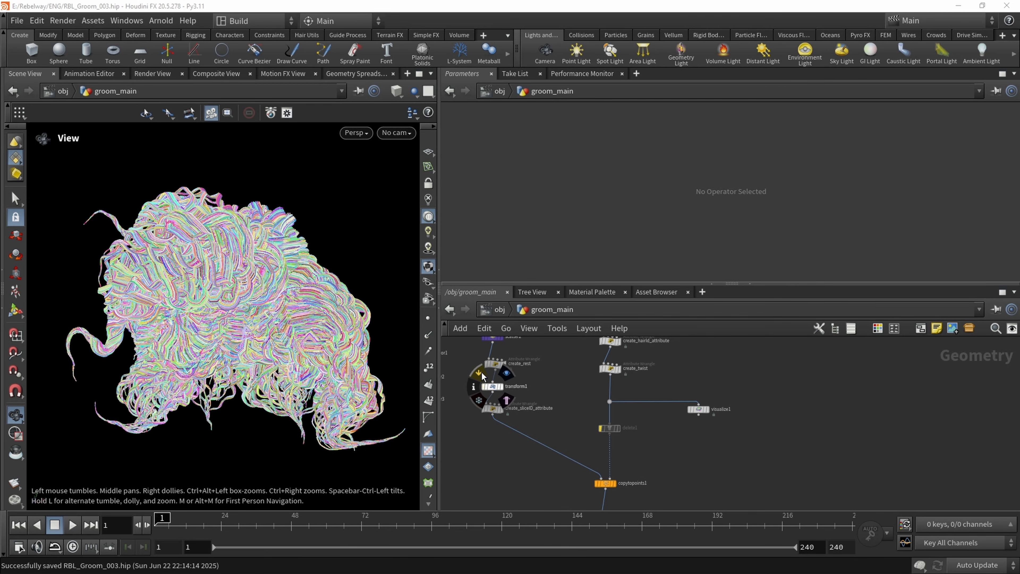
# Compare the groom with transform1 bypassed, and move transform1 below create_sliceID_attribute in the node chain
pyautogui.click(484, 386)
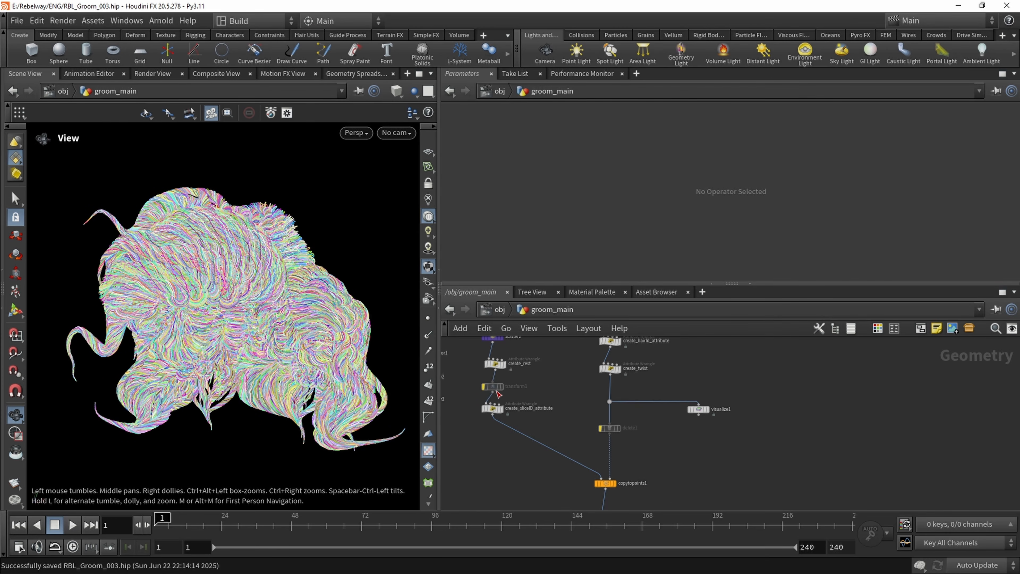
pyautogui.click(482, 377)
pyautogui.scroll(5, 501, 379)
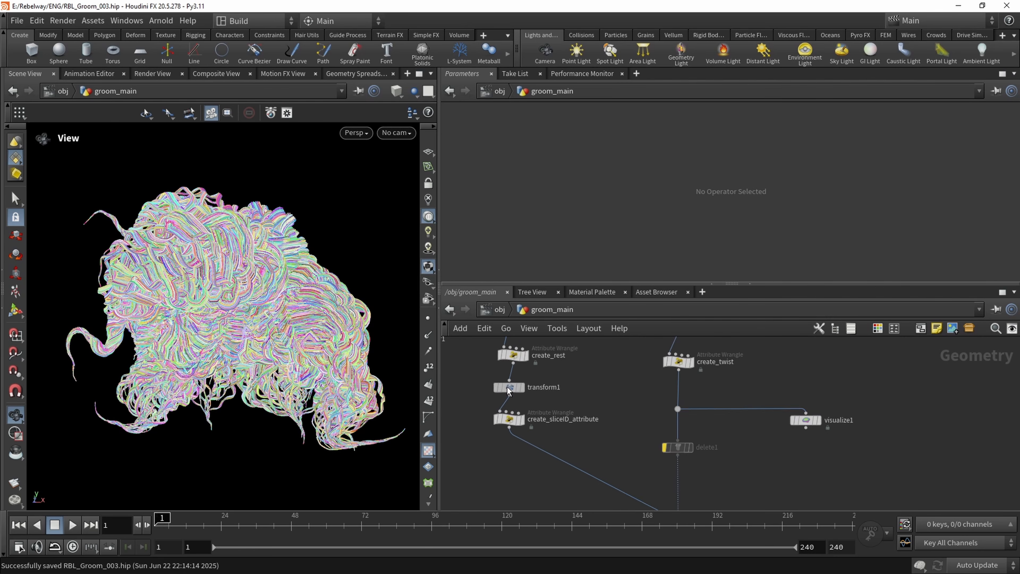
pyautogui.scroll(2, 503, 379)
pyautogui.moveTo(500, 426); pyautogui.dragTo(520, 357)
pyautogui.moveTo(548, 388); pyautogui.dragTo(593, 427)
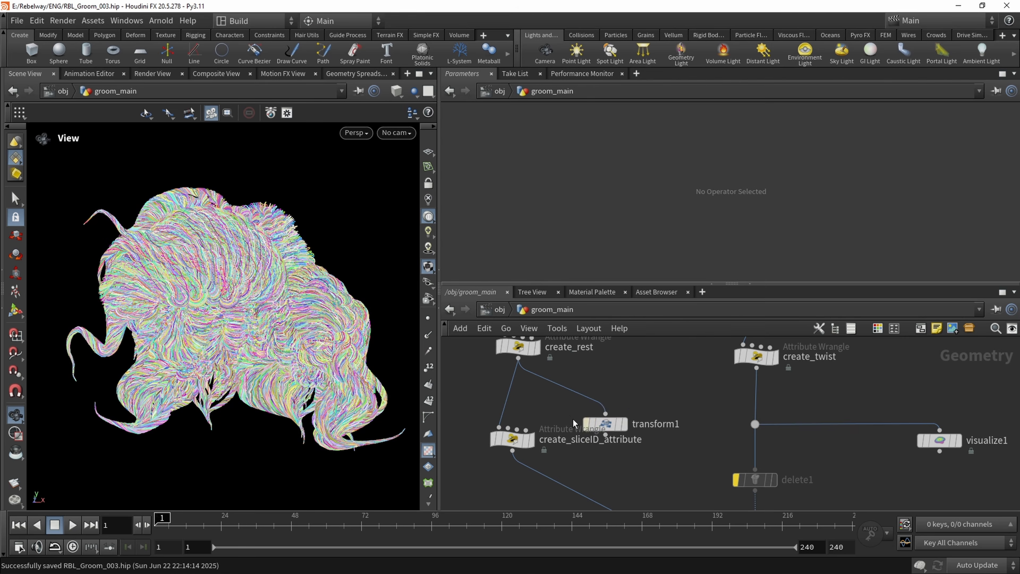
pyautogui.moveTo(594, 427); pyautogui.dragTo(585, 396, button='middle')
pyautogui.moveTo(585, 396); pyautogui.dragTo(498, 456)
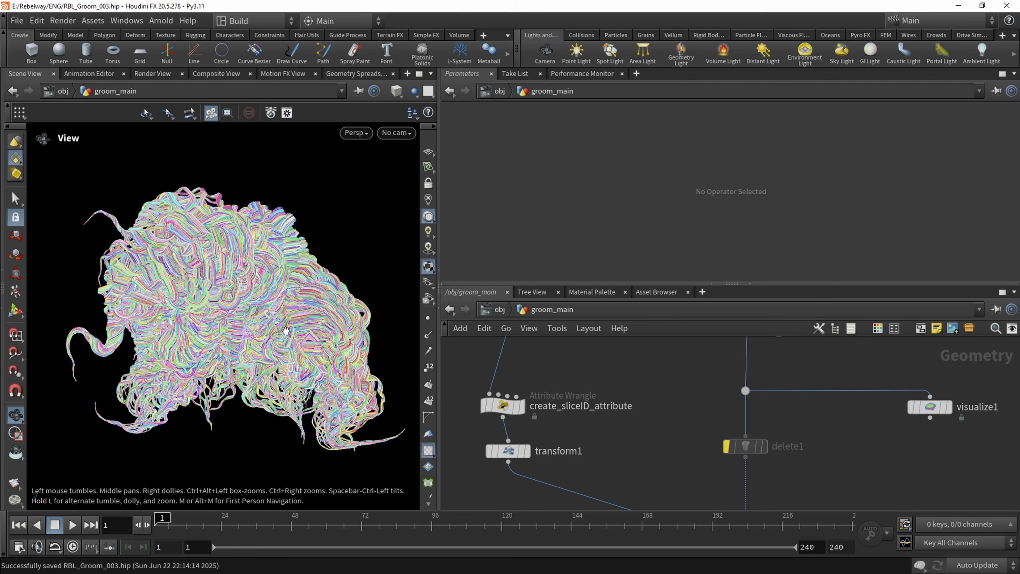
# Duplicate the copytopoints1 node and place the copy beside the original
pyautogui.scroll(-4, 646, 435)
pyautogui.moveTo(648, 437); pyautogui.dragTo(630, 406, button='middle')
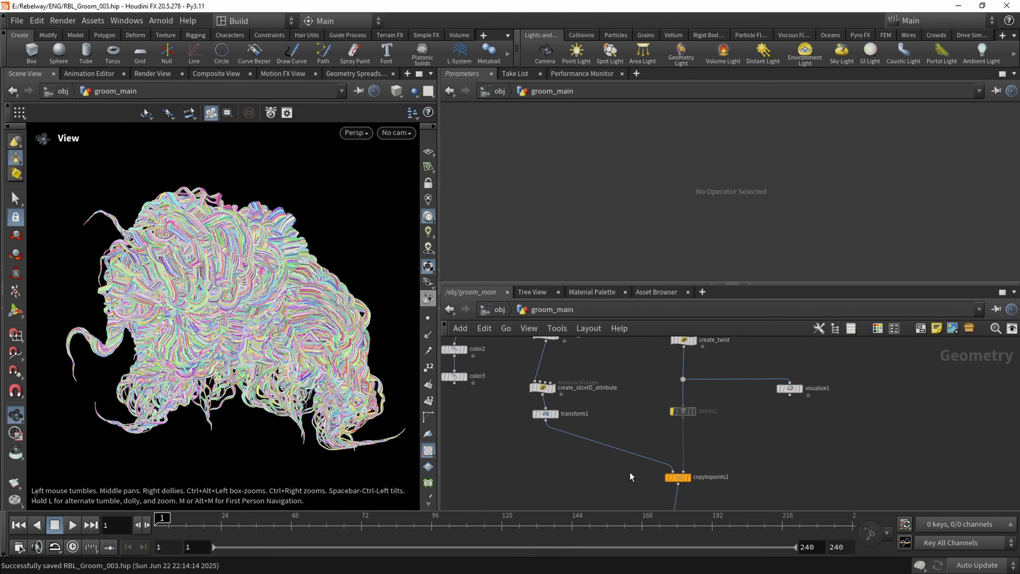
pyautogui.moveTo(630, 475); pyautogui.dragTo(622, 444, button='middle')
pyautogui.moveTo(606, 459); pyautogui.dragTo(704, 437)
pyautogui.moveTo(604, 452); pyautogui.dragTo(576, 439, button='middle')
pyautogui.moveTo(581, 446); pyautogui.dragTo(623, 427)
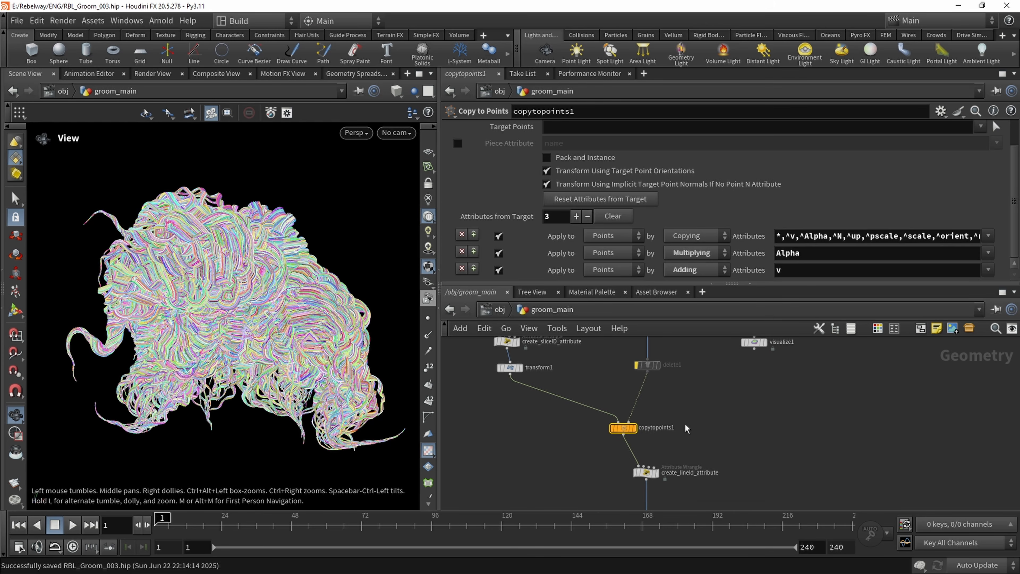
pyautogui.hotkey('ctrl', 'c')
pyautogui.hotkey('ctrl', 'v')
pyautogui.scroll(1, 710, 437)
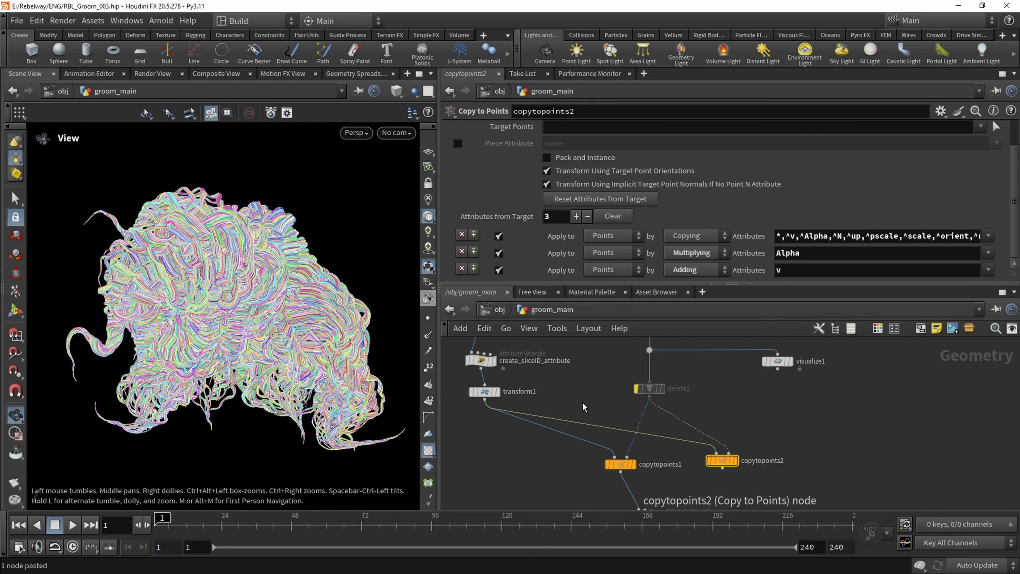
# Feed the duplicated Copy to Points node's first input from create_sliceID_attribute instead of transform1, and display it
pyautogui.click(715, 454)
pyautogui.click(481, 367)
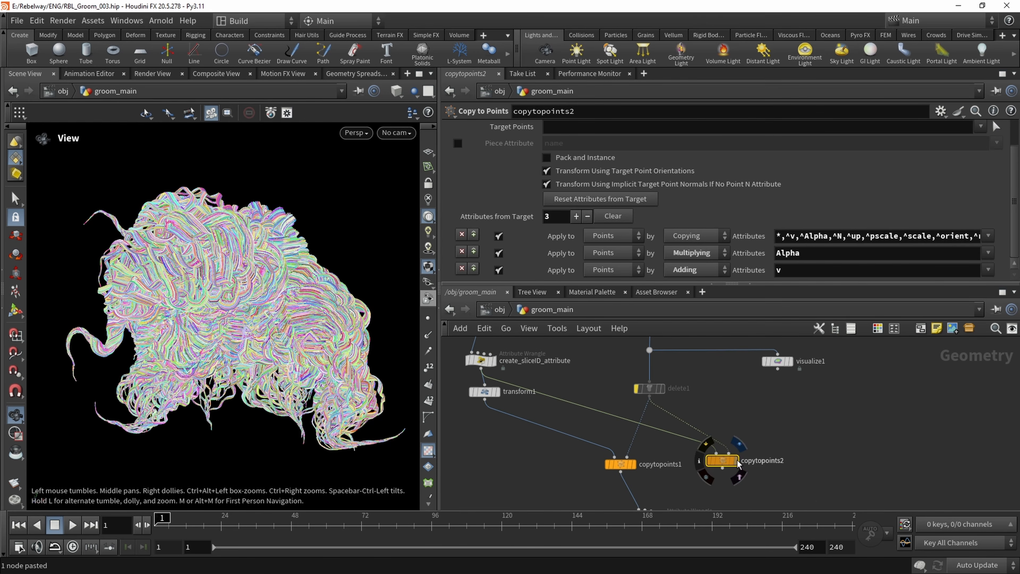
pyautogui.click(734, 460)
# Duplicate the create_lineId_attribute wrangle, connect it under the duplicated Copy to Points node, and display it
pyautogui.moveTo(669, 481); pyautogui.dragTo(601, 392, button='middle')
pyautogui.moveTo(507, 406); pyautogui.dragTo(628, 459)
pyautogui.hotkey('ctrl', 'c')
pyautogui.moveTo(585, 429); pyautogui.dragTo(552, 426)
pyautogui.hotkey('ctrl', 'v')
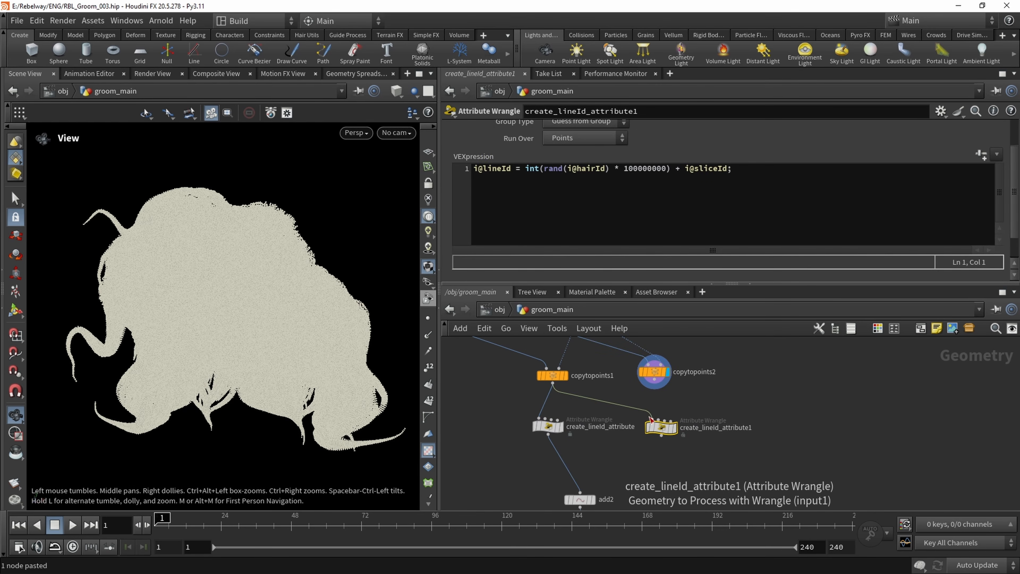
pyautogui.moveTo(653, 420); pyautogui.dragTo(654, 388)
pyautogui.moveTo(622, 398); pyautogui.dragTo(623, 424, button='middle')
pyautogui.moveTo(479, 339); pyautogui.dragTo(521, 352, button='middle')
pyautogui.click(699, 437)
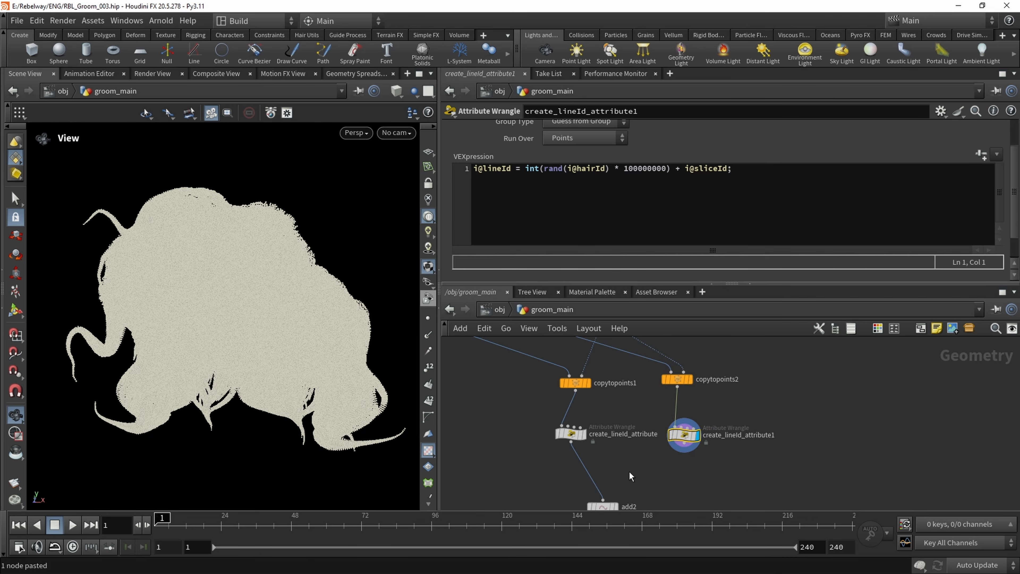
# Duplicate the add2 node, connect it under the duplicated line ID wrangle, and display it
pyautogui.moveTo(560, 492); pyautogui.dragTo(540, 432, button='middle')
pyautogui.moveTo(582, 446); pyautogui.dragTo(557, 434)
pyautogui.hotkey('ctrl', 'c')
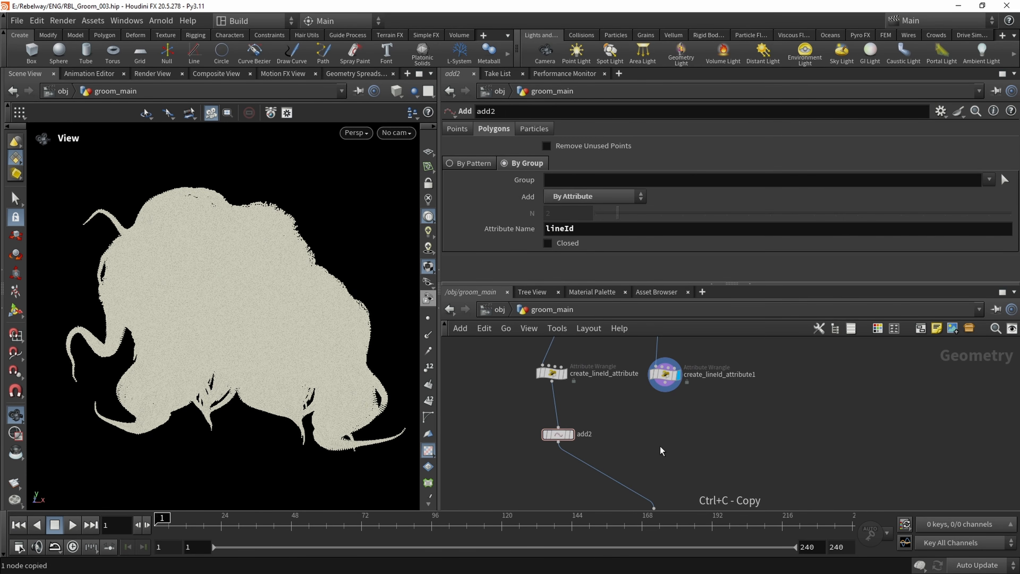
pyautogui.hotkey('ctrl', 'v')
pyautogui.moveTo(659, 436); pyautogui.dragTo(666, 388)
pyautogui.click(673, 443)
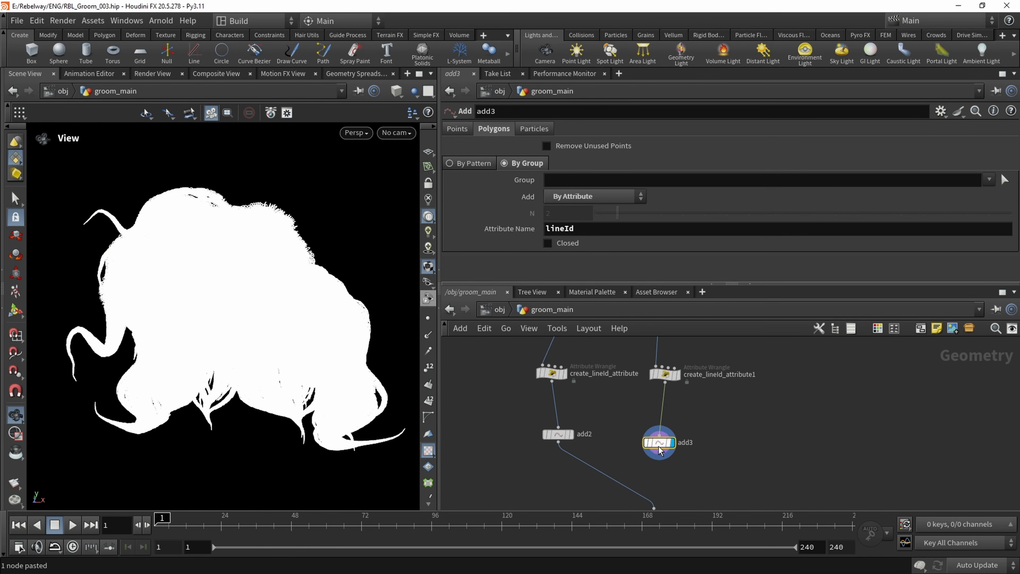
# Connect attribrandomize1 to the duplicated Add node and display it to inspect the untransformed strands
pyautogui.moveTo(665, 459); pyautogui.dragTo(655, 413, button='middle')
pyautogui.moveTo(650, 406); pyautogui.dragTo(644, 463)
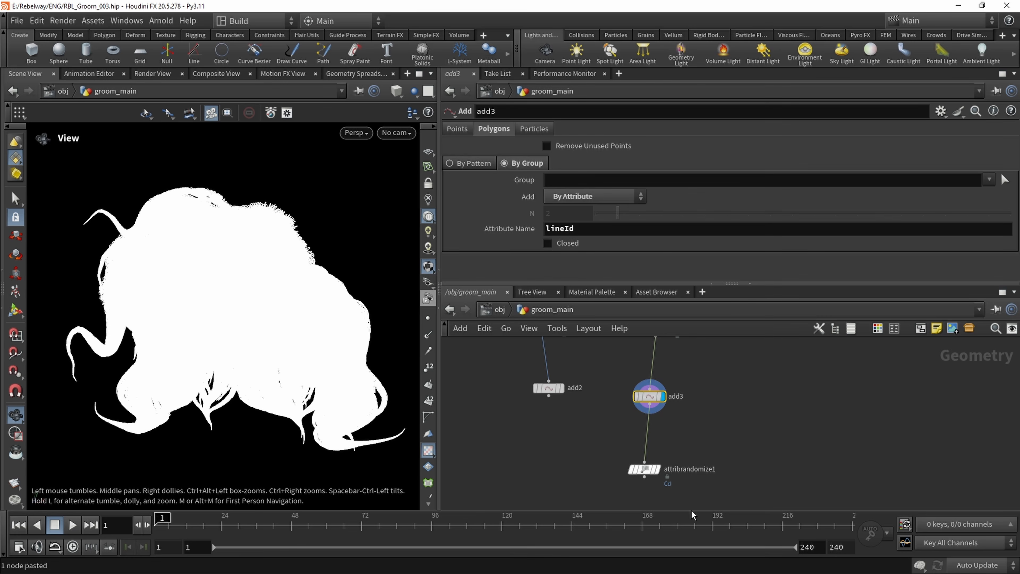
pyautogui.click(659, 470)
pyautogui.moveTo(214, 282); pyautogui.dragTo(236, 288)
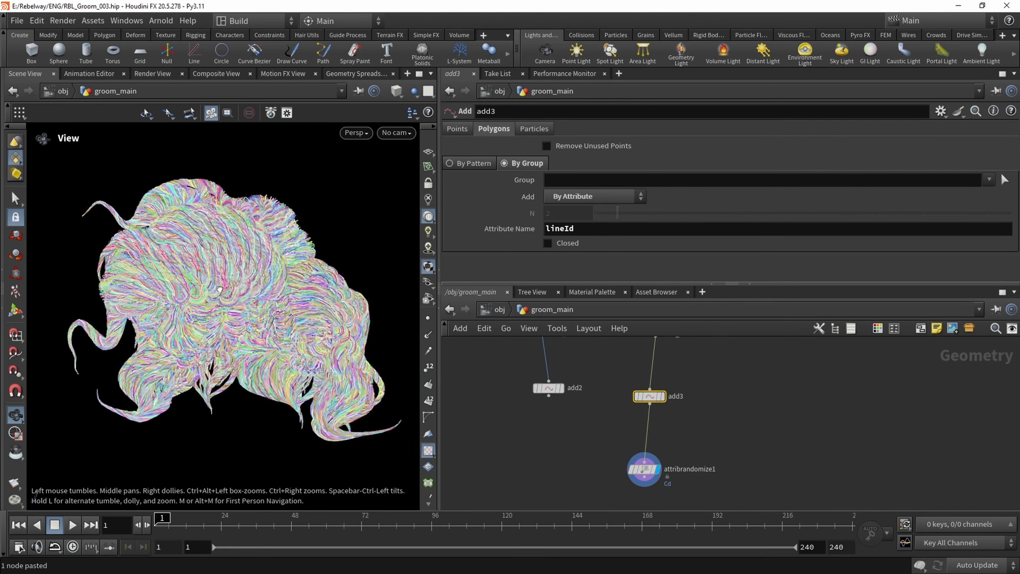
pyautogui.moveTo(237, 287); pyautogui.dragTo(290, 322, button='right')
pyautogui.moveTo(290, 323); pyautogui.dragTo(230, 286)
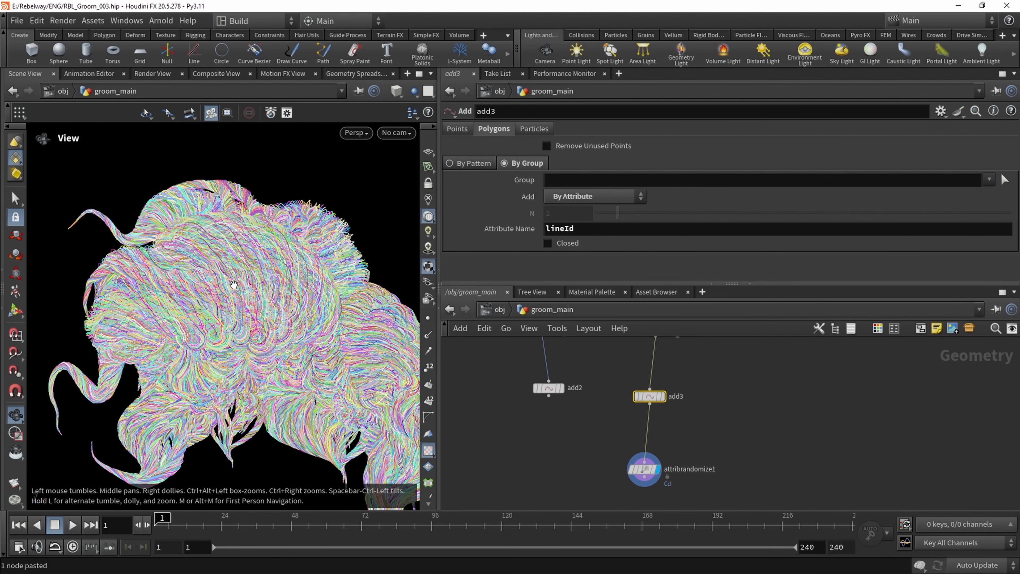
# Reconnect attribrandomize1 to add2 and straighten both Add nodes under their line ID wrangles
pyautogui.moveTo(549, 397); pyautogui.dragTo(644, 458)
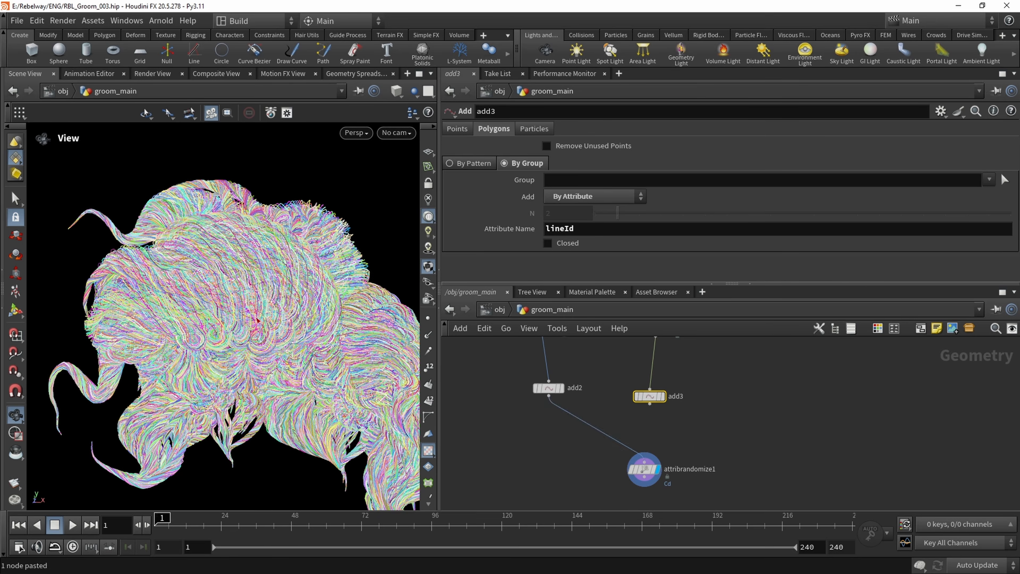
pyautogui.moveTo(225, 311); pyautogui.dragTo(267, 224)
pyautogui.scroll(-1, 564, 409)
pyautogui.moveTo(563, 409); pyautogui.dragTo(561, 445, button='middle')
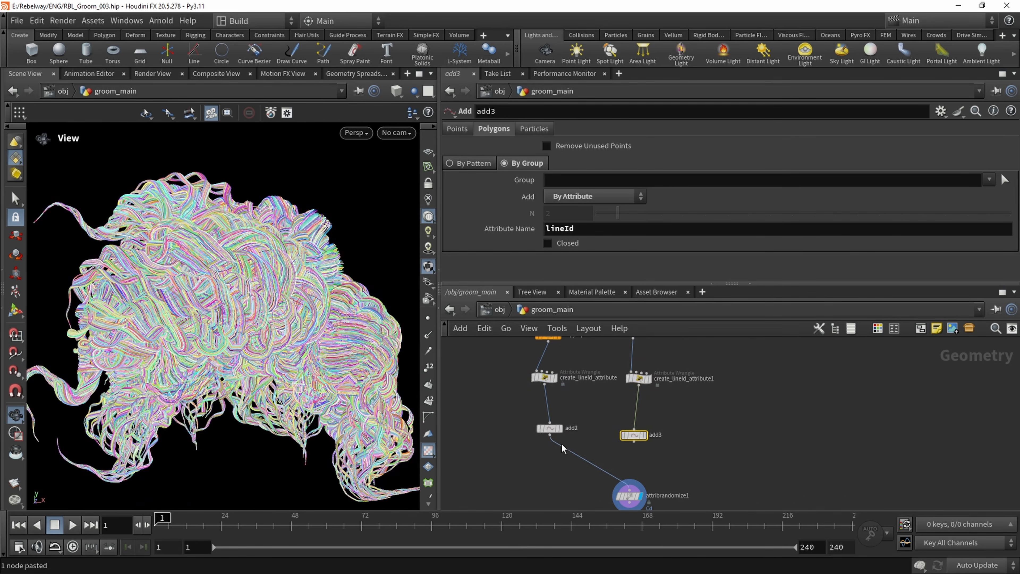
pyautogui.moveTo(556, 432); pyautogui.dragTo(551, 429)
pyautogui.moveTo(636, 436); pyautogui.dragTo(644, 433)
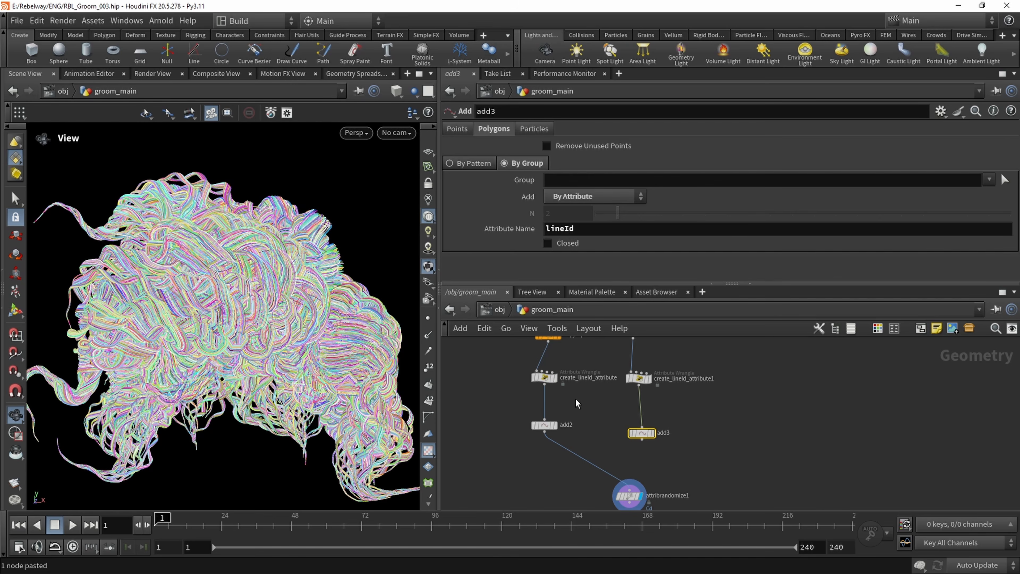
# Add an Attribute Copy node fed by create_lineId_attribute and its duplicate, placed between the two branches
pyautogui.scroll(1, 569, 409)
pyautogui.press('Tab')
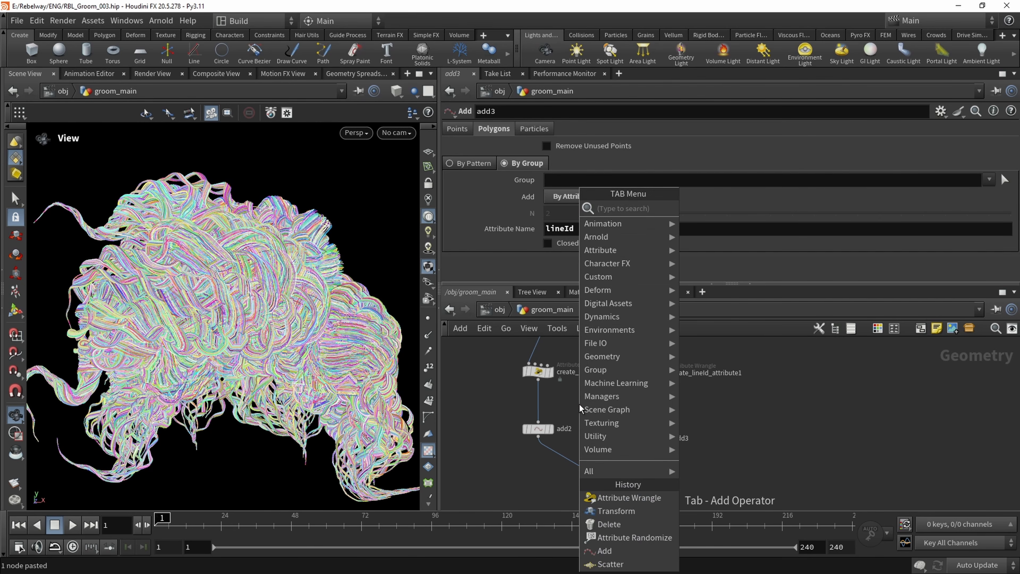
pyautogui.write('atc')
pyautogui.press('Down')
pyautogui.press('Down')
pyautogui.press('Down')
pyautogui.press('Return')
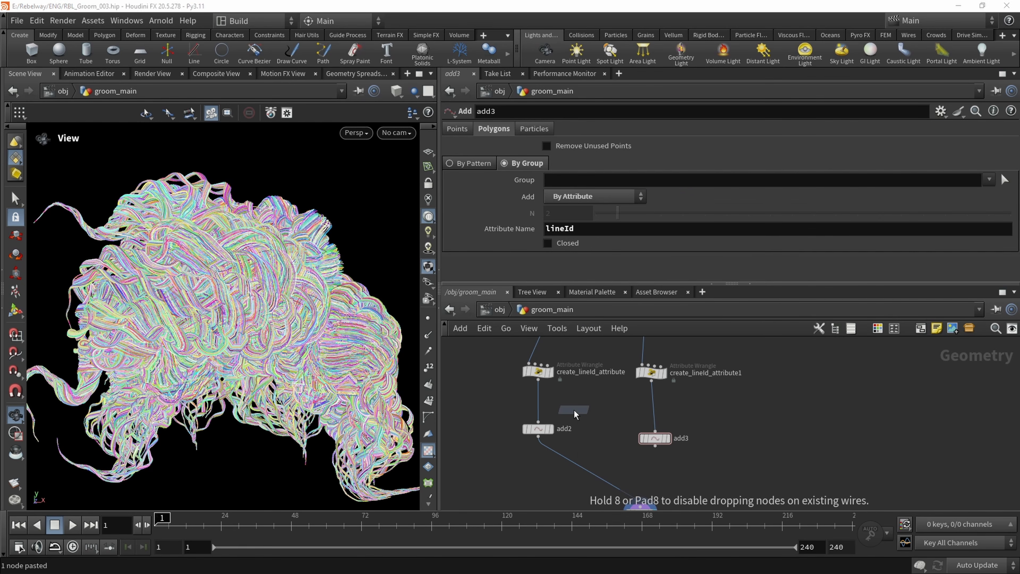
pyautogui.click(570, 400)
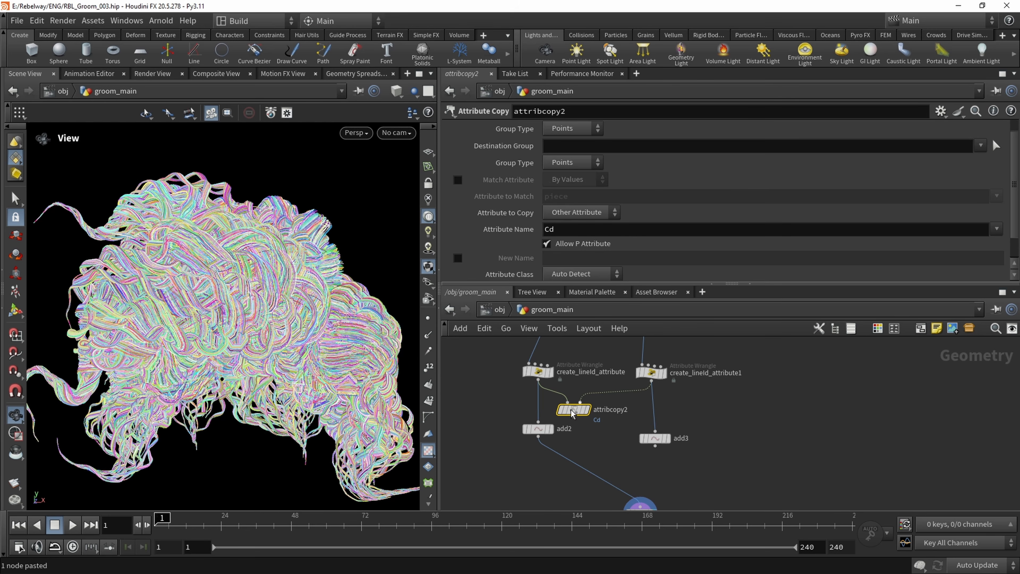
# Set the Attribute Copy node to copy attribute P under the new name rest
pyautogui.moveTo(466, 231); pyautogui.dragTo(466, 231)
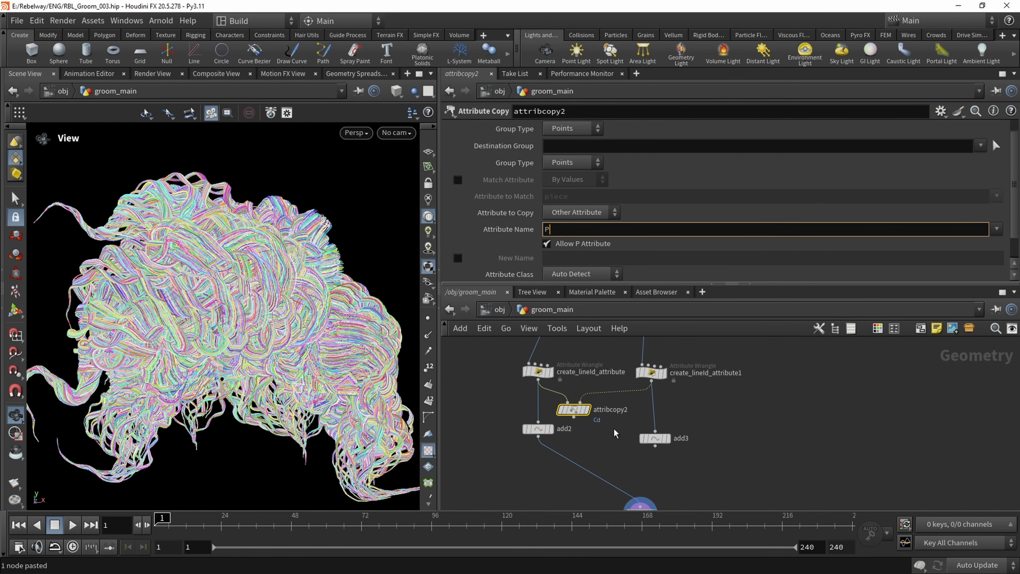
pyautogui.write('P')
pyautogui.press('Return')
pyautogui.scroll(-1, 551, 223)
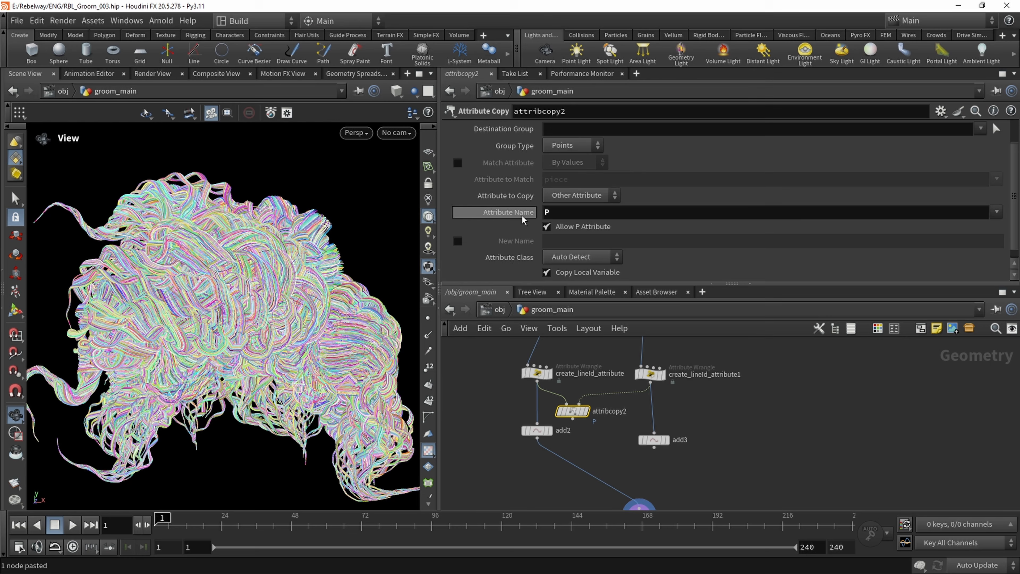
pyautogui.click(458, 241)
pyautogui.click(555, 241)
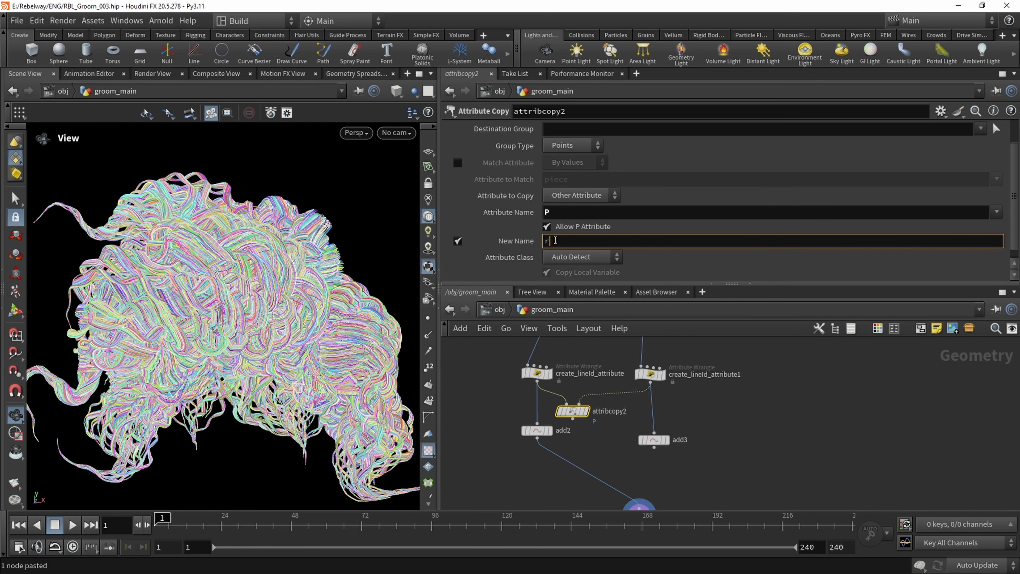
pyautogui.press('Return')
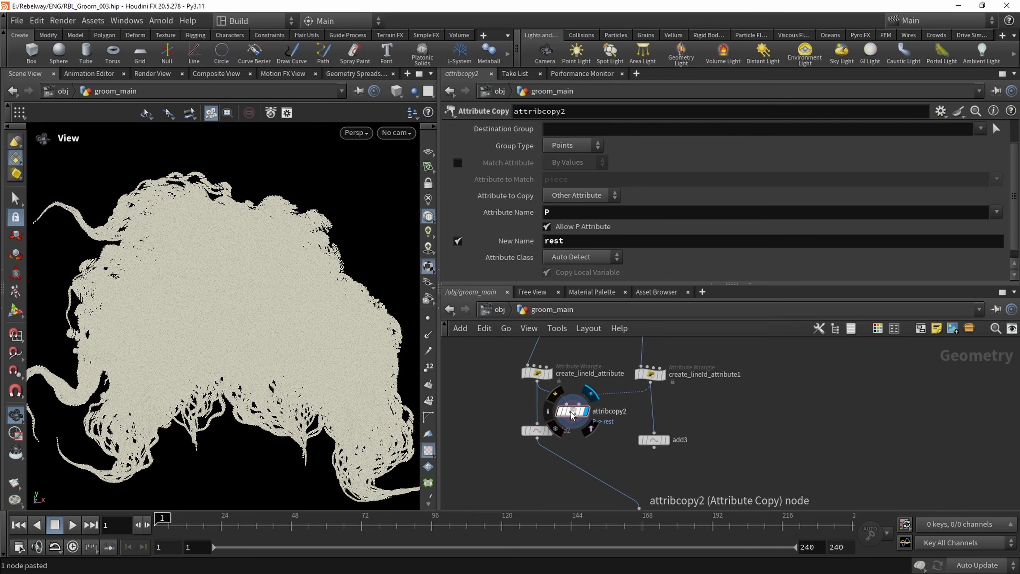
# Insert the Attribute Copy node in line between create_lineId_attribute and add2, and display add2
pyautogui.click(536, 422)
pyautogui.click(573, 419)
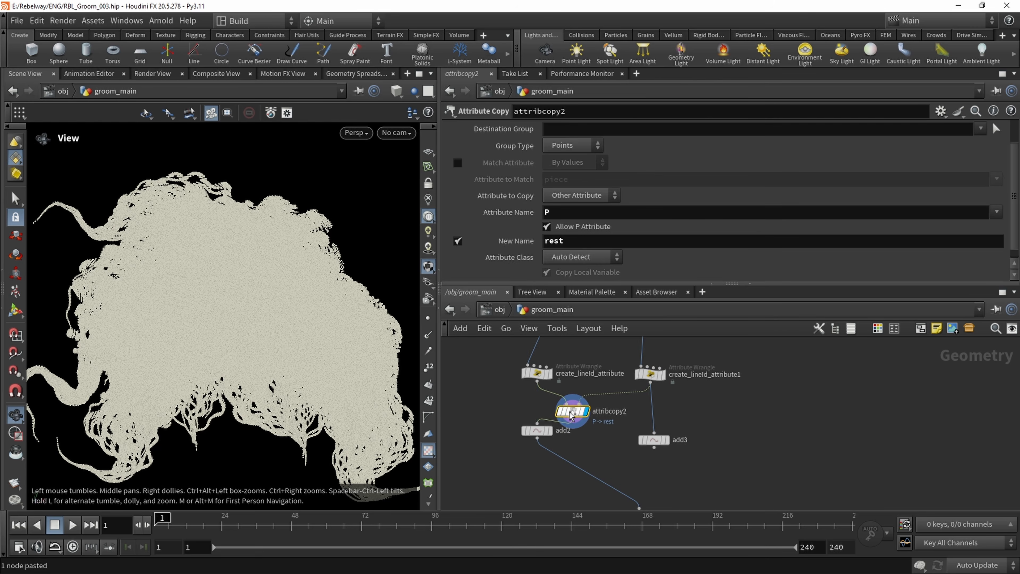
pyautogui.moveTo(572, 412); pyautogui.dragTo(535, 408)
pyautogui.click(550, 431)
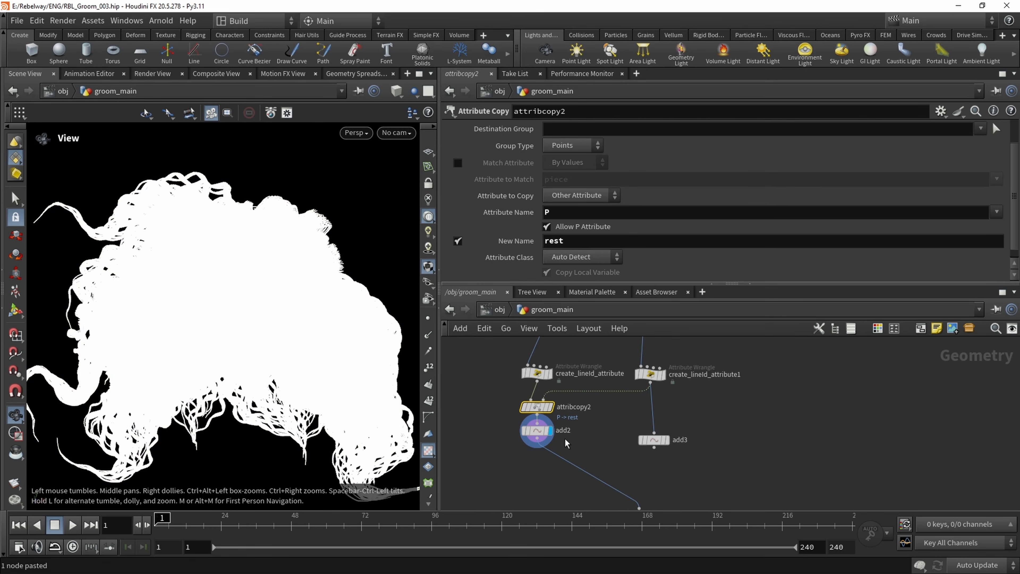
# Display attribrandomize1 and delete the duplicated Add node from the second branch
pyautogui.moveTo(564, 438); pyautogui.dragTo(598, 455, button='middle')
pyautogui.click(638, 461)
pyautogui.click(651, 434)
pyautogui.press('Delete')
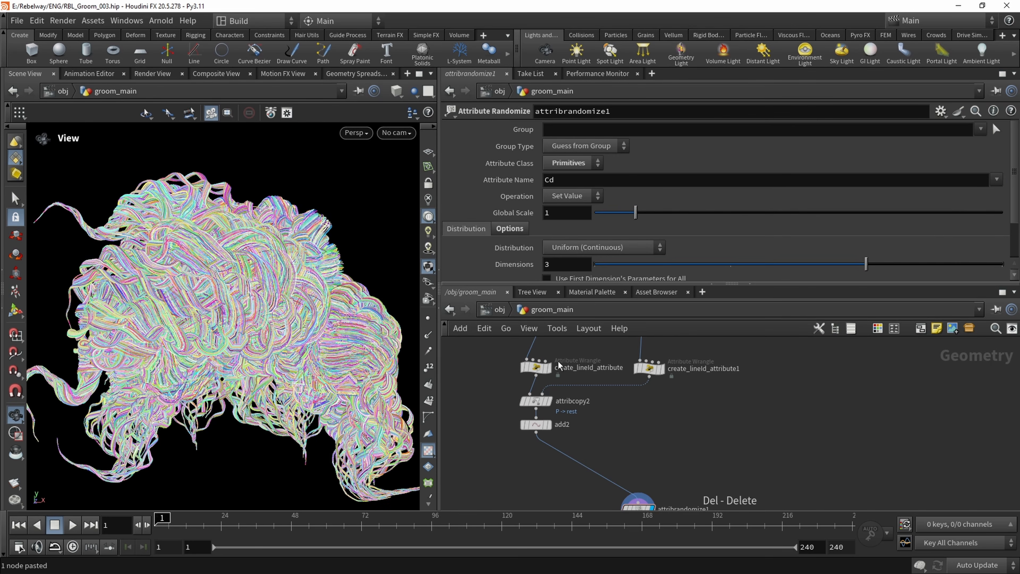
pyautogui.moveTo(489, 392); pyautogui.dragTo(518, 453, button='middle')
pyautogui.moveTo(627, 460); pyautogui.dragTo(613, 413, button='middle')
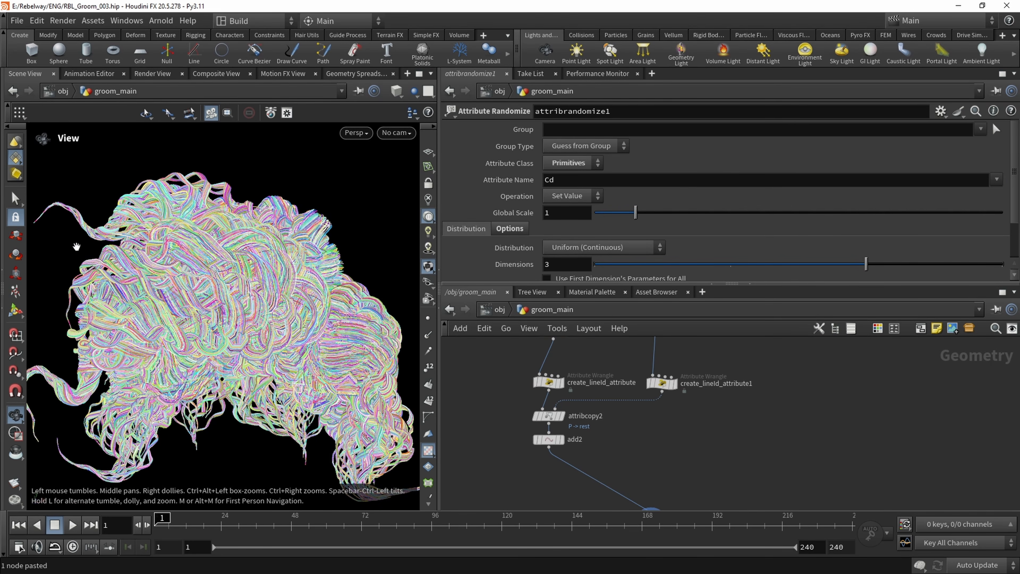
pyautogui.moveTo(219, 304); pyautogui.dragTo(220, 295, button='right')
pyautogui.moveTo(221, 294)
pyautogui.mouseDown()
pyautogui.moveTo(245, 307)
pyautogui.moveTo(201, 300)
pyautogui.moveTo(219, 293)
pyautogui.mouseUp()
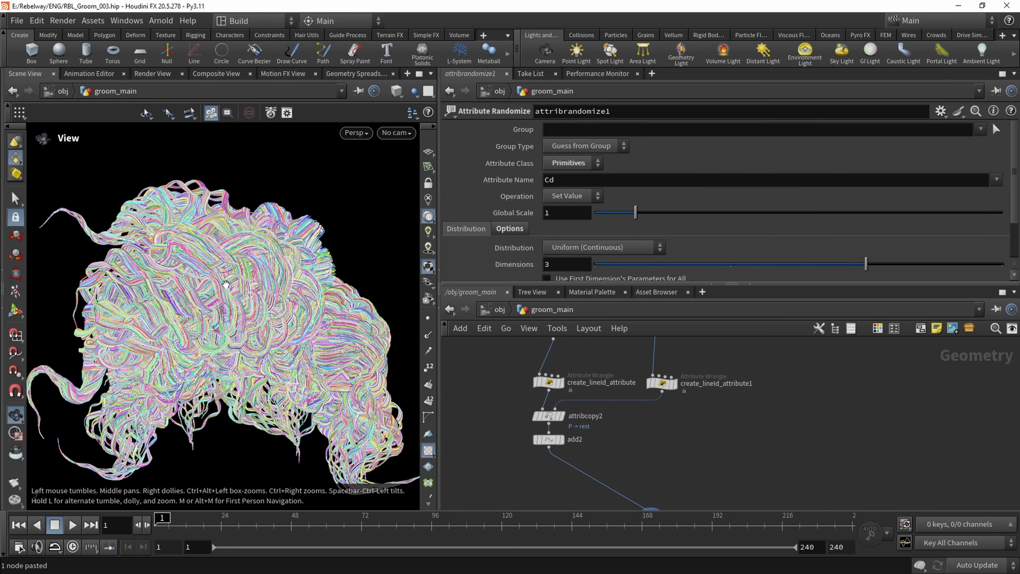
# Make room above attribrandomize1 and add an Attribute Wrangle between add2 and attribrandomize1
pyautogui.moveTo(575, 439); pyautogui.dragTo(572, 399, button='middle')
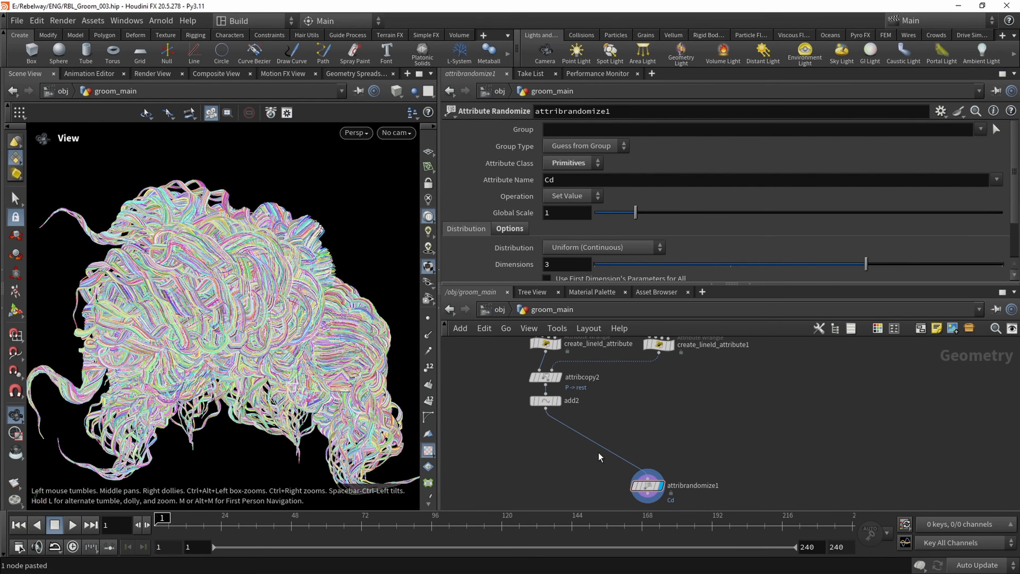
pyautogui.moveTo(600, 452); pyautogui.dragTo(594, 432, button='middle')
pyautogui.moveTo(642, 466); pyautogui.dragTo(685, 483)
pyautogui.press('Tab')
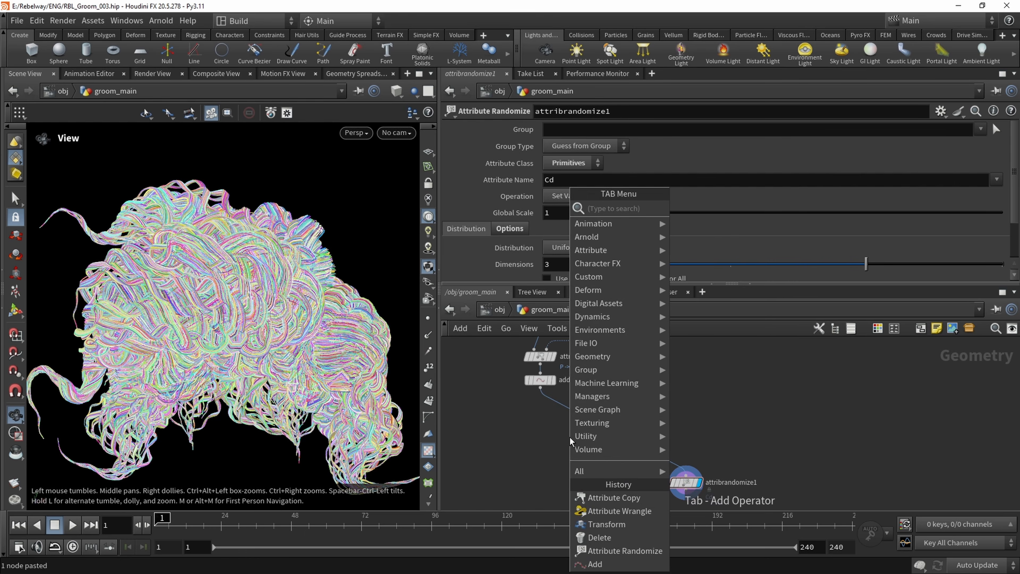
pyautogui.write('attribwr')
pyautogui.press('Return')
pyautogui.click(570, 440)
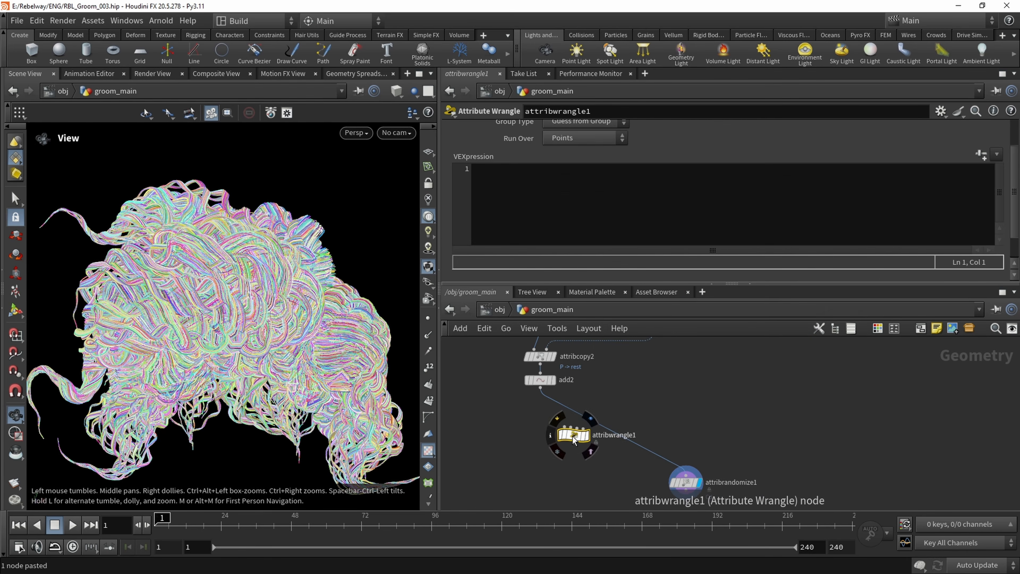
# Write the VEX expression v@P = v@rest; in attribwrangle1 to return the strand points to their rest positions
pyautogui.click(514, 227)
pyautogui.write('v')
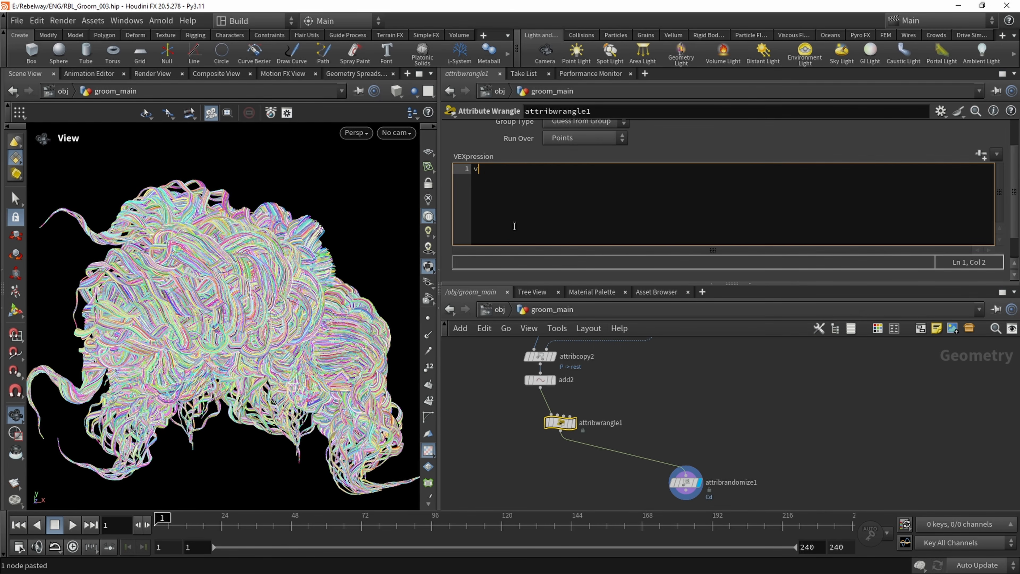
pyautogui.write('@P = v')
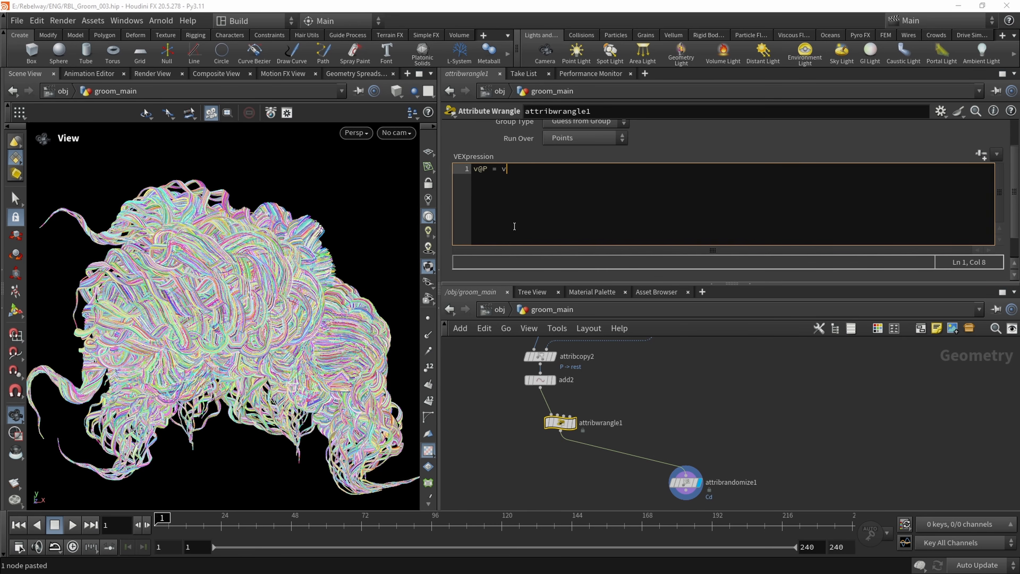
pyautogui.write('@Rest;')
pyautogui.moveTo(616, 407); pyautogui.dragTo(616, 414, button='middle')
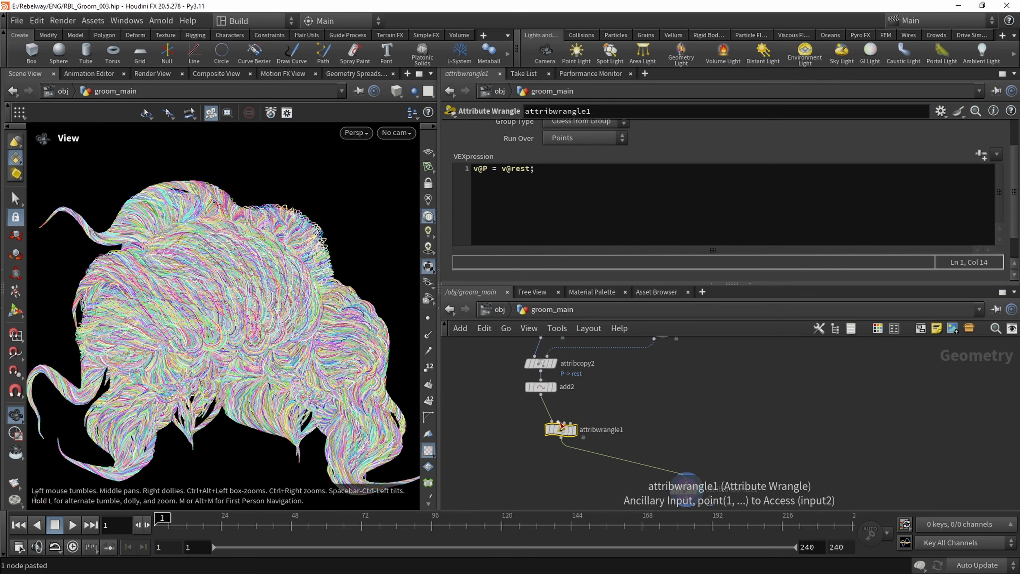
pyautogui.click(542, 413)
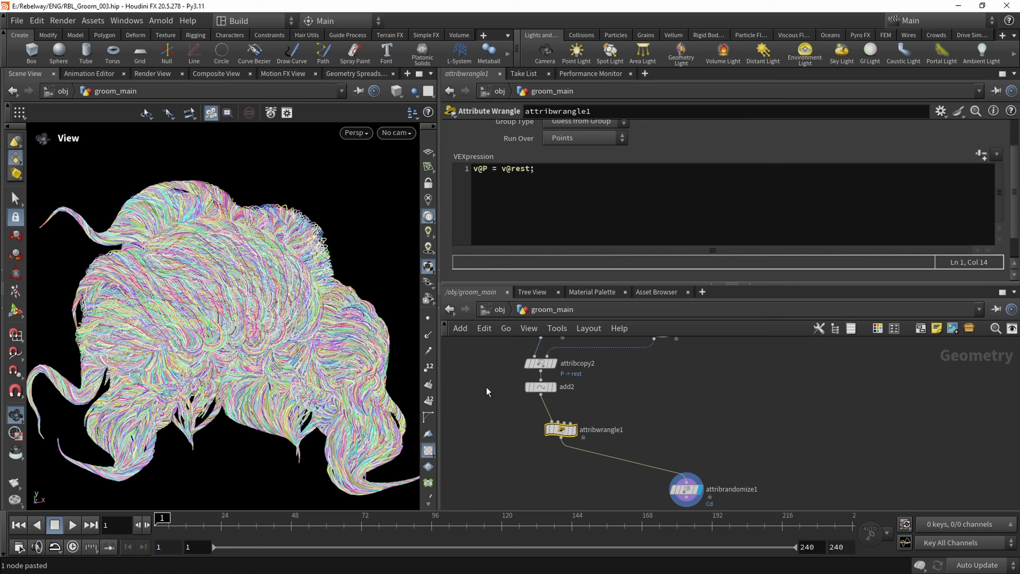
pyautogui.click(554, 427)
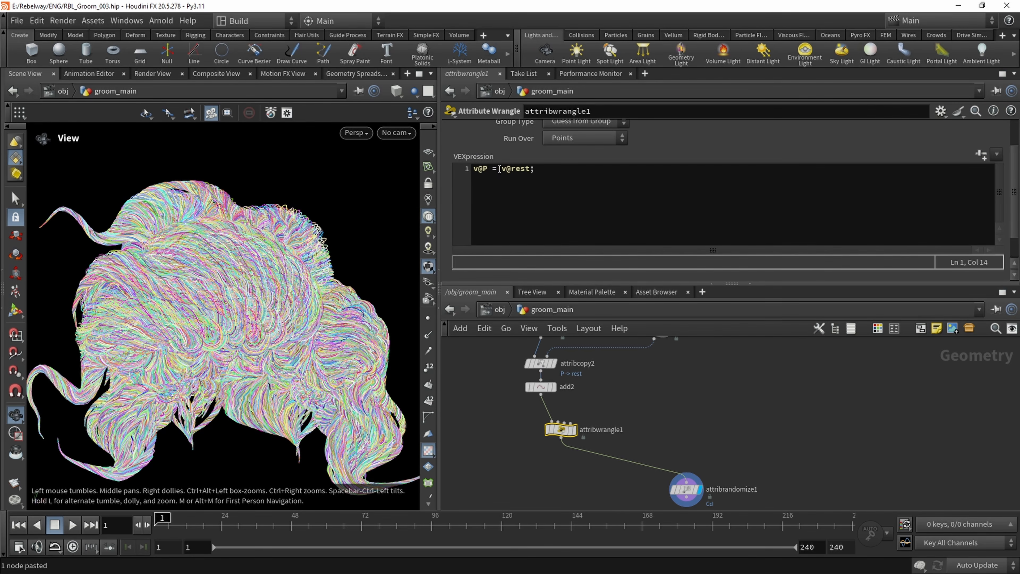
# Replace v@rest in the wrangle's assignment with lerp(v@P , v@rest , 0.5)
pyautogui.moveTo(502, 168); pyautogui.dragTo(533, 168)
pyautogui.write('lerp(')
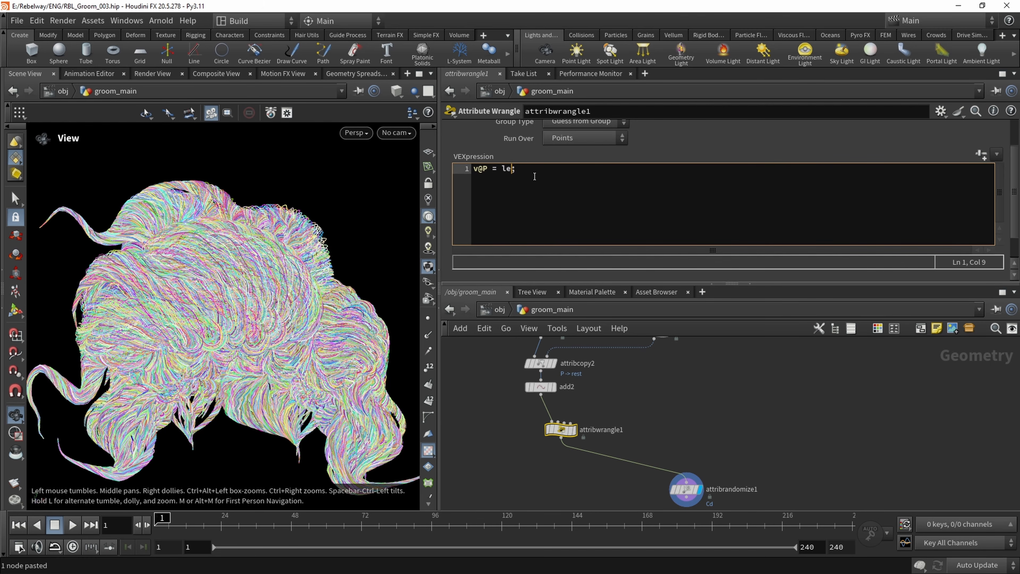
pyautogui.write('v@P , v@rest , 0.')
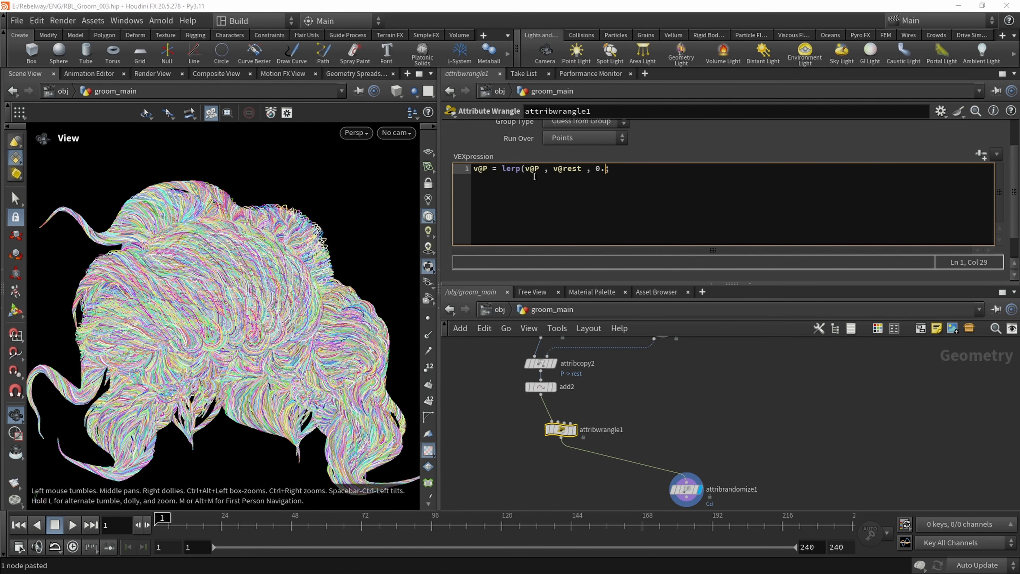
pyautogui.write('5)')
pyautogui.click(701, 385)
pyautogui.moveTo(353, 269); pyautogui.dragTo(254, 292)
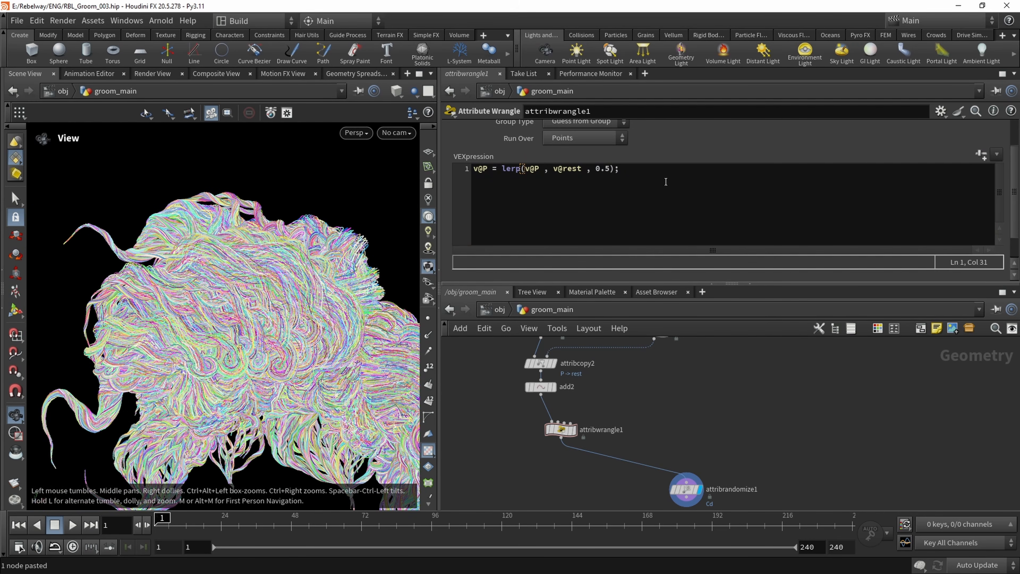
# Declare a float variable named blend on a new line above the lerp statement
pyautogui.moveTo(594, 168); pyautogui.dragTo(609, 169)
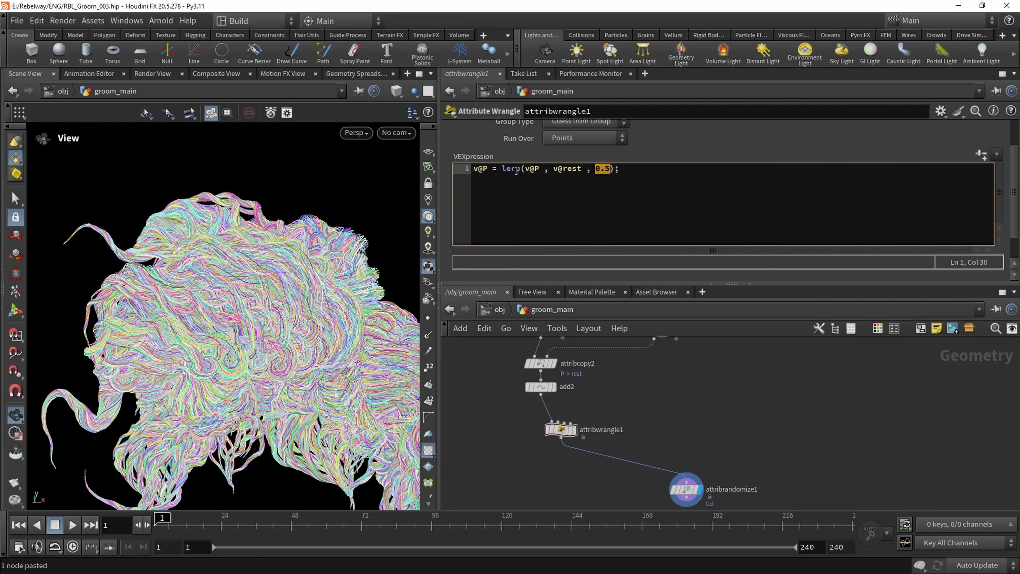
pyautogui.click(473, 170)
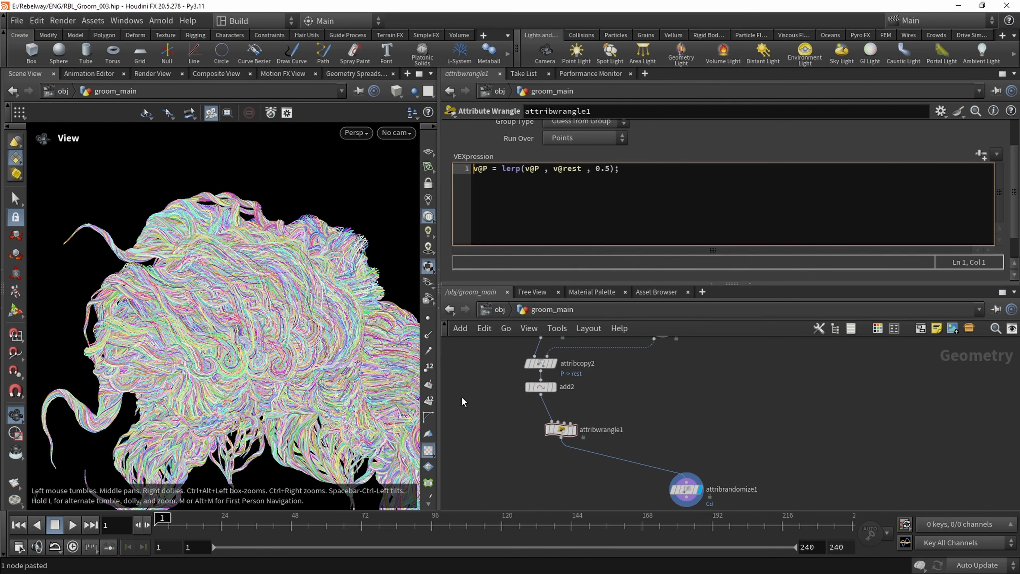
pyautogui.press('Return')
pyautogui.press('Return')
pyautogui.press('Up')
pyautogui.press('Up')
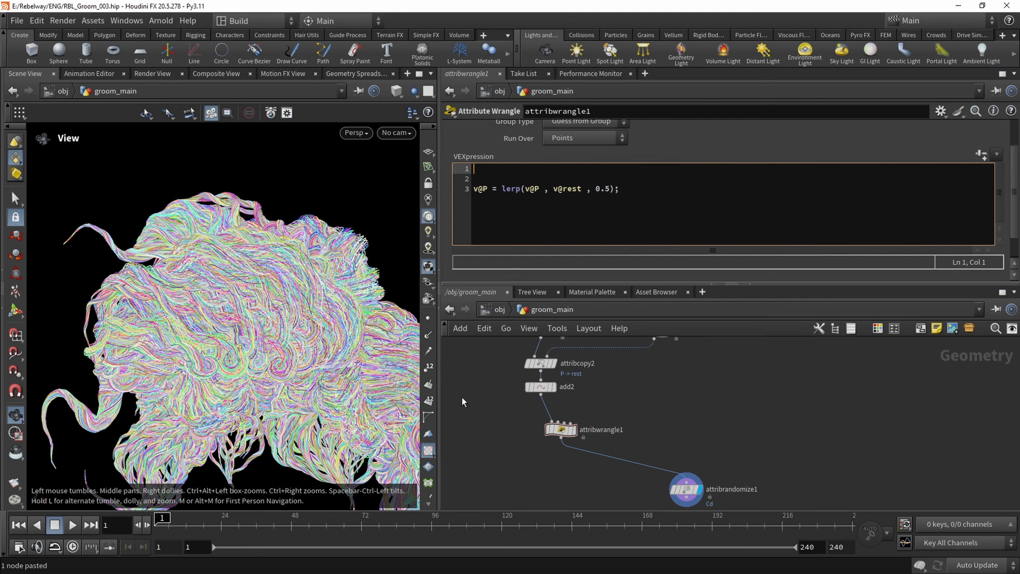
pyautogui.write('float')
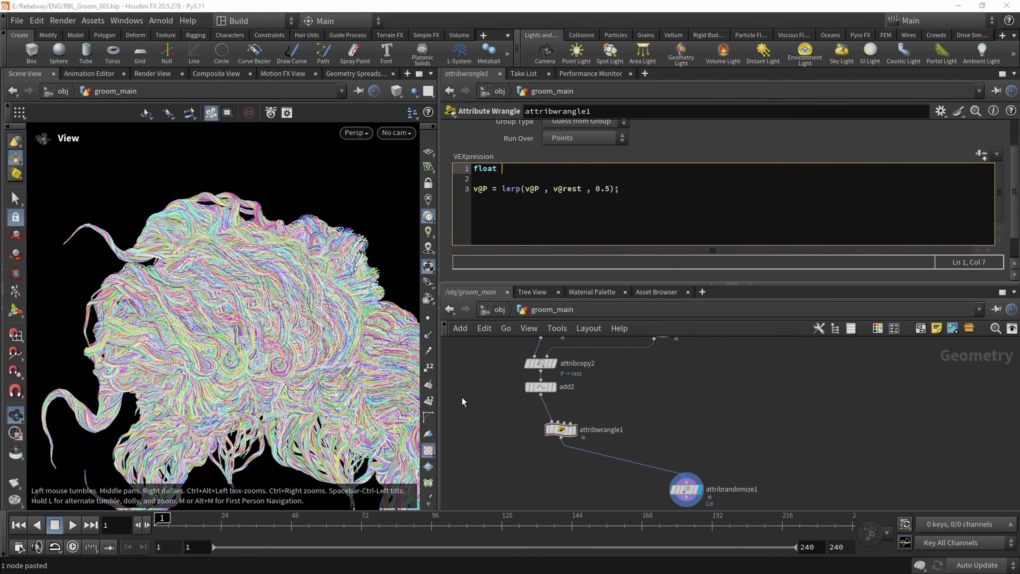
pyautogui.write(' bRamp')
pyautogui.press('BackSpace')
pyautogui.press('BackSpace')
pyautogui.press('BackSpace')
pyautogui.press('BackSpace')
pyautogui.press('BackSpace')
pyautogui.press('BackSpace')
pyautogui.write('lend = chramp')
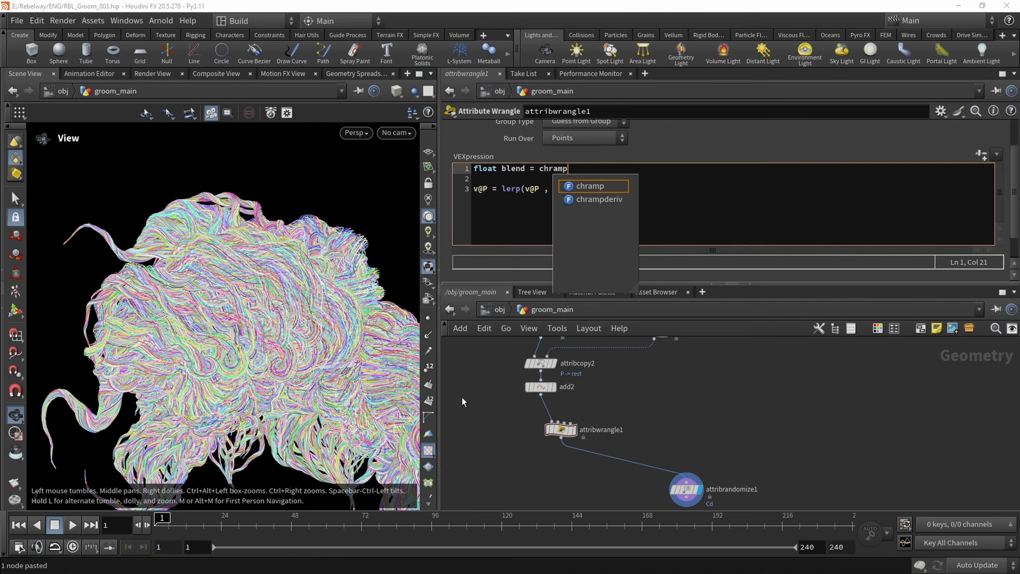
pyautogui.write('("blend",v@')
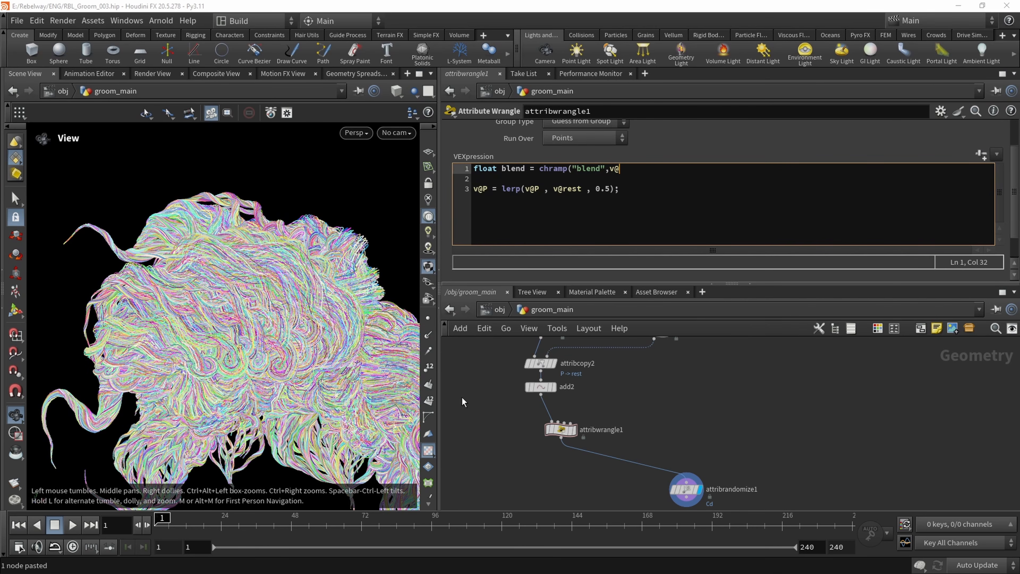
pyautogui.write('uv.x);')
pyautogui.press('Down')
pyautogui.press('Left')
pyautogui.click(878, 145)
pyautogui.click(978, 158)
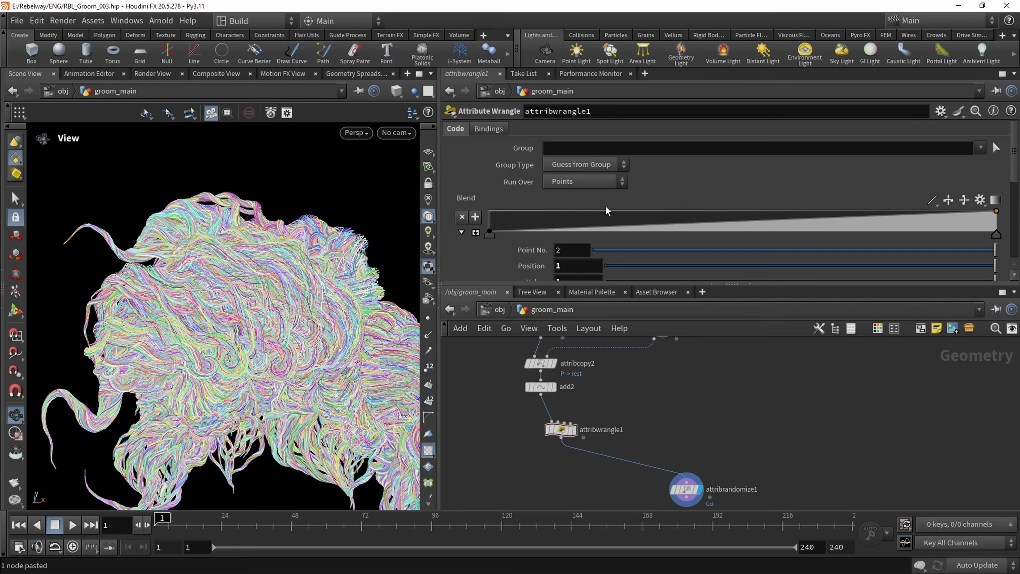
# Replace the 0.5 factor in the lerp statement with the blend variable
pyautogui.scroll(-3, 533, 243)
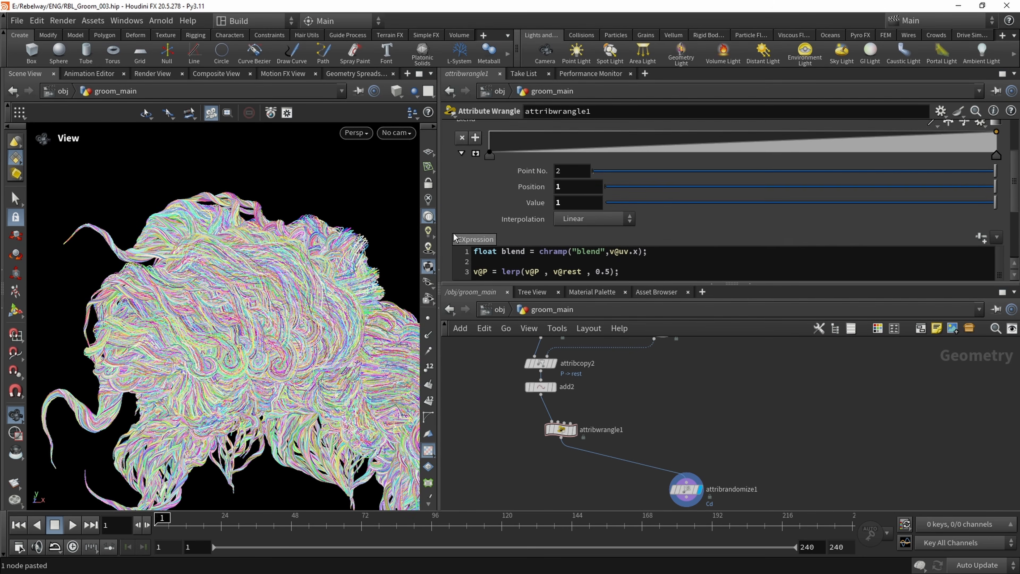
pyautogui.moveTo(610, 256); pyautogui.dragTo(595, 256)
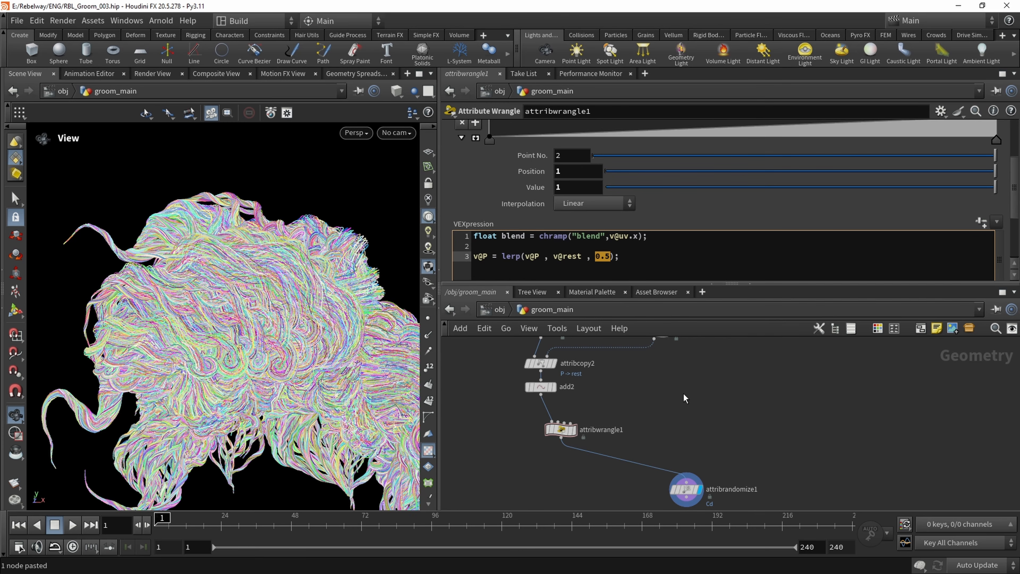
pyautogui.write('b')
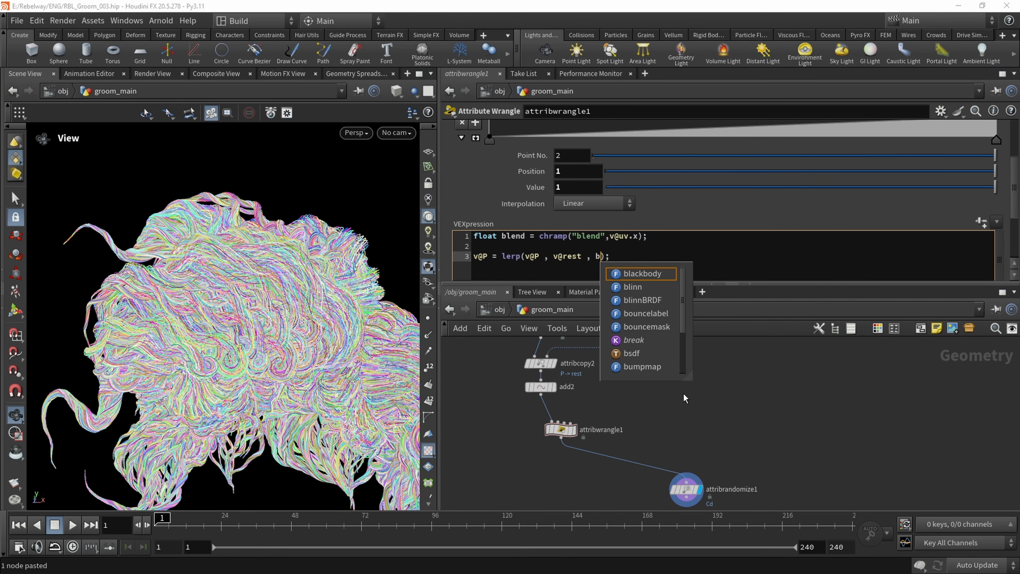
pyautogui.write('lend')
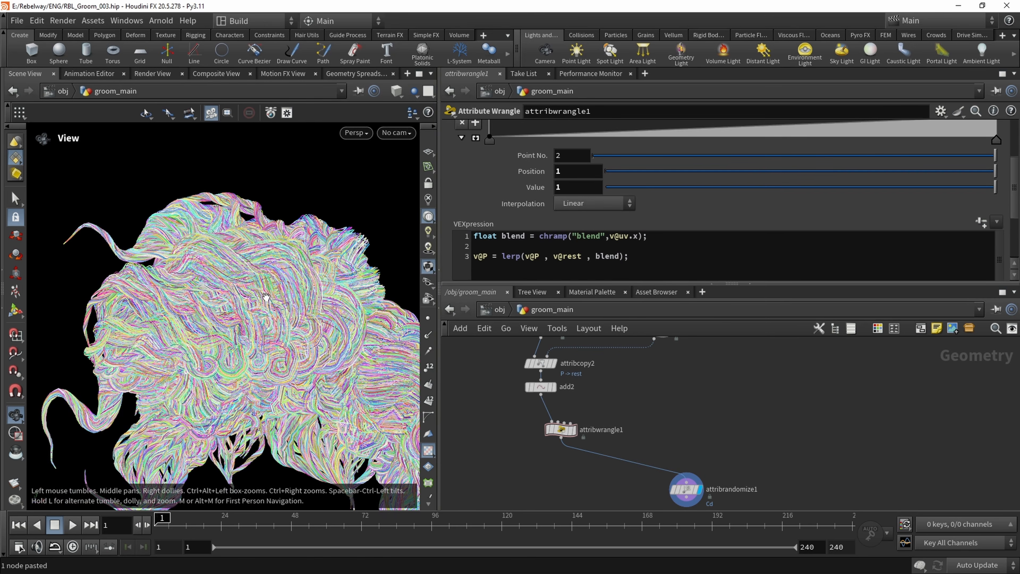
pyautogui.moveTo(236, 288); pyautogui.dragTo(213, 294)
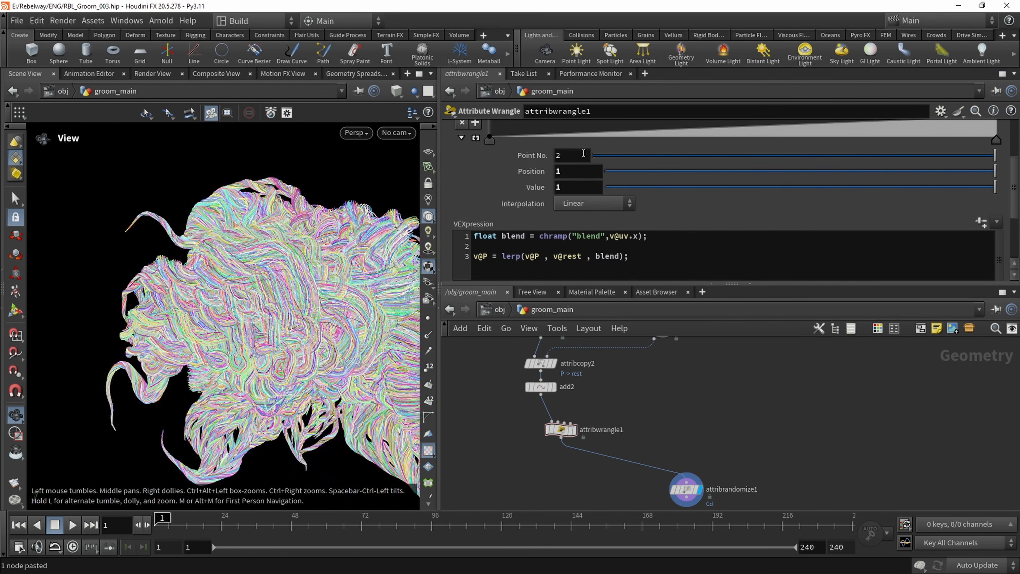
# Enlarge the Blend ramp editor and test its end and start points against the groom
pyautogui.click(476, 140)
pyautogui.scroll(1, 762, 207)
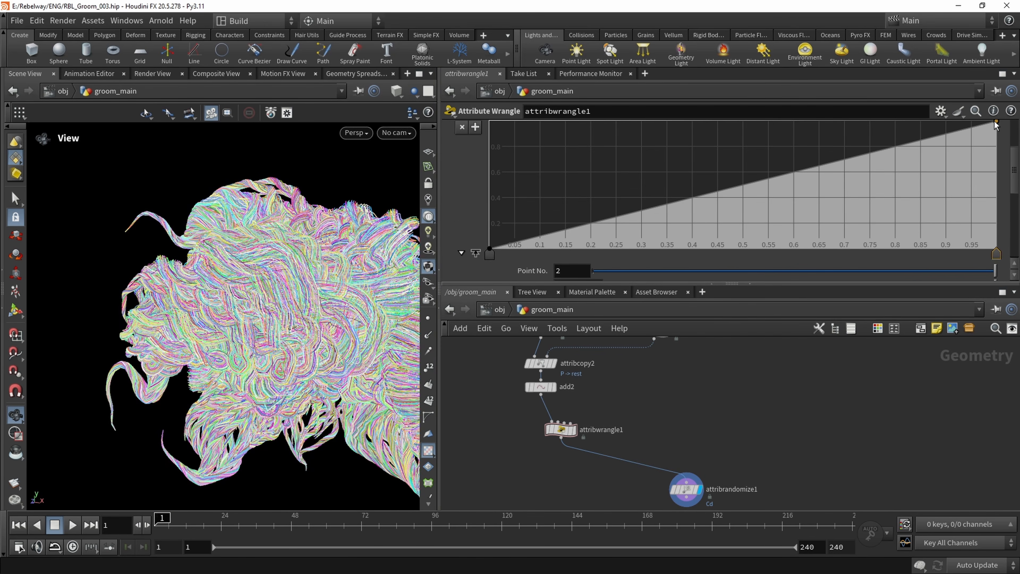
pyautogui.moveTo(996, 131)
pyautogui.mouseDown()
pyautogui.moveTo(1005, 249)
pyautogui.moveTo(1009, 119)
pyautogui.mouseUp()
pyautogui.moveTo(360, 275); pyautogui.dragTo(291, 237)
pyautogui.moveTo(489, 248)
pyautogui.mouseDown()
pyautogui.moveTo(461, 113)
pyautogui.moveTo(470, 251)
pyautogui.mouseUp()
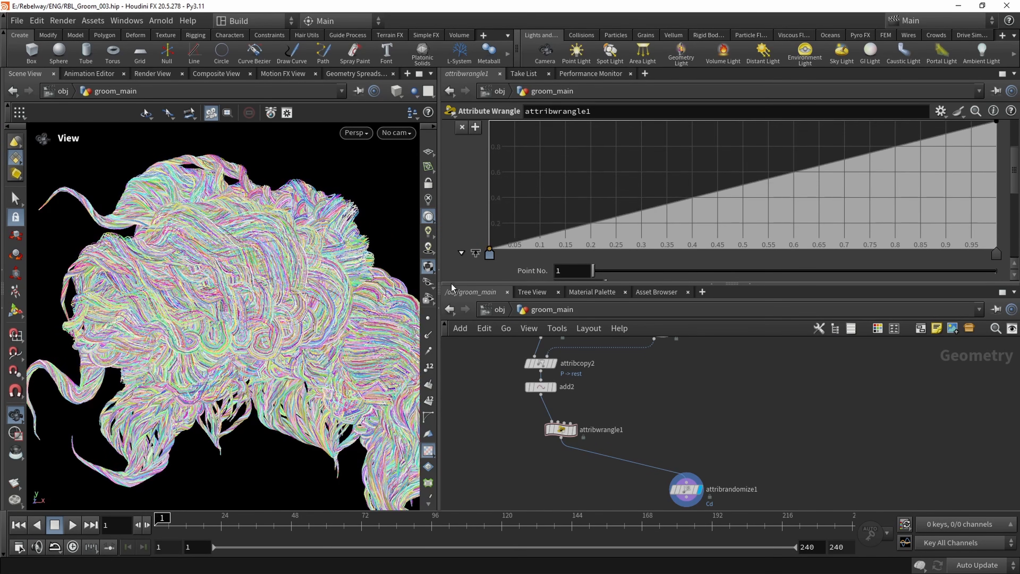
pyautogui.moveTo(325, 296)
pyautogui.mouseDown()
pyautogui.moveTo(241, 300)
pyautogui.moveTo(318, 300)
pyautogui.mouseUp()
# Activate the delete1 node below create_twist to isolate a single braid, and go back to attribwrangle1
pyautogui.moveTo(650, 428); pyautogui.dragTo(631, 474, button='middle')
pyautogui.scroll(-2, 635, 431)
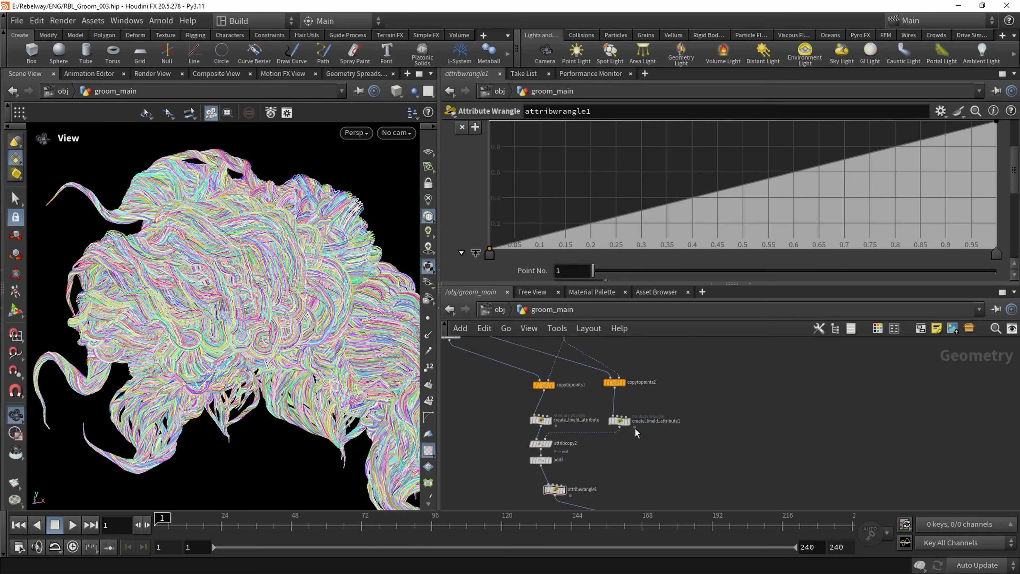
pyautogui.moveTo(671, 340); pyautogui.dragTo(657, 430, button='middle')
pyautogui.scroll(2, 657, 430)
pyautogui.click(580, 475)
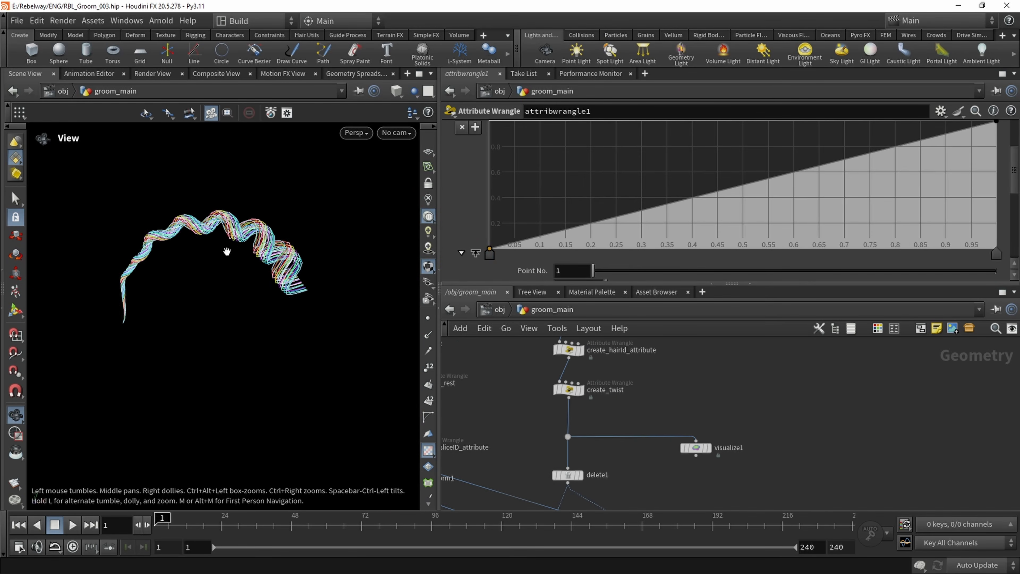
pyautogui.moveTo(256, 247); pyautogui.dragTo(125, 259)
pyautogui.moveTo(625, 497); pyautogui.dragTo(624, 355, button='middle')
pyautogui.moveTo(574, 437); pyautogui.dragTo(594, 339, button='middle')
pyautogui.moveTo(576, 458); pyautogui.dragTo(566, 461)
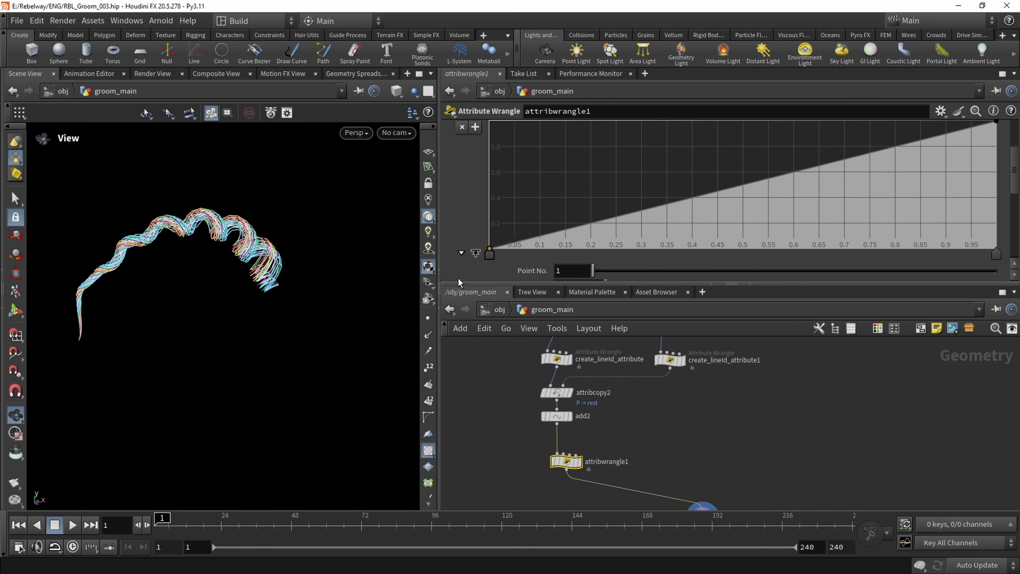
pyautogui.scroll(-5, 469, 250)
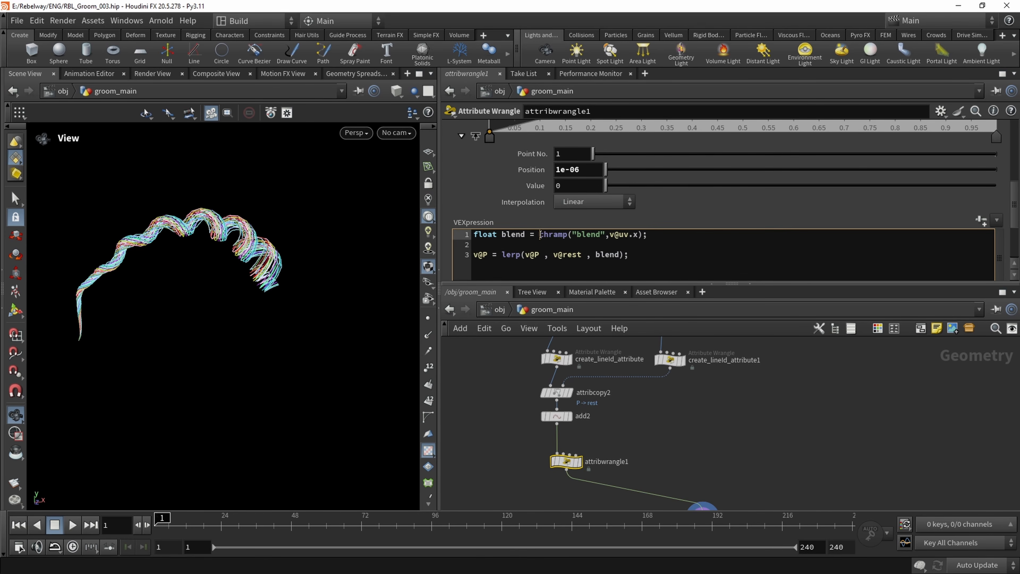
pyautogui.write('1-')
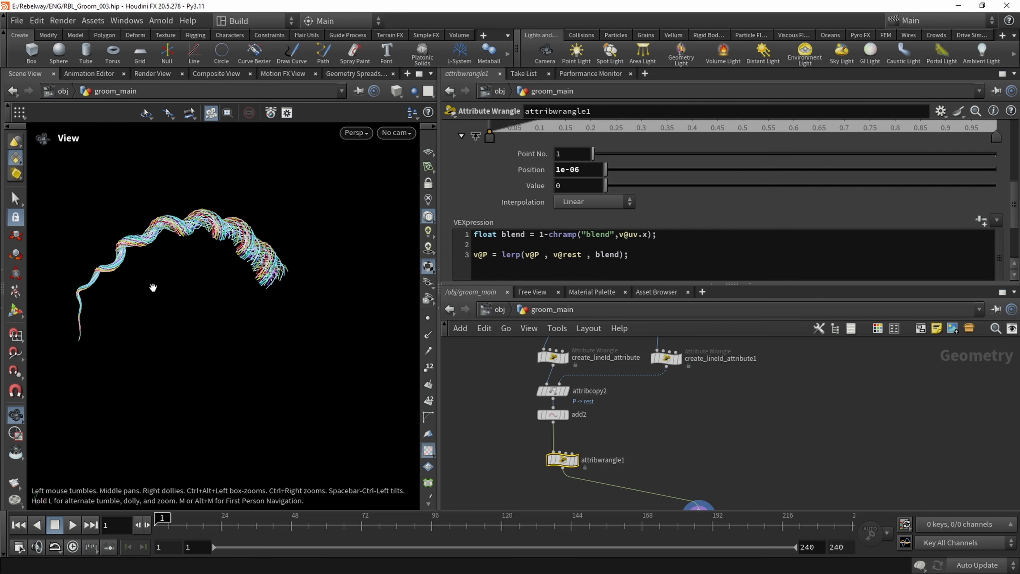
pyautogui.moveTo(241, 257); pyautogui.dragTo(221, 246)
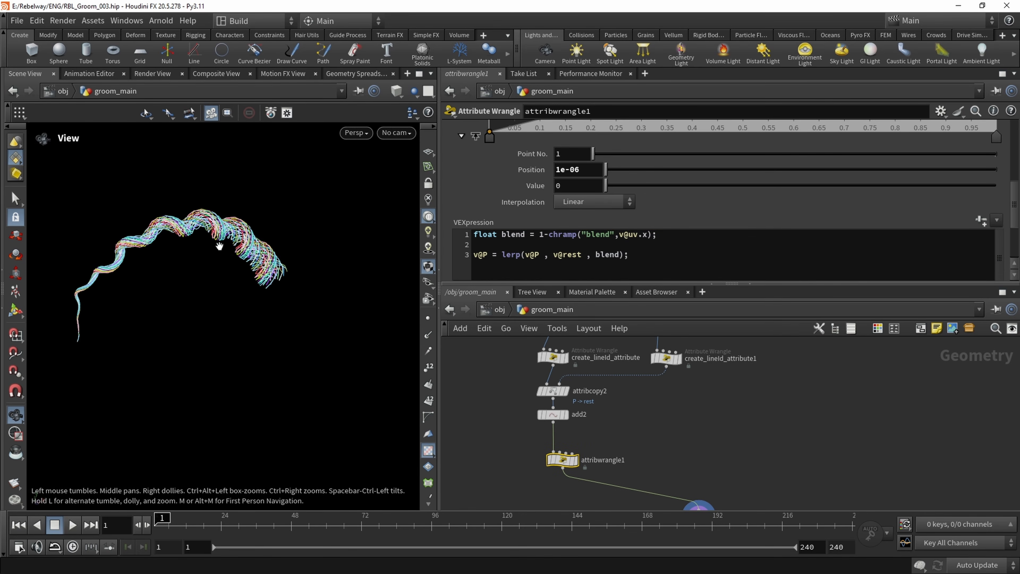
pyautogui.moveTo(224, 246); pyautogui.dragTo(272, 255, button='right')
pyautogui.moveTo(272, 255); pyautogui.dragTo(270, 236, button='middle')
pyautogui.scroll(3, 678, 131)
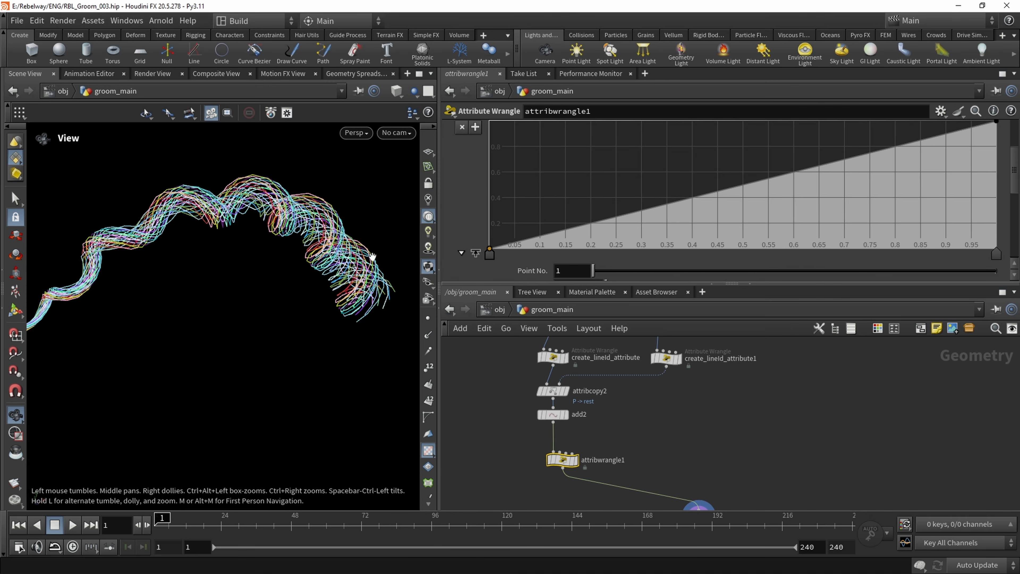
pyautogui.moveTo(488, 260)
pyautogui.mouseDown()
pyautogui.moveTo(545, 267)
pyautogui.moveTo(489, 262)
pyautogui.mouseUp()
pyautogui.moveTo(322, 225); pyautogui.dragTo(324, 170)
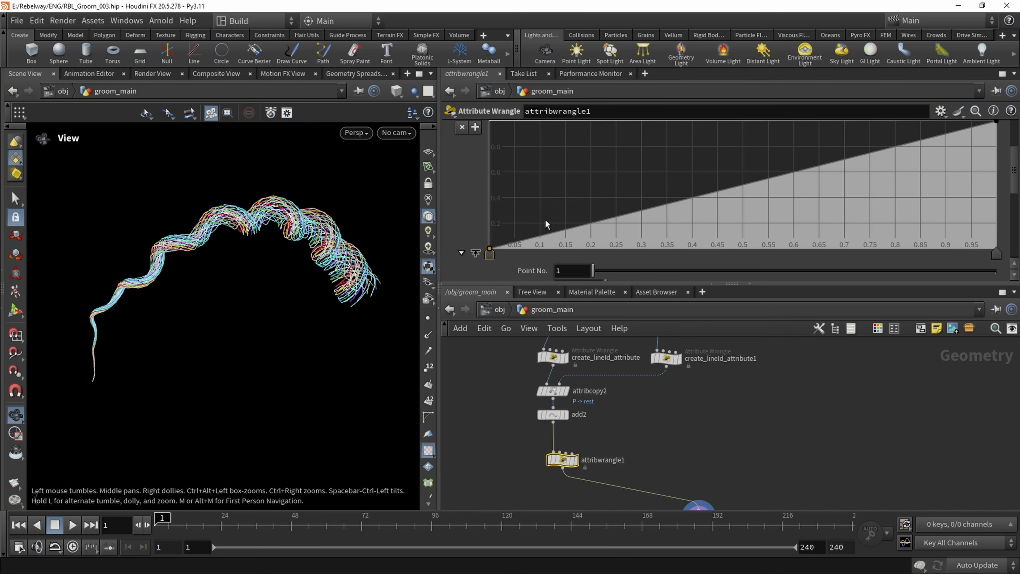
# Shape the Blend ramp with added points of value 1 at about 0.5 and 0.78, and lower its end point to 0
pyautogui.scroll(3, 855, 186)
pyautogui.moveTo(751, 212); pyautogui.dragTo(746, 156)
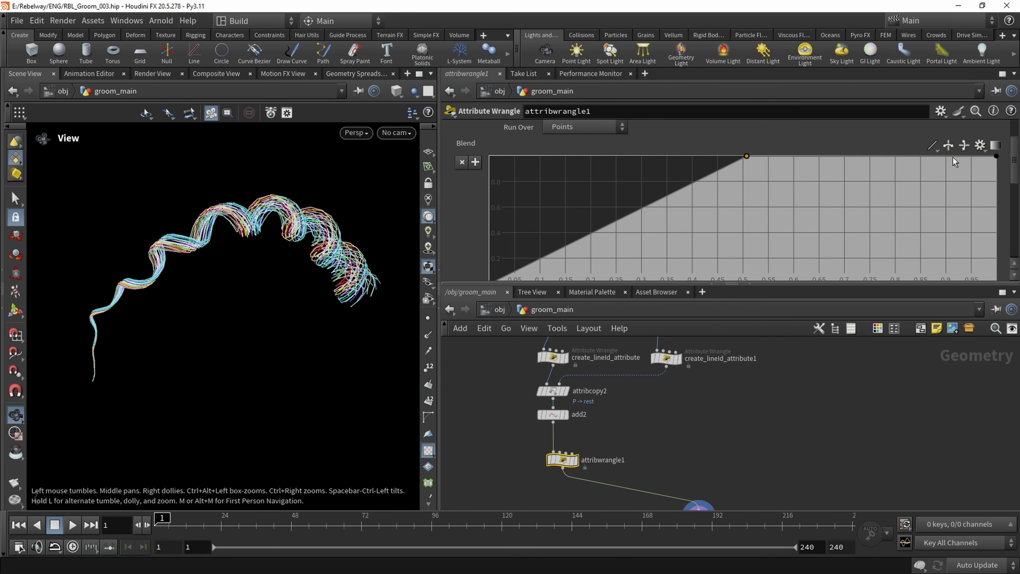
pyautogui.moveTo(995, 161); pyautogui.dragTo(1006, 239)
pyautogui.scroll(-2, 1008, 189)
pyautogui.moveTo(1006, 197); pyautogui.dragTo(1011, 245)
pyautogui.moveTo(157, 268); pyautogui.dragTo(76, 368)
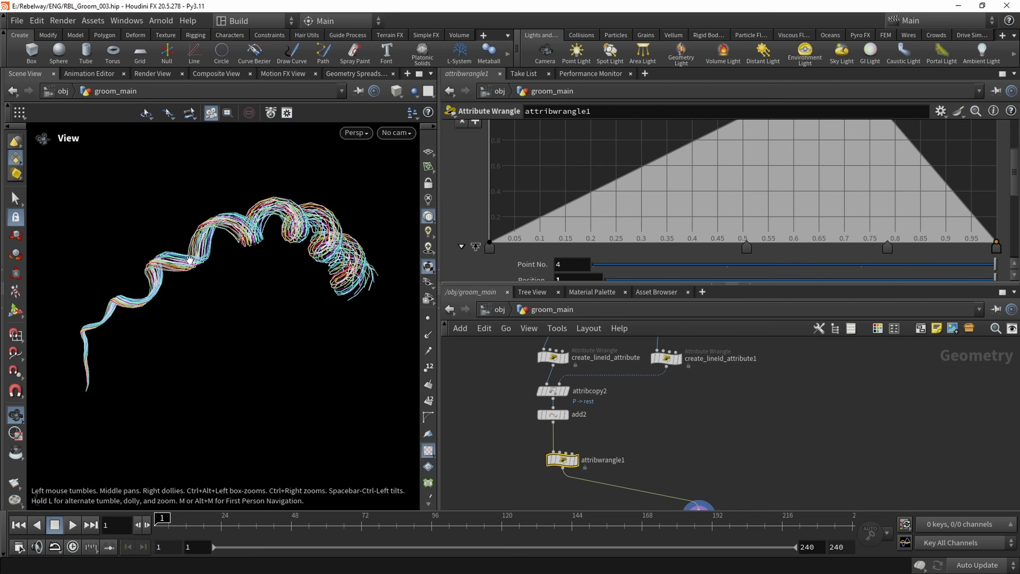
pyautogui.moveTo(190, 260); pyautogui.dragTo(324, 219)
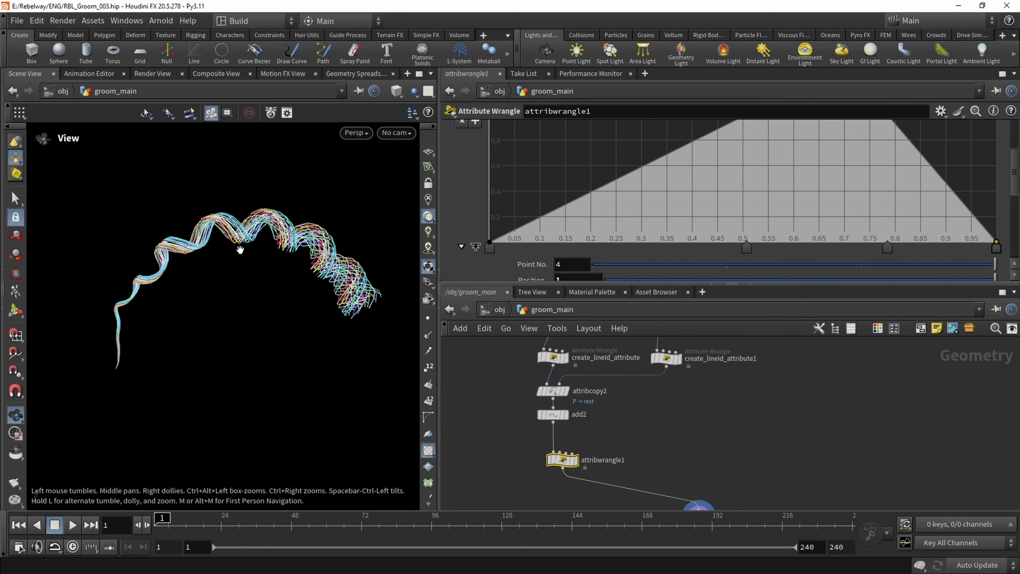
pyautogui.moveTo(241, 250); pyautogui.dragTo(257, 289)
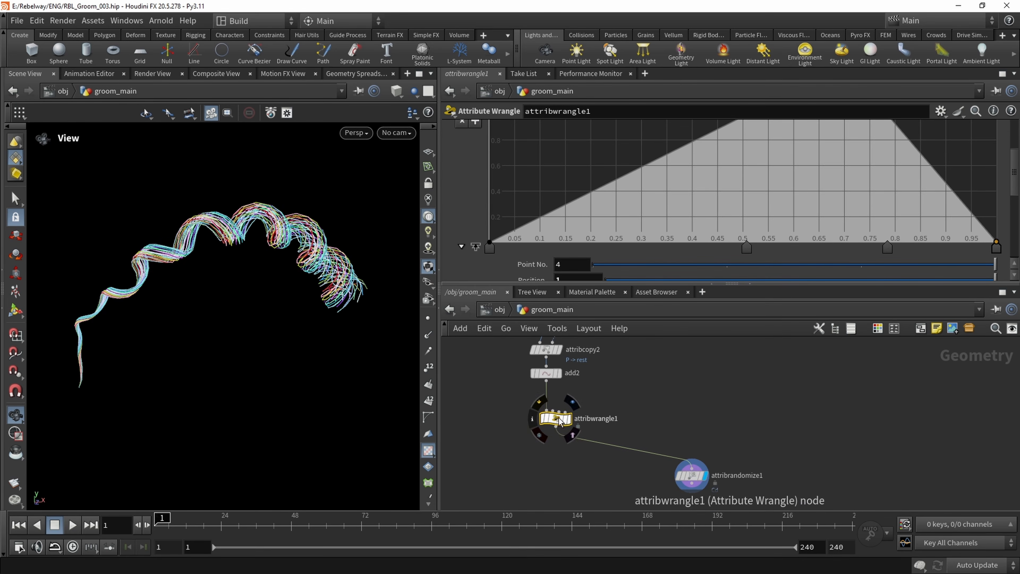
# Rename the attribwrangle1 node as set_curl
pyautogui.scroll(3, 570, 413)
pyautogui.moveTo(547, 425); pyautogui.dragTo(536, 409)
pyautogui.click(610, 408)
pyautogui.moveTo(676, 410); pyautogui.dragTo(504, 434)
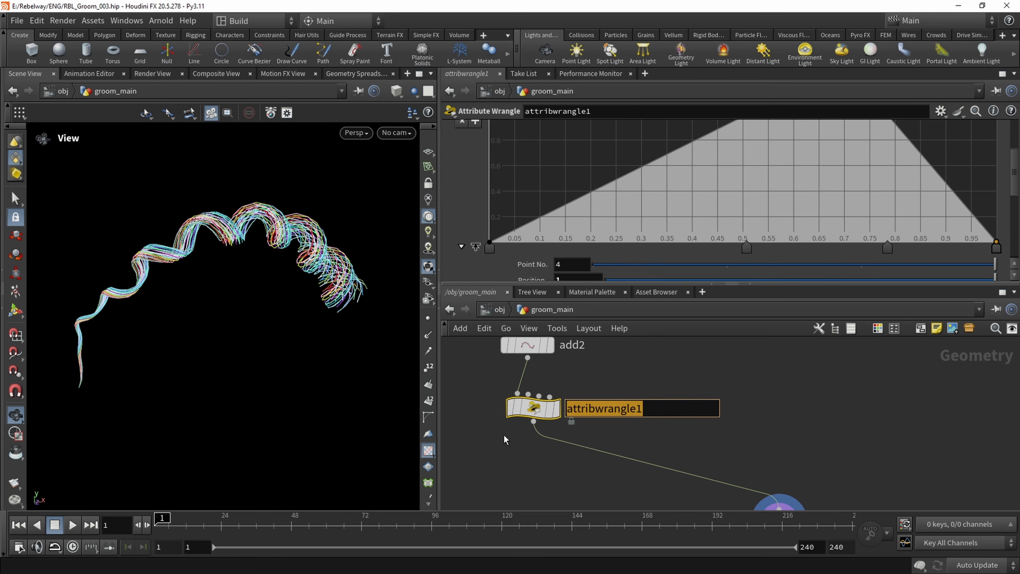
pyautogui.write('set_Cur')
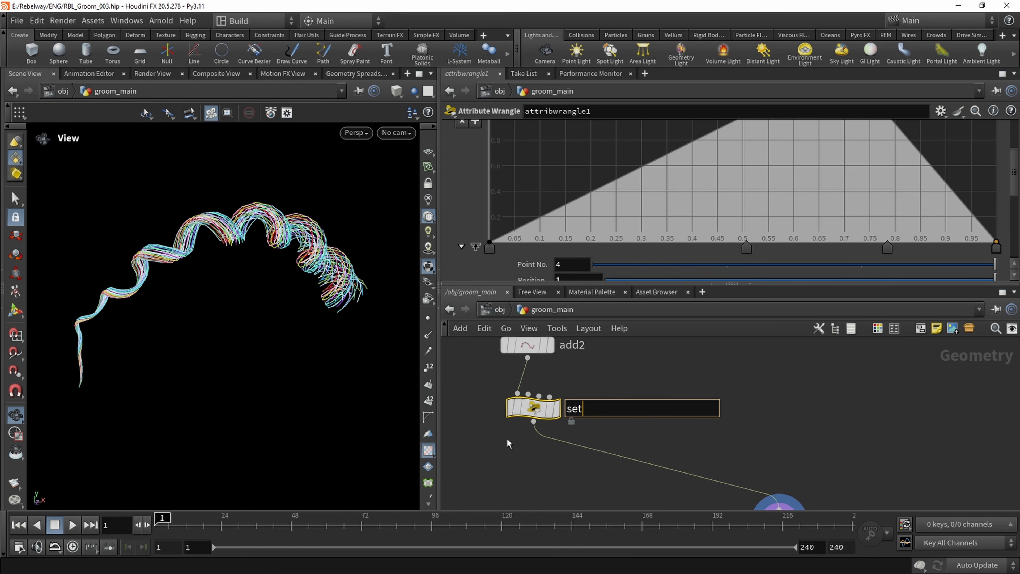
pyautogui.press('BackSpace')
pyautogui.press('BackSpace')
pyautogui.press('BackSpace')
pyautogui.write('curl_')
pyautogui.press('BackSpace')
pyautogui.press('Return')
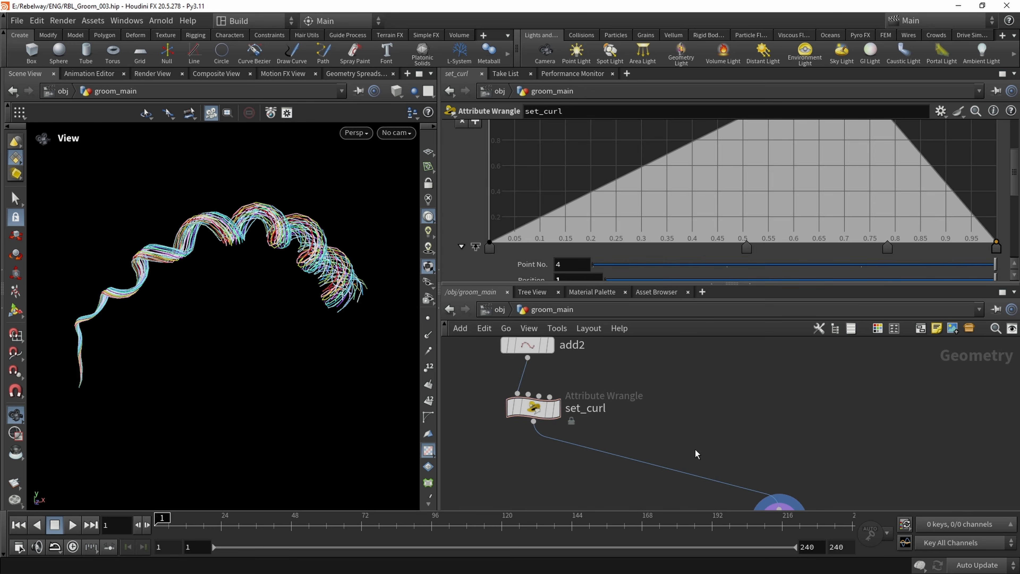
# Colour the set_curl node purple in the network and inspect the braid from another angle
pyautogui.scroll(-2, 694, 449)
pyautogui.press('c')
pyautogui.click(960, 476)
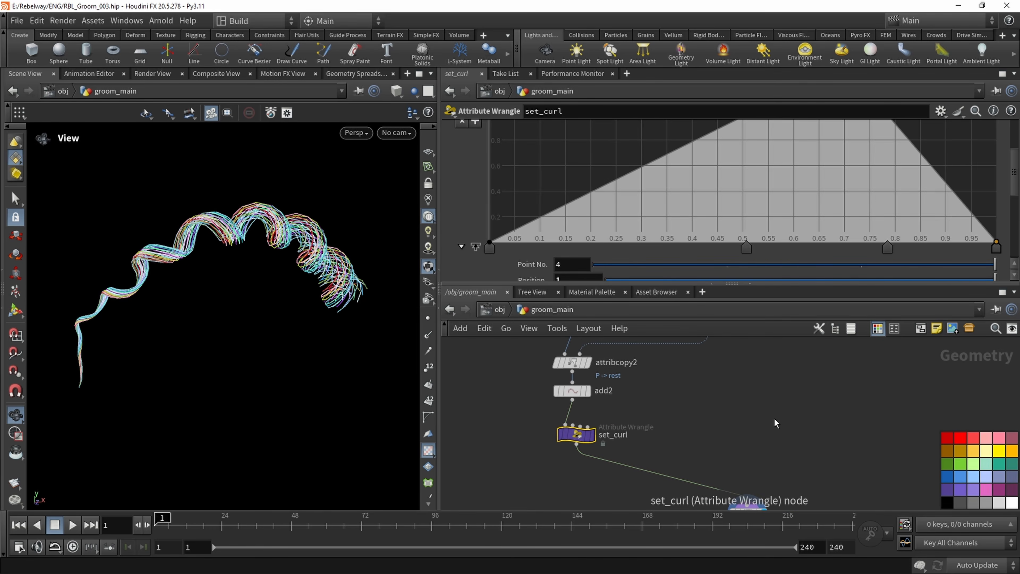
pyautogui.press('c')
pyautogui.scroll(-2, 699, 450)
pyautogui.moveTo(252, 329); pyautogui.dragTo(312, 222)
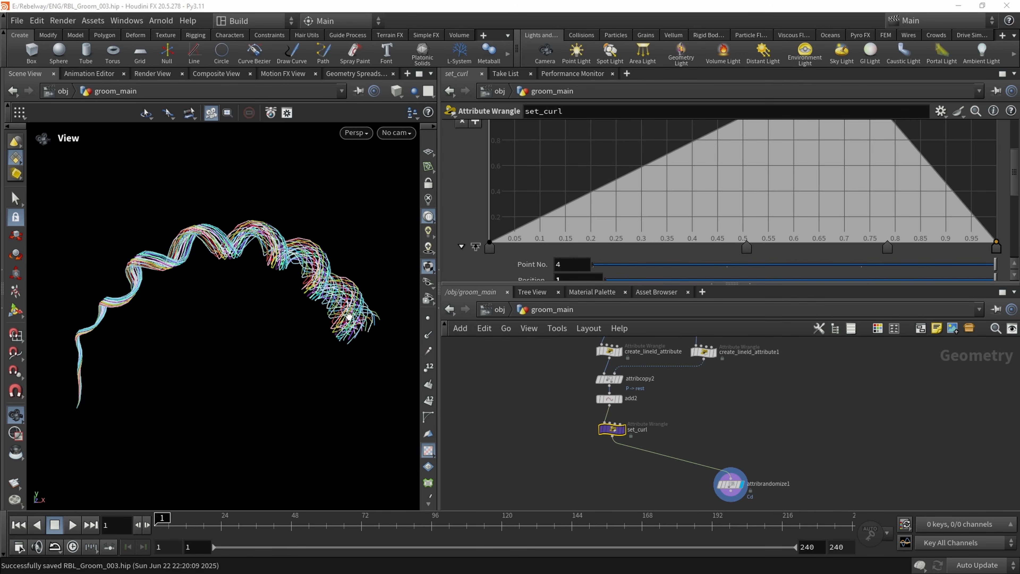
# Go up the network to the create_twist wrangle and show its Tramp ramp enlarged
pyautogui.scroll(-1, 550, 350)
pyautogui.moveTo(551, 348); pyautogui.dragTo(543, 479, button='middle')
pyautogui.scroll(2, 567, 423)
pyautogui.scroll(1, 567, 422)
pyautogui.moveTo(671, 402); pyautogui.dragTo(634, 409, button='middle')
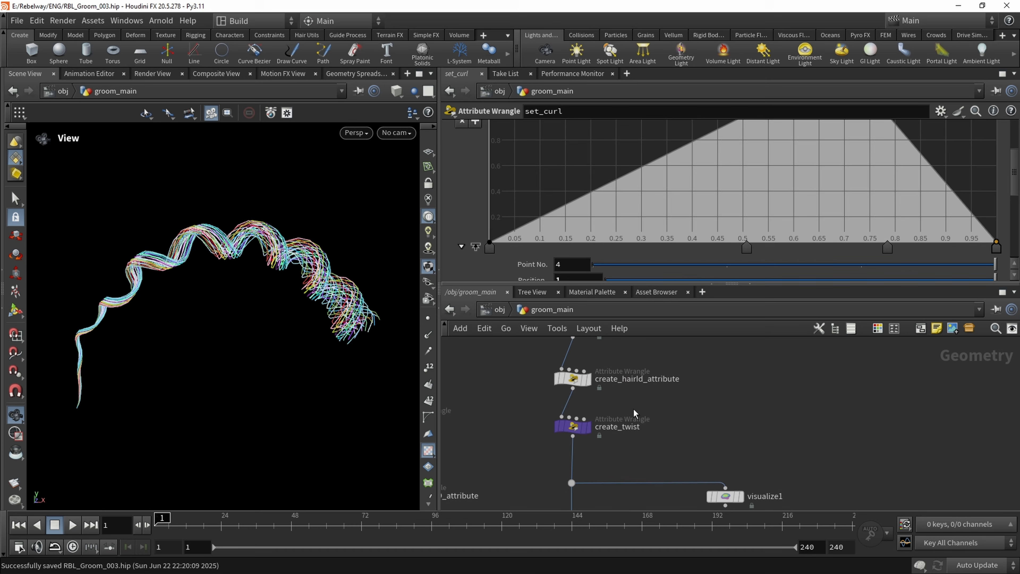
pyautogui.click(574, 426)
pyautogui.moveTo(490, 182)
pyautogui.mouseDown()
pyautogui.moveTo(712, 191)
pyautogui.moveTo(486, 193)
pyautogui.mouseUp()
pyautogui.scroll(1, 482, 237)
pyautogui.scroll(3, 482, 237)
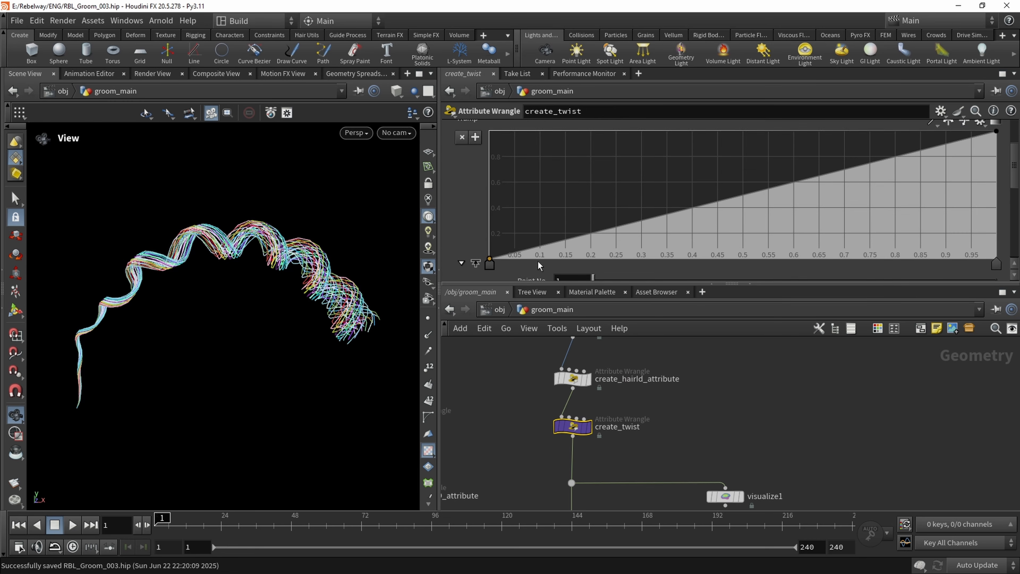
# Set the interpolation of create_twist's Tramp ramp points to B-Spline, after trying Bezier
pyautogui.click(997, 250)
pyautogui.scroll(-4, 590, 241)
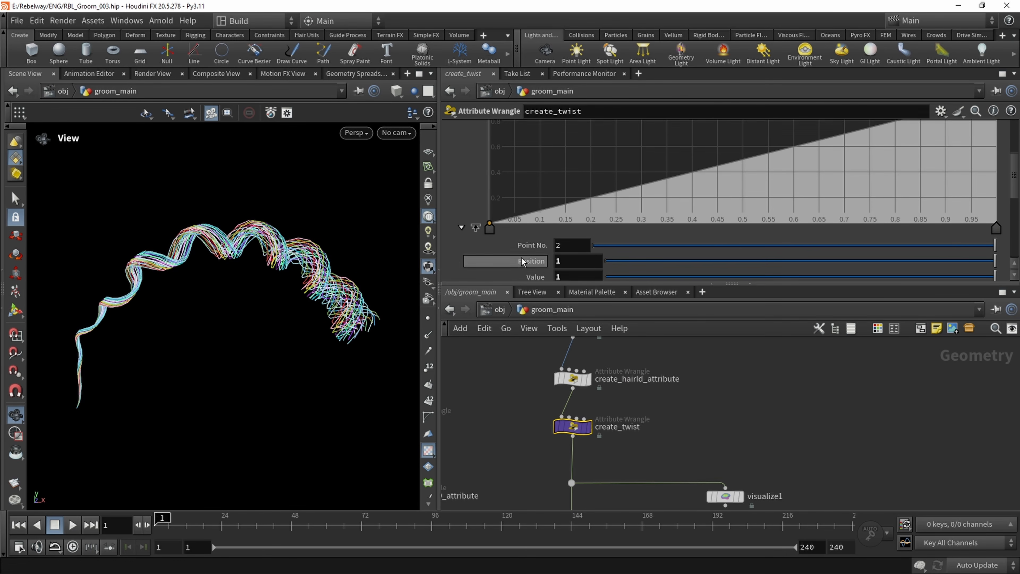
pyautogui.click(590, 245)
pyautogui.click(592, 311)
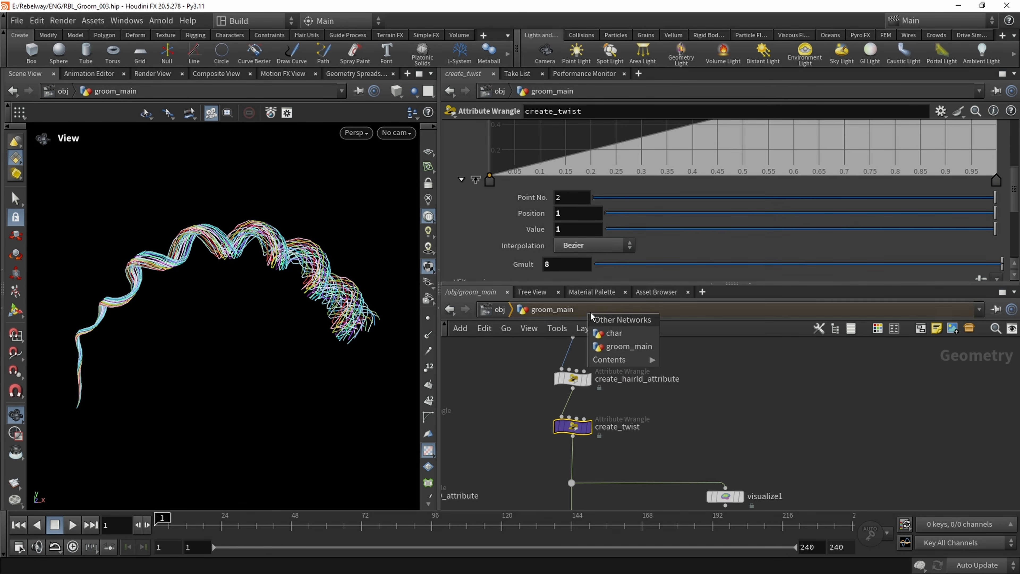
pyautogui.click(607, 248)
pyautogui.click(574, 324)
pyautogui.scroll(4, 570, 241)
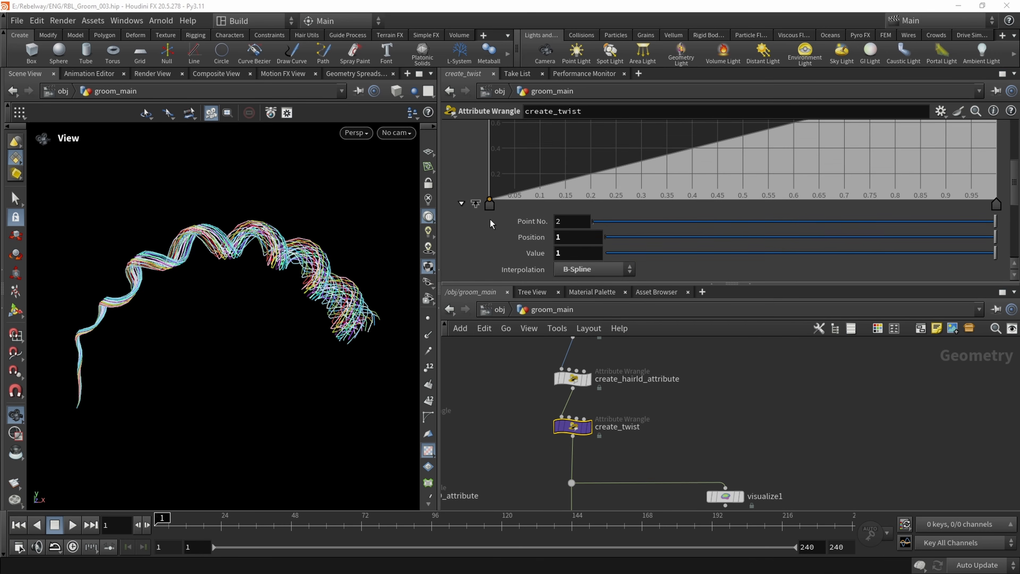
# Add Tramp ramp points at about position 0.3 with value near 0 and position 0.57 with value about 0.5
pyautogui.click(554, 230)
pyautogui.moveTo(554, 230); pyautogui.dragTo(643, 234)
pyautogui.moveTo(317, 279); pyautogui.dragTo(377, 259)
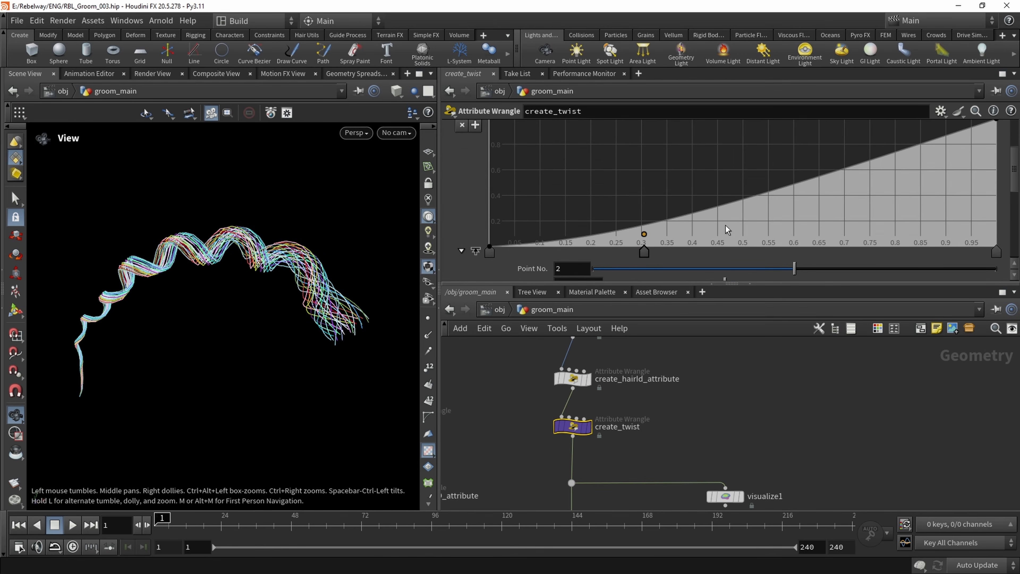
pyautogui.click(696, 213)
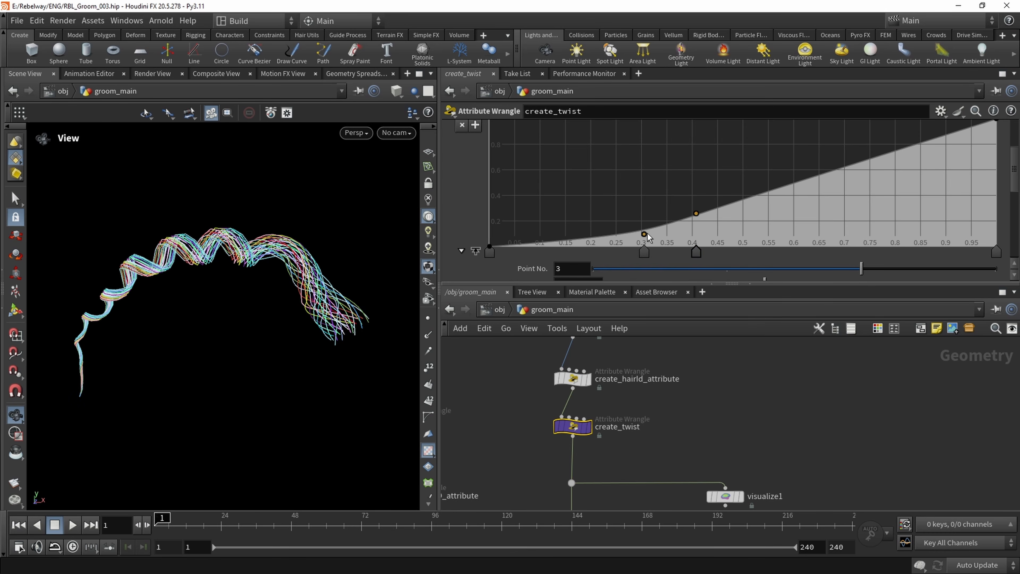
pyautogui.moveTo(644, 234); pyautogui.dragTo(643, 243)
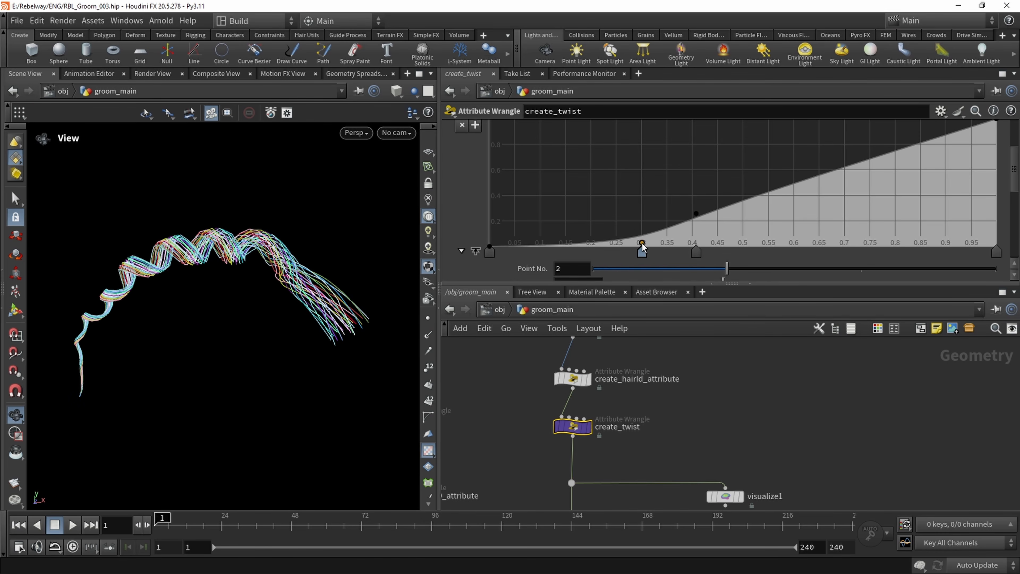
pyautogui.moveTo(305, 291); pyautogui.dragTo(285, 254)
pyautogui.moveTo(334, 318); pyautogui.dragTo(427, 270)
pyautogui.moveTo(696, 214); pyautogui.dragTo(779, 183)
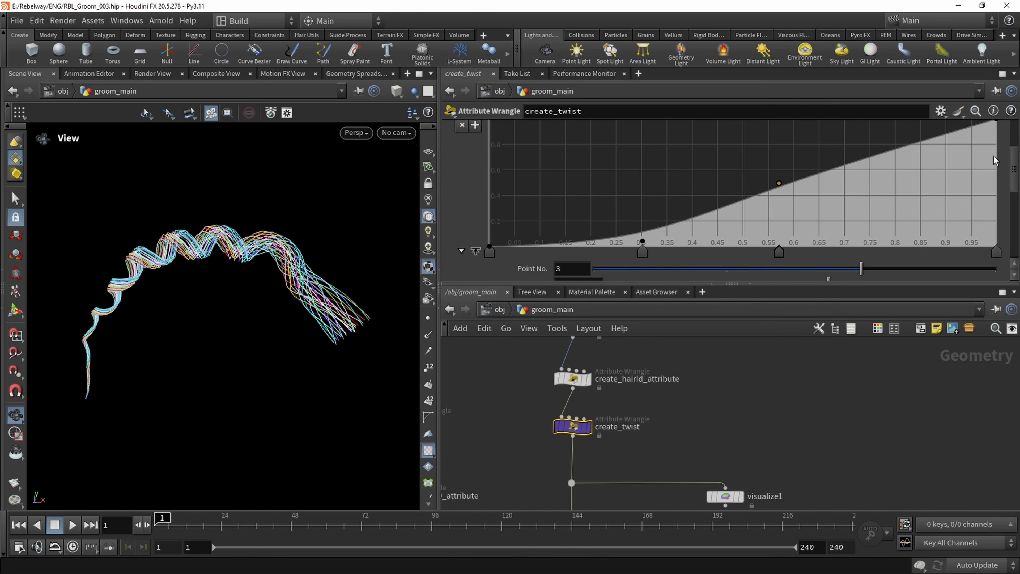
# Add a Tramp ramp point at about position 0.93 and lower the end point to a value of about 0.83
pyautogui.scroll(1, 994, 160)
pyautogui.click(960, 154)
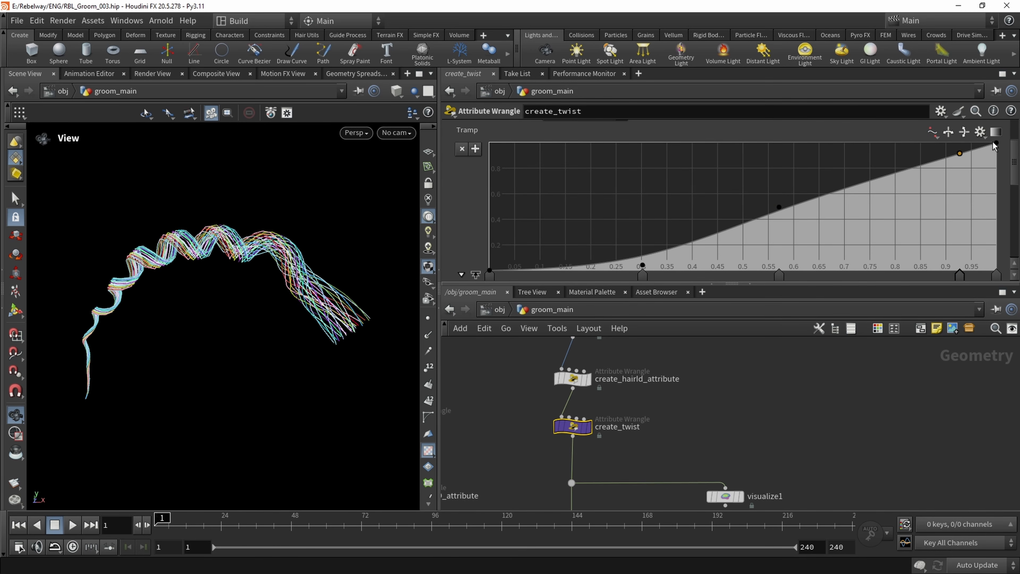
pyautogui.moveTo(997, 145); pyautogui.dragTo(997, 175)
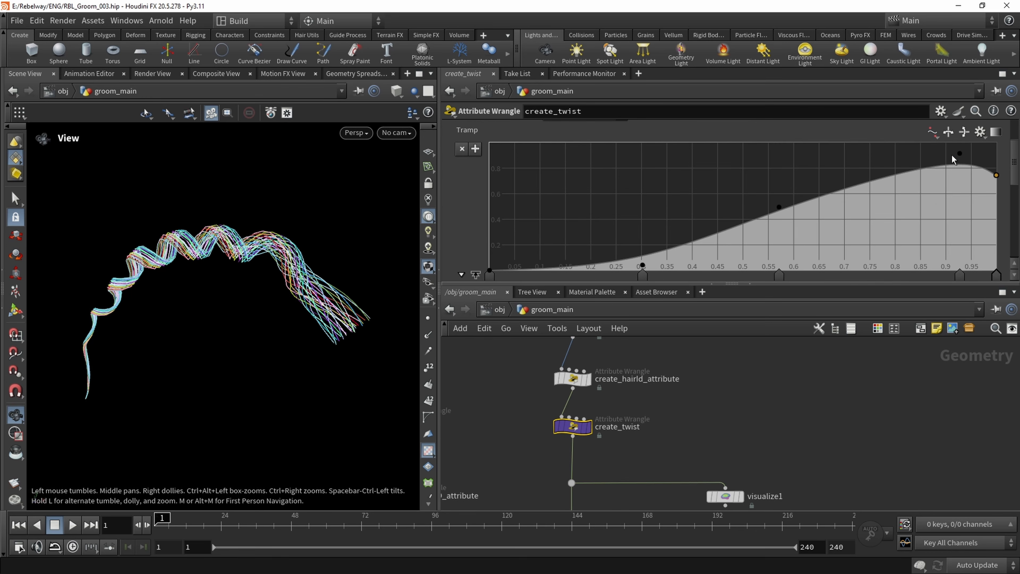
pyautogui.moveTo(959, 154); pyautogui.dragTo(1015, 197)
pyautogui.moveTo(563, 245); pyautogui.dragTo(577, 214, button='middle')
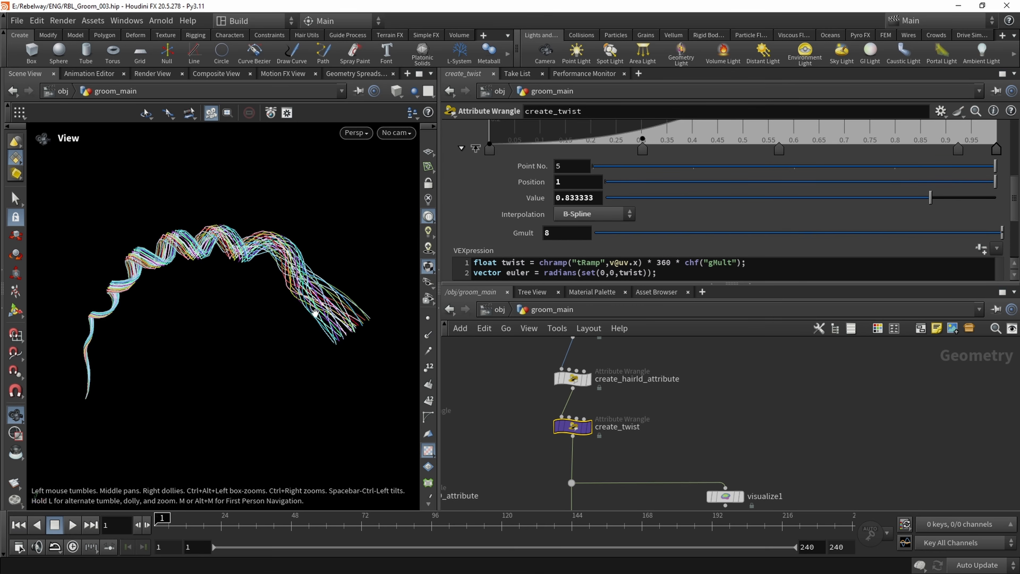
pyautogui.moveTo(235, 296); pyautogui.dragTo(251, 277)
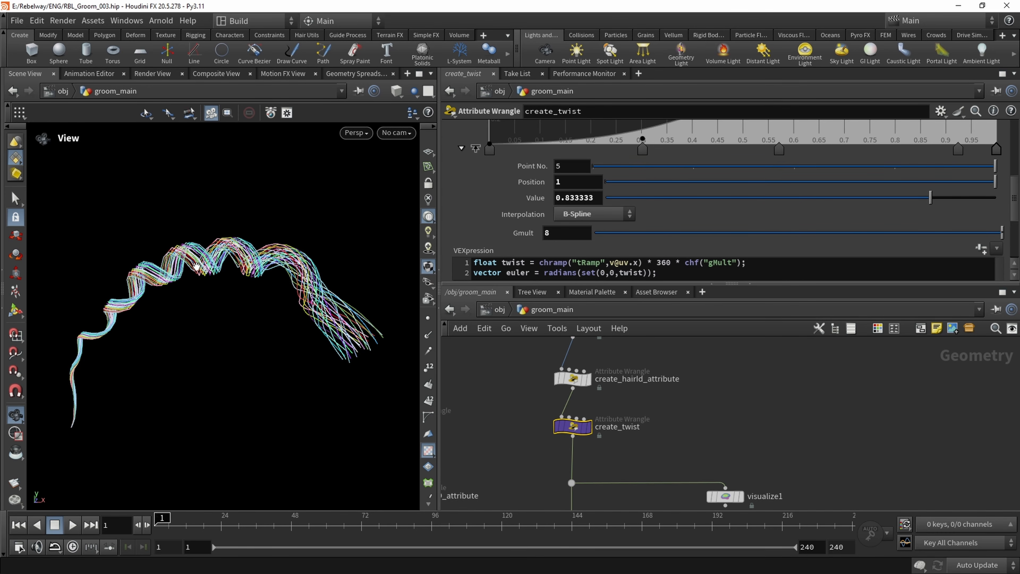
# Go up the network to the set_hair_width wrangle and enlarge its Rscale ramp
pyautogui.scroll(-1, 521, 395)
pyautogui.moveTo(521, 395); pyautogui.dragTo(512, 446, button='middle')
pyautogui.moveTo(519, 359); pyautogui.dragTo(521, 444, button='middle')
pyautogui.scroll(1, 521, 442)
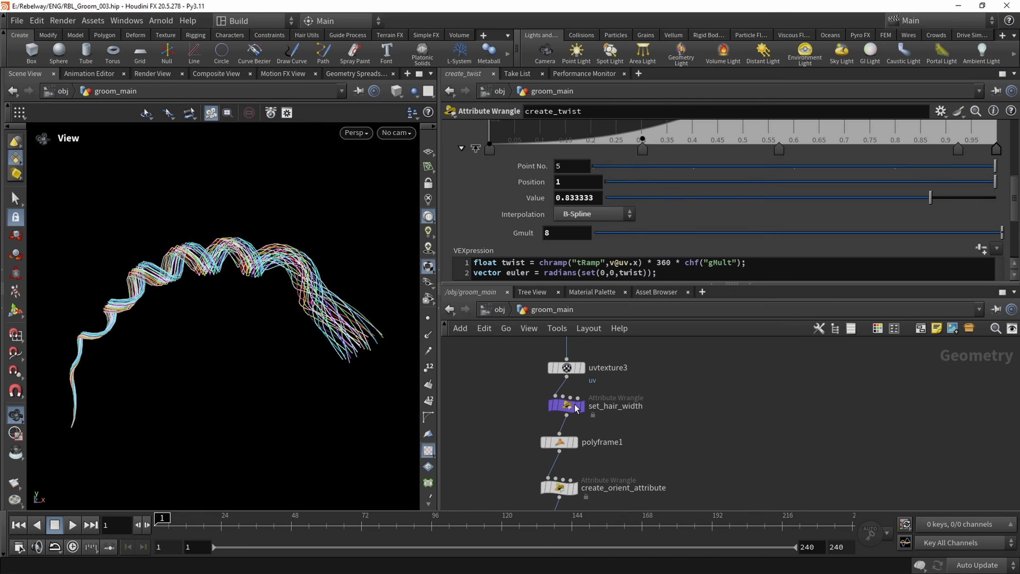
pyautogui.click(570, 406)
pyautogui.scroll(5, 610, 241)
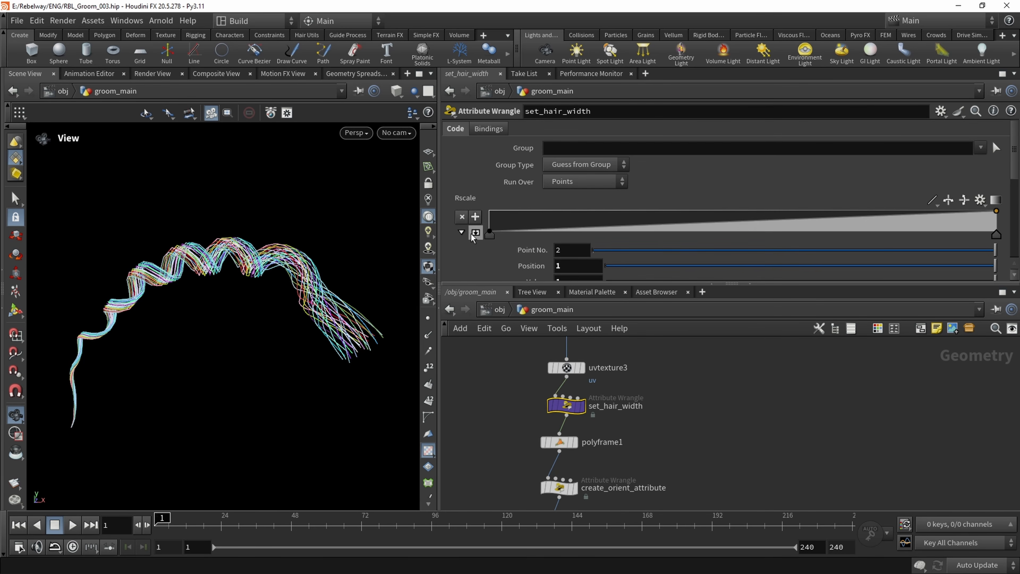
pyautogui.scroll(-2, 666, 213)
pyautogui.scroll(-1, 694, 218)
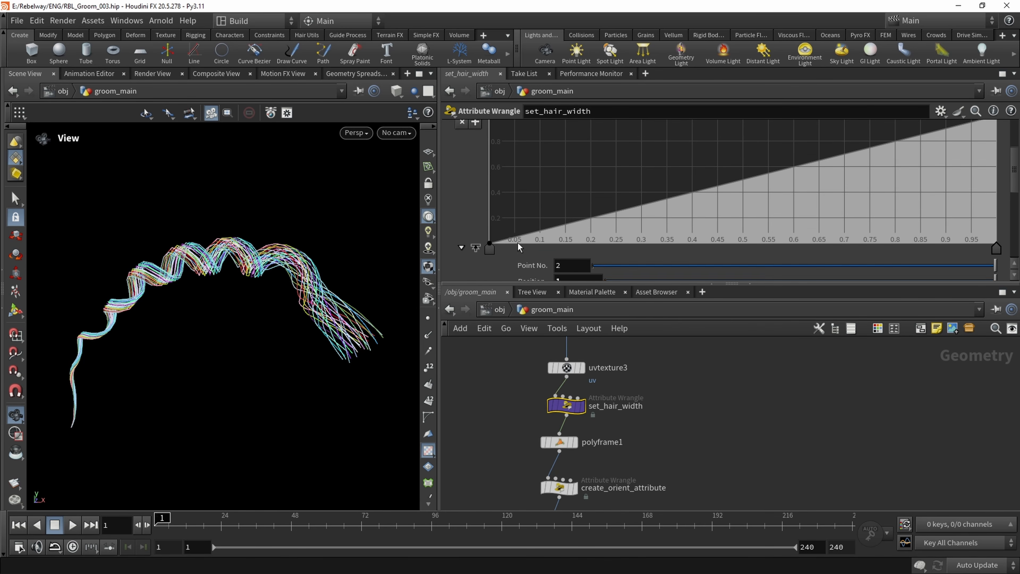
# Set the interpolation of set_hair_width's Rscale ramp points to B-Spline
pyautogui.click(997, 248)
pyautogui.scroll(-3, 517, 244)
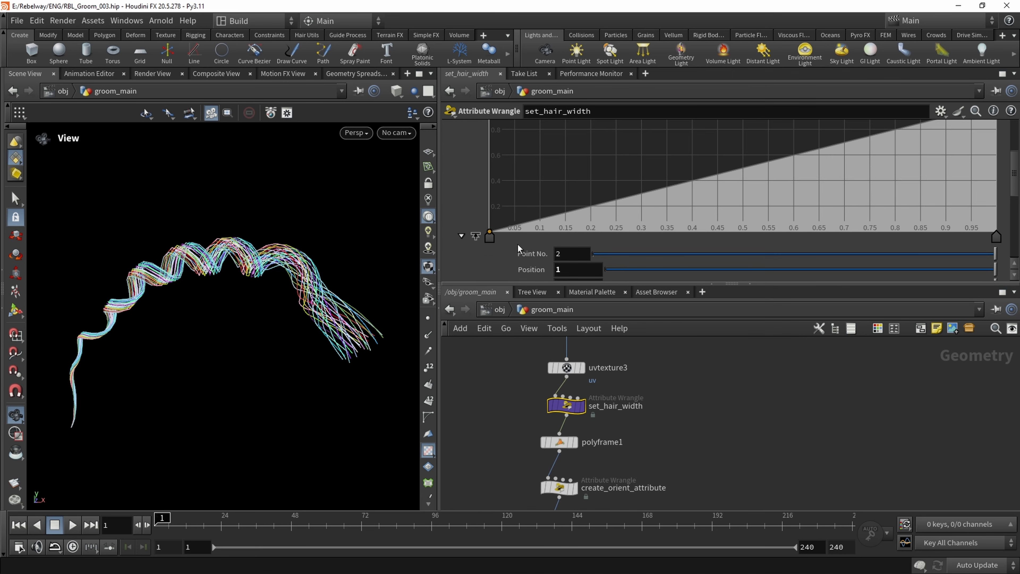
pyautogui.click(590, 241)
pyautogui.click(588, 320)
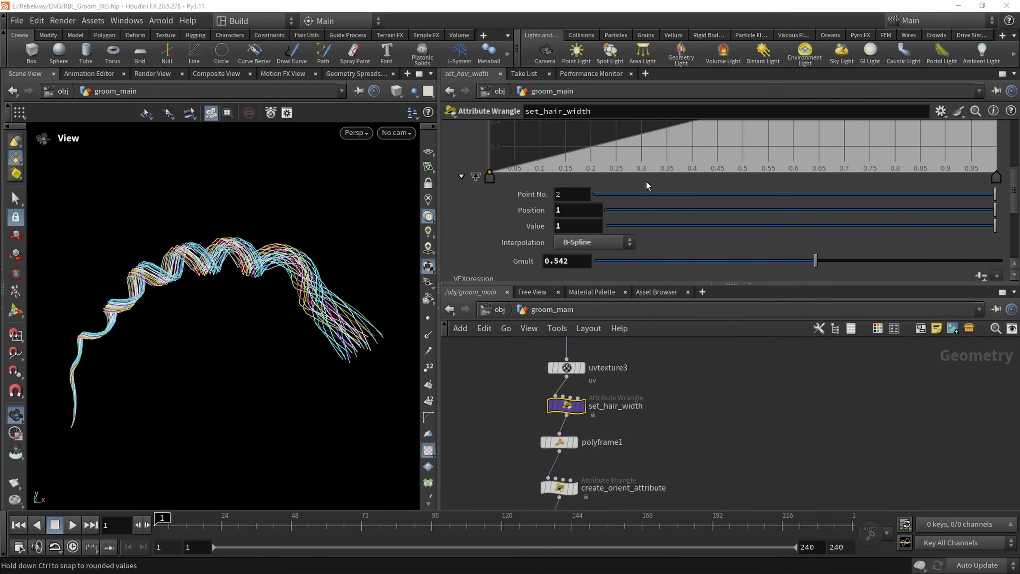
# Raise the Rscale ramp's start point to about 0.45 and add points near positions 0.23 (value 0) and 0.48 (value 0.4)
pyautogui.scroll(5, 723, 194)
pyautogui.click(702, 178)
pyautogui.scroll(2, 695, 209)
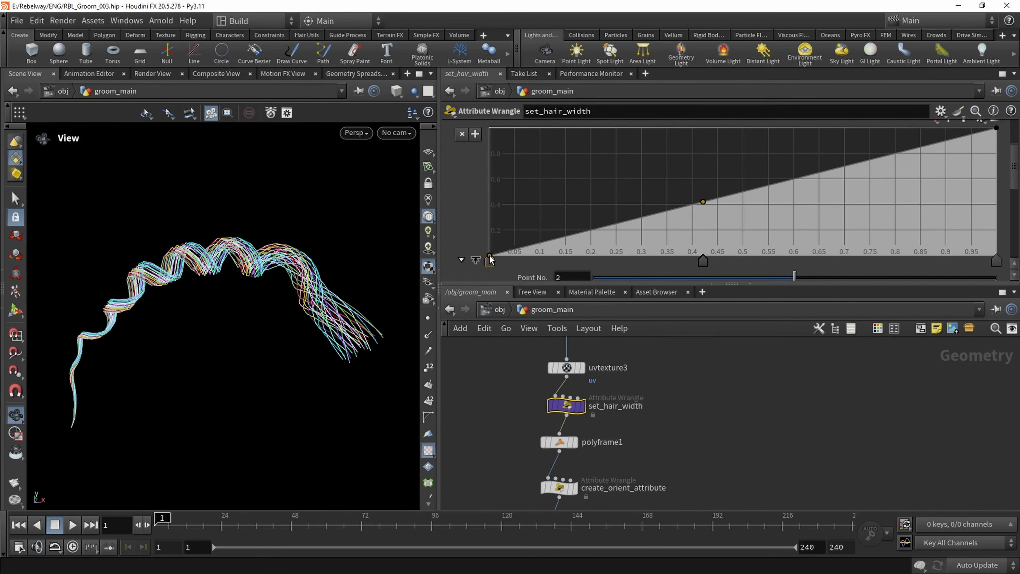
pyautogui.moveTo(487, 264); pyautogui.dragTo(470, 201)
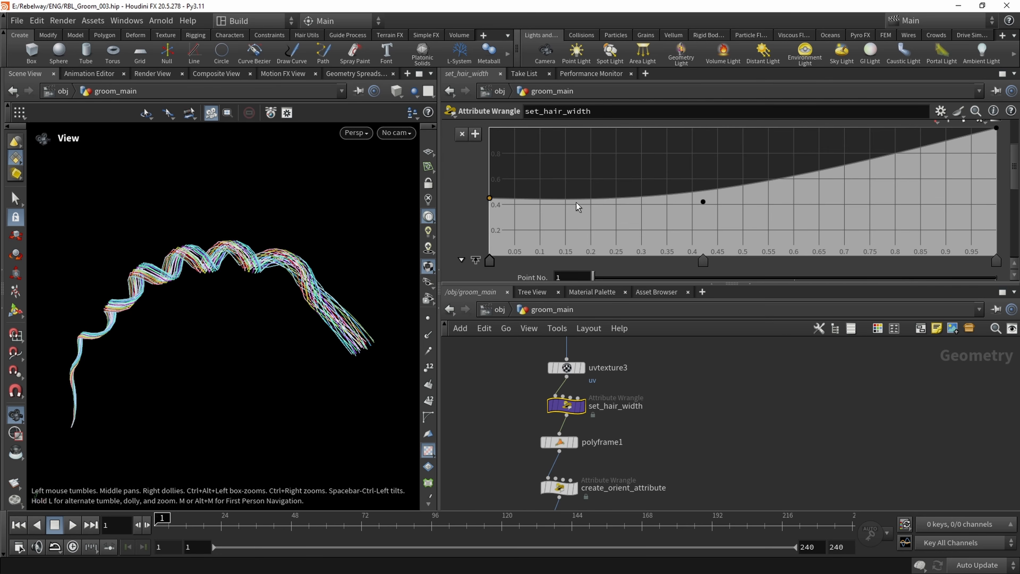
pyautogui.moveTo(577, 207); pyautogui.dragTo(607, 237)
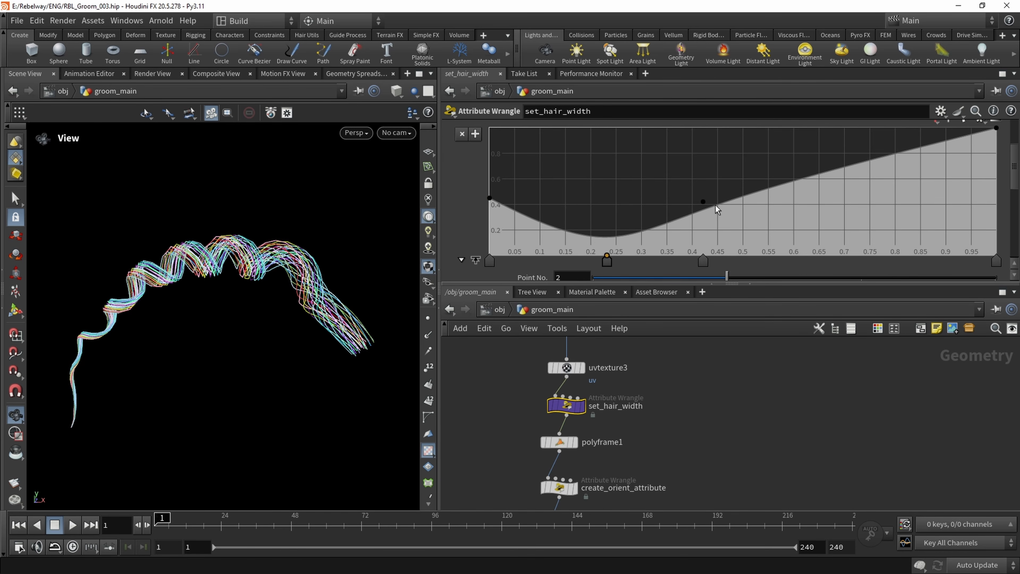
pyautogui.moveTo(703, 202); pyautogui.dragTo(732, 203)
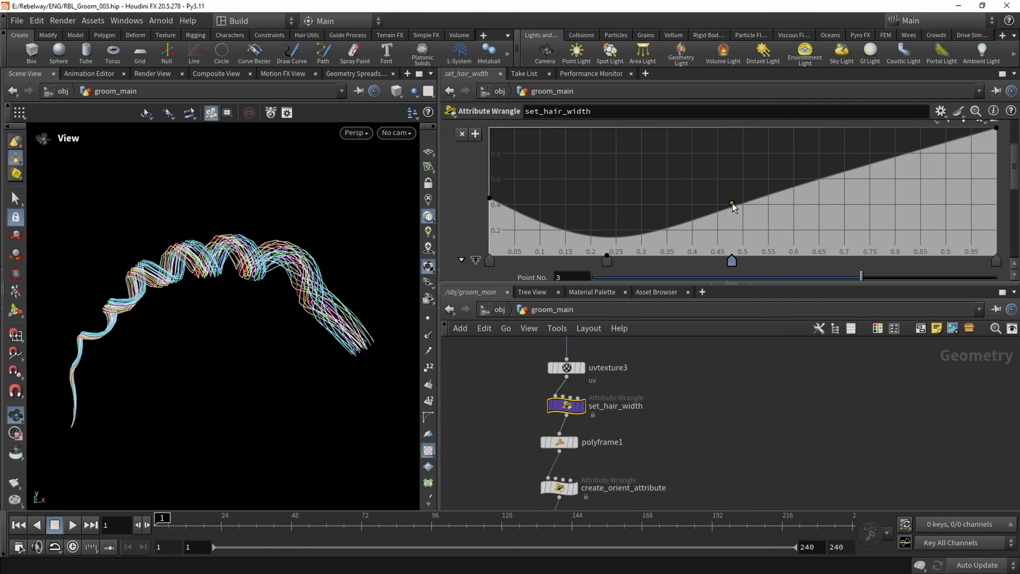
# Move the two inner Rscale ramp points to about position 0.3, value 0.15, and position 0.595, value 0.508
pyautogui.click(732, 261)
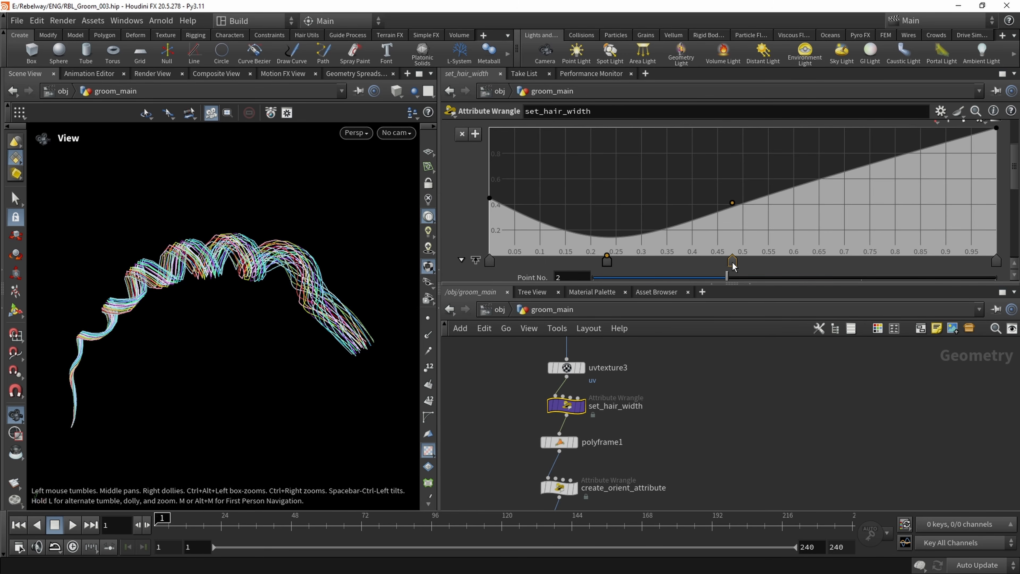
pyautogui.moveTo(730, 262); pyautogui.dragTo(767, 261)
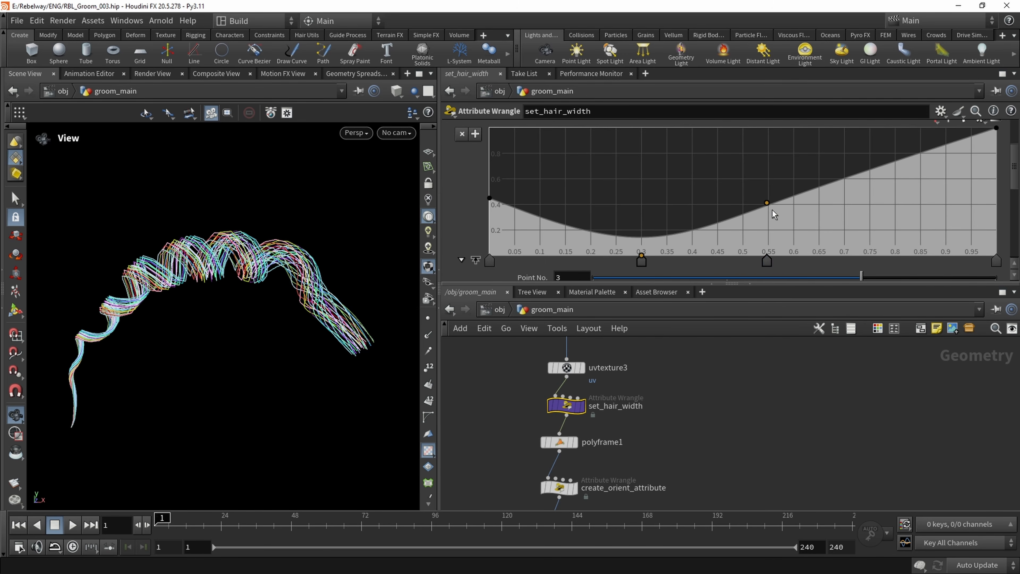
pyautogui.moveTo(766, 204); pyautogui.dragTo(799, 230)
pyautogui.hotkey('ctrl', 'z')
pyautogui.moveTo(641, 254)
pyautogui.mouseDown()
pyautogui.moveTo(644, 223)
pyautogui.moveTo(643, 239)
pyautogui.mouseUp()
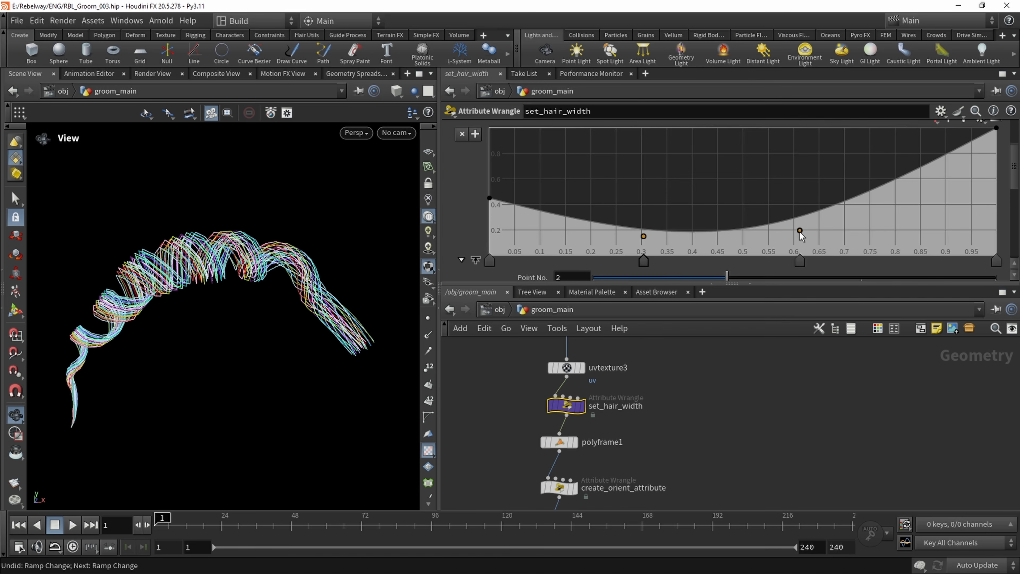
pyautogui.moveTo(800, 231); pyautogui.dragTo(791, 192)
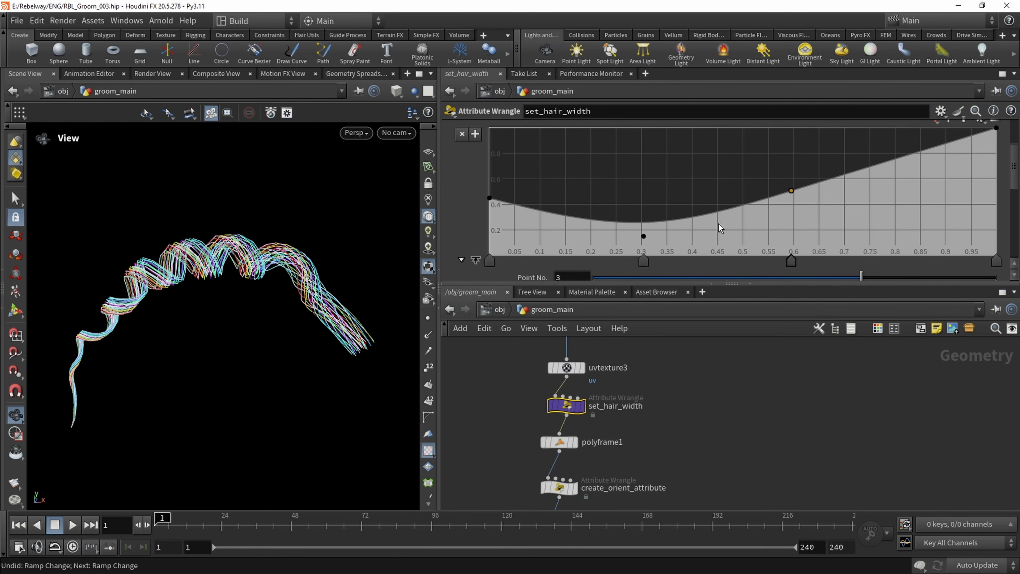
# Set set_hair_width's Gmult to 0.677 and inspect the fuller braid
pyautogui.moveTo(231, 274)
pyautogui.mouseDown()
pyautogui.moveTo(276, 272)
pyautogui.moveTo(200, 276)
pyautogui.moveTo(233, 275)
pyautogui.mouseUp()
pyautogui.scroll(-5, 538, 262)
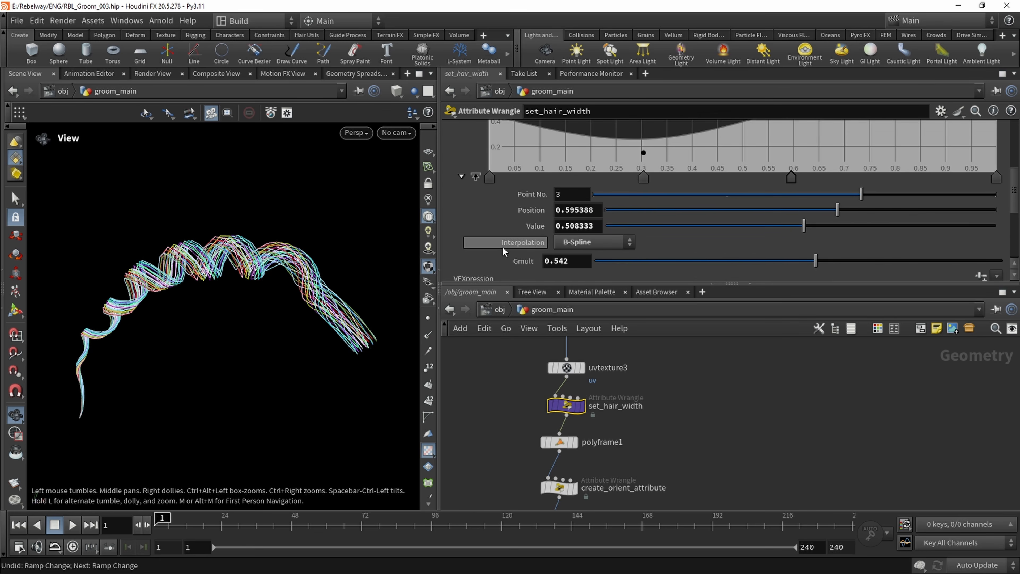
pyautogui.moveTo(817, 251); pyautogui.dragTo(866, 261)
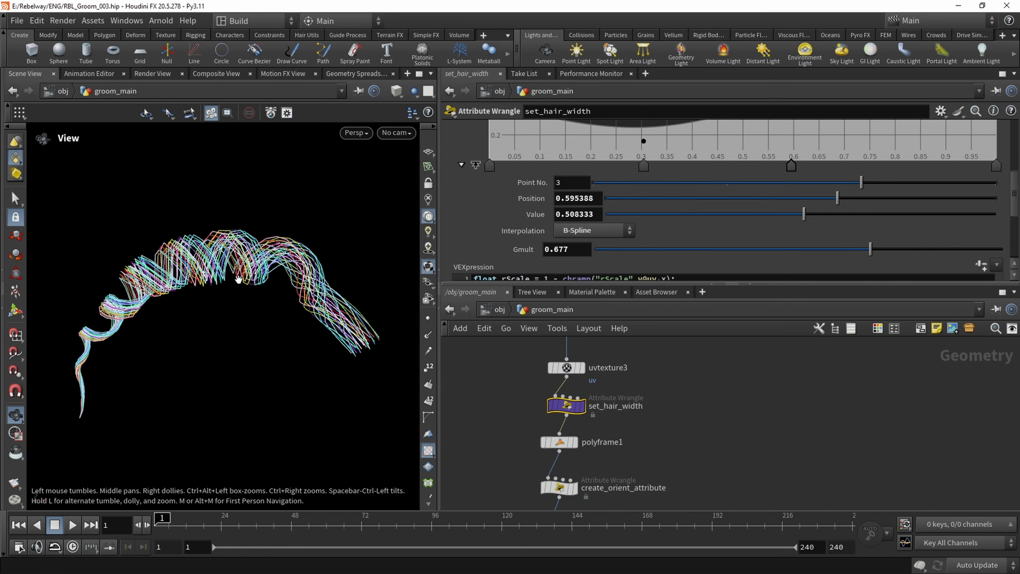
pyautogui.moveTo(369, 337); pyautogui.dragTo(226, 282)
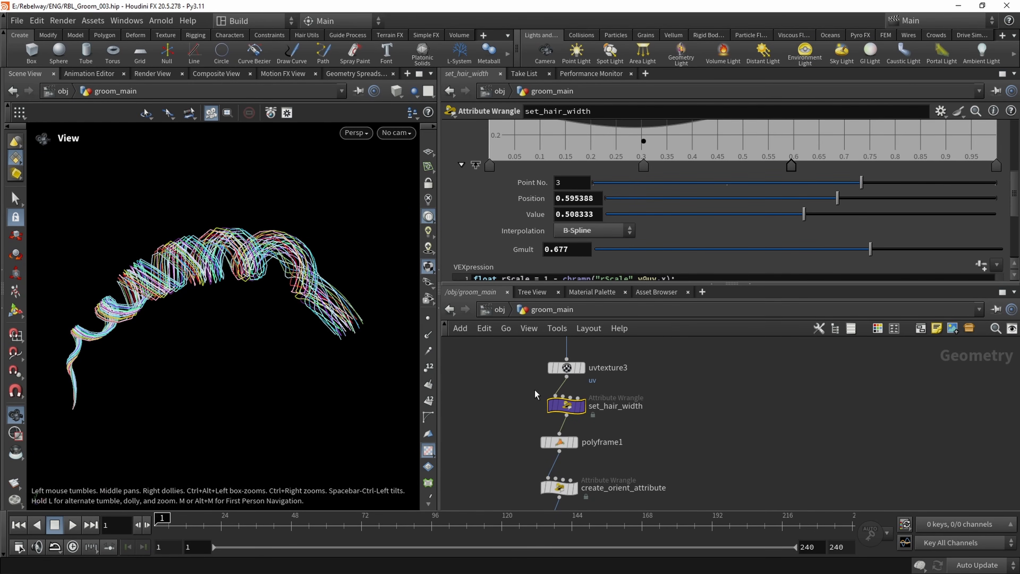
# Reduce create_twist's Gmult to 6.55 and inspect the looser braid from another angle
pyautogui.moveTo(667, 445); pyautogui.dragTo(670, 388, button='middle')
pyautogui.scroll(-2, 671, 388)
pyautogui.moveTo(664, 470); pyautogui.dragTo(671, 390, button='middle')
pyautogui.scroll(2, 615, 426)
pyautogui.click(578, 429)
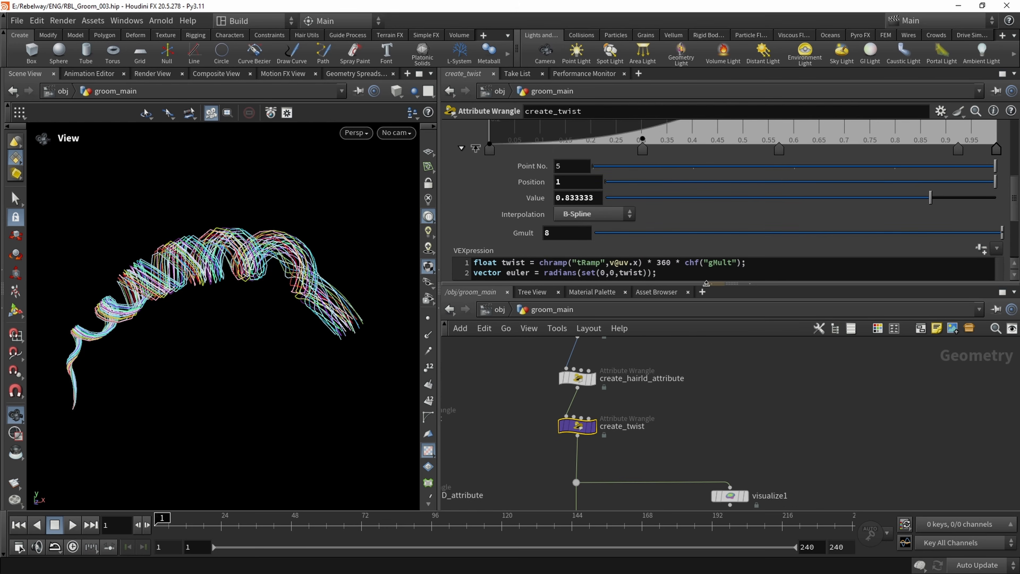
pyautogui.moveTo(585, 238); pyautogui.dragTo(299, 261, button='middle')
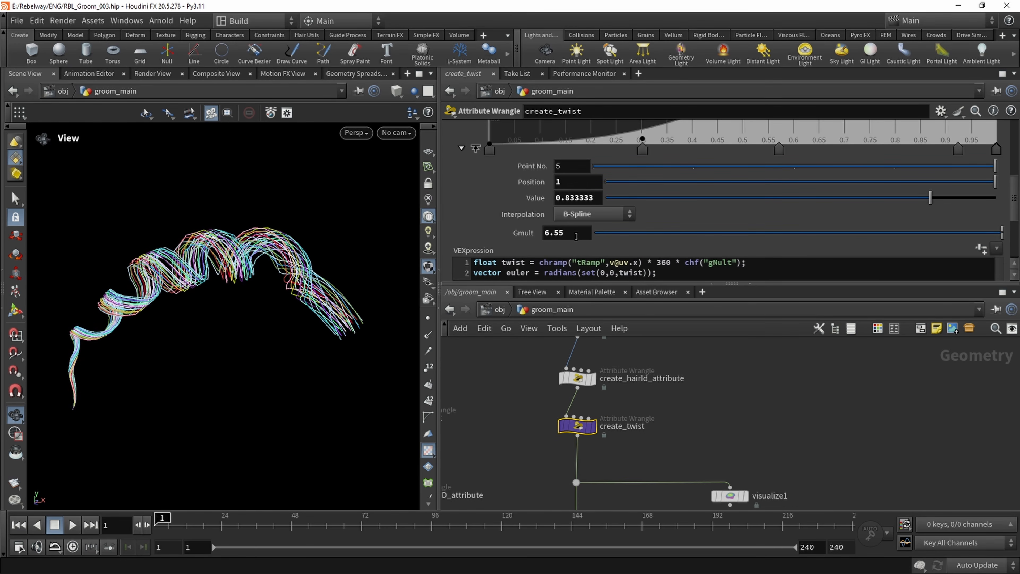
pyautogui.moveTo(197, 284); pyautogui.dragTo(312, 284)
pyautogui.moveTo(273, 293); pyautogui.dragTo(255, 293, button='middle')
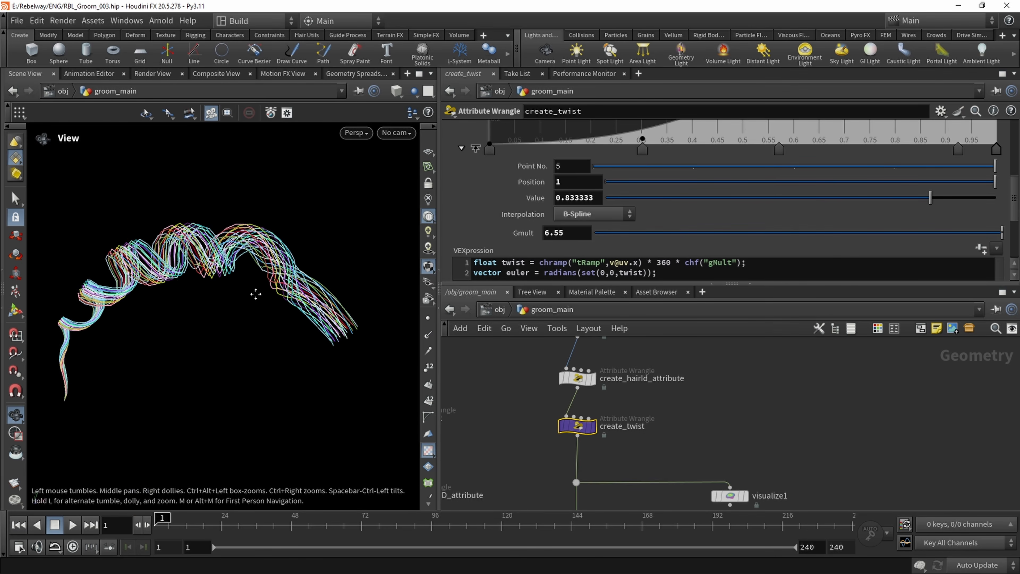
# Bypass the delete1 node above the copytopoints nodes and view the full groom
pyautogui.scroll(-2, 539, 392)
pyautogui.moveTo(532, 441); pyautogui.dragTo(556, 376, button='middle')
pyautogui.scroll(-2, 551, 396)
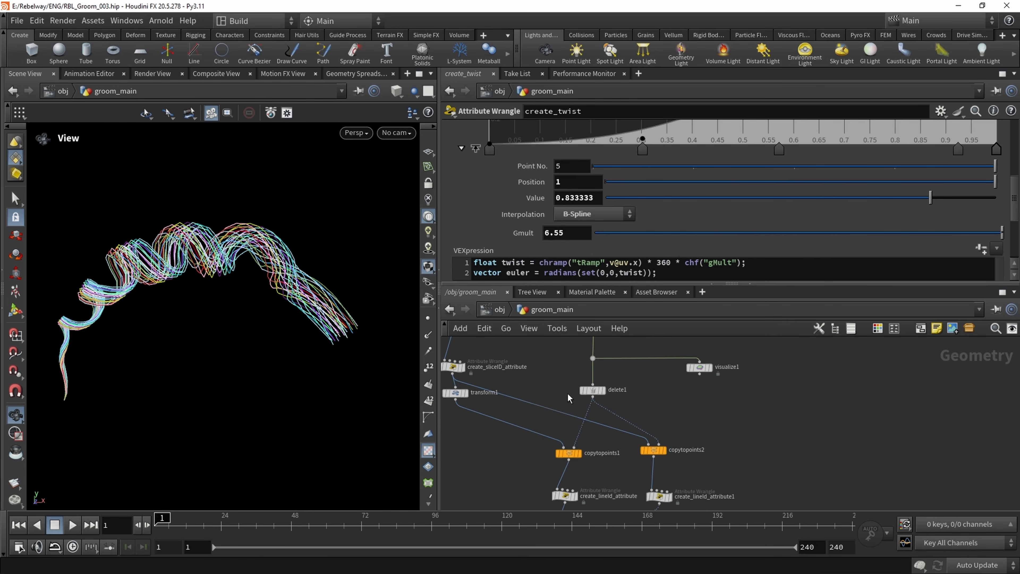
pyautogui.click(578, 375)
pyautogui.scroll(-5, 243, 285)
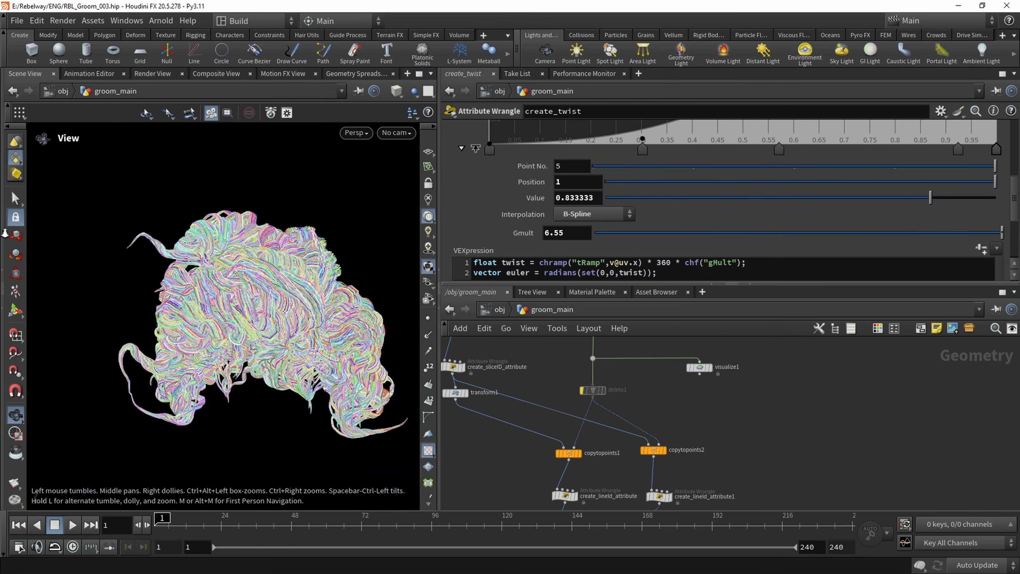
pyautogui.moveTo(244, 286); pyautogui.dragTo(198, 273)
# Raise set_curl's Blend ramp end point to about 0.47 and its start point to about 0.18
pyautogui.moveTo(512, 465); pyautogui.dragTo(505, 378, button='middle')
pyautogui.scroll(1, 514, 424)
pyautogui.click(576, 479)
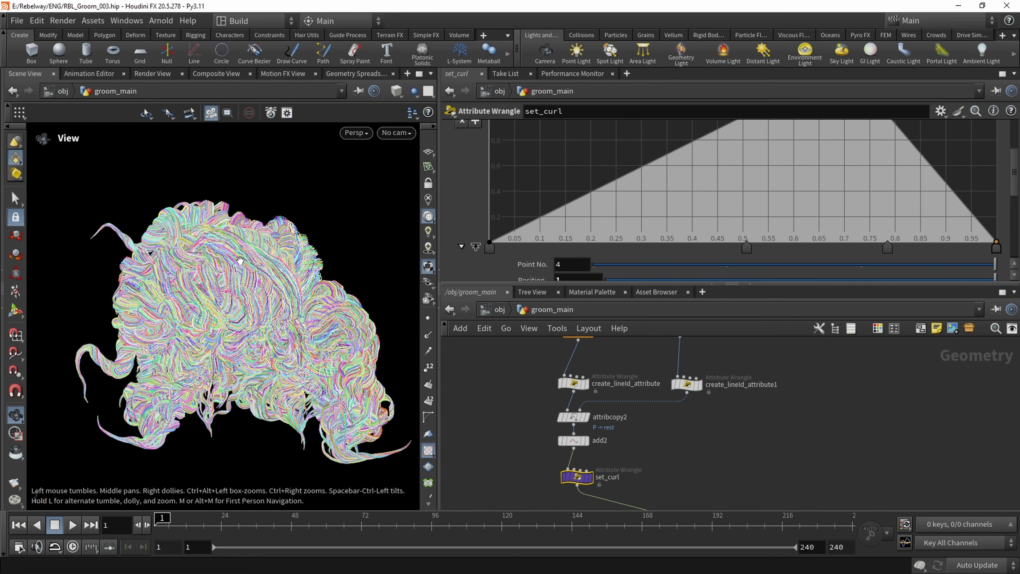
pyautogui.moveTo(208, 277)
pyautogui.mouseDown()
pyautogui.moveTo(225, 277)
pyautogui.moveTo(189, 273)
pyautogui.moveTo(212, 276)
pyautogui.mouseUp()
pyautogui.scroll(1, 973, 249)
pyautogui.moveTo(999, 269); pyautogui.dragTo(999, 209)
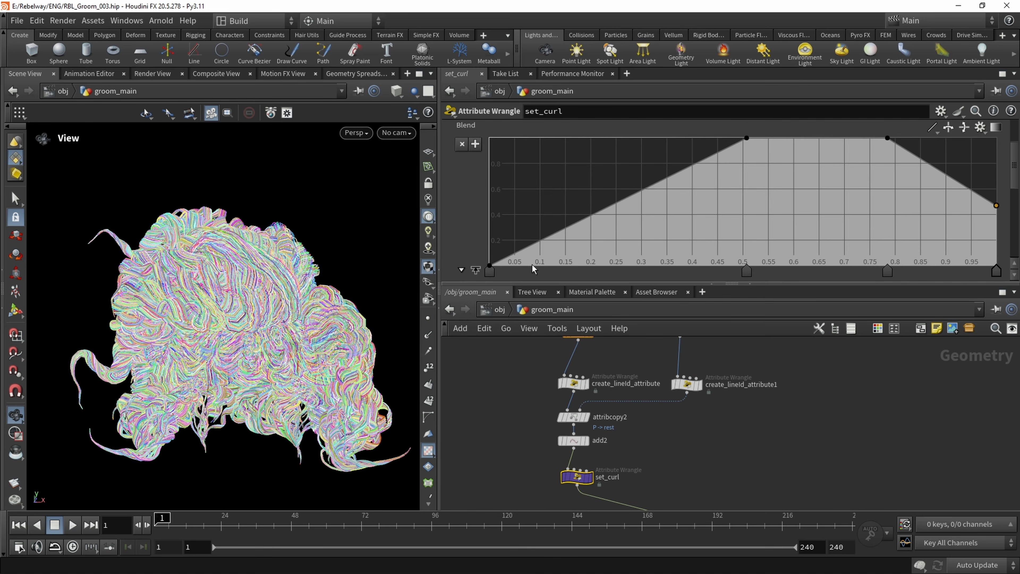
pyautogui.moveTo(490, 267); pyautogui.dragTo(478, 246)
pyautogui.moveTo(152, 277); pyautogui.dragTo(286, 263)
# Add an Attribute Wrangle fed by set_curl and display its output
pyautogui.scroll(2, 348, 291)
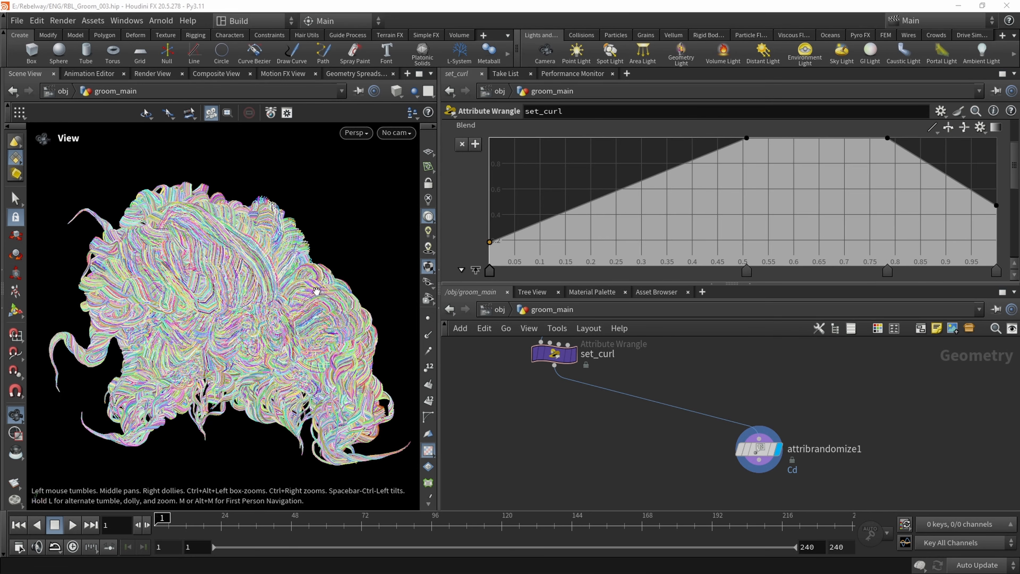
pyautogui.press('Tab')
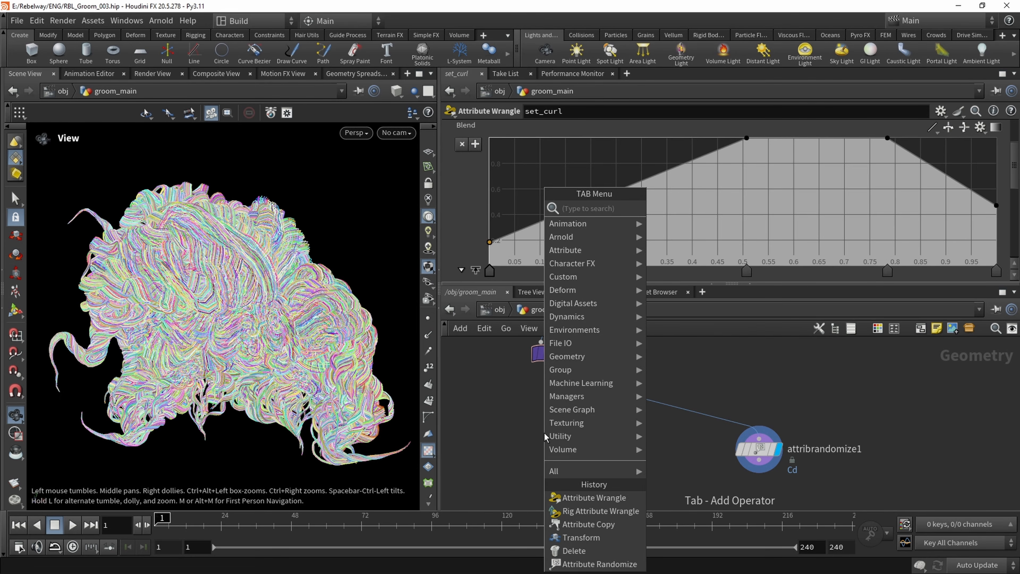
pyautogui.write('attrib wr')
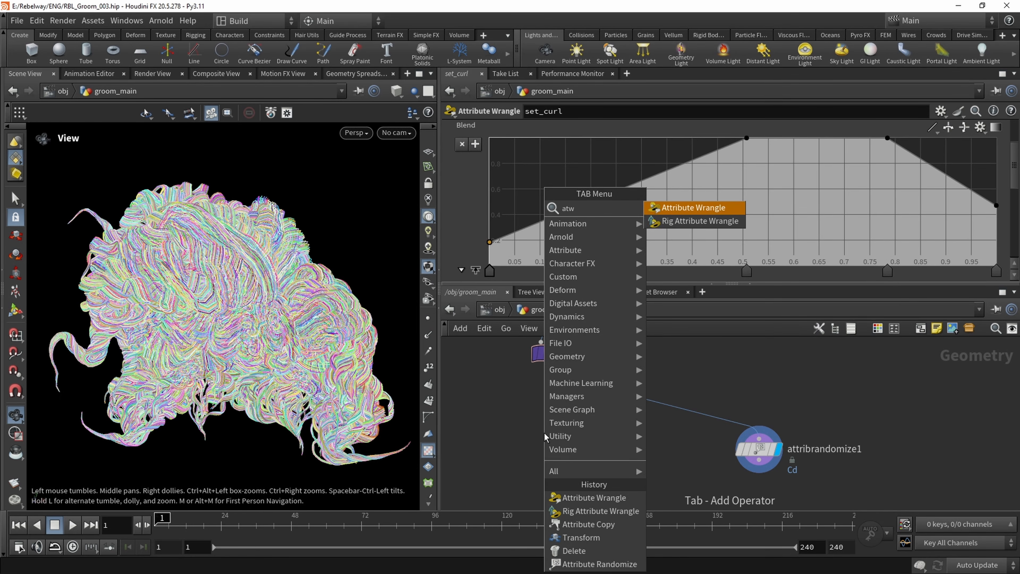
pyautogui.press('Return')
pyautogui.click(574, 442)
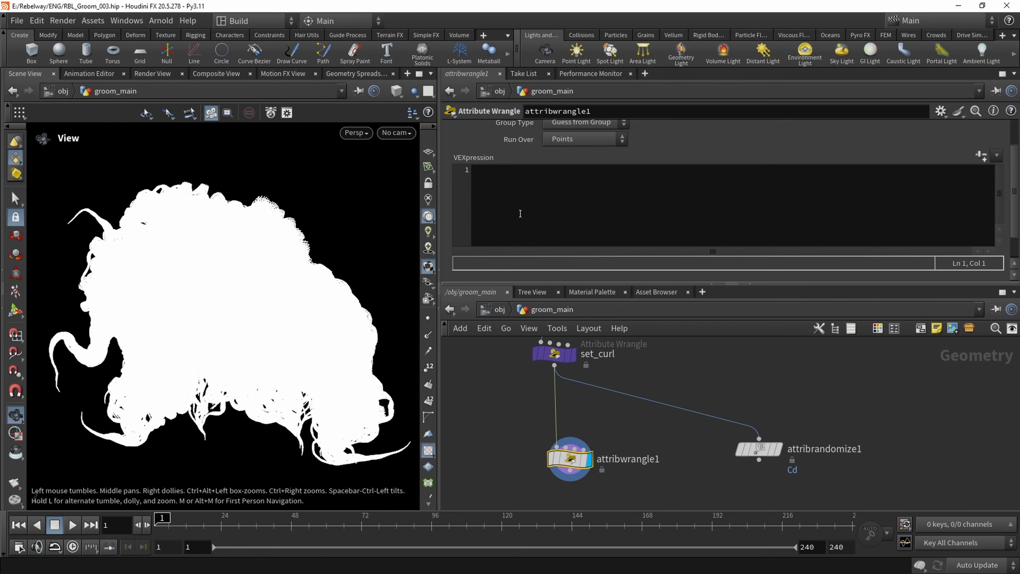
pyautogui.click(566, 201)
pyautogui.write('vecto')
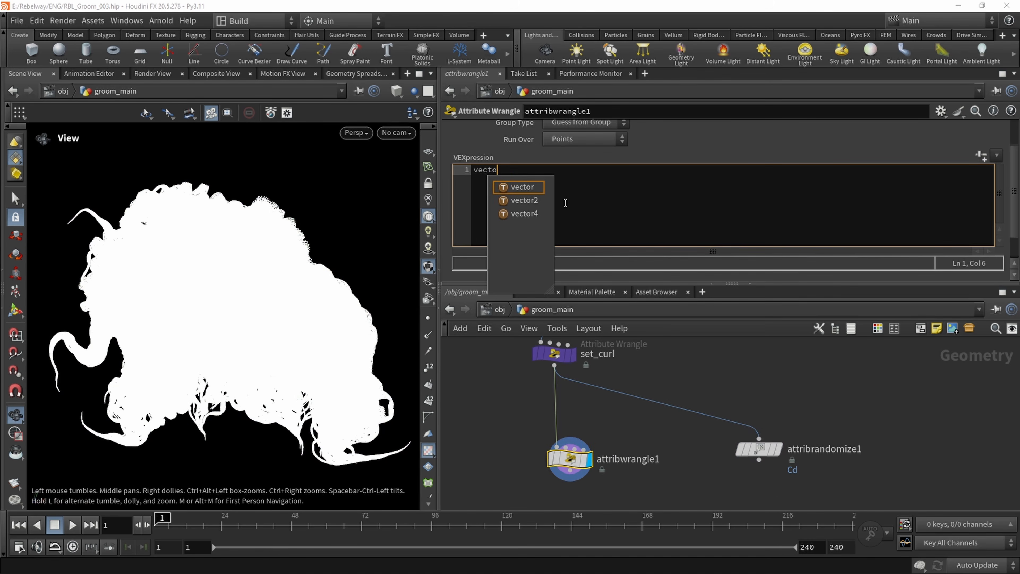
pyautogui.write('r ')
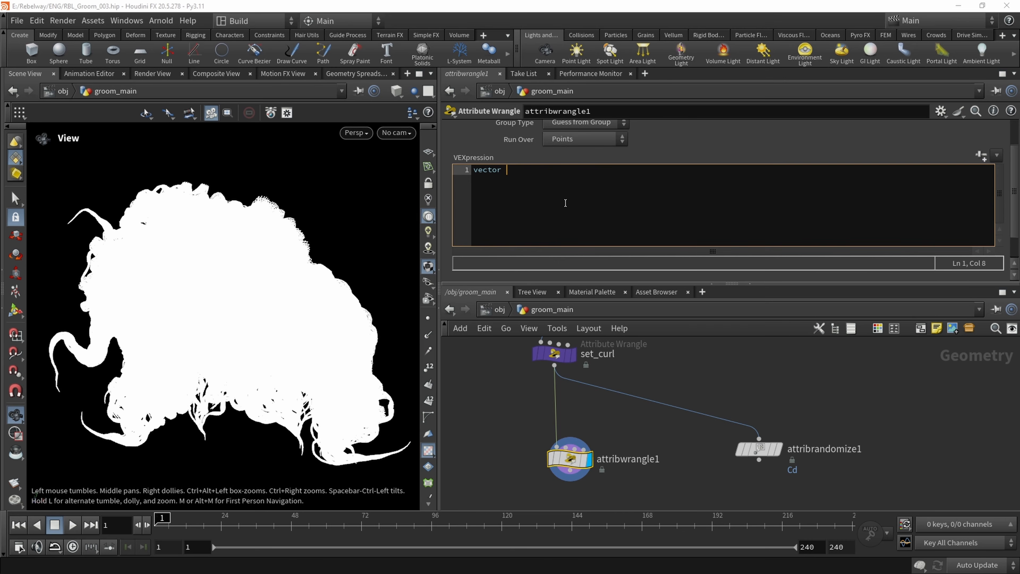
pyautogui.write('color =')
pyautogui.write('ramp("color')
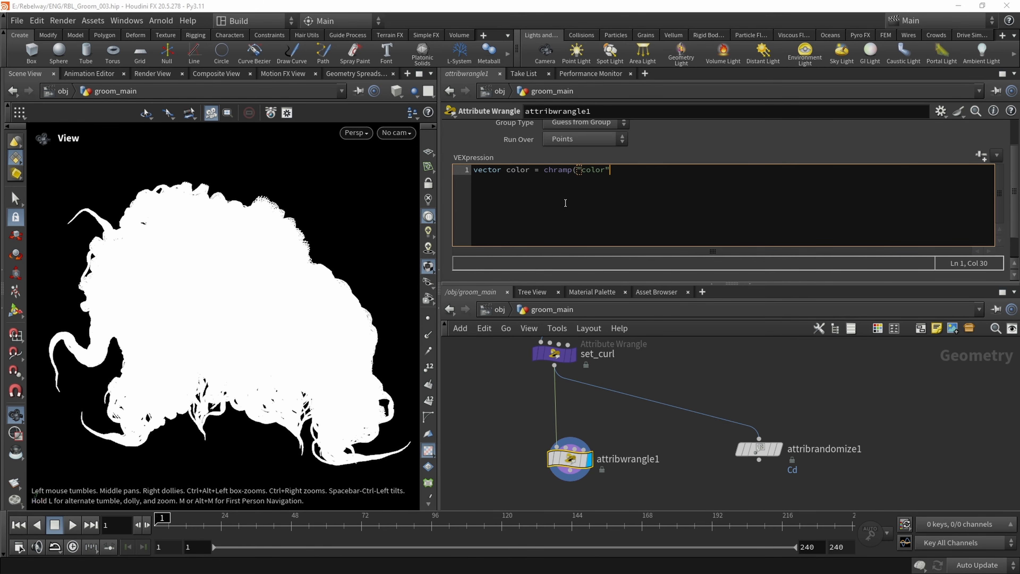
pyautogui.write('",v')
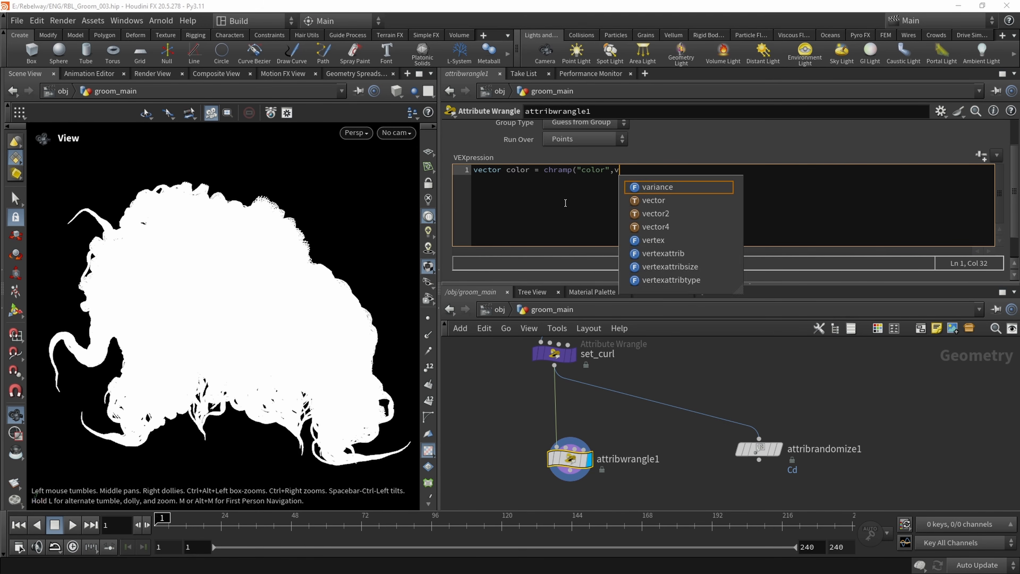
pyautogui.write('@uv.')
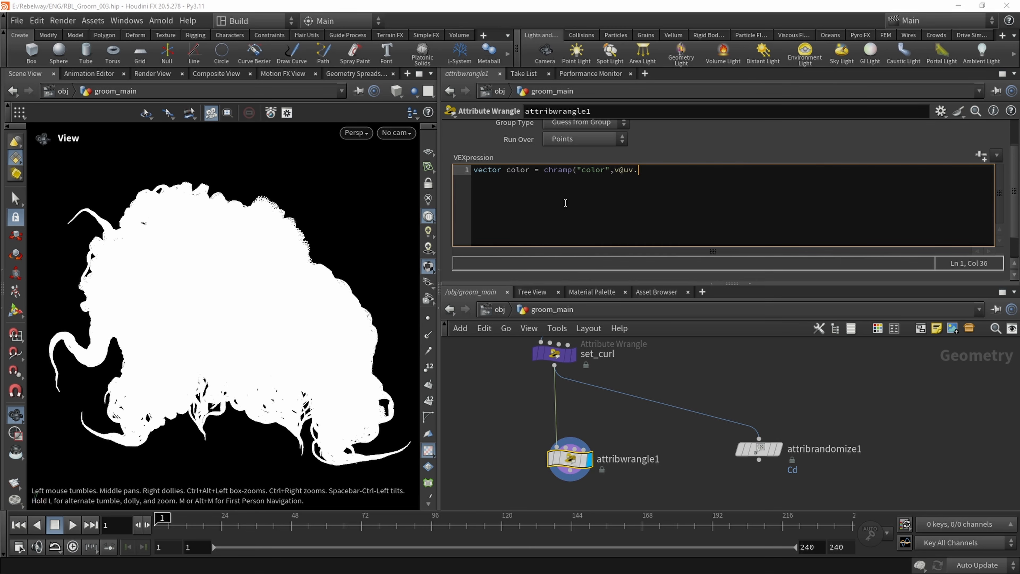
pyautogui.write('x)')
pyautogui.write('vec')
# Wrap the chramp call in a vector() cast and generate the color ramp parameter from the code
pyautogui.press('BackSpace')
pyautogui.press('BackSpace')
pyautogui.write('or(')
pyautogui.press('Right')
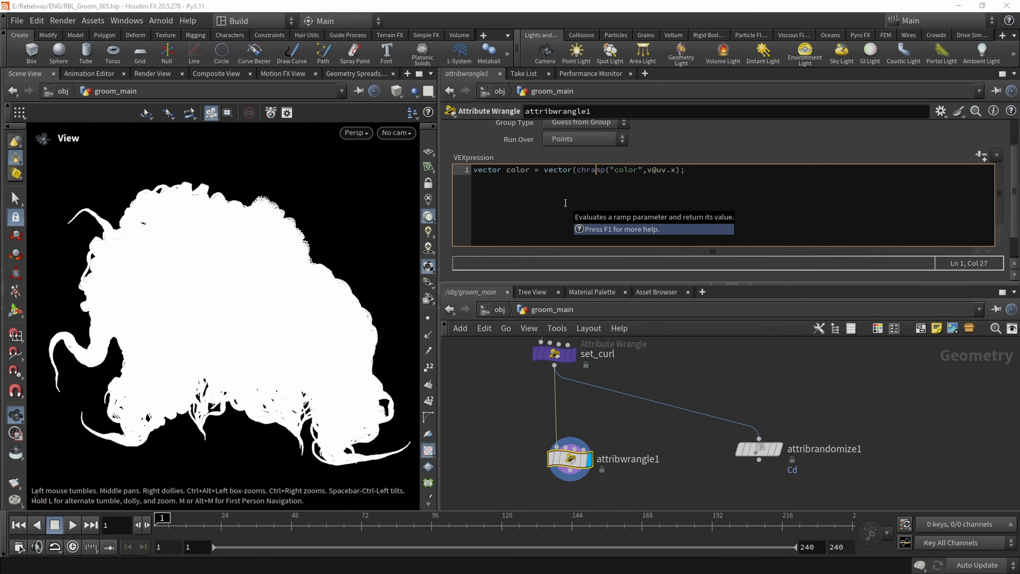
pyautogui.write(')')
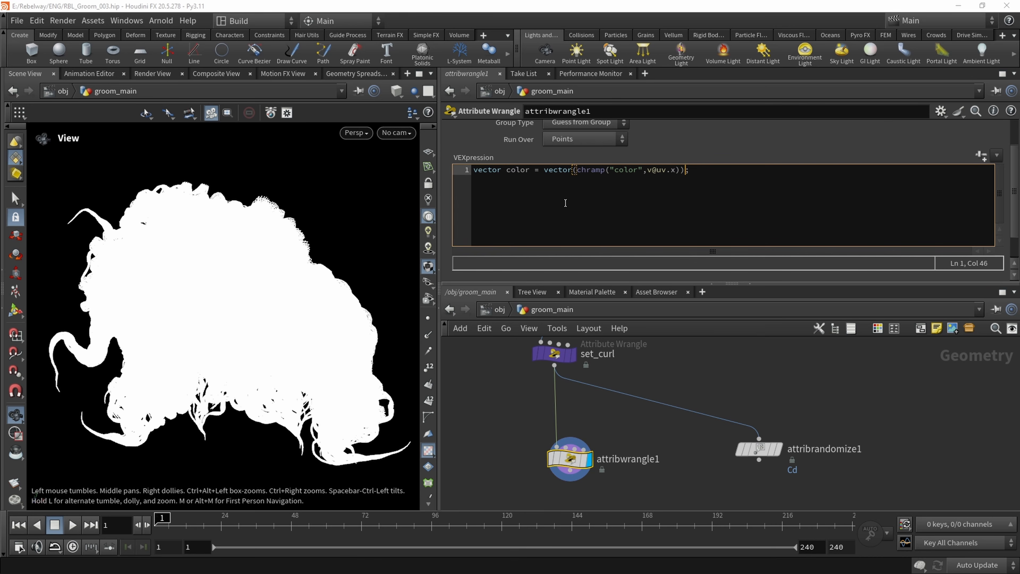
pyautogui.click(742, 160)
pyautogui.click(975, 158)
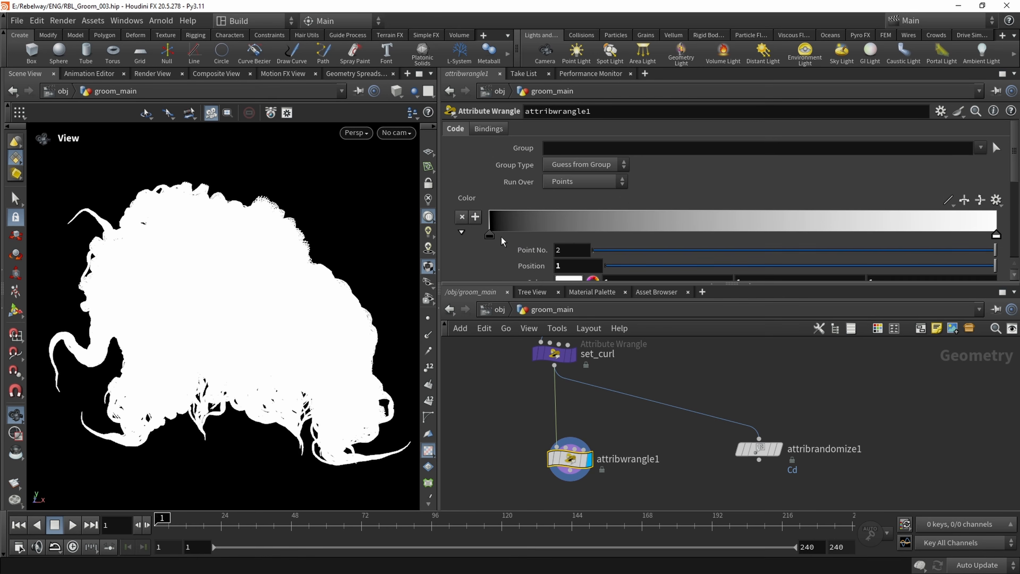
# Add the line v@Cd = color; to the wrangle's code and check the shading on the groom
pyautogui.scroll(-2, 501, 237)
pyautogui.scroll(-2, 480, 238)
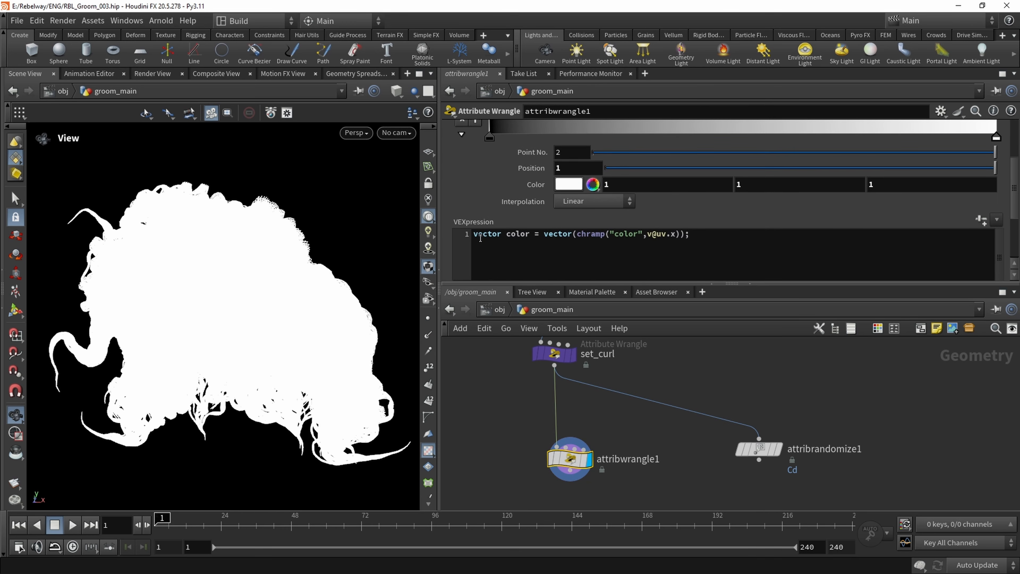
pyautogui.click(715, 264)
pyautogui.press('Return')
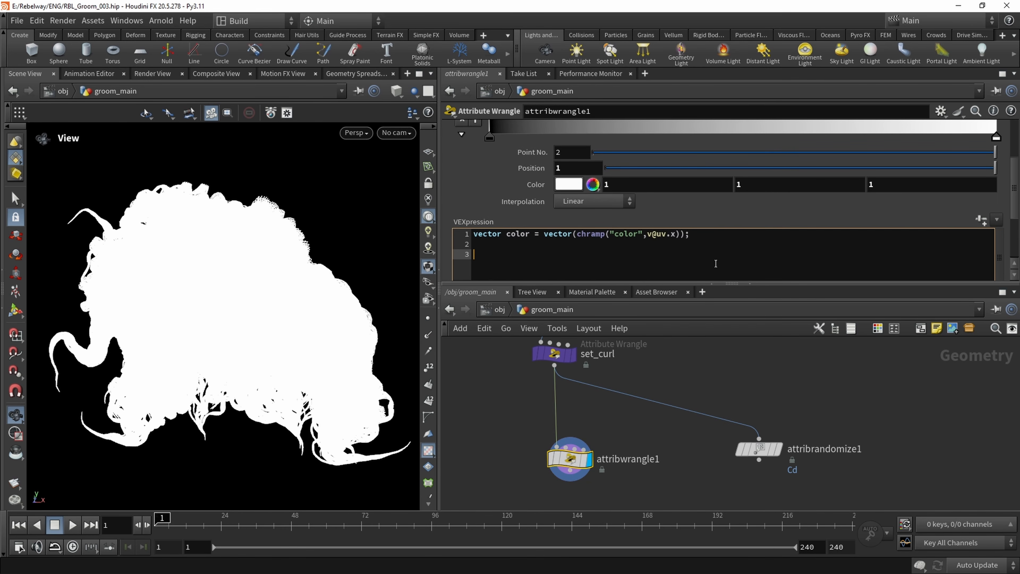
pyautogui.write('v@c')
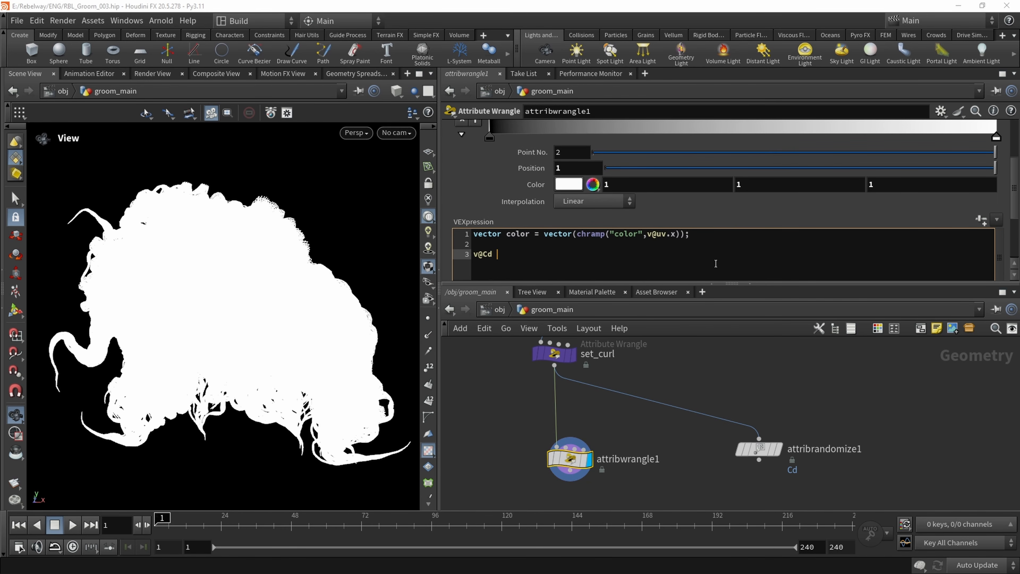
pyautogui.write('d = color;')
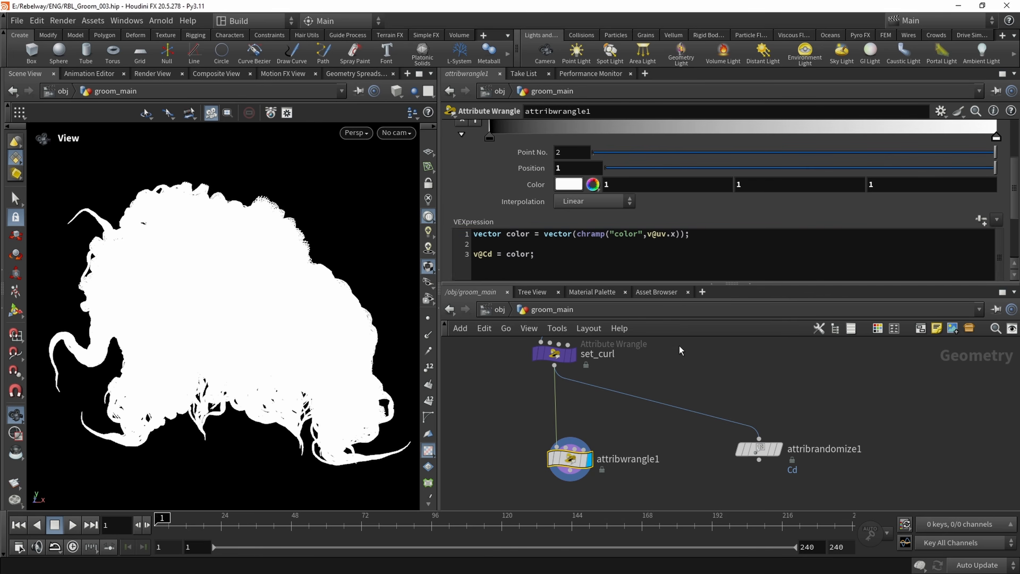
pyautogui.moveTo(280, 302); pyautogui.dragTo(417, 210)
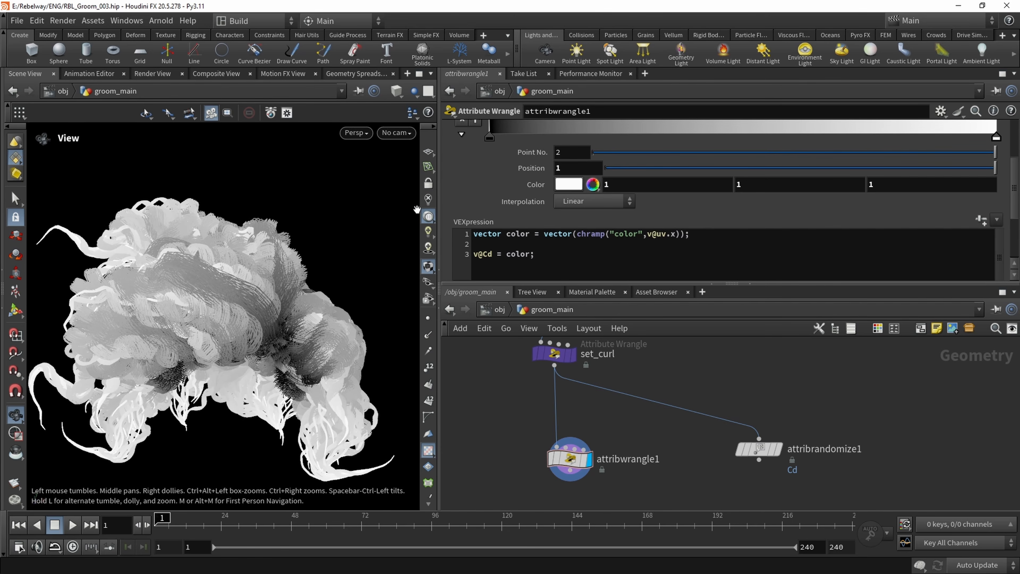
# Move the color ramp's white point to about position 0.39 and color the start point dark brown, RGB 0.195, 0.054, 0.007
pyautogui.scroll(3, 510, 196)
pyautogui.moveTo(996, 200); pyautogui.dragTo(687, 201)
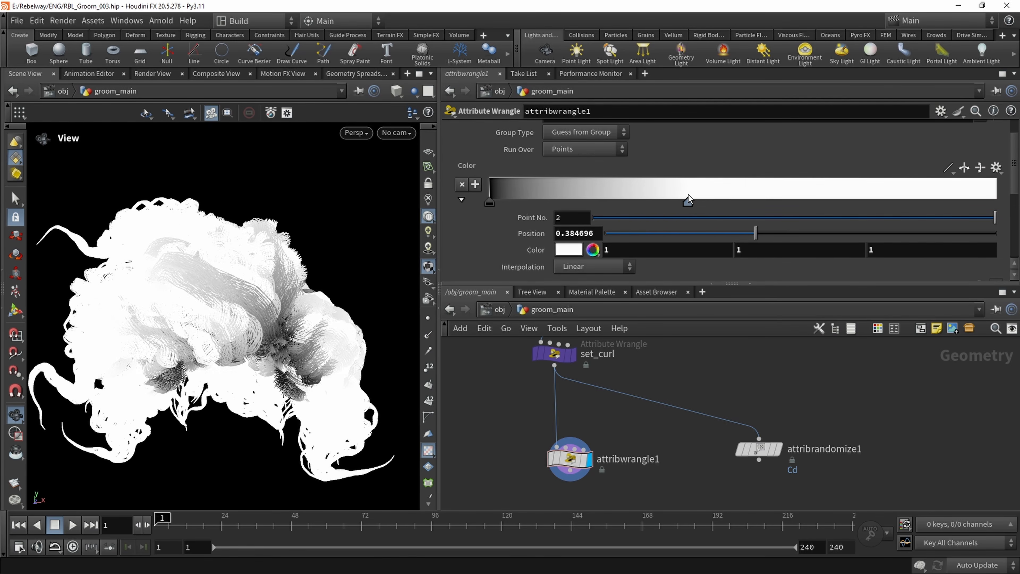
pyautogui.click(489, 202)
pyautogui.click(568, 250)
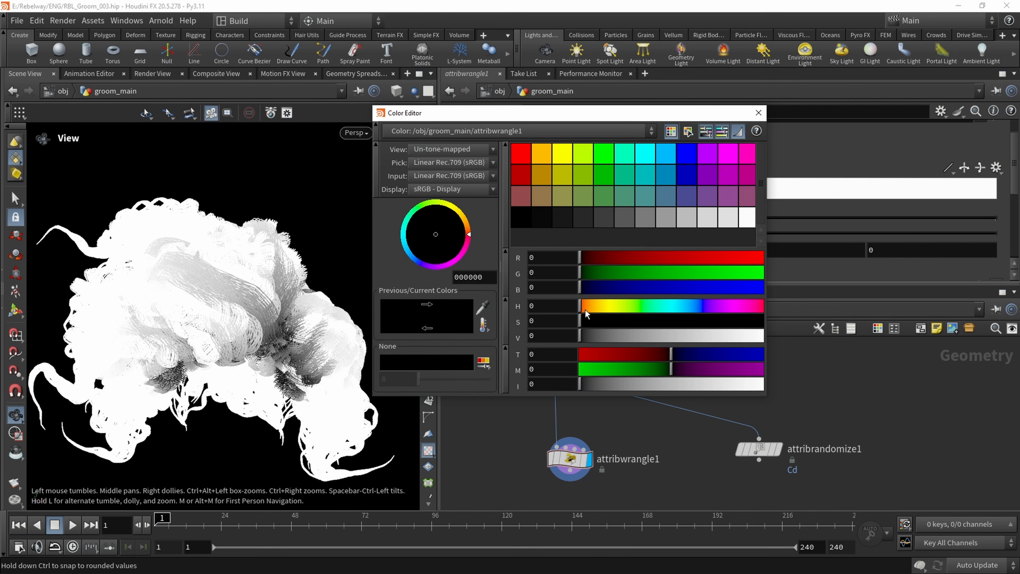
pyautogui.moveTo(605, 324); pyautogui.dragTo(750, 321)
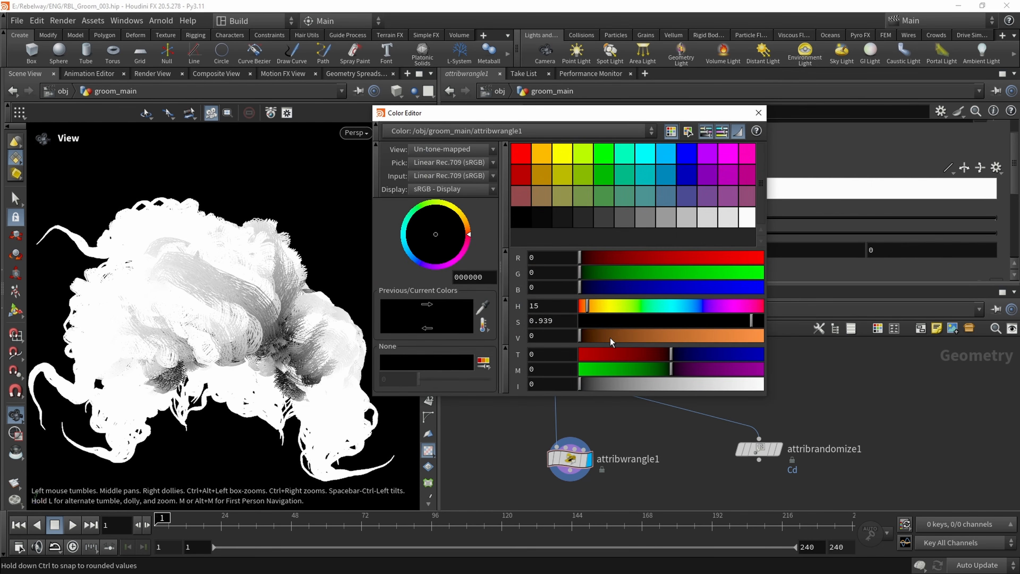
pyautogui.moveTo(611, 341); pyautogui.dragTo(622, 341)
pyautogui.moveTo(752, 324); pyautogui.dragTo(756, 325)
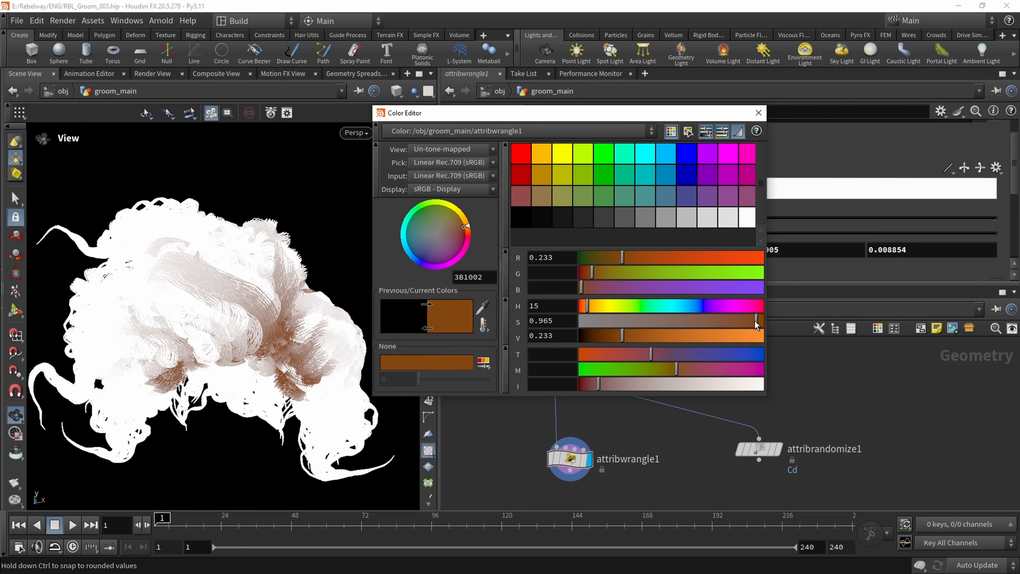
pyautogui.moveTo(628, 337); pyautogui.dragTo(619, 338)
pyautogui.click(758, 112)
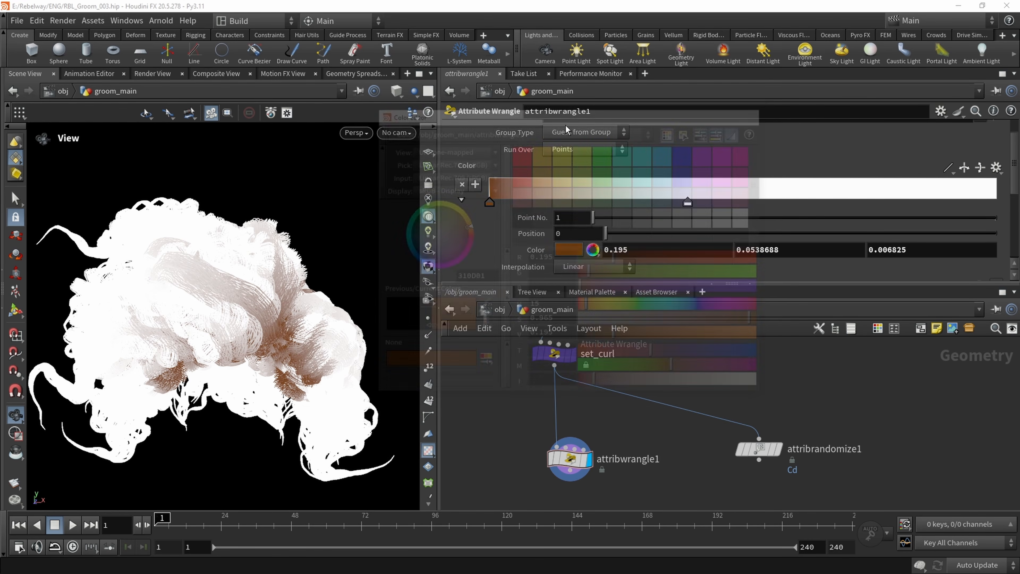
# Move the color ramp's second point to about position 0.51 and color it light brown, RGB 0.32, 0.139, 0.035
pyautogui.moveTo(688, 203); pyautogui.dragTo(747, 203)
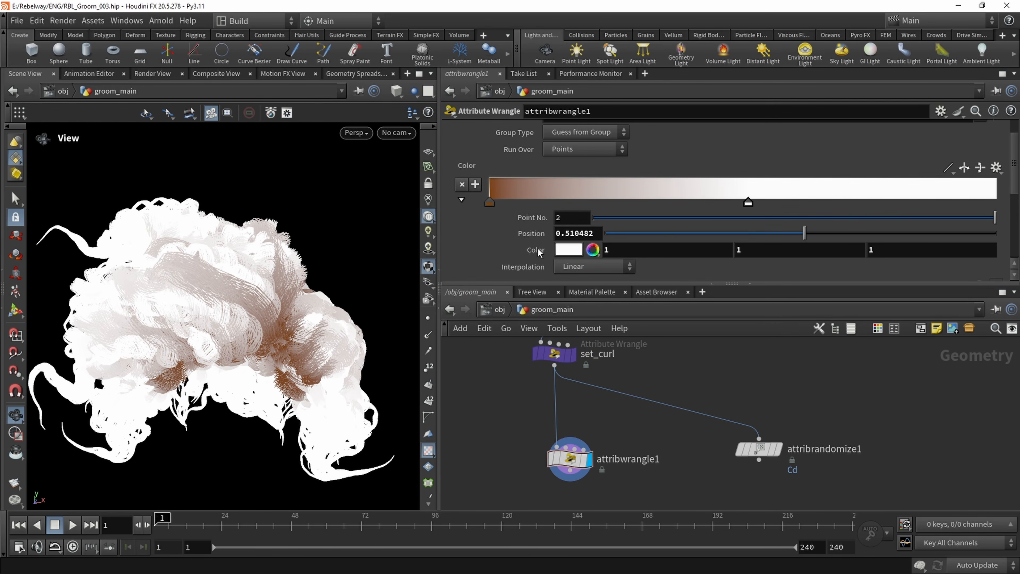
pyautogui.click(562, 249)
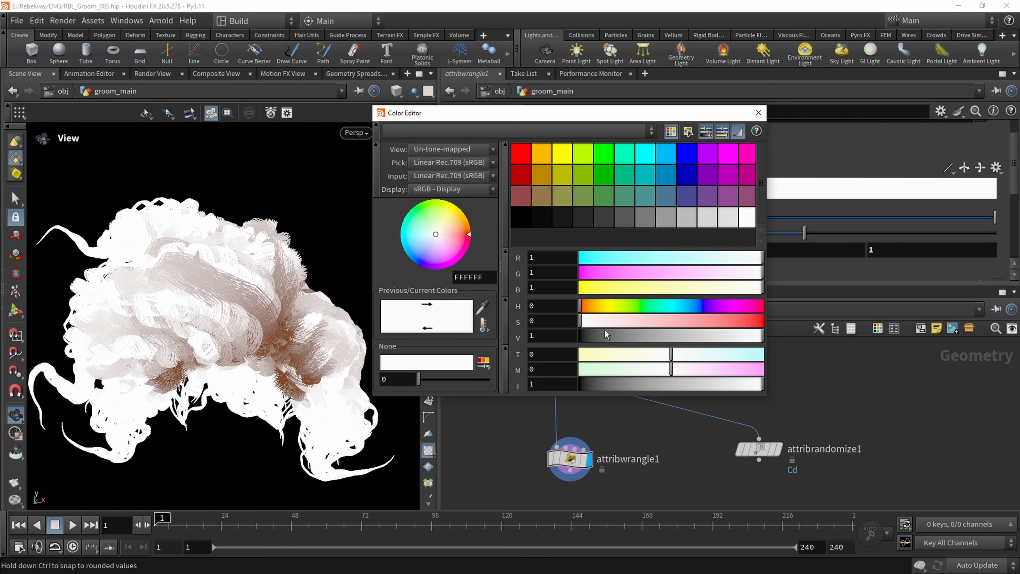
pyautogui.moveTo(607, 321); pyautogui.dragTo(695, 323)
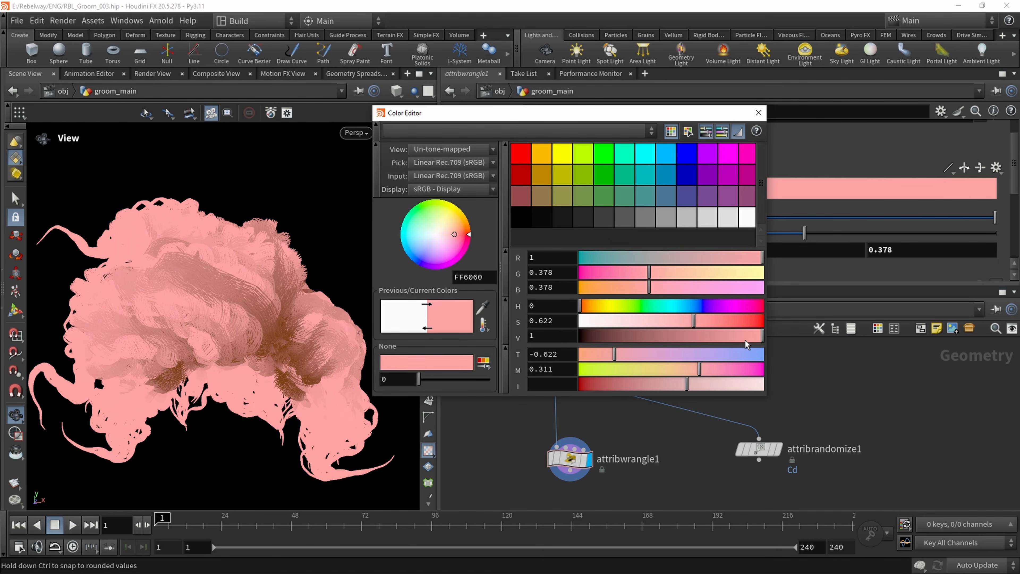
pyautogui.moveTo(747, 341); pyautogui.dragTo(717, 338)
pyautogui.moveTo(581, 309); pyautogui.dragTo(592, 310)
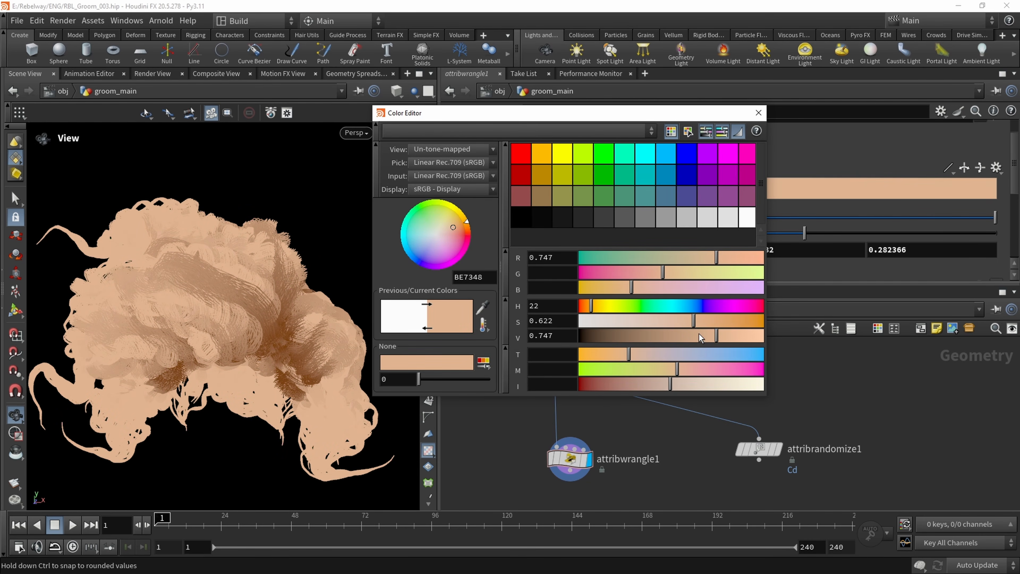
pyautogui.click(737, 323)
pyautogui.moveTo(715, 338); pyautogui.dragTo(640, 342)
pyautogui.moveTo(740, 327); pyautogui.dragTo(747, 326)
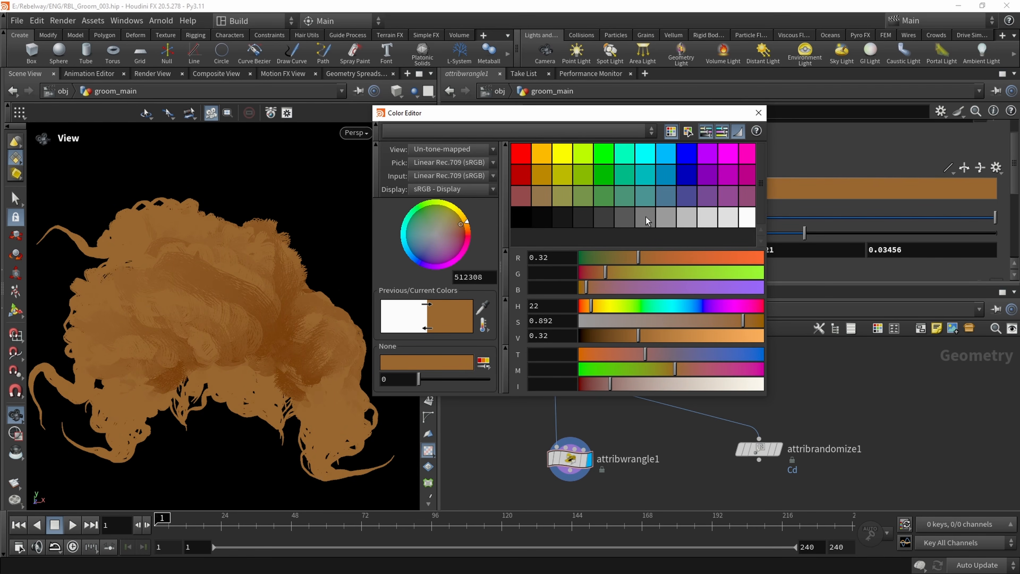
pyautogui.click(759, 113)
pyautogui.moveTo(220, 268)
pyautogui.mouseDown()
pyautogui.moveTo(285, 266)
pyautogui.moveTo(218, 263)
pyautogui.mouseUp()
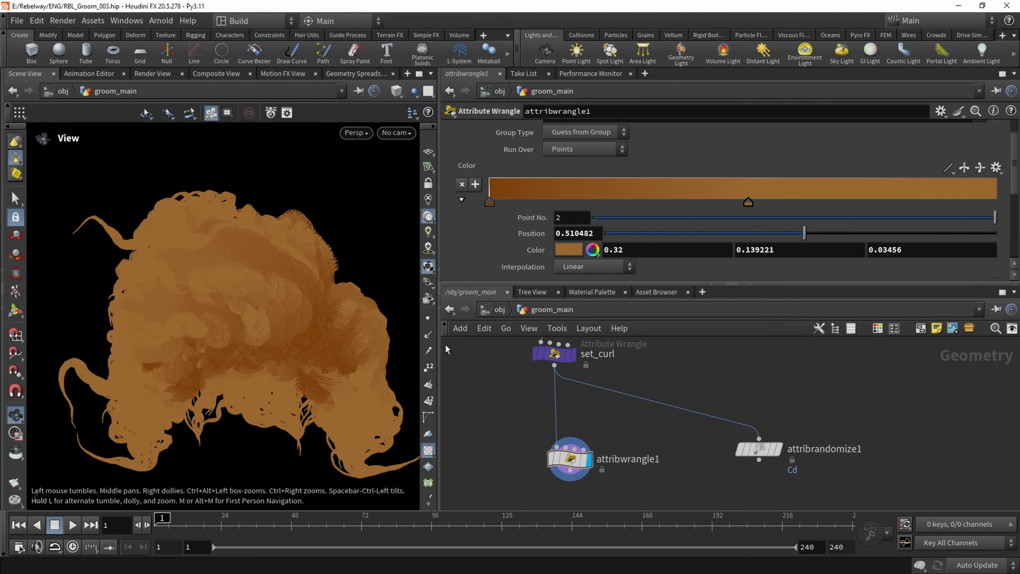
# Route set_curl's output through a wire dot feeding attribwrangle1 and attribrandomize1, and display attribrandomize1's random strand colors
pyautogui.click(572, 354)
pyautogui.keyDown('alt'); pyautogui.click(554, 418); pyautogui.keyUp('alt')
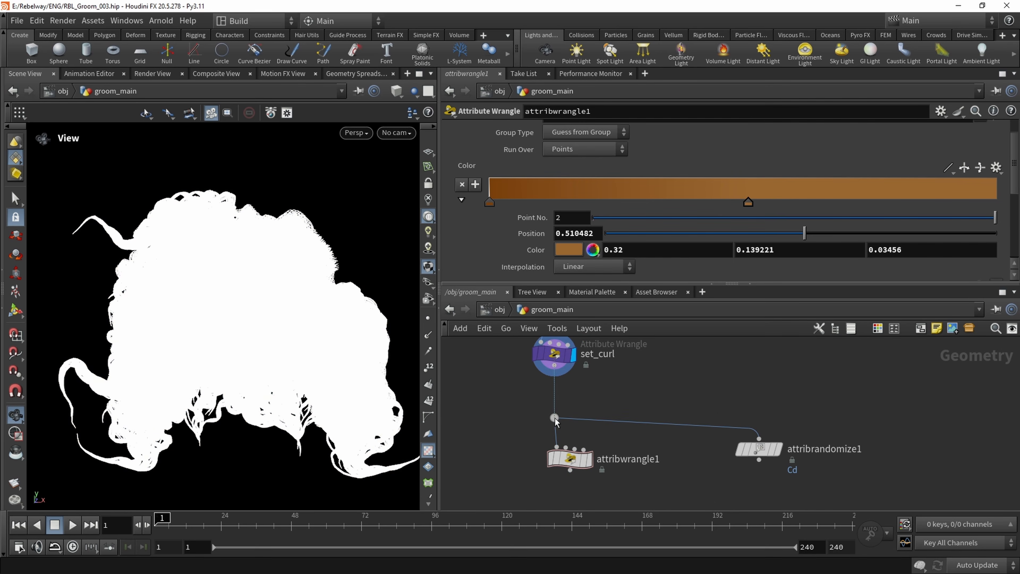
pyautogui.click(778, 449)
pyautogui.moveTo(197, 293); pyautogui.dragTo(91, 212)
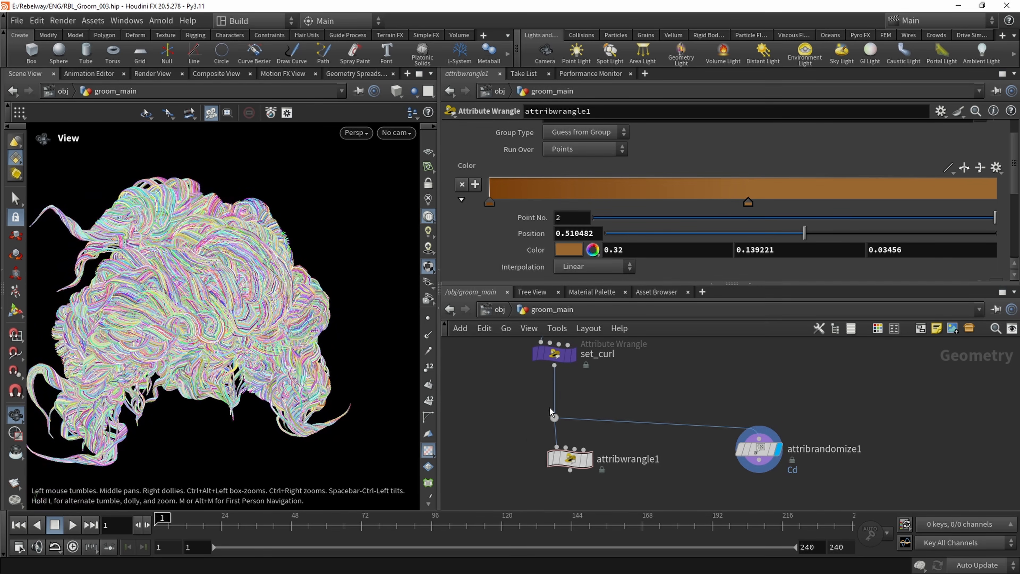
# Move the wire dot, attribwrangle1 and attribrandomize1 down to open space below set_curl
pyautogui.scroll(-3, 487, 394)
pyautogui.moveTo(485, 390); pyautogui.dragTo(753, 485)
pyautogui.moveTo(673, 434); pyautogui.dragTo(675, 480)
pyautogui.click(582, 407)
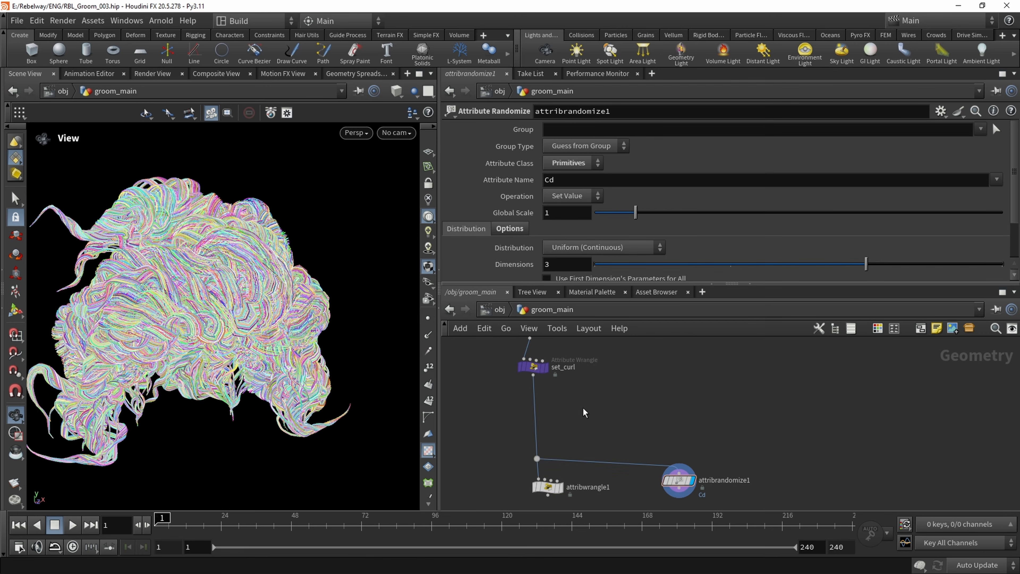
# Add a Guide Process node between set_curl and the wire dot
pyautogui.scroll(2, 557, 403)
pyautogui.press('Tab')
pyautogui.write('guid')
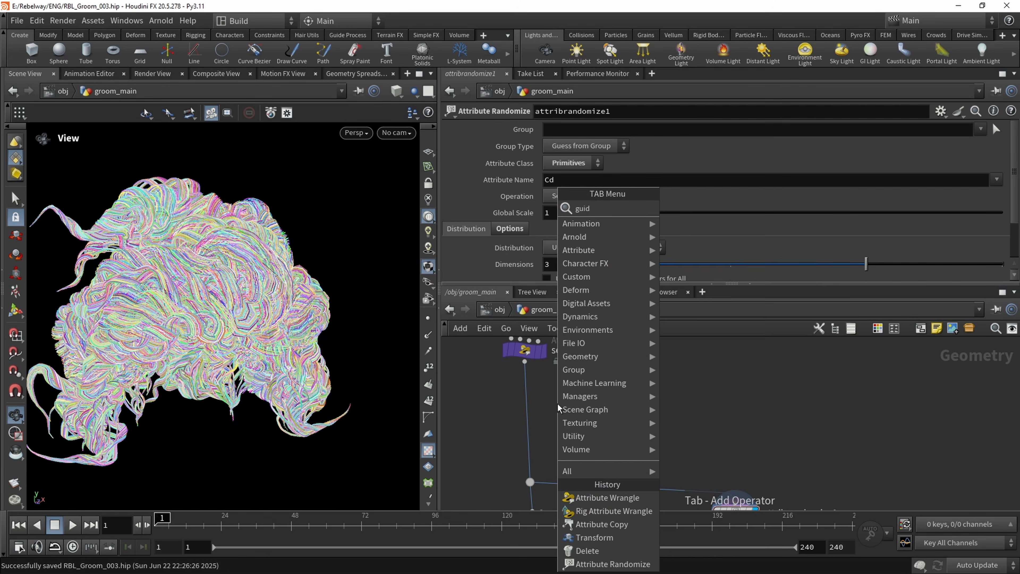
pyautogui.write('e')
pyautogui.click(700, 314)
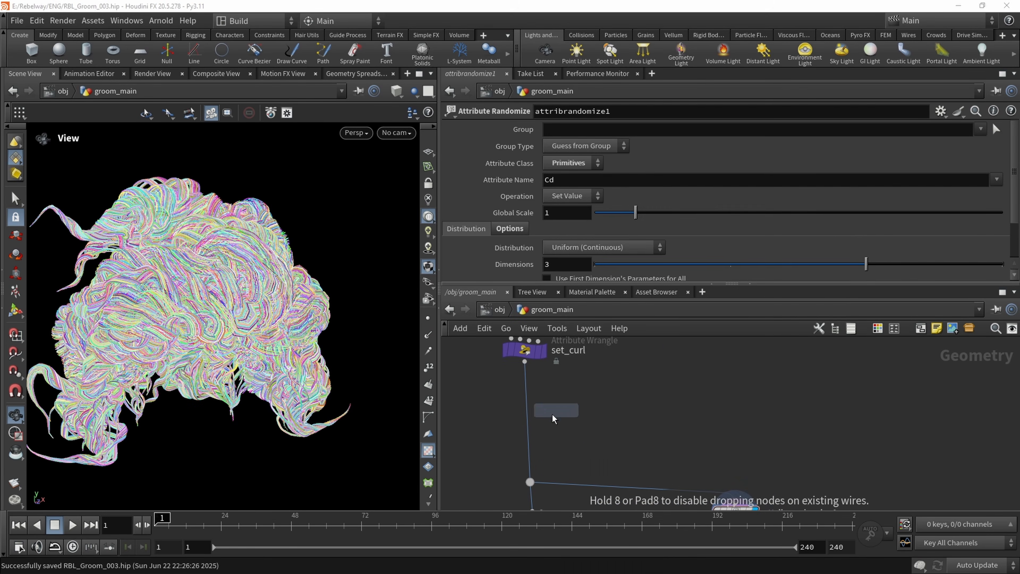
pyautogui.click(553, 421)
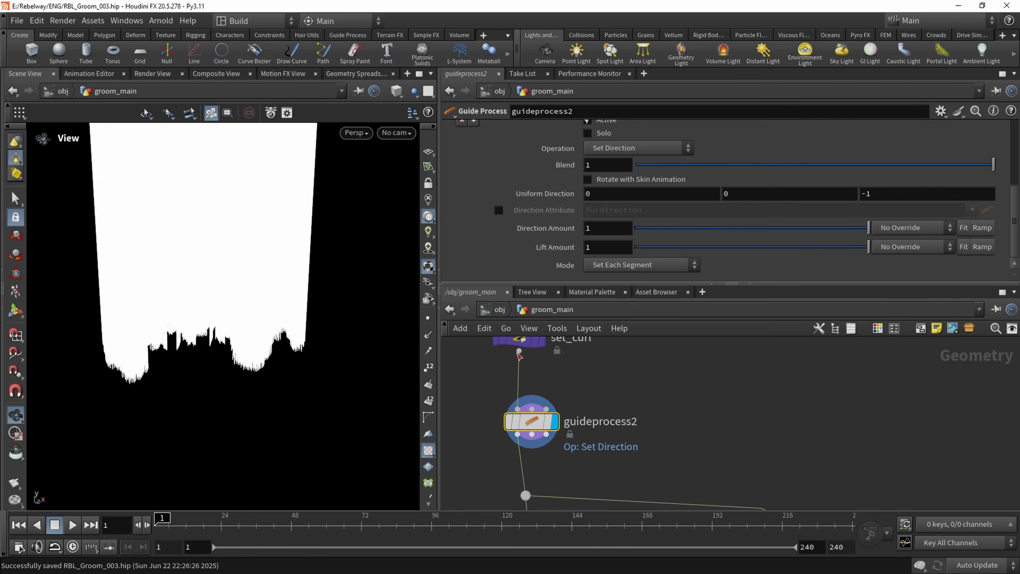
# Set the guide process operation to Set Length in Multiply mode with Randomize enabled
pyautogui.scroll(3, 573, 189)
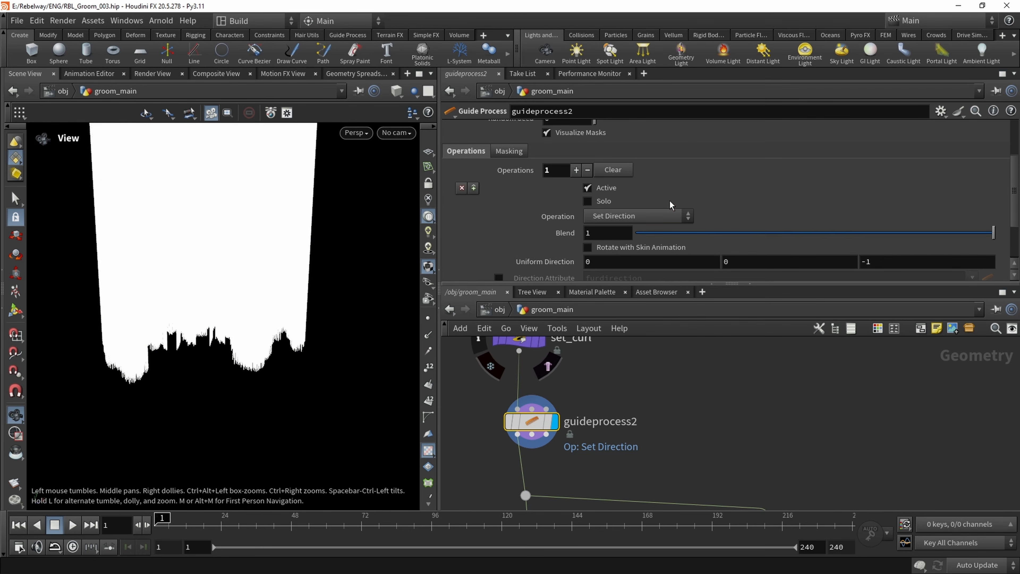
pyautogui.click(638, 216)
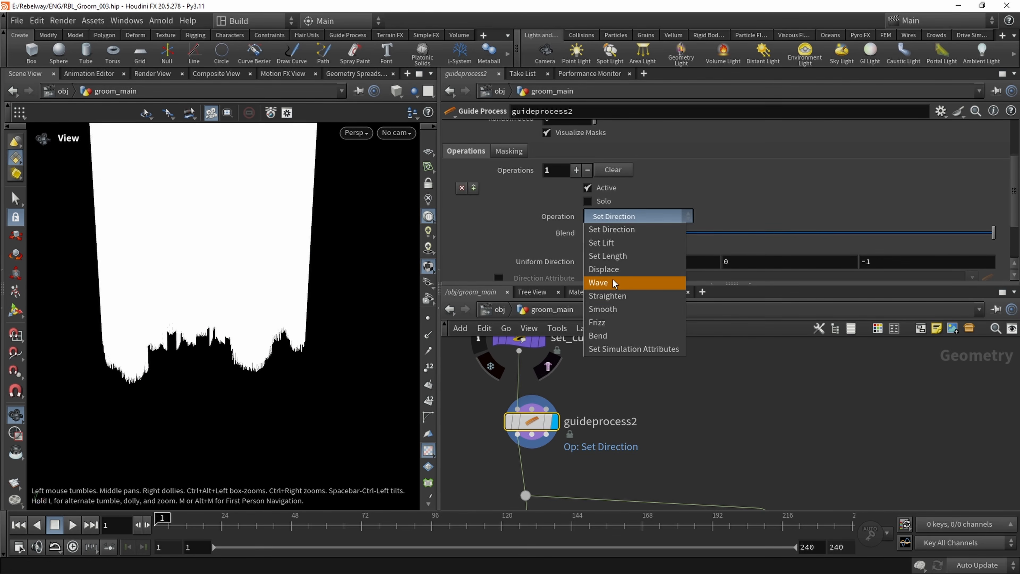
pyautogui.click(618, 256)
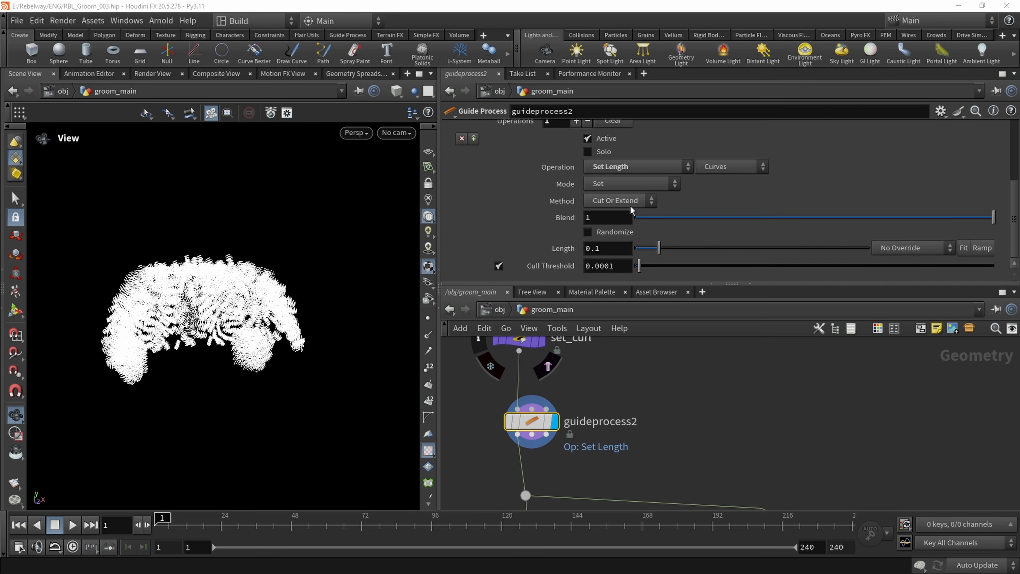
pyautogui.click(619, 200)
pyautogui.click(617, 187)
pyautogui.click(616, 184)
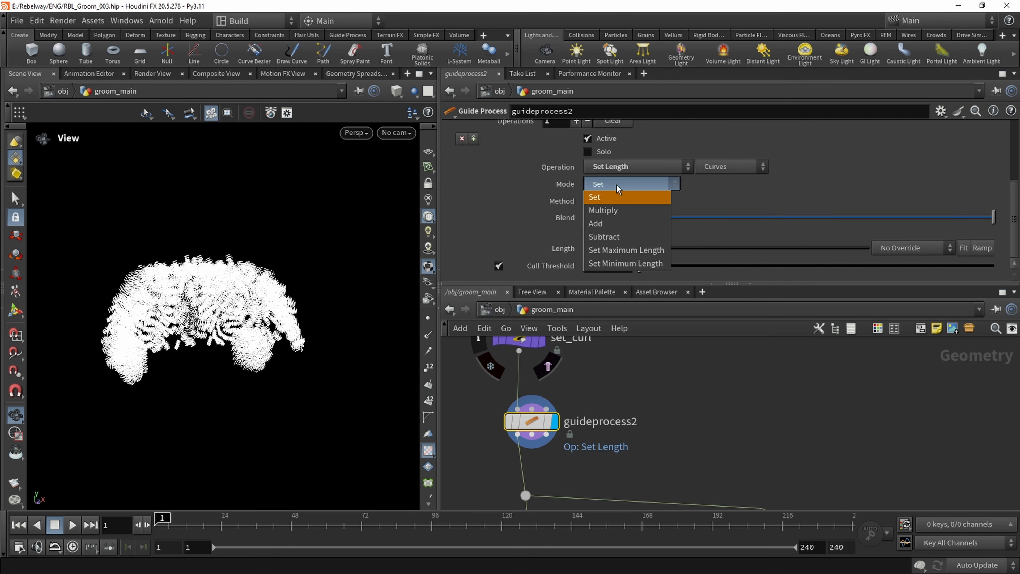
pyautogui.click(610, 211)
pyautogui.click(587, 232)
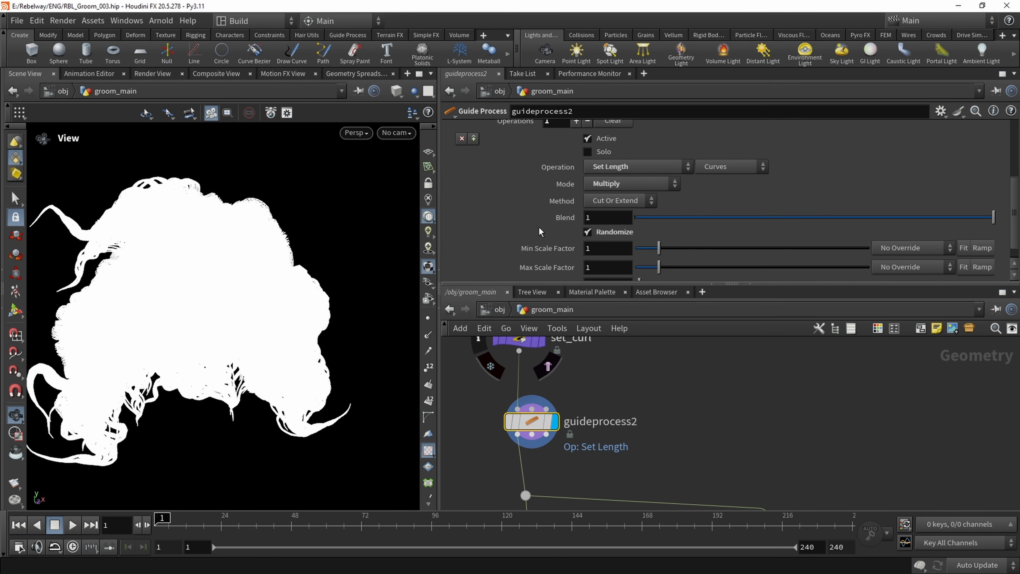
# Set the Min Scale Factor to 0.21 and inspect the strand lengths with attribrandomize1 displayed
pyautogui.moveTo(658, 250); pyautogui.dragTo(642, 252)
pyautogui.moveTo(299, 311)
pyautogui.mouseDown()
pyautogui.moveTo(244, 307)
pyautogui.moveTo(283, 310)
pyautogui.mouseUp()
pyautogui.moveTo(690, 474); pyautogui.dragTo(661, 390, button='middle')
pyautogui.scroll(-1, 735, 437)
pyautogui.click(752, 434)
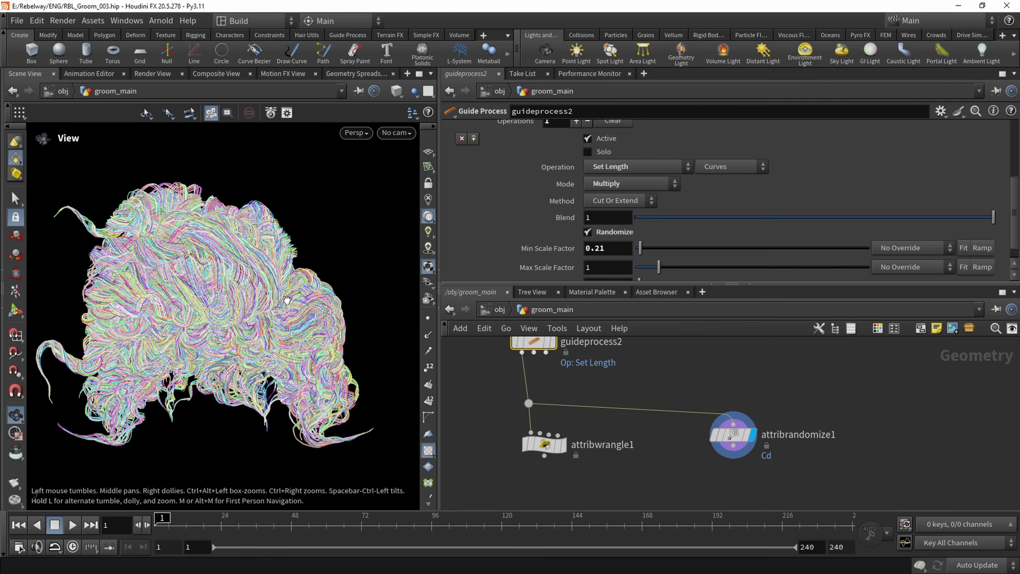
pyautogui.moveTo(271, 261); pyautogui.dragTo(252, 277)
pyautogui.scroll(5, 251, 276)
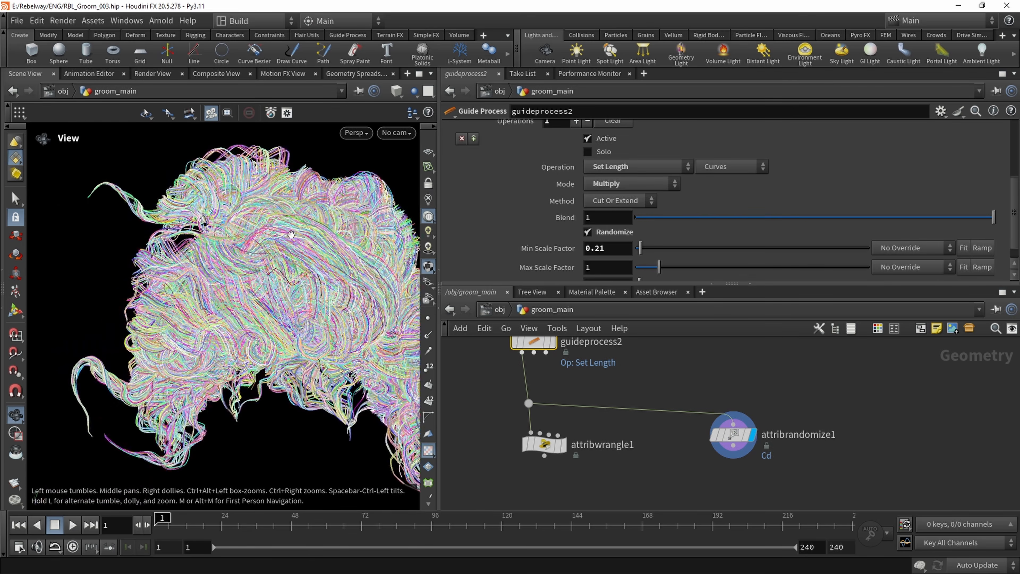
pyautogui.moveTo(274, 321); pyautogui.dragTo(244, 293)
# Display attribwrangle1, move its color ramp's second point to position 1 and inspect the groom's gradient
pyautogui.click(561, 445)
pyautogui.click(555, 449)
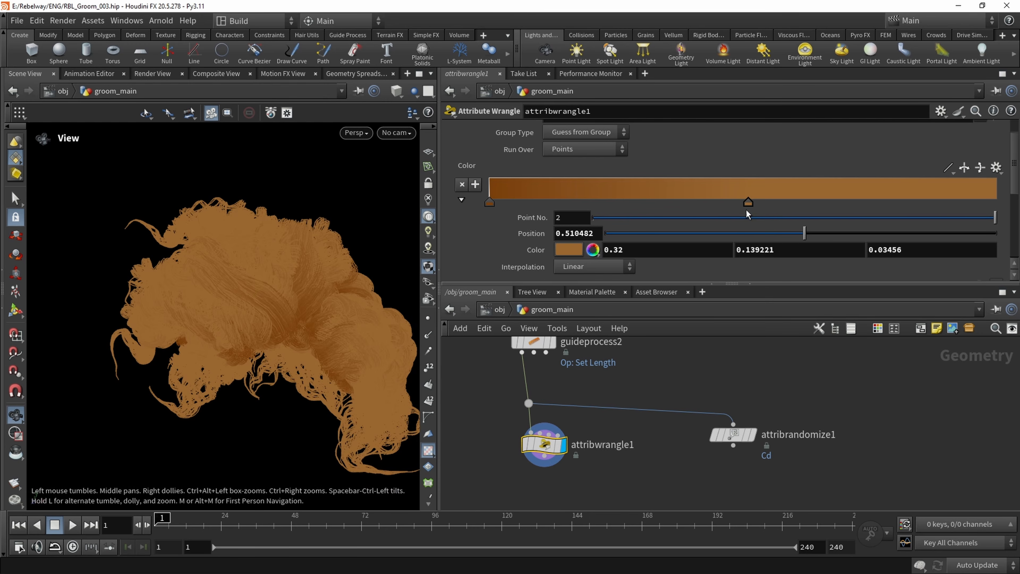
pyautogui.moveTo(747, 203); pyautogui.dragTo(995, 203)
pyautogui.moveTo(189, 304); pyautogui.dragTo(174, 278, button='middle')
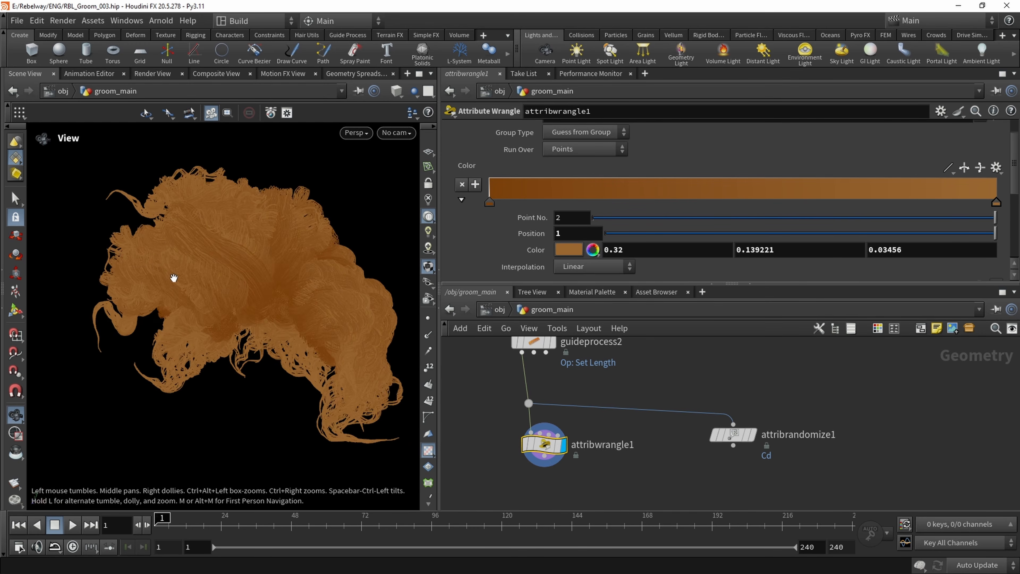
pyautogui.moveTo(173, 278); pyautogui.dragTo(257, 304)
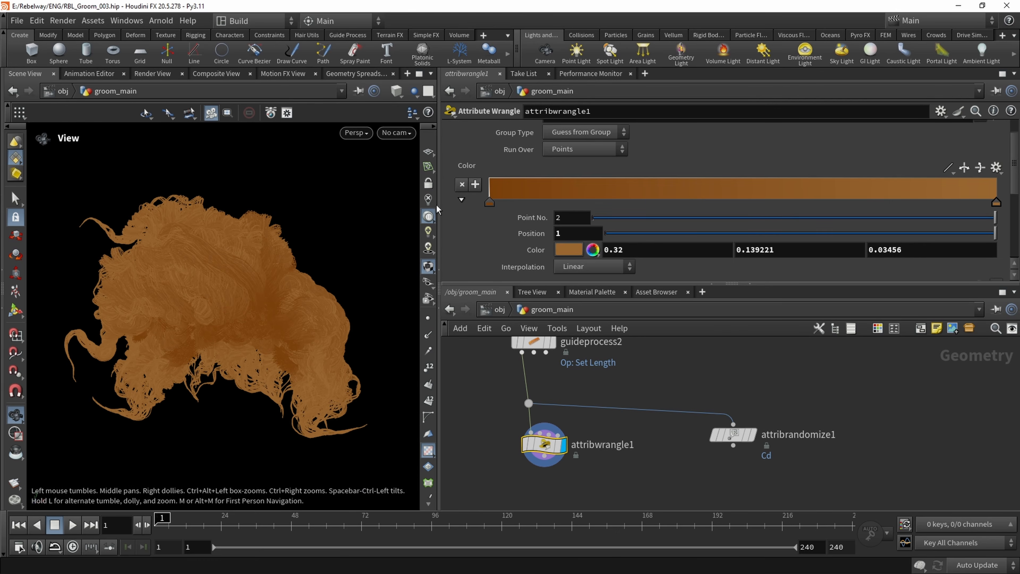
# Add the line float rand = rand(i@primnum); below the color declaration in attribwrangle1's code
pyautogui.scroll(-3, 474, 230)
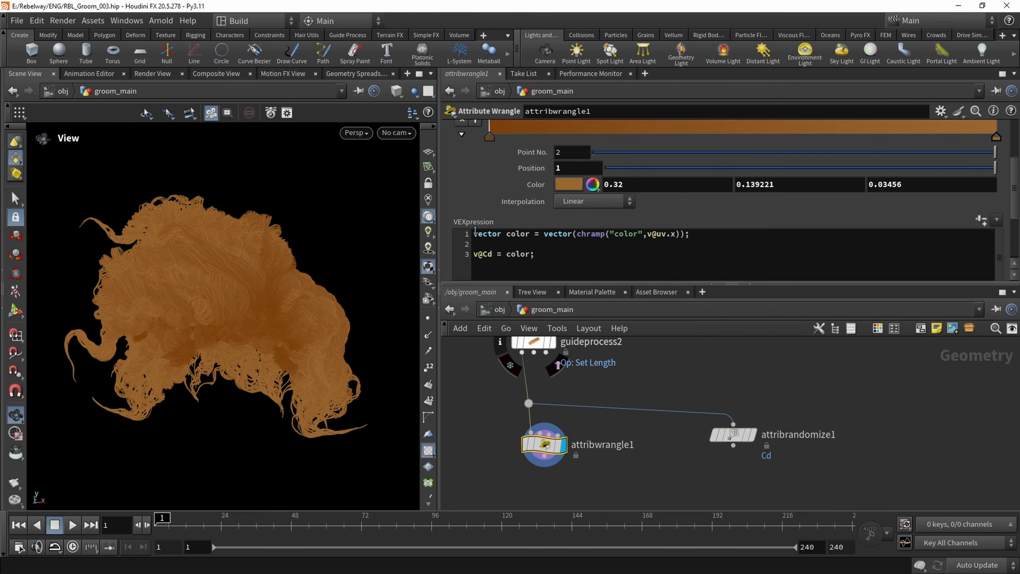
pyautogui.scroll(-1, 474, 230)
pyautogui.click(501, 228)
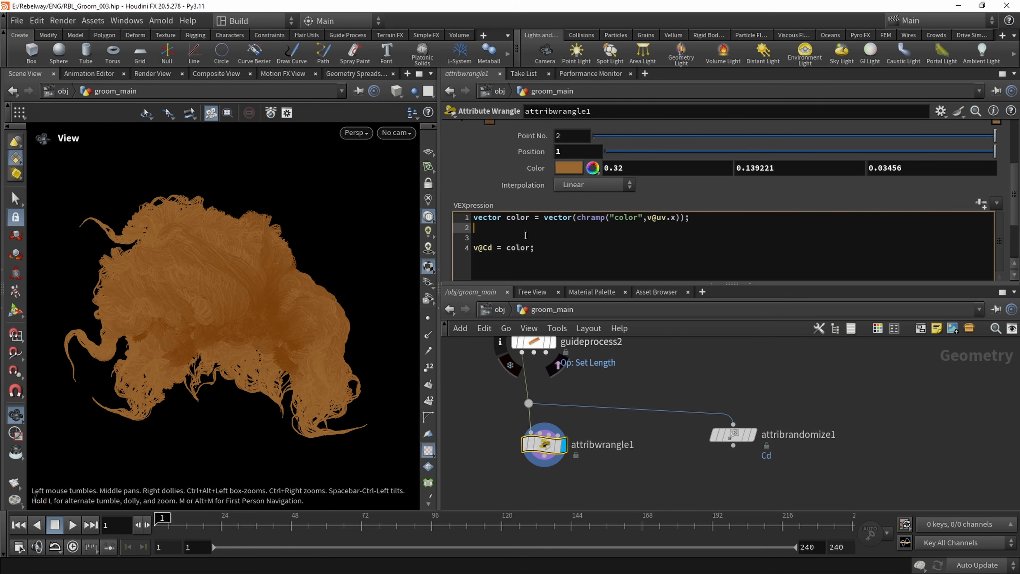
pyautogui.write('float ')
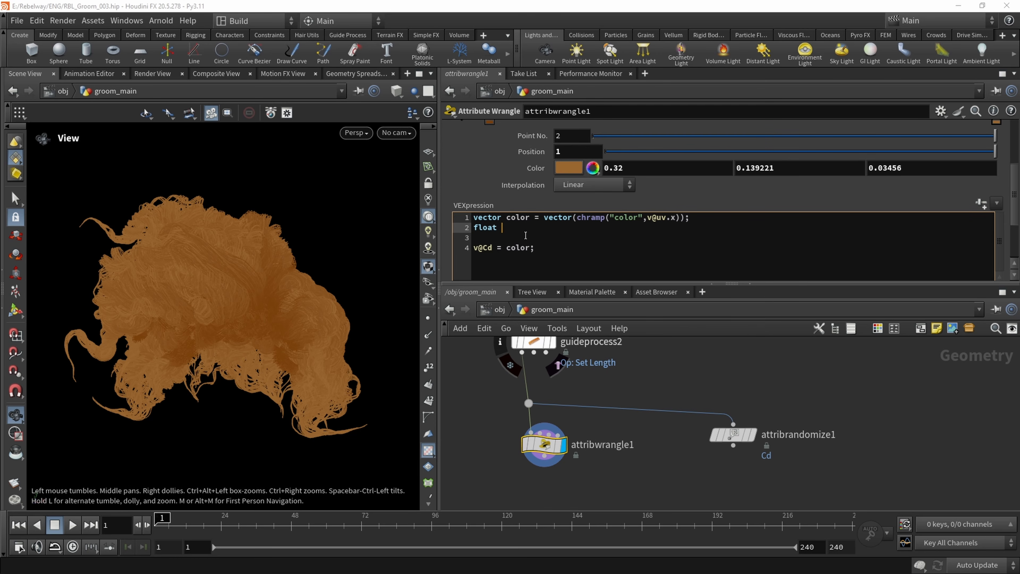
pyautogui.write('rand = rand("')
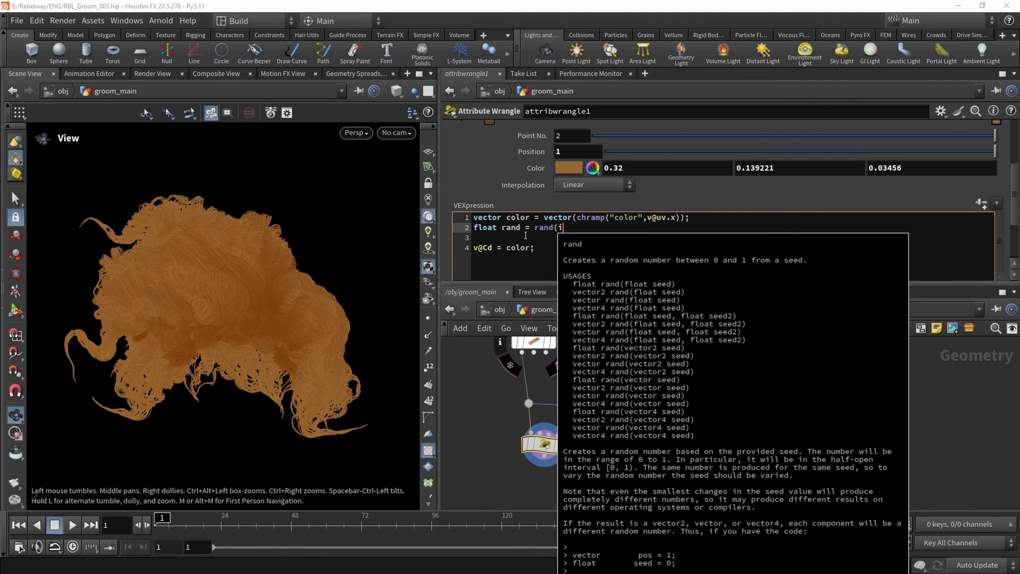
pyautogui.write('@primnum);')
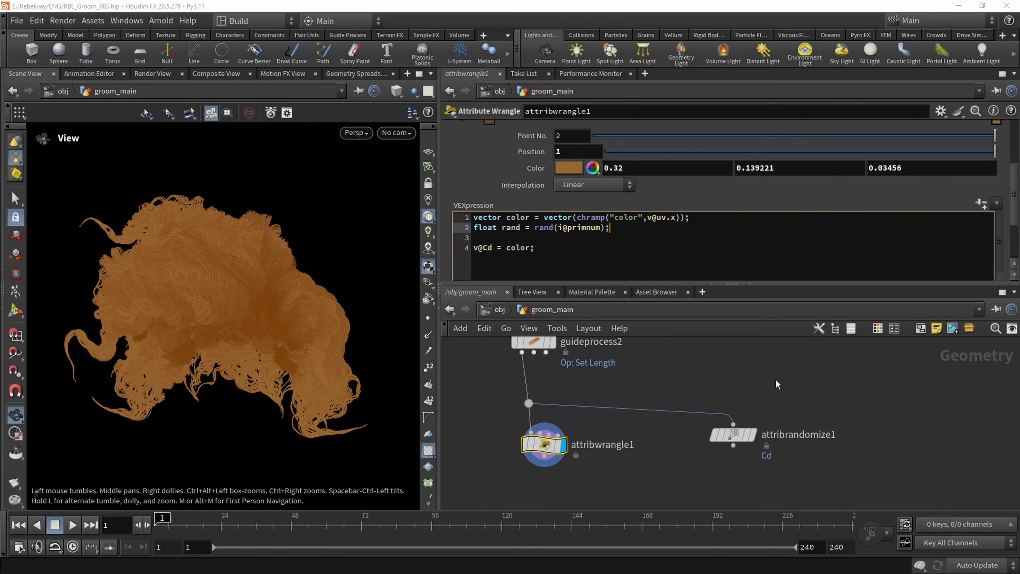
pyautogui.moveTo(751, 353); pyautogui.dragTo(745, 355, button='middle')
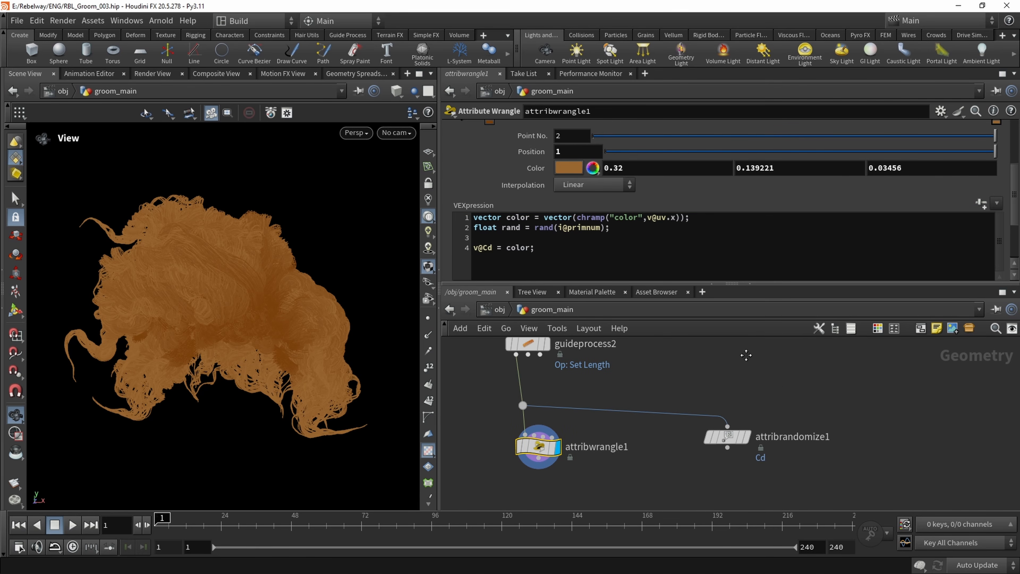
# Change the final line to v@Cd = color * rand; and inspect the per-strand color variation
pyautogui.click(530, 247)
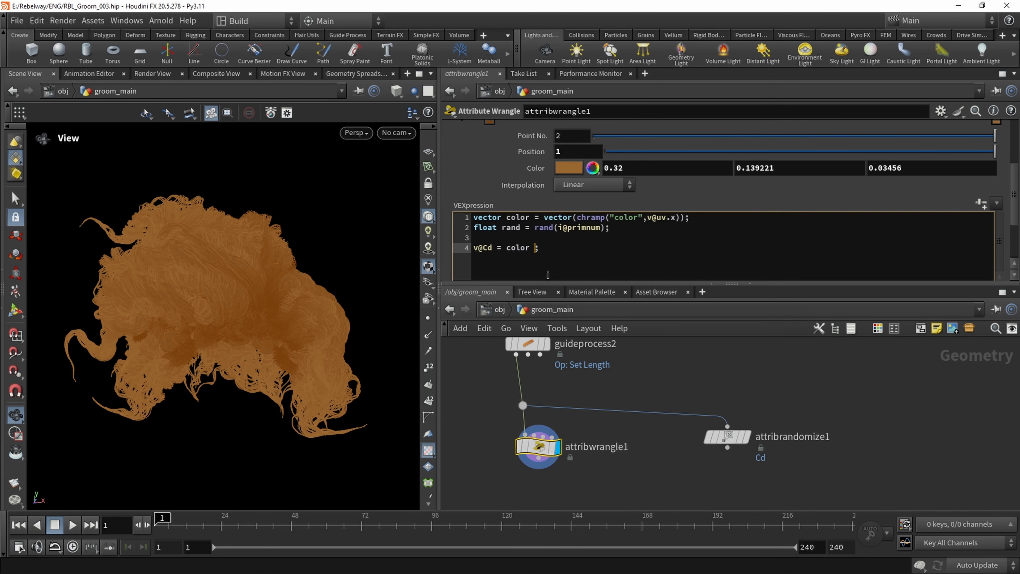
pyautogui.write('rand')
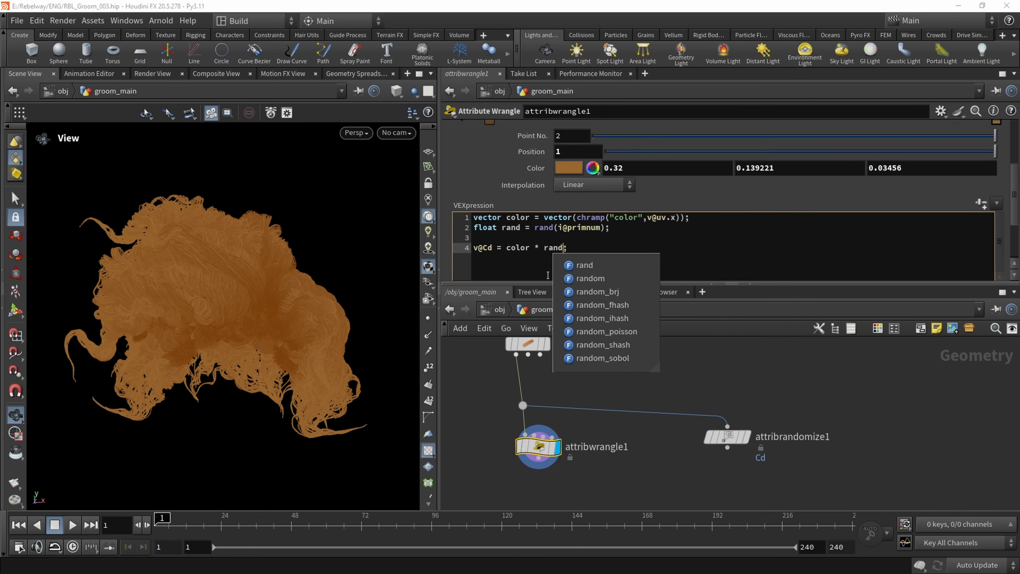
pyautogui.click(578, 385)
pyautogui.moveTo(578, 385); pyautogui.dragTo(579, 385, button='middle')
pyautogui.moveTo(263, 264); pyautogui.dragTo(229, 254)
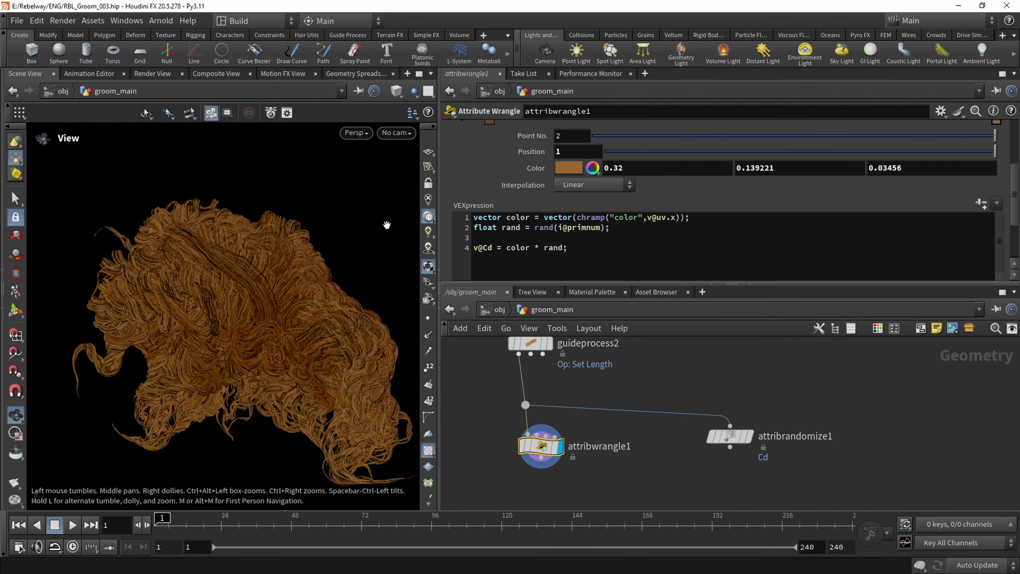
# Wrap the rand call in fit01() with an output range of .9 to 1
pyautogui.click(530, 227)
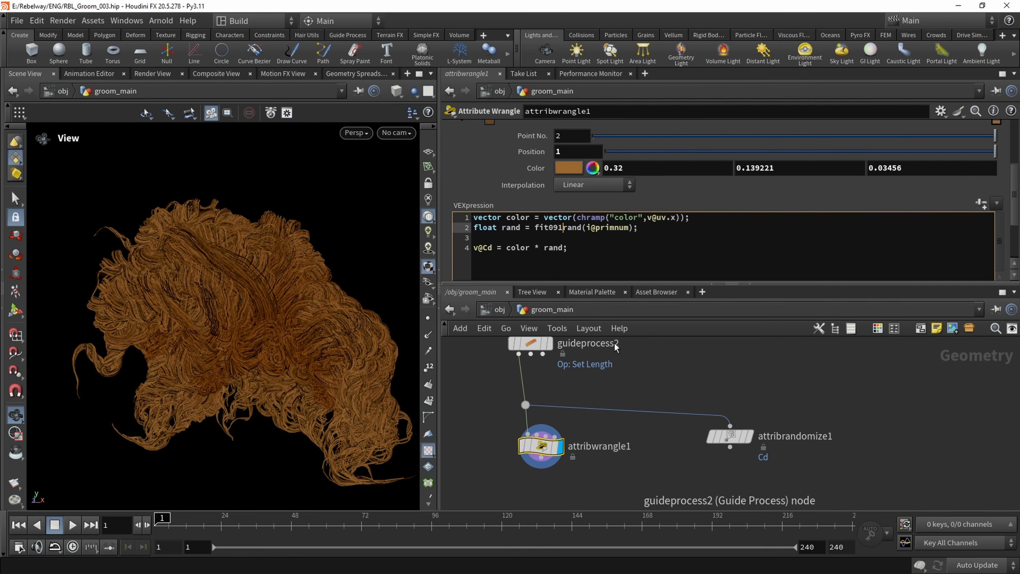
pyautogui.press('Right')
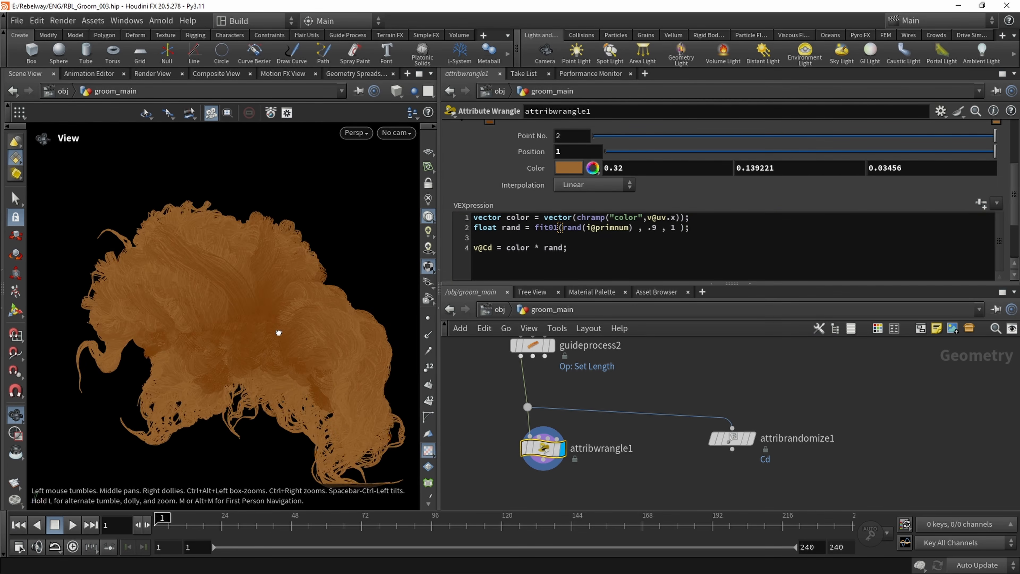
pyautogui.moveTo(279, 333); pyautogui.dragTo(156, 181)
# Lower the fit01 minimum to .5, save the scene and inspect the groom's color variation
pyautogui.click(655, 228)
pyautogui.press('BackSpace')
pyautogui.write('5')
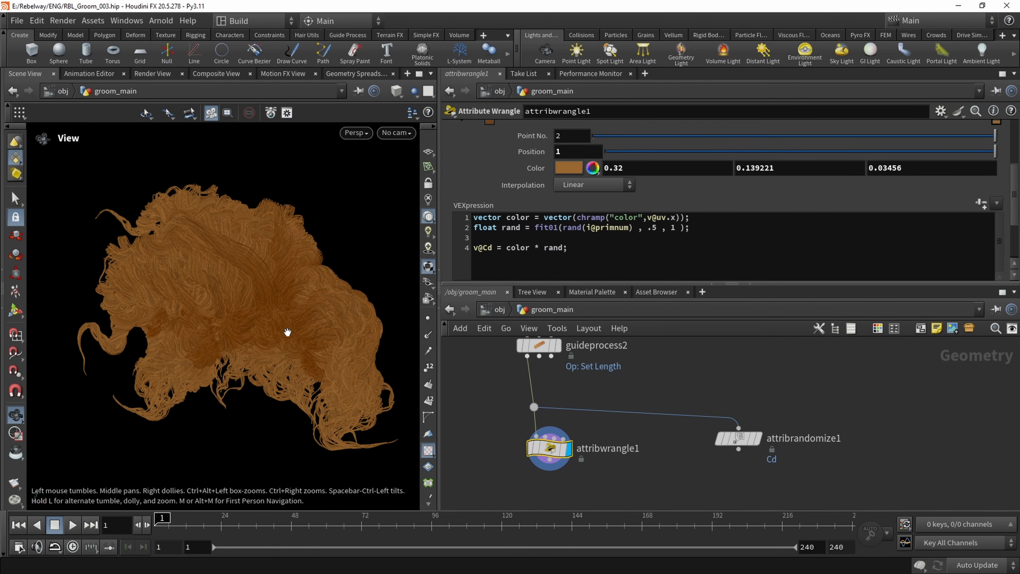
pyautogui.moveTo(287, 331); pyautogui.dragTo(261, 323)
pyautogui.hotkey('ctrl', 's')
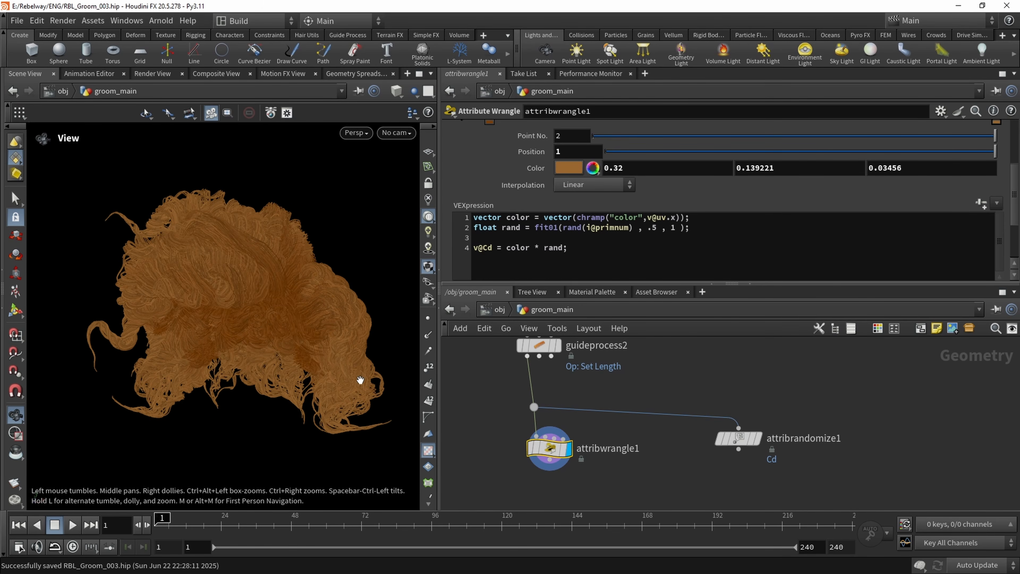
pyautogui.moveTo(360, 379); pyautogui.dragTo(248, 291)
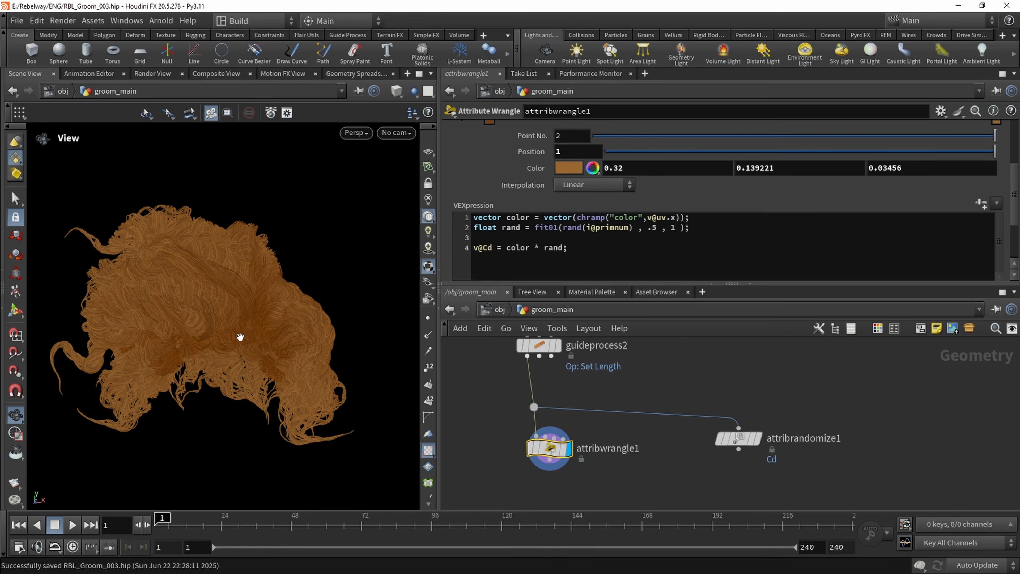
pyautogui.moveTo(221, 329); pyautogui.dragTo(254, 319)
# Set switch1's Select Input to 1 to feed in hair2.obj, and inspect the resulting groom
pyautogui.scroll(-10, 481, 350)
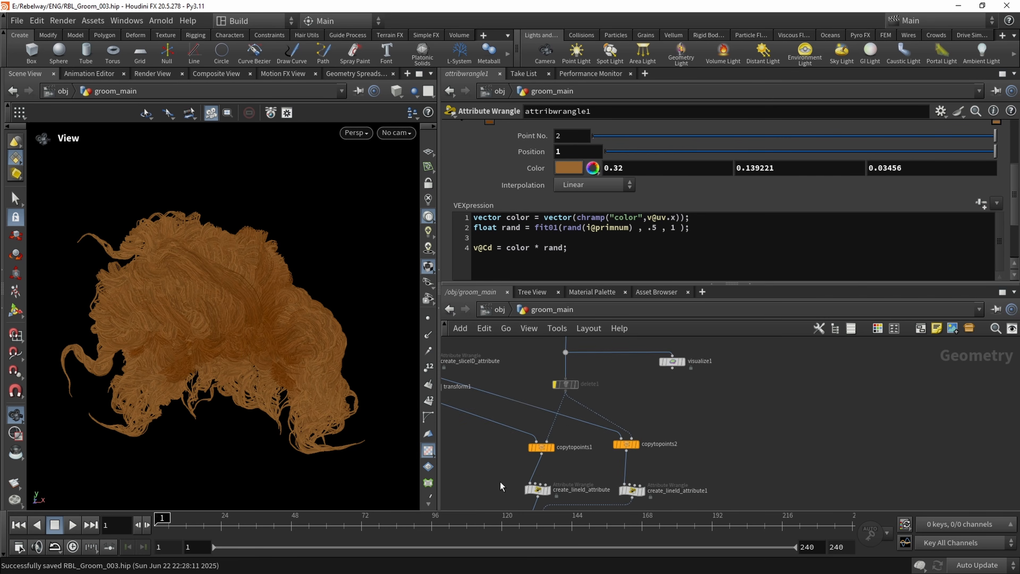
pyautogui.moveTo(523, 399); pyautogui.dragTo(520, 491, button='middle')
pyautogui.moveTo(509, 361); pyautogui.dragTo(505, 489, button='middle')
pyautogui.scroll(5, 562, 396)
pyautogui.click(546, 418)
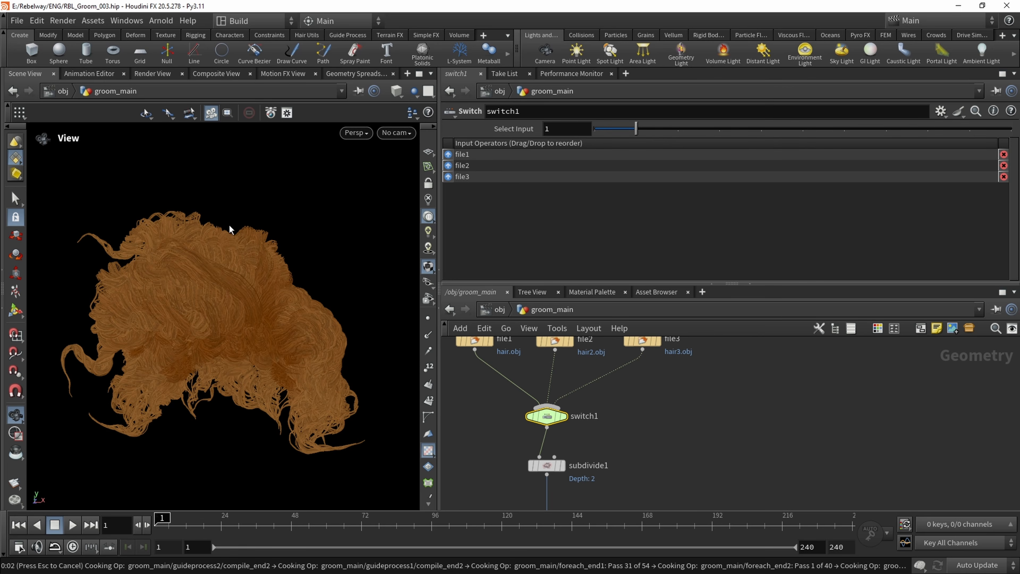
pyautogui.moveTo(240, 361); pyautogui.dragTo(199, 273)
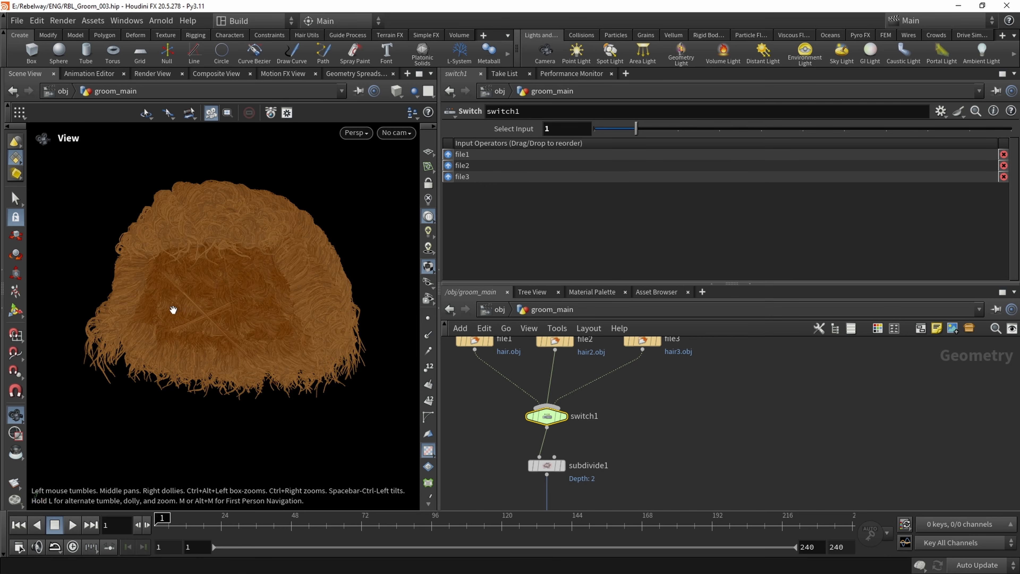
pyautogui.moveTo(173, 309); pyautogui.dragTo(241, 321)
pyautogui.moveTo(287, 293); pyautogui.dragTo(204, 318)
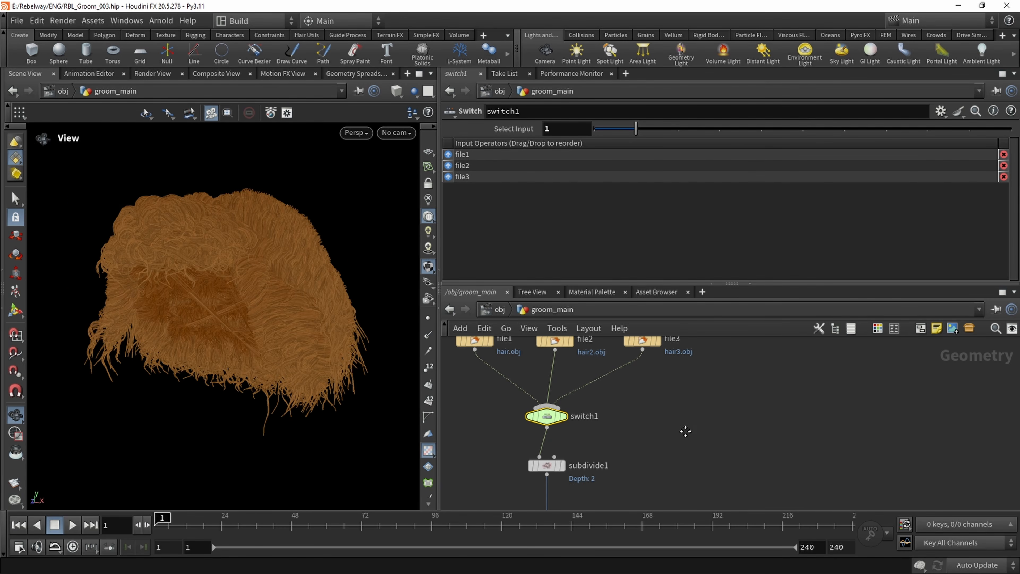
pyautogui.scroll(-5, 686, 431)
pyautogui.moveTo(682, 446); pyautogui.dragTo(635, 340, button='middle')
pyautogui.moveTo(629, 492); pyautogui.dragTo(609, 287, button='middle')
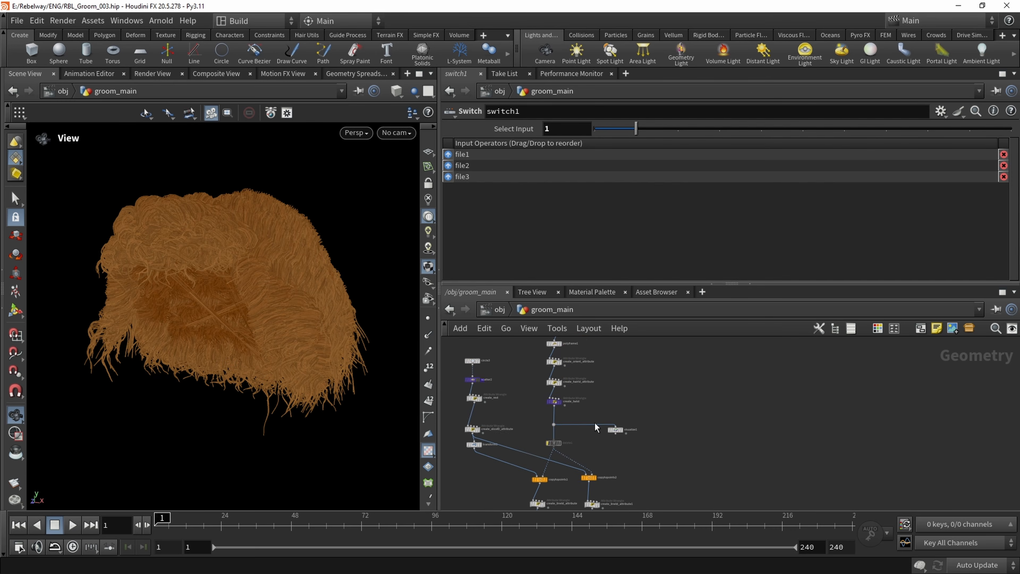
pyautogui.moveTo(594, 424); pyautogui.dragTo(586, 373, button='middle')
pyautogui.scroll(3, 567, 412)
pyautogui.moveTo(478, 445); pyautogui.dragTo(504, 418, button='middle')
pyautogui.scroll(2, 496, 422)
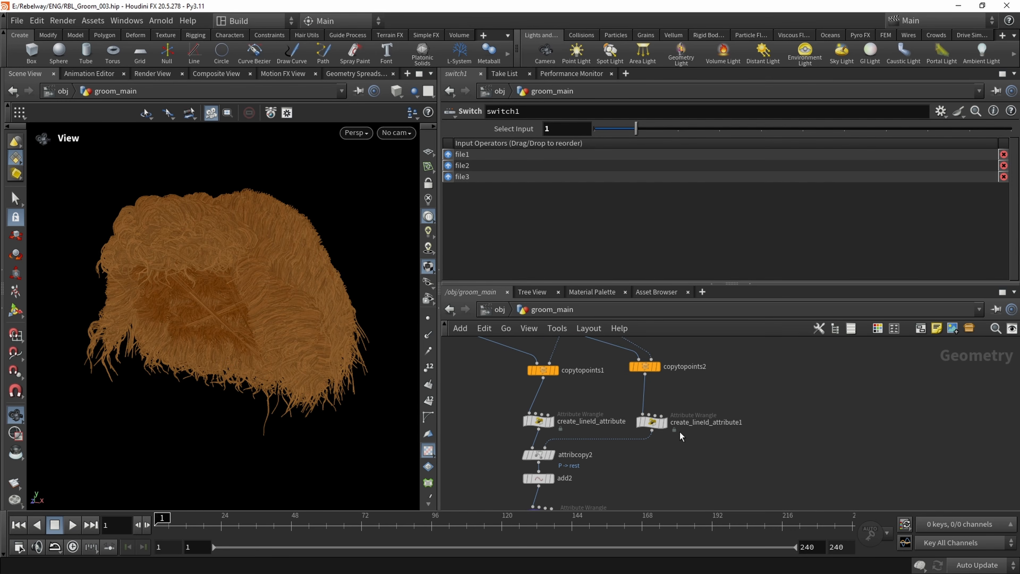
pyautogui.click(536, 421)
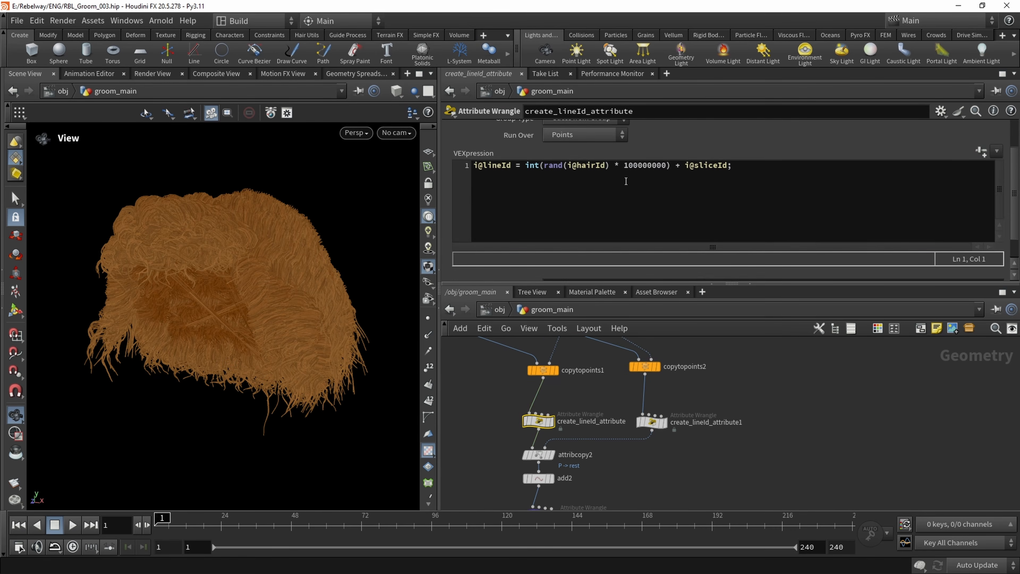
pyautogui.click(650, 422)
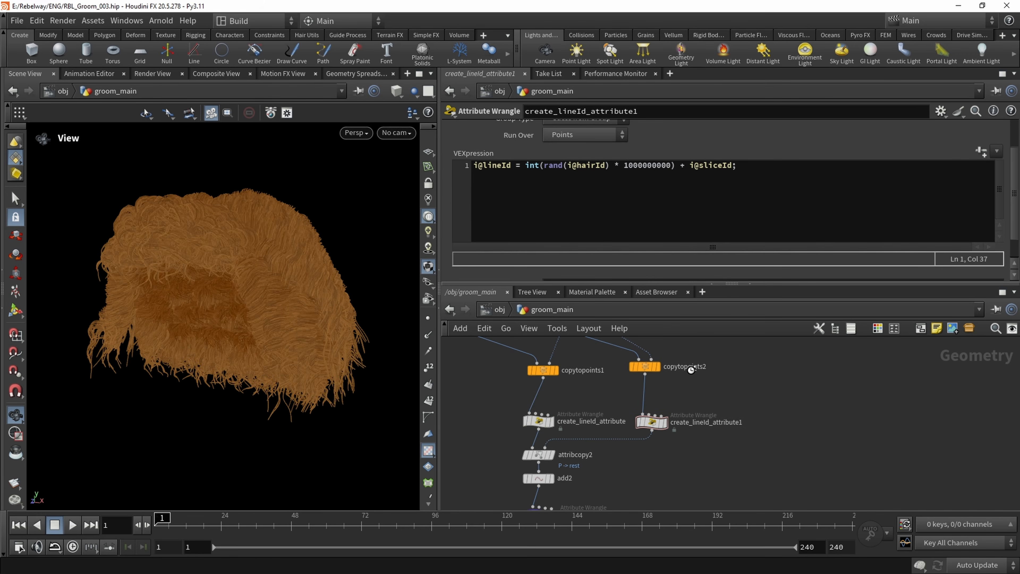
pyautogui.moveTo(210, 322); pyautogui.dragTo(247, 314)
# Set switch1's Select Input to 2 to feed in hair3.obj, and inspect the resulting groom from several sides
pyautogui.scroll(-10, 475, 446)
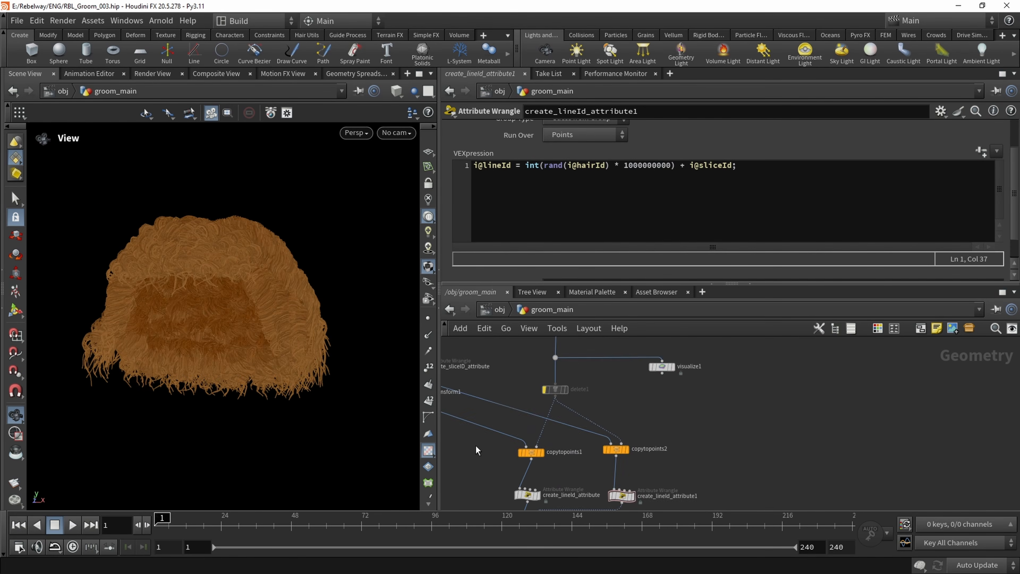
pyautogui.scroll(3, 526, 380)
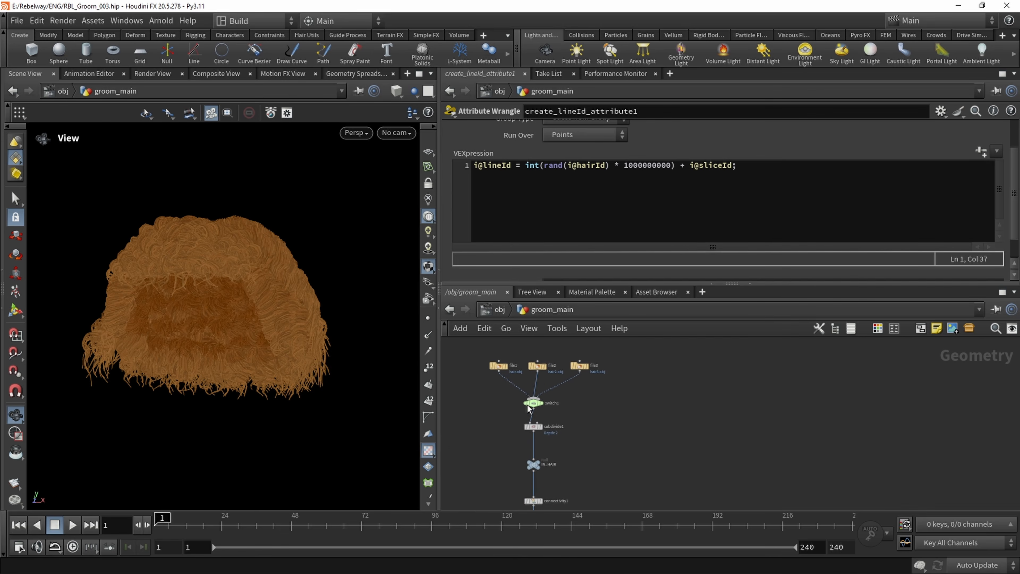
pyautogui.click(534, 402)
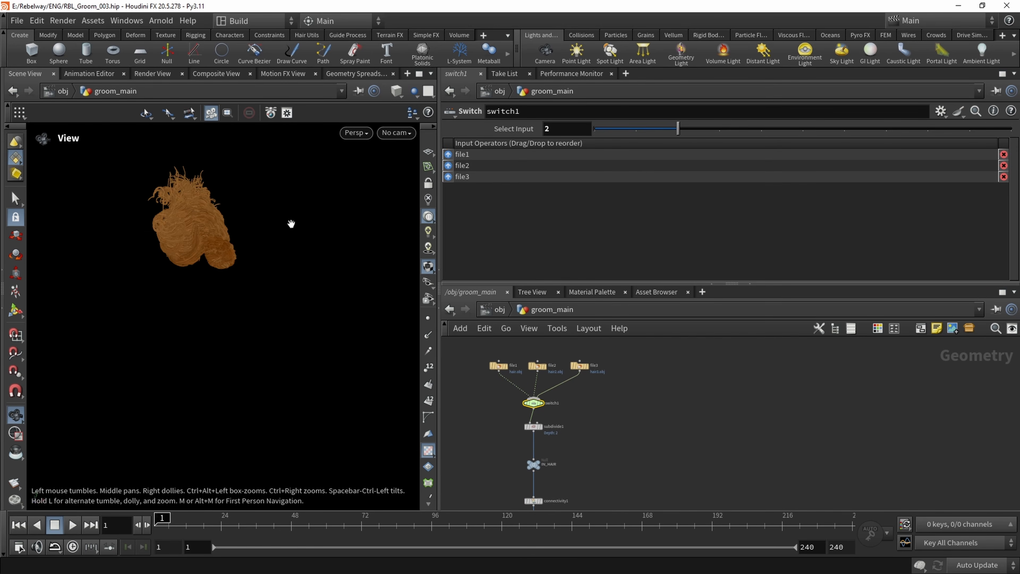
pyautogui.moveTo(292, 221); pyautogui.dragTo(224, 239)
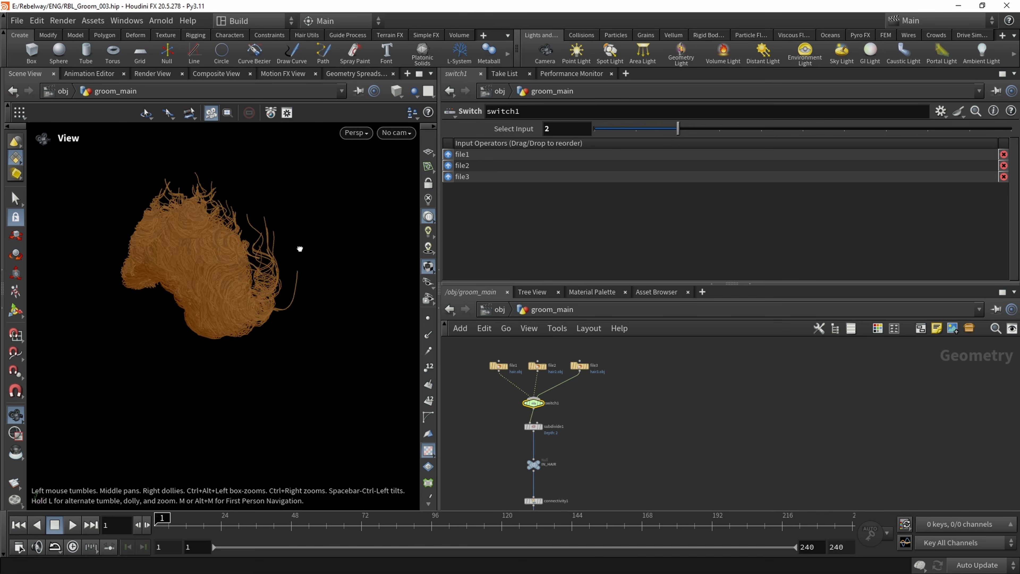
pyautogui.moveTo(299, 248); pyautogui.dragTo(350, 234)
pyautogui.moveTo(240, 268); pyautogui.dragTo(415, 243, button='middle')
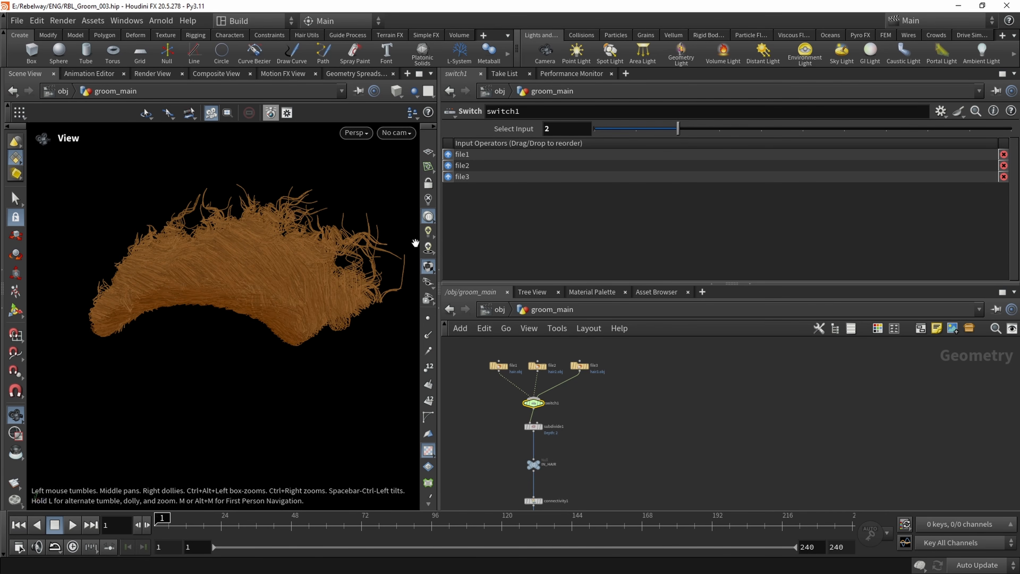
# Template switch1 to overlay its source mesh wireframe, set Select Input to 1, and compare the groom with the mesh
pyautogui.click(546, 416)
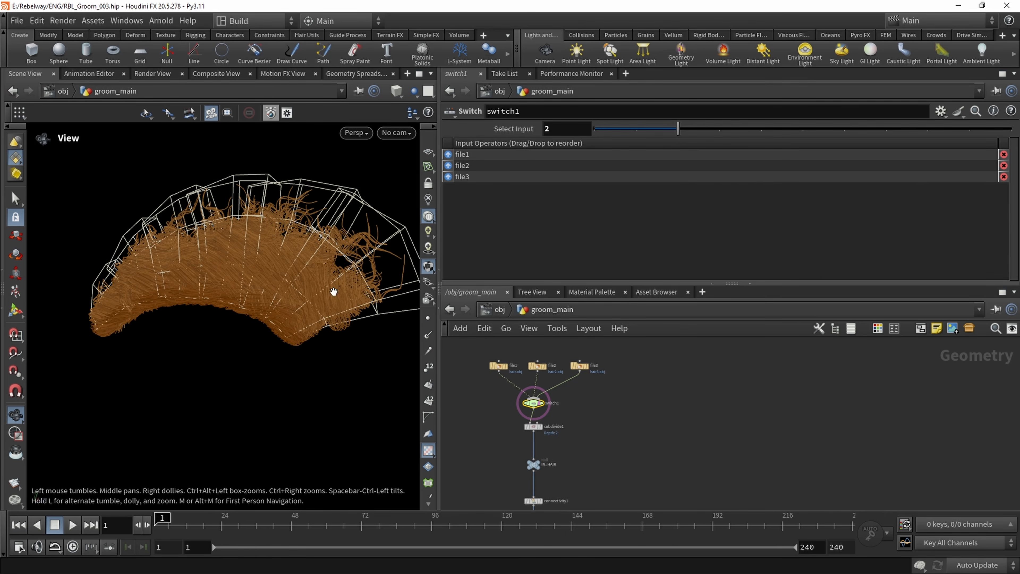
pyautogui.moveTo(333, 292); pyautogui.dragTo(248, 257)
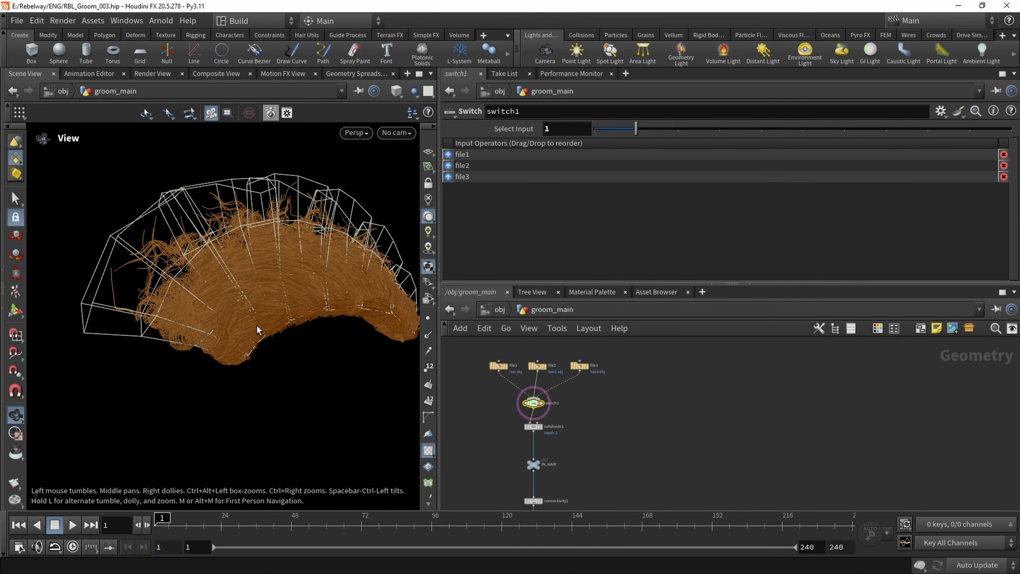
pyautogui.moveTo(257, 330); pyautogui.dragTo(296, 285)
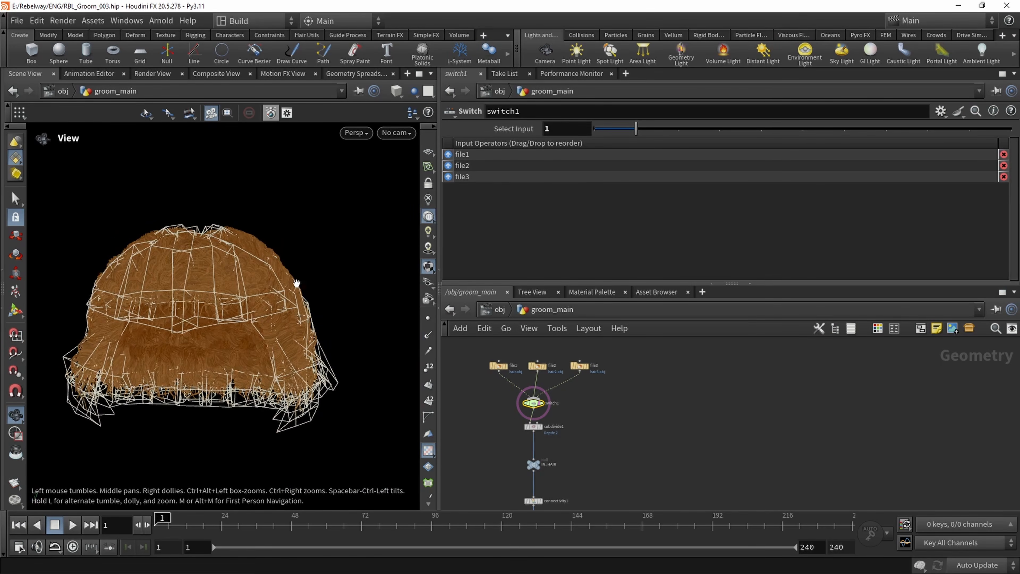
pyautogui.moveTo(217, 312); pyautogui.dragTo(3, 238)
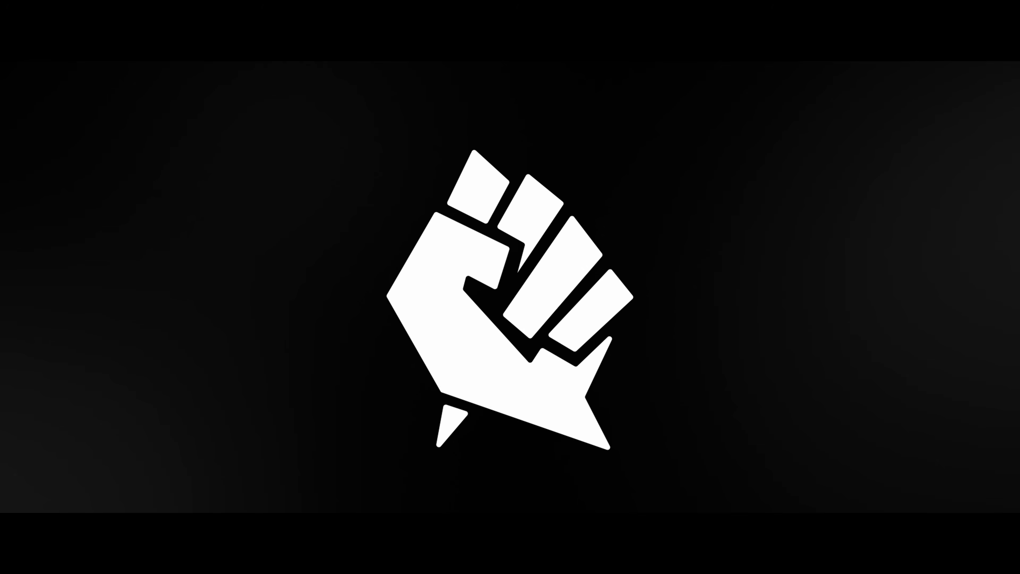